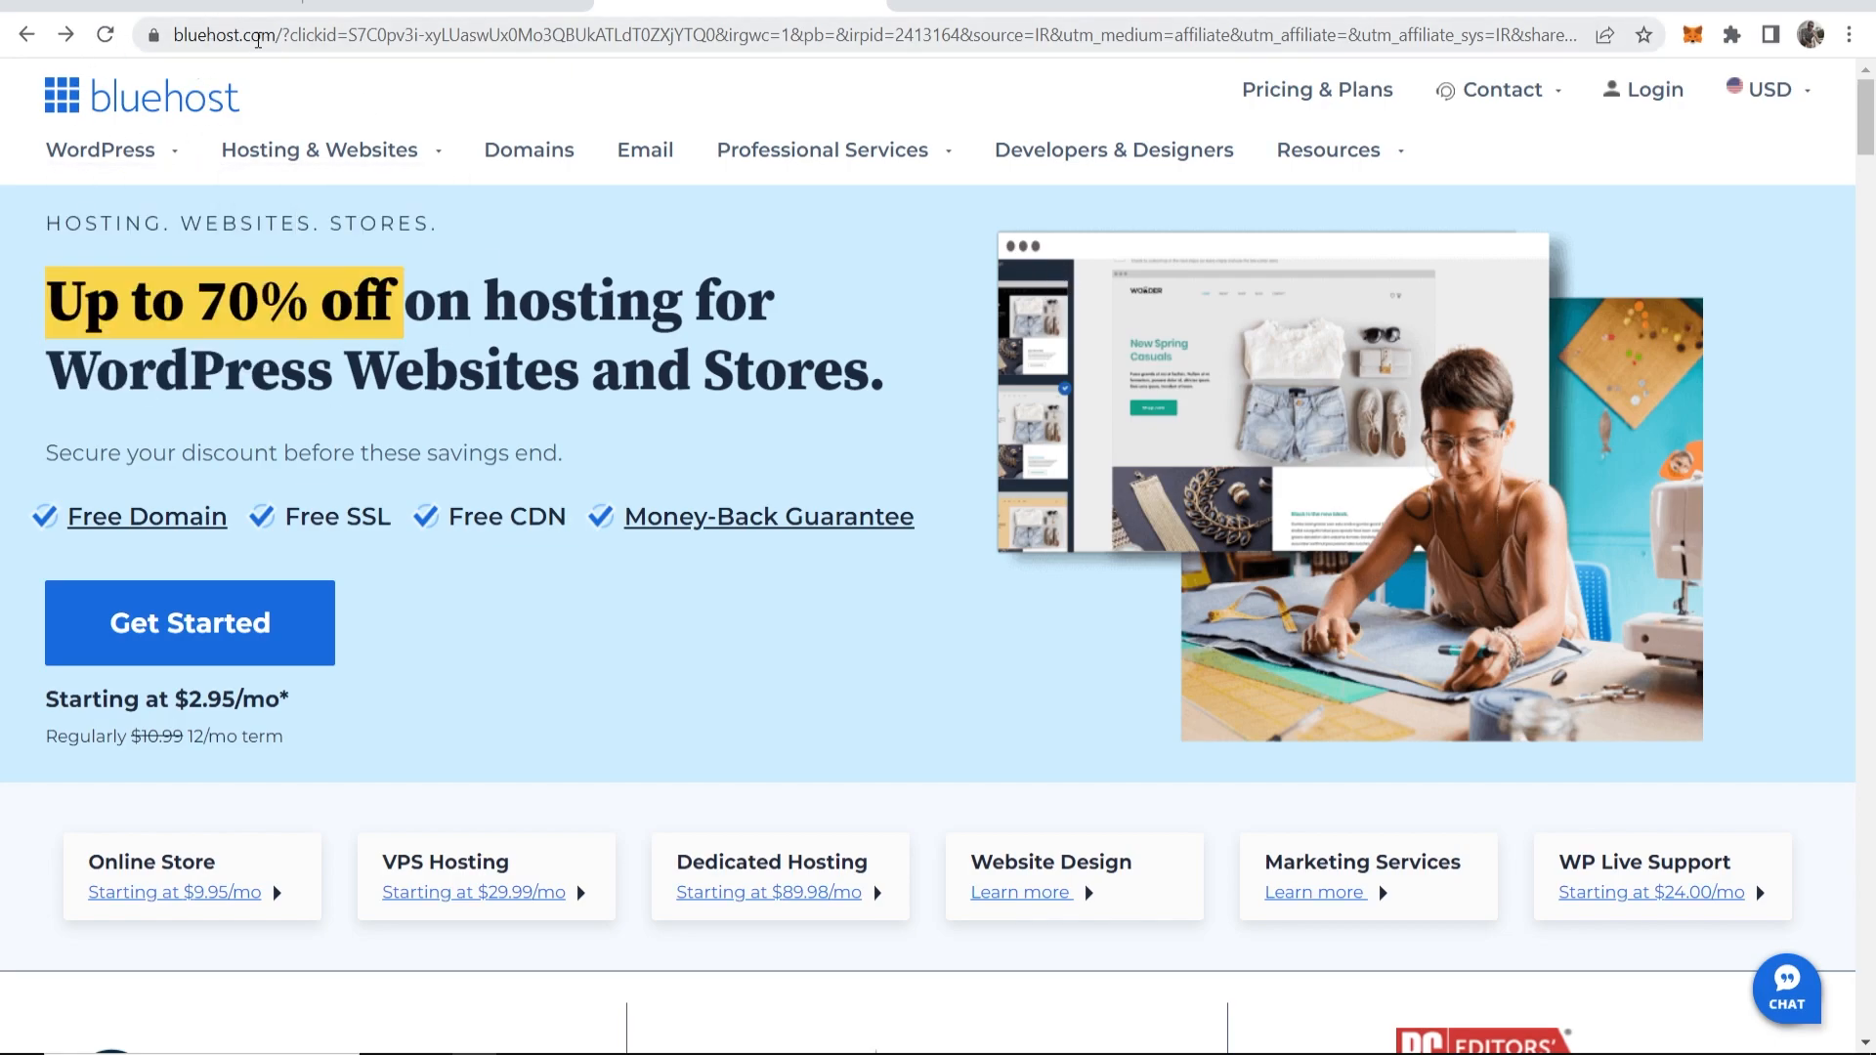
Step: Open the shared hosting plans from the Bluehost homepage and read the introduction above the plan cards
mouse_move(381, 167)
click(179, 619)
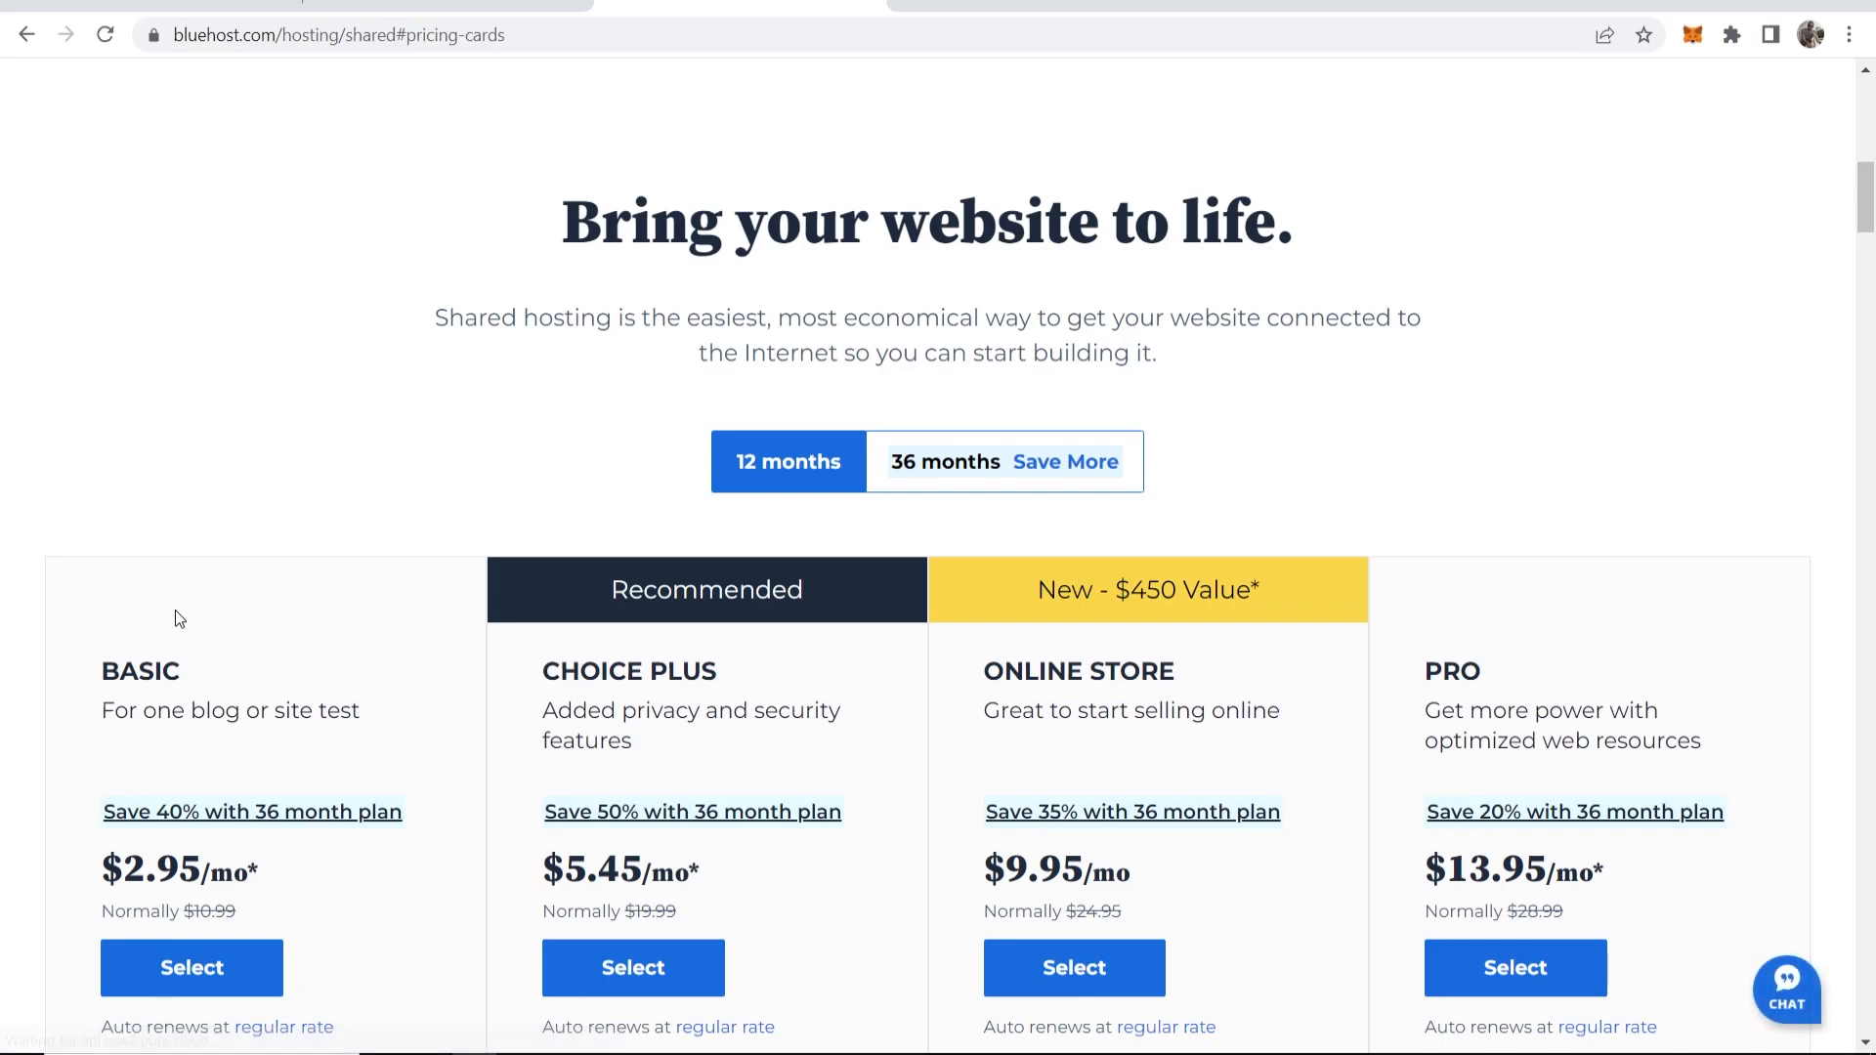
drag(562, 225, 1332, 234)
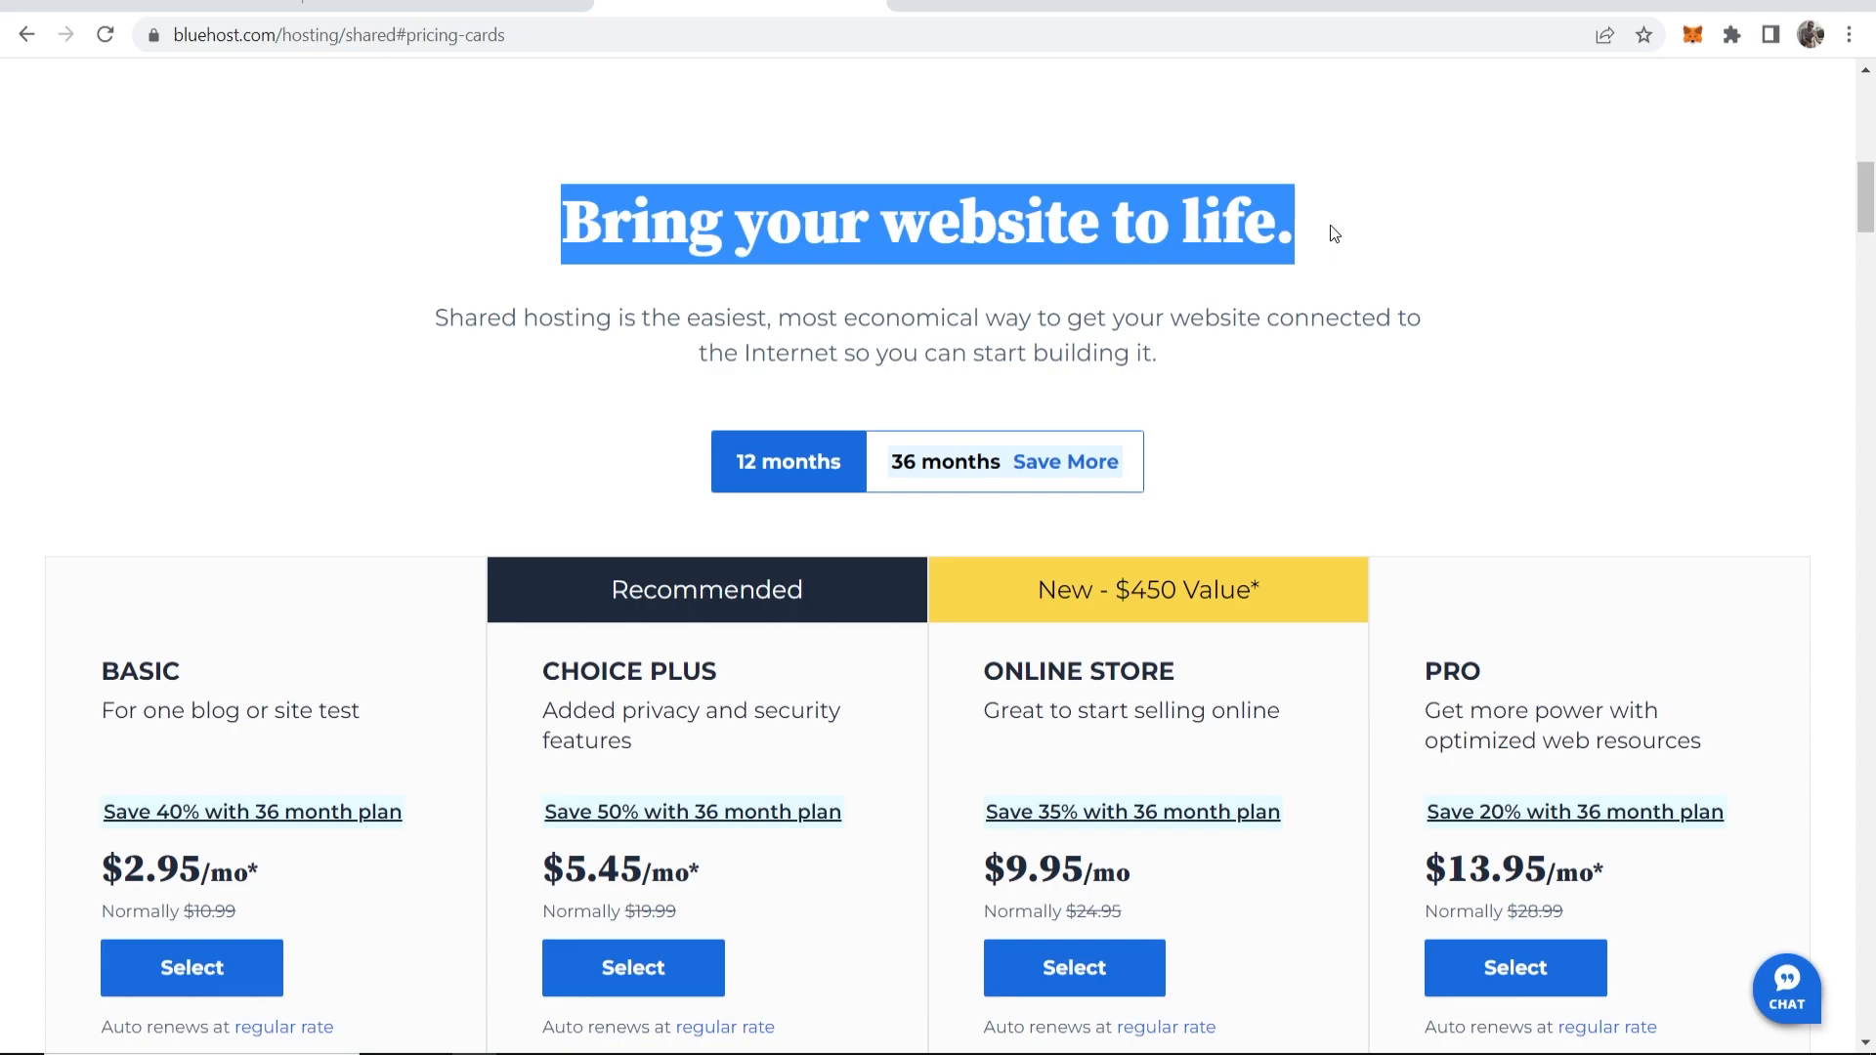
click(662, 302)
drag(436, 321, 1353, 365)
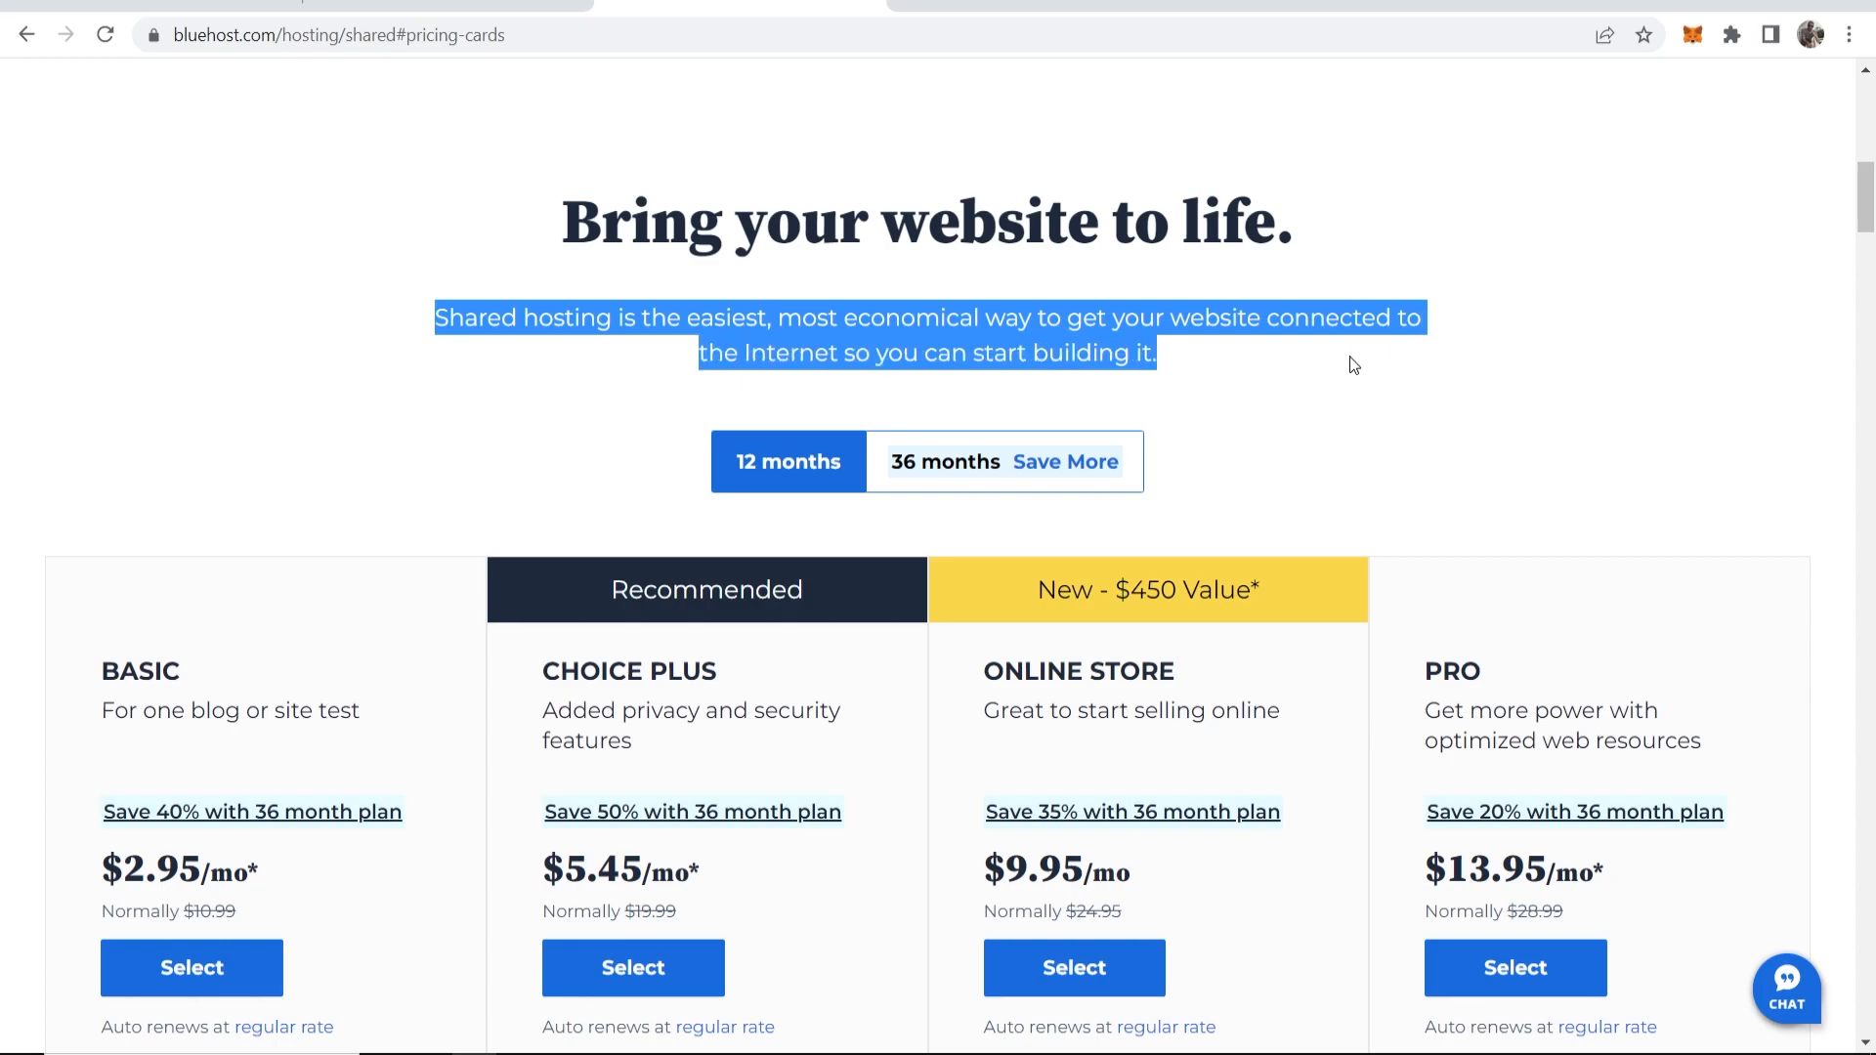
click(1191, 337)
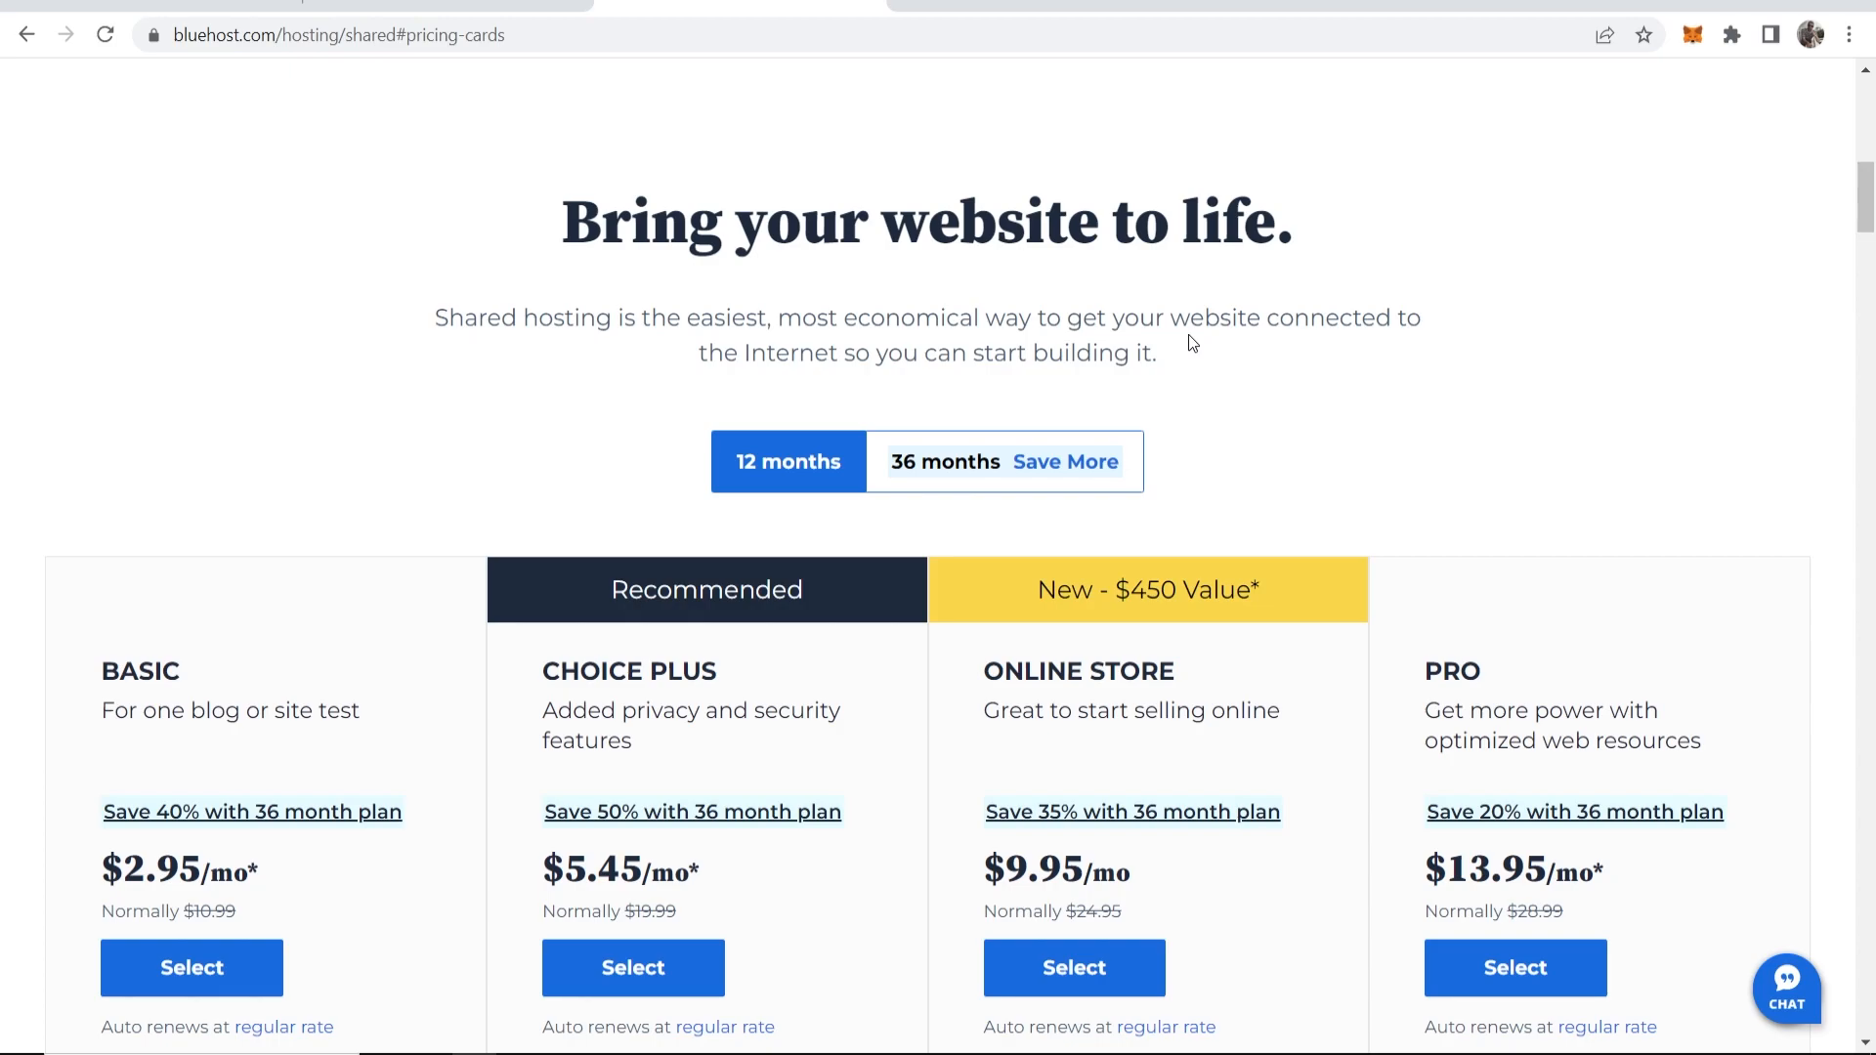
Step: Compare the names, prices and regular rates of the hosting plans, focusing on Choice Plus
scroll(1188, 334, down, 4)
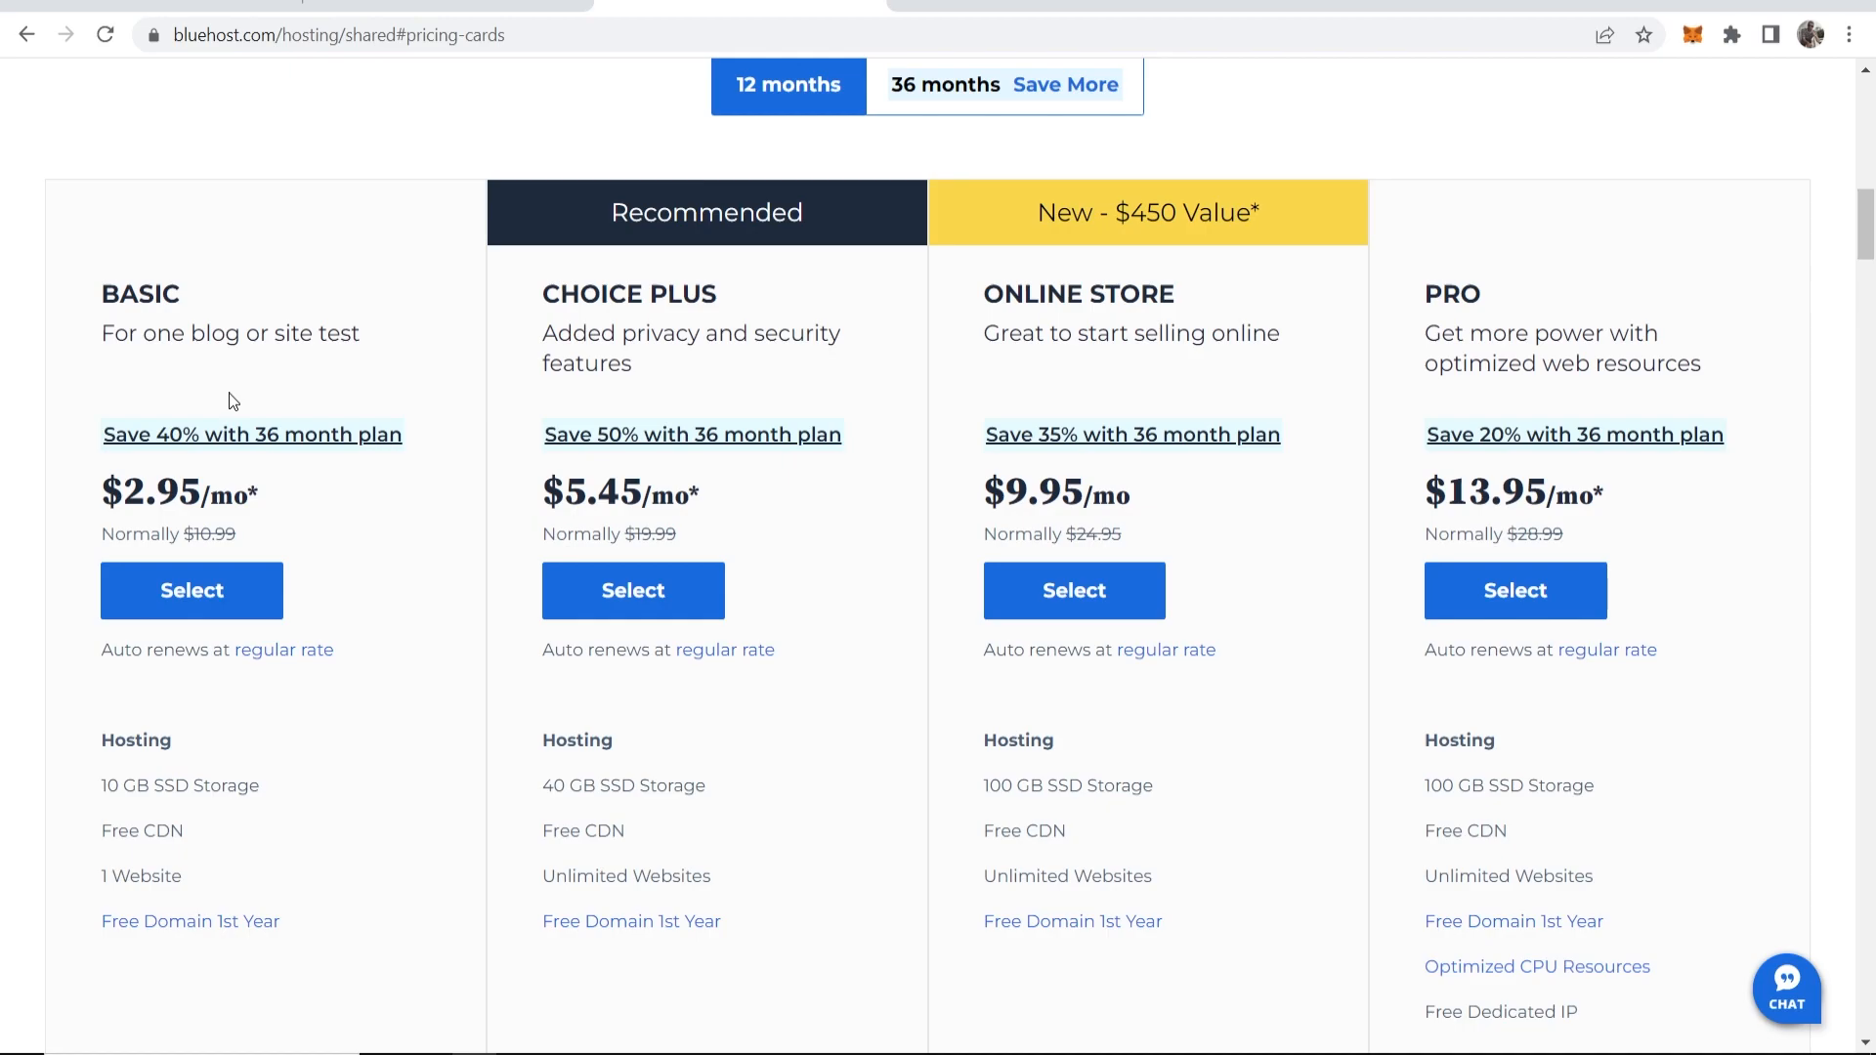
drag(743, 496, 522, 475)
click(522, 476)
drag(542, 293, 746, 297)
click(708, 263)
drag(679, 534, 621, 534)
click(647, 543)
Step: Examine the Choice Plus plan's hosting, website and security features, including custom WP themes and domain privacy
scroll(830, 534, down, 4)
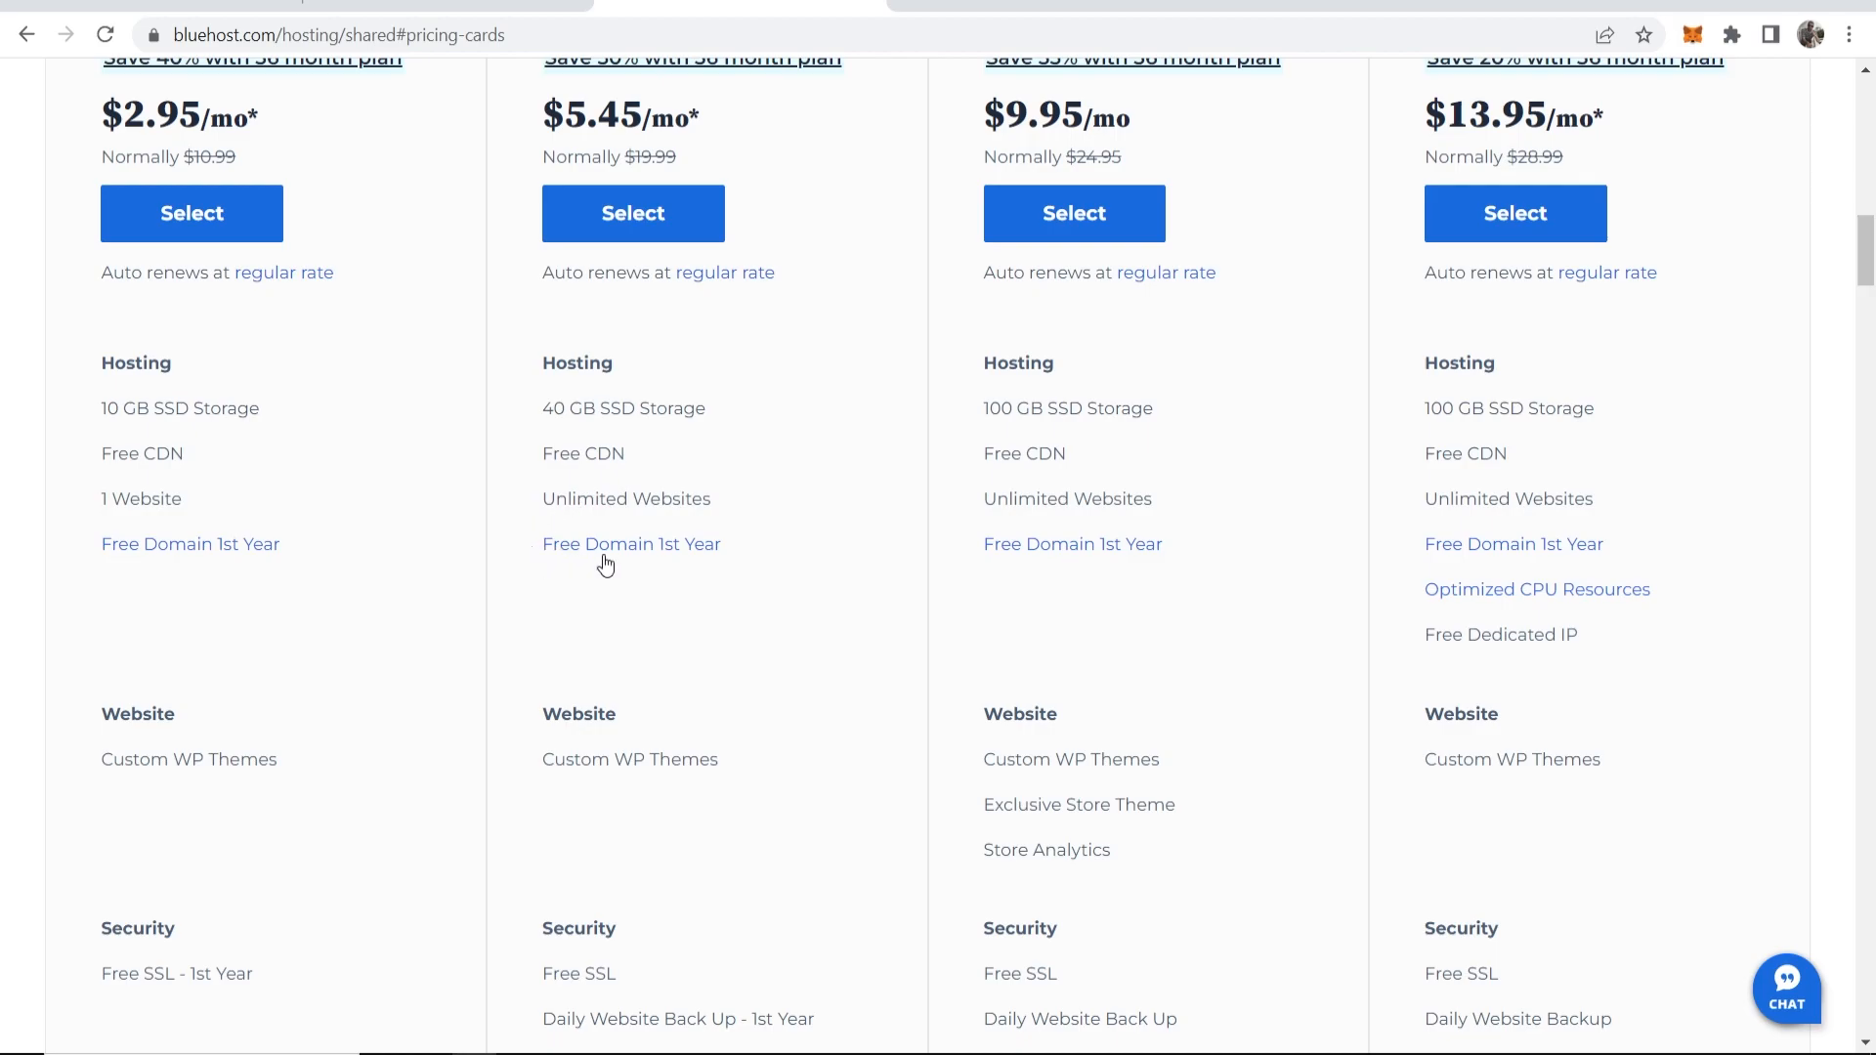
scroll(626, 545, down, 2)
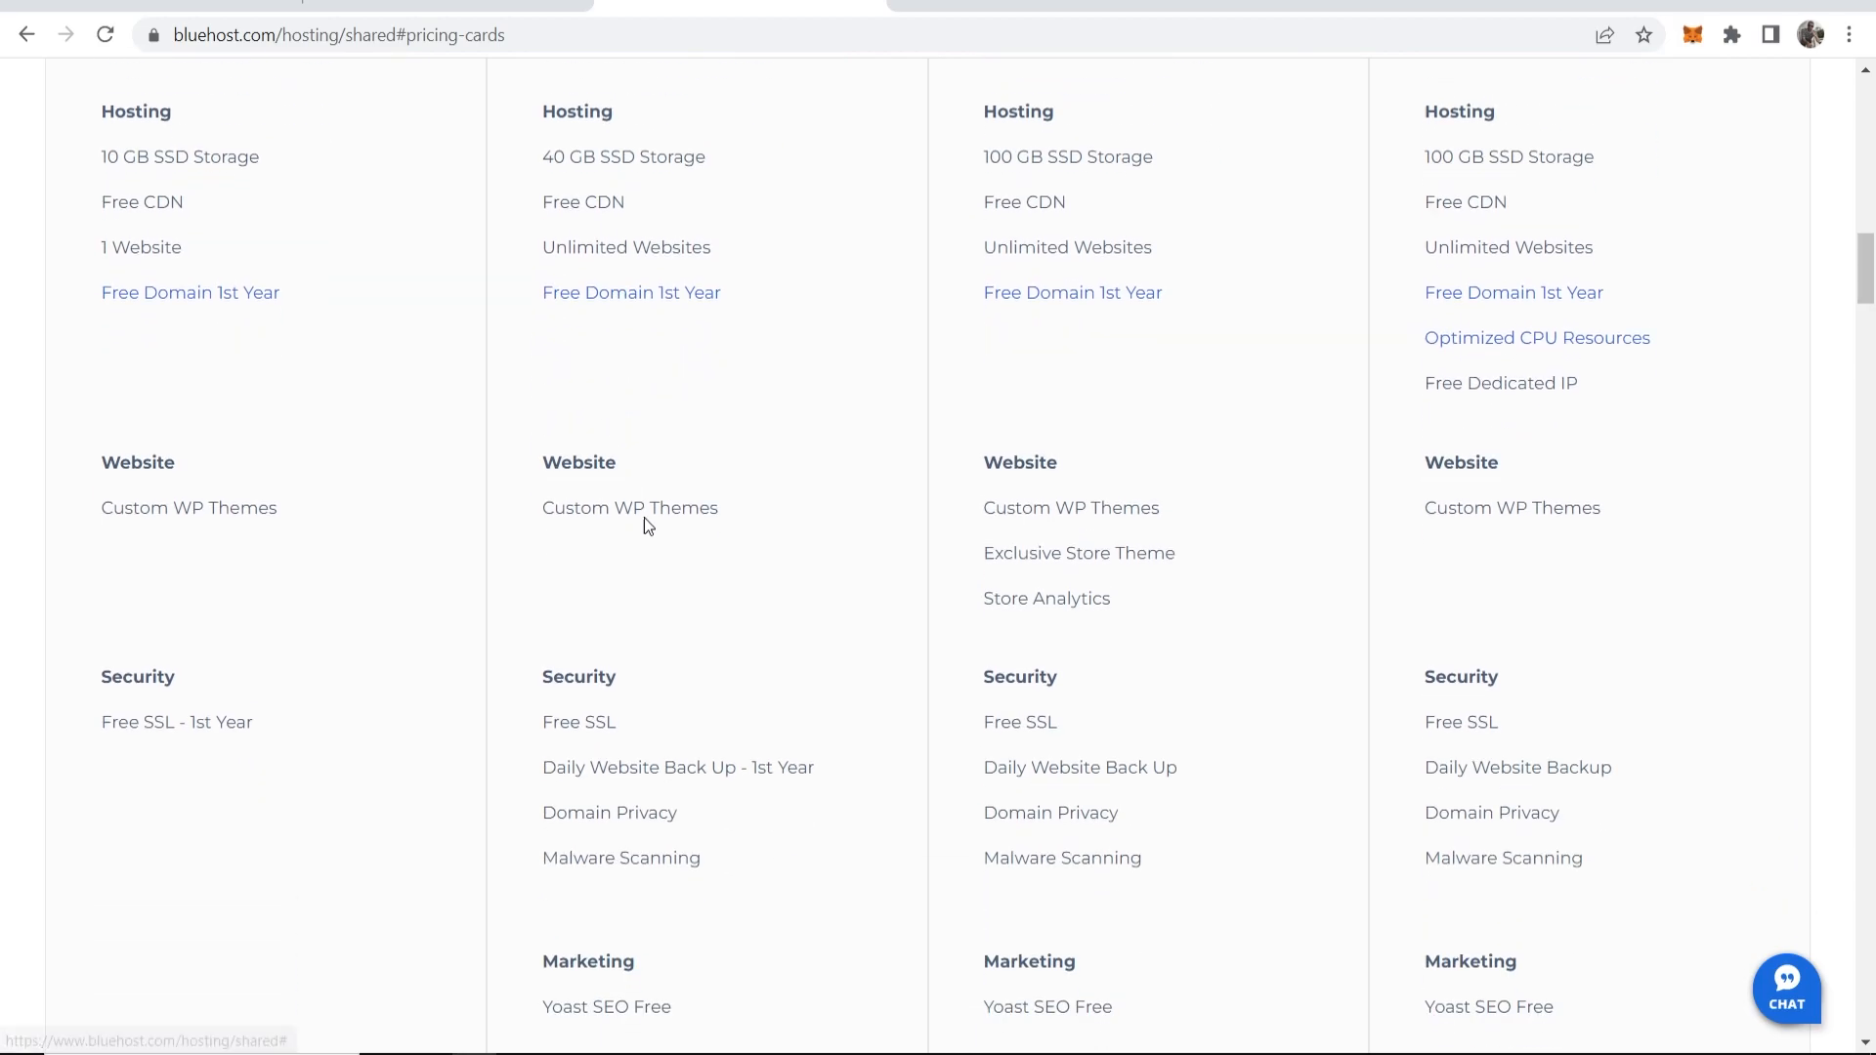
drag(550, 505, 729, 506)
click(725, 491)
scroll(725, 491, down, 2)
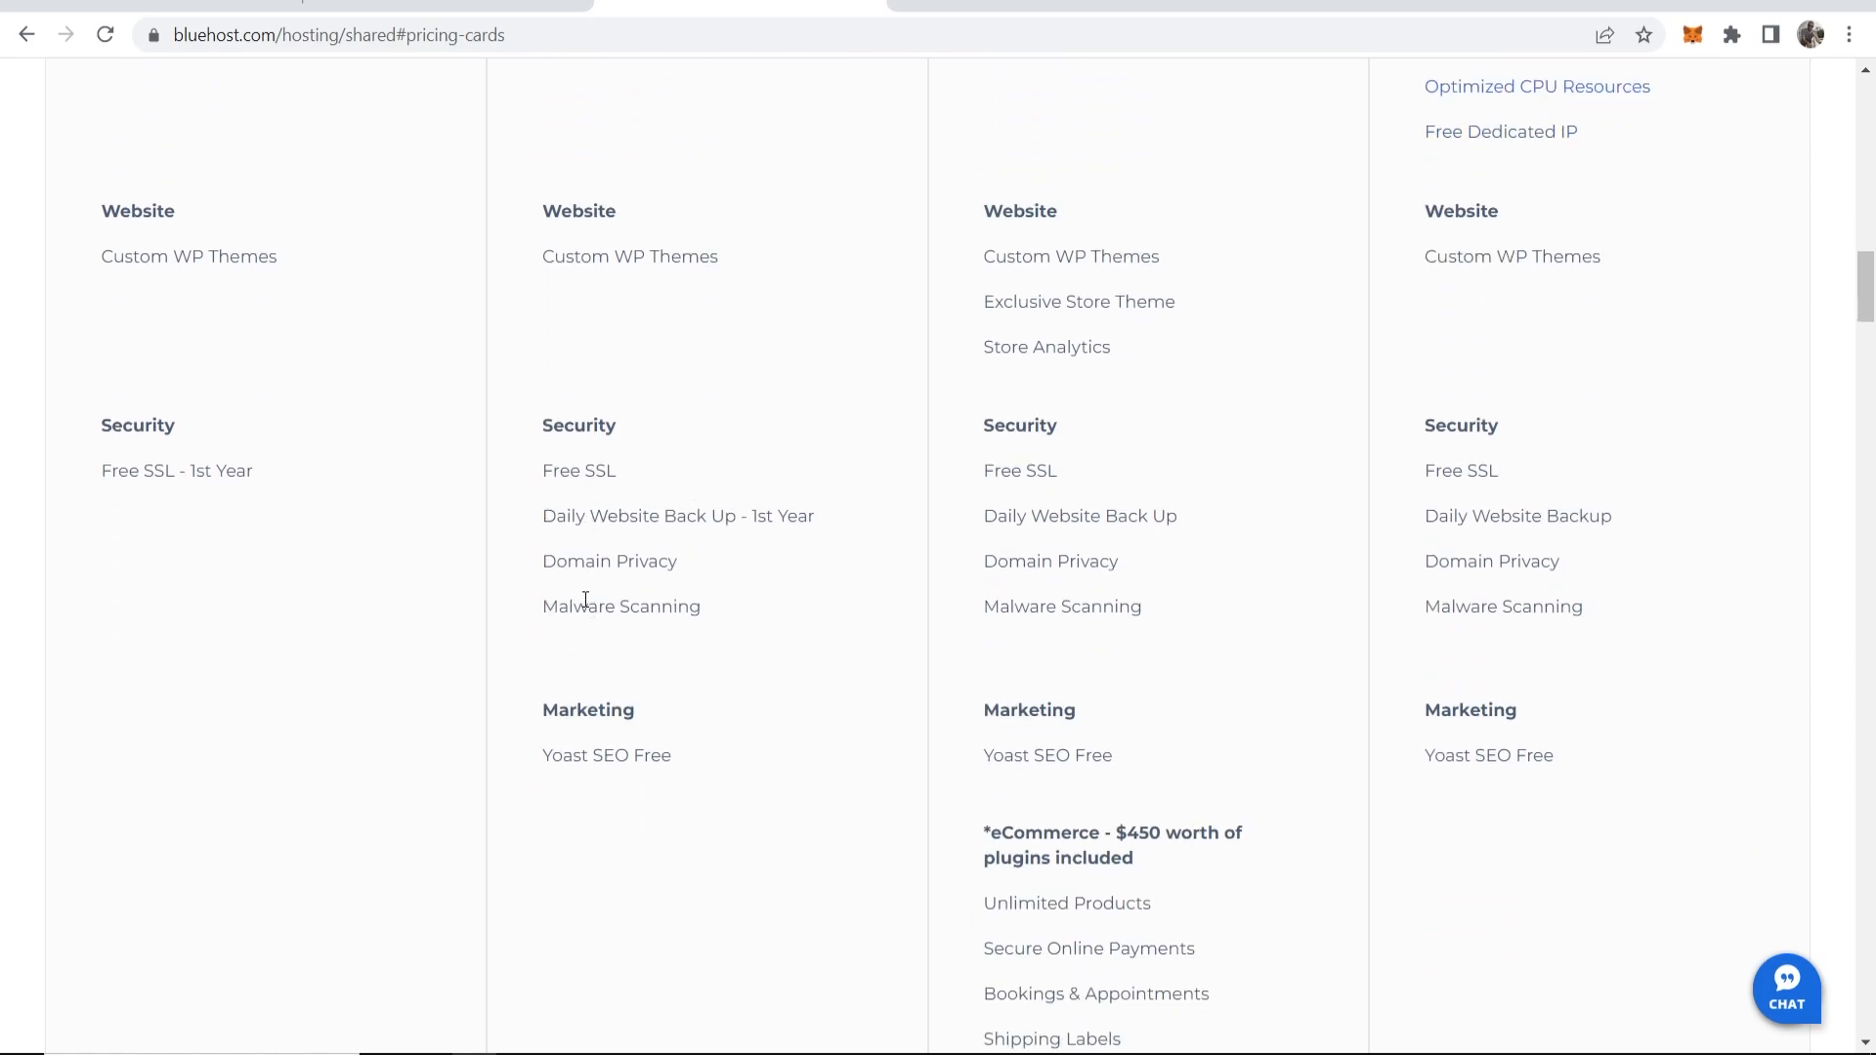
drag(544, 559, 689, 549)
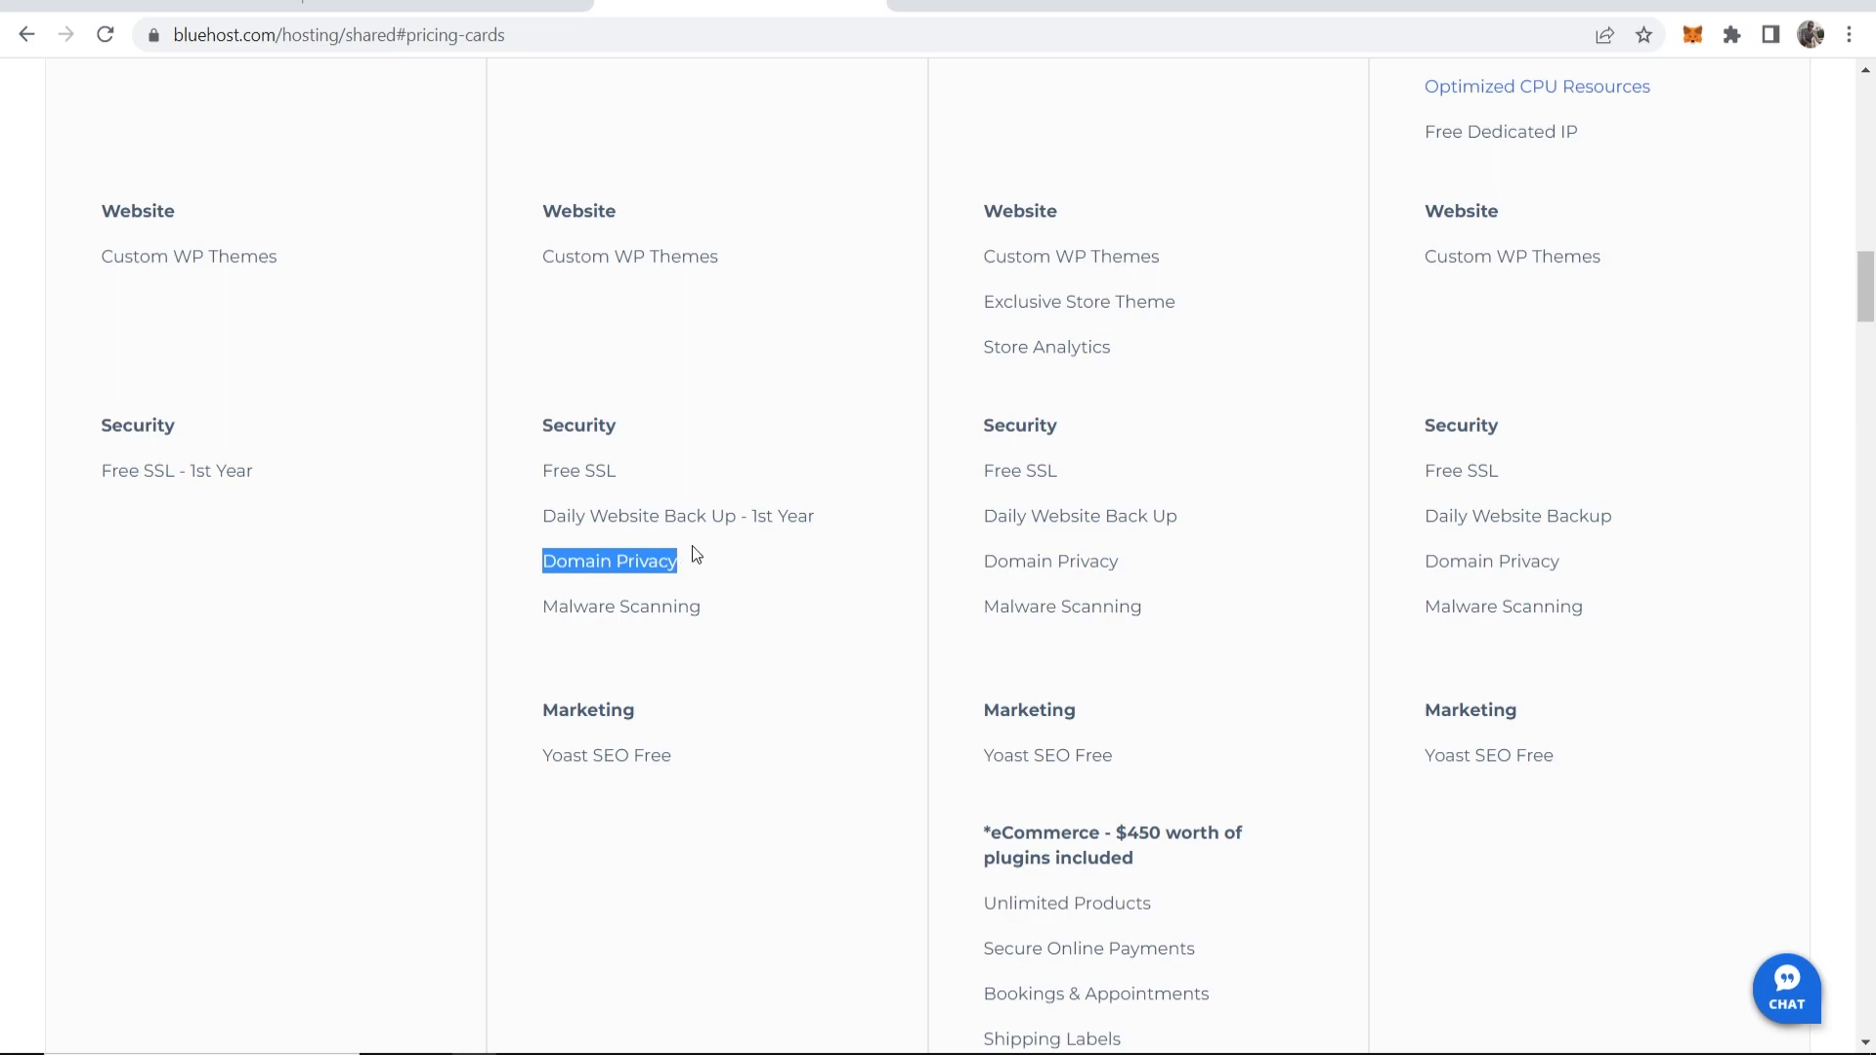
click(692, 545)
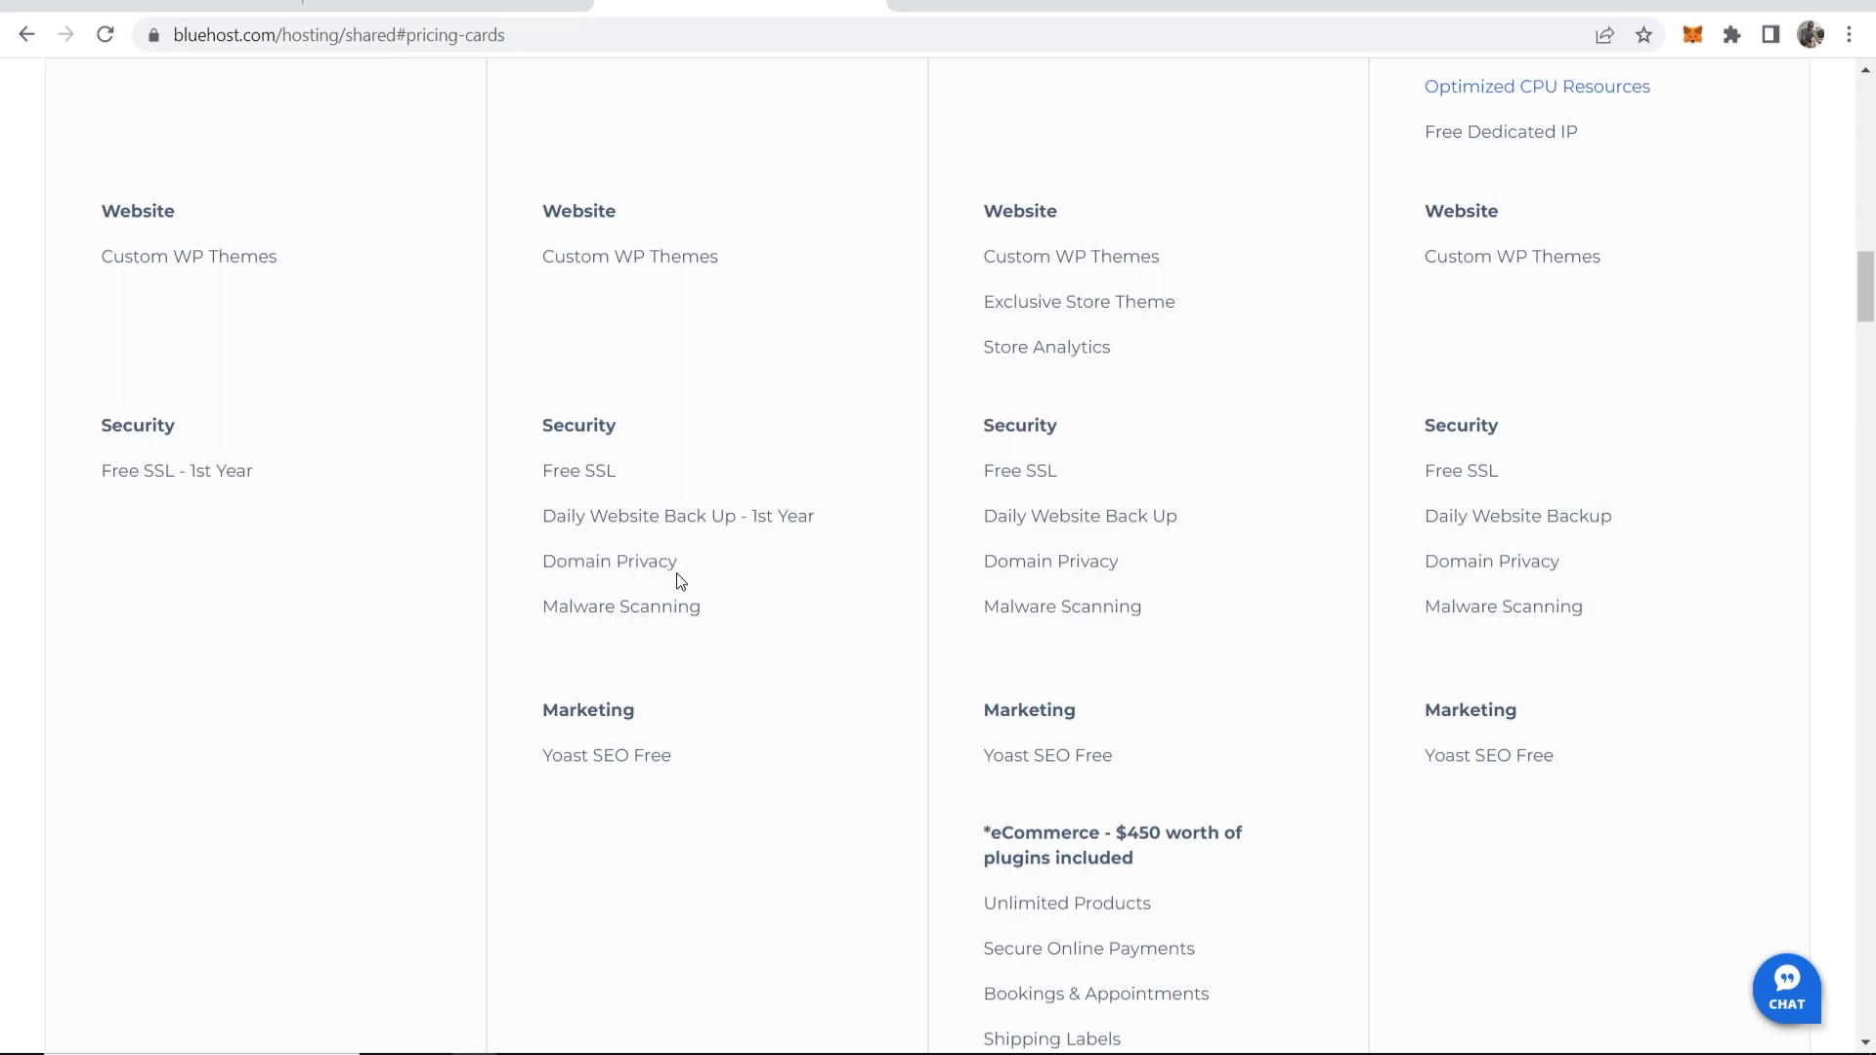
drag(704, 565, 546, 572)
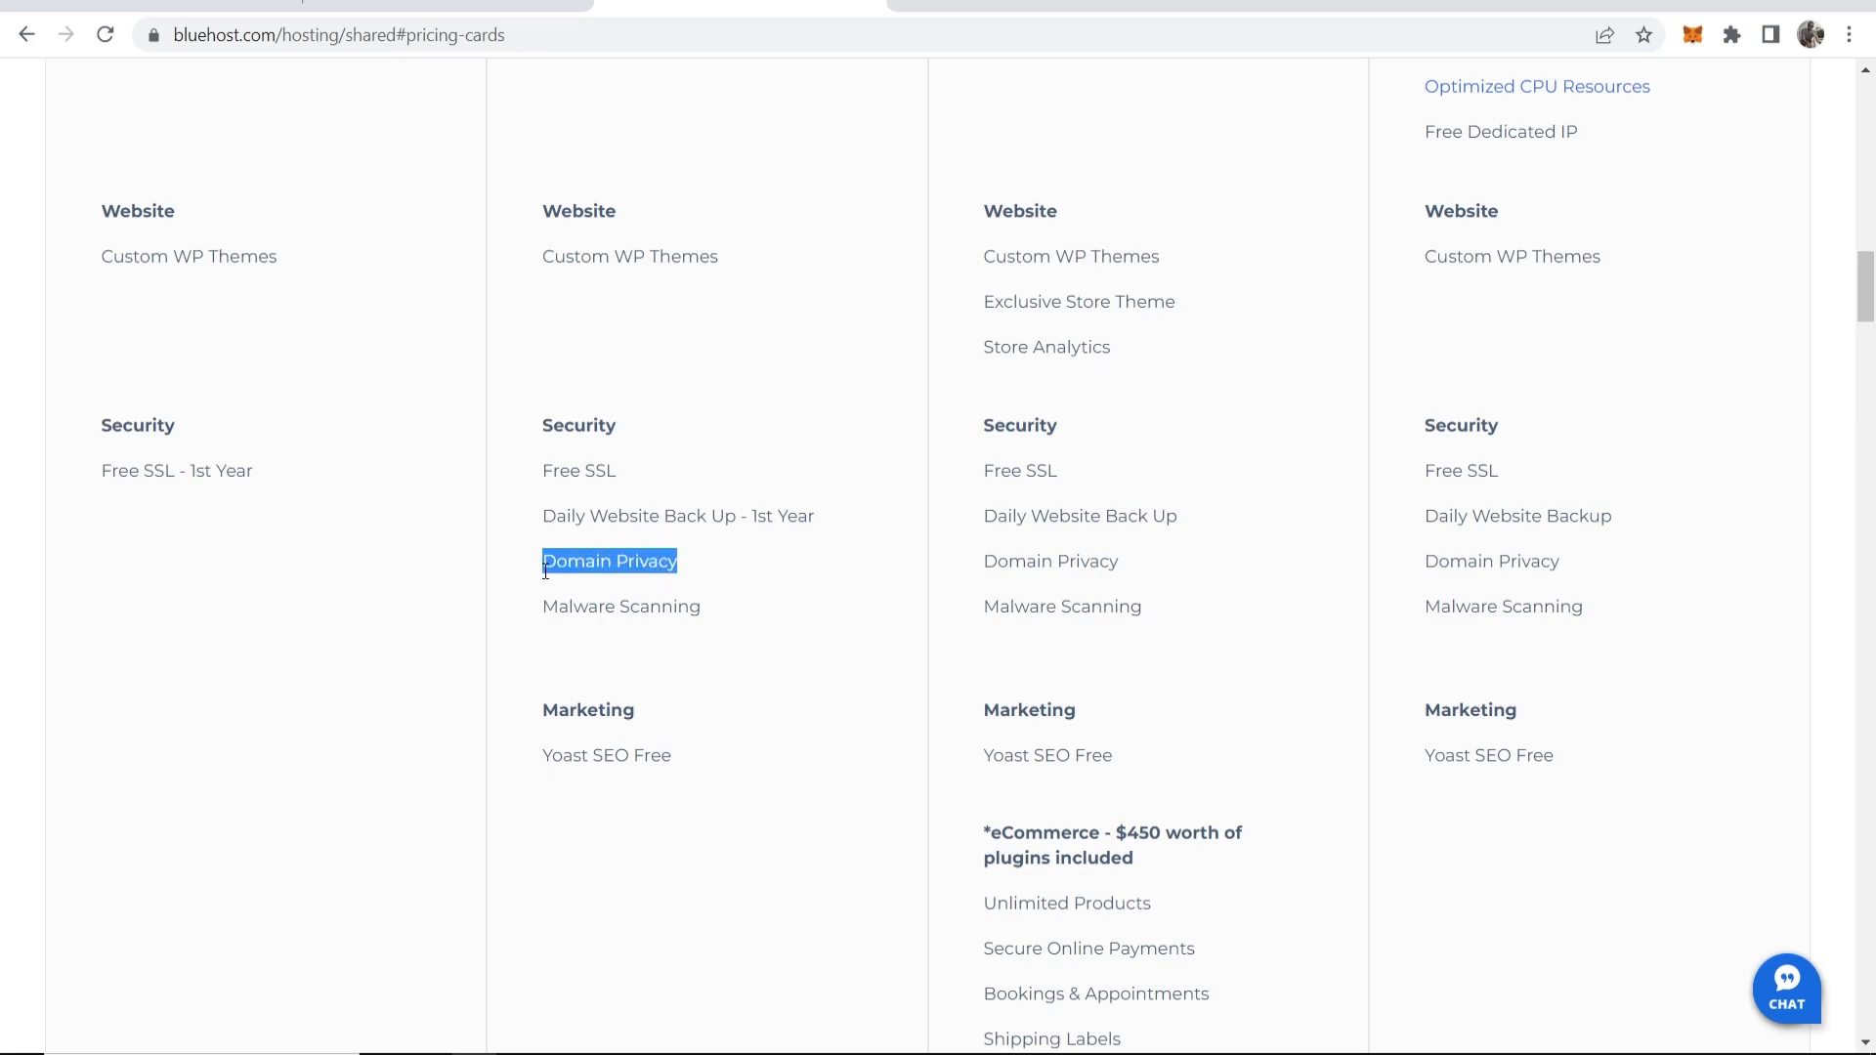
click(626, 555)
Step: Check the Basic plan's website and security features against those of the Choice Plus plan
scroll(156, 512, up, 9)
drag(180, 296, 95, 298)
click(142, 286)
scroll(252, 327, down, 8)
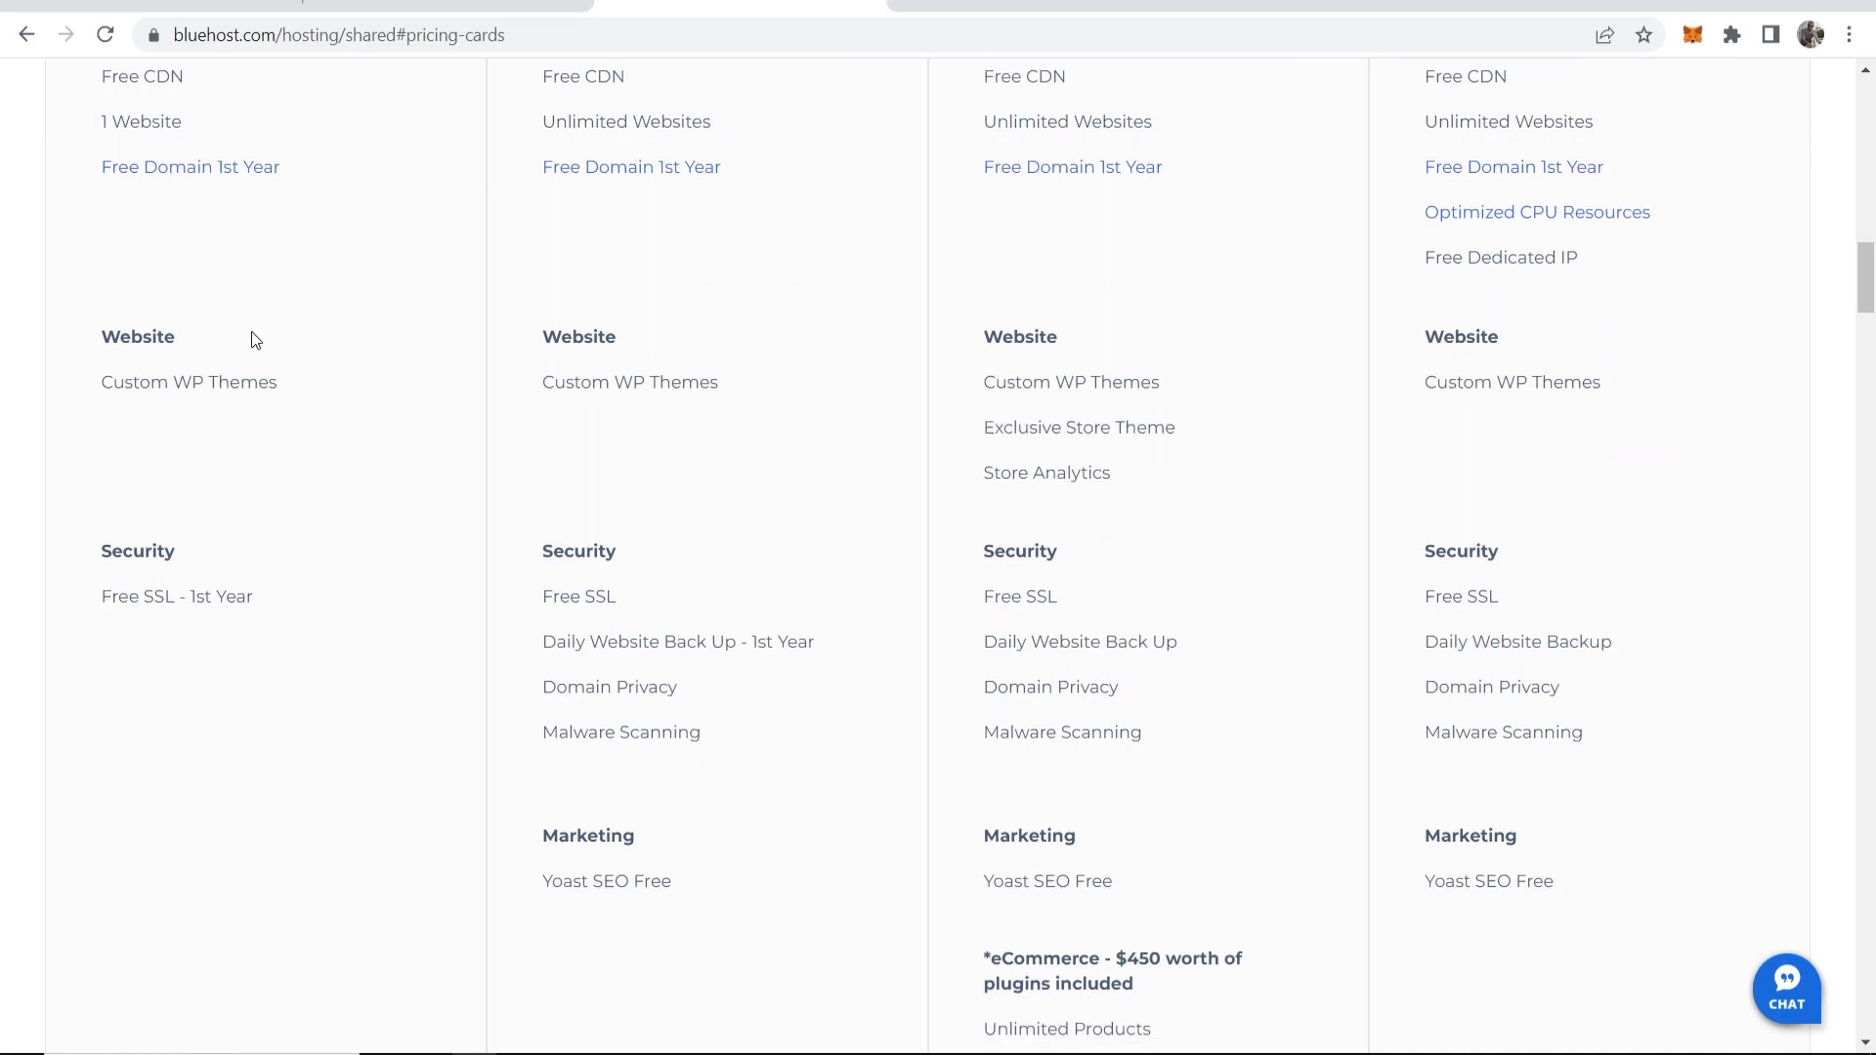
scroll(256, 339, down, 1)
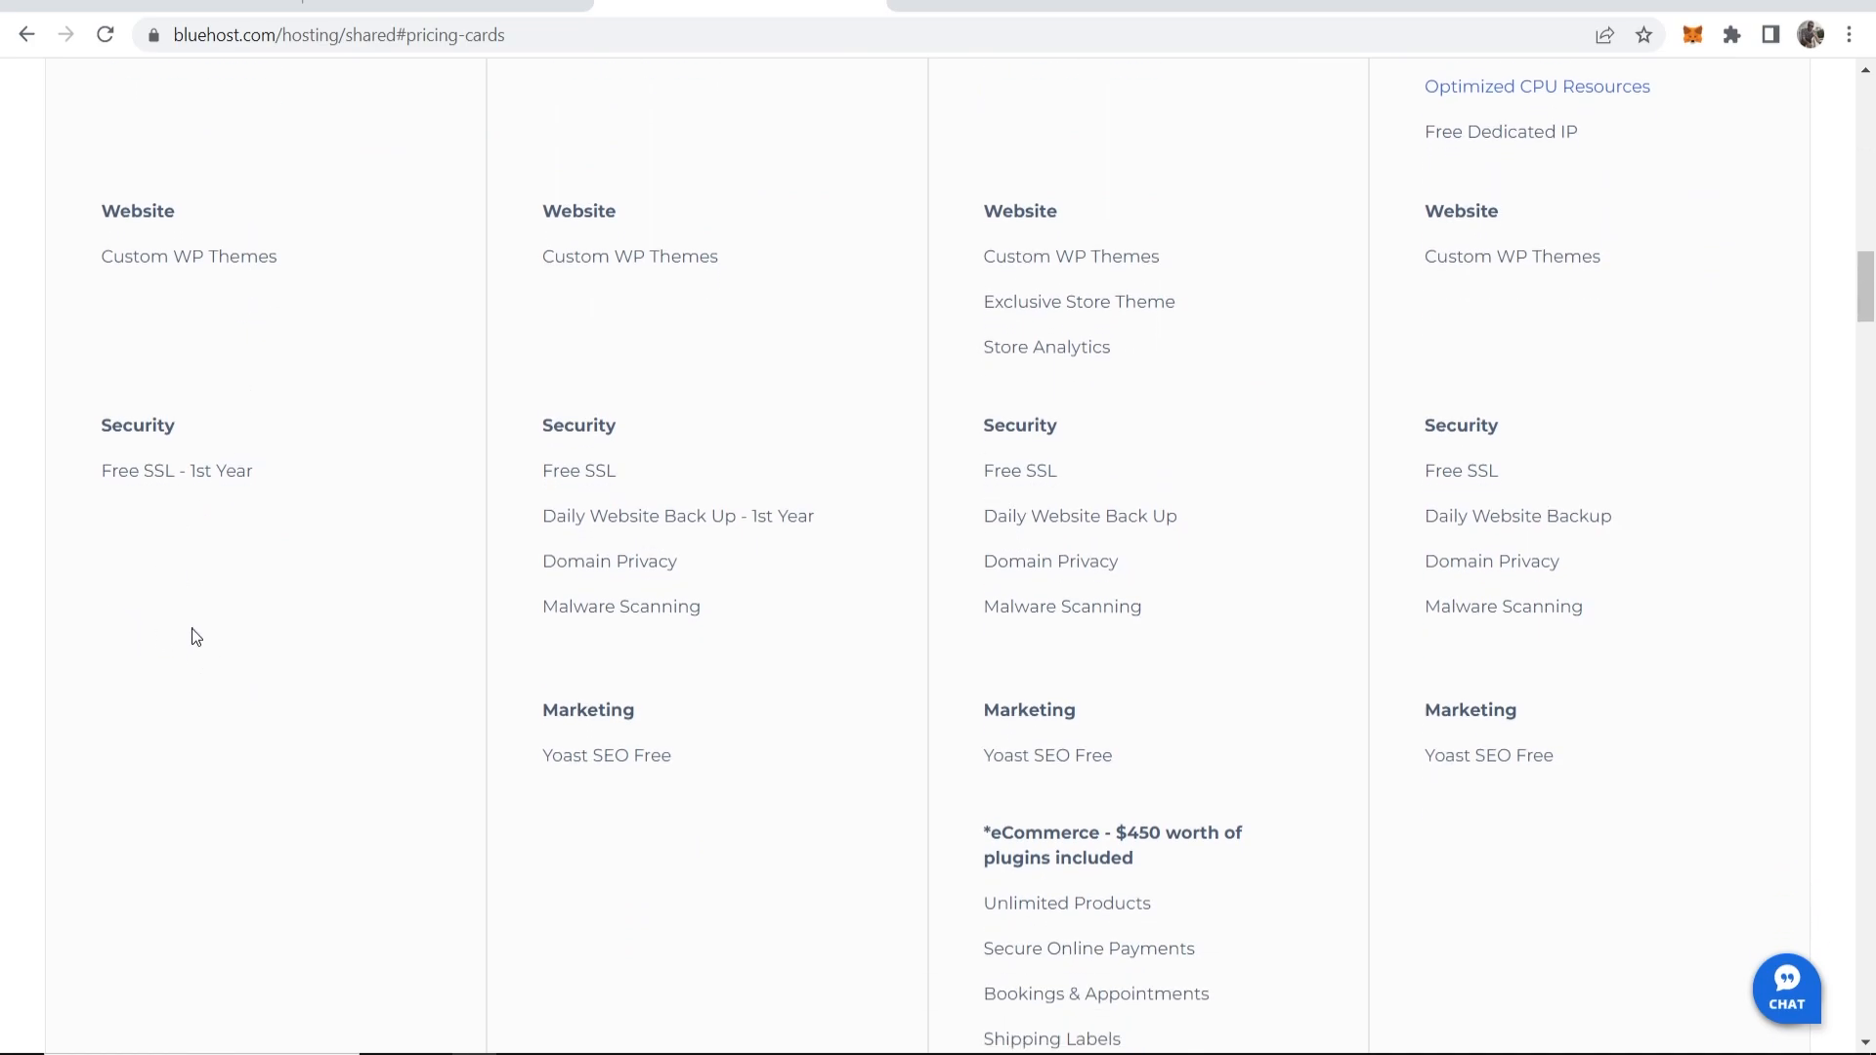
scroll(195, 637, up, 9)
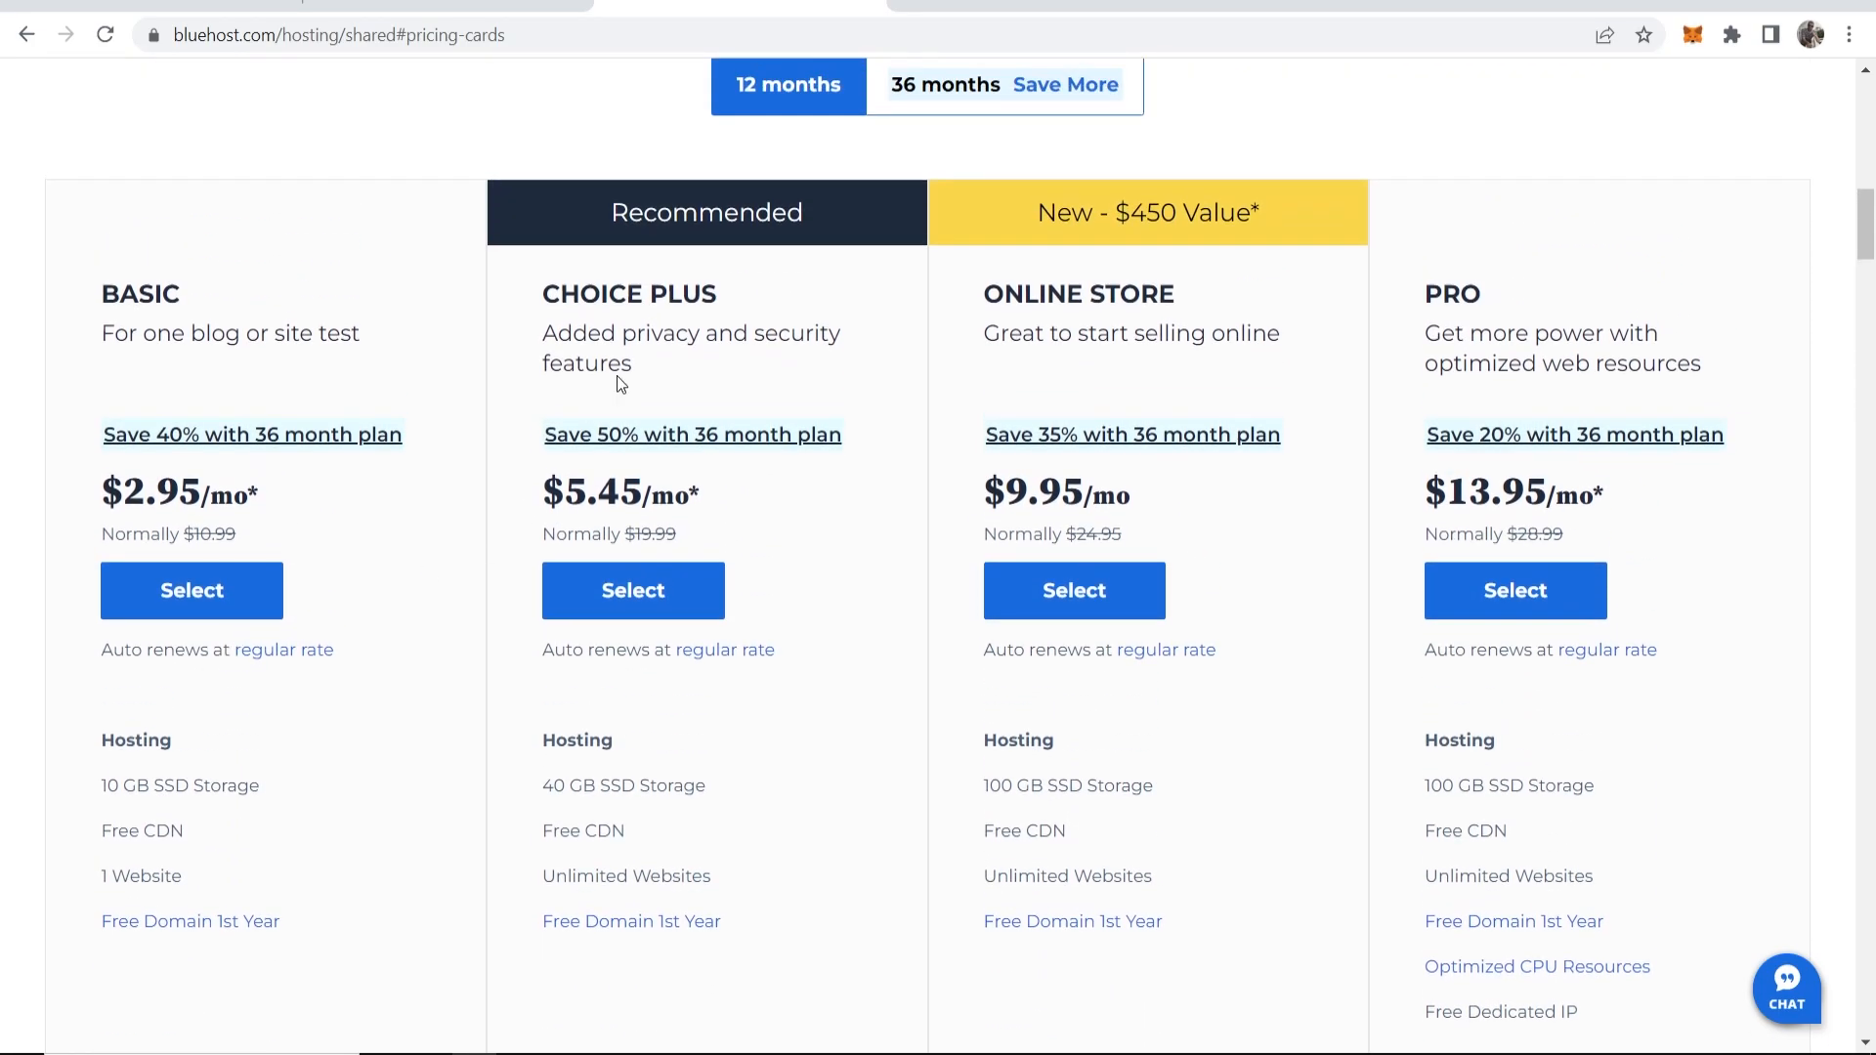
Step: Select the Choice Plus hosting plan and proceed to the domain setup
drag(735, 293, 543, 293)
click(593, 354)
click(631, 592)
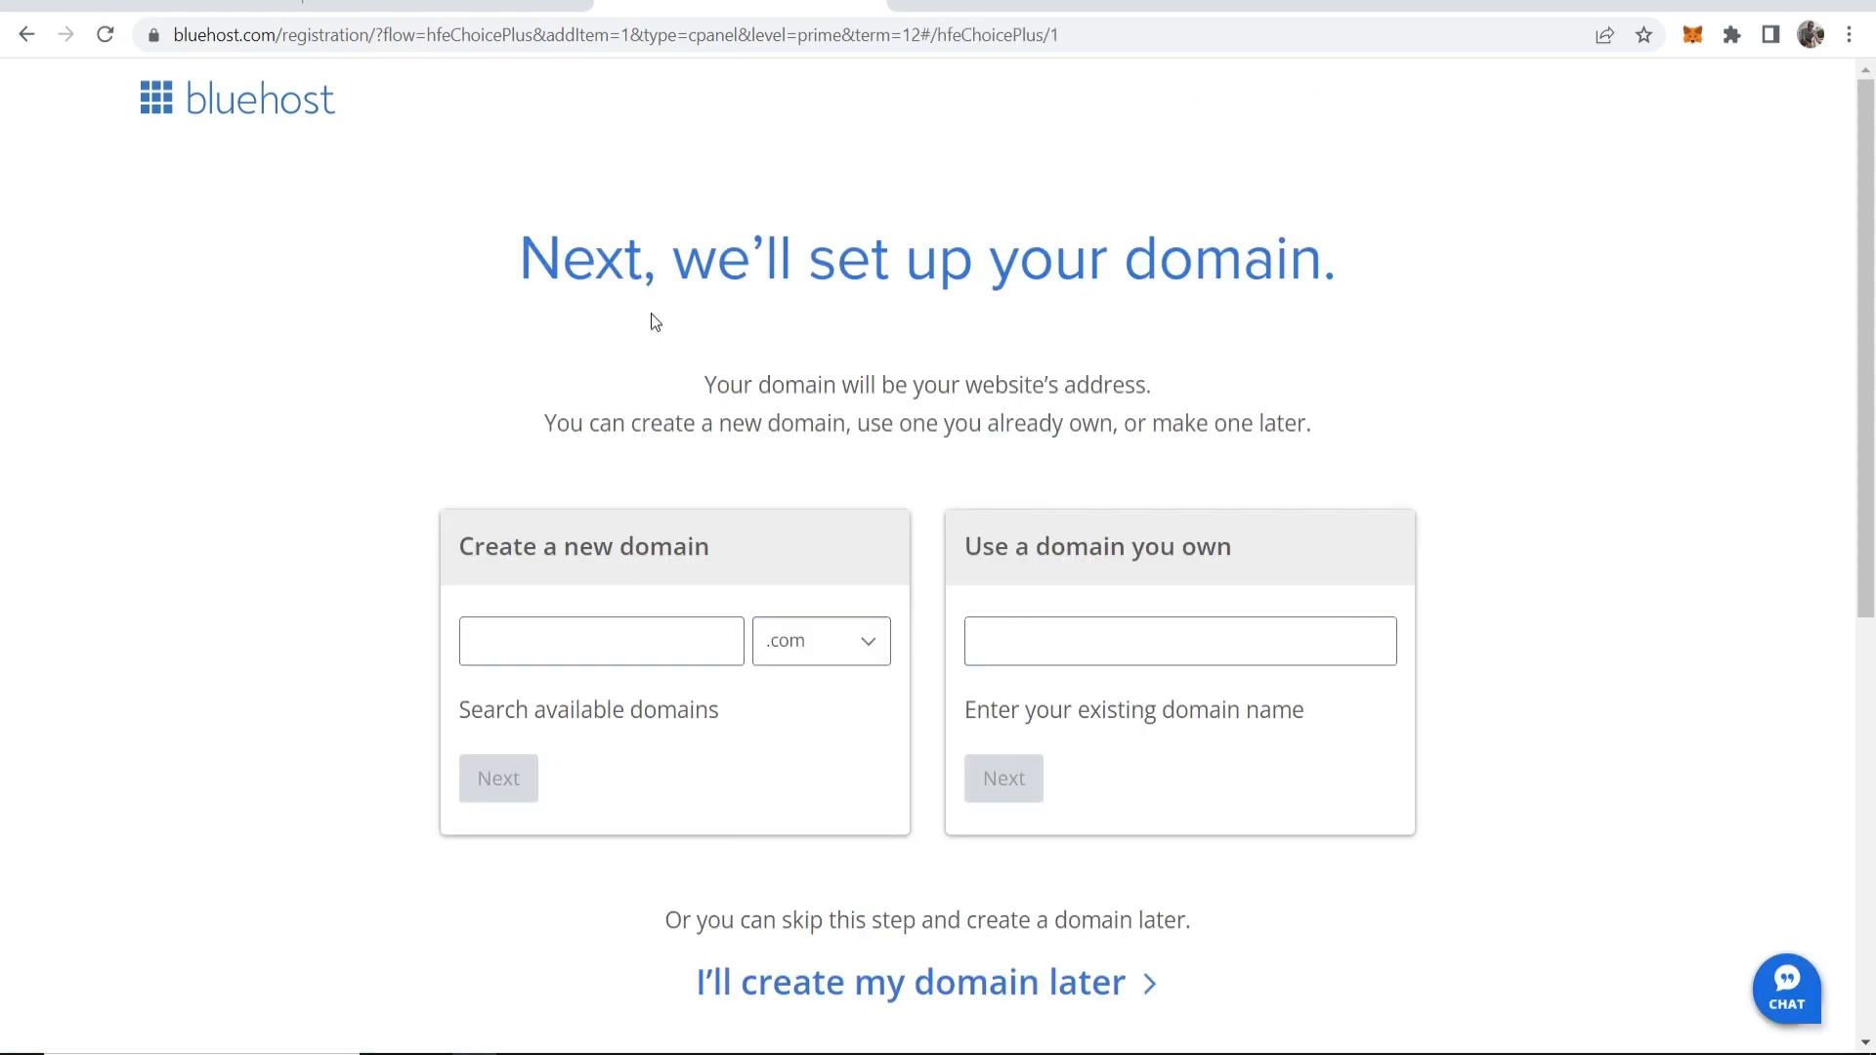
Step: Read the domain setup instructions and the option for creating a new domain
drag(525, 256, 1164, 276)
click(1364, 256)
drag(760, 525, 453, 545)
click(543, 431)
drag(703, 382, 1071, 384)
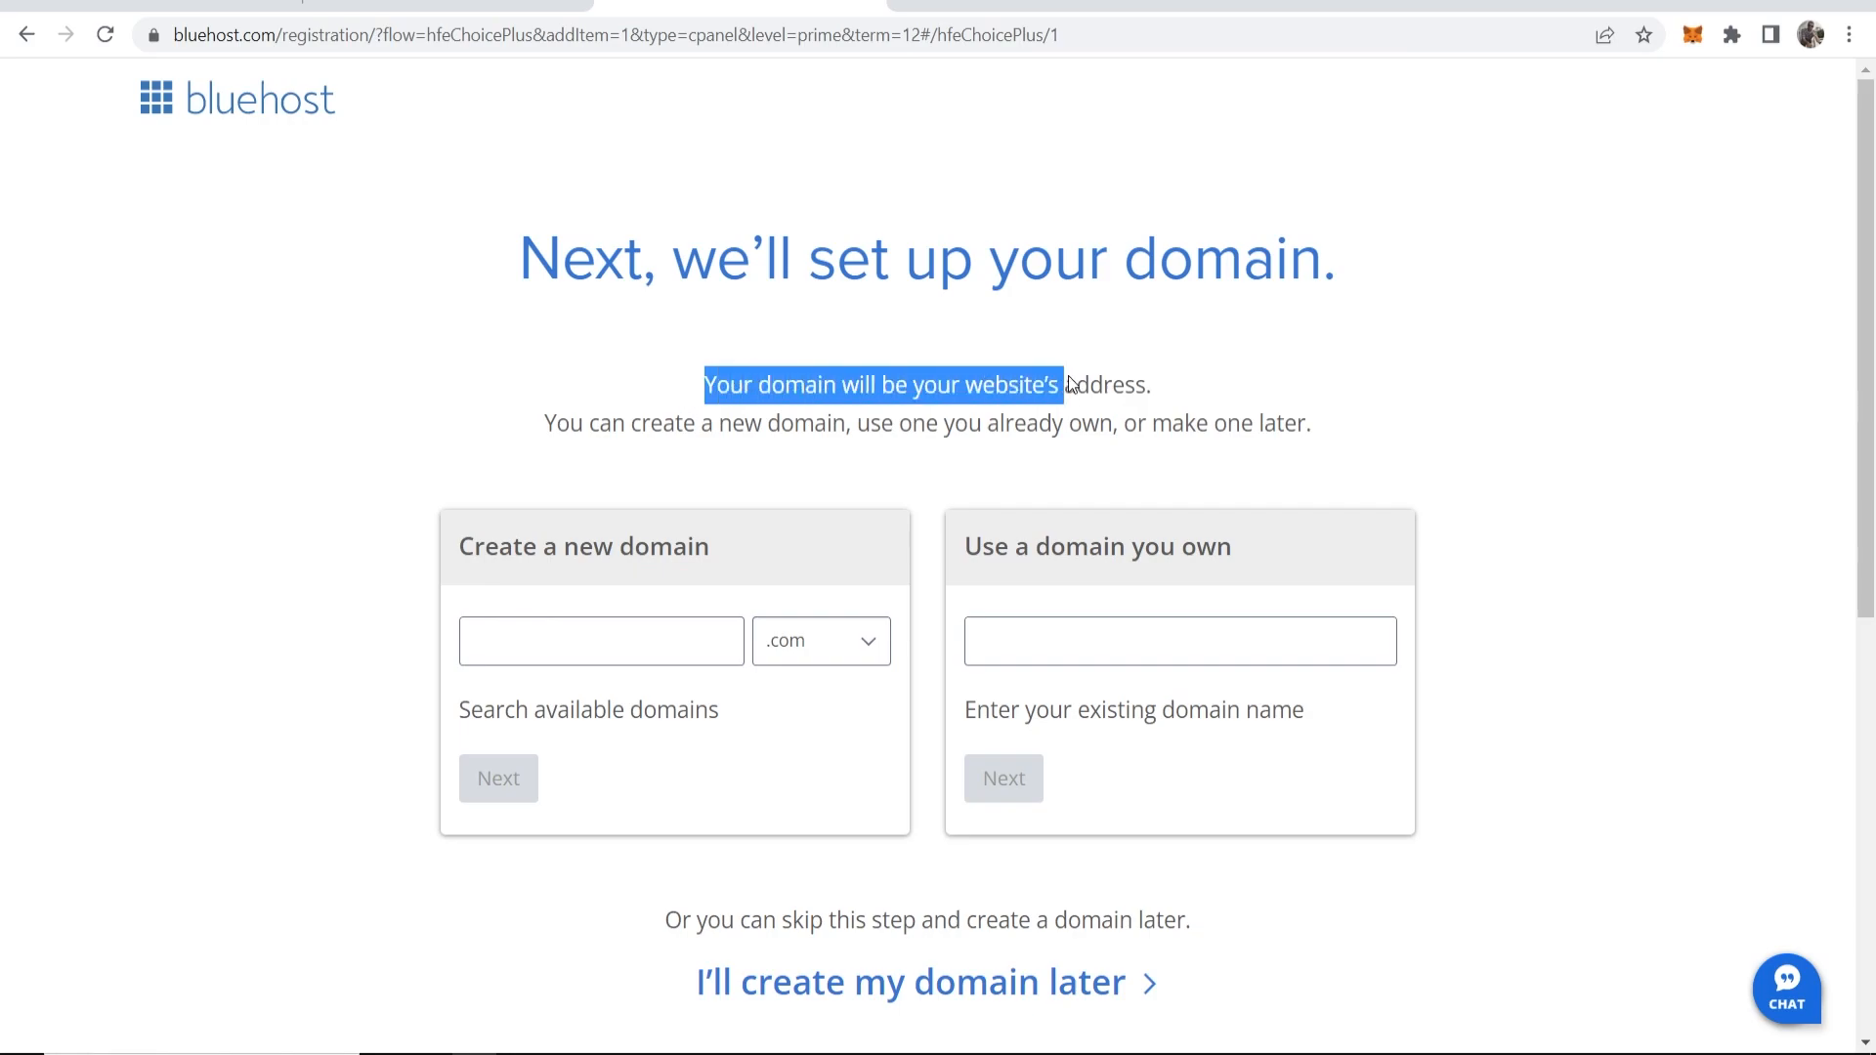
click(1164, 377)
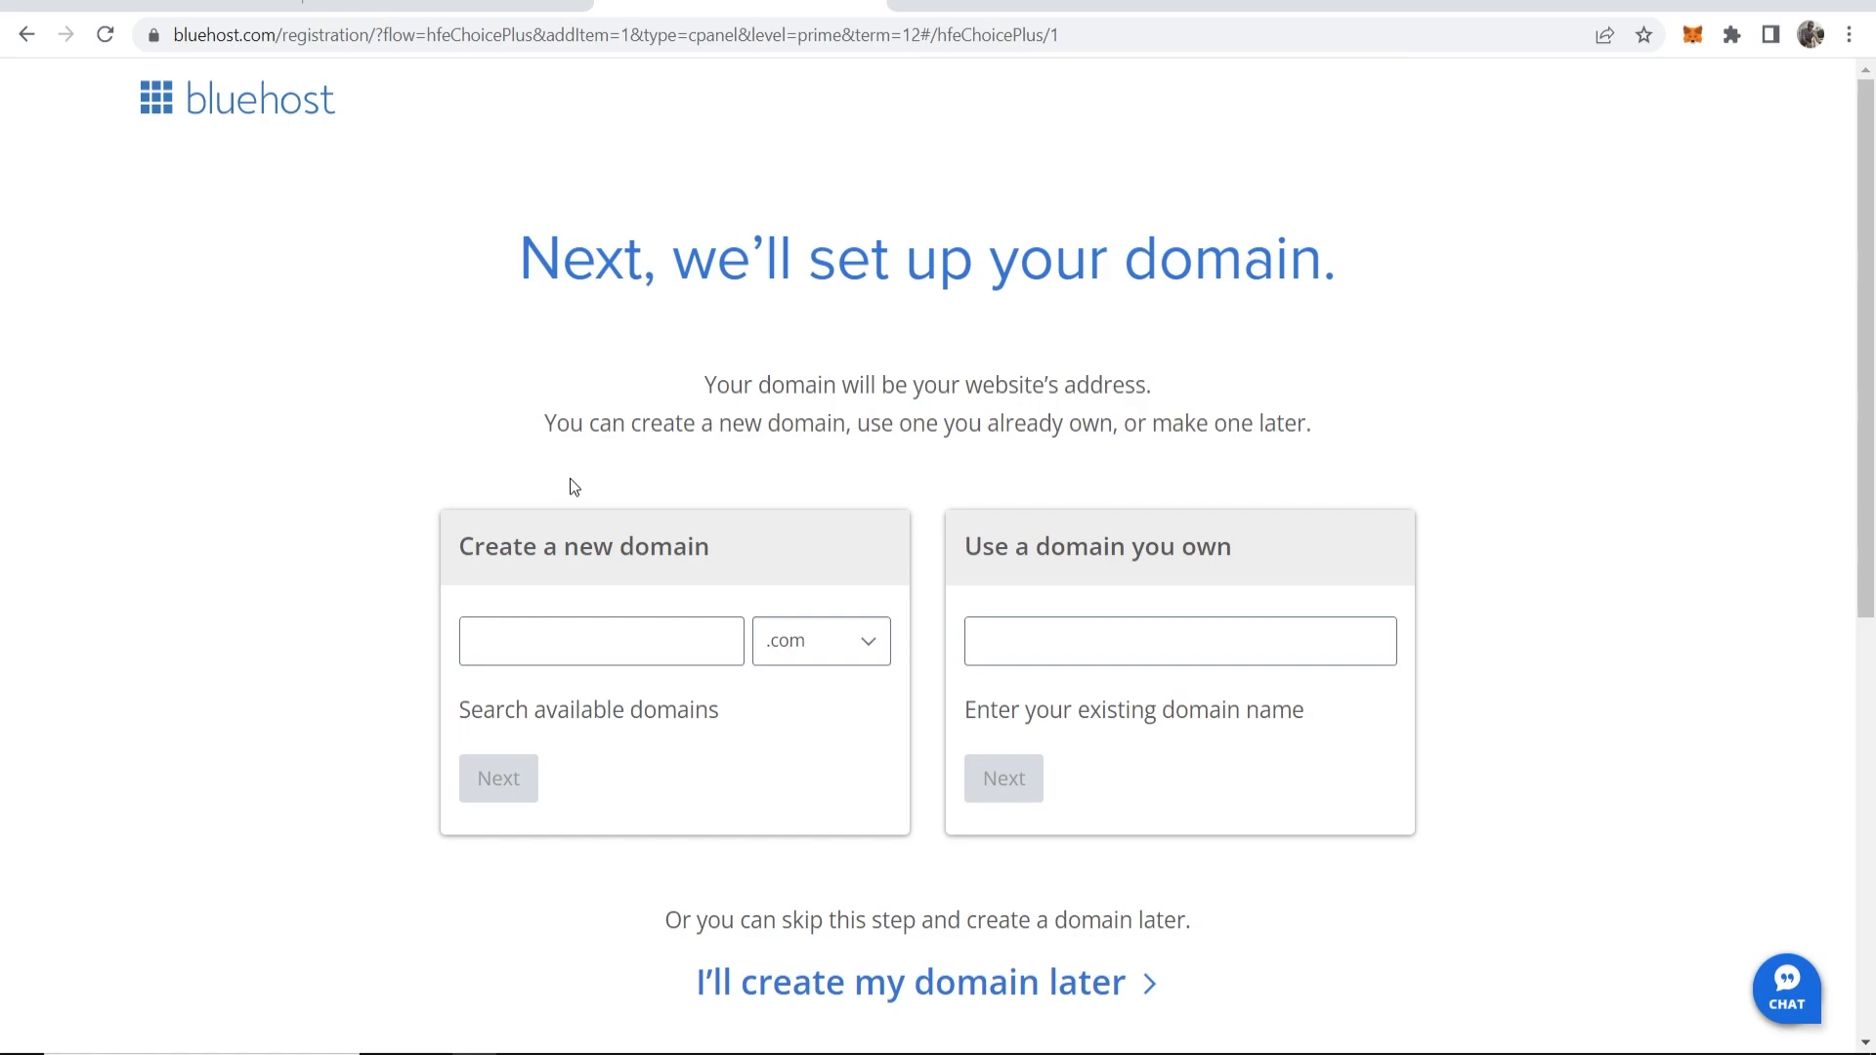
Step: Examine the list of extensions offered for a new domain
scroll(571, 479, down, 1)
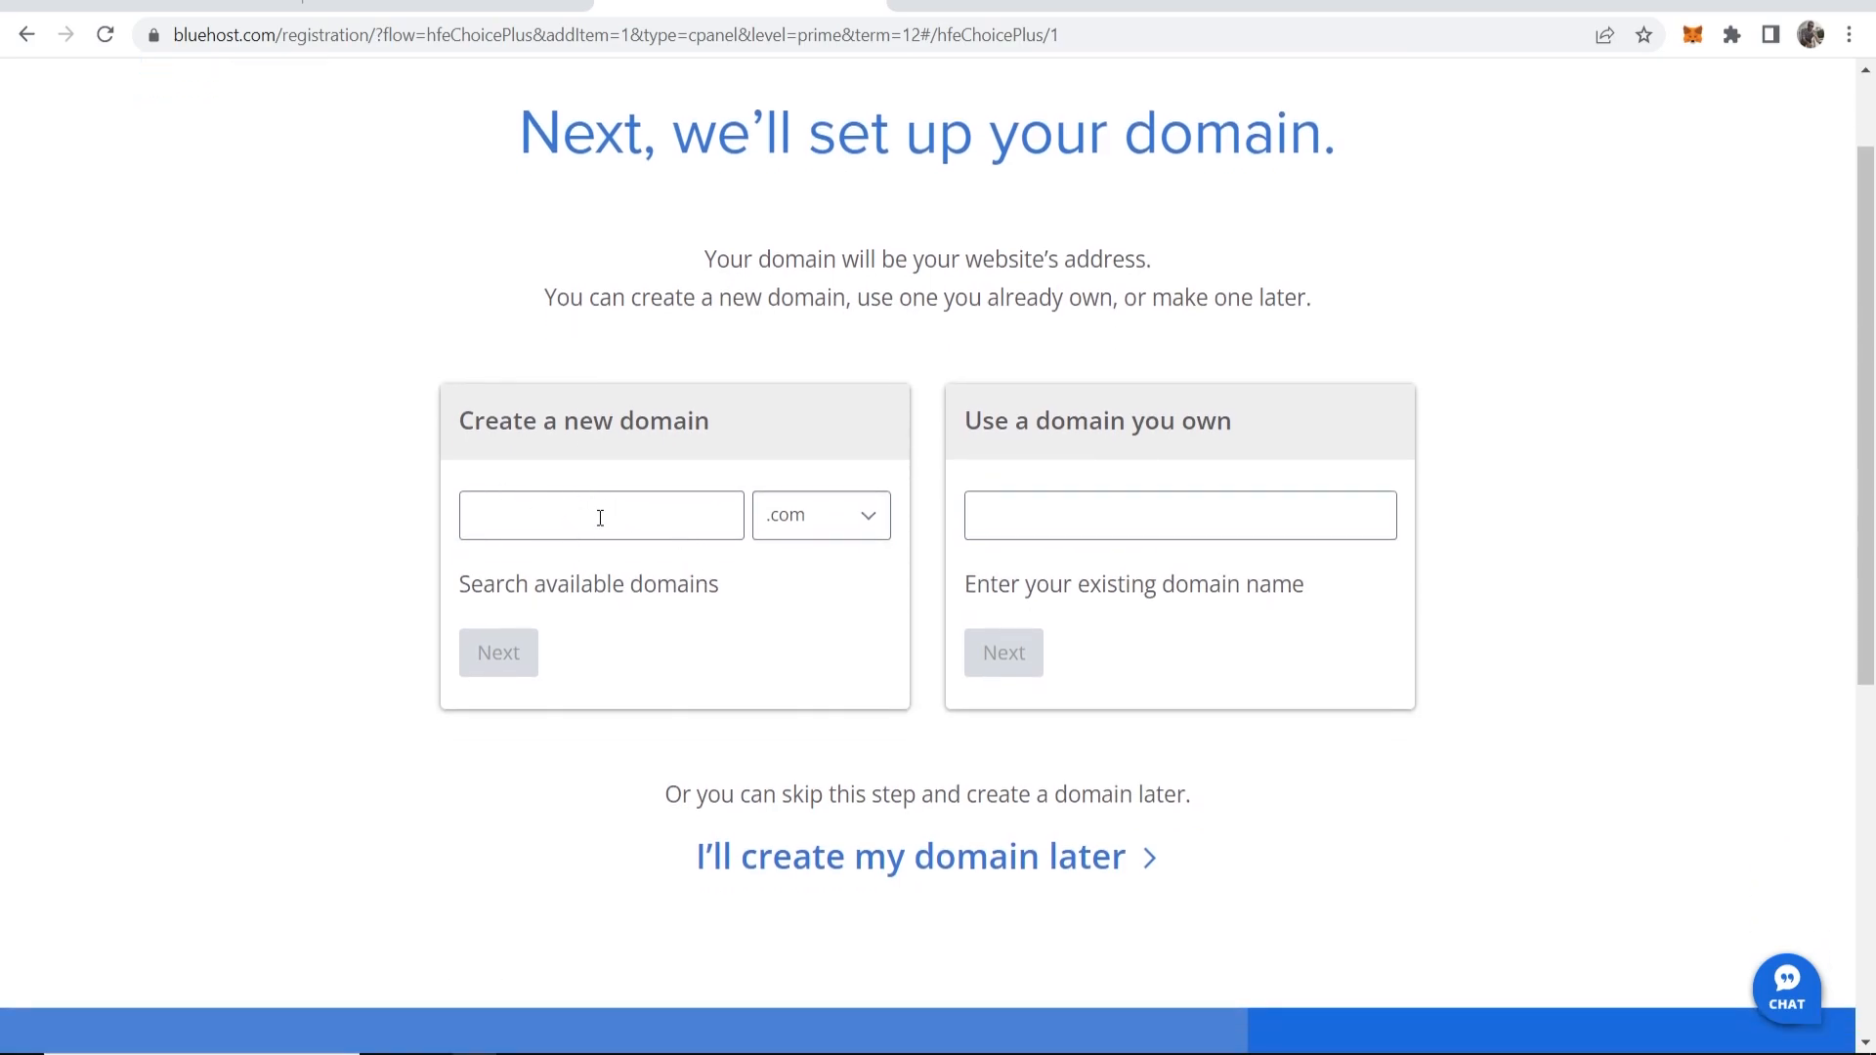
click(848, 527)
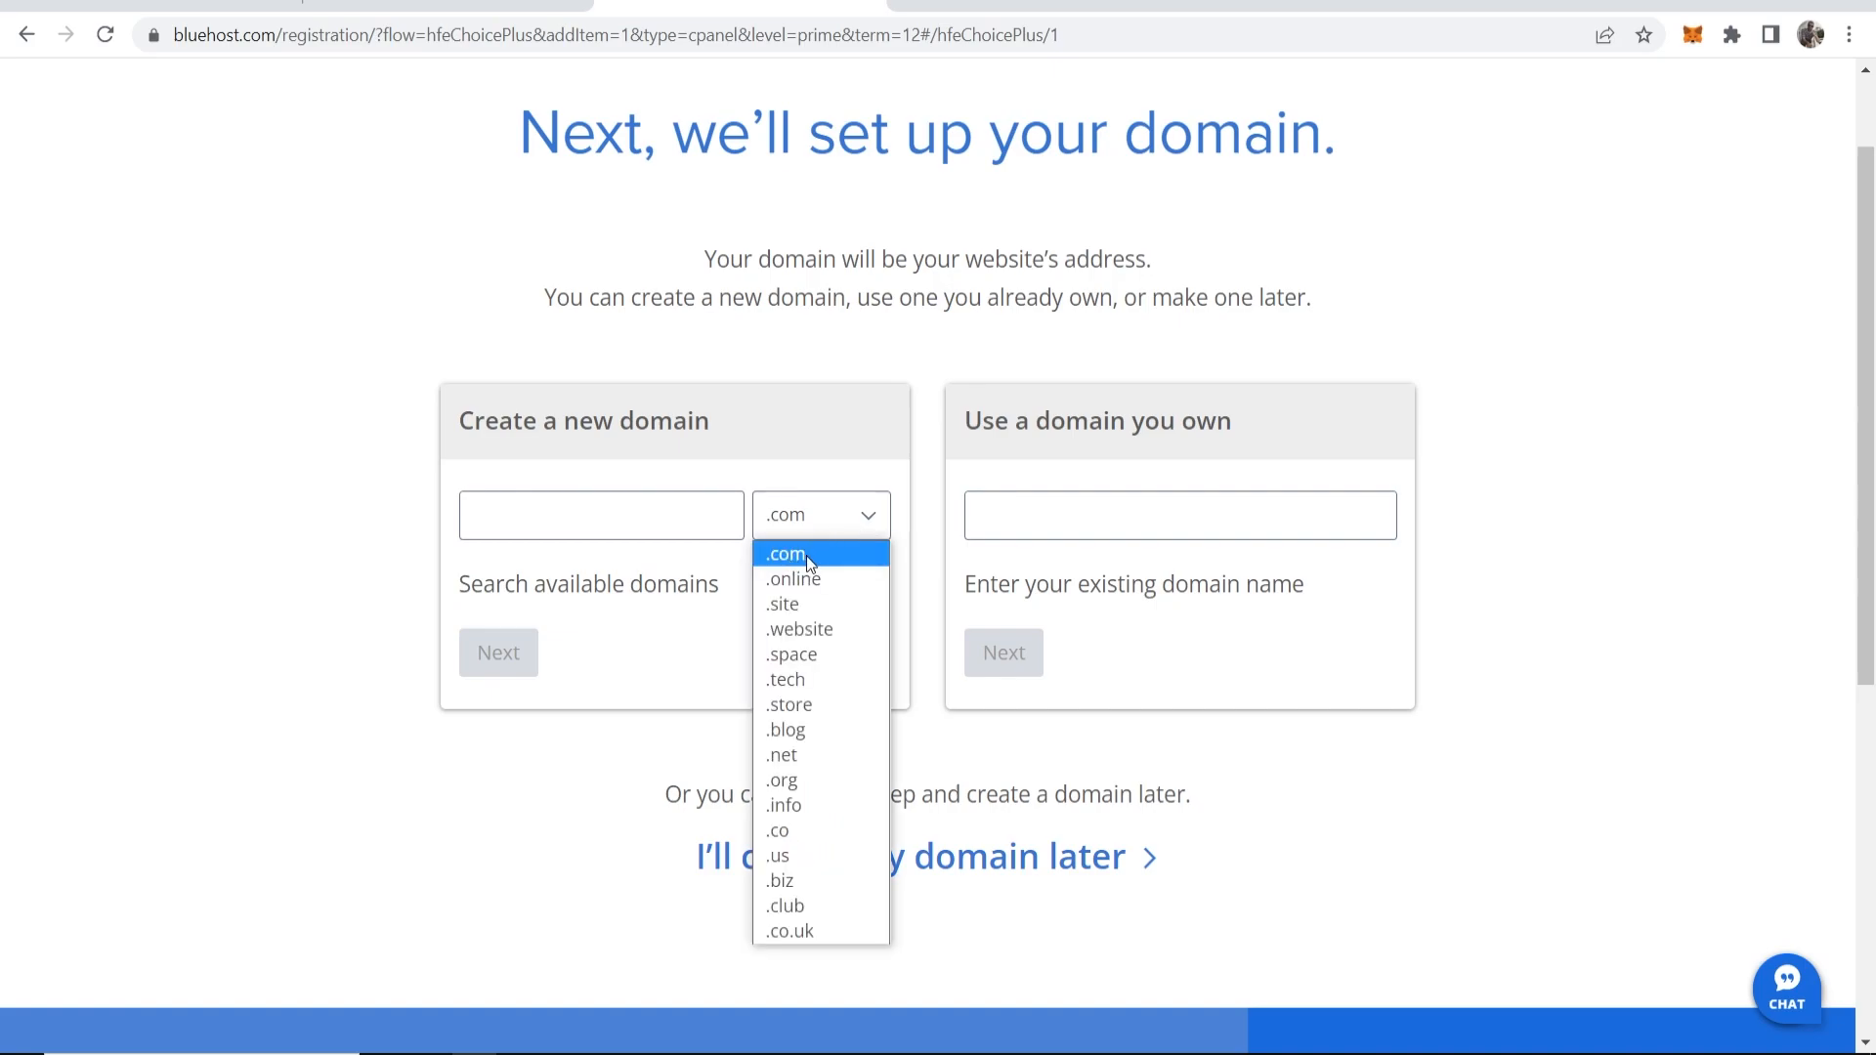
click(145, 569)
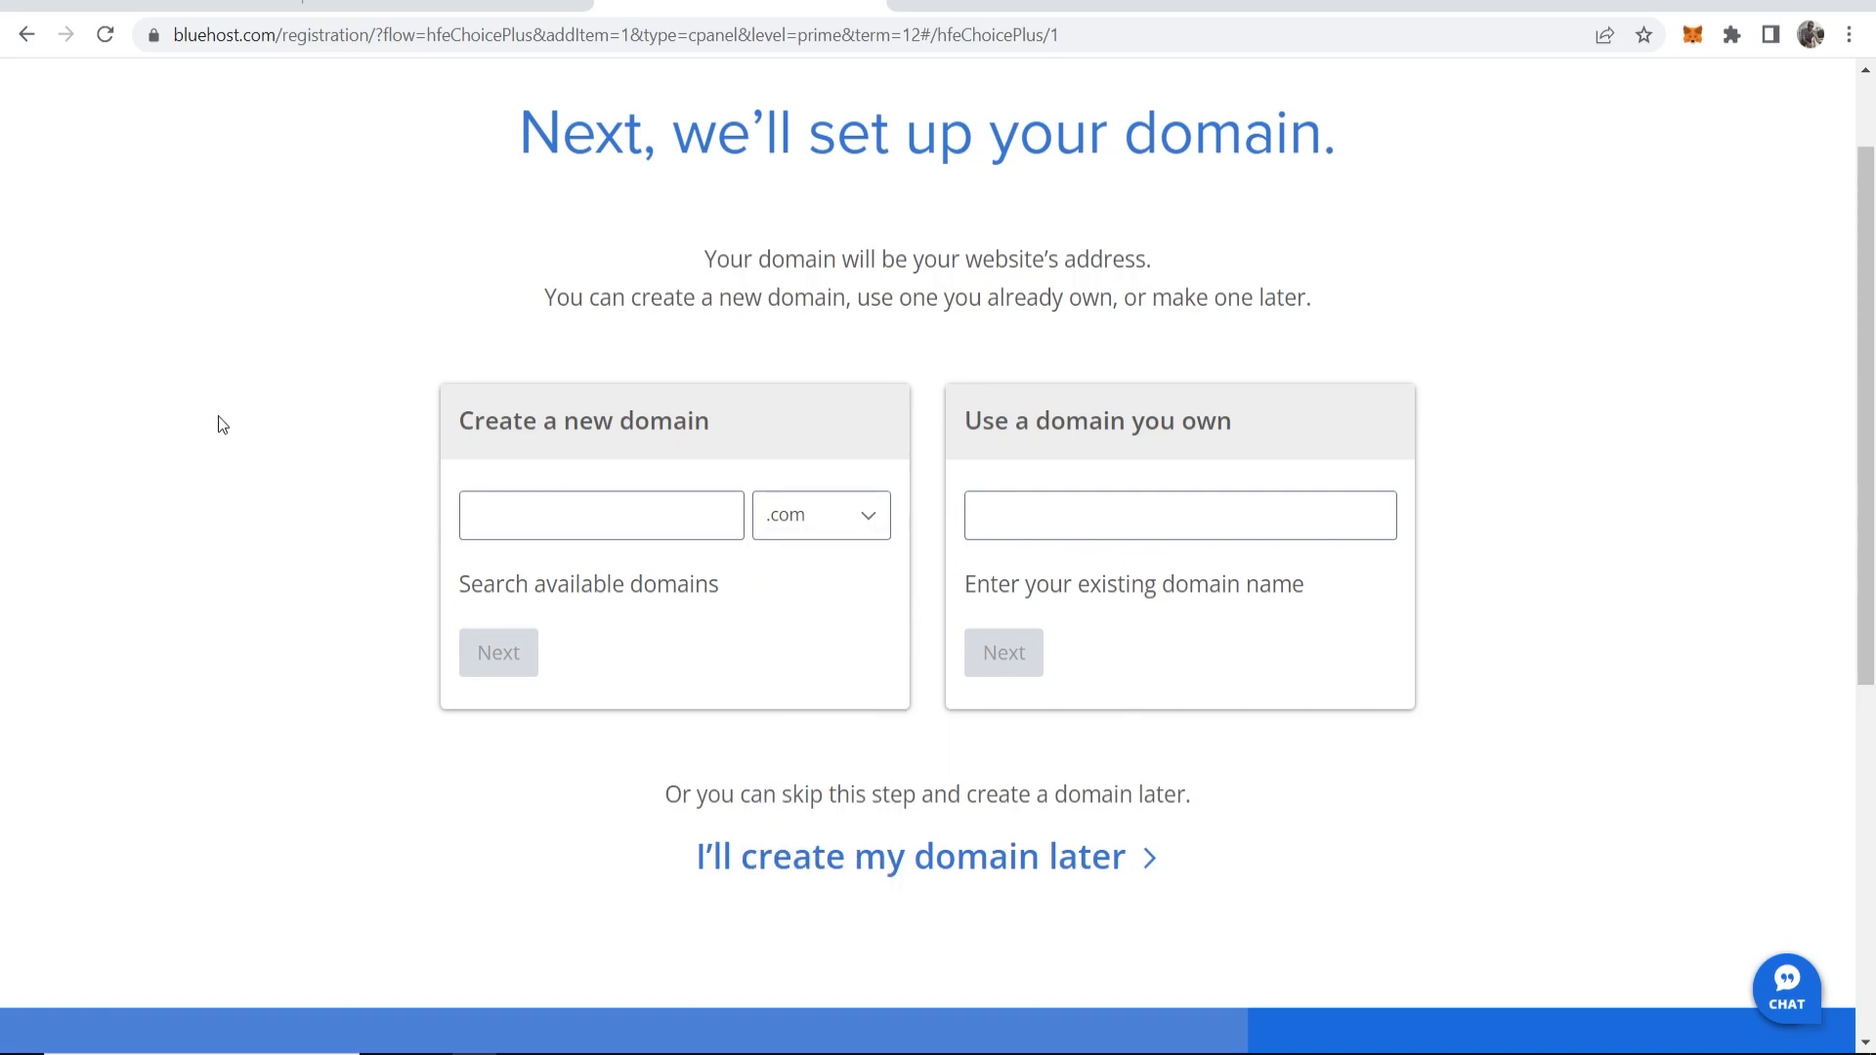
click(782, 522)
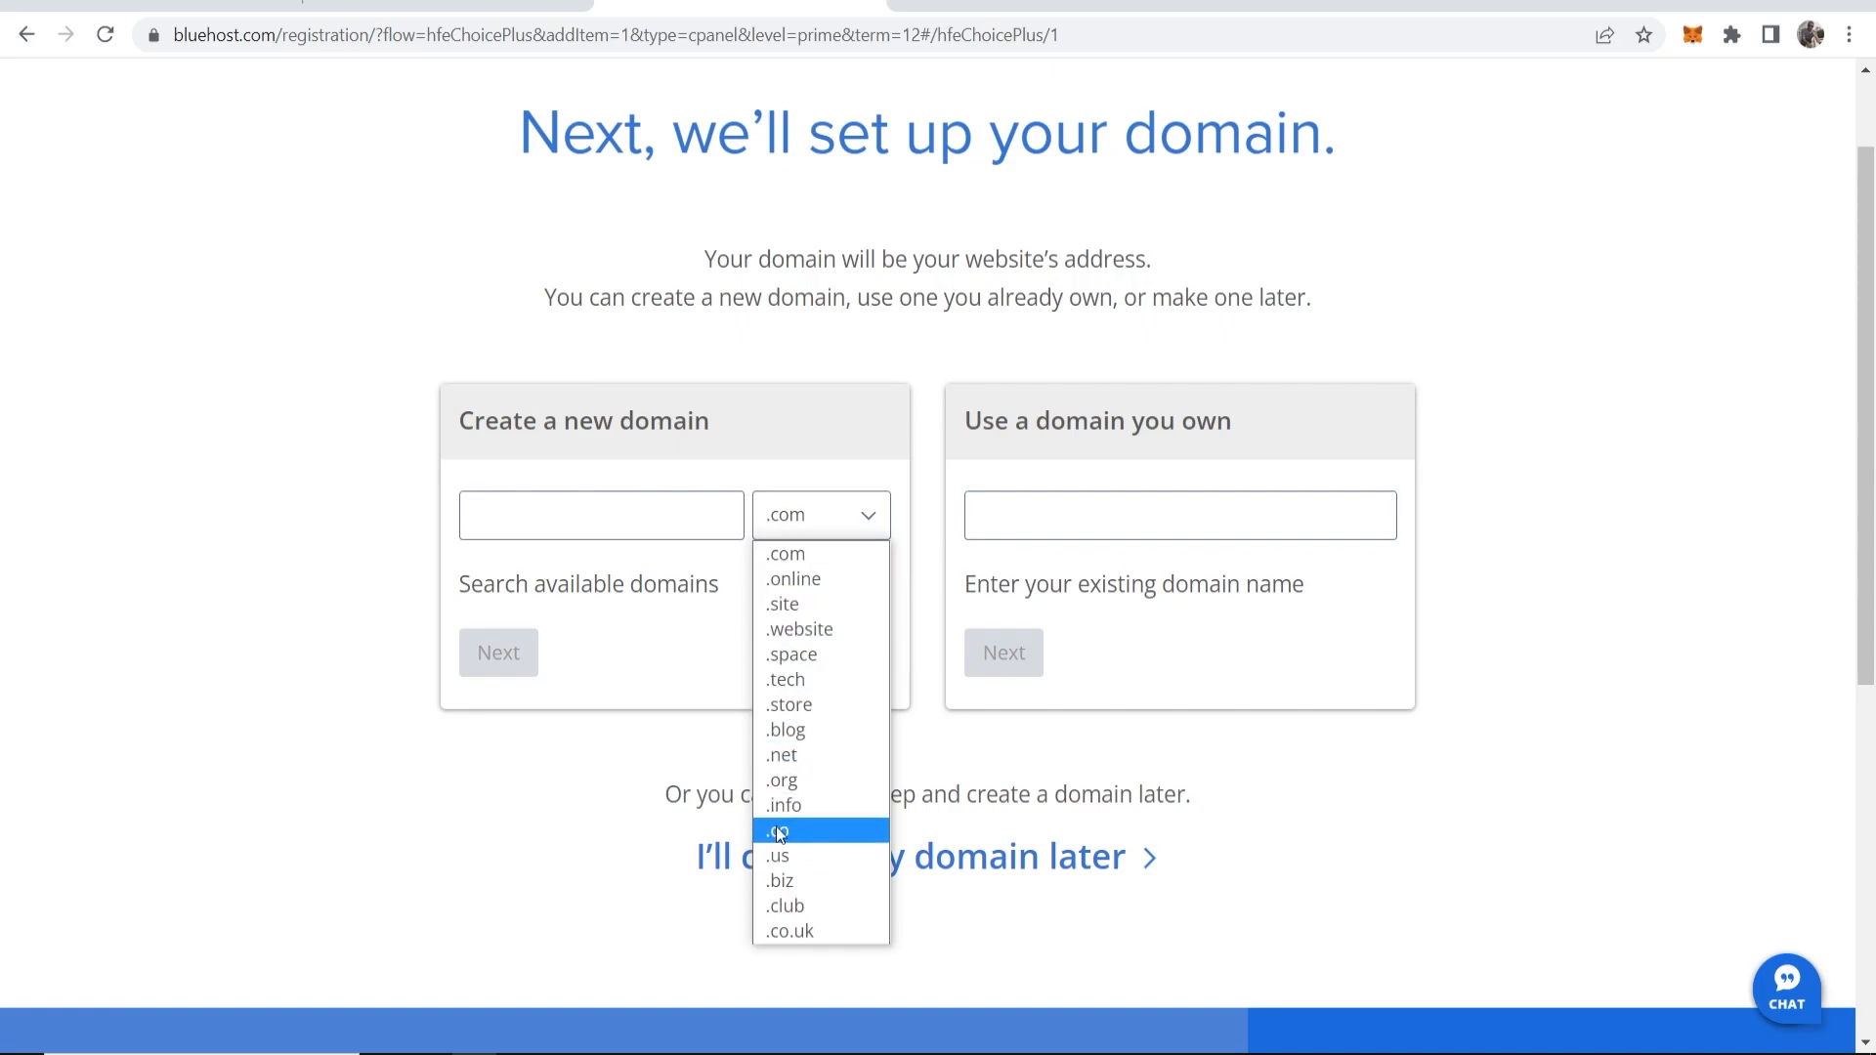
Step: Search for the new domain name "Knowledgebase" with the .com extension
click(559, 519)
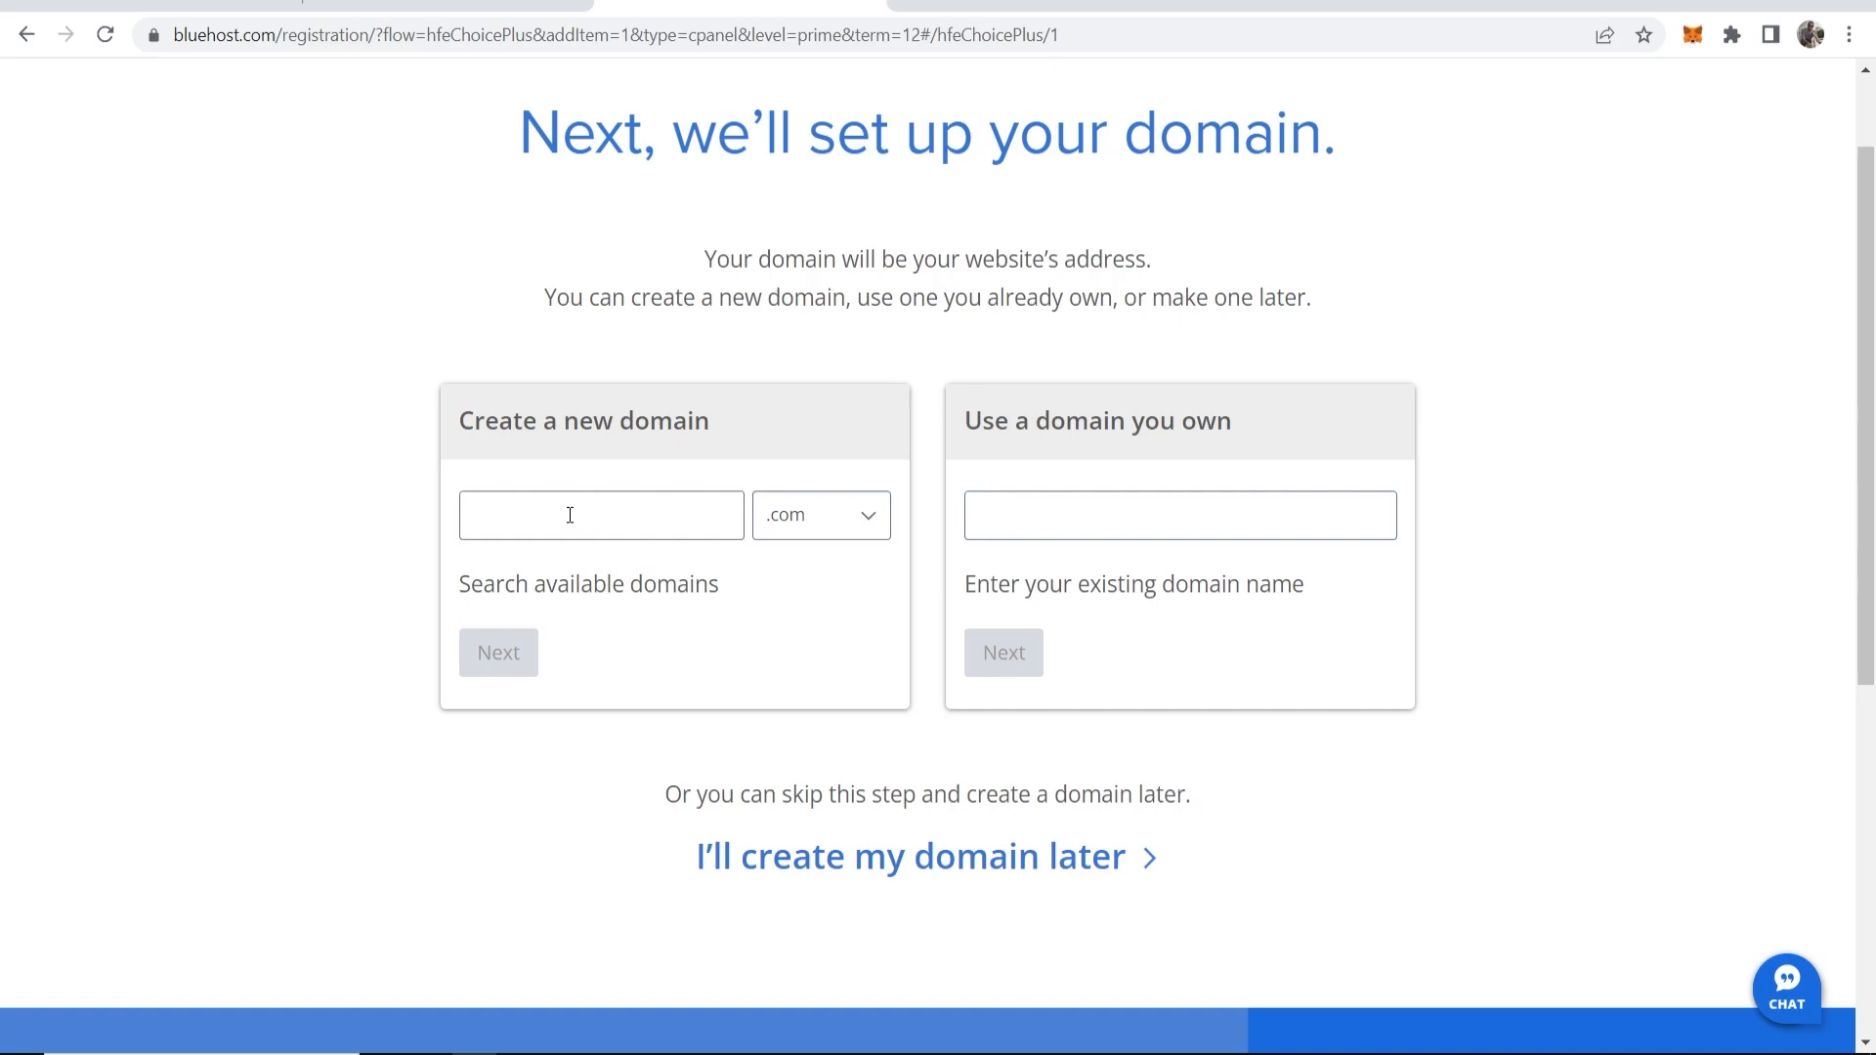
text(Knolw)
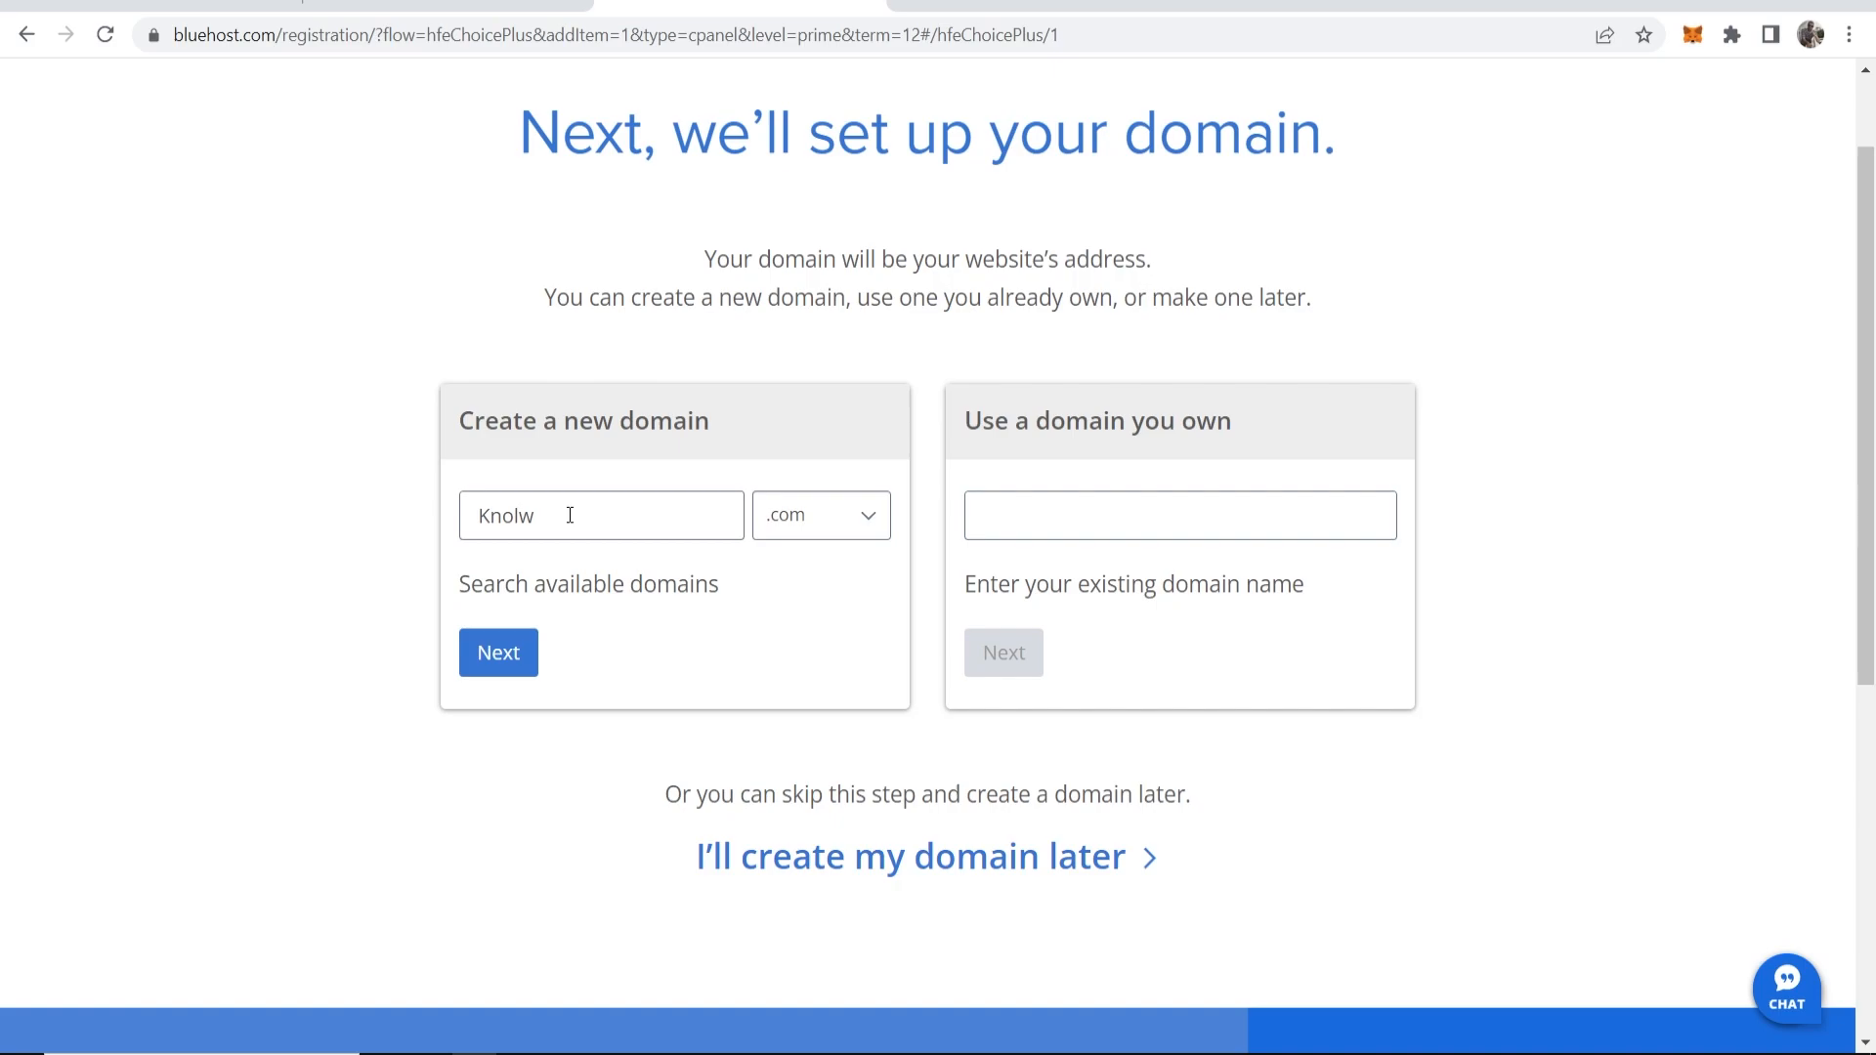
key(ctrl+a)
text(Knowledgebase)
click(496, 659)
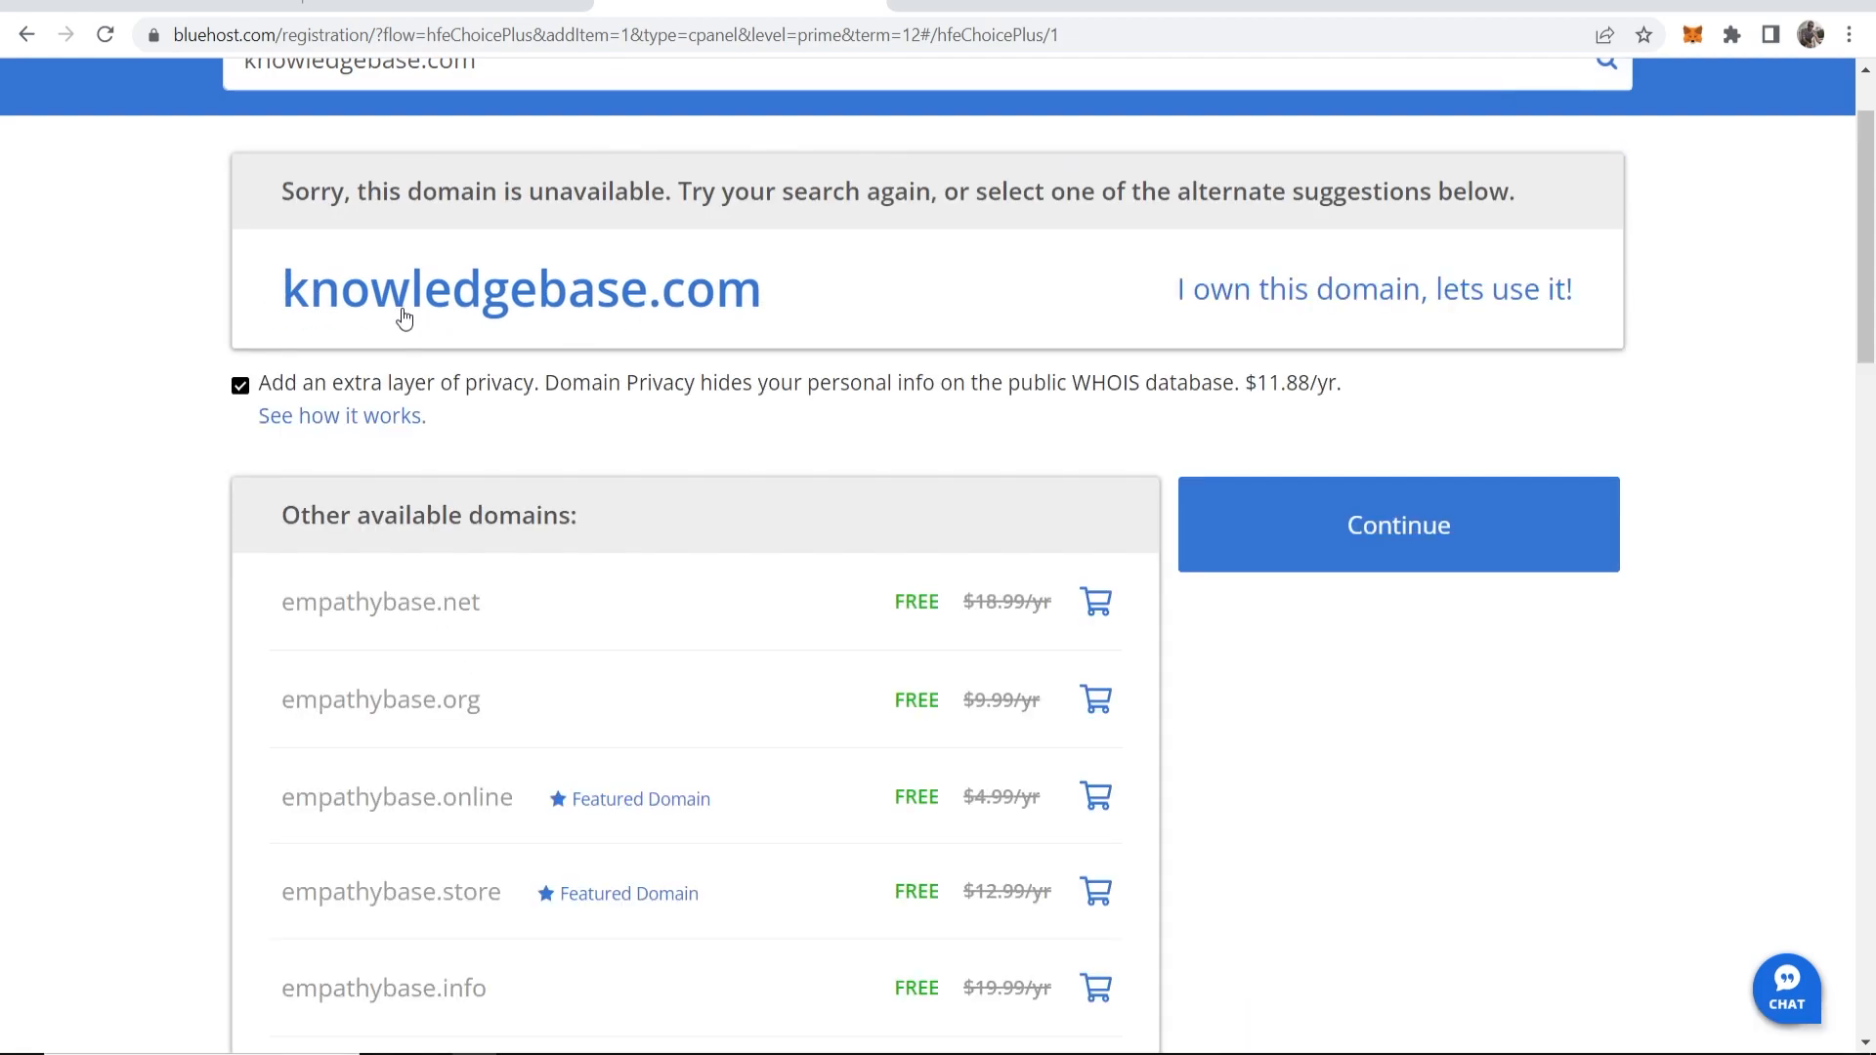
Step: Review the suggested domains, change the search to knowledgebaseonyoutube.com and check its availability
scroll(709, 311, up, 1)
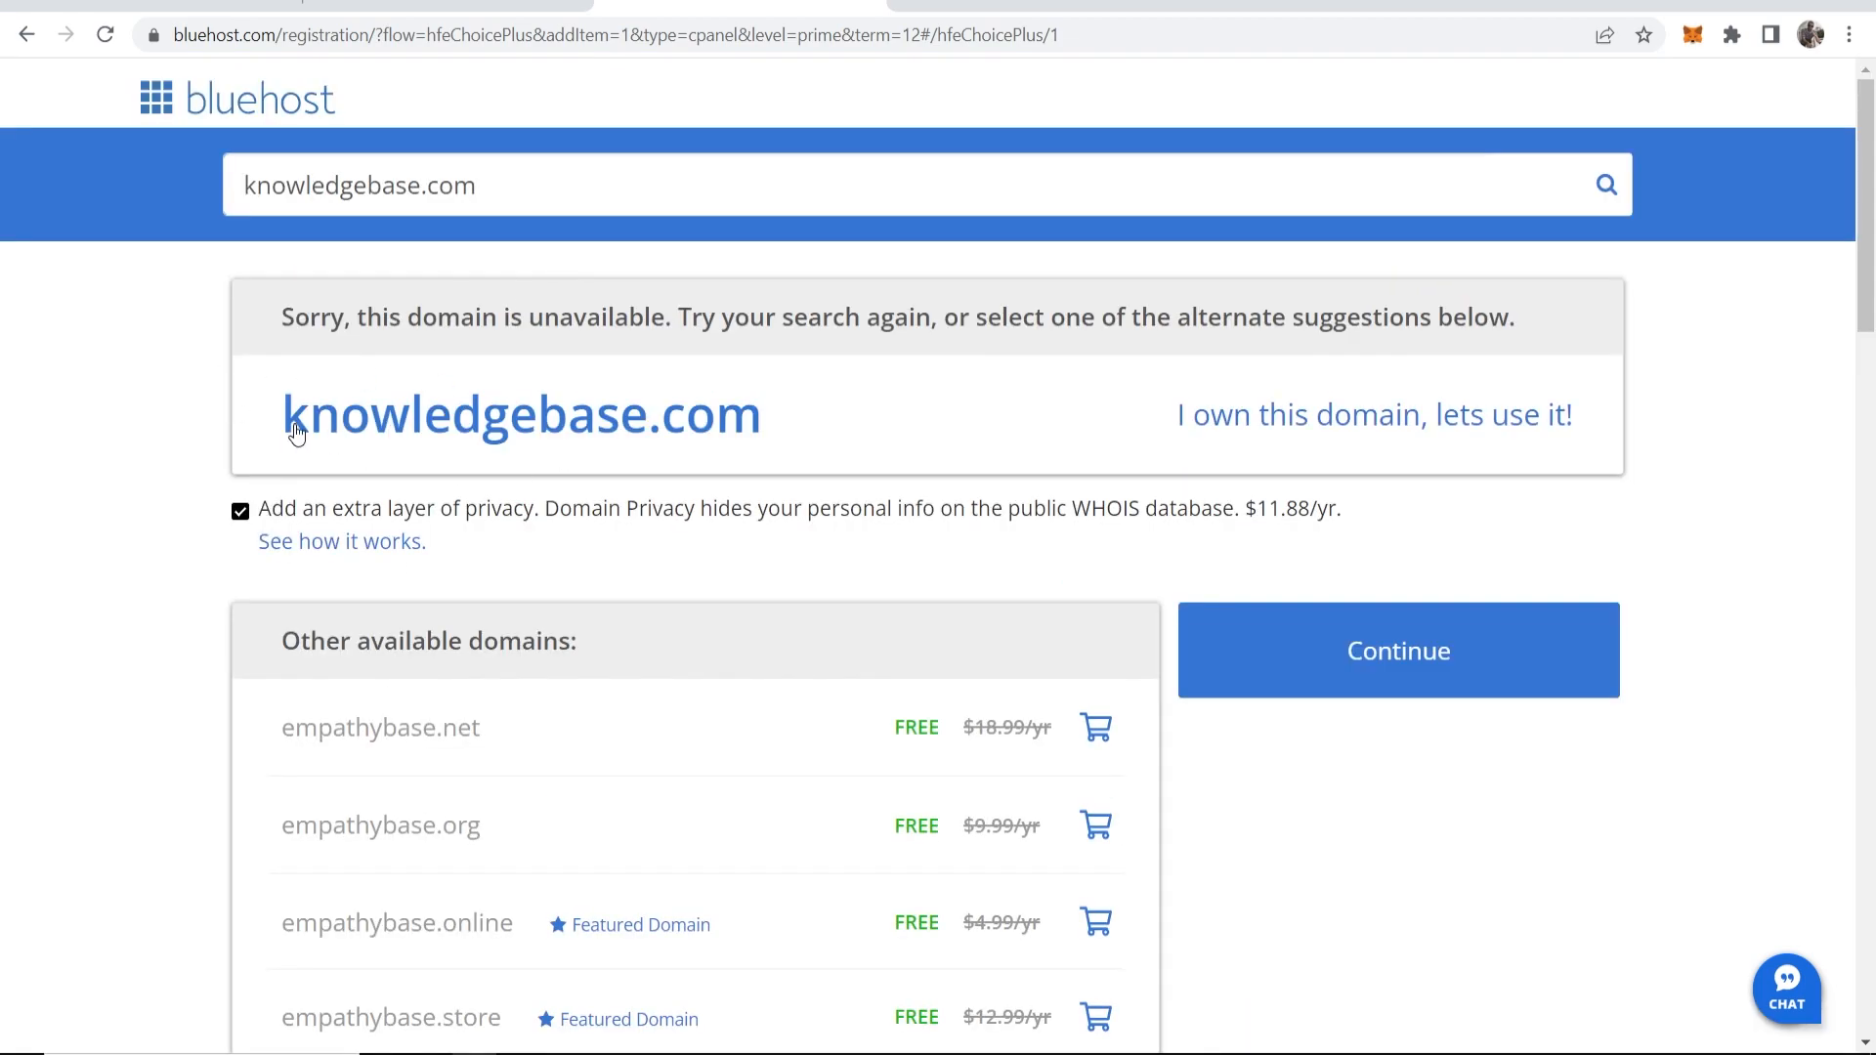
scroll(989, 478, down, 1)
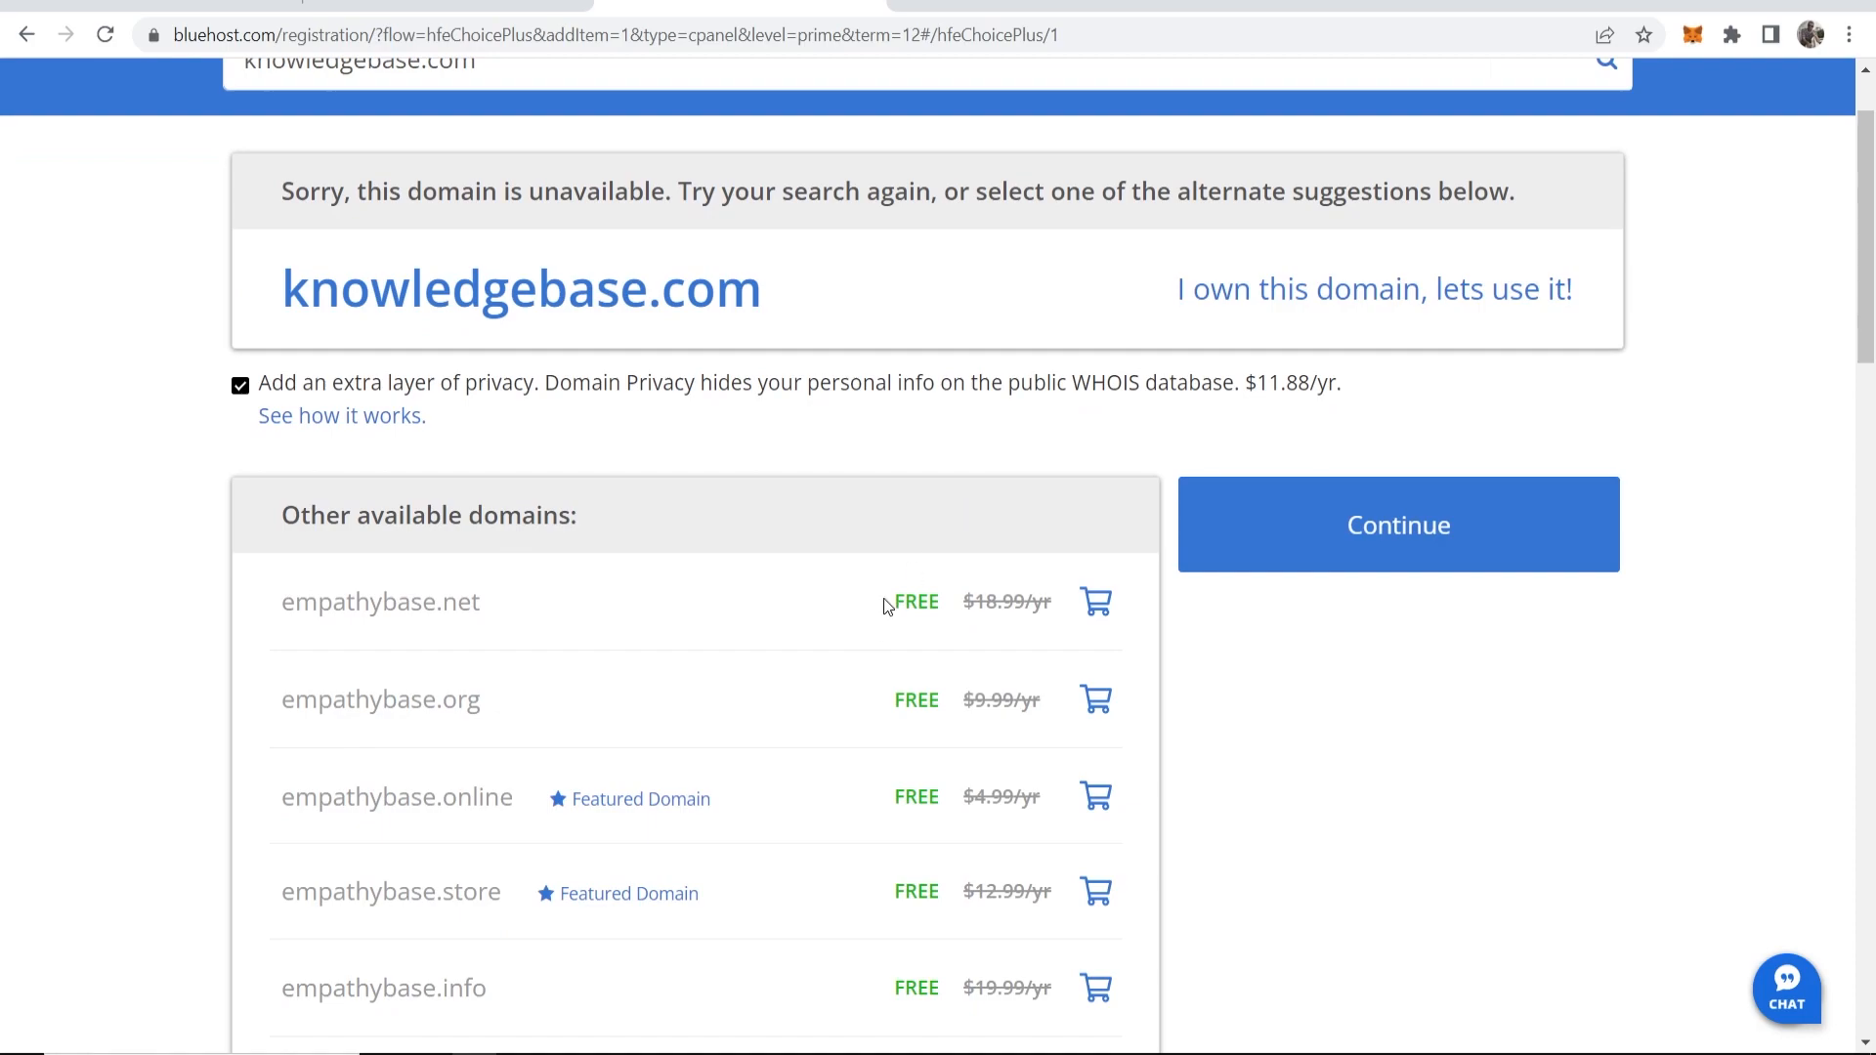
scroll(931, 606, up, 1)
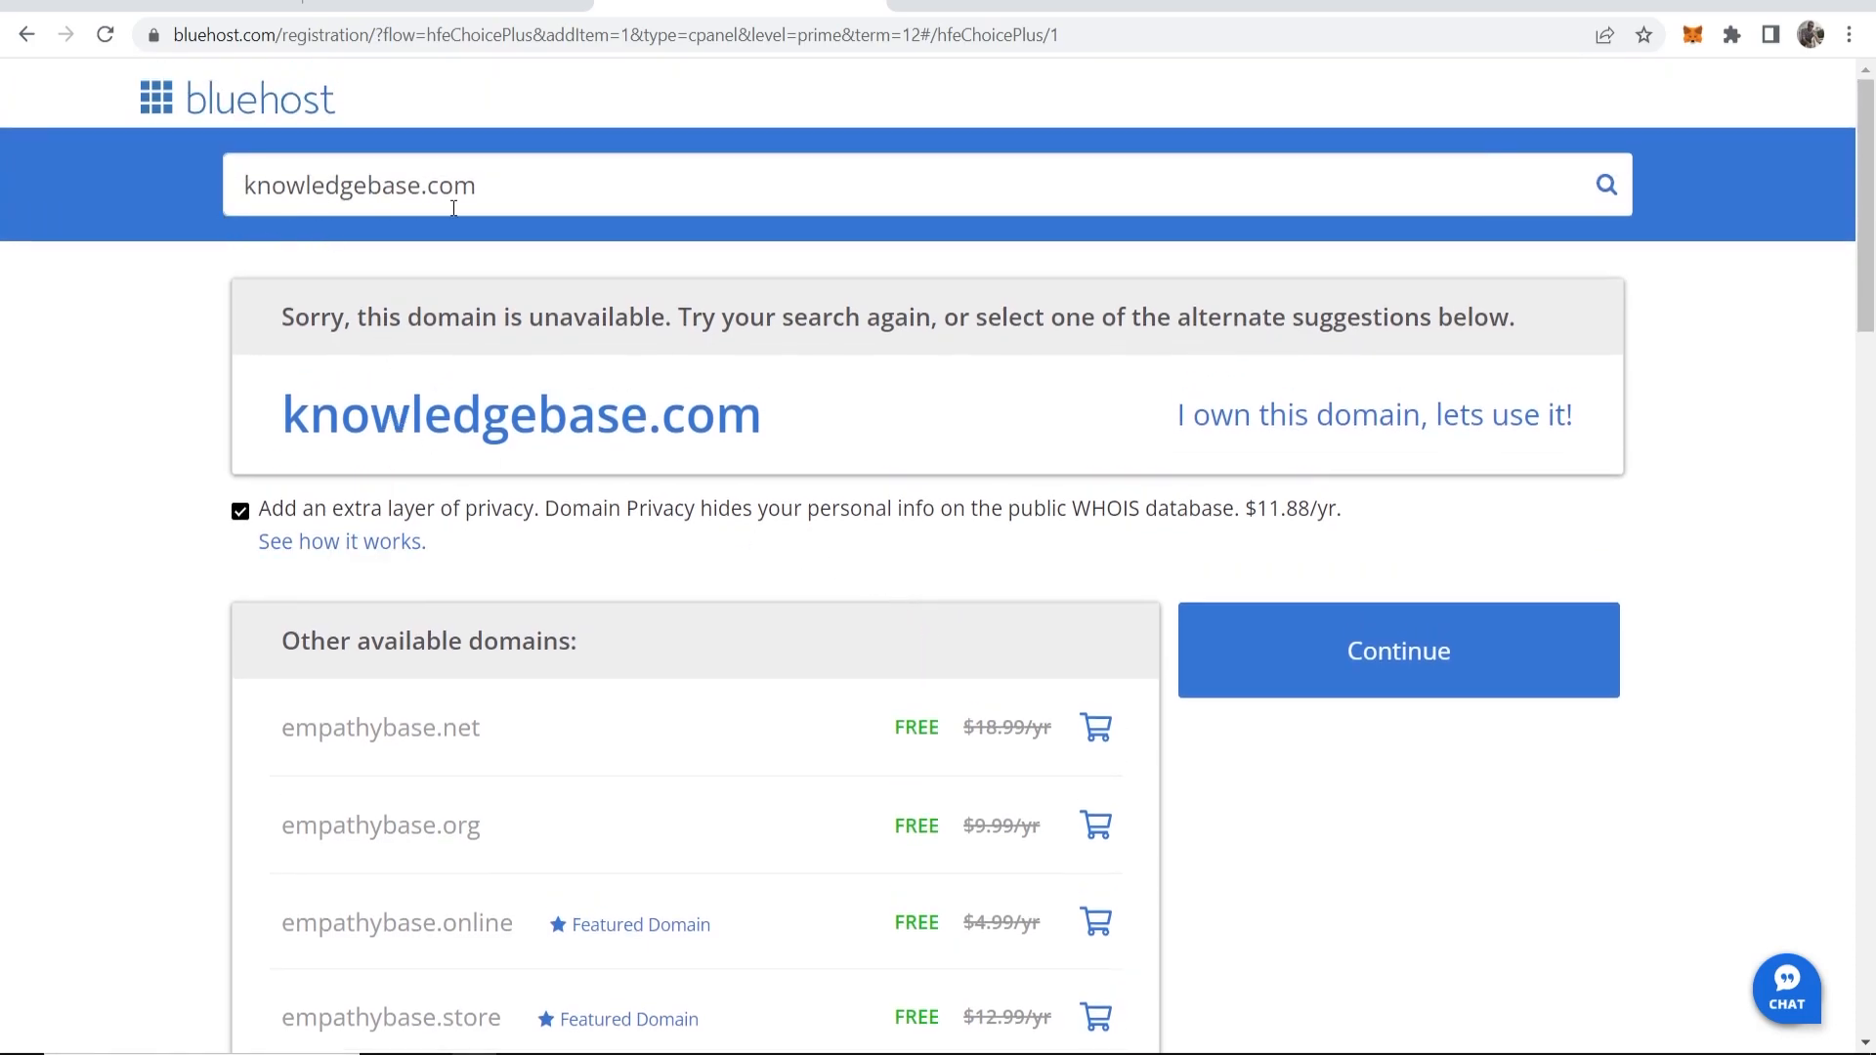
click(412, 192)
text(onyoutube)
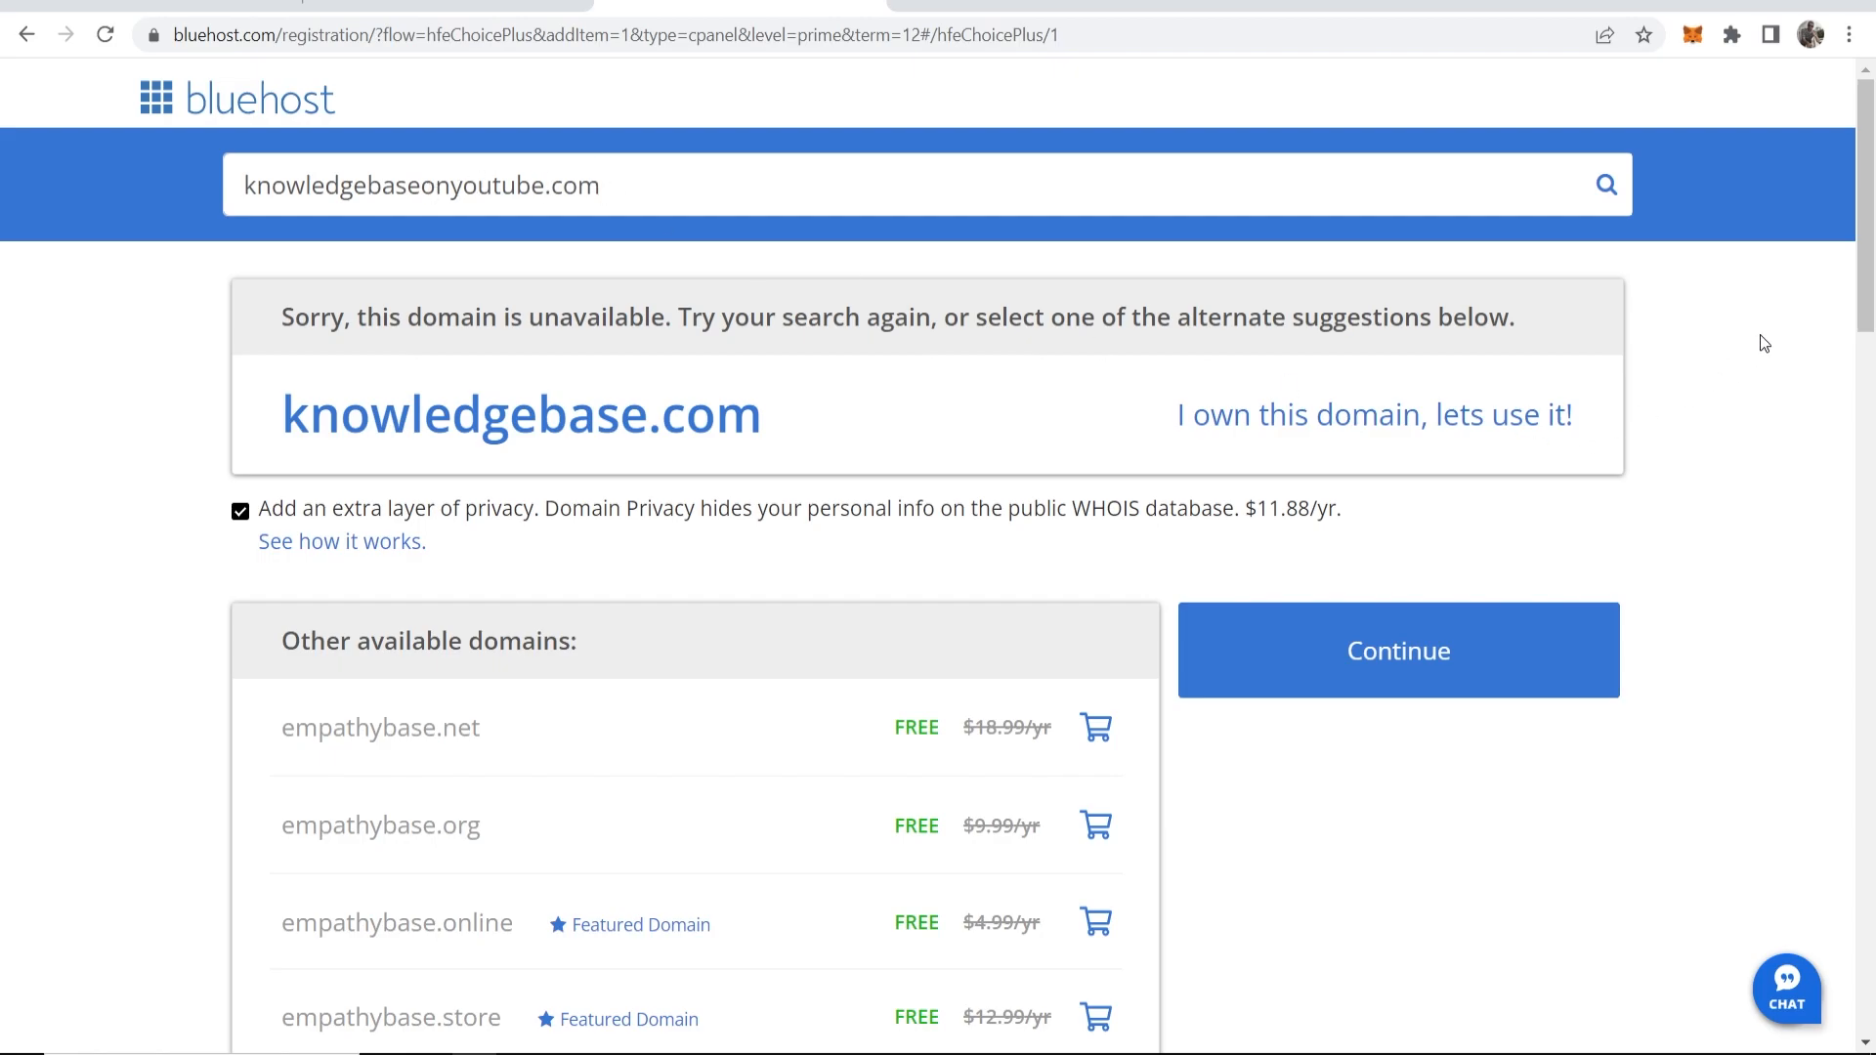
click(1603, 184)
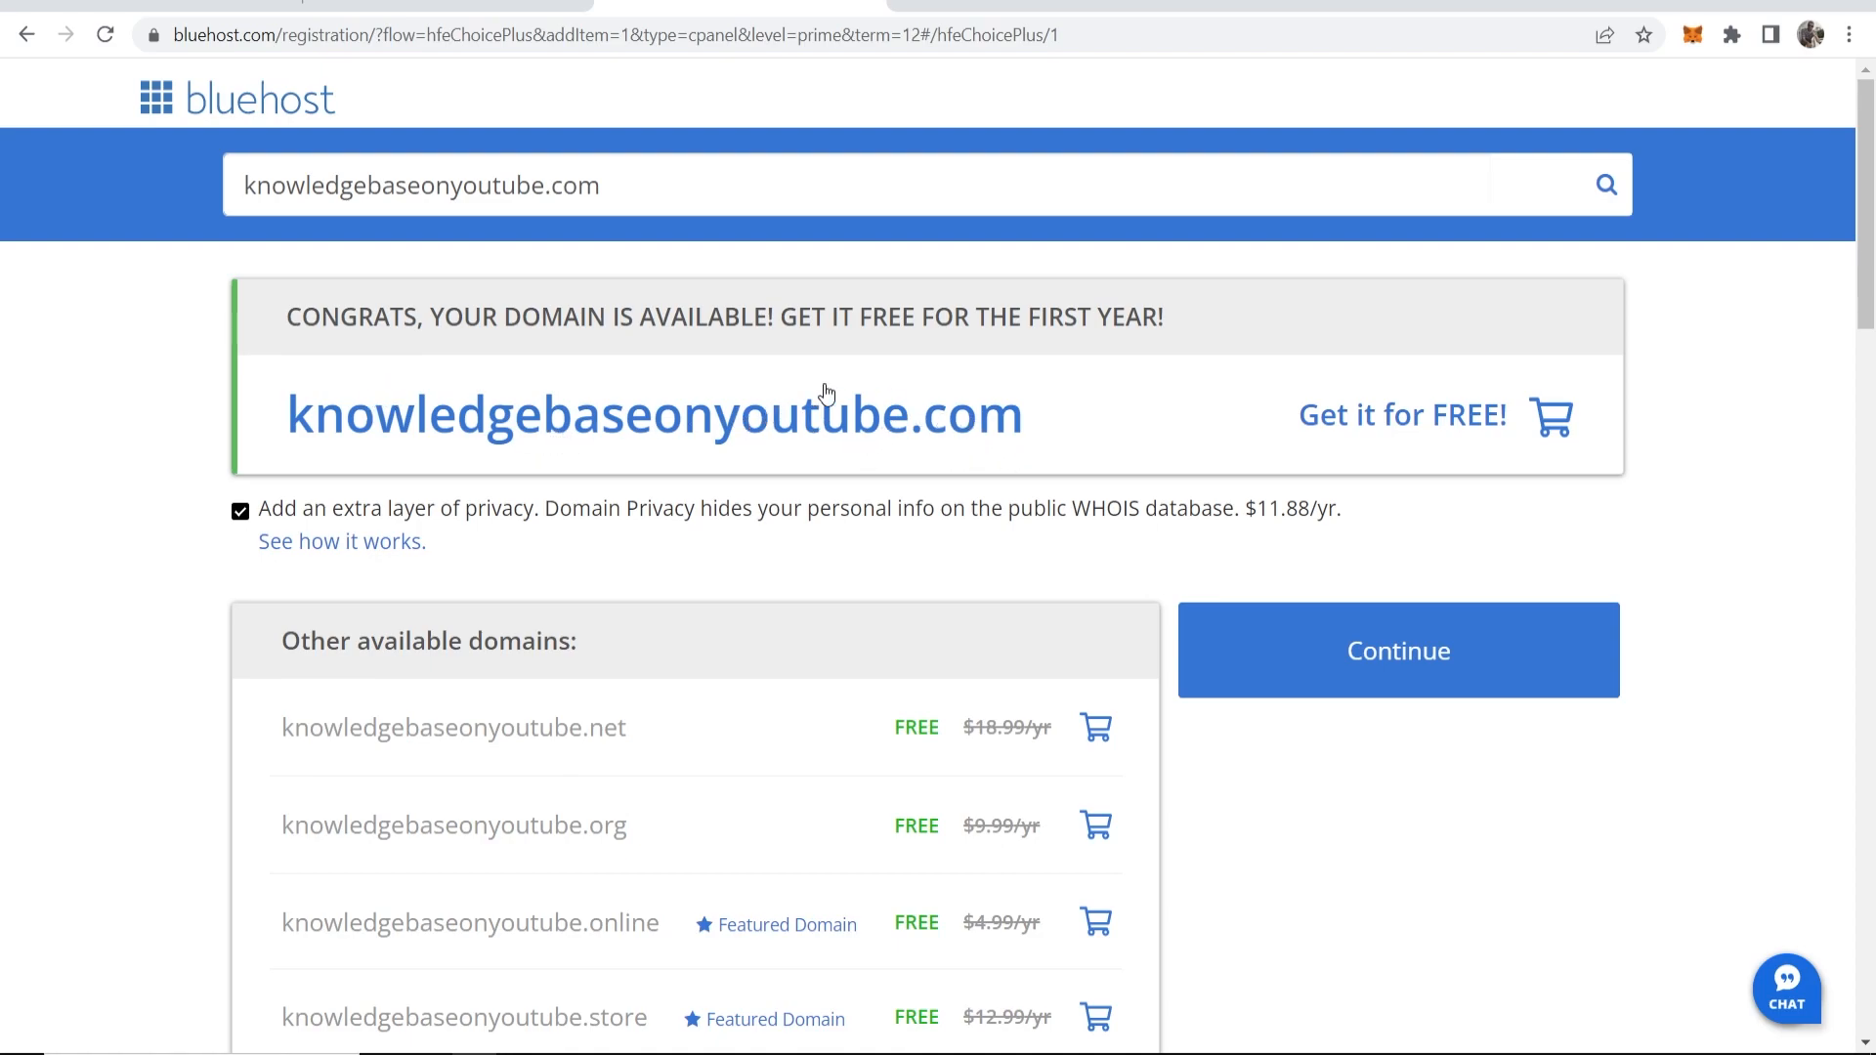
Step: Add knowledgebaseonyoutube.com to the cart and continue to account creation
click(1400, 416)
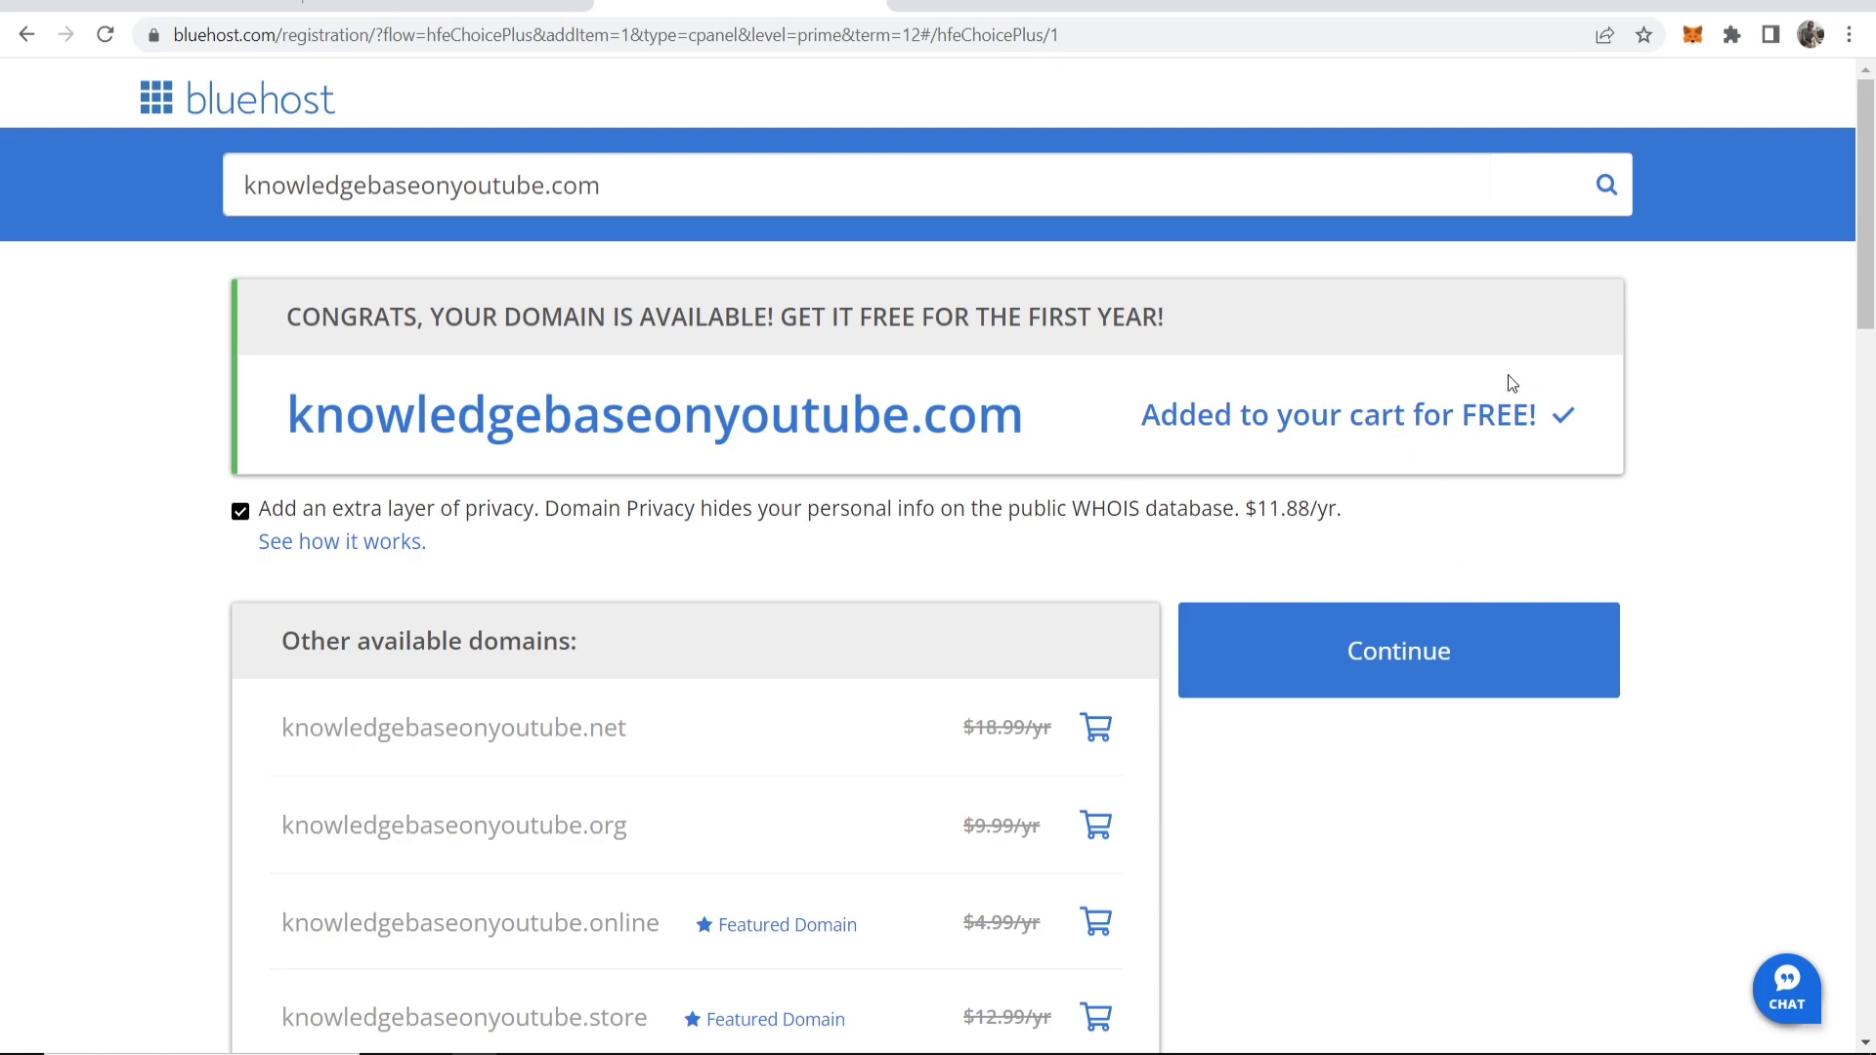
click(1404, 676)
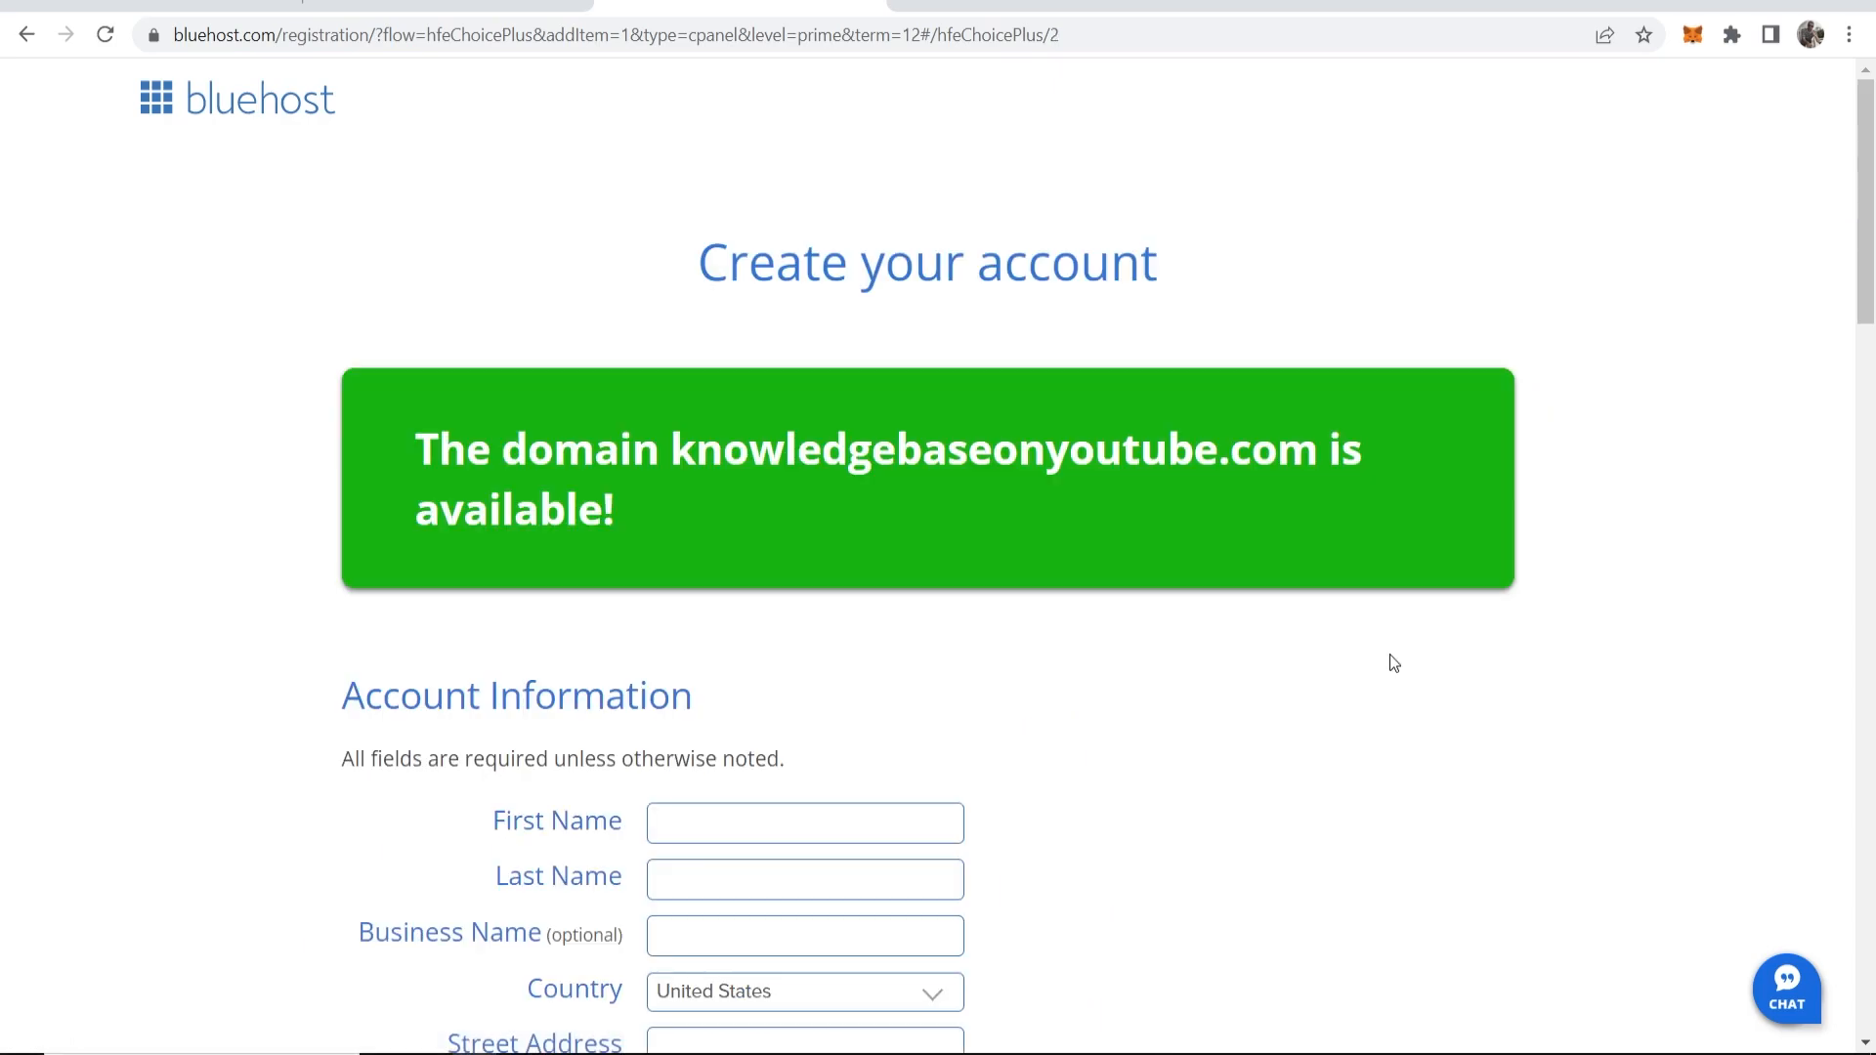
Step: Review the account information fields and package details on the registration form
drag(617, 518, 449, 435)
scroll(396, 335, down, 5)
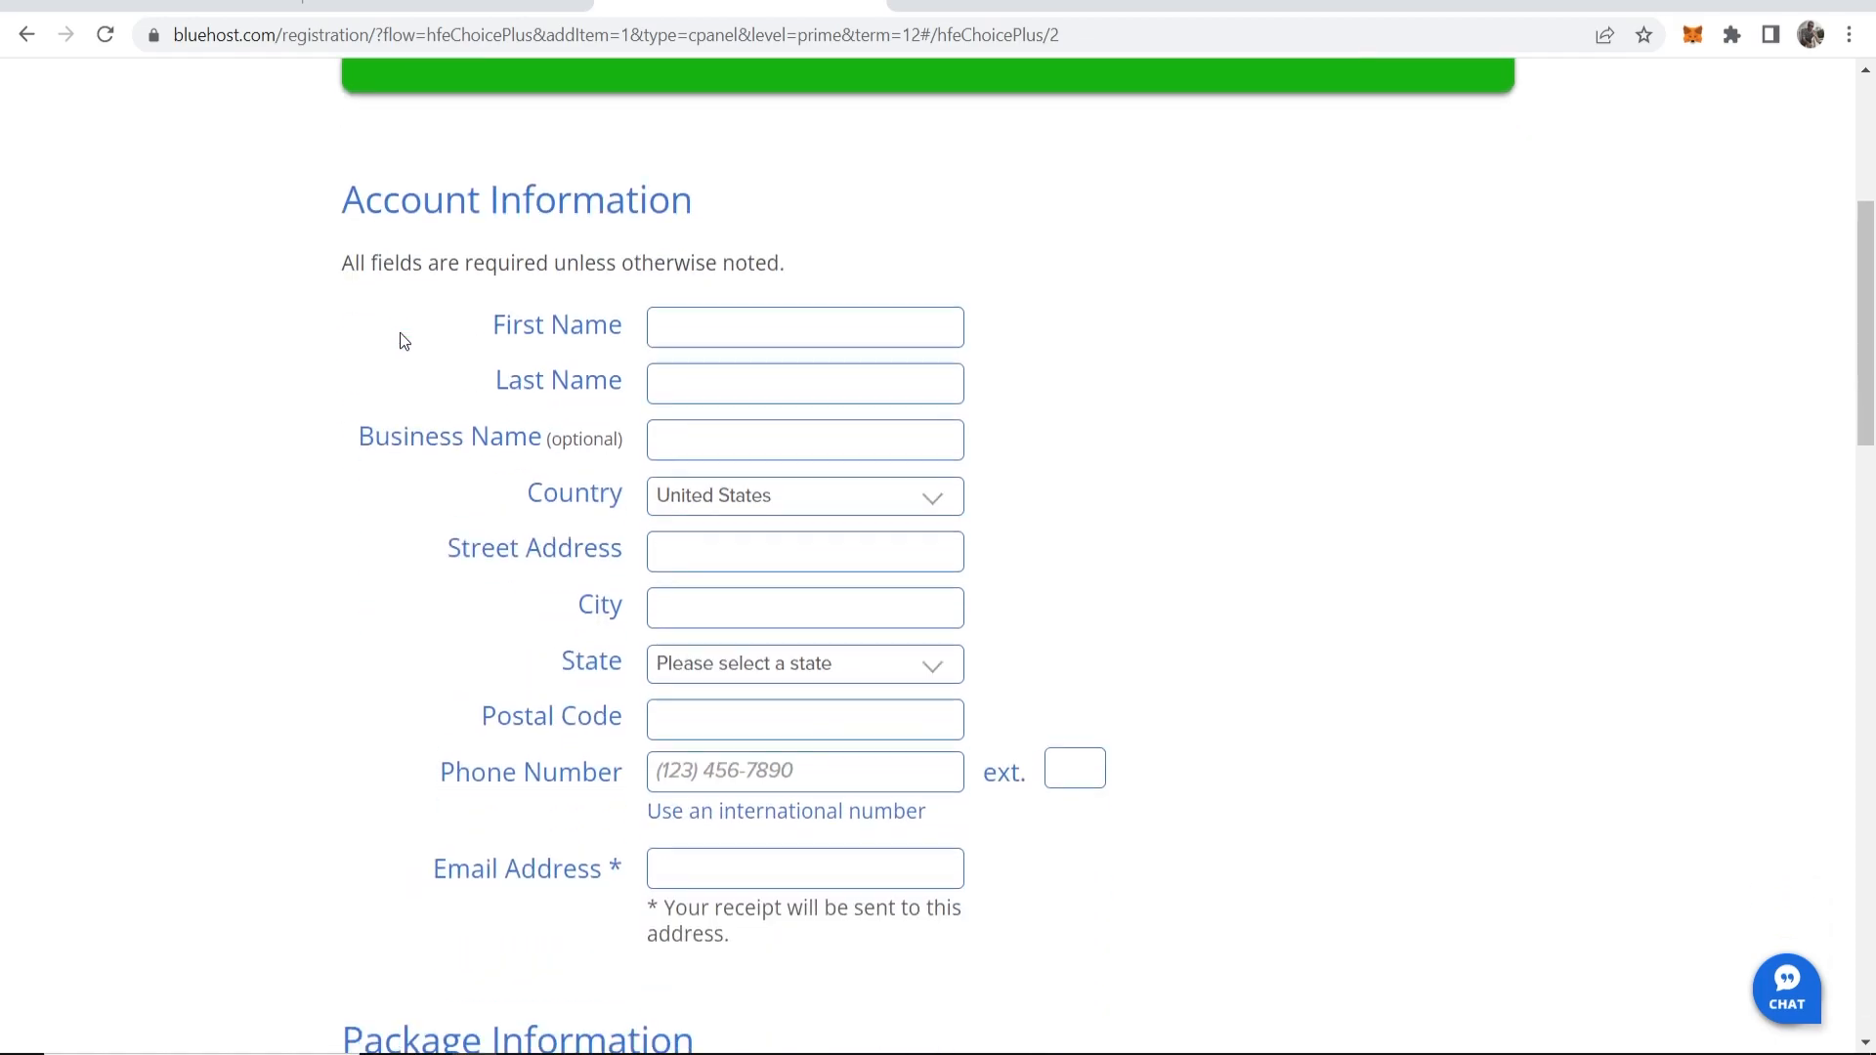
scroll(466, 310, down, 1)
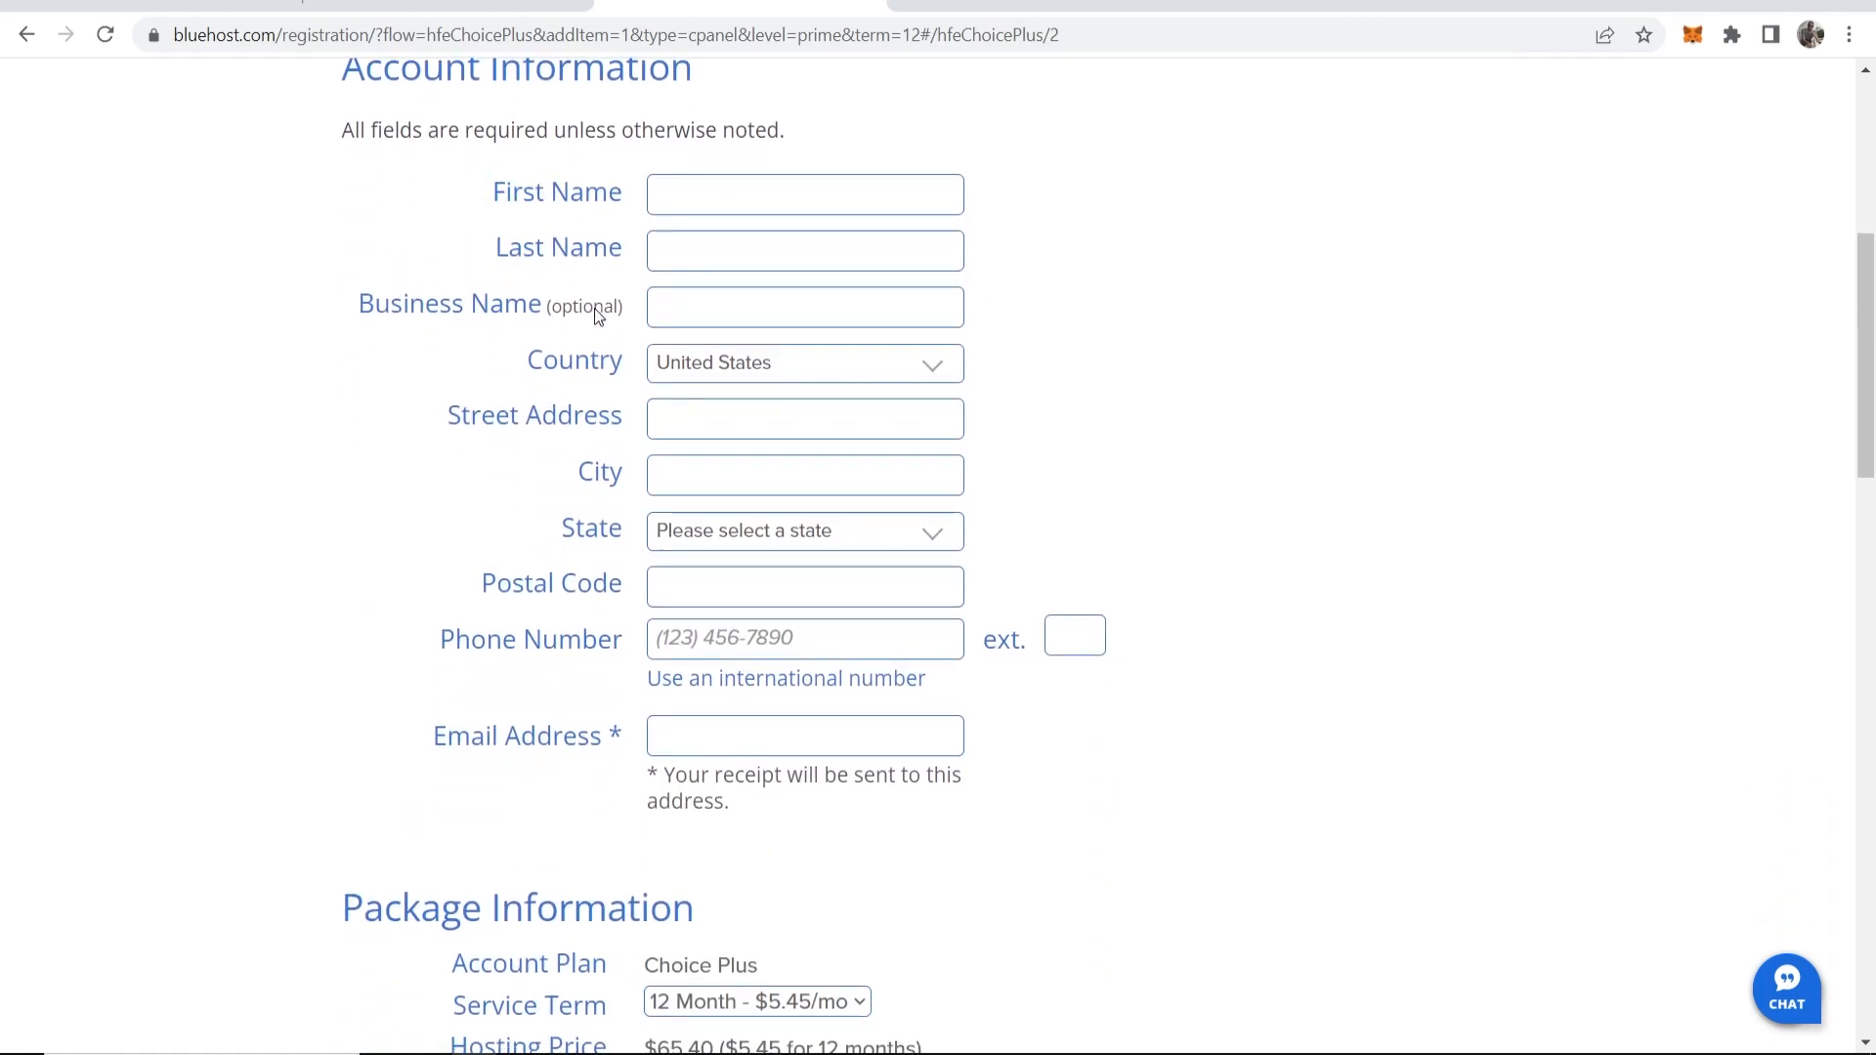
scroll(697, 448, down, 3)
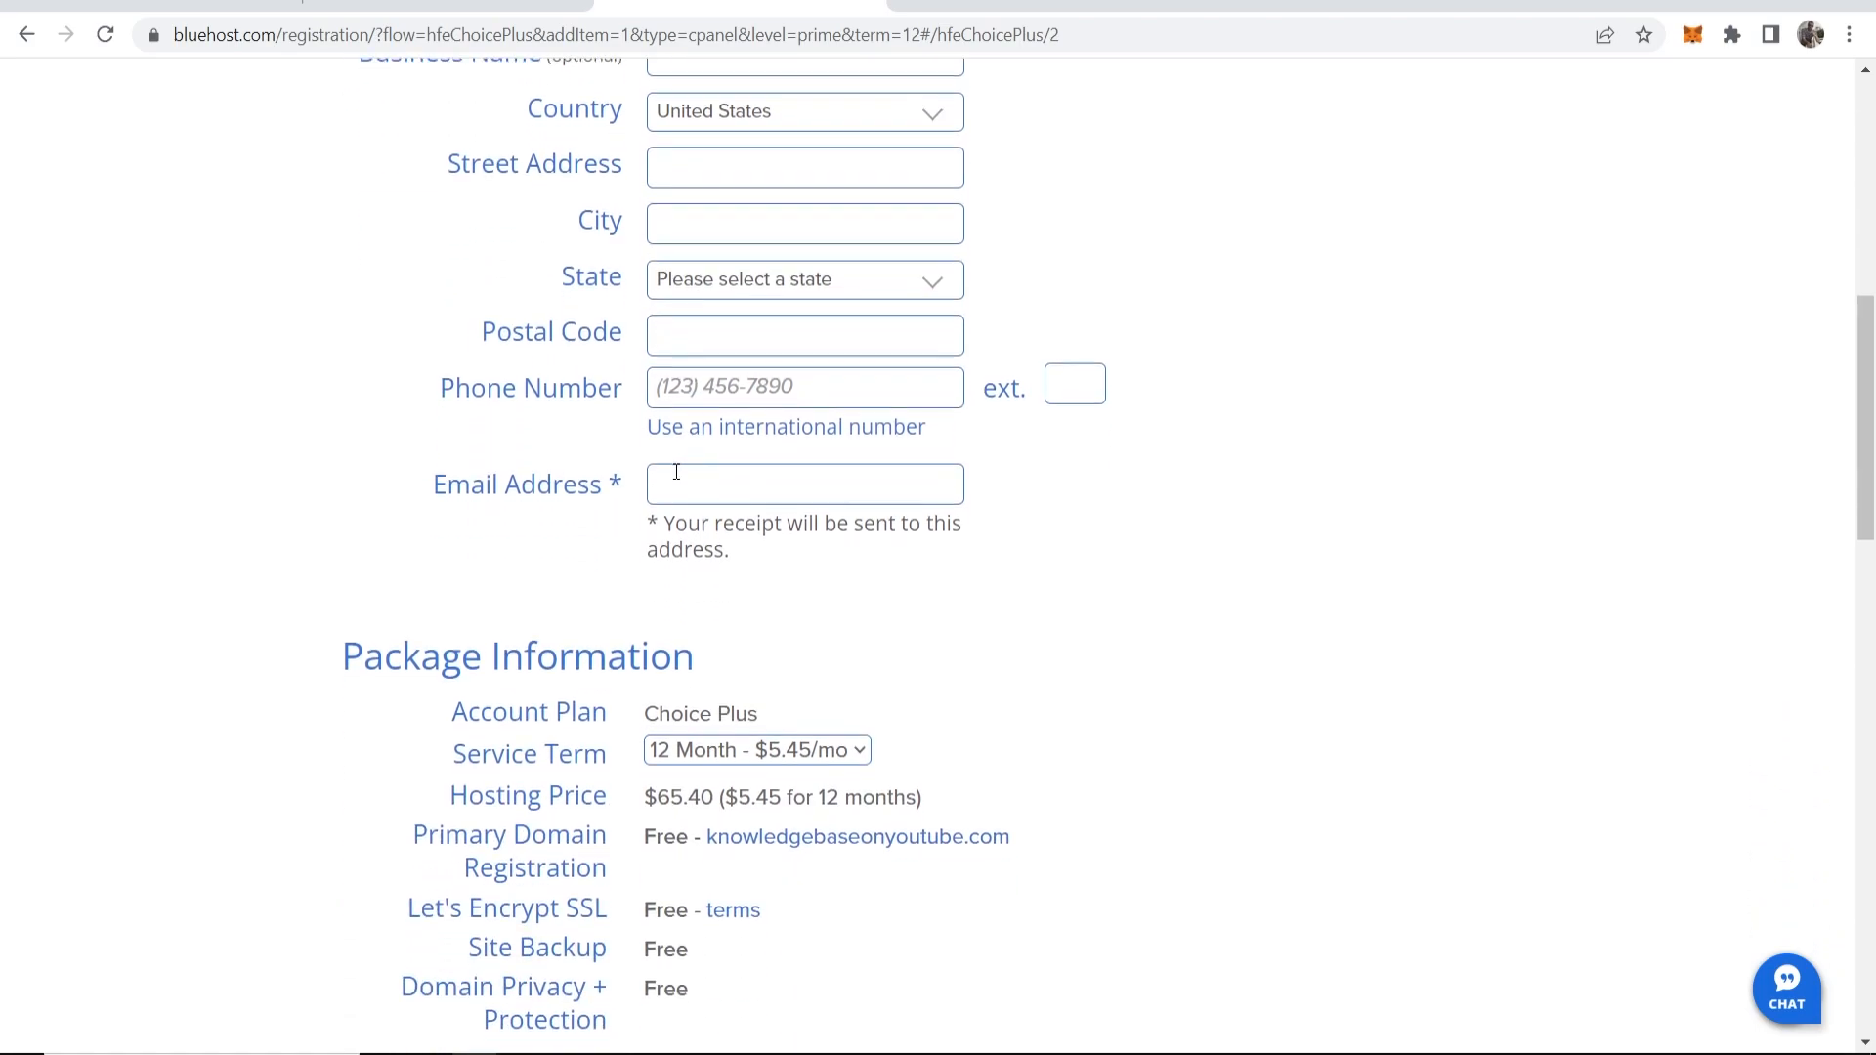
scroll(870, 479, down, 1)
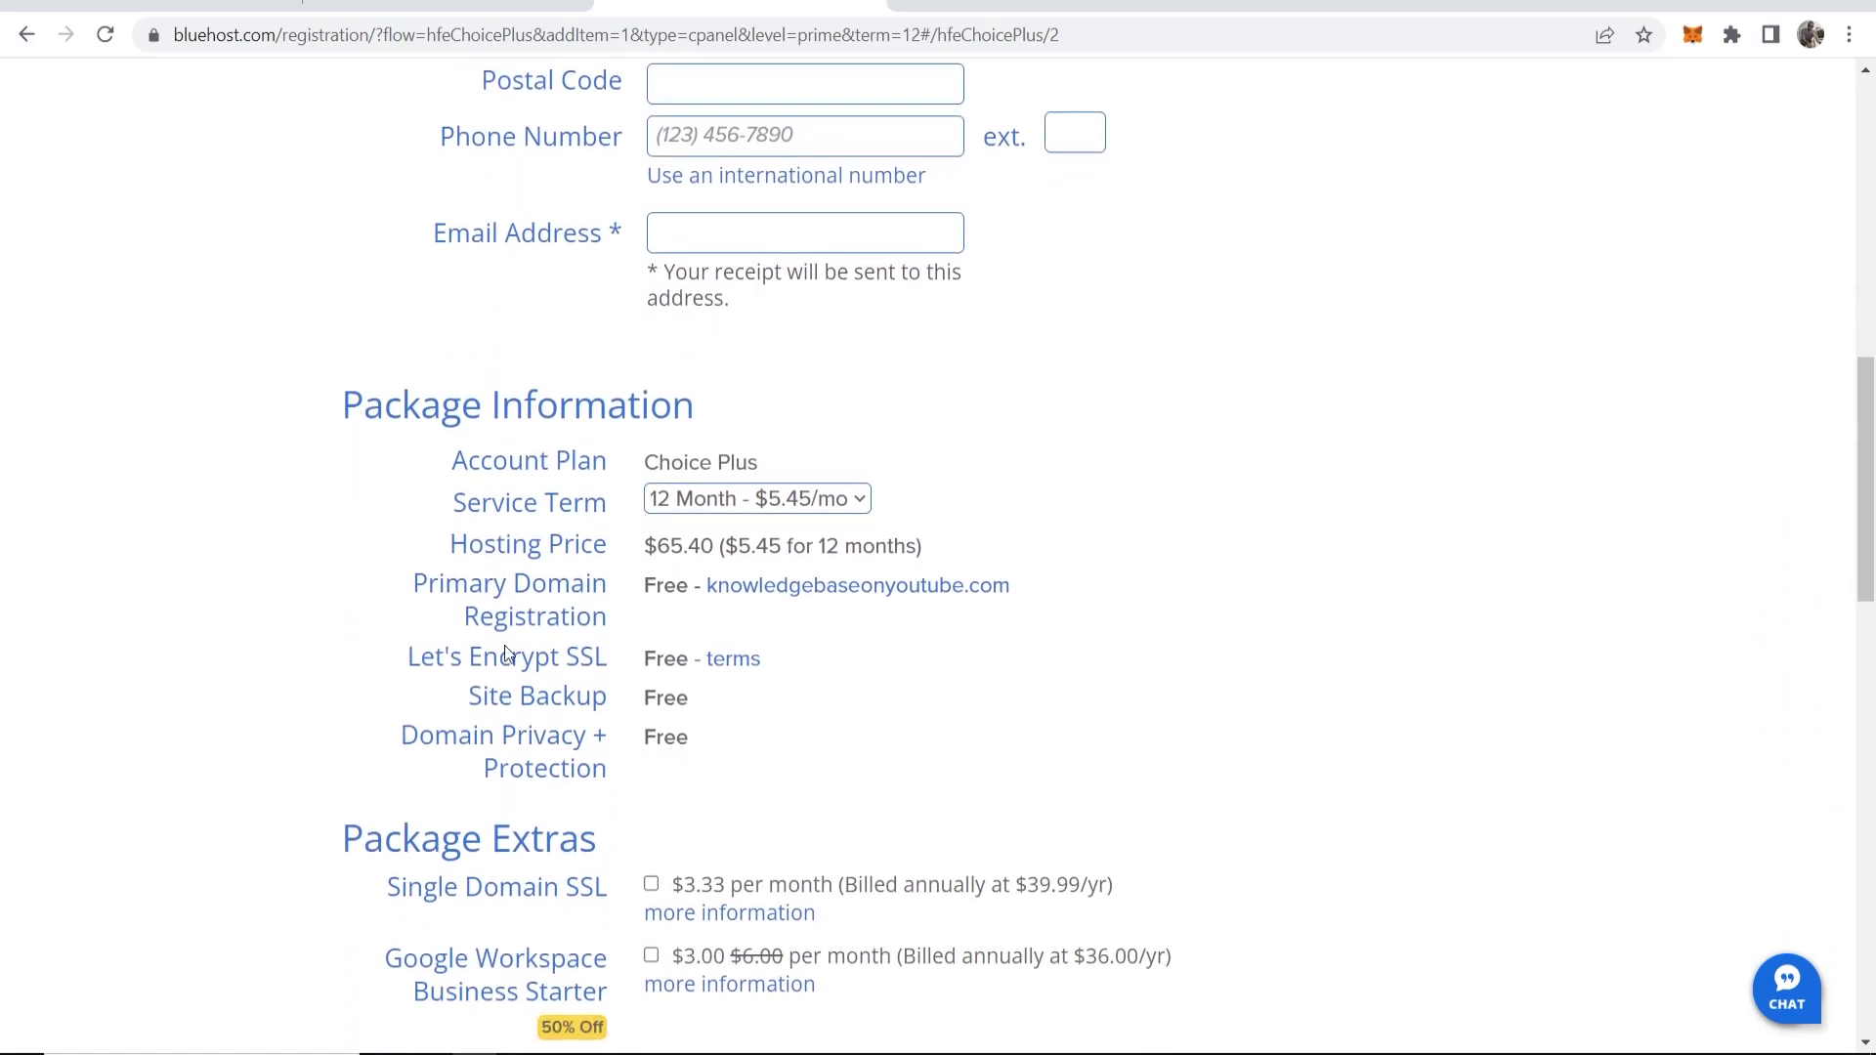
Step: Fill in the customer's name, address, phone number and email in the account information section
scroll(889, 488, down, 1)
scroll(537, 501, down, 3)
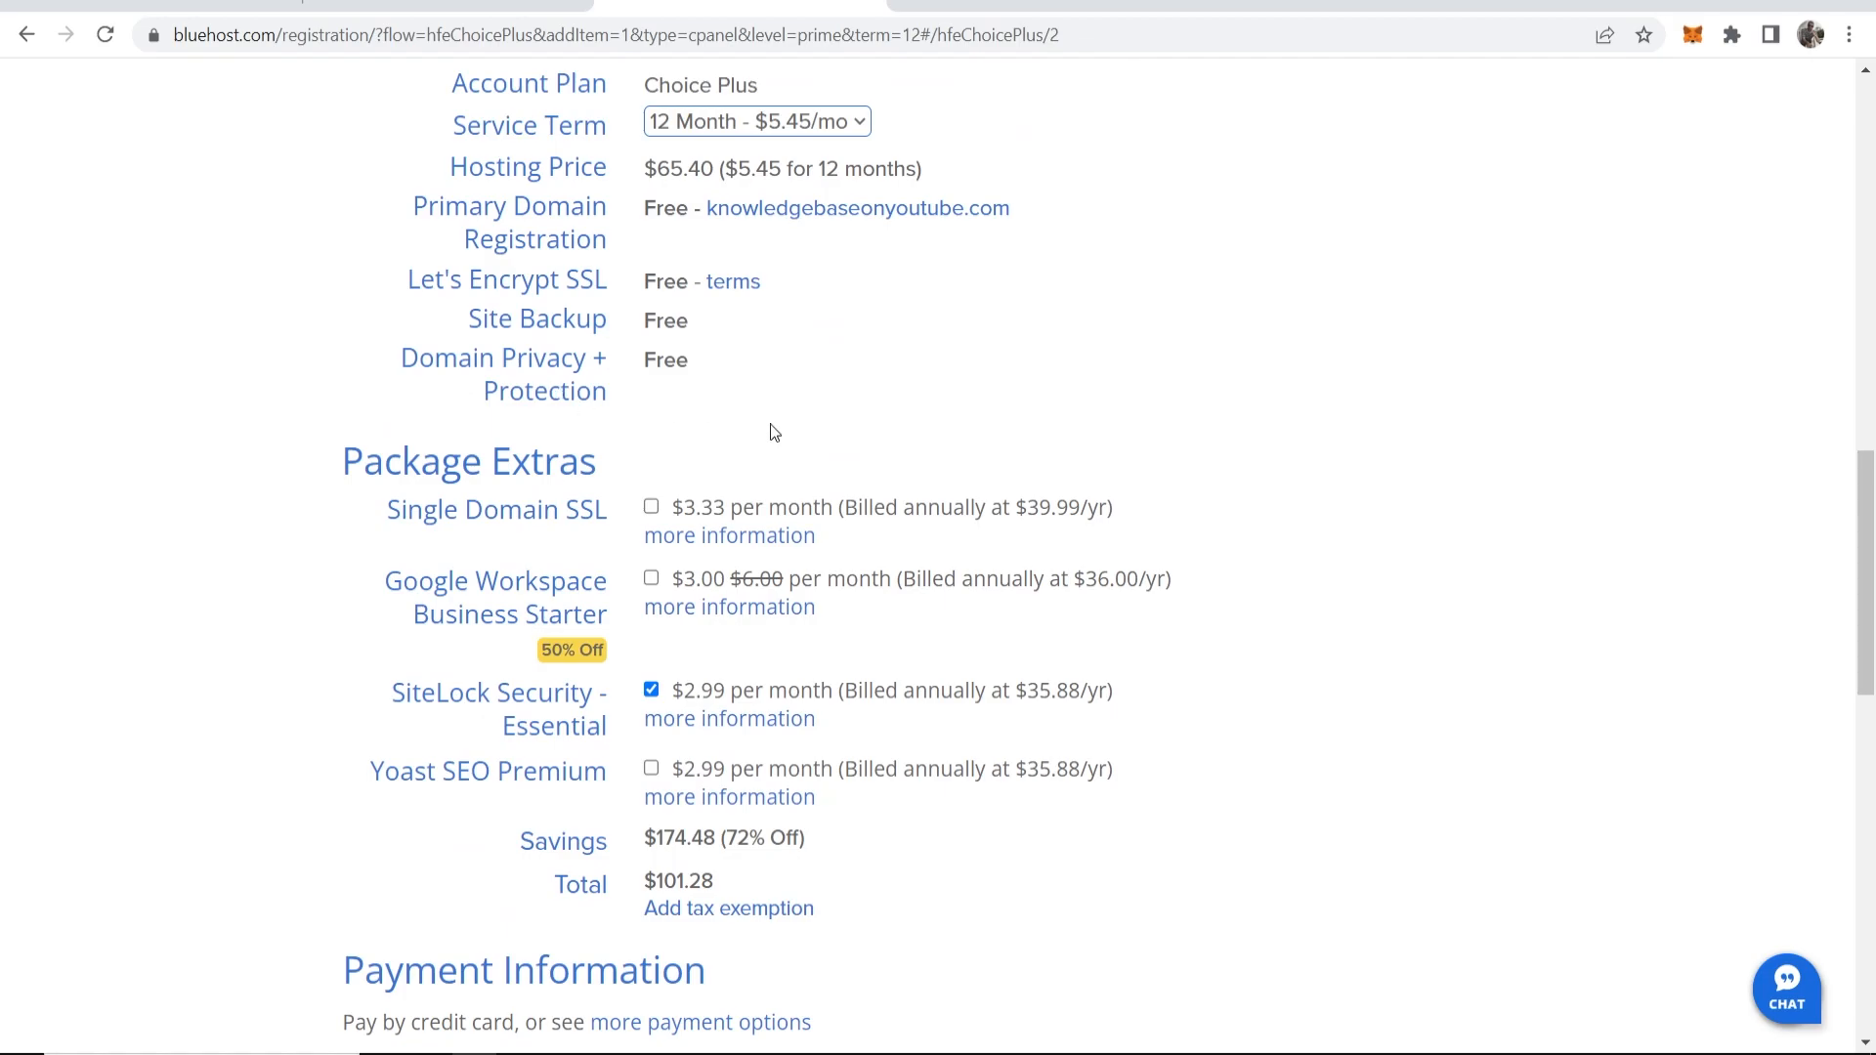
scroll(670, 553, up, 11)
click(667, 547)
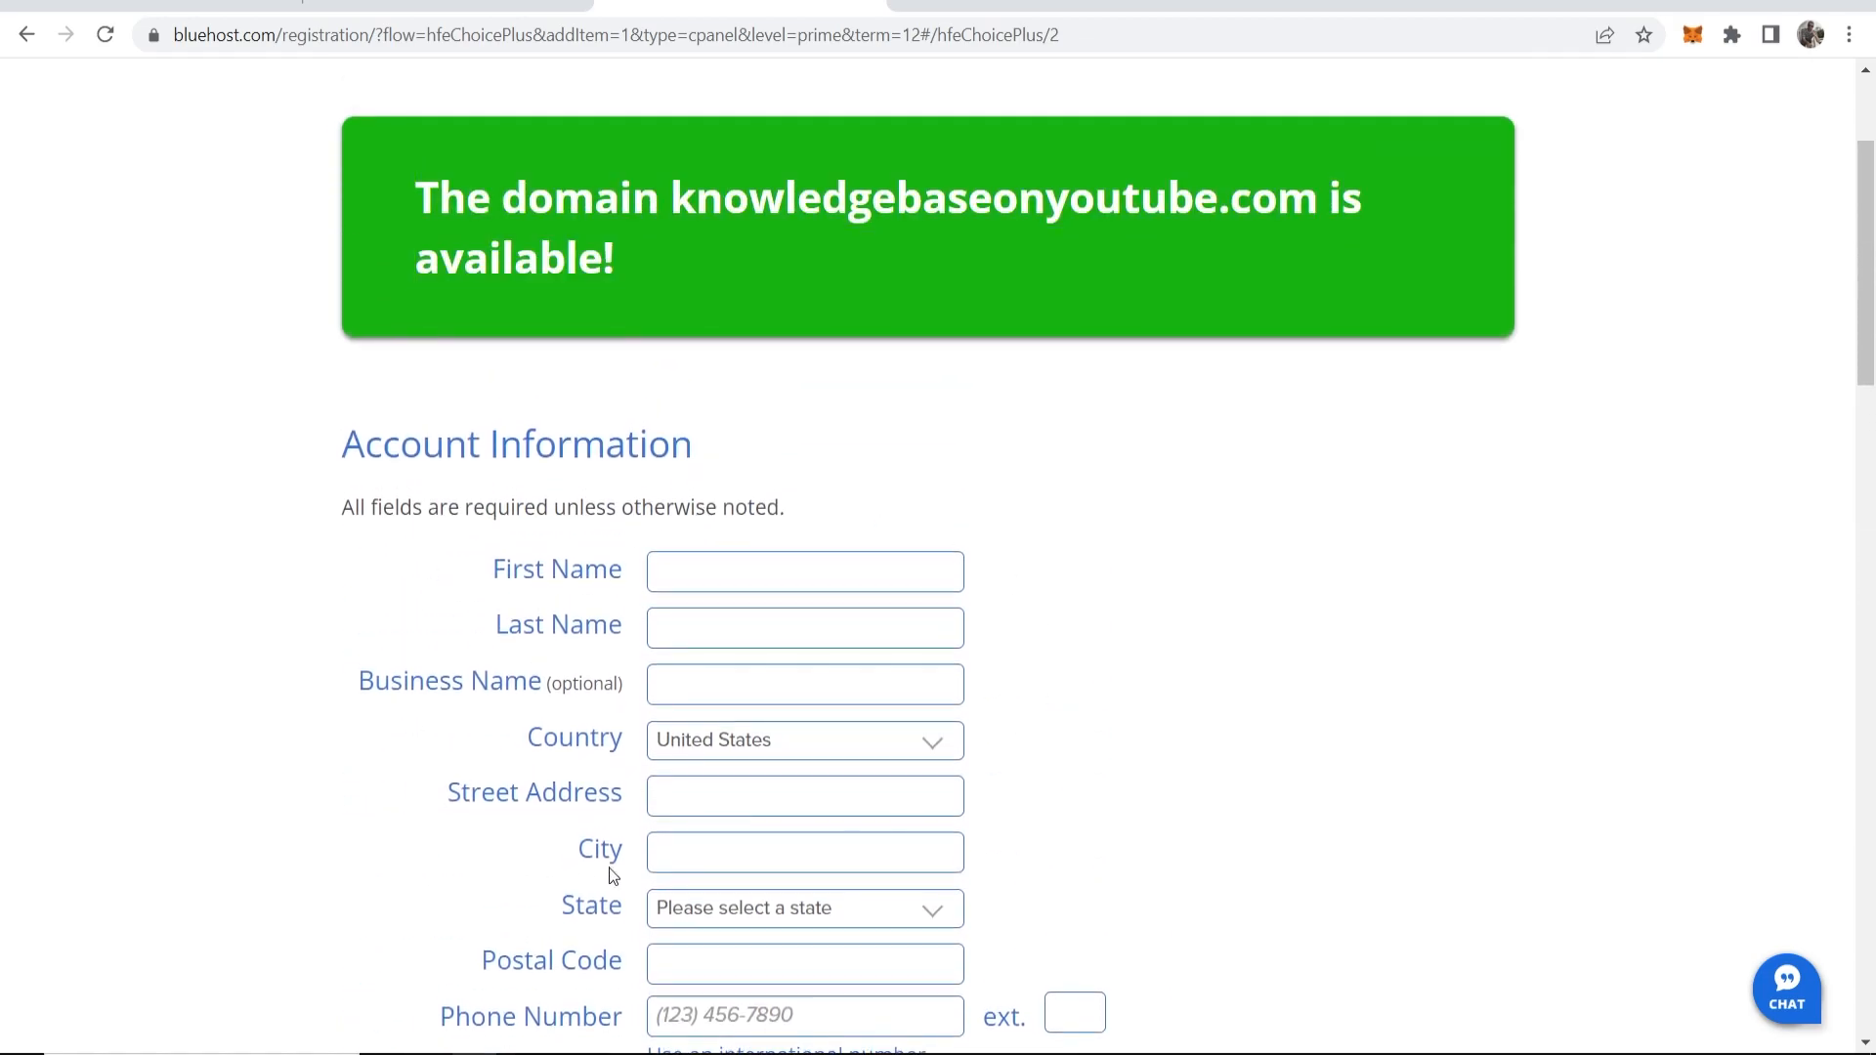
Step: Choose the 12 Month - $5.45/mo service term in the package information
scroll(530, 578, down, 1)
scroll(530, 579, down, 9)
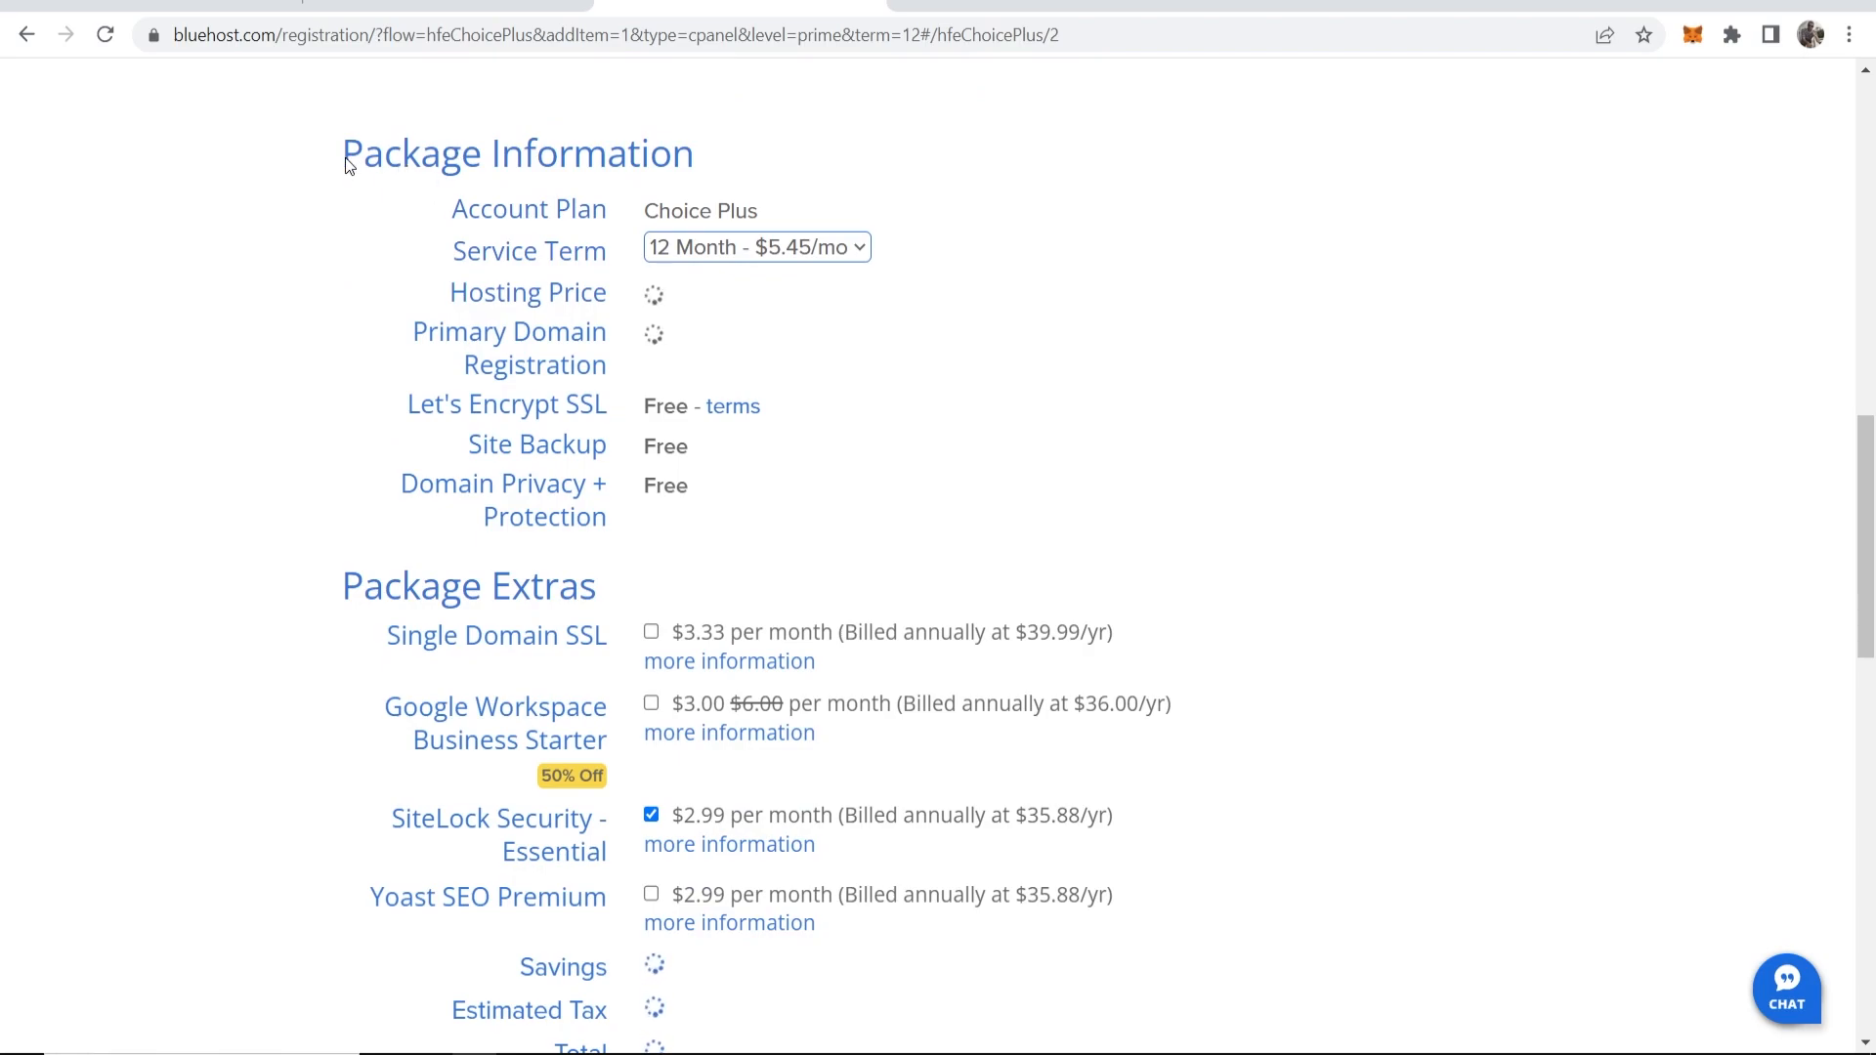
drag(341, 160, 745, 147)
click(628, 125)
click(688, 250)
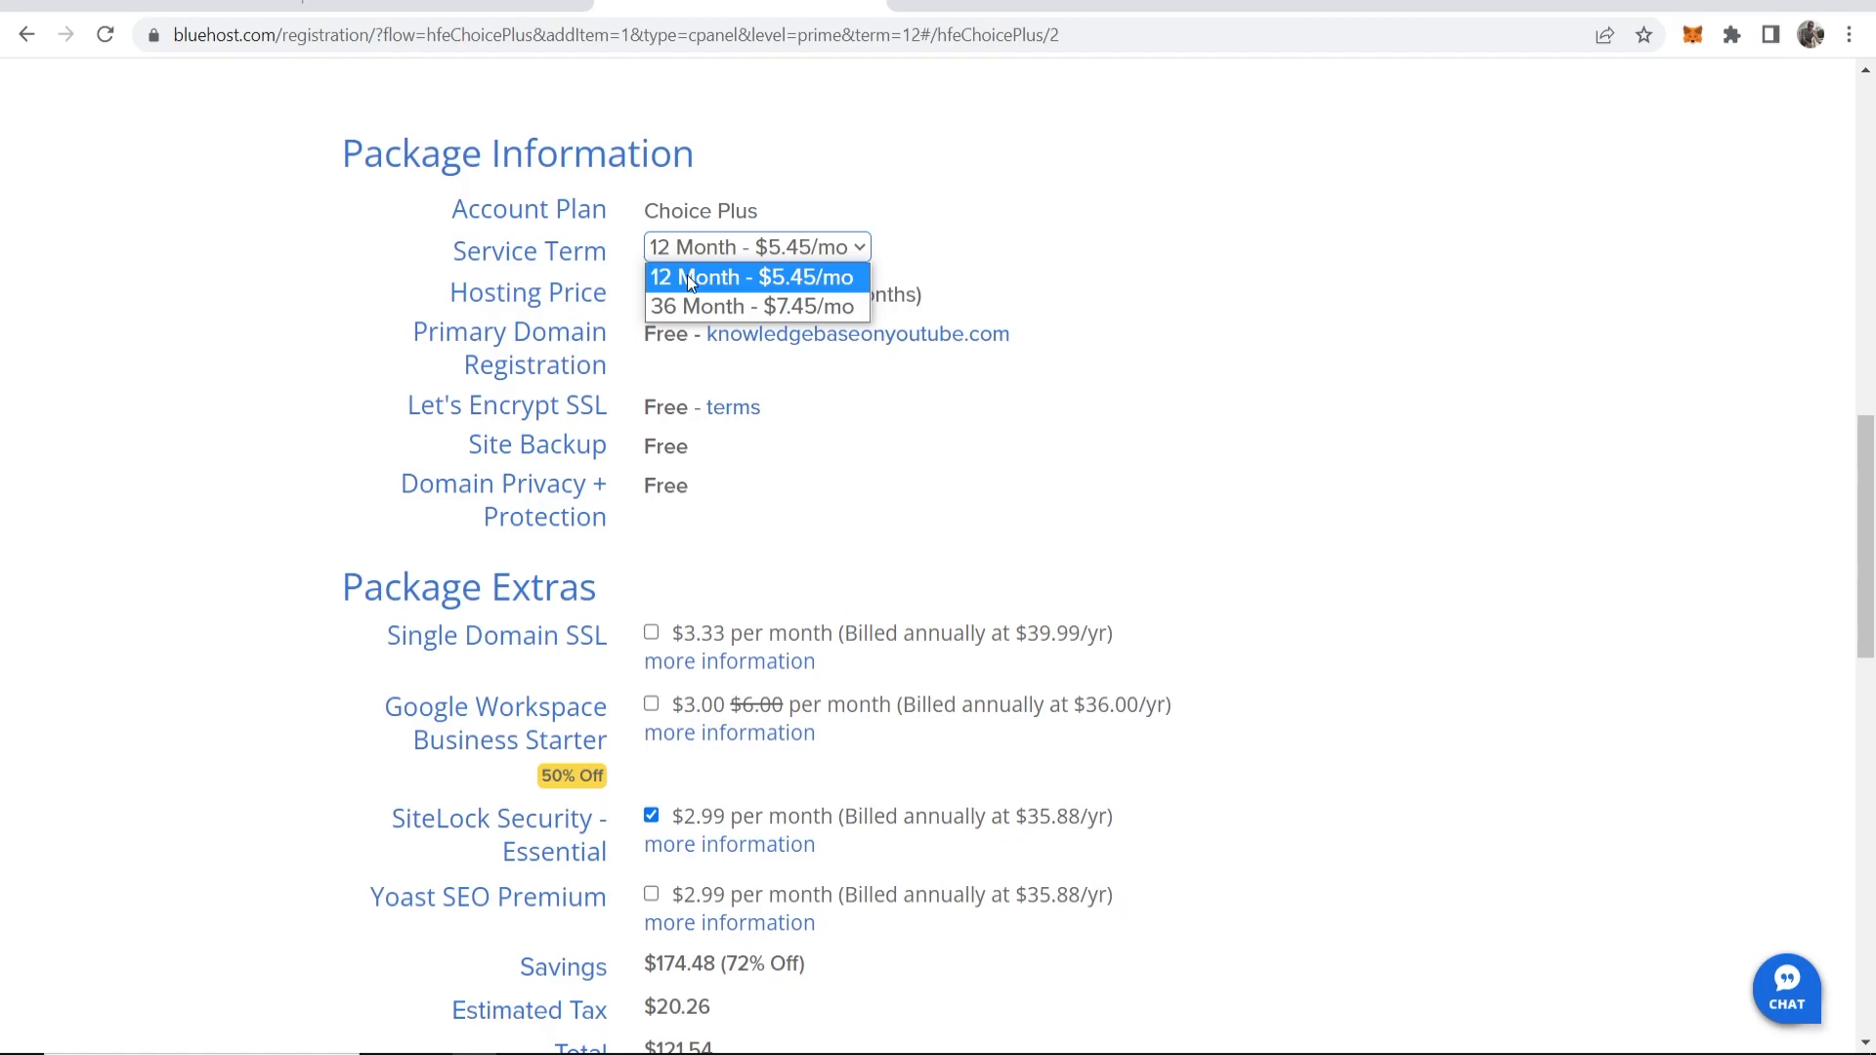
click(688, 278)
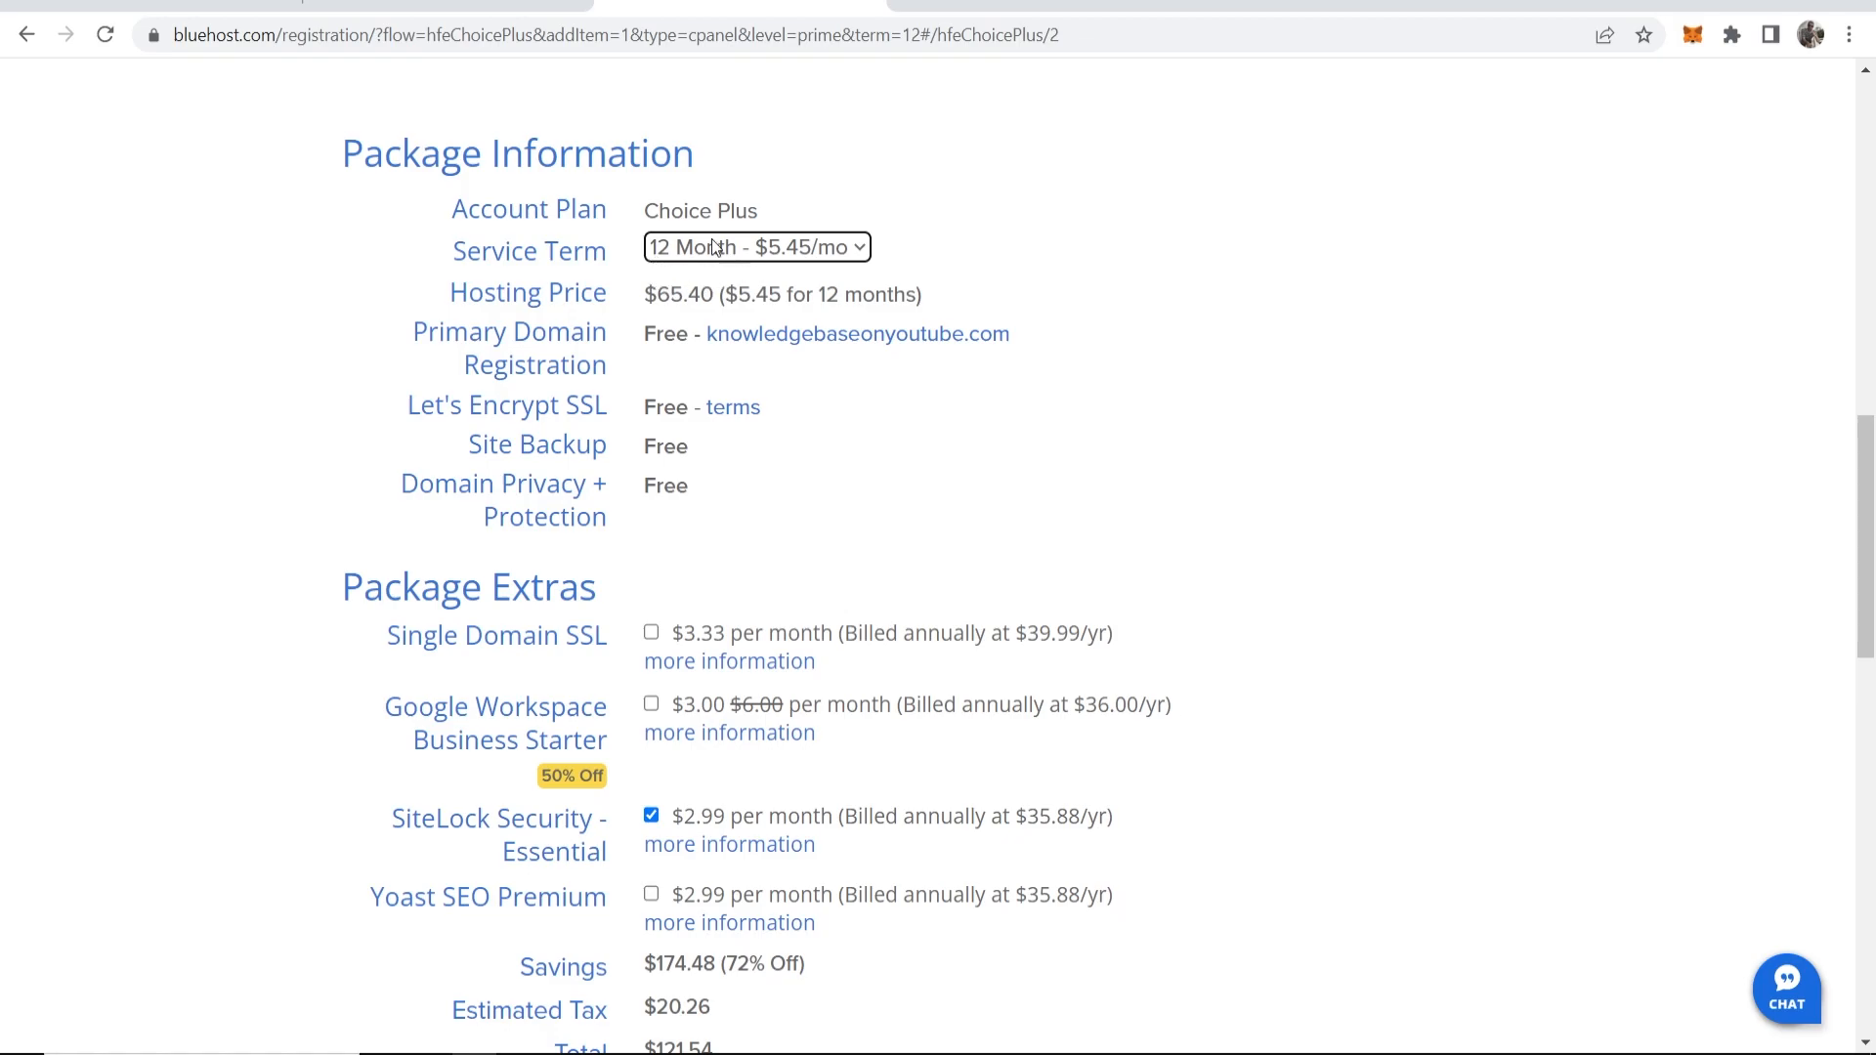
Step: Review the package's hosting price, primary domain registration, Let's Encrypt SSL, site backup and domain privacy entries
drag(645, 291, 718, 290)
click(670, 288)
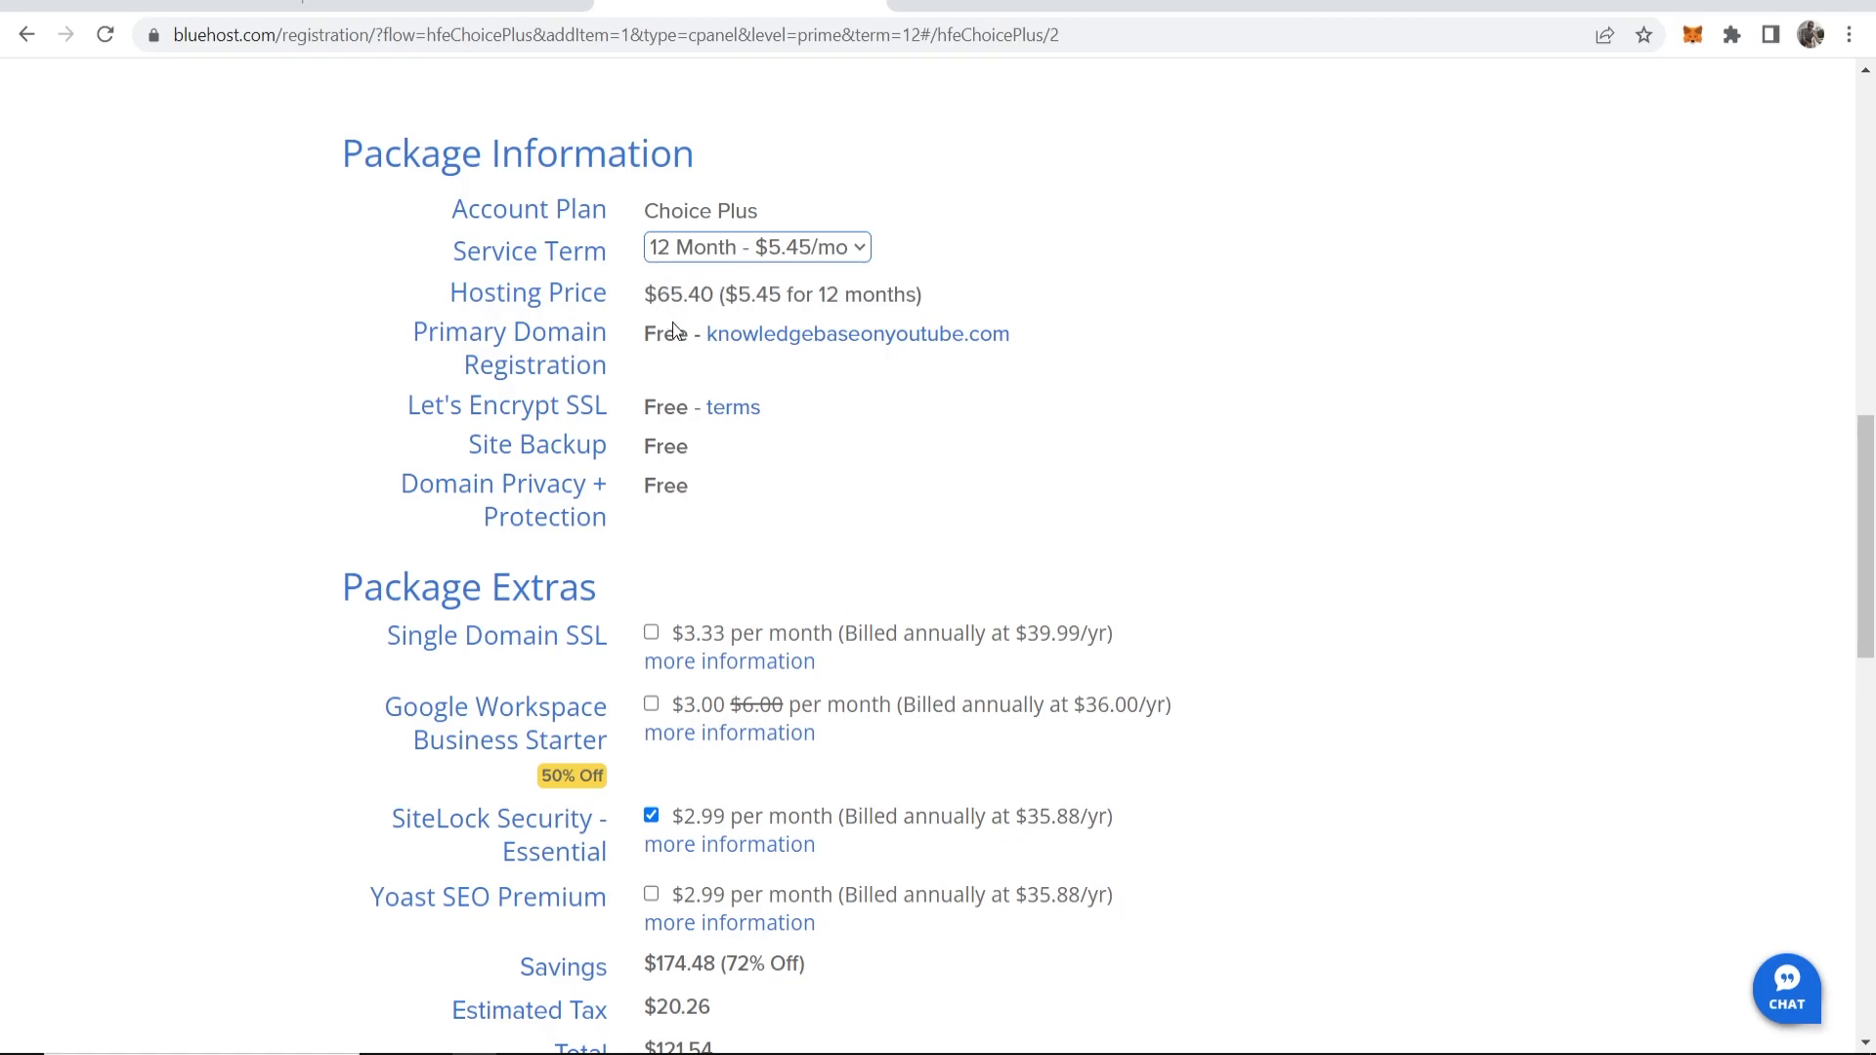
drag(407, 348, 608, 369)
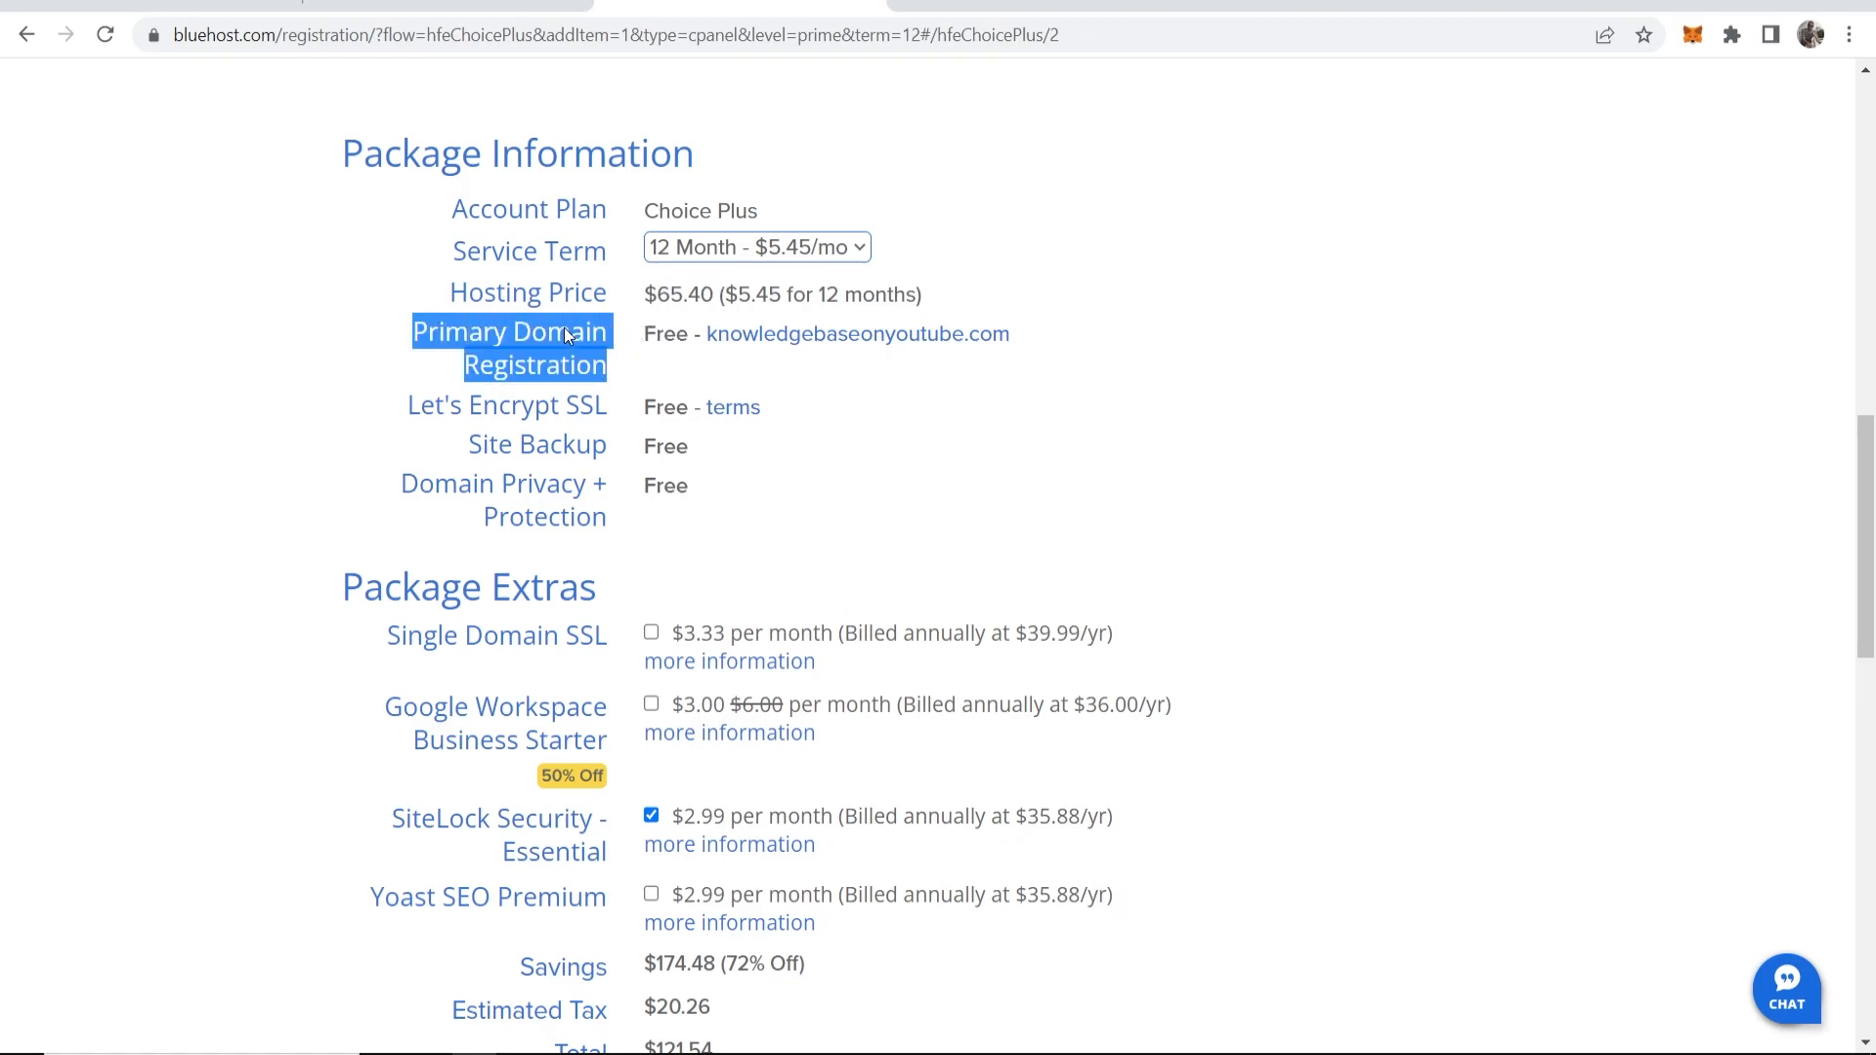
click(664, 401)
drag(436, 402, 609, 402)
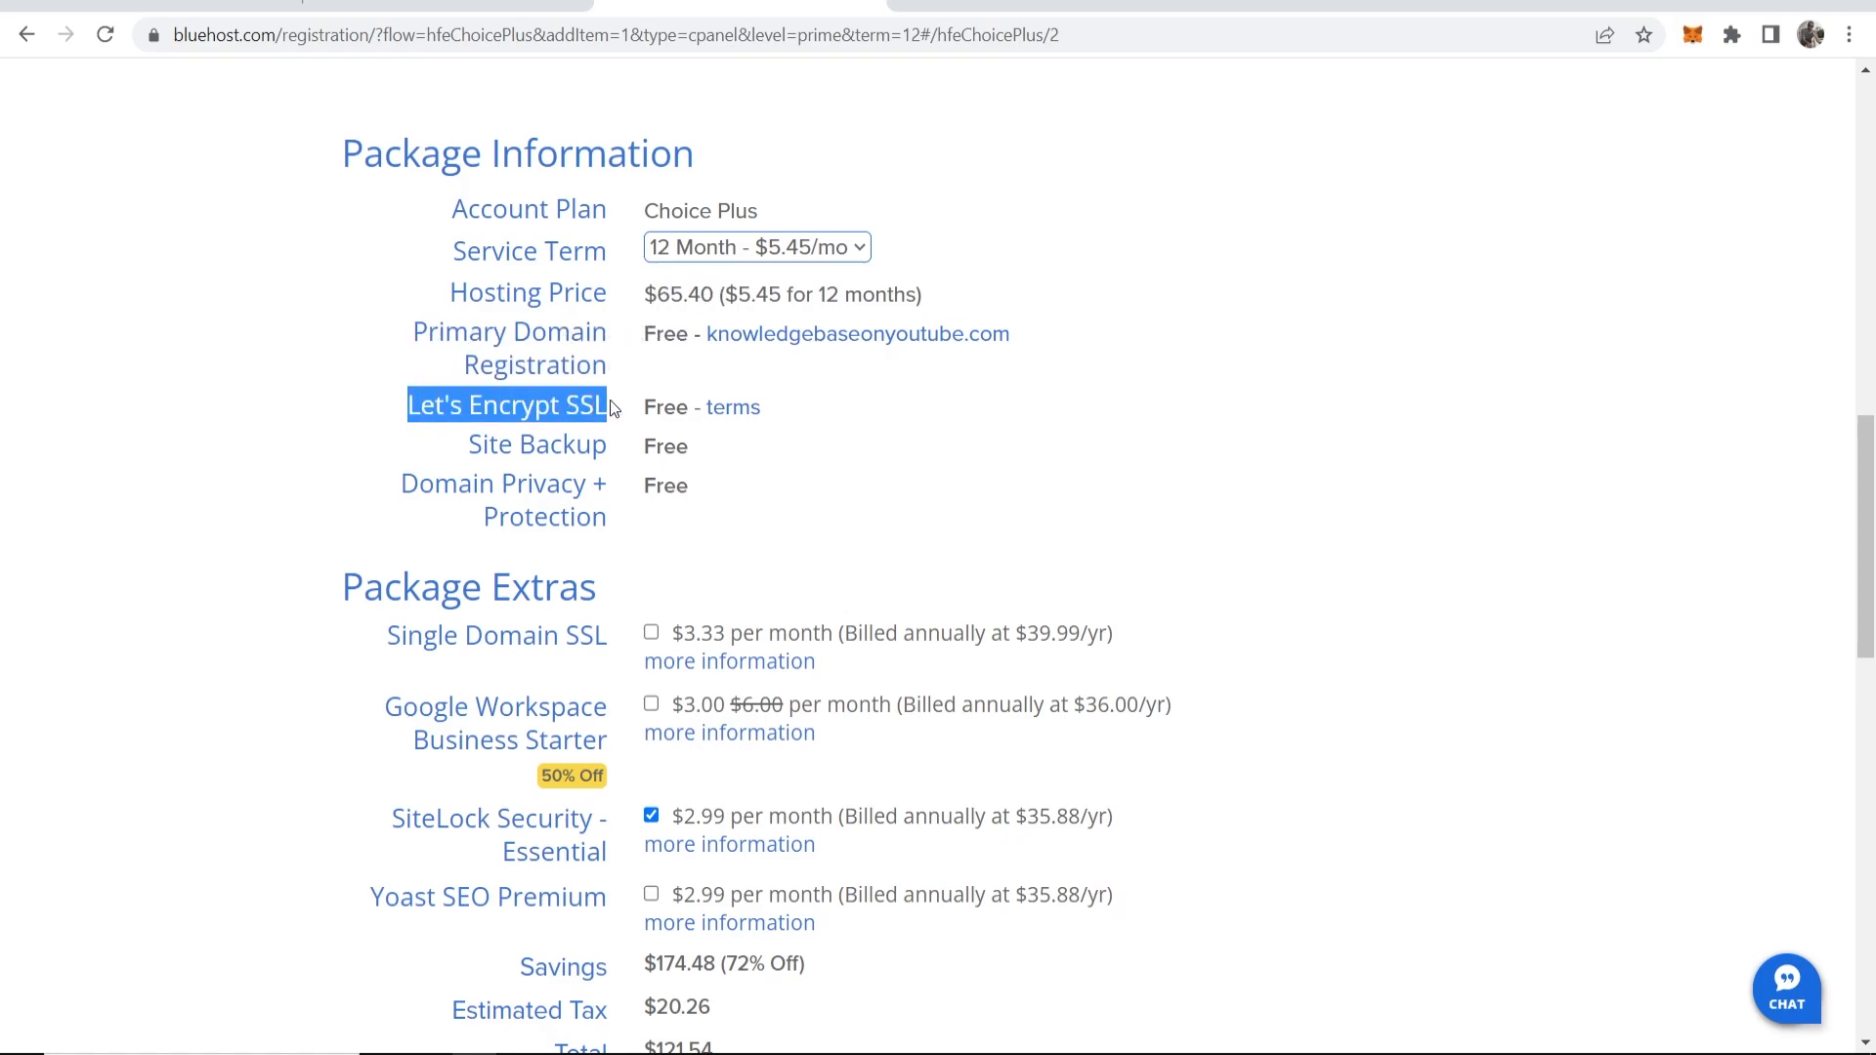
drag(465, 445, 607, 443)
click(589, 425)
drag(402, 485, 629, 494)
click(1019, 401)
Step: Remove the SiteLock Security - Essential extra from the package and check the updated order summary
scroll(1007, 399, down, 4)
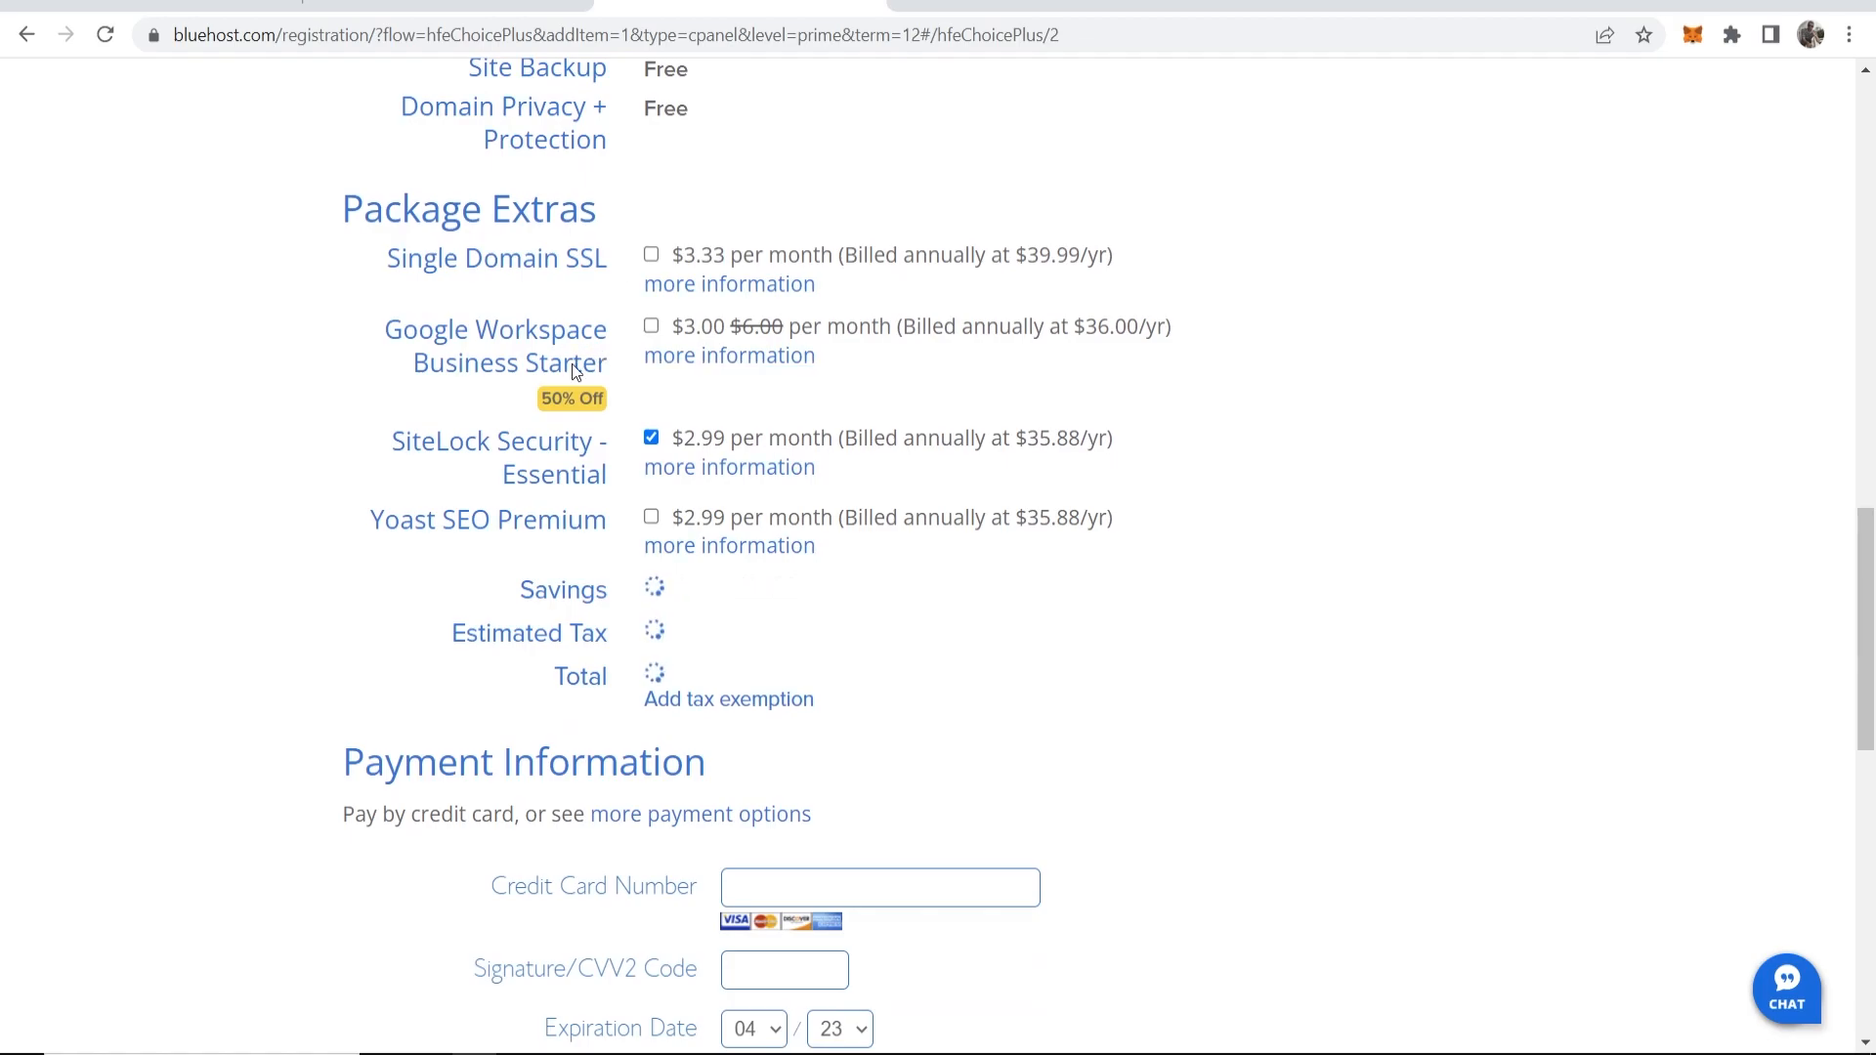
click(652, 436)
scroll(626, 508, up, 5)
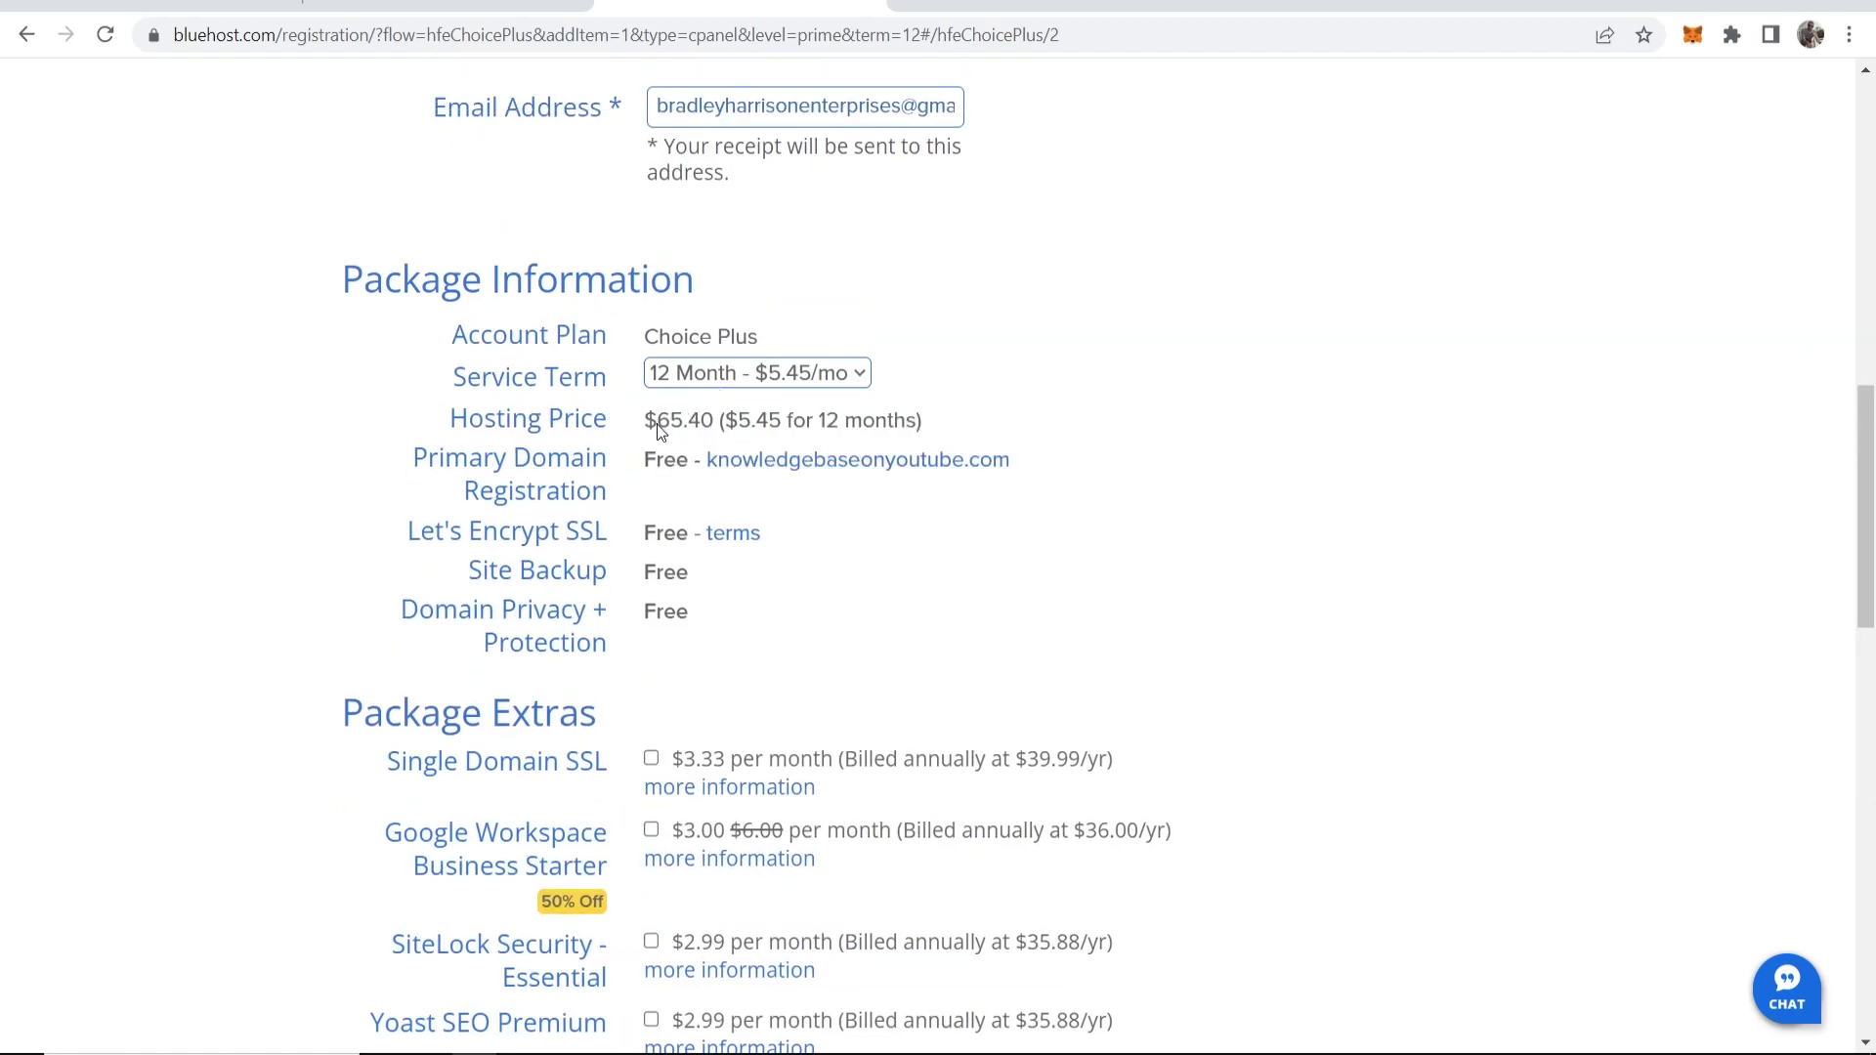
scroll(684, 438, down, 8)
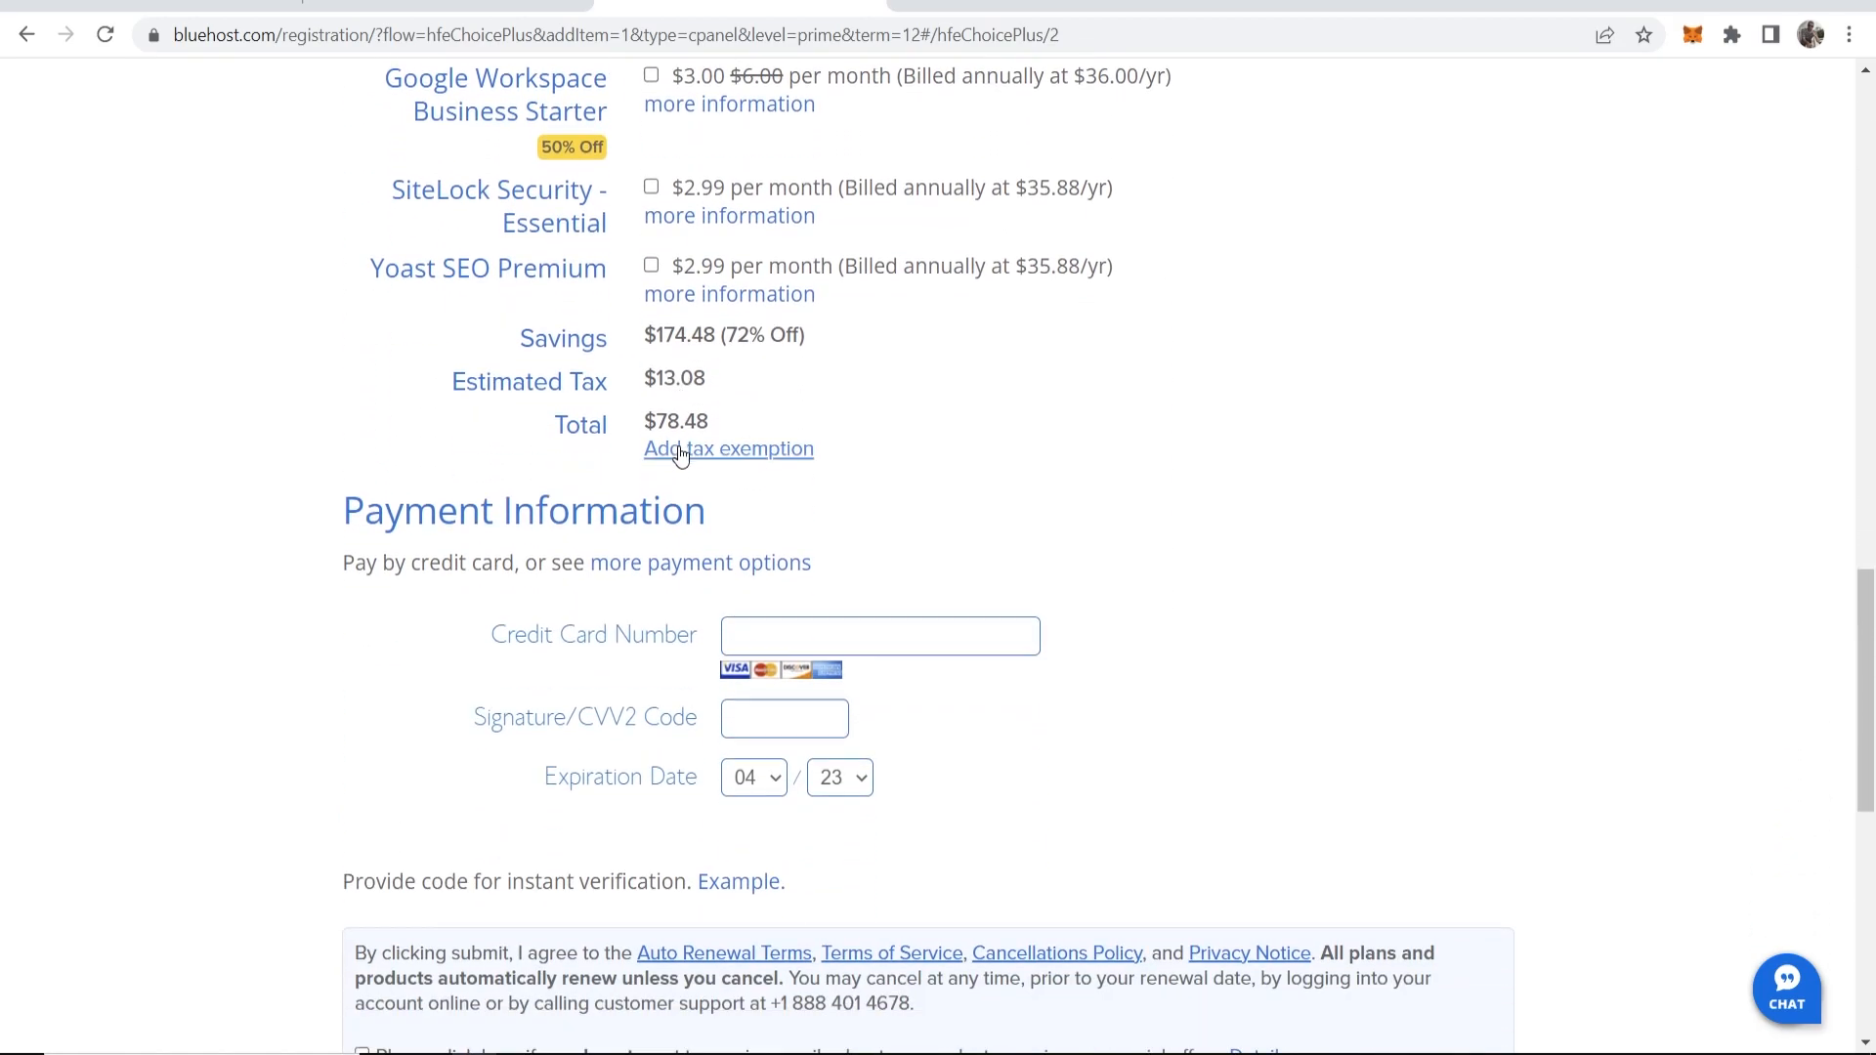
Step: Examine the order's total and savings, and look over the payment section
drag(647, 420, 716, 423)
click(691, 415)
click(625, 386)
drag(653, 344, 728, 344)
click(735, 344)
scroll(735, 344, down, 4)
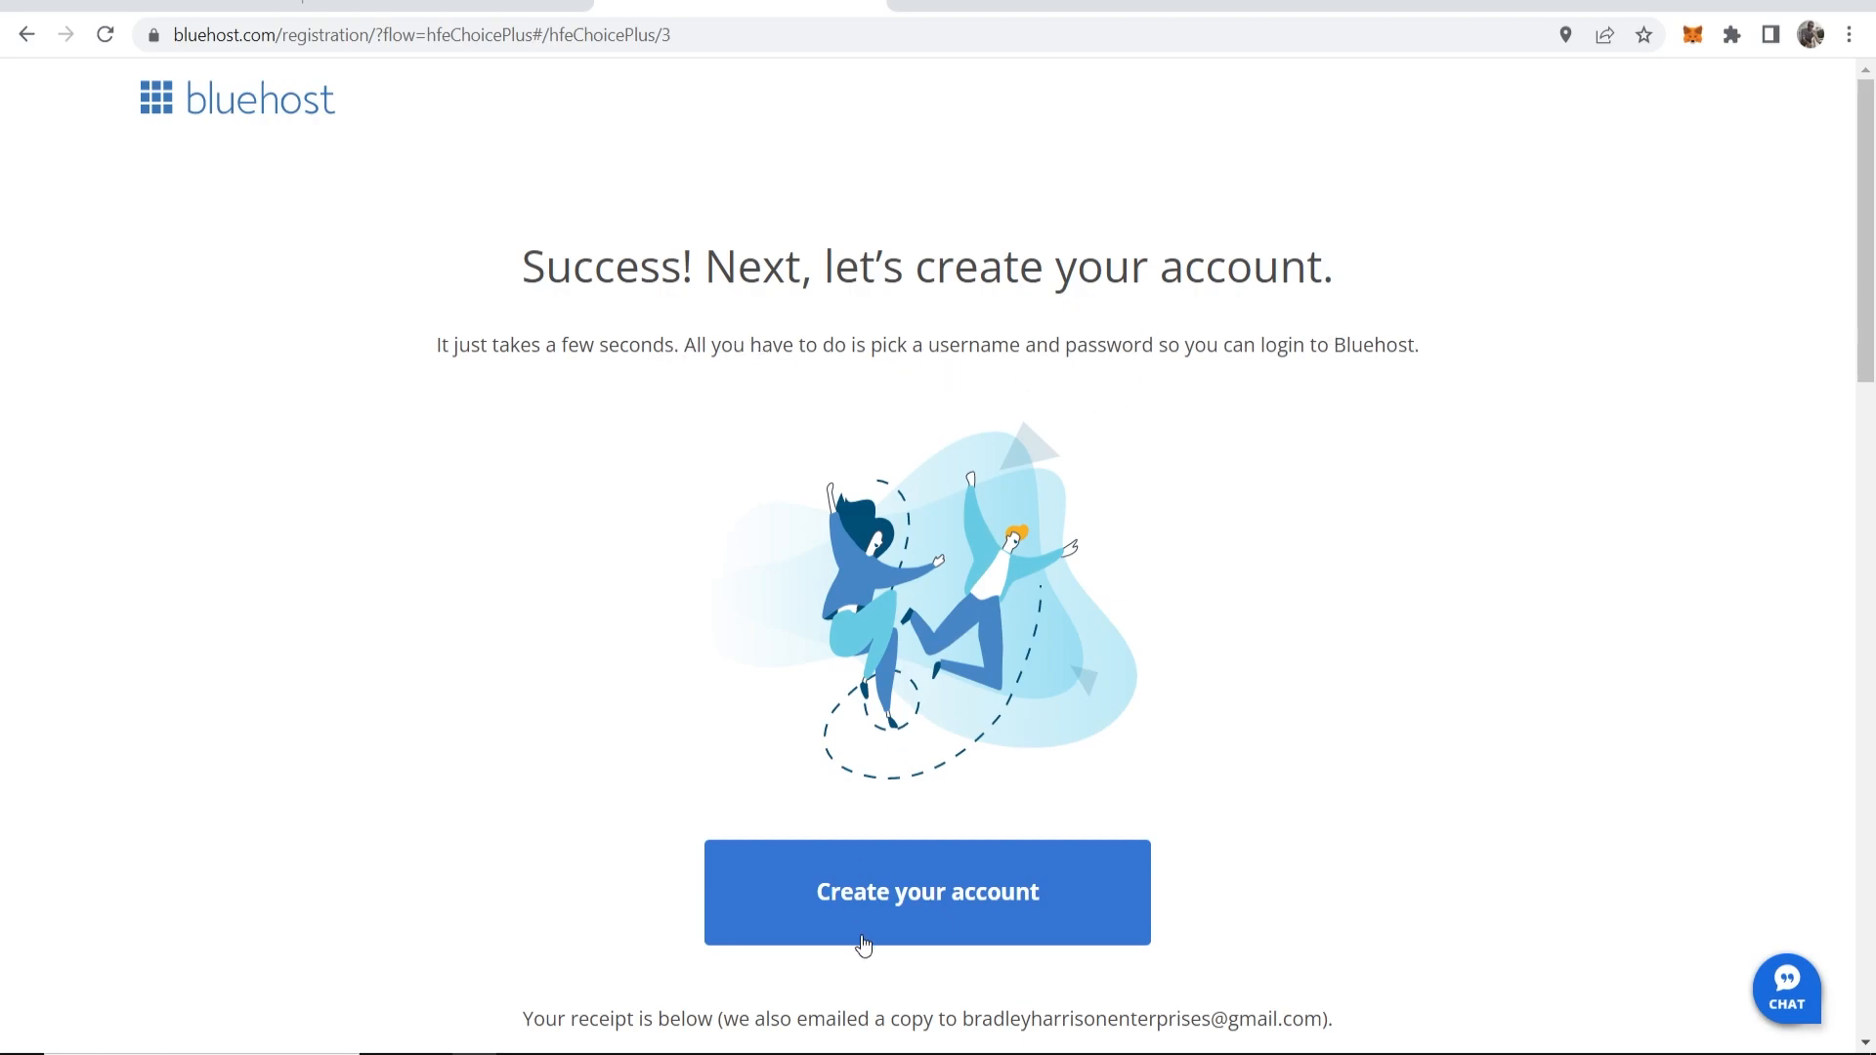
Step: Create the hosting account login with a new account password, and reload the page
scroll(934, 879, down, 3)
click(934, 645)
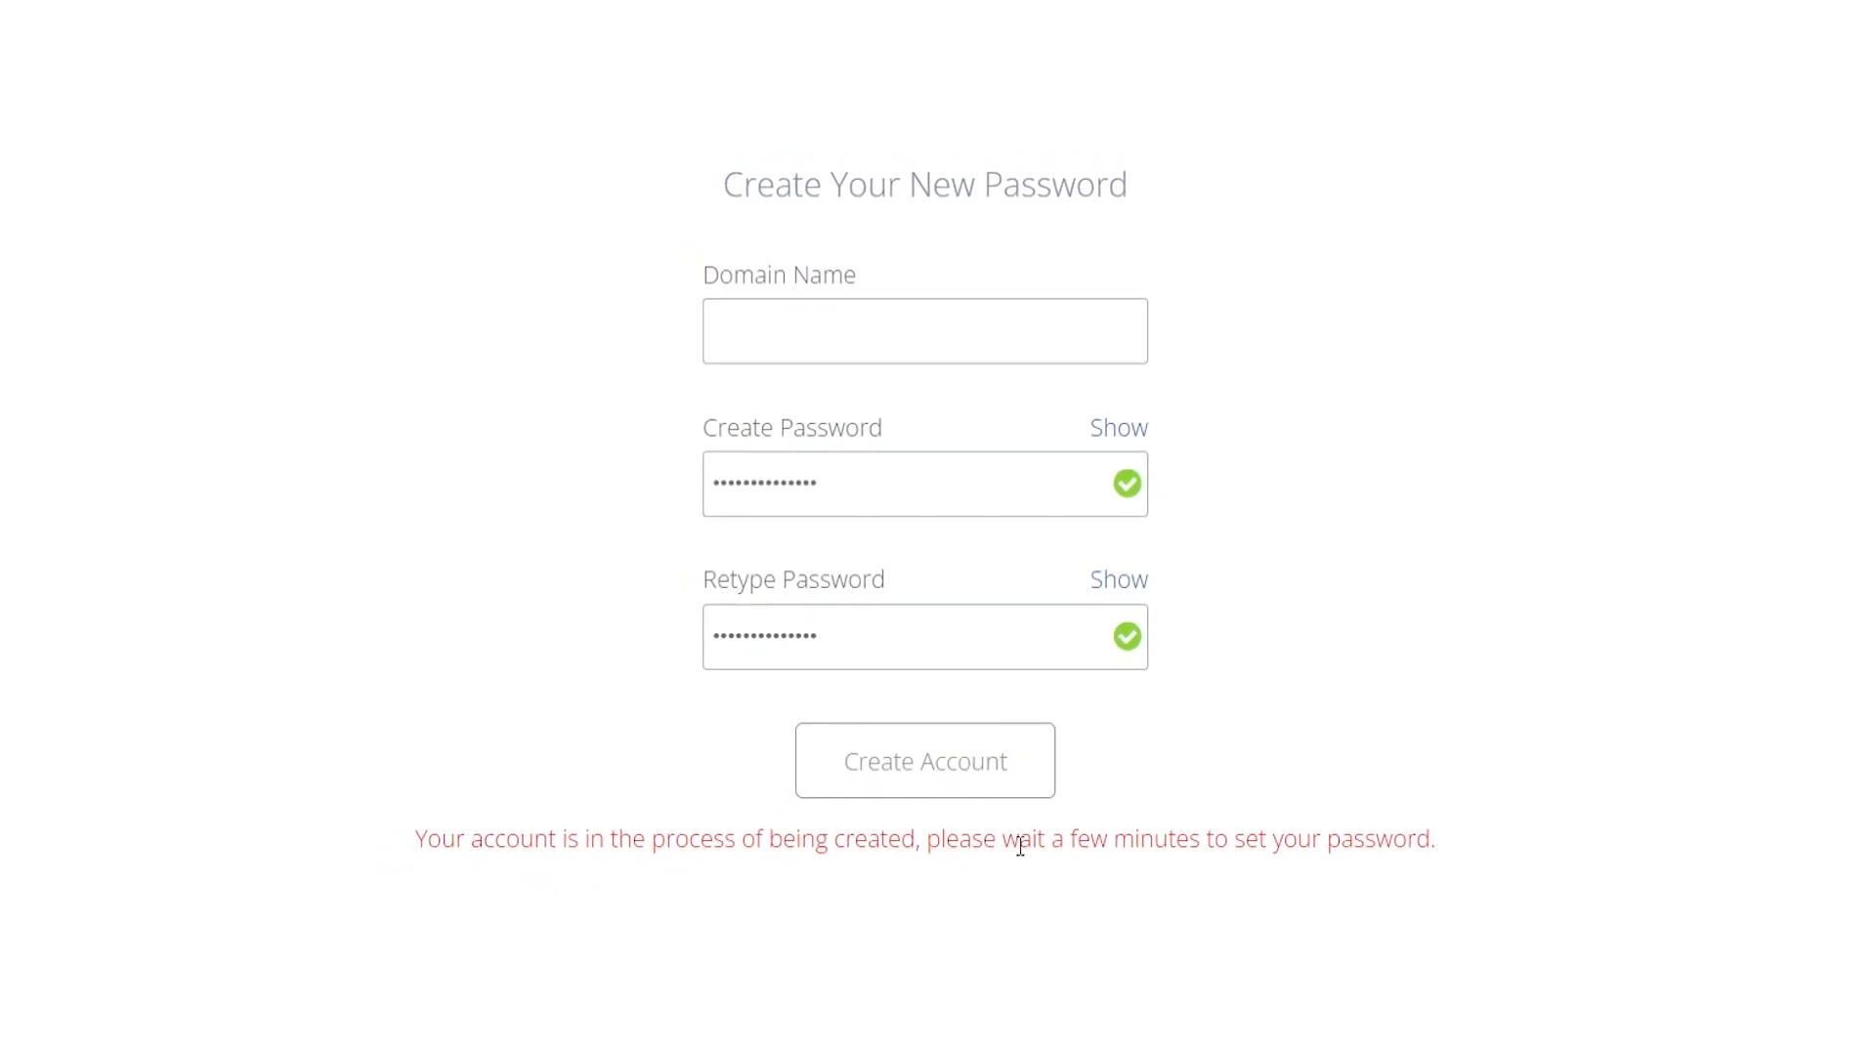
click(106, 37)
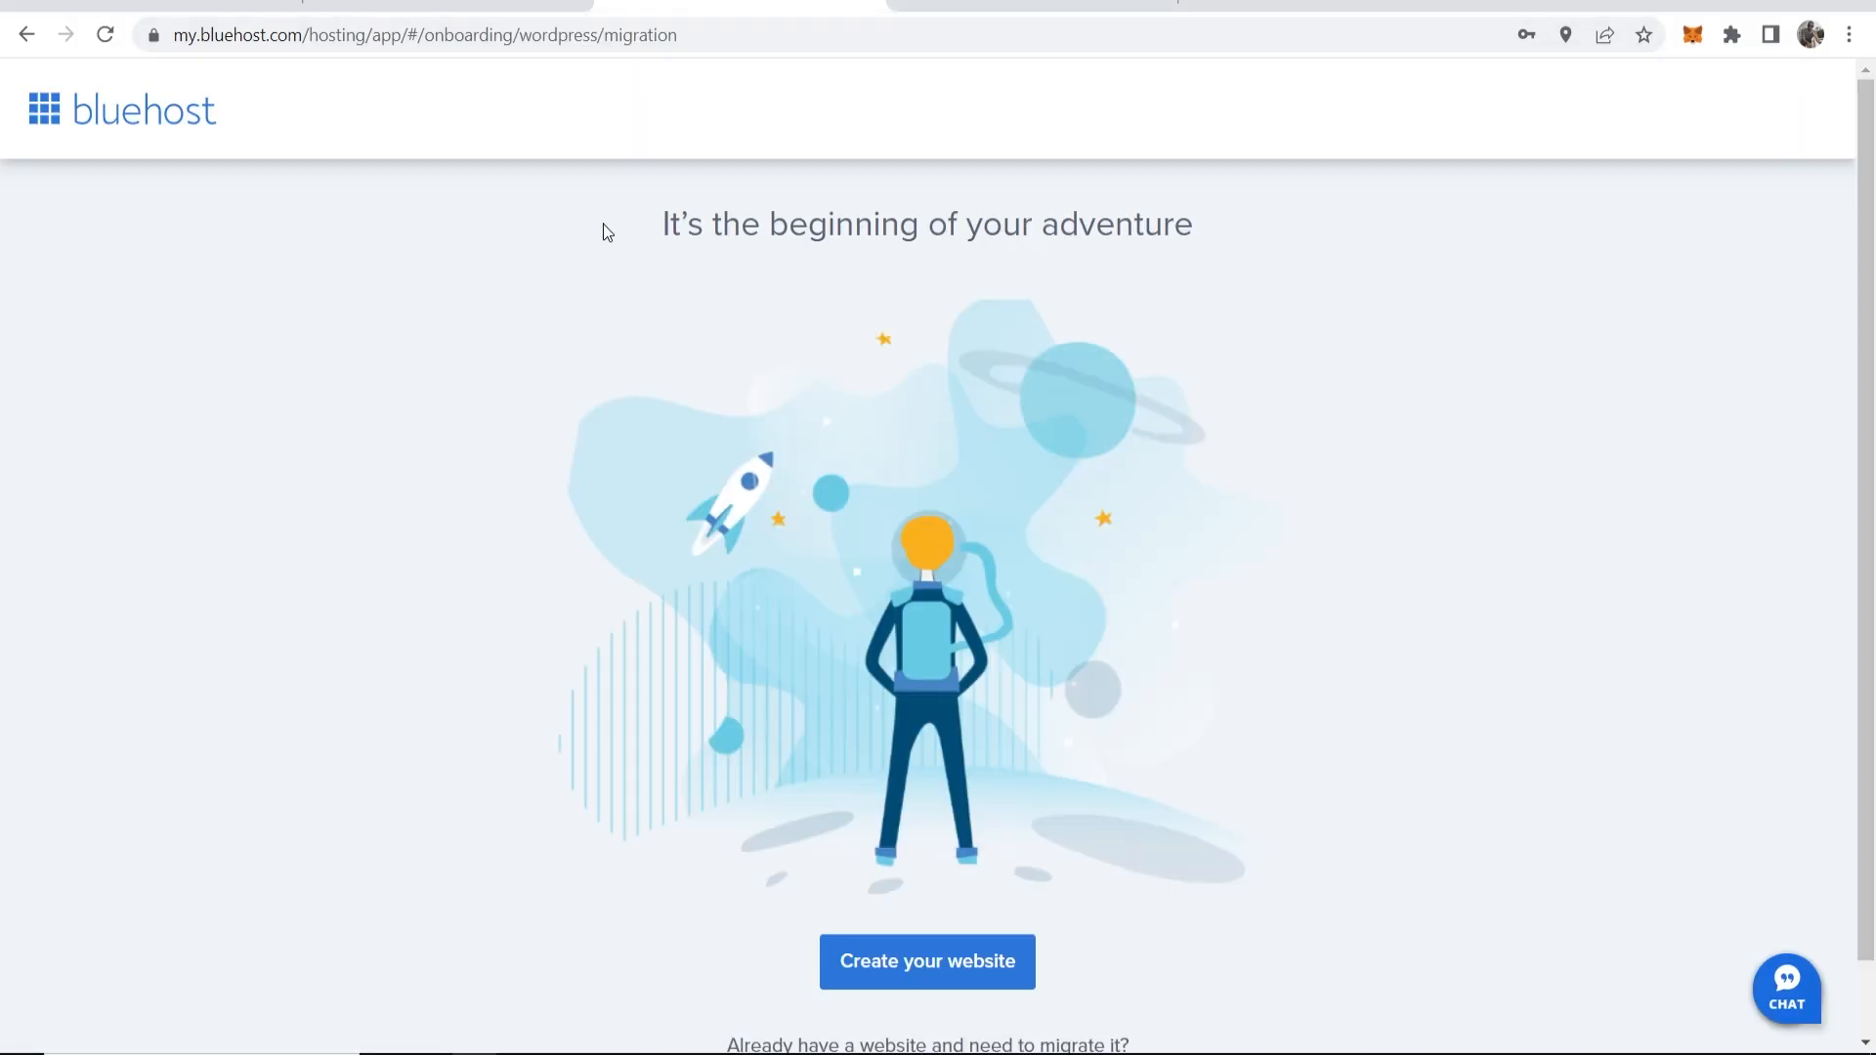
Step: Start creating a new website with no help needed and Blog as its primary purpose
drag(641, 223, 1208, 225)
click(1173, 214)
scroll(874, 210, down, 1)
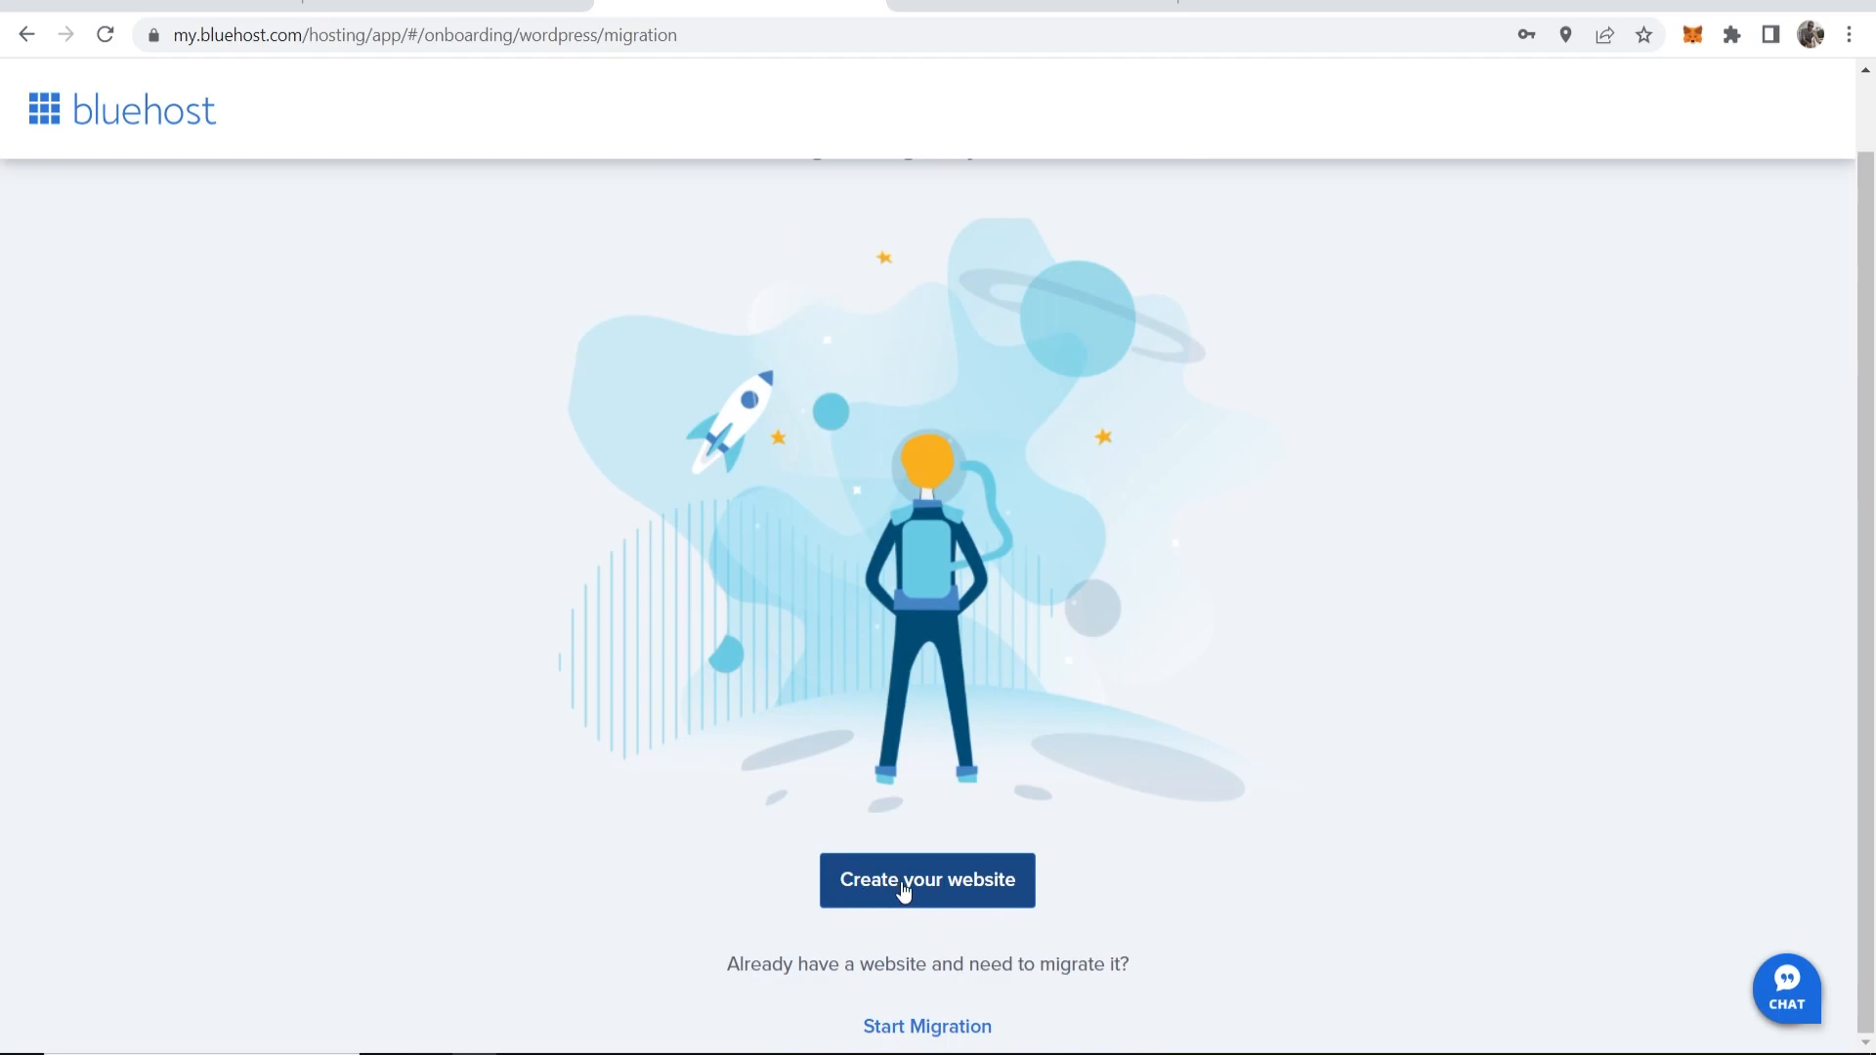
click(871, 886)
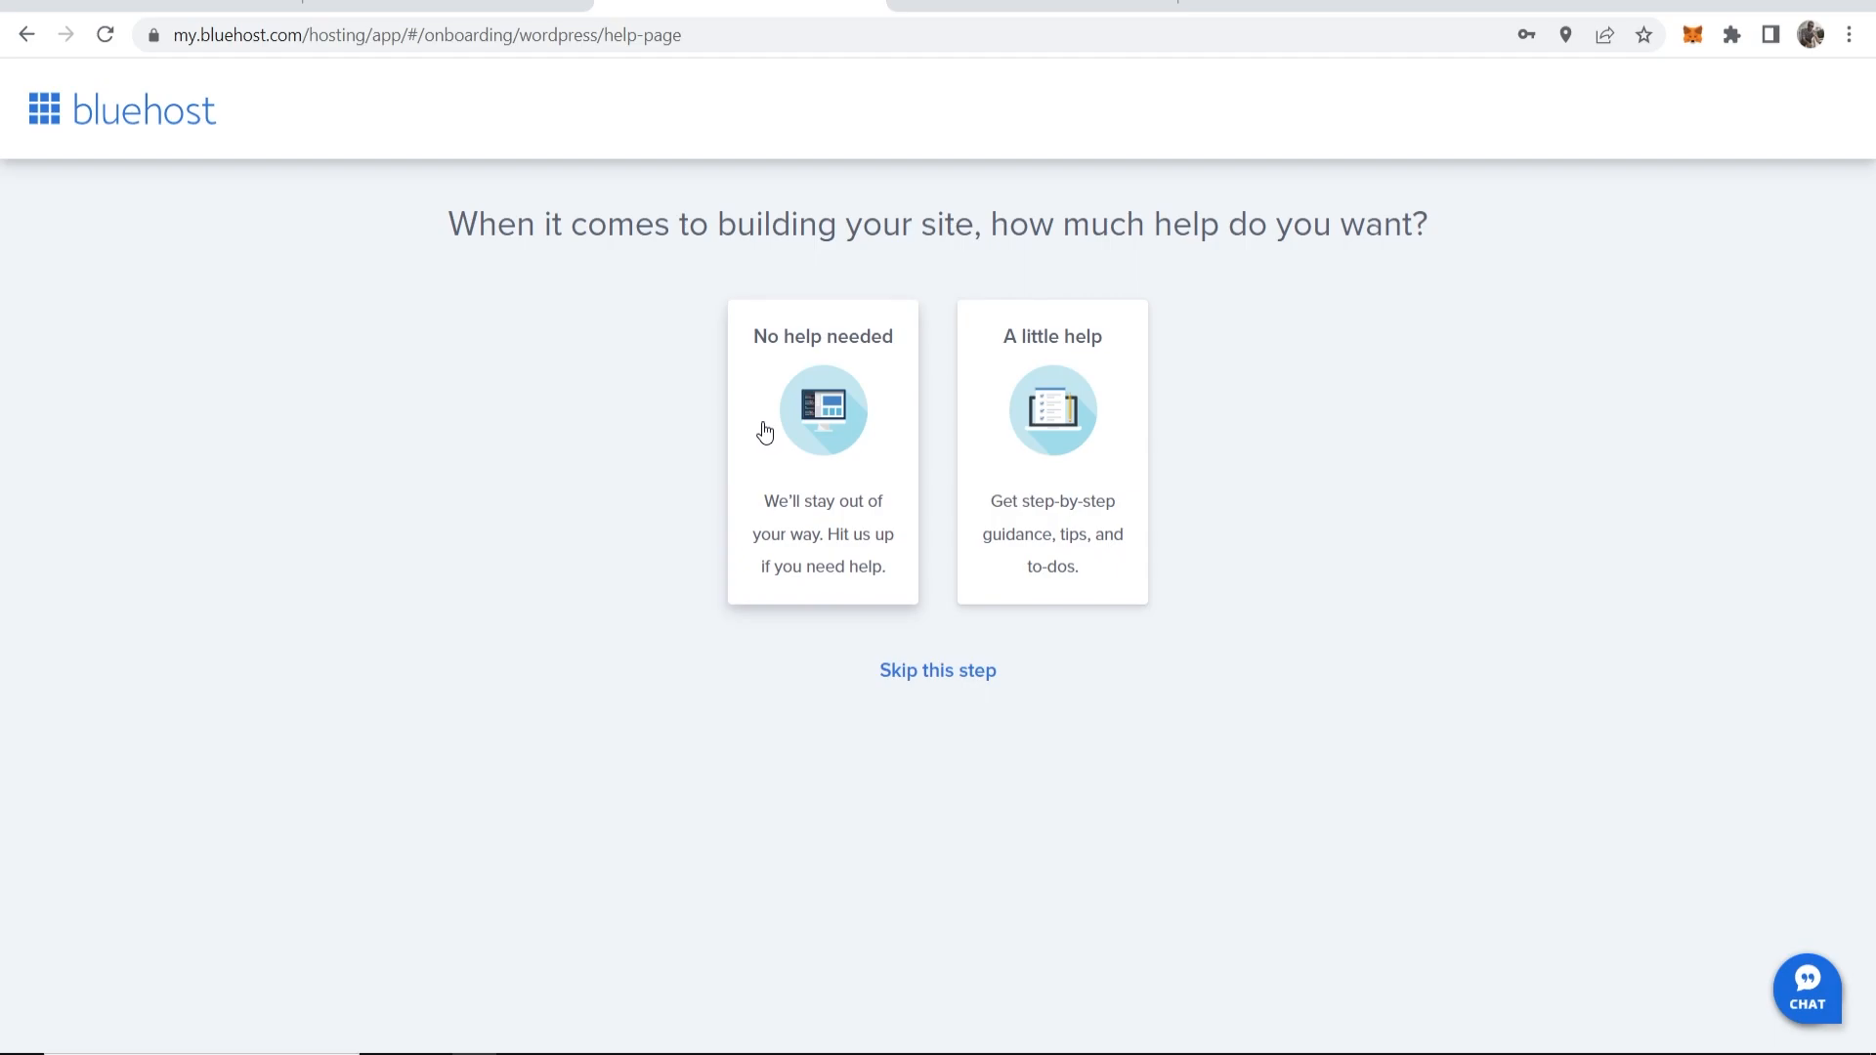
click(796, 380)
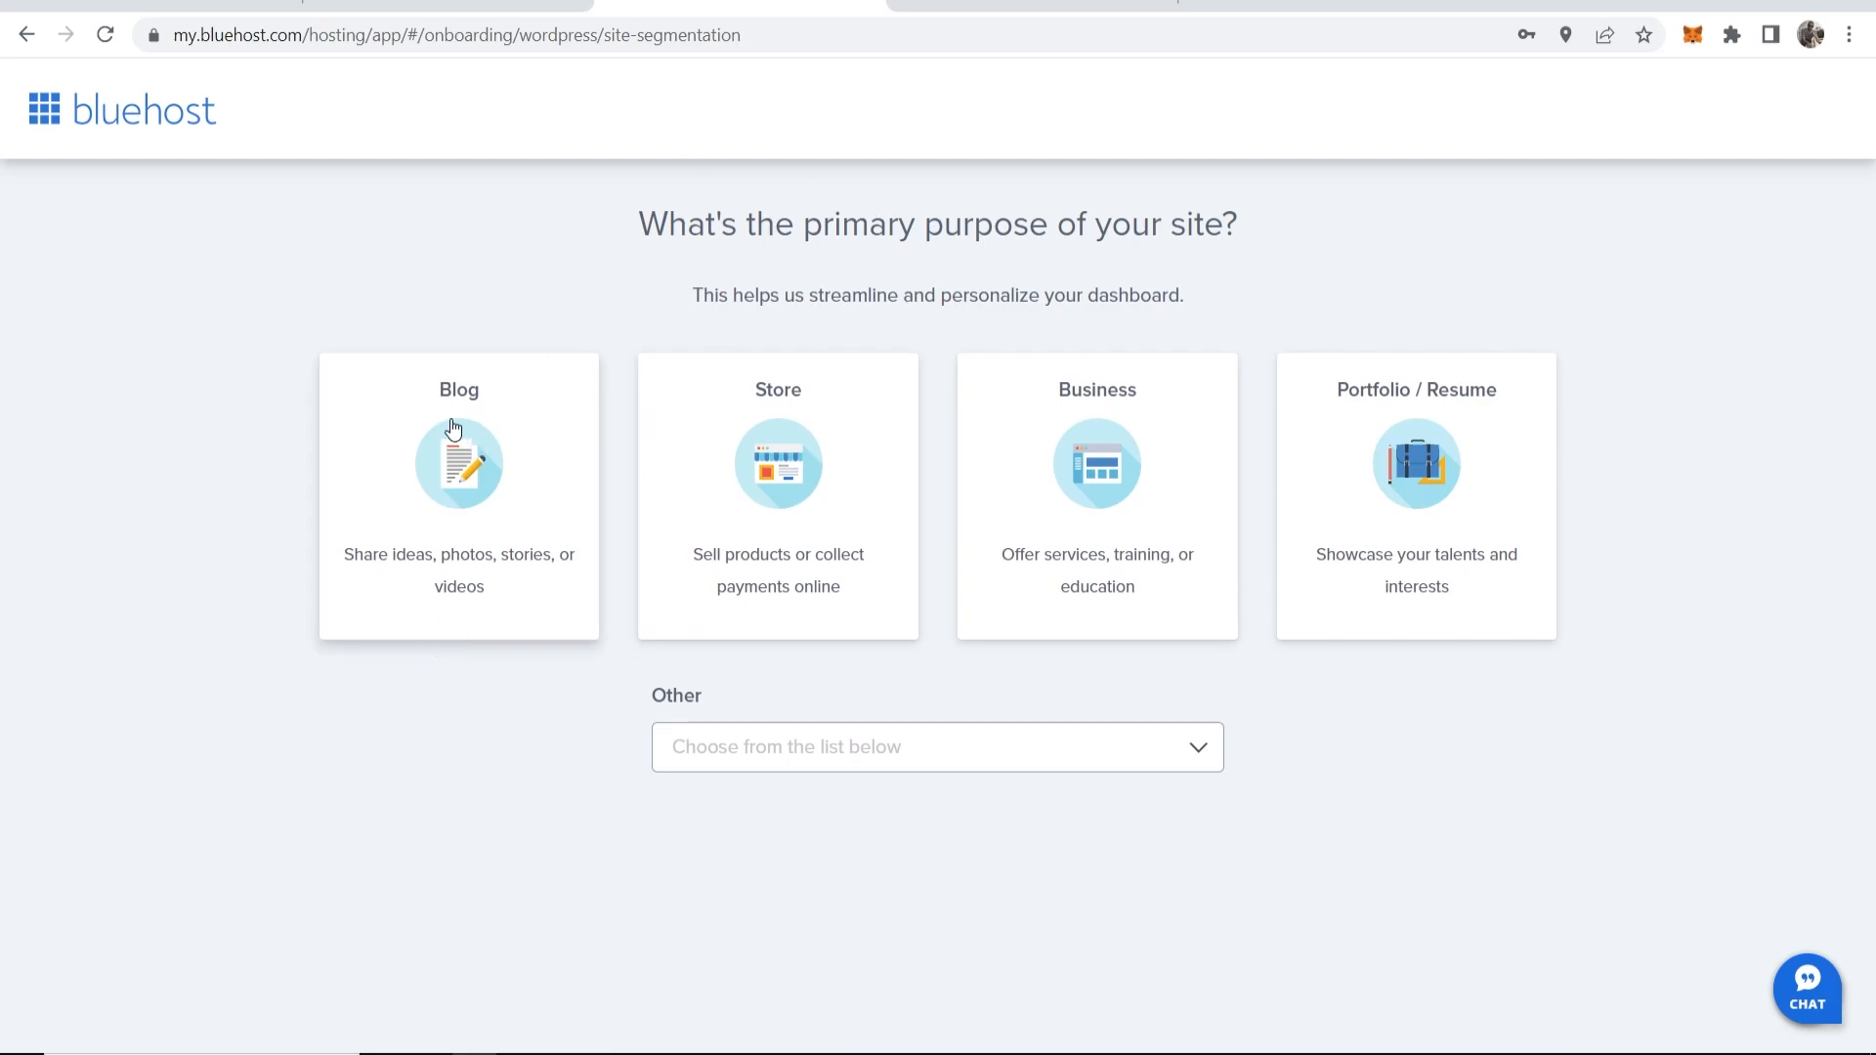
click(471, 457)
Step: Set the site type to Education, created for Myself, and name the site KnowledgeBase with no tagline
click(826, 470)
scroll(830, 576, down, 1)
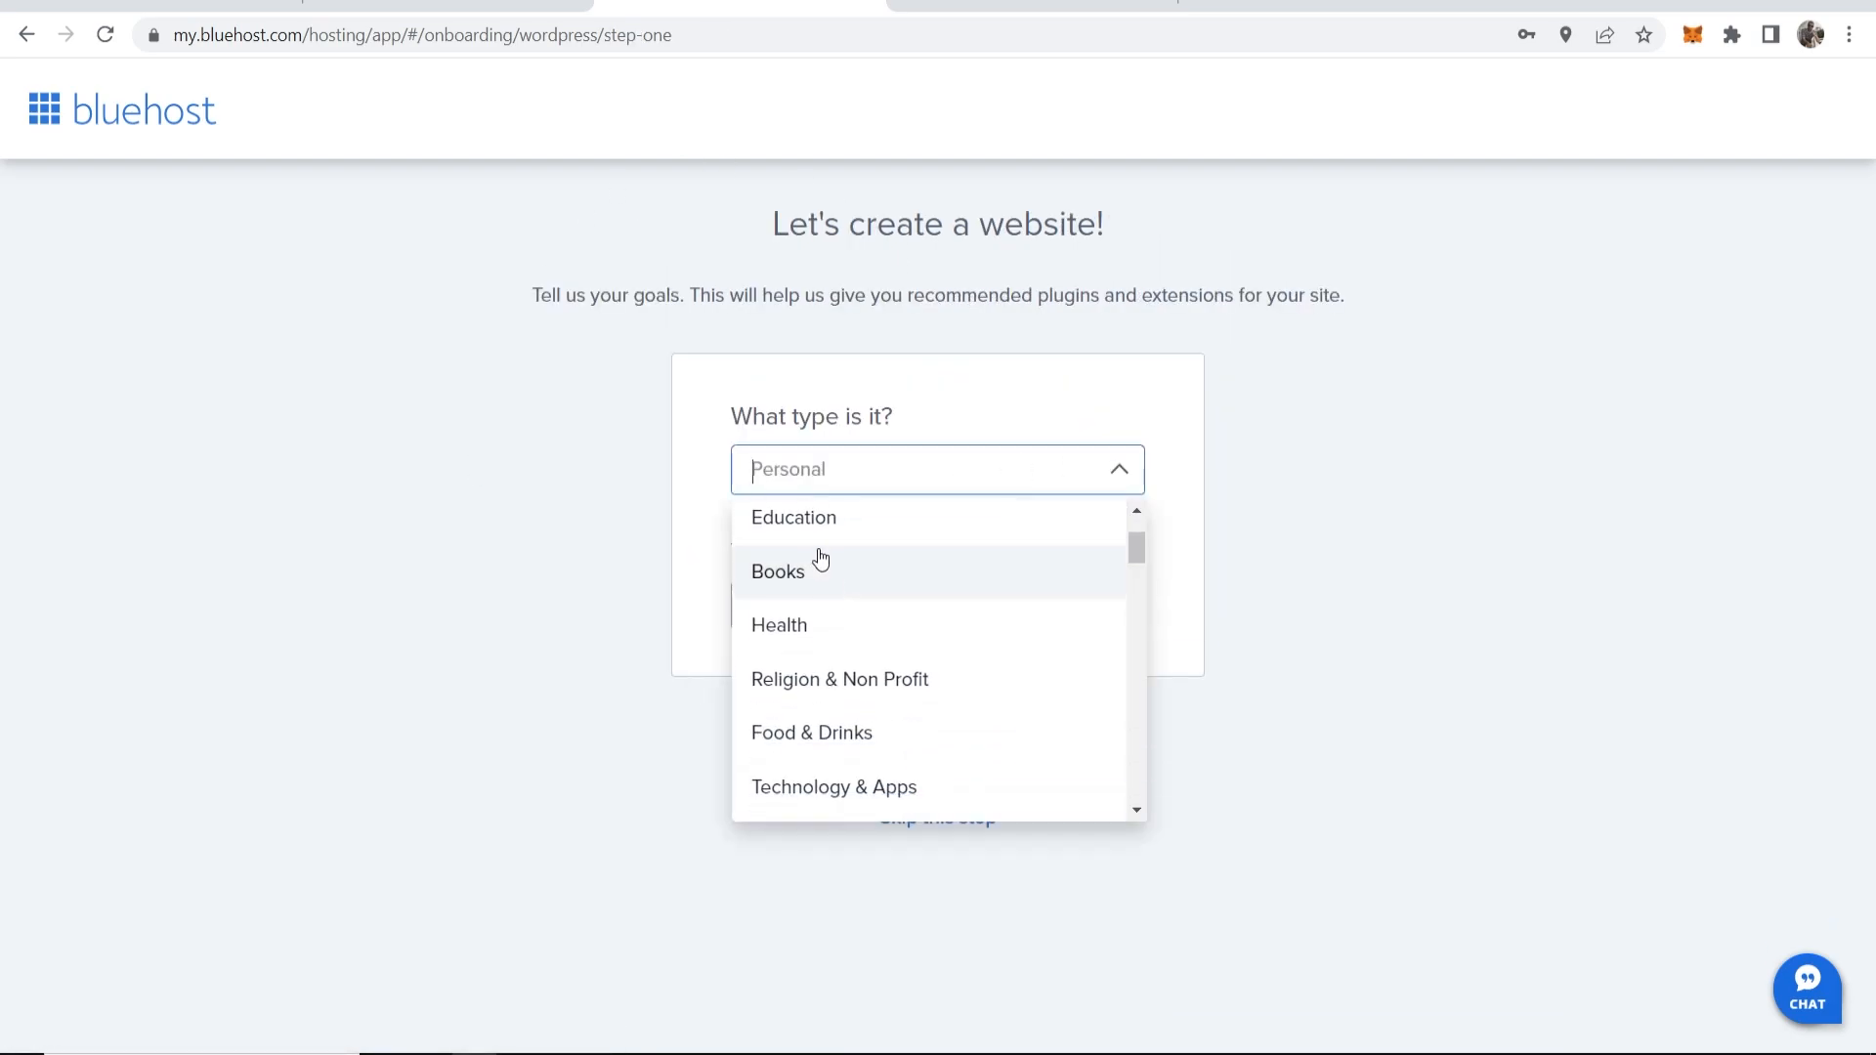
click(783, 533)
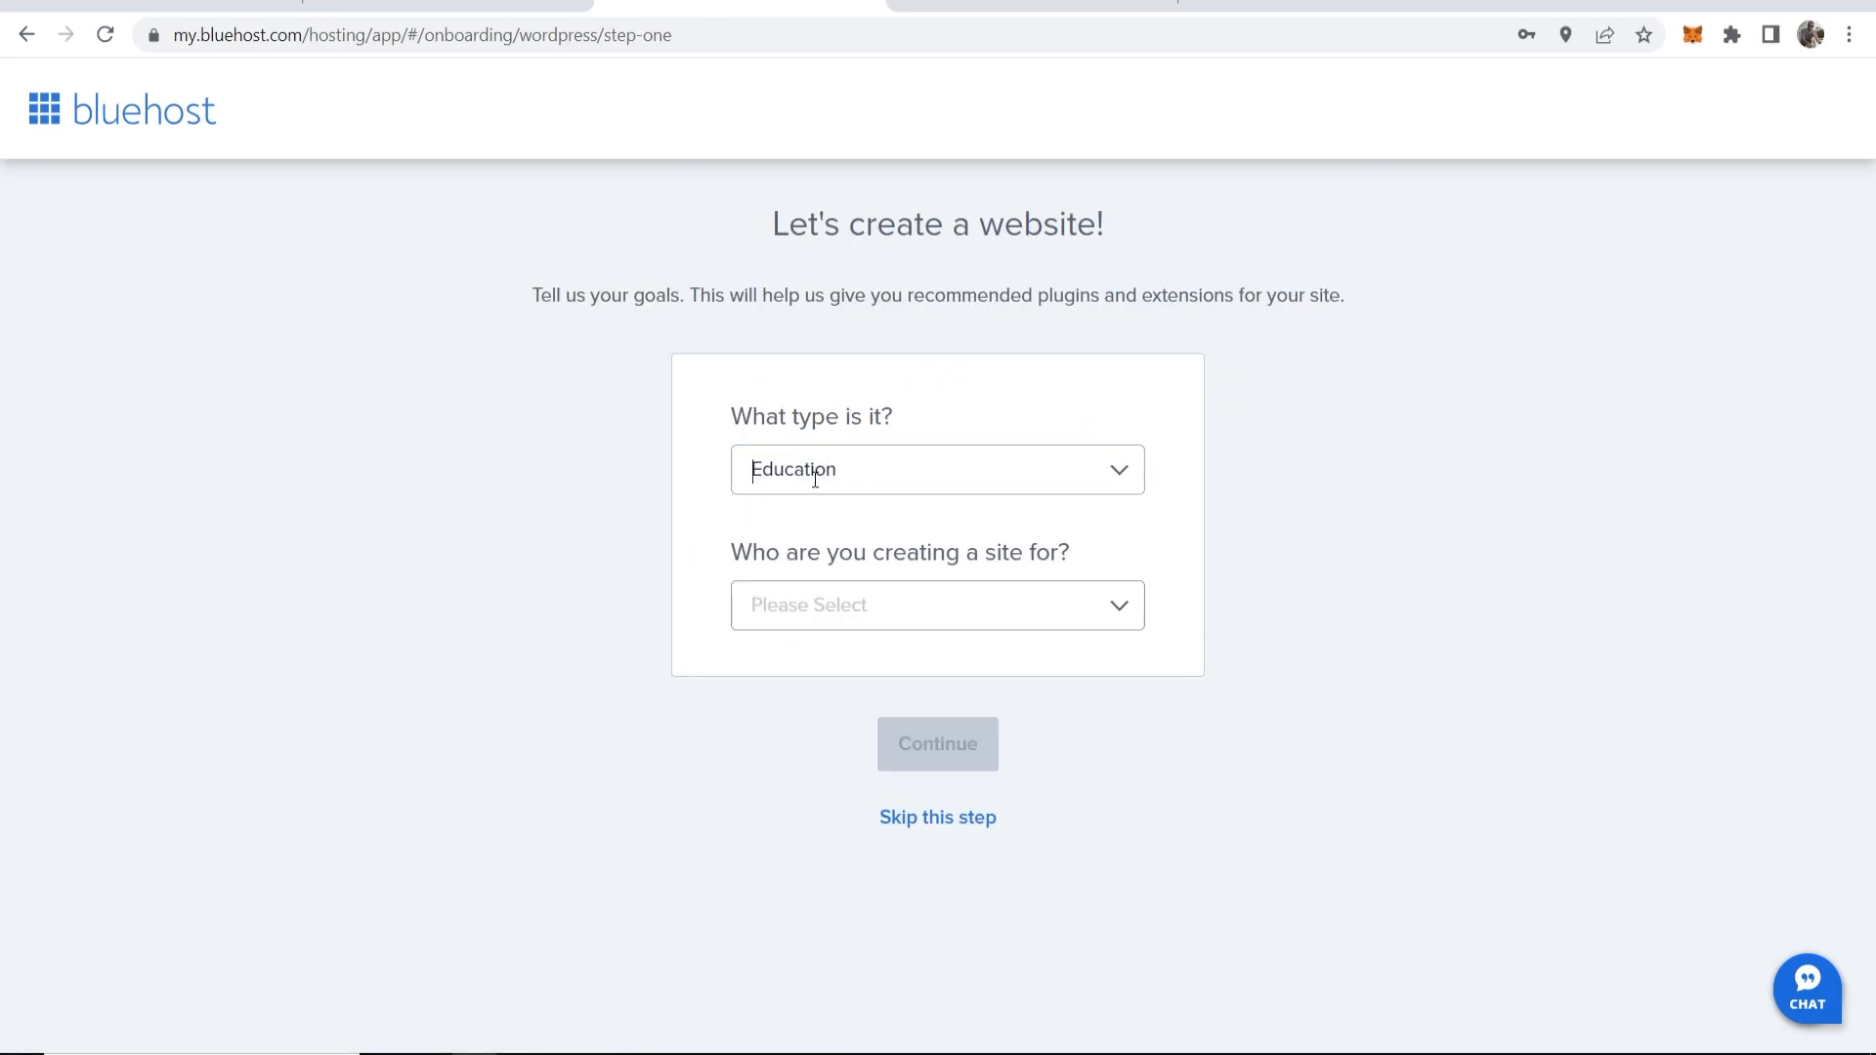
click(760, 614)
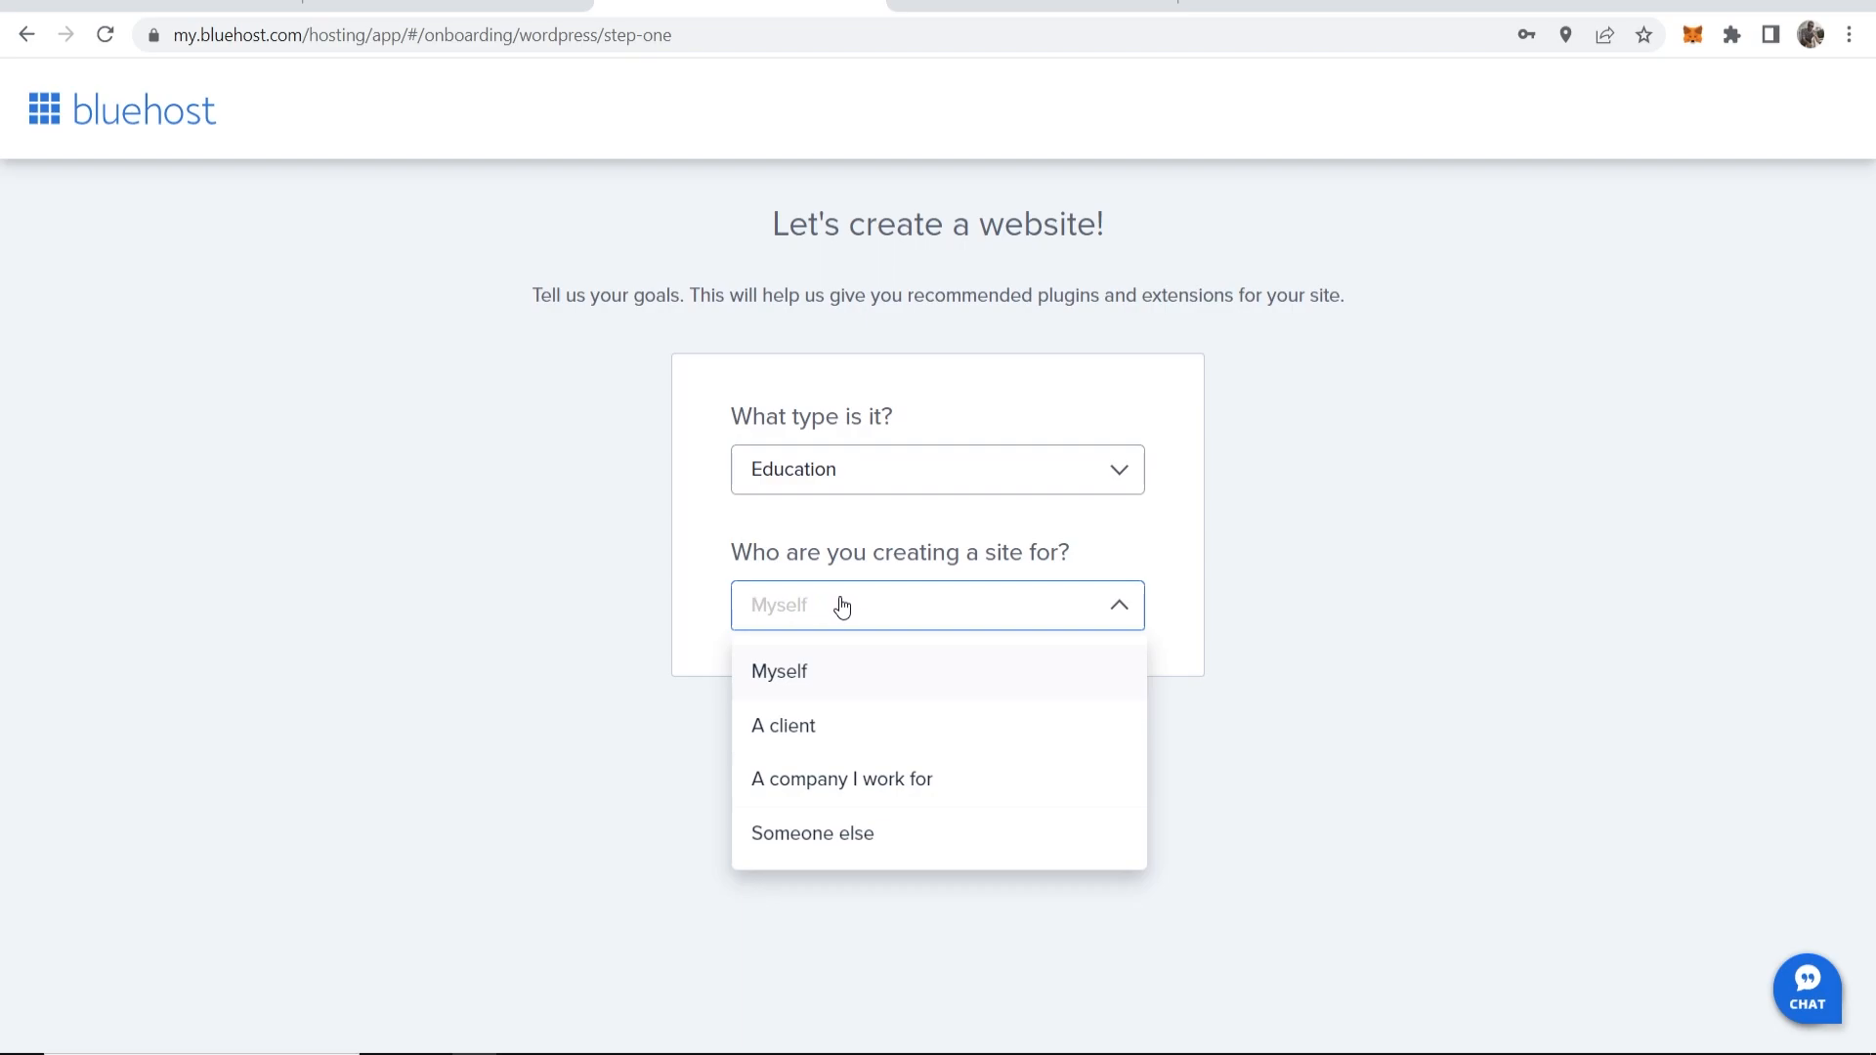
click(832, 684)
click(933, 750)
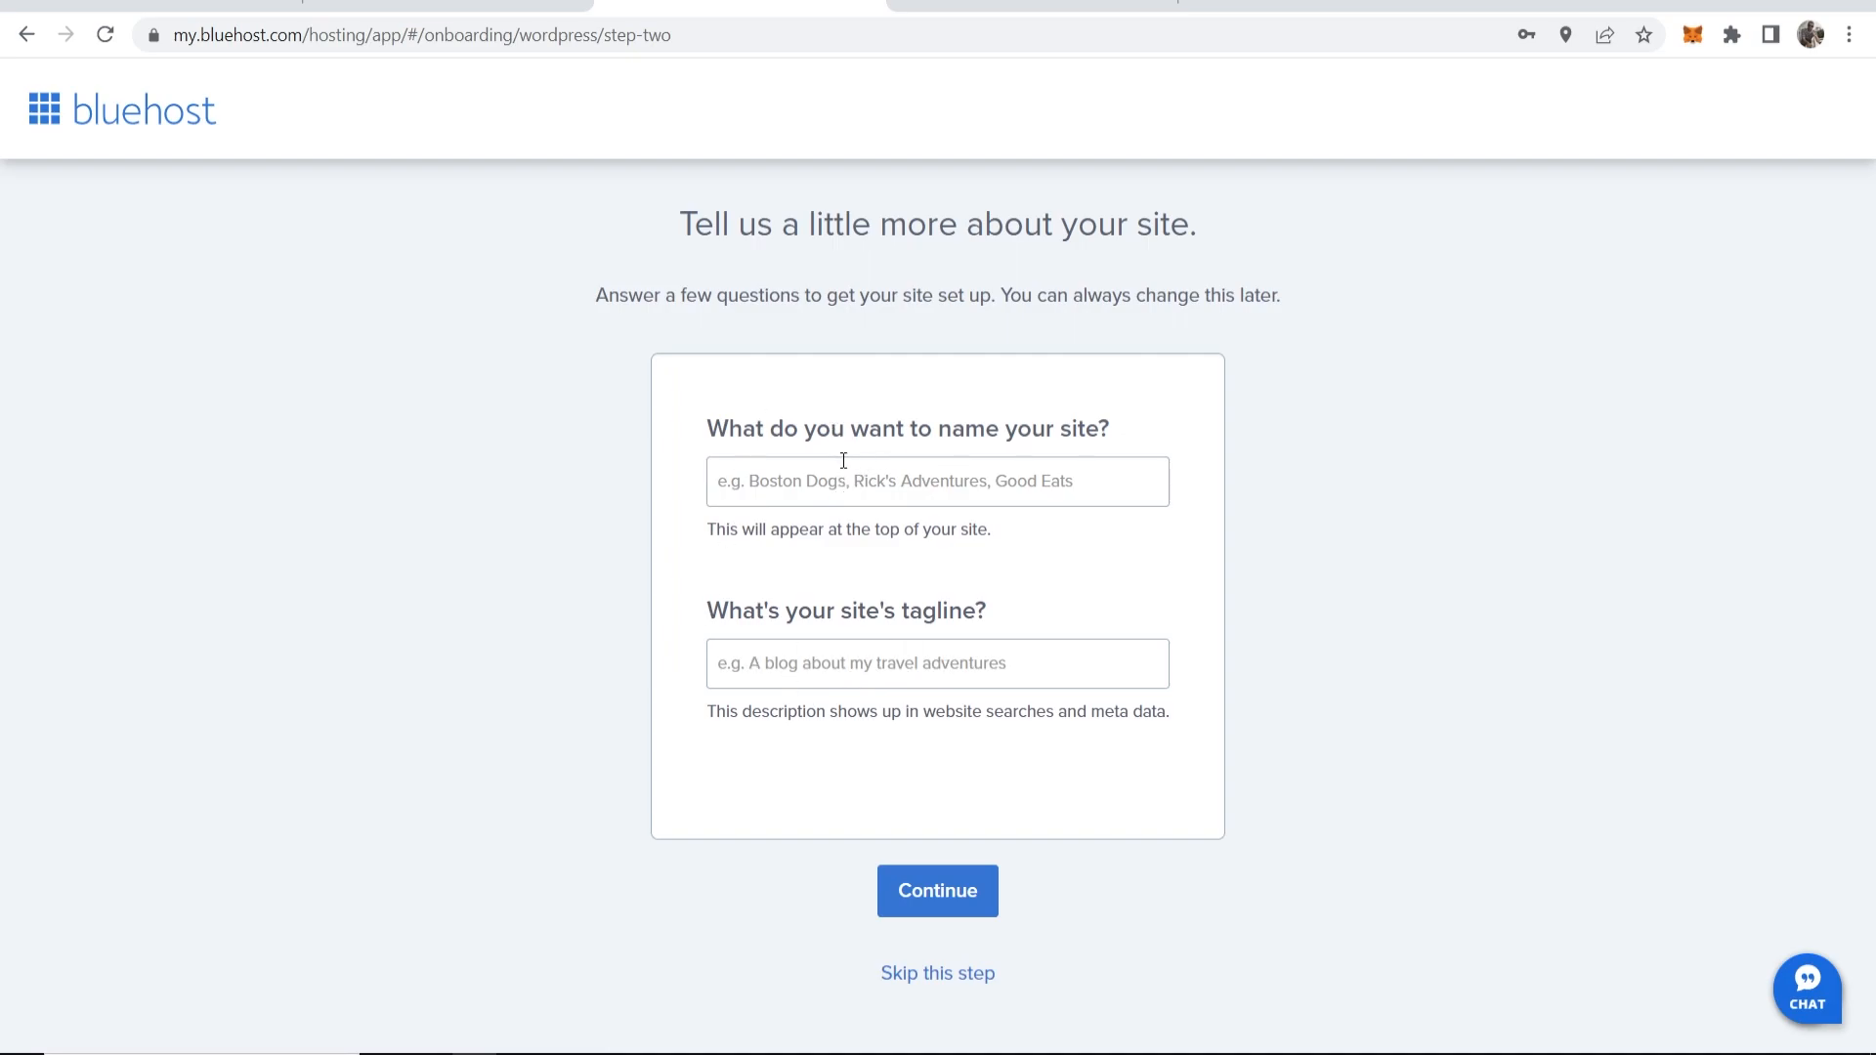
text(KnowledgeBase)
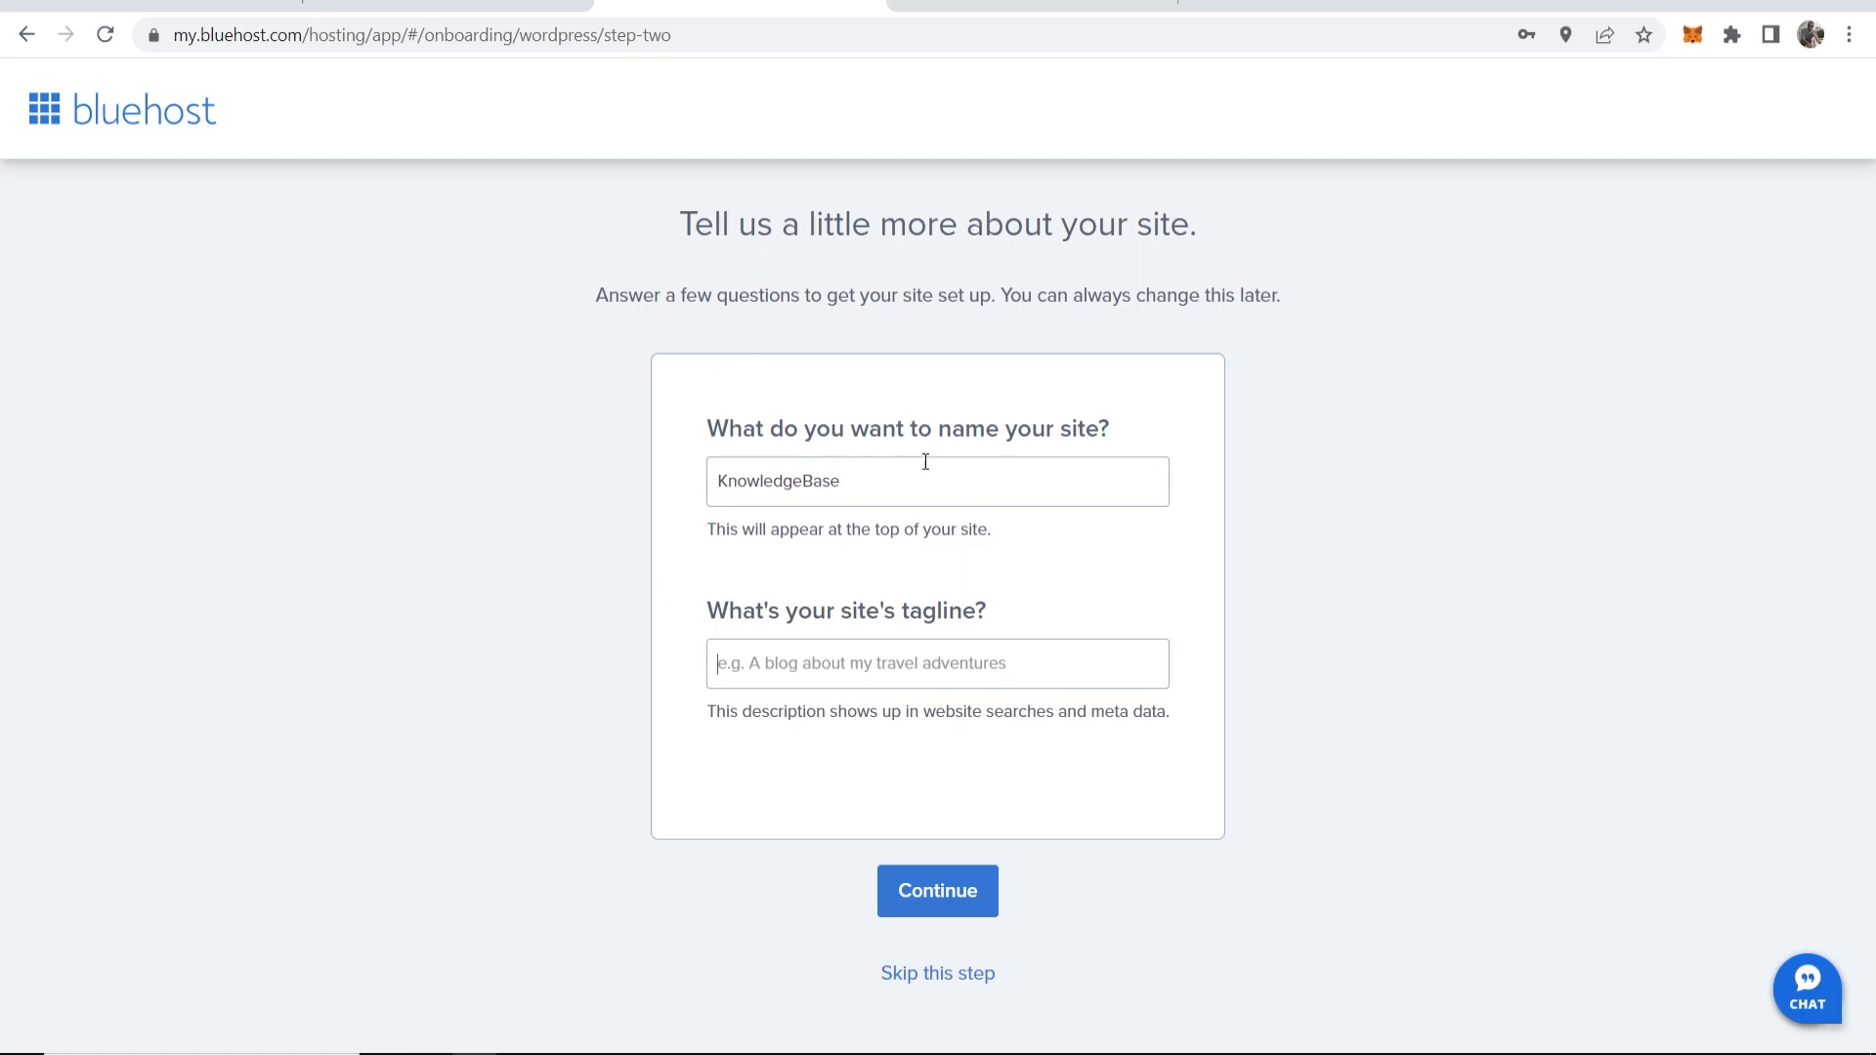
click(943, 889)
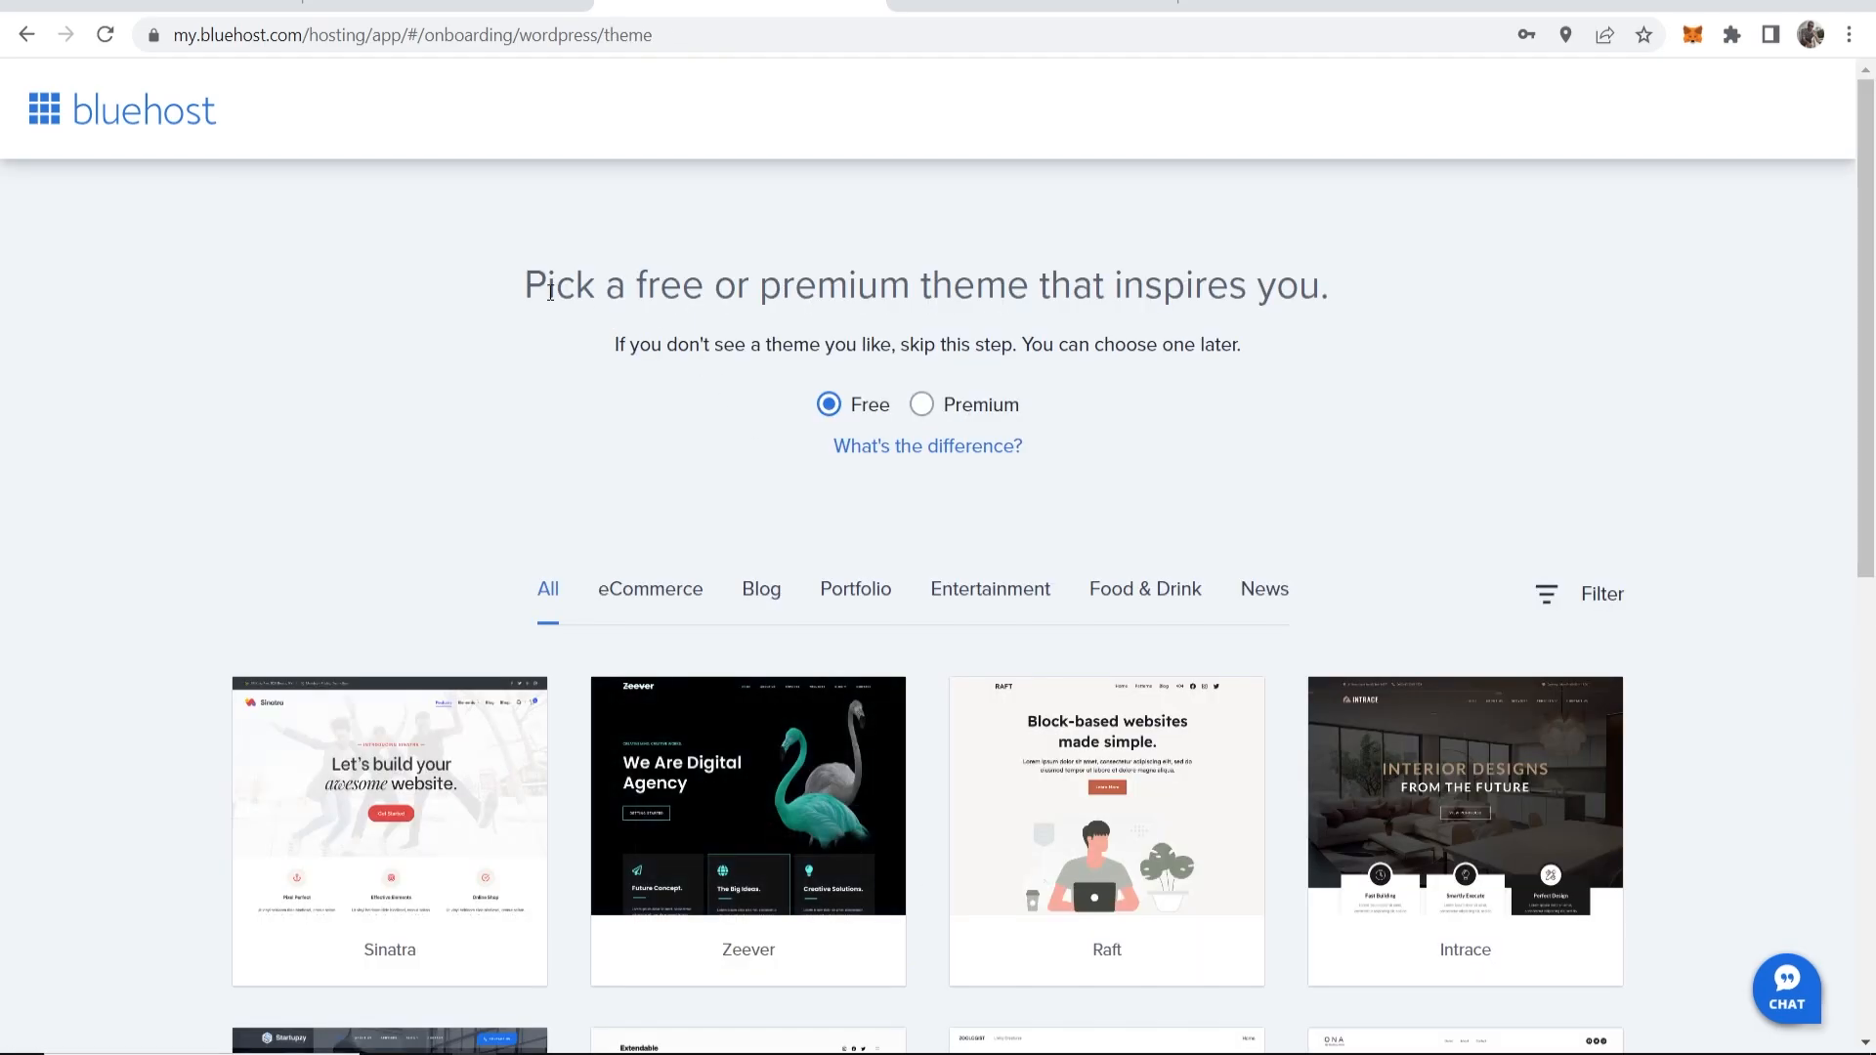
Step: Browse the free themes, dismiss the filter tip and skip the theme selection
drag(525, 289, 1335, 285)
click(1335, 286)
scroll(743, 444, down, 6)
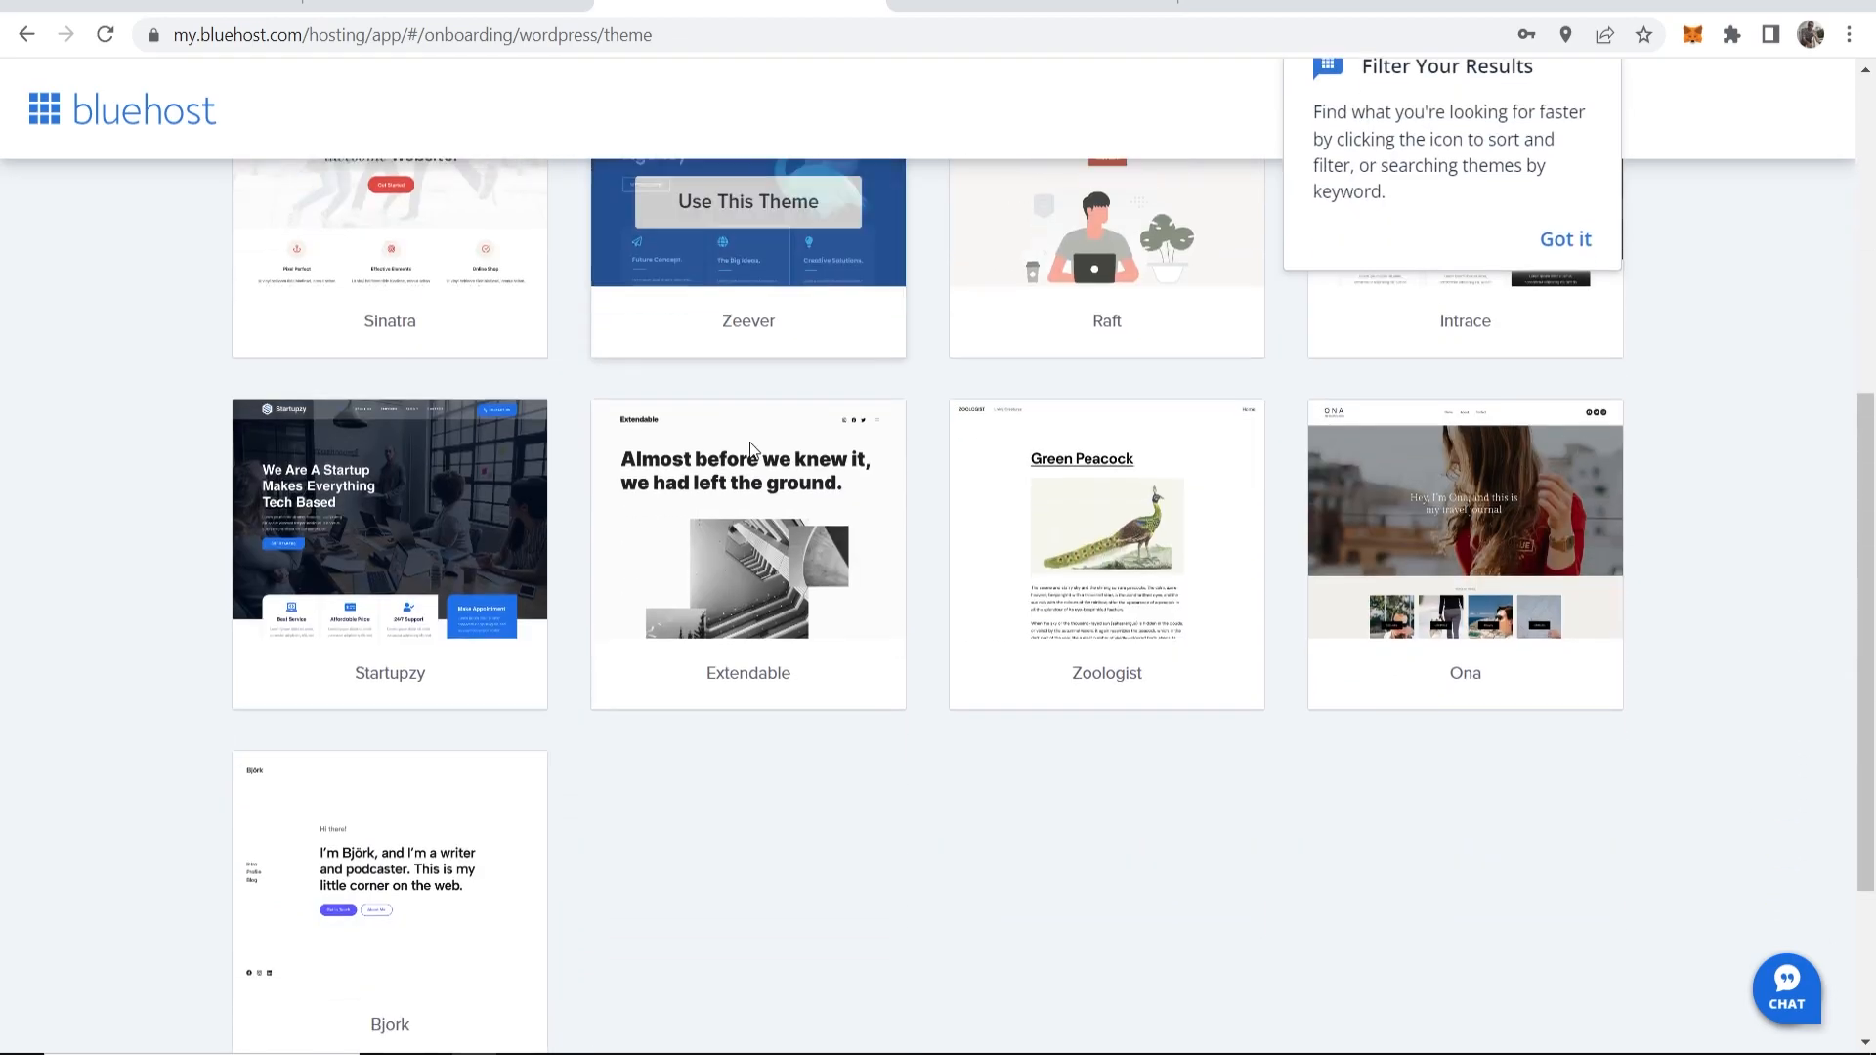
click(1565, 240)
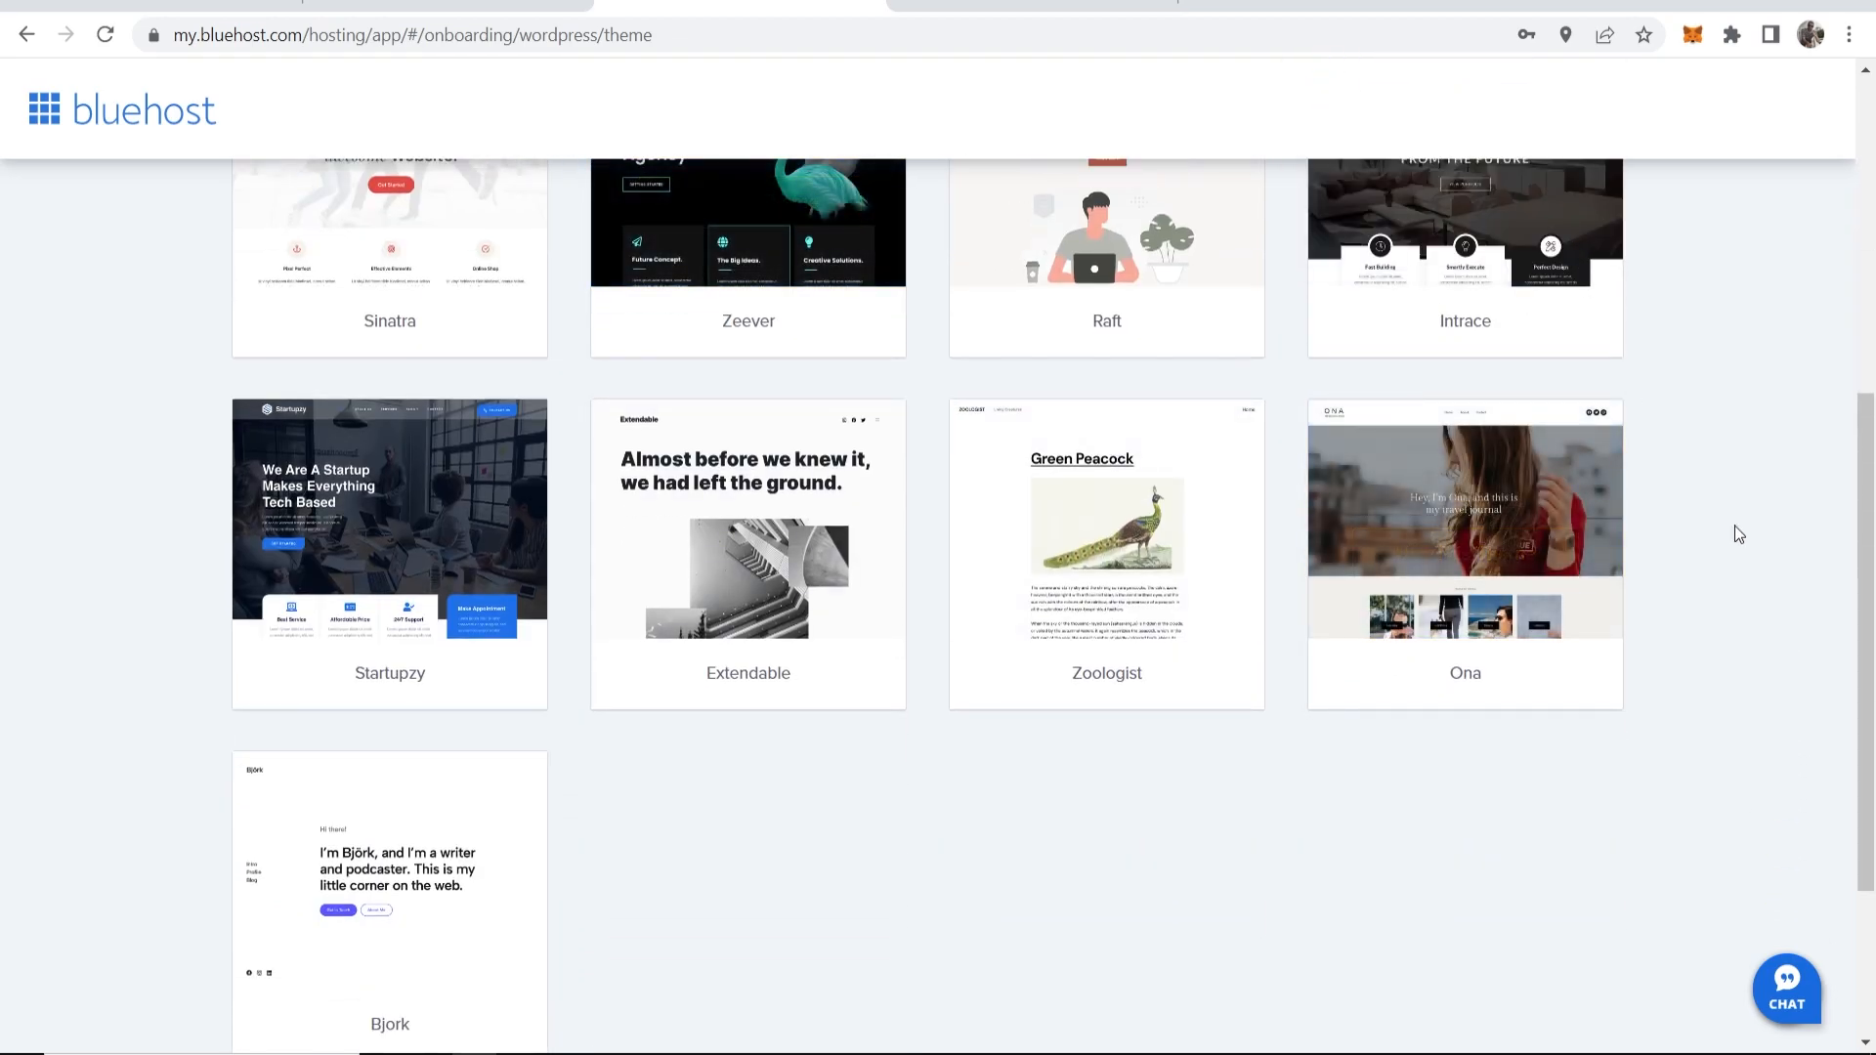
scroll(1750, 538, down, 3)
scroll(1760, 586, up, 9)
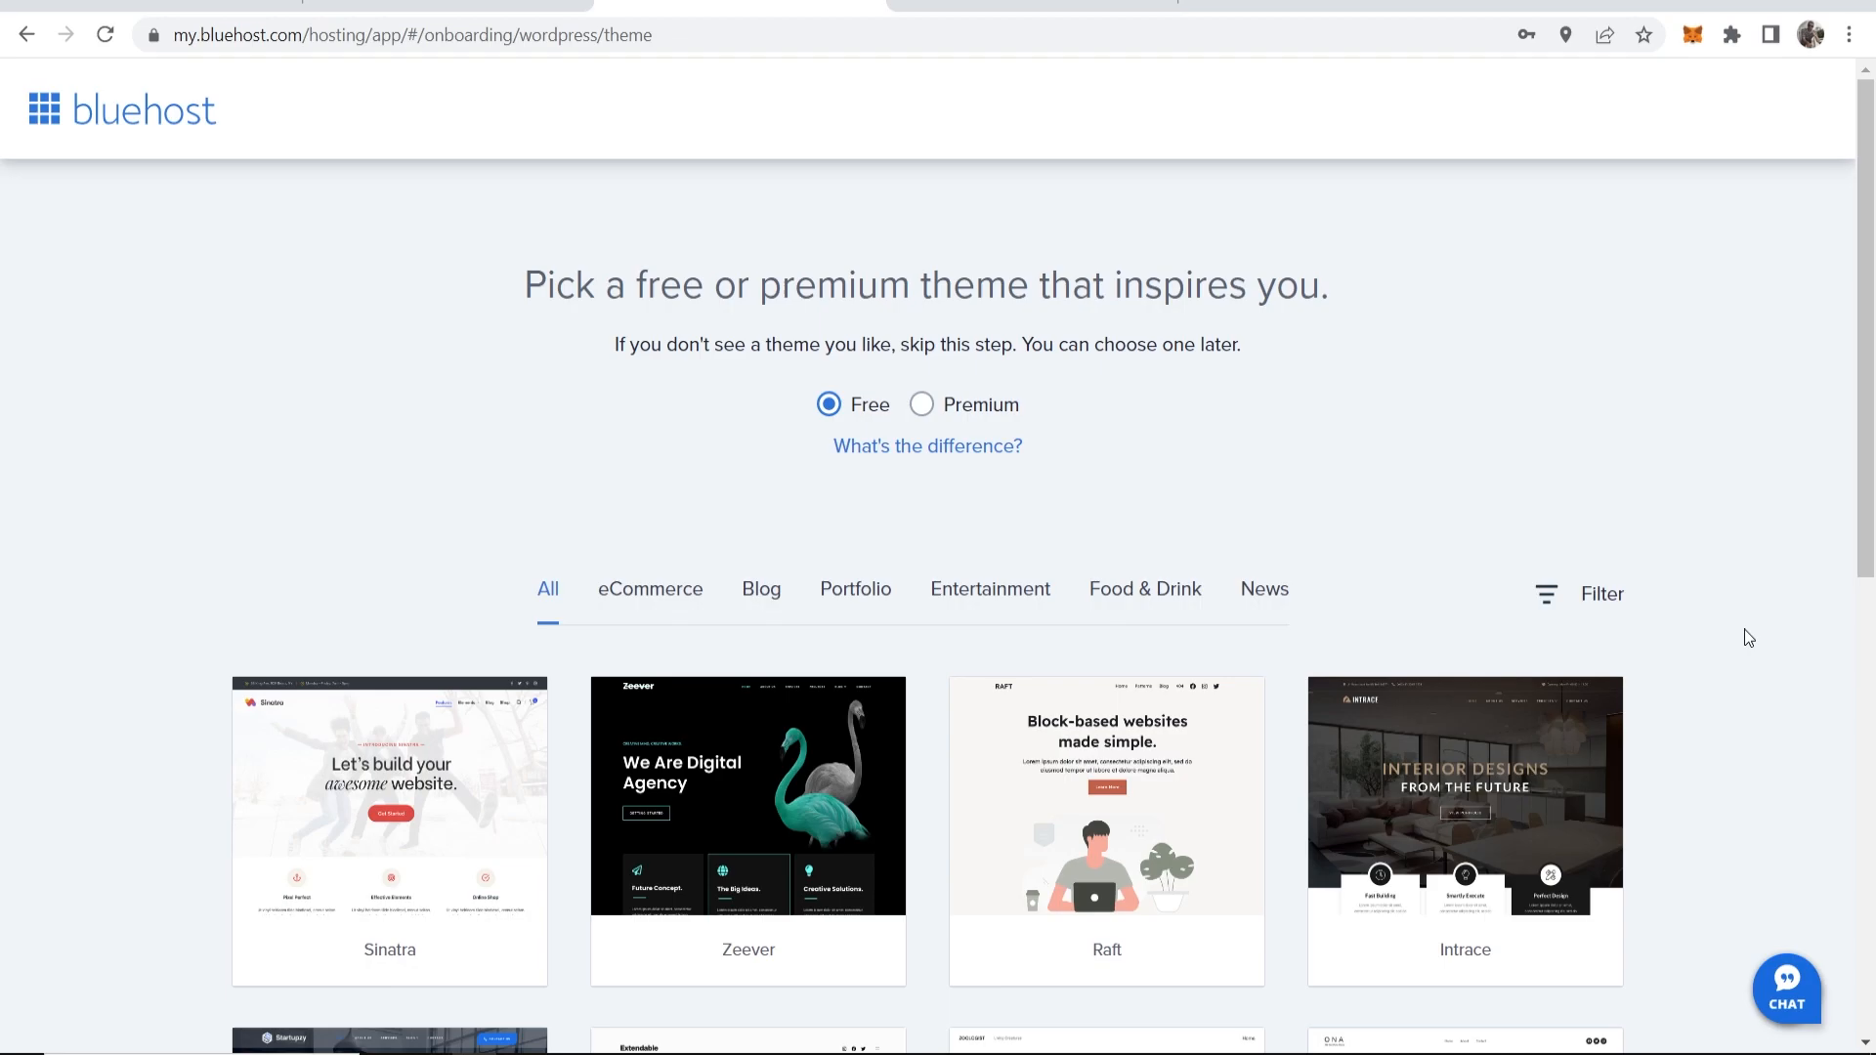
scroll(1745, 630, down, 10)
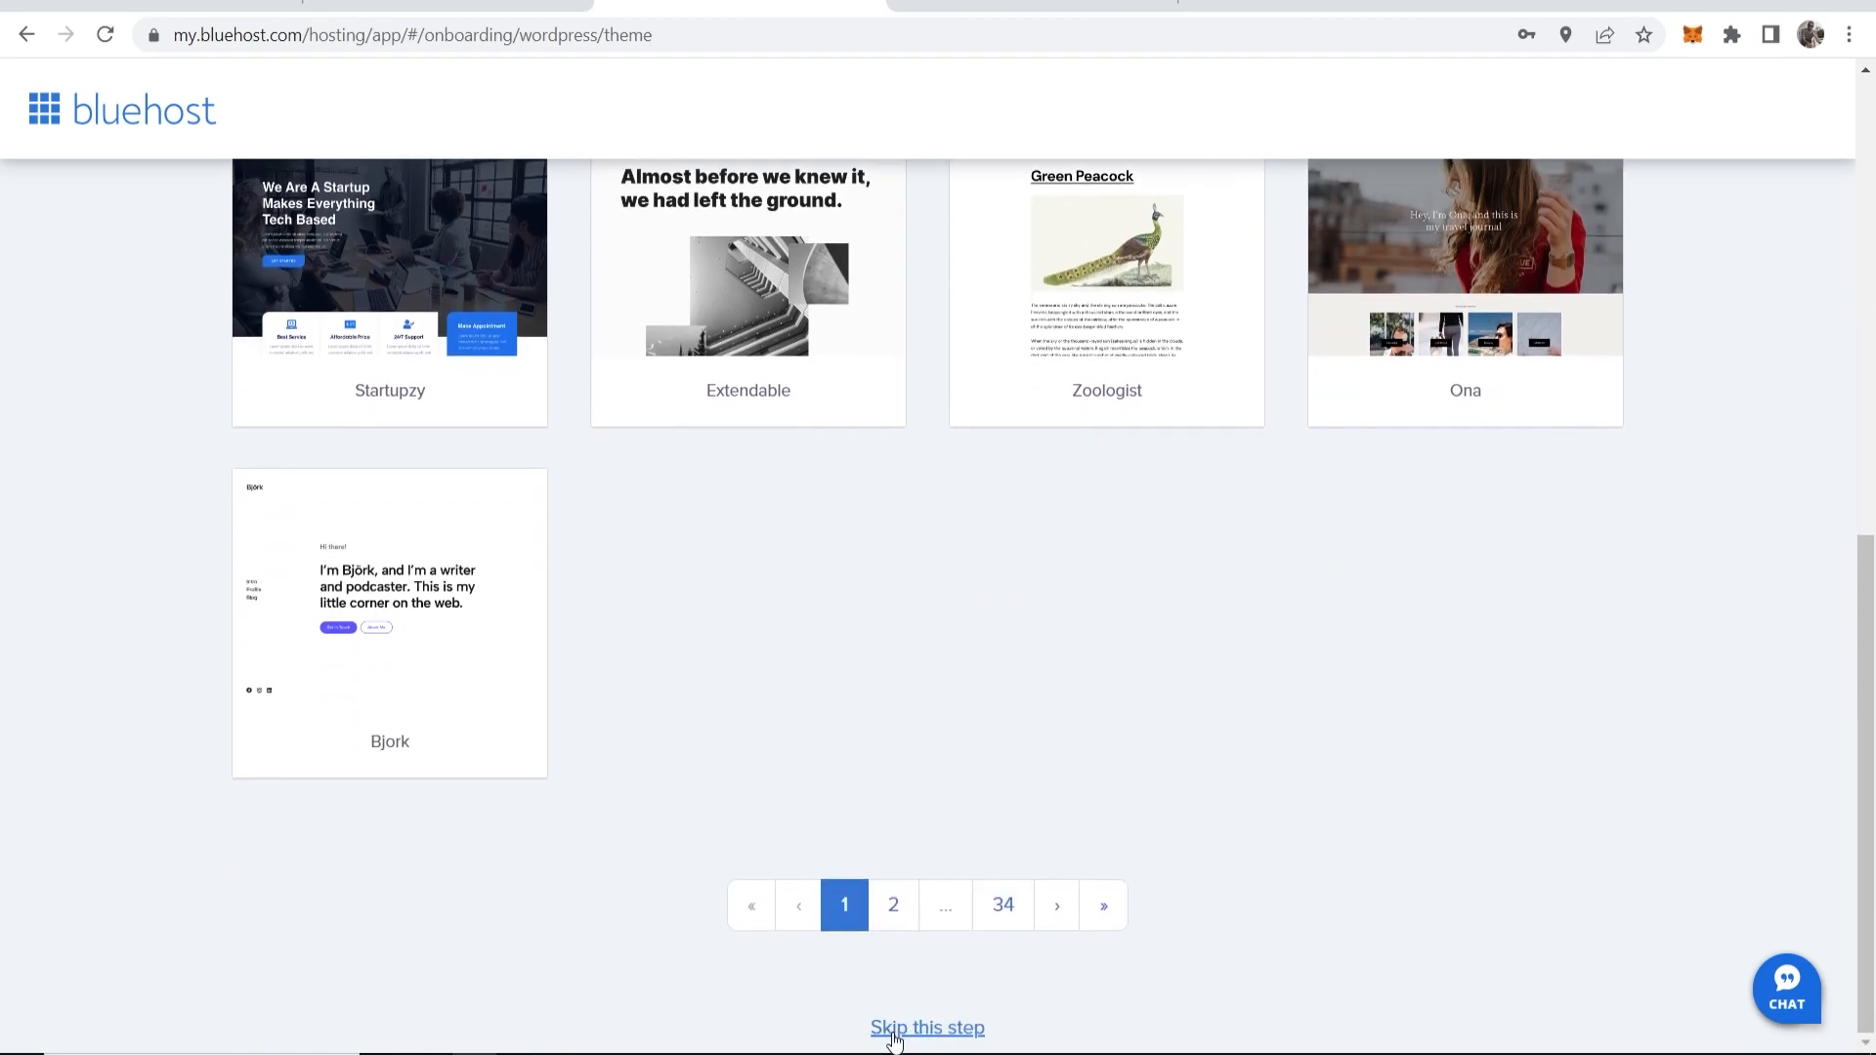
click(896, 1030)
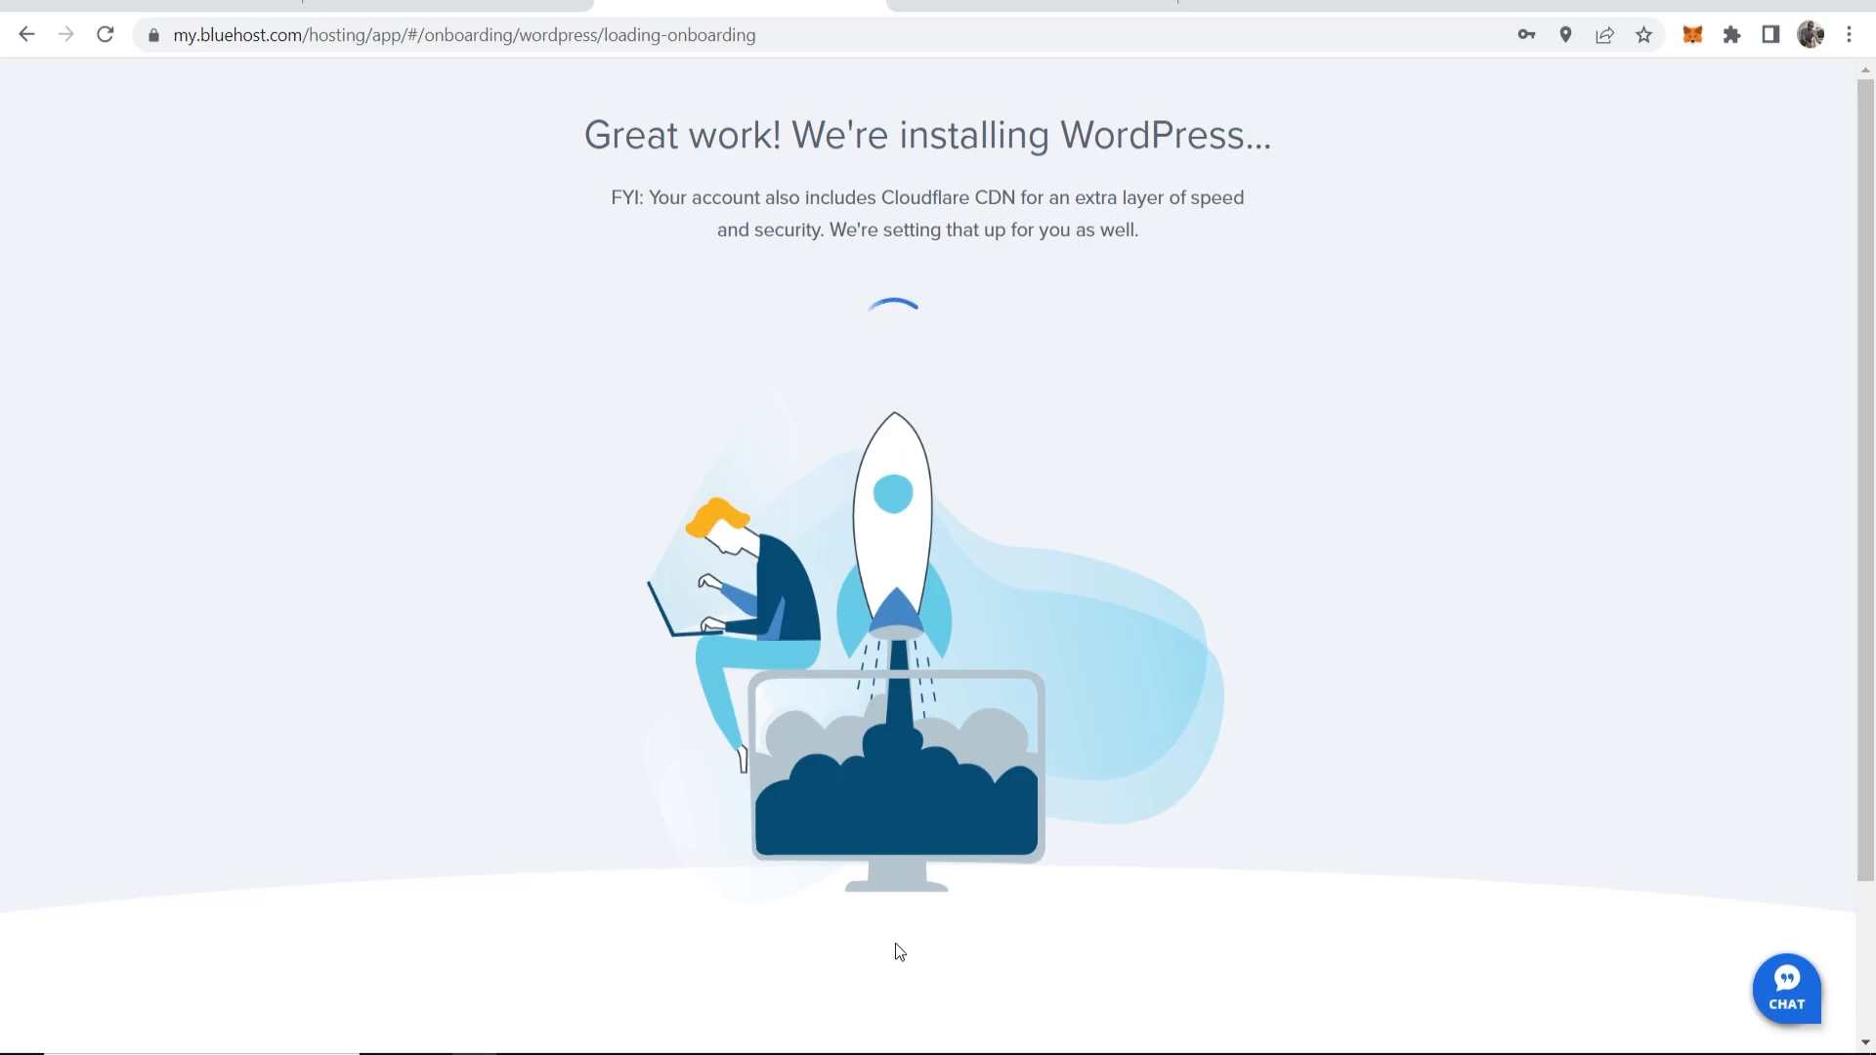
Step: Open the management page for knowledgebaseonyoutube.com and log into its WordPress dashboard
drag(572, 141, 1303, 141)
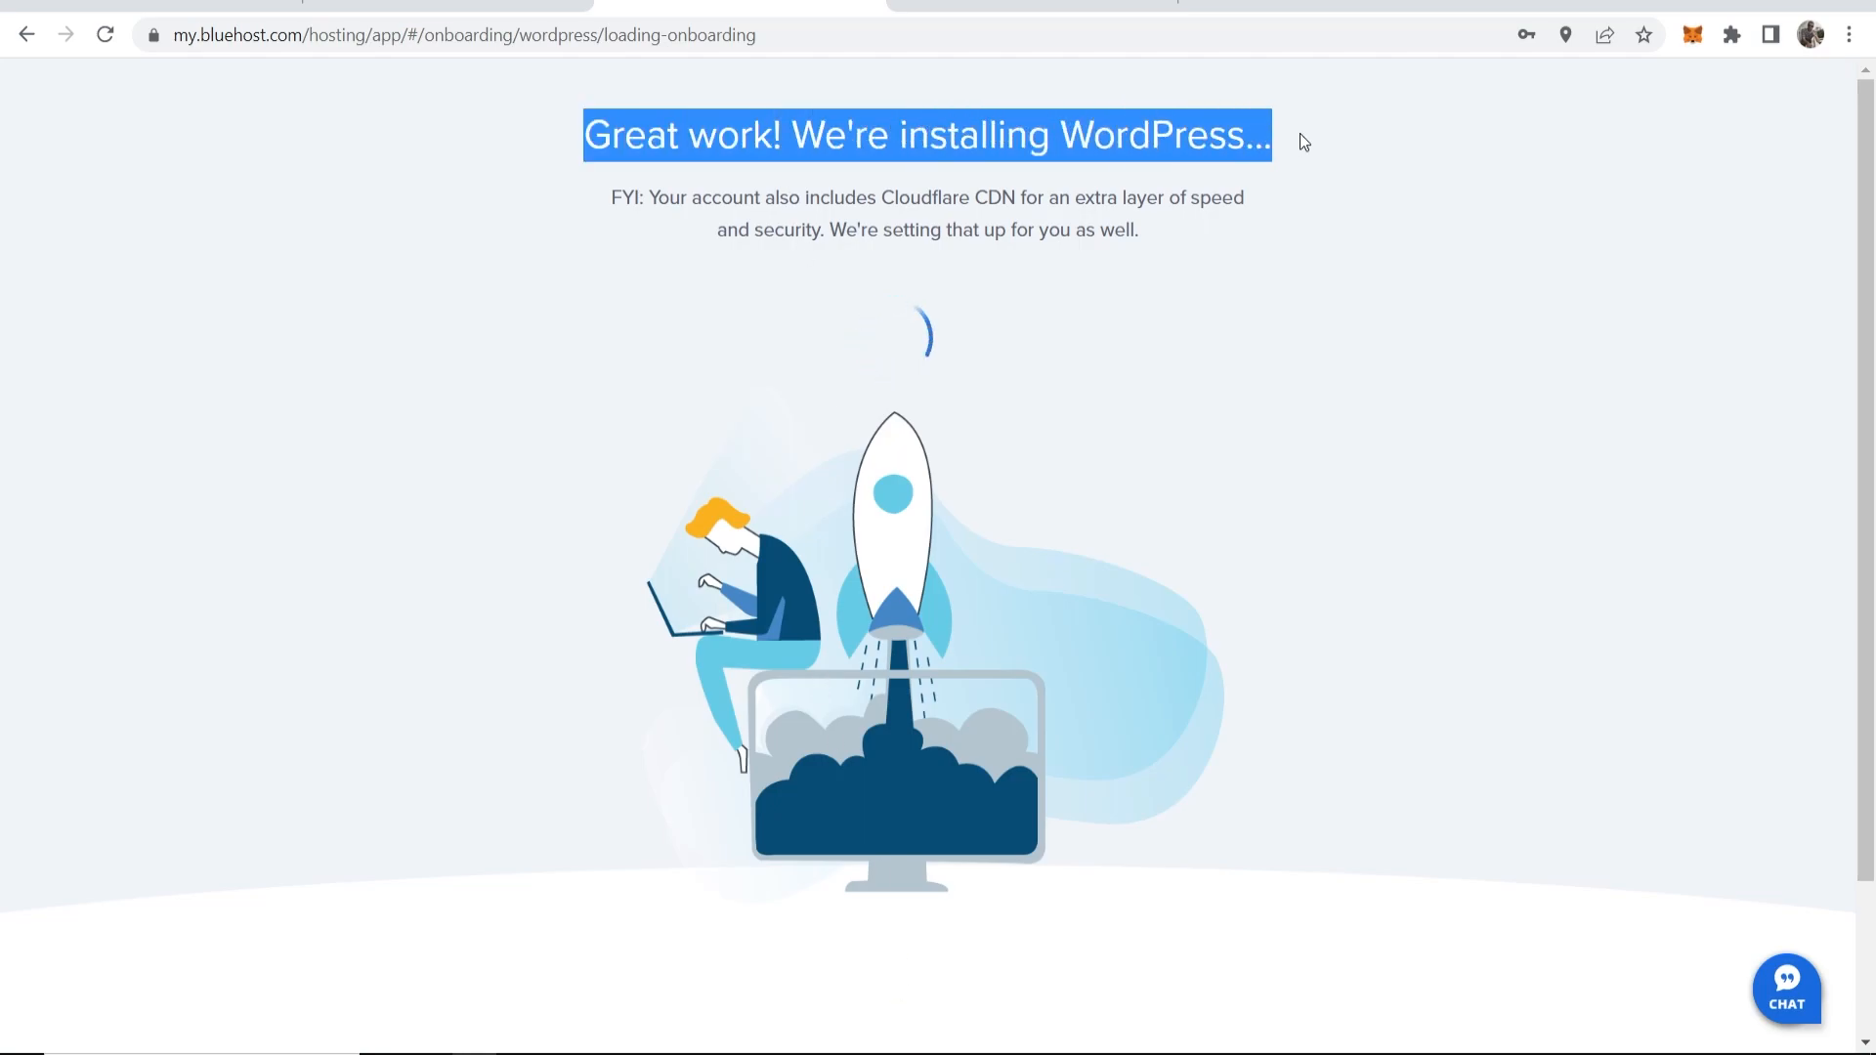
click(1301, 135)
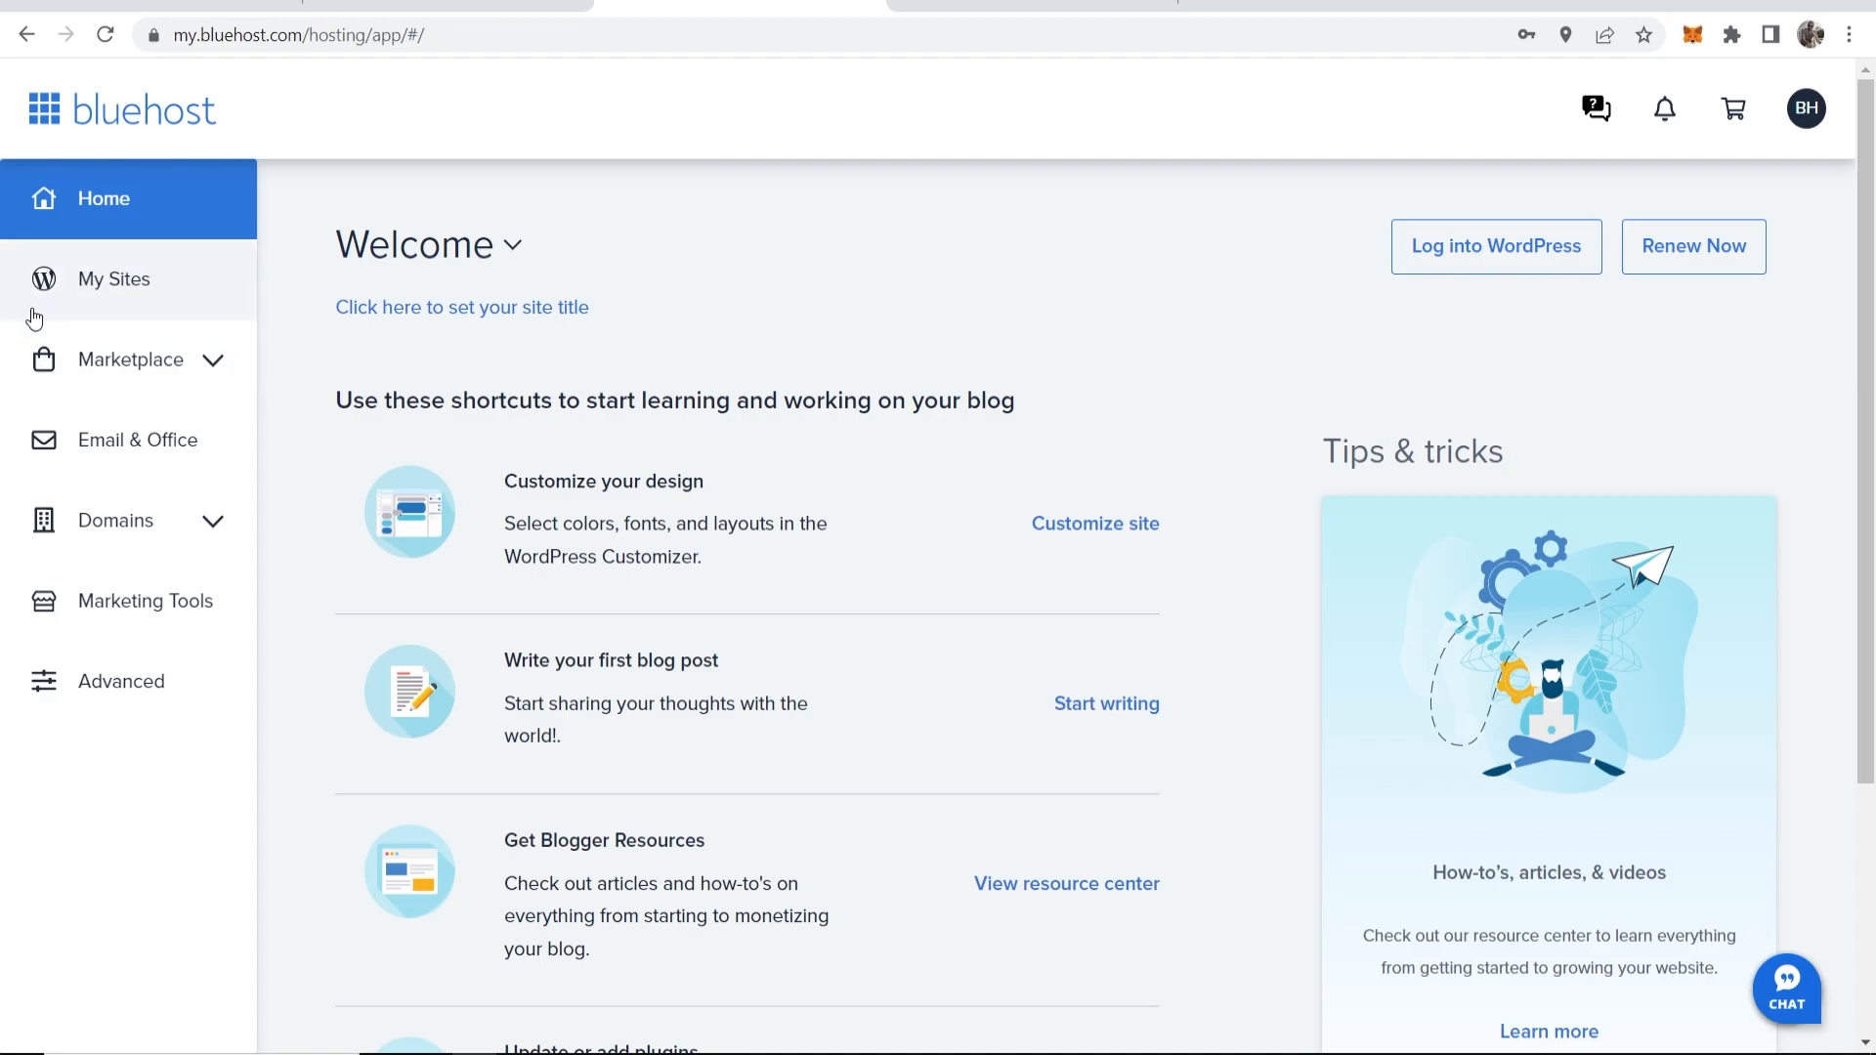
click(102, 280)
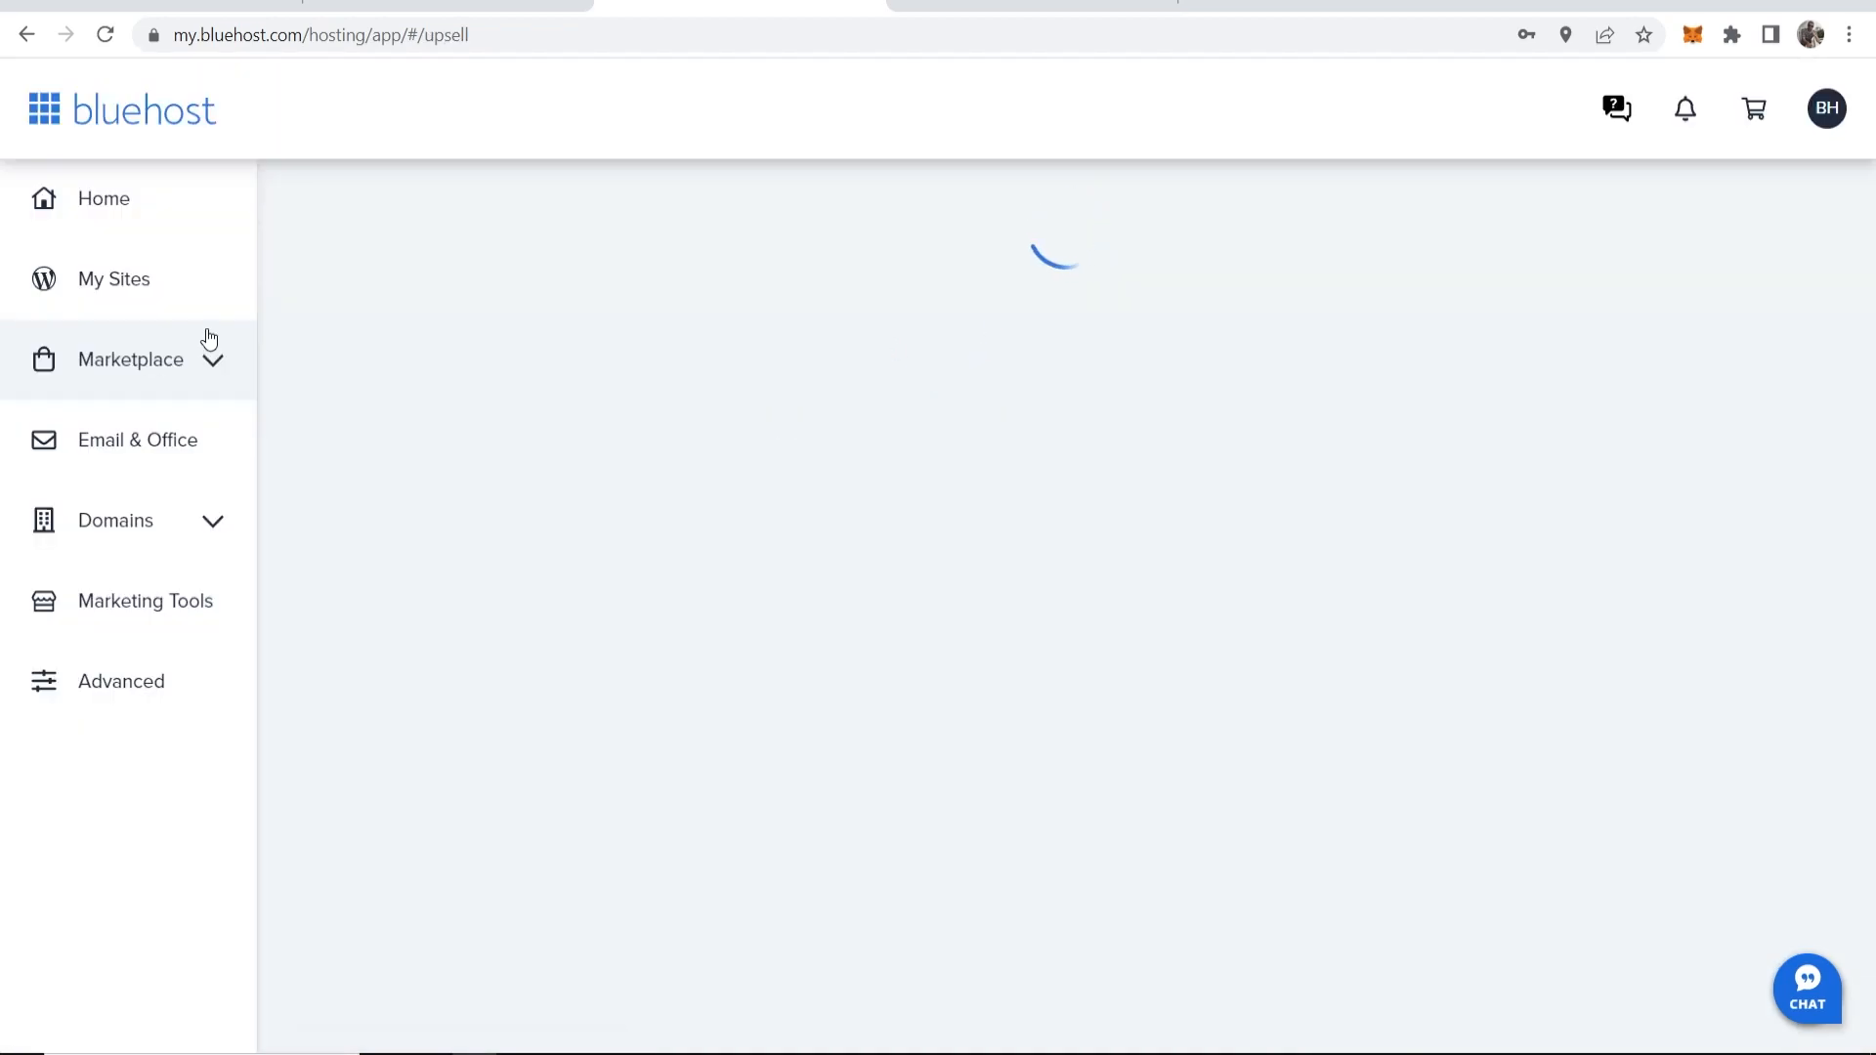
click(432, 694)
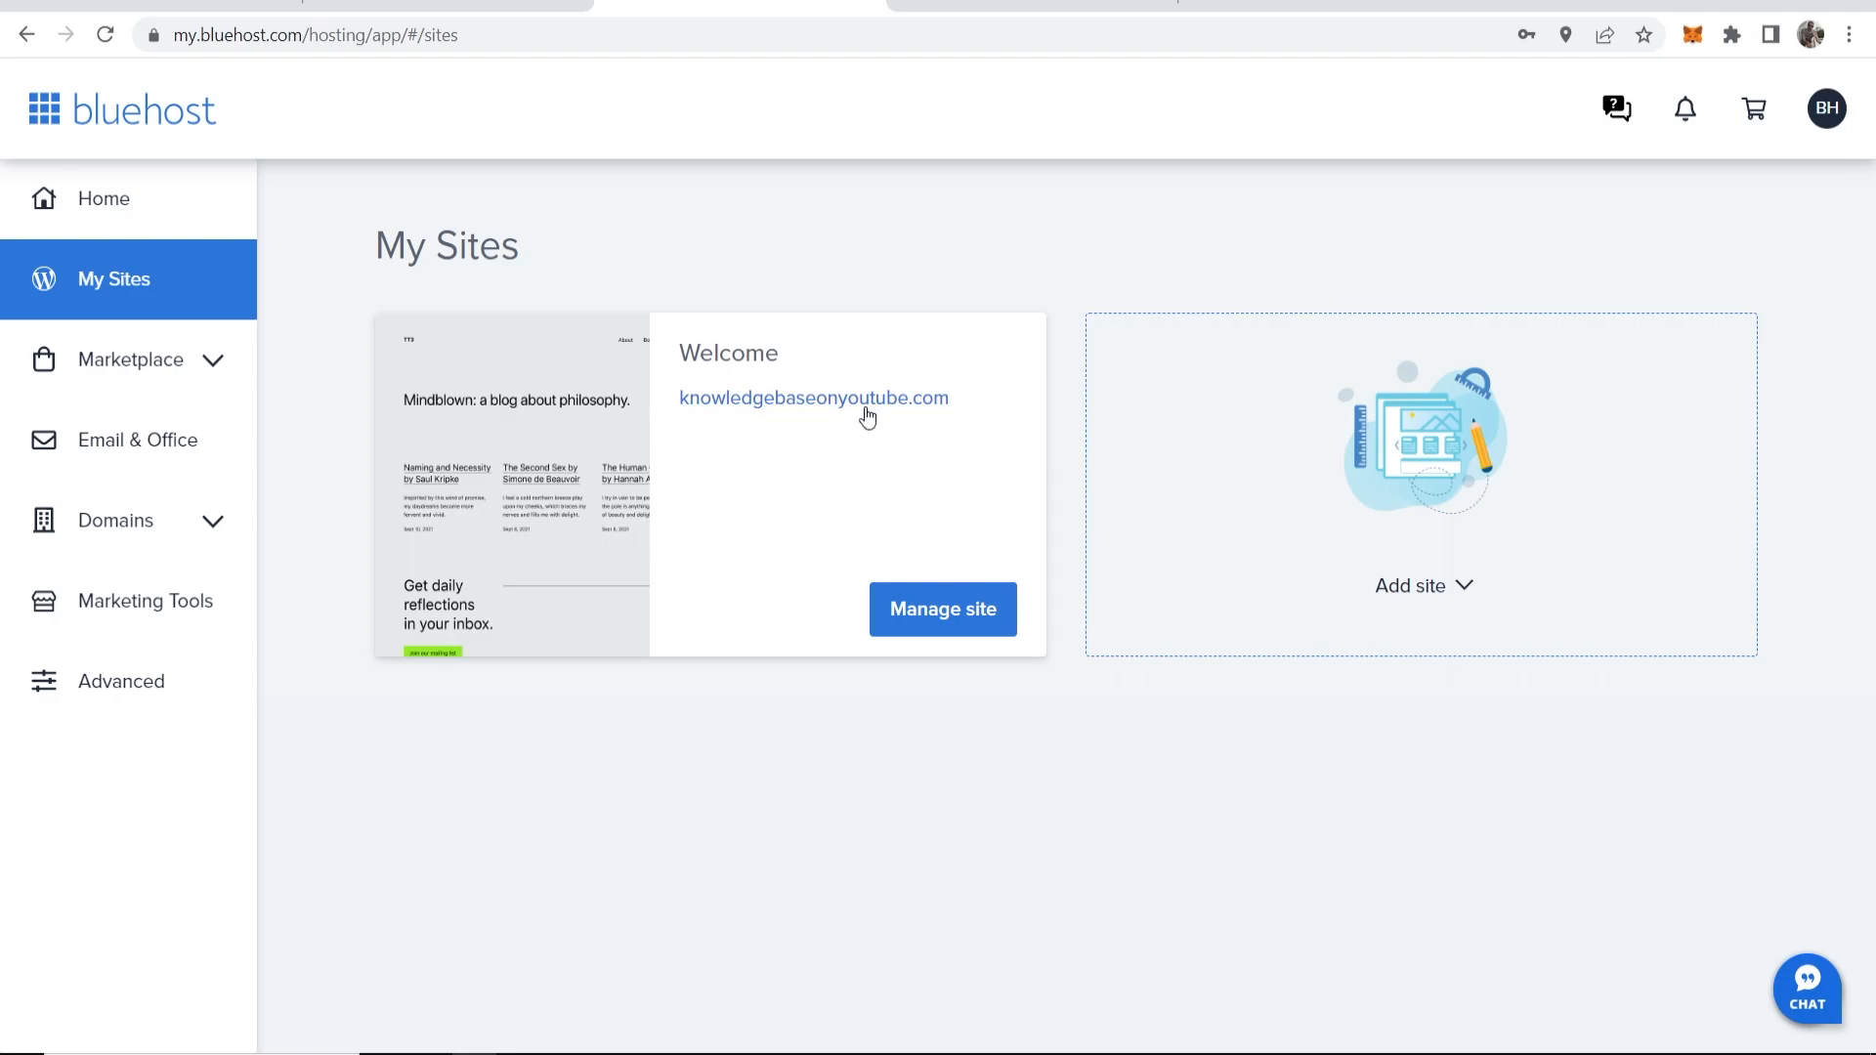
click(950, 607)
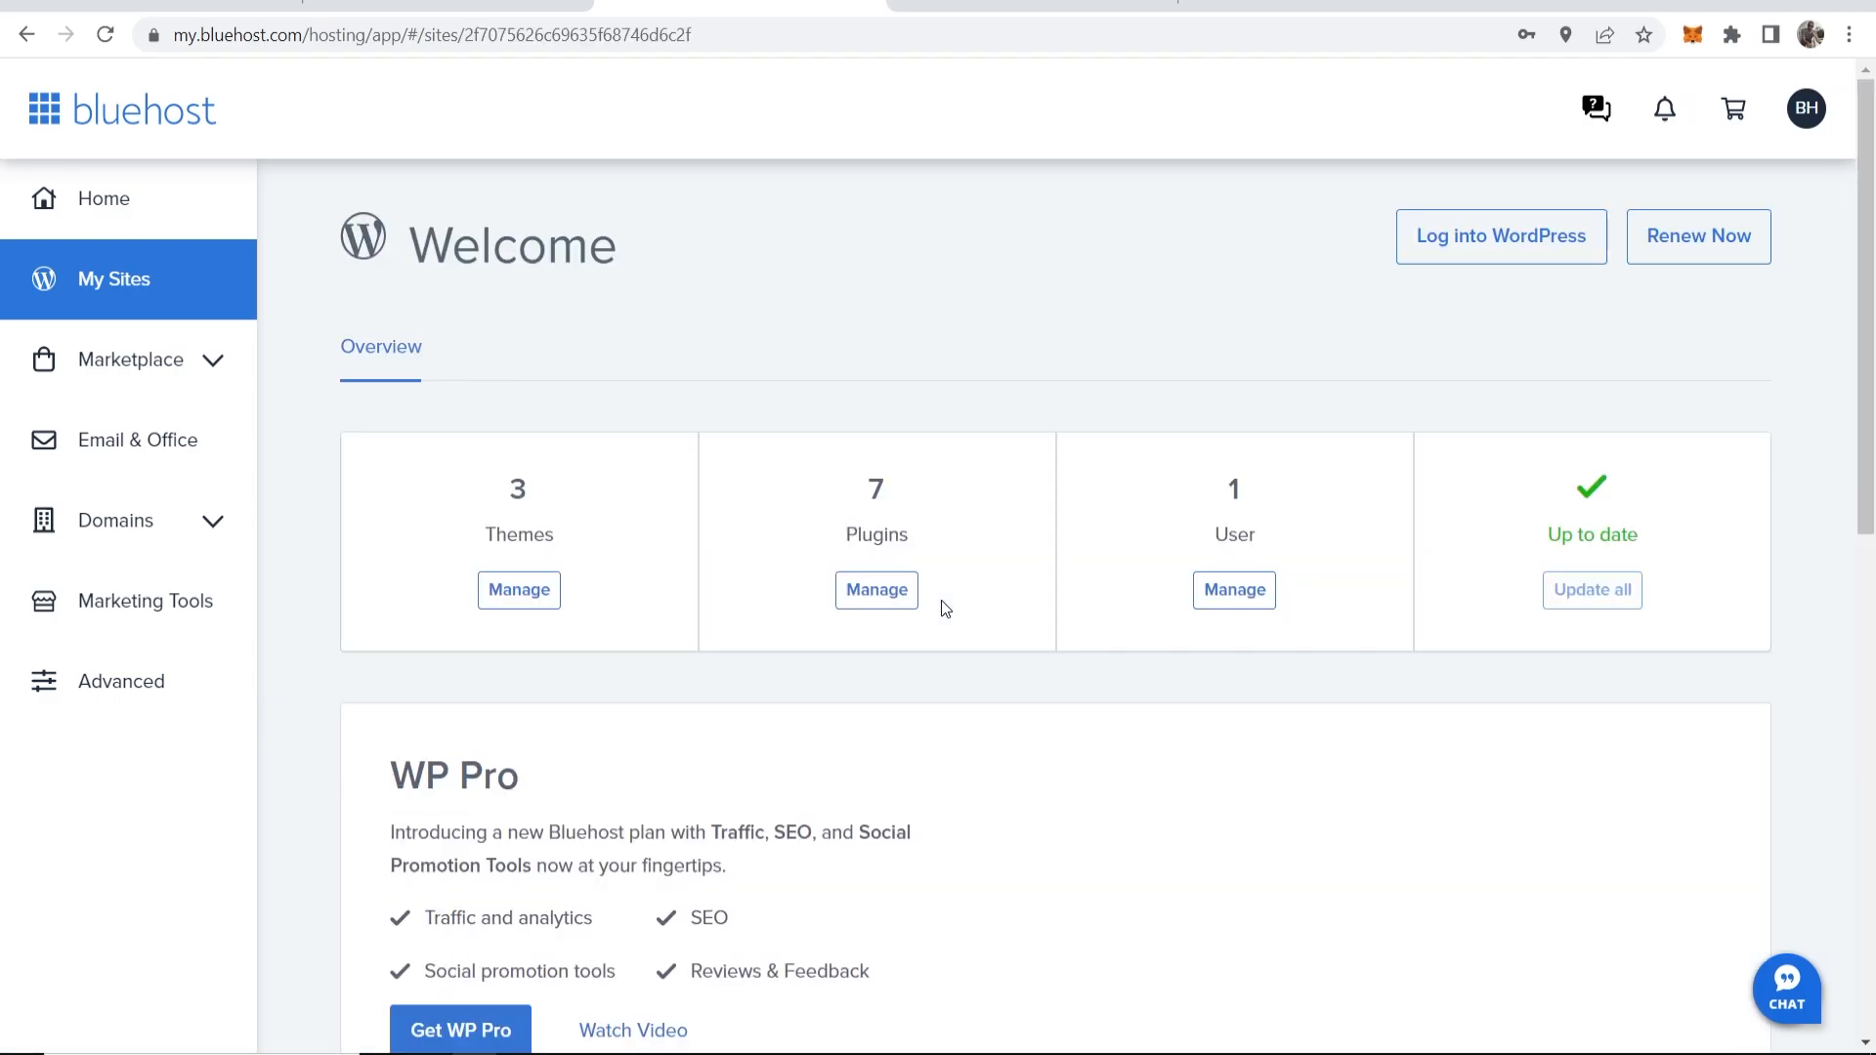
click(1464, 238)
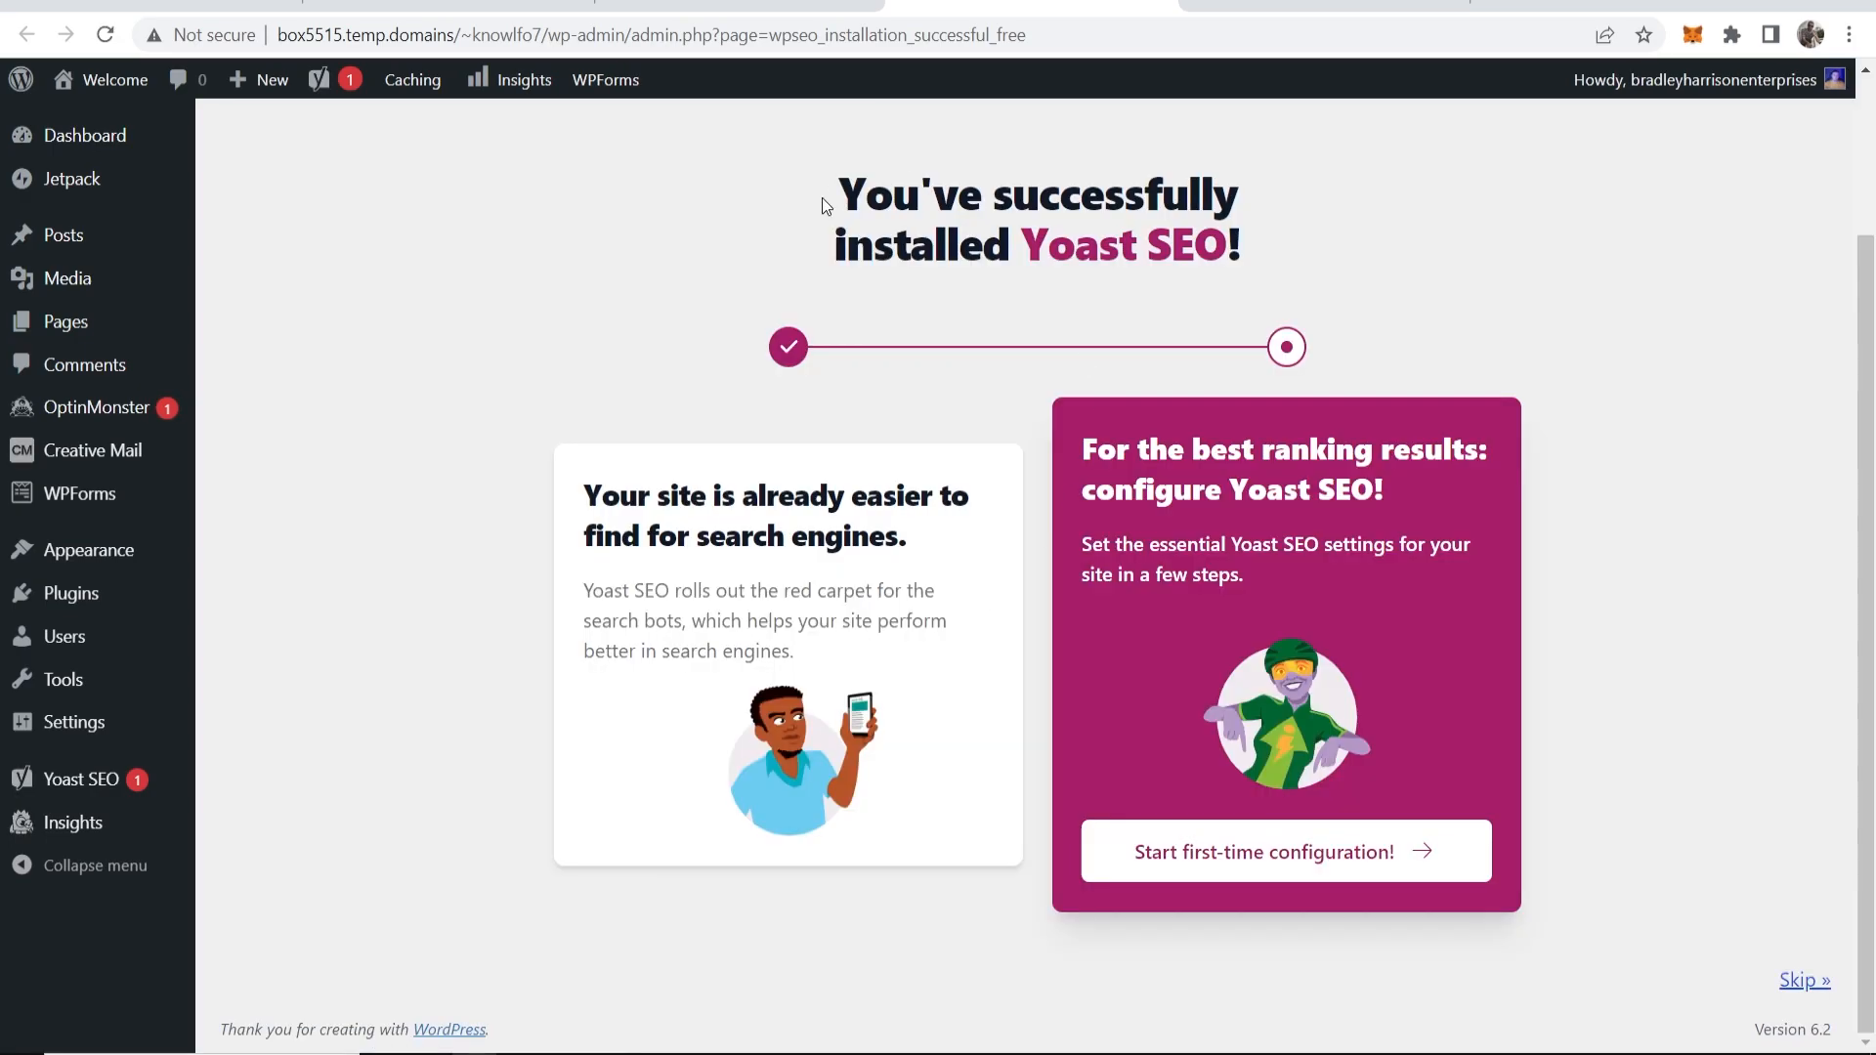
drag(823, 198, 1277, 264)
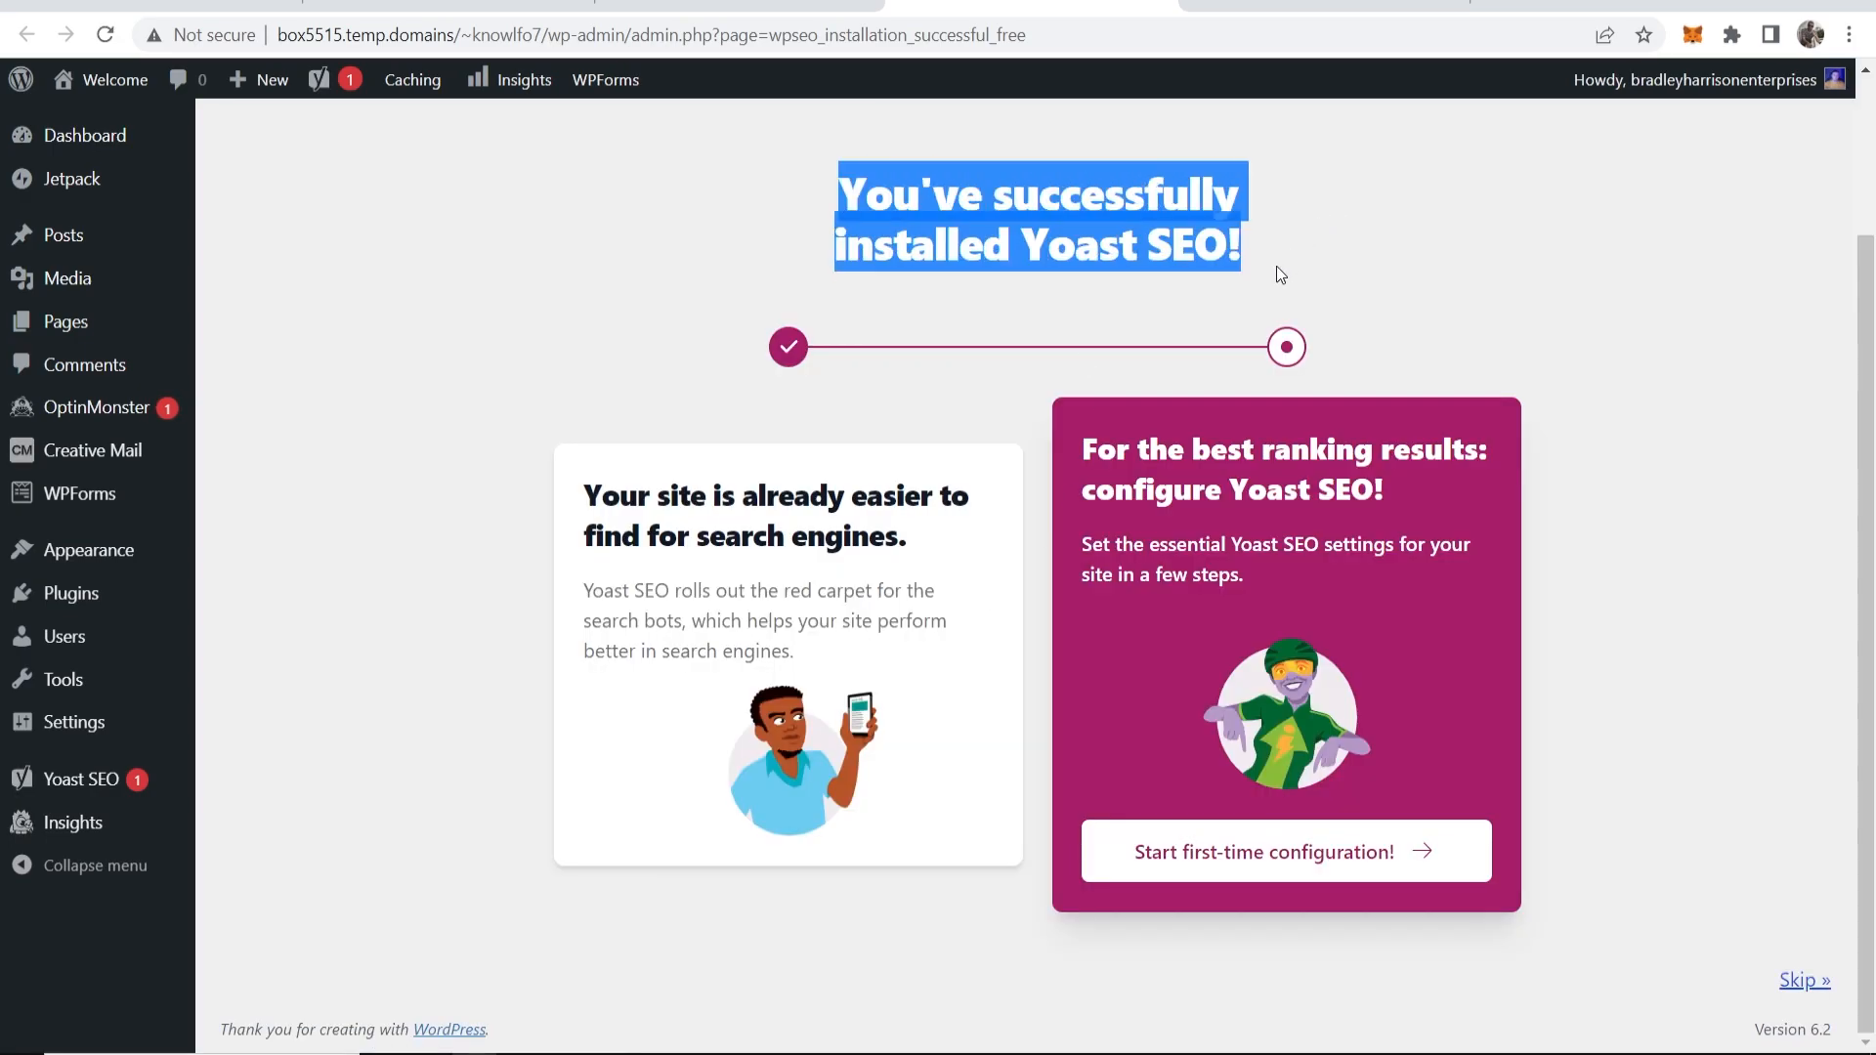
Step: Skip the Yoast SEO first-time configuration and open the live site in a separate browser tab
click(1807, 983)
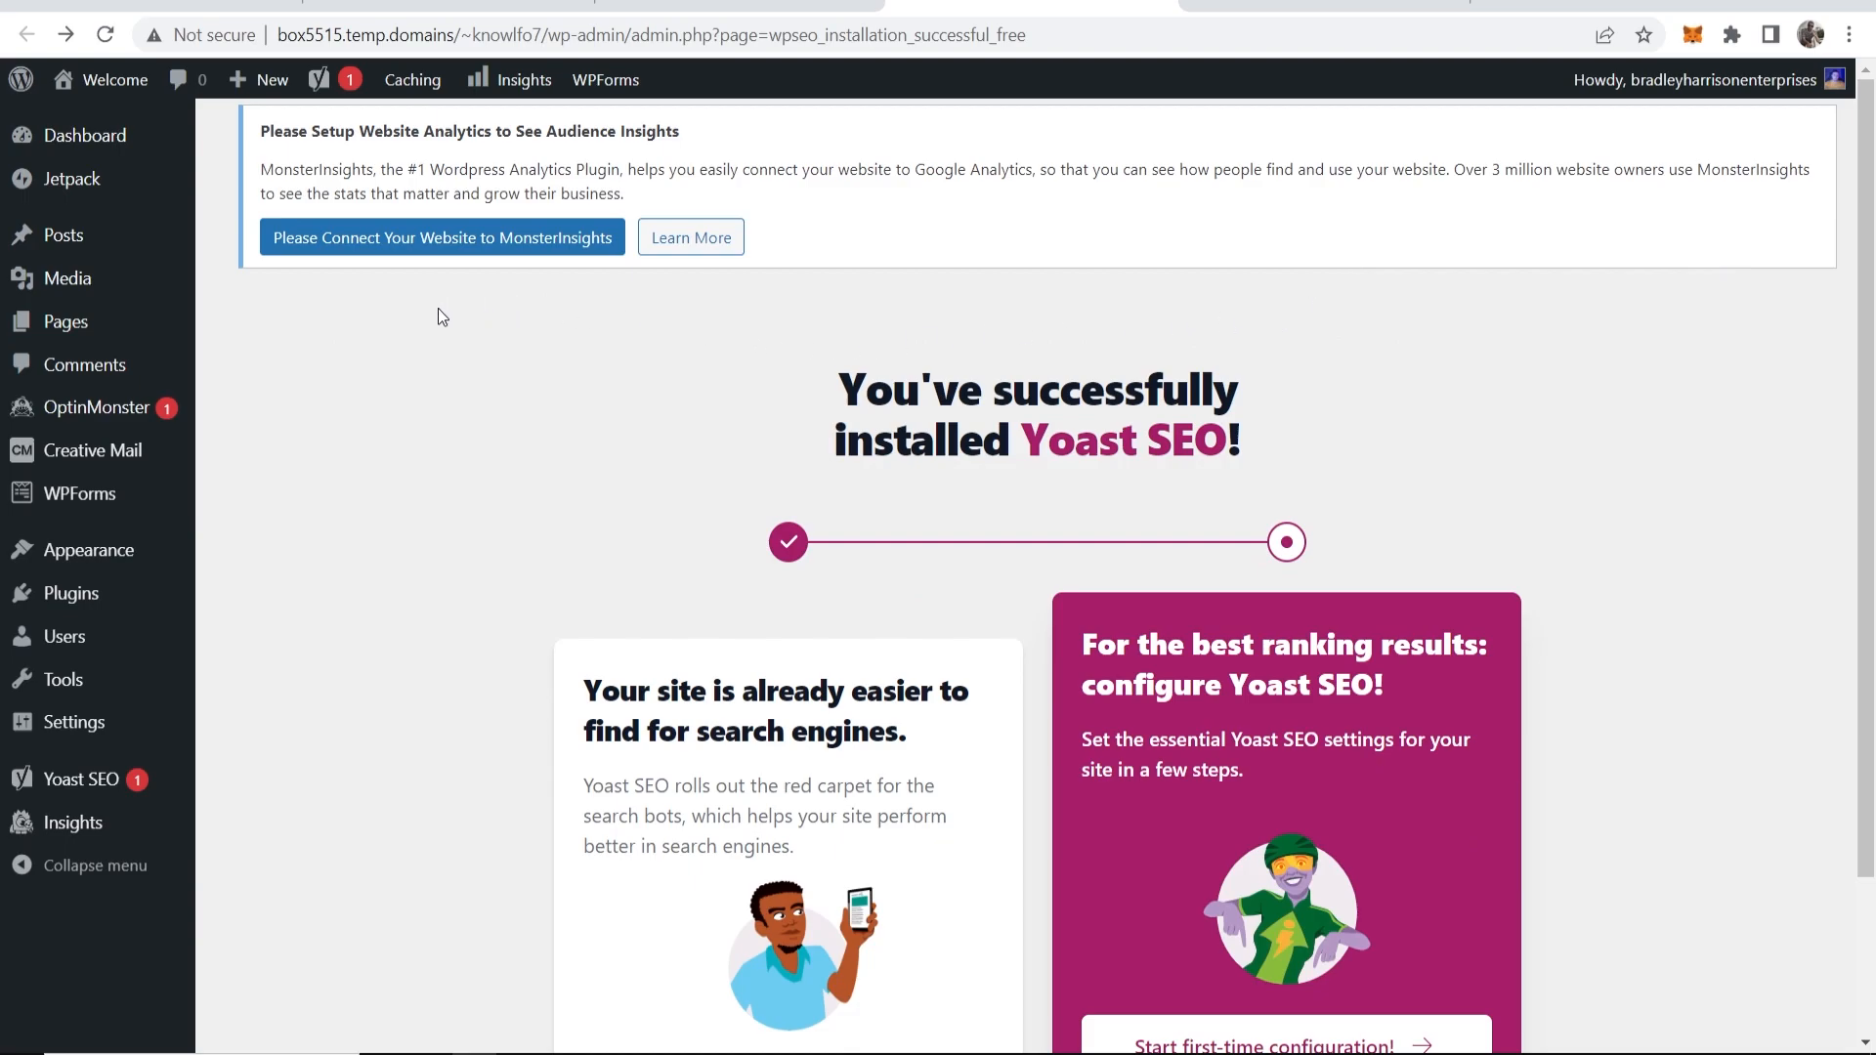
mouse_move(106, 86)
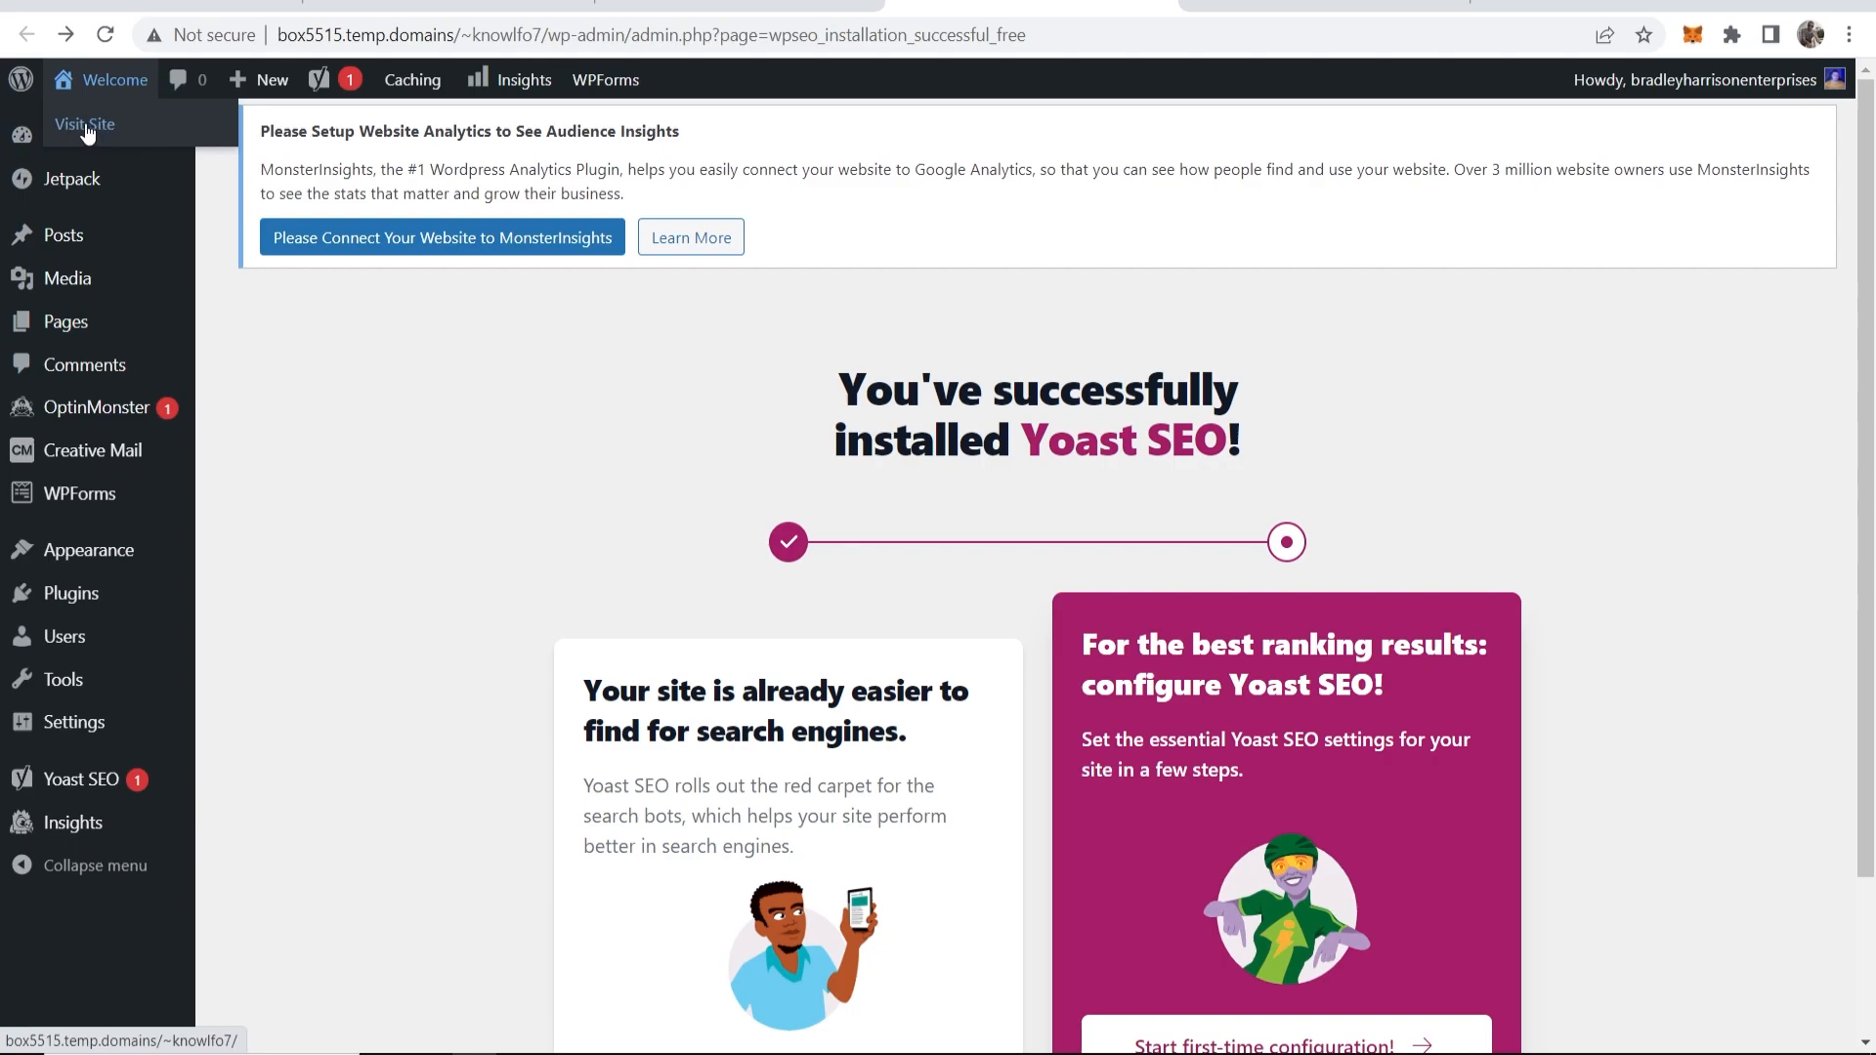
right_click(87, 132)
click(137, 141)
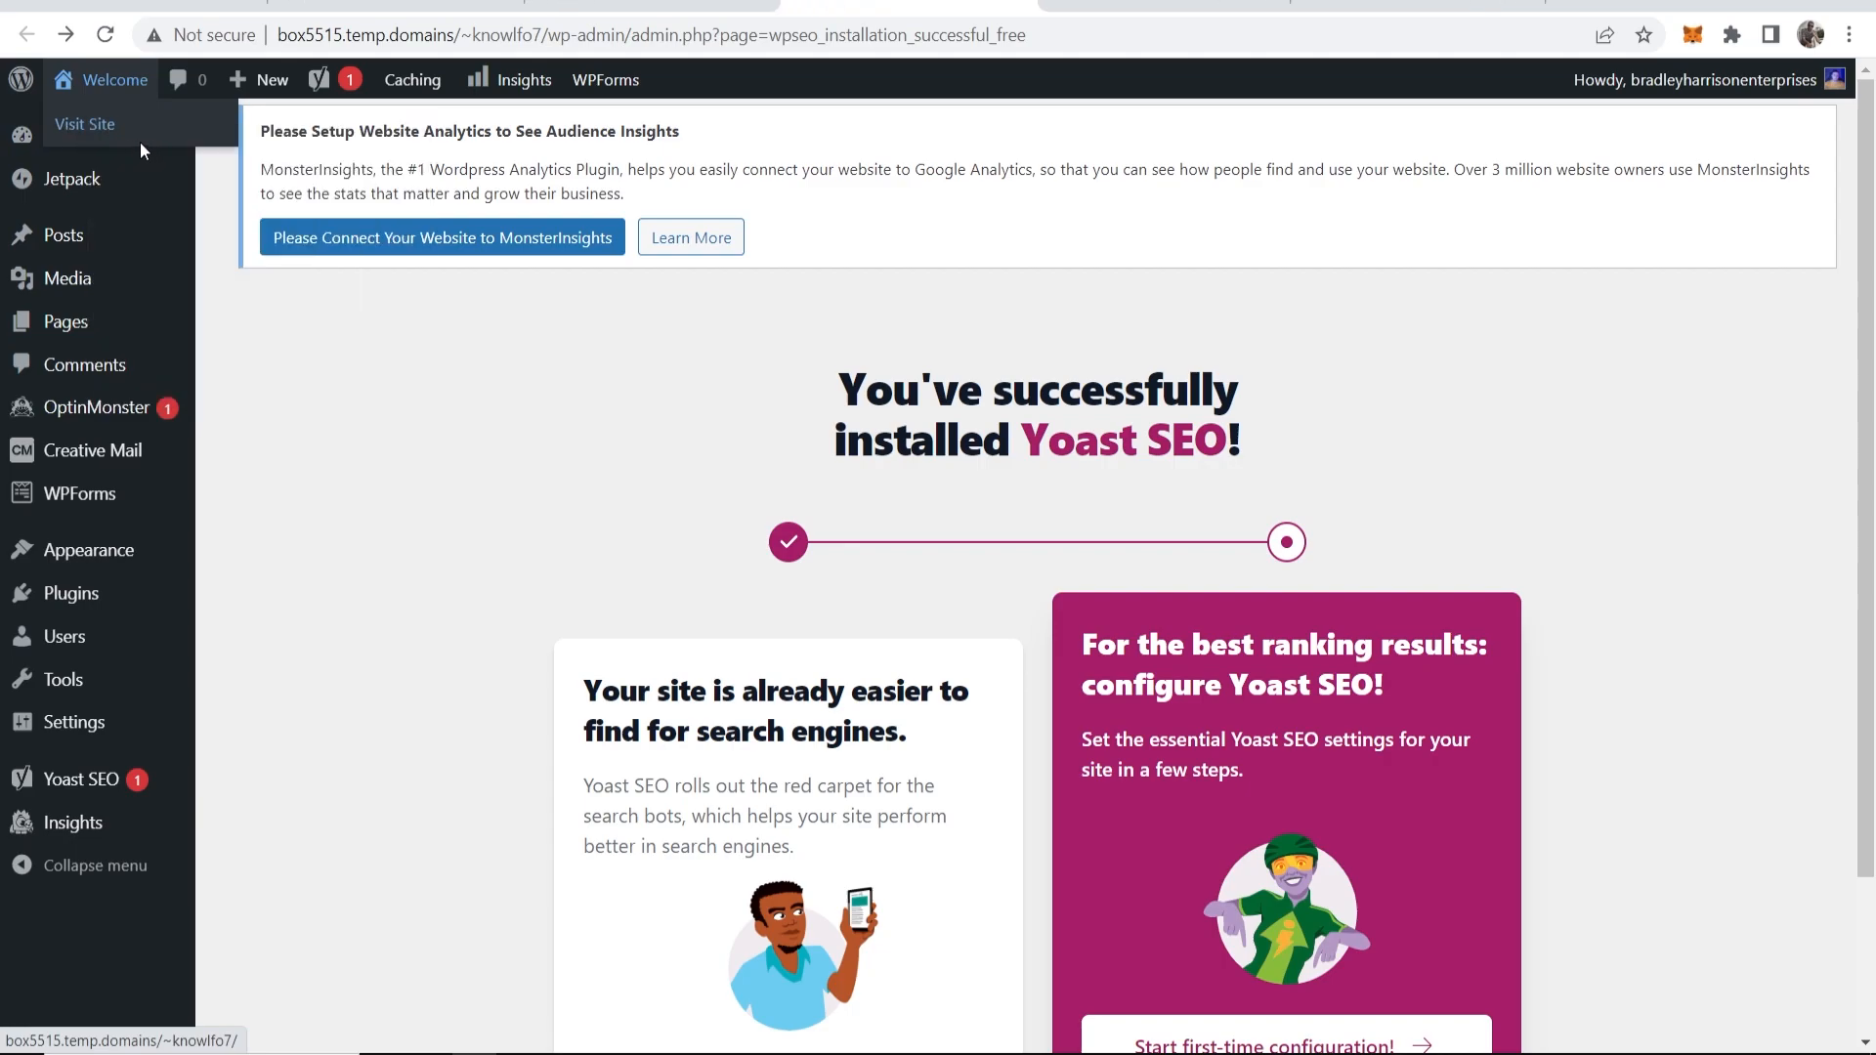
click(1163, 8)
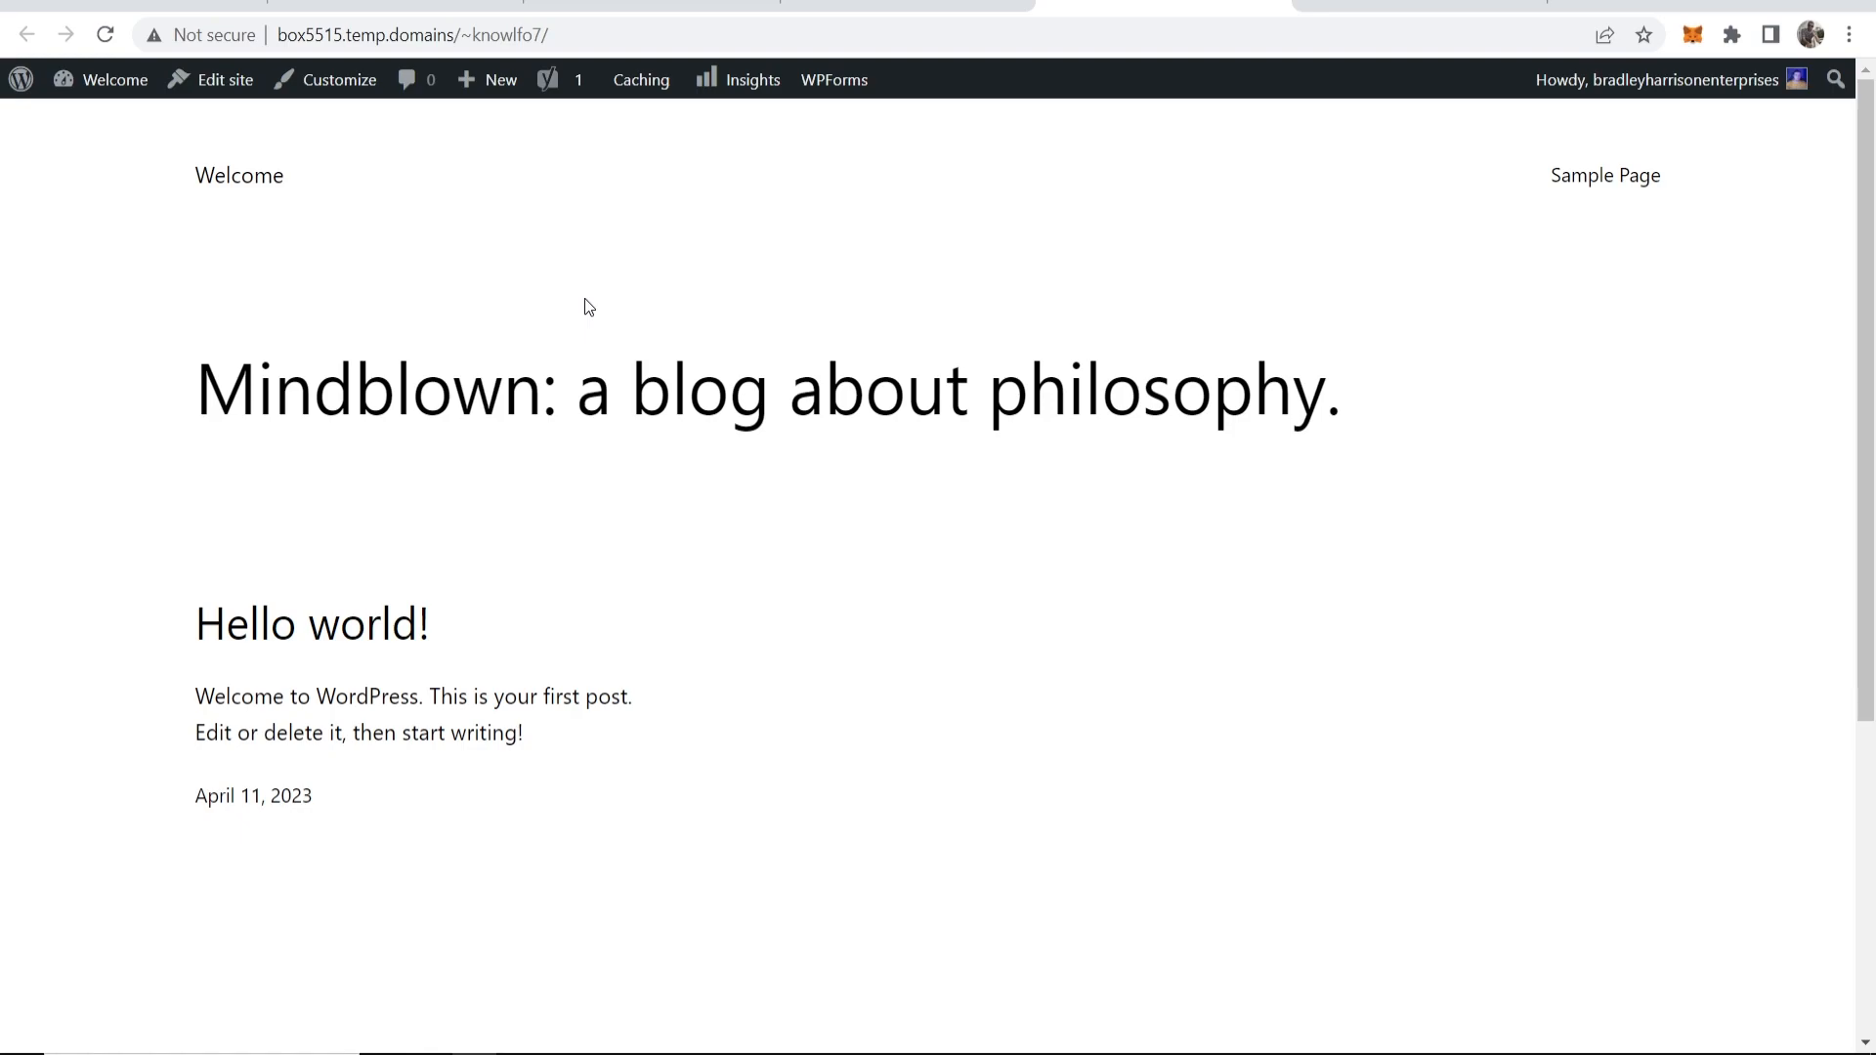
Step: Return to the WordPress dashboard and open the list of installed themes
click(907, 6)
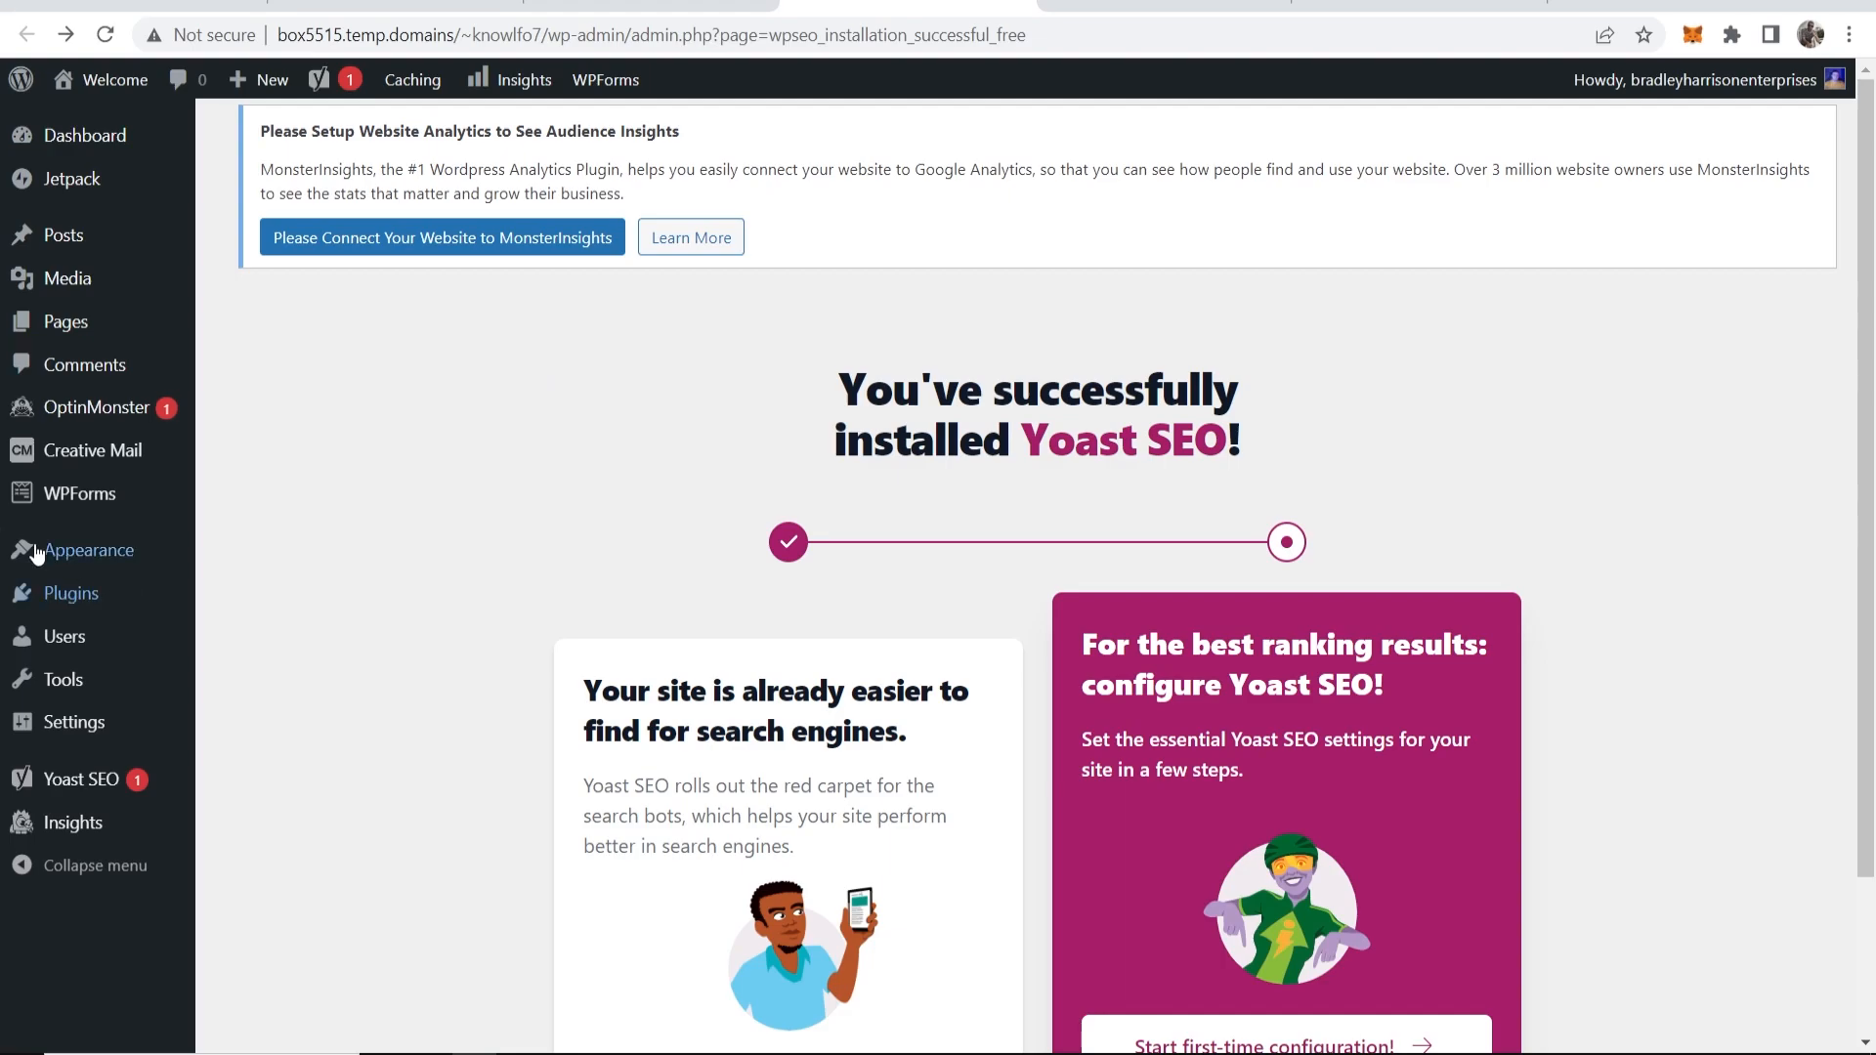
mouse_move(58, 550)
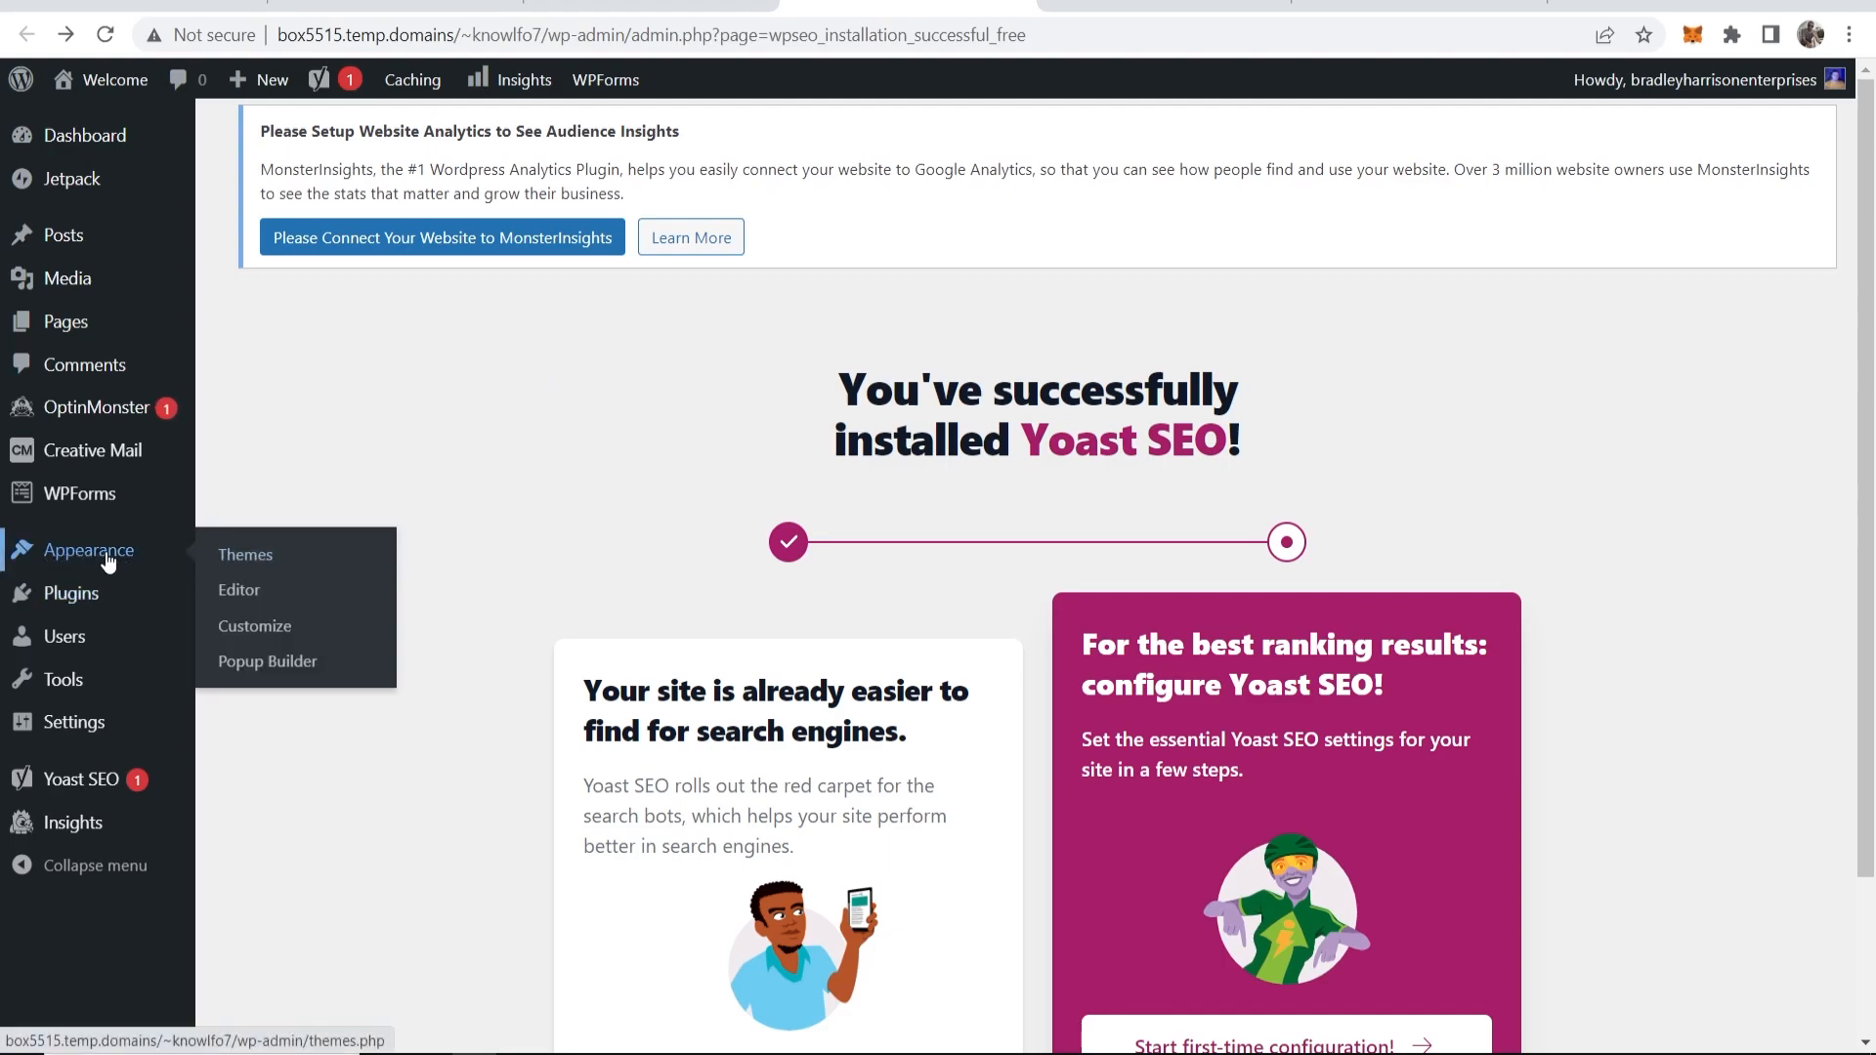
click(252, 564)
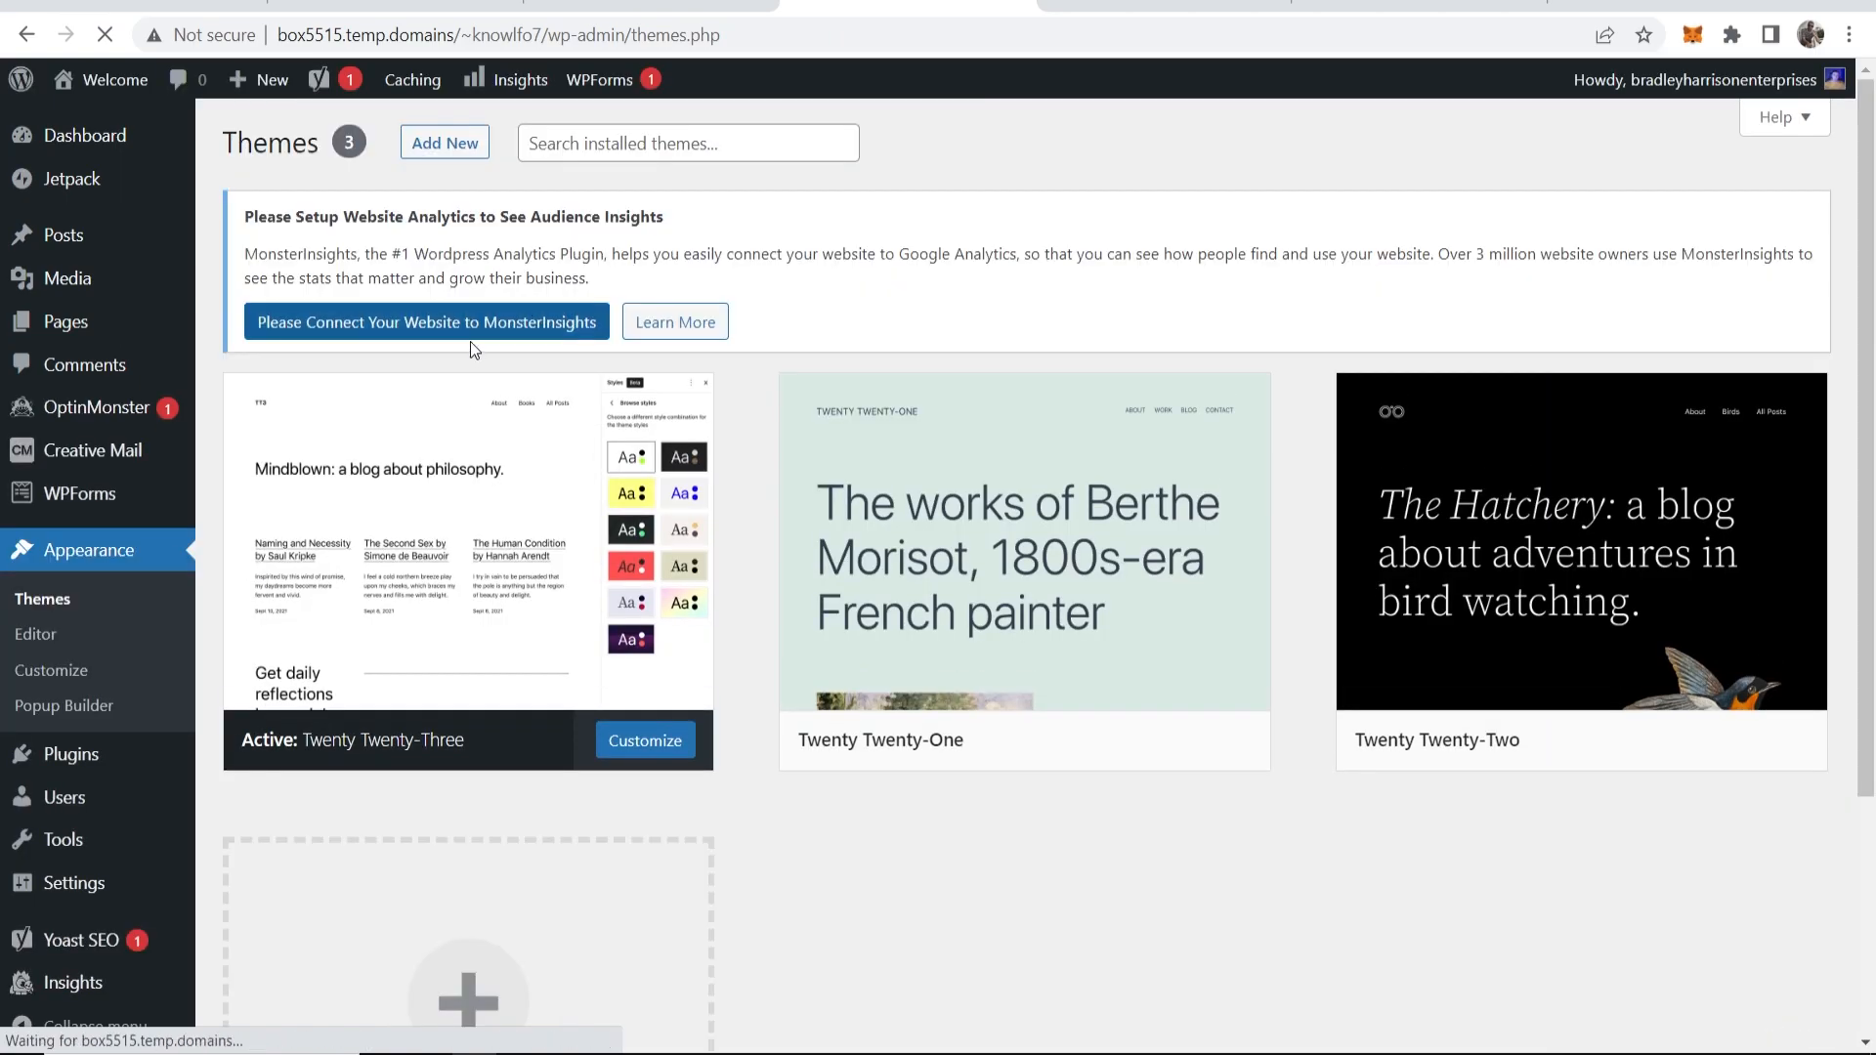
scroll(489, 293, down, 3)
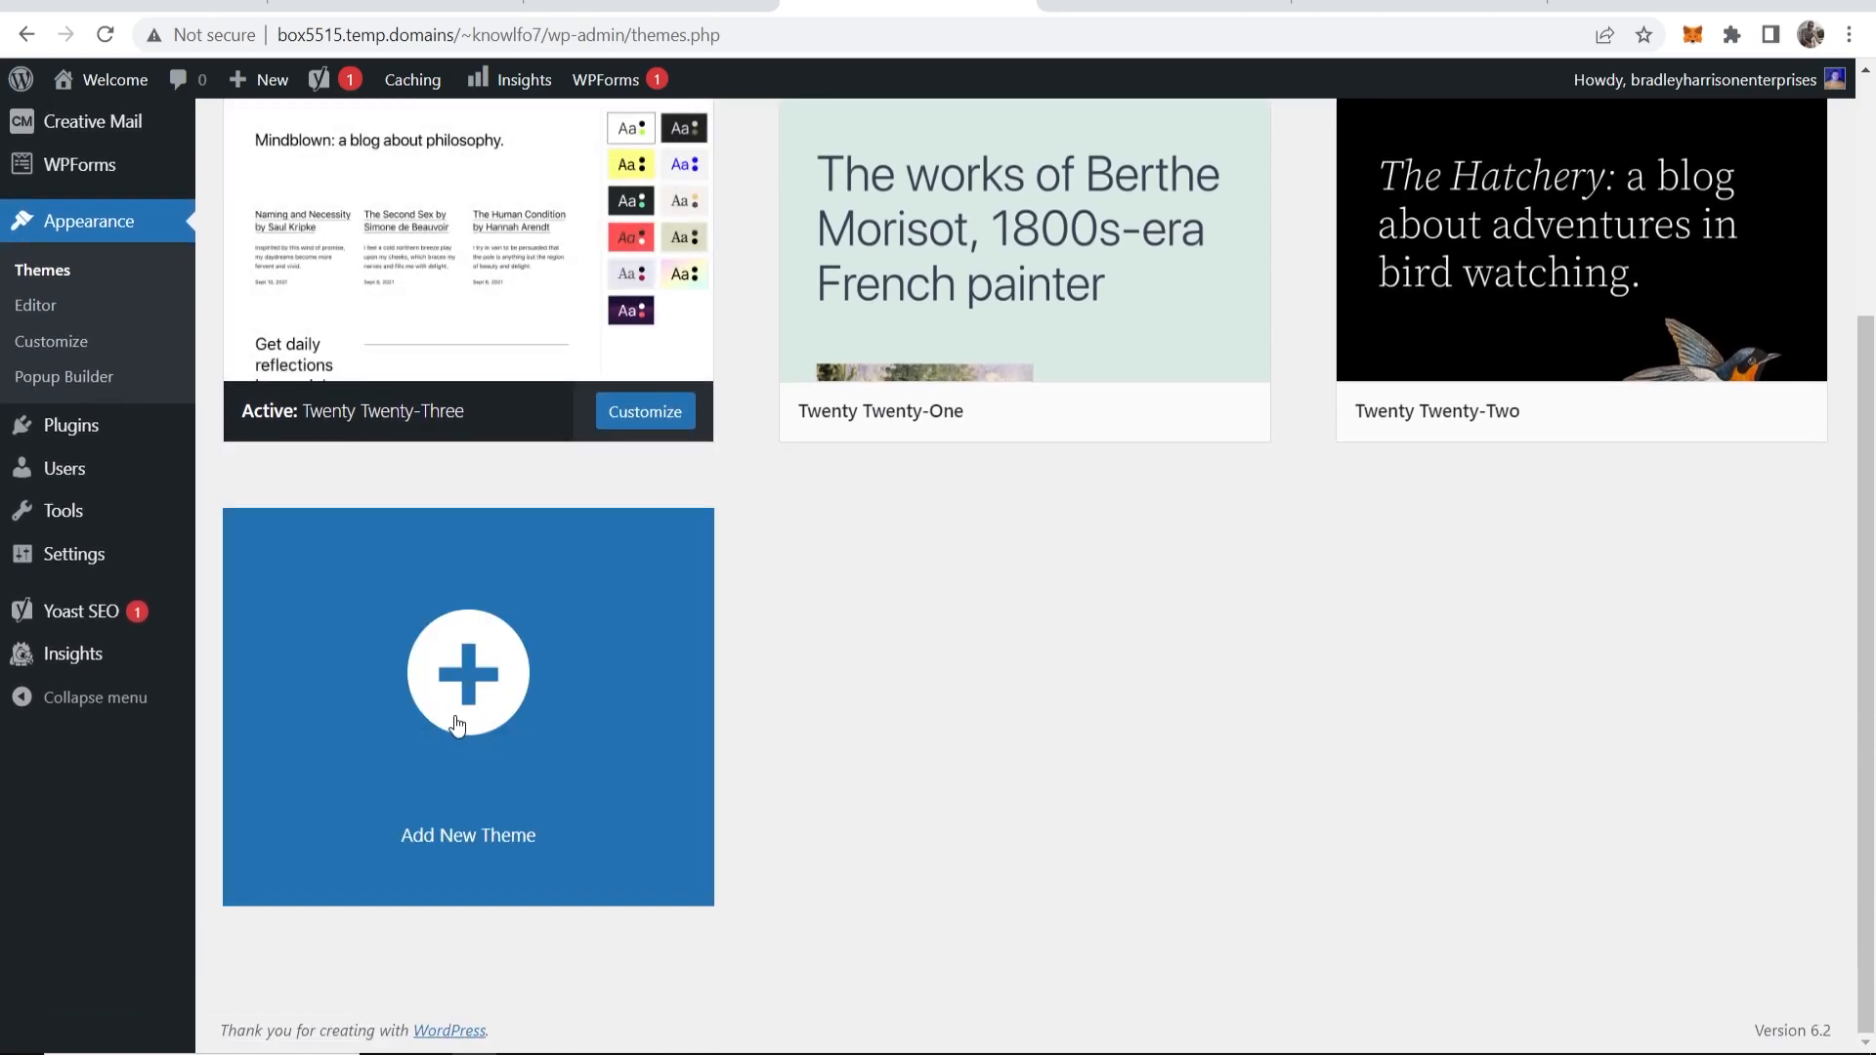
scroll(462, 709, up, 3)
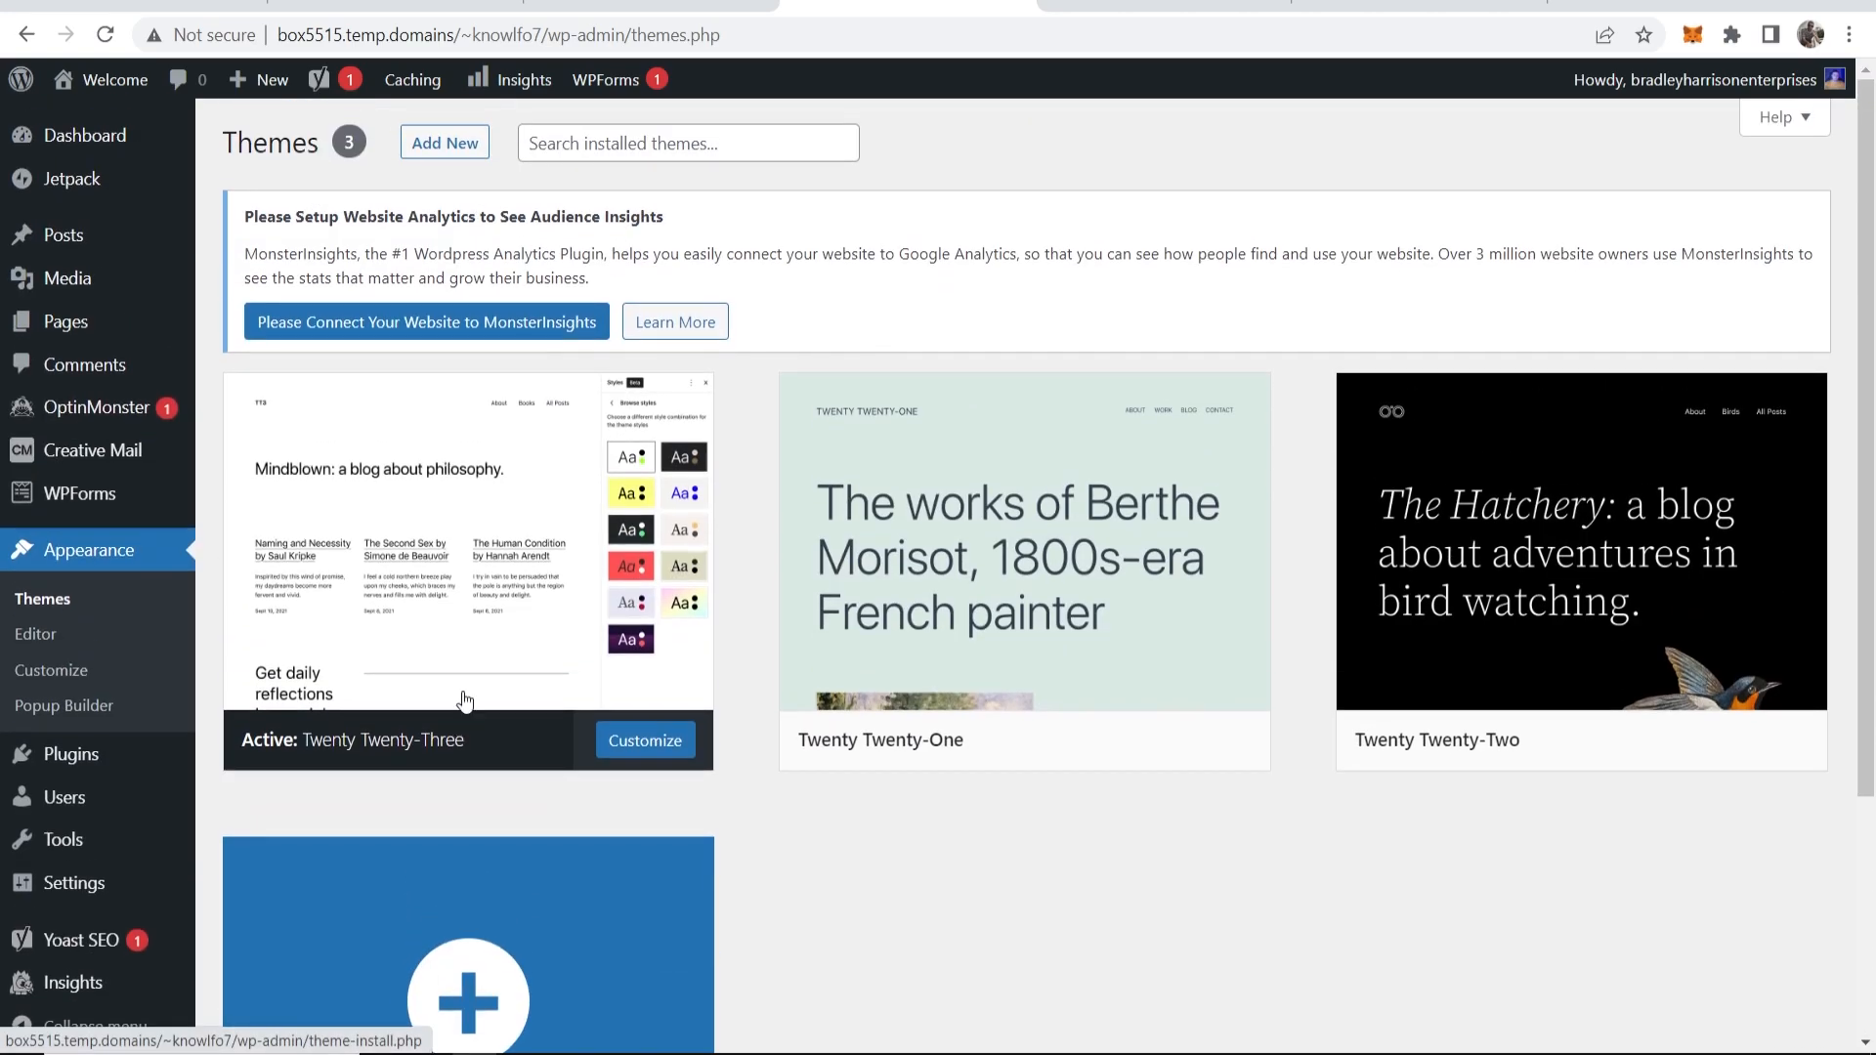
Step: Open the page for adding new themes and browse the popular and latest ones
click(450, 144)
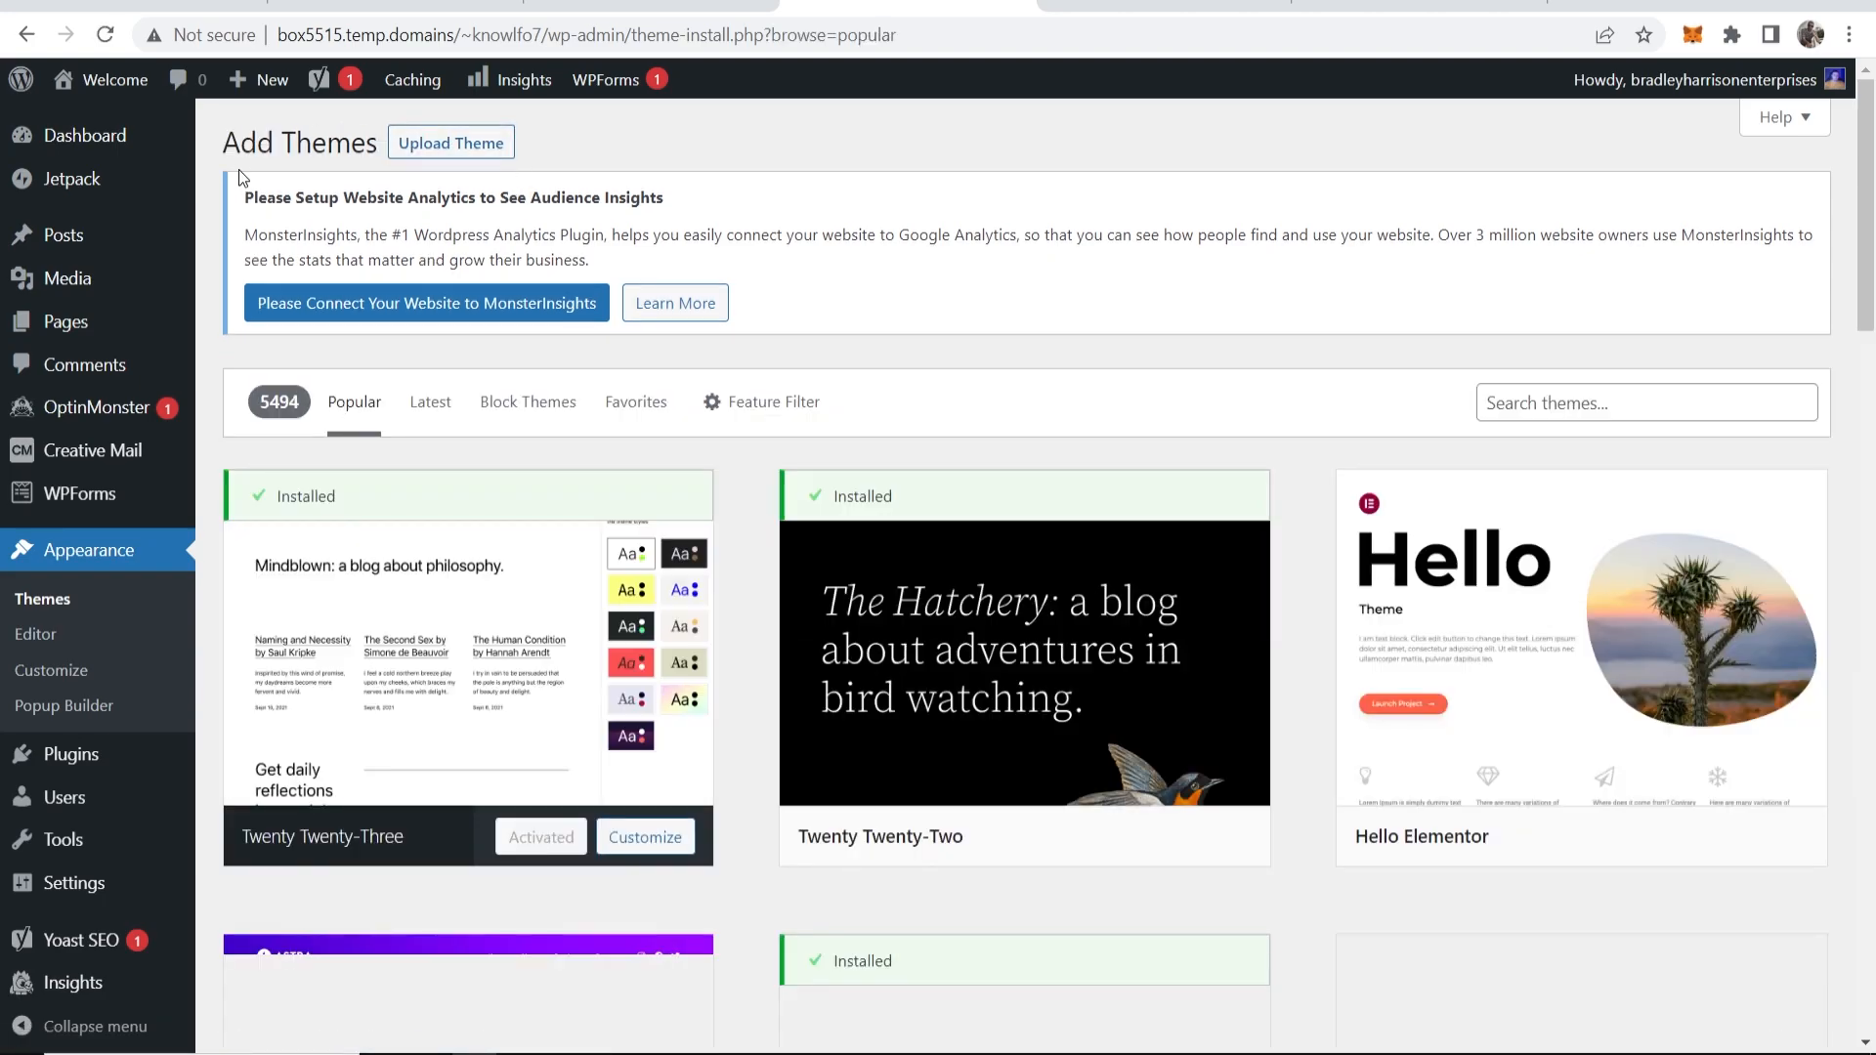
scroll(390, 333, down, 3)
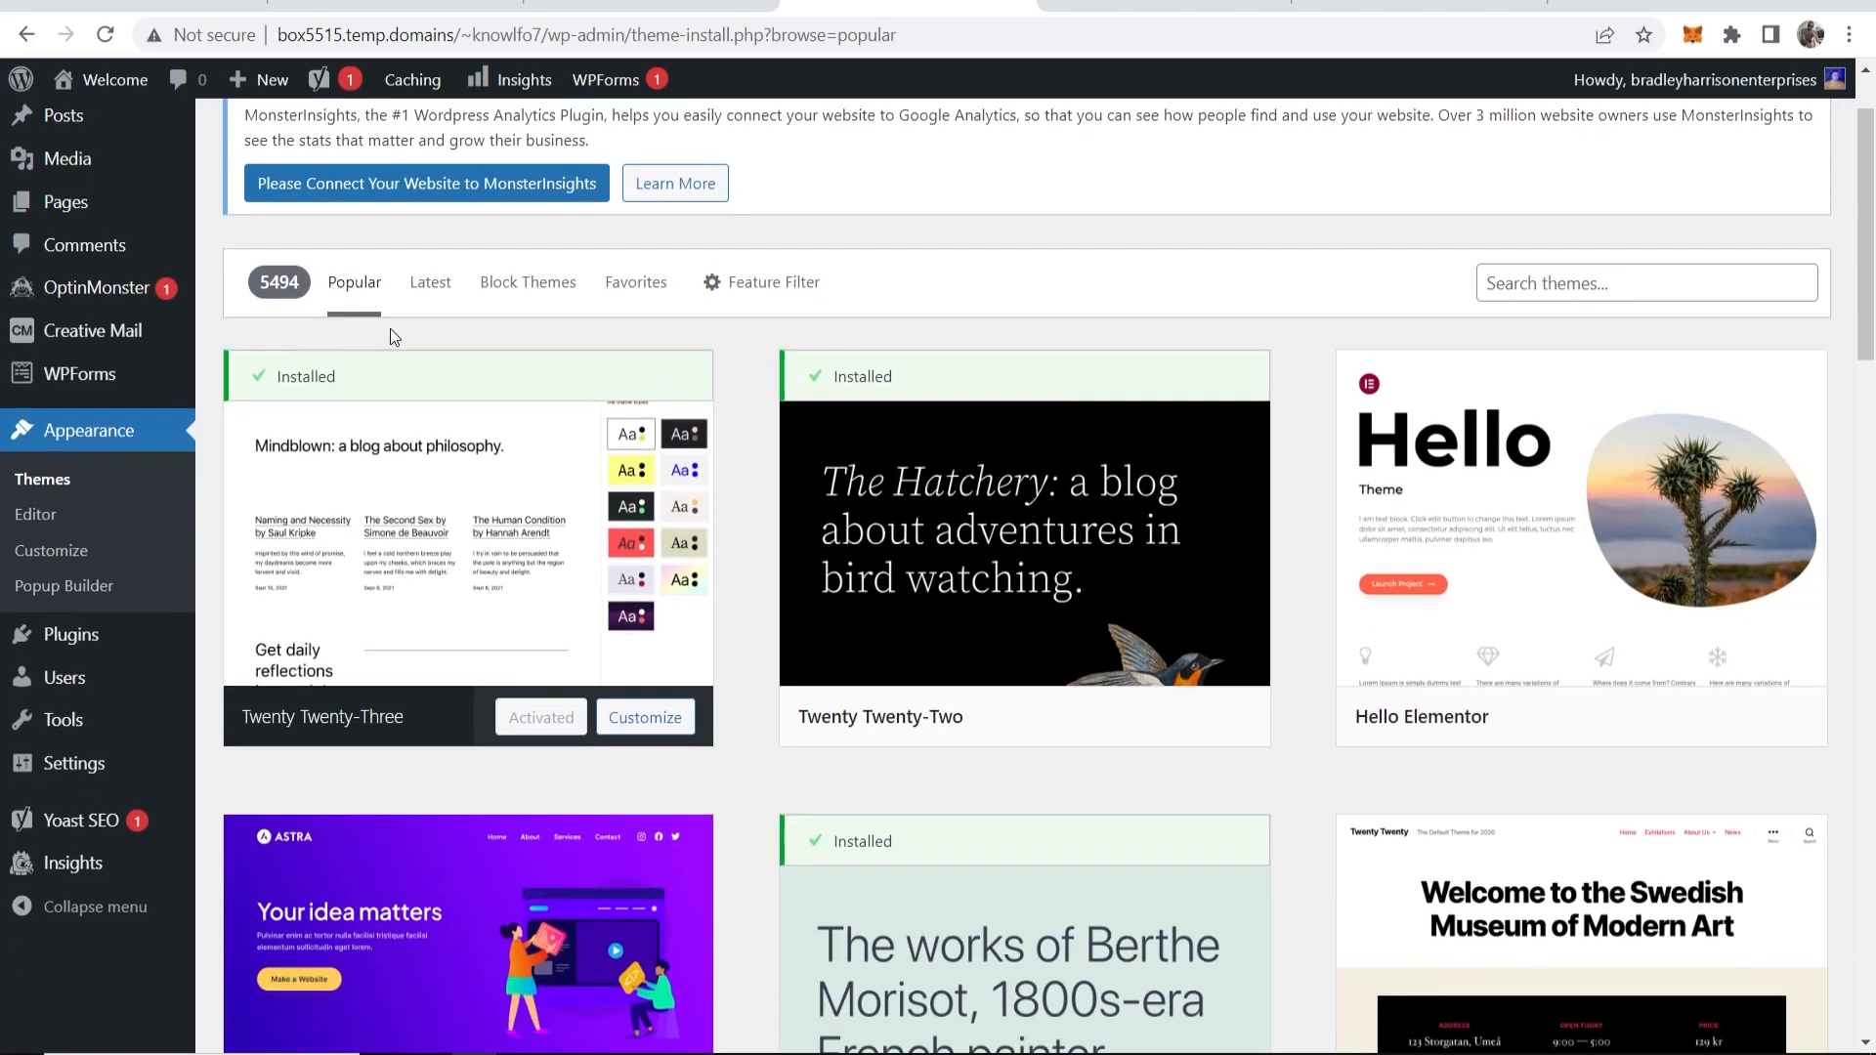
scroll(339, 252, up, 2)
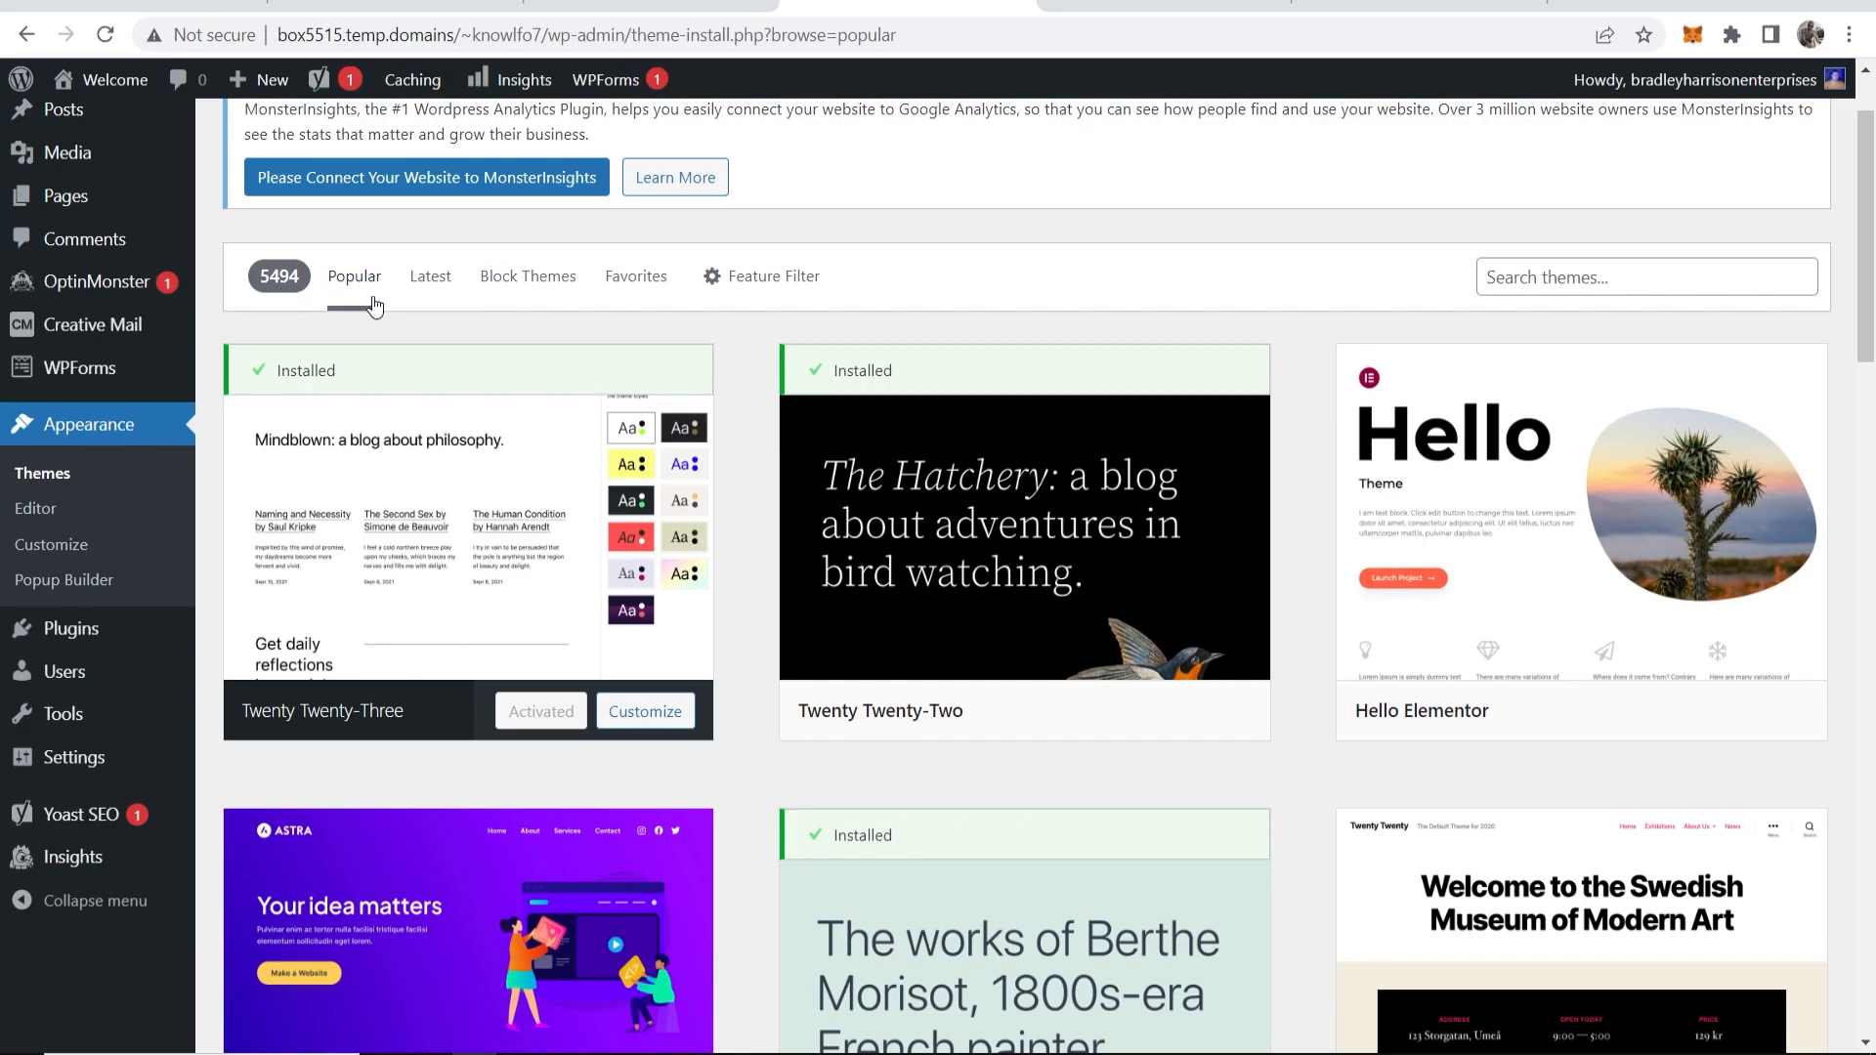
click(436, 279)
scroll(538, 479, down, 2)
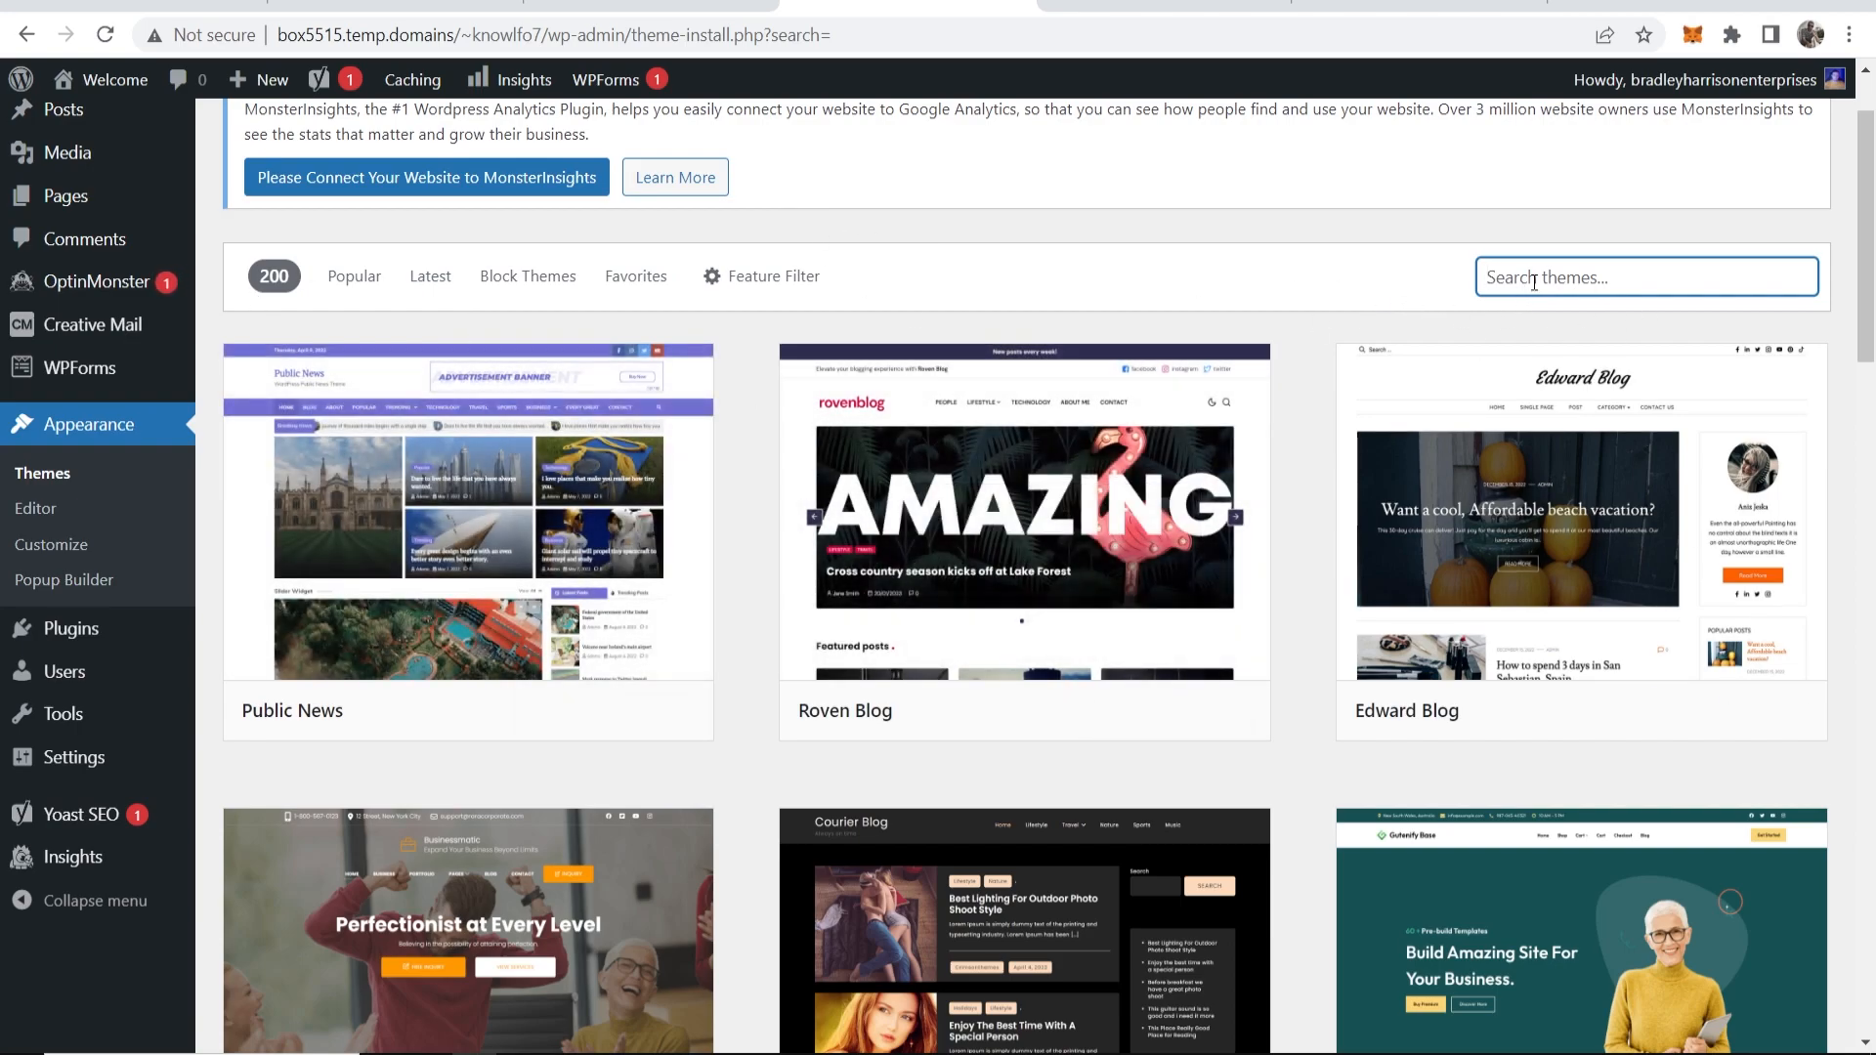
Step: Search the theme directory for blogus and install the Blogus theme
text(blogus)
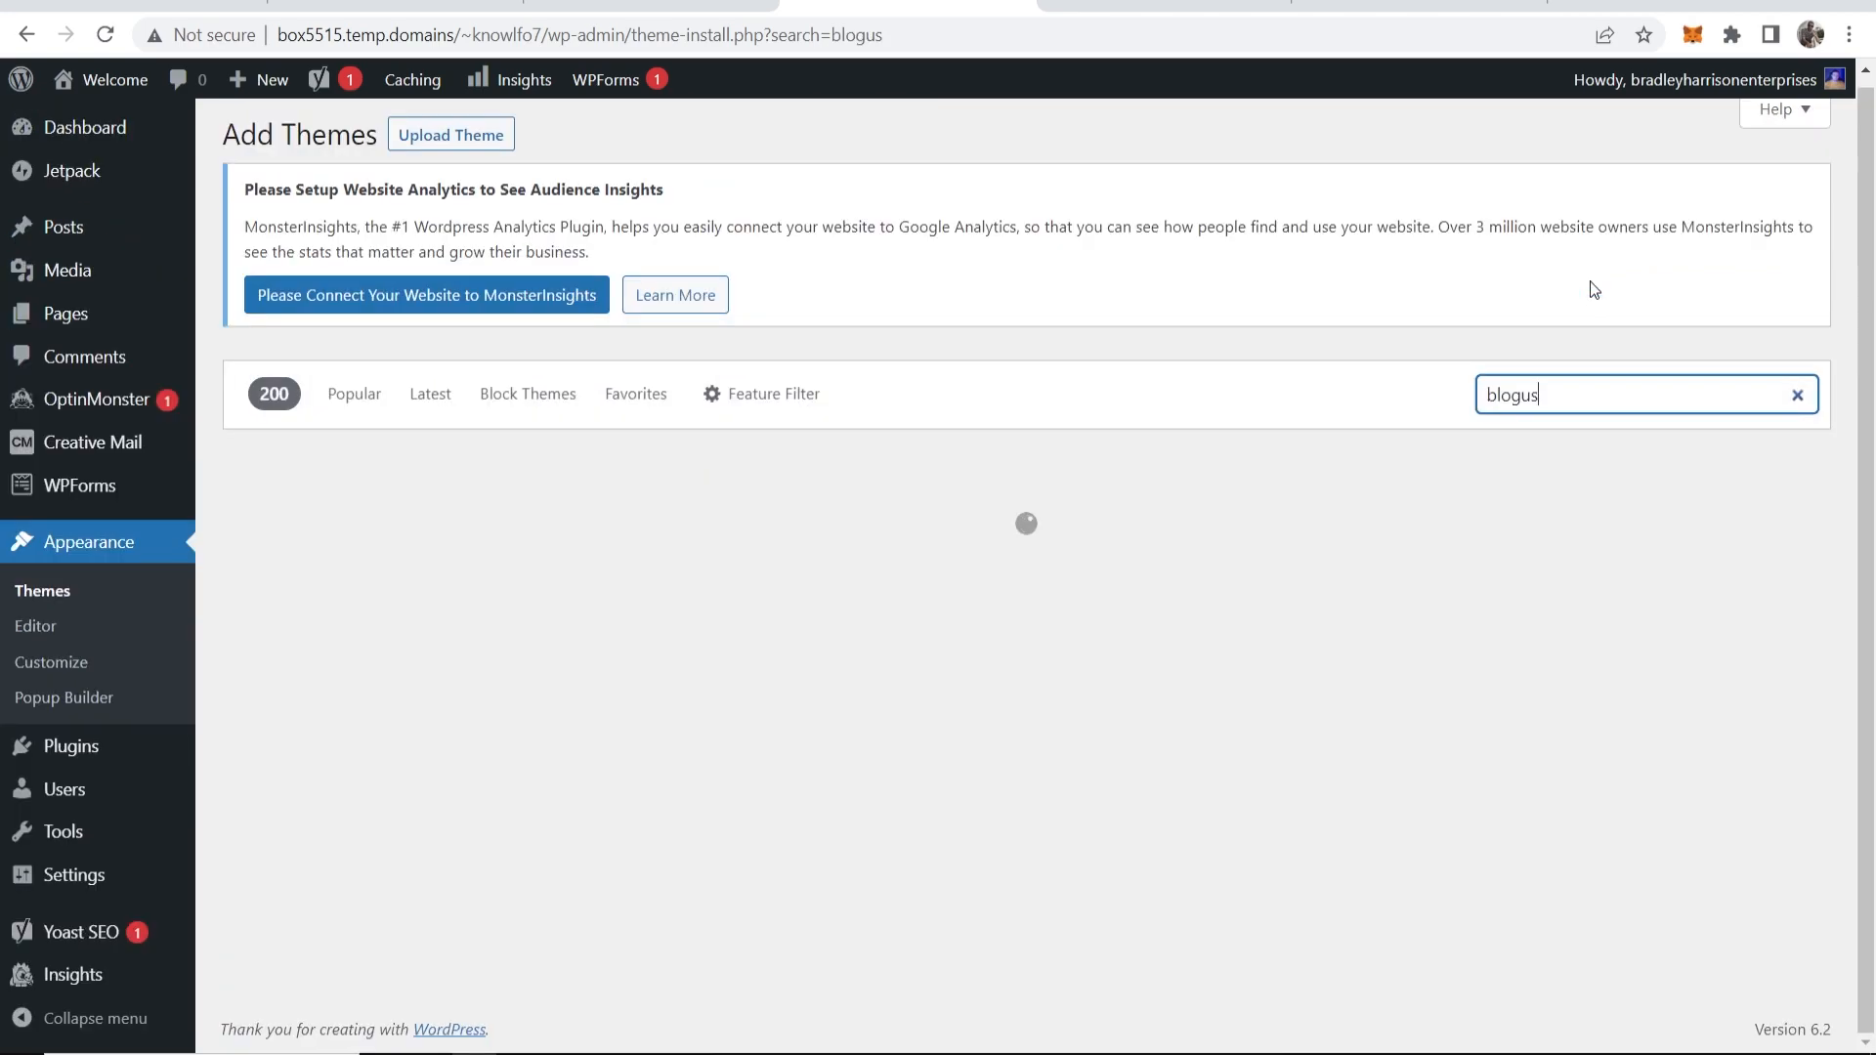
scroll(1131, 314, down, 2)
mouse_move(511, 407)
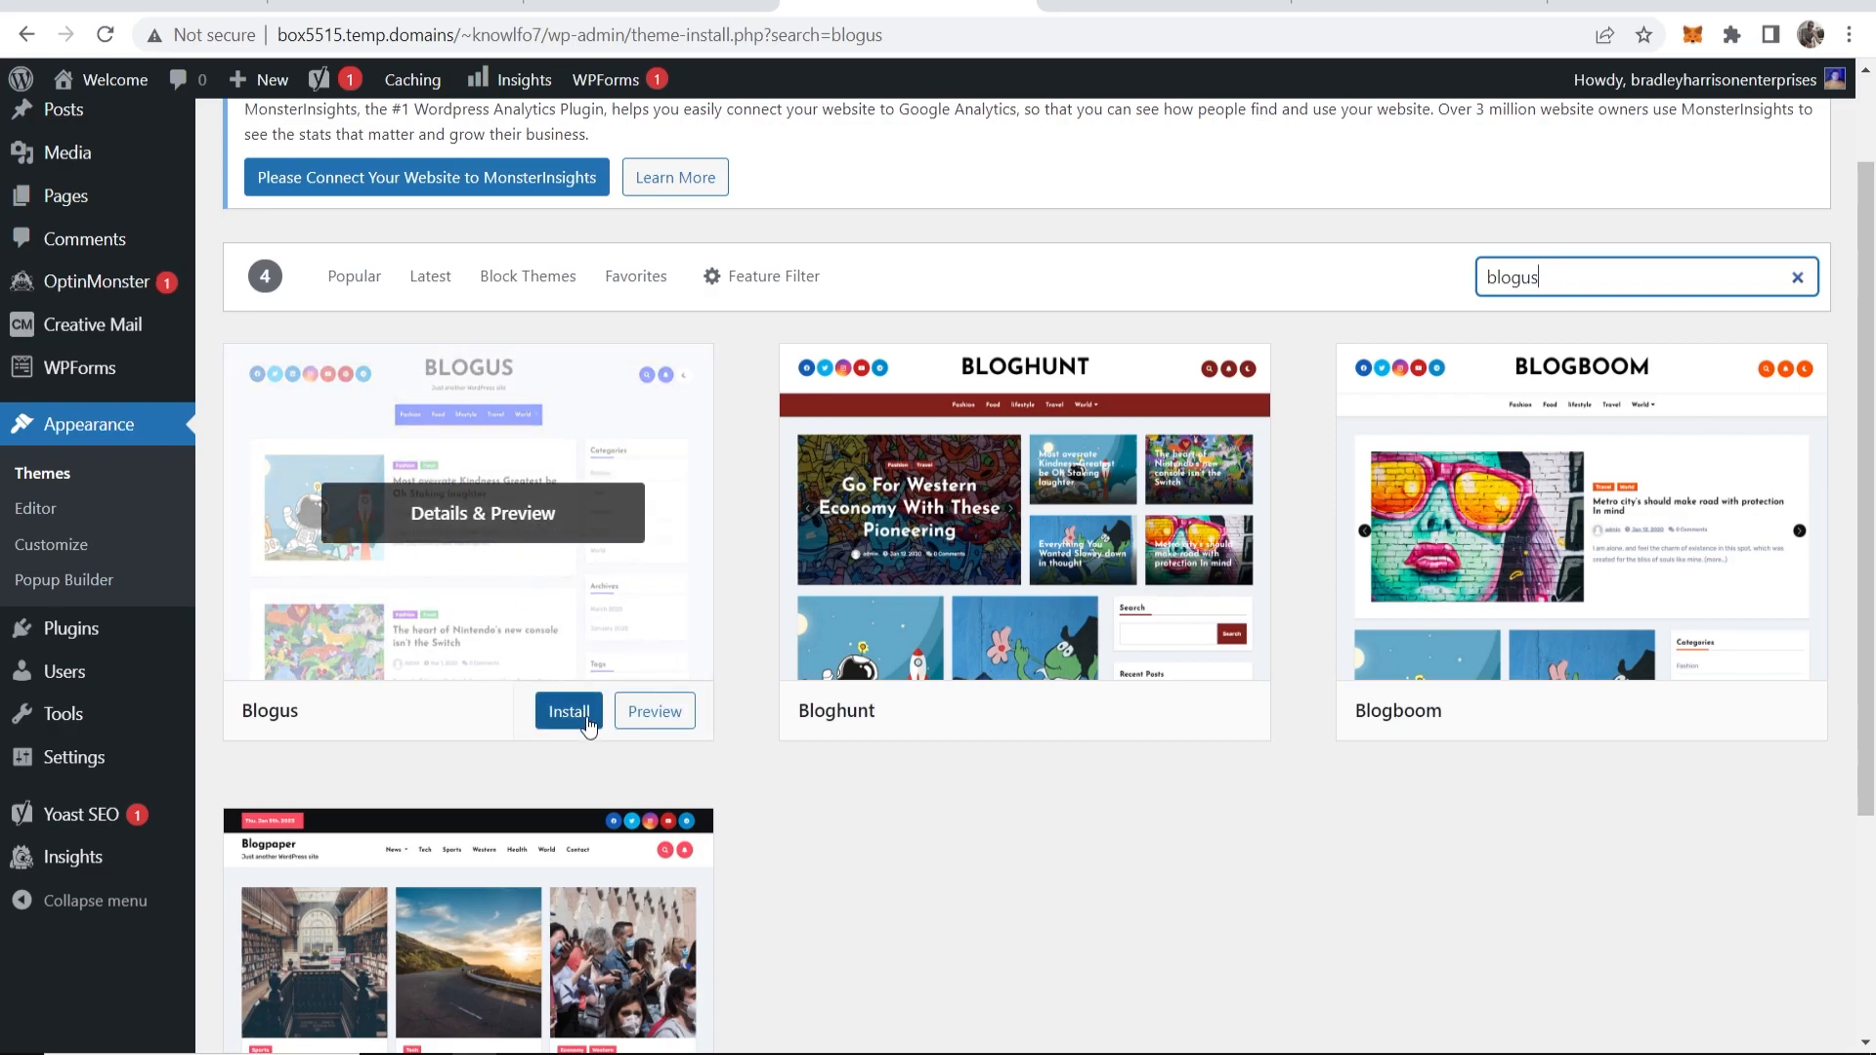
click(583, 718)
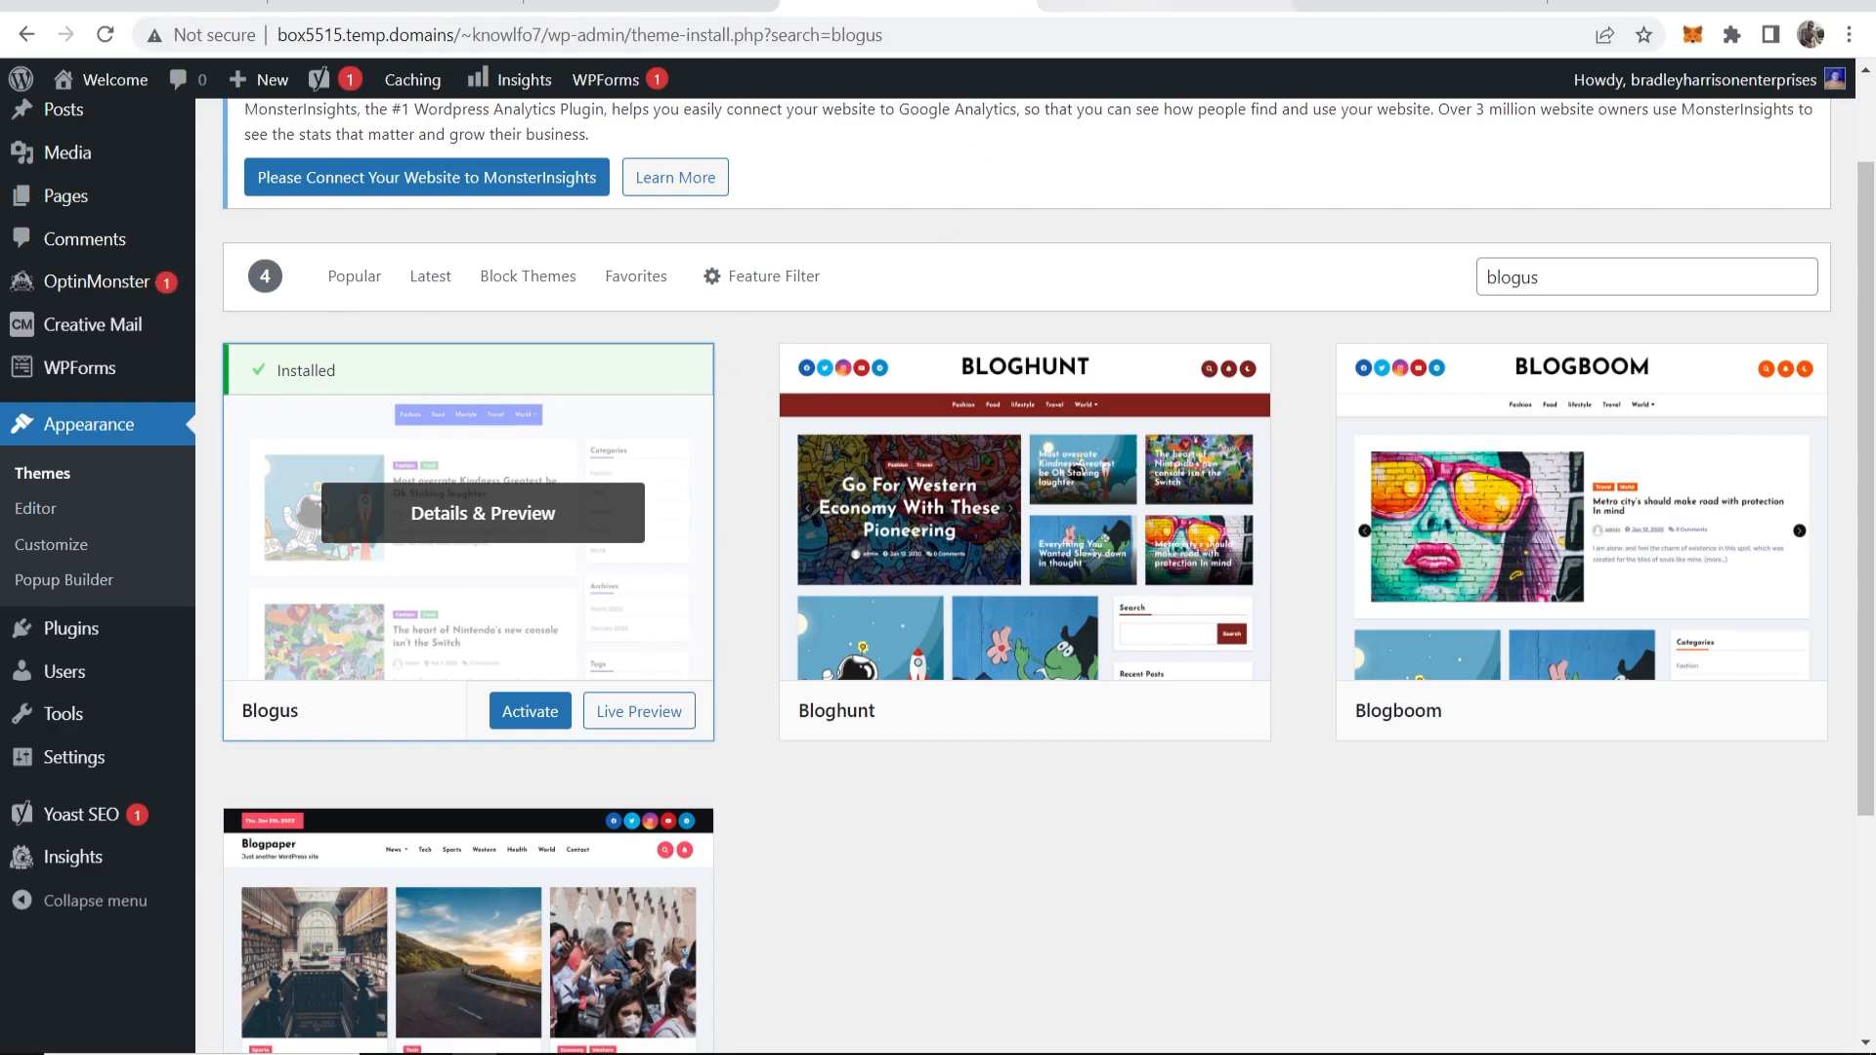
Step: Reload the live site to check its current design, and activate the installed Blogus theme
click(1163, 6)
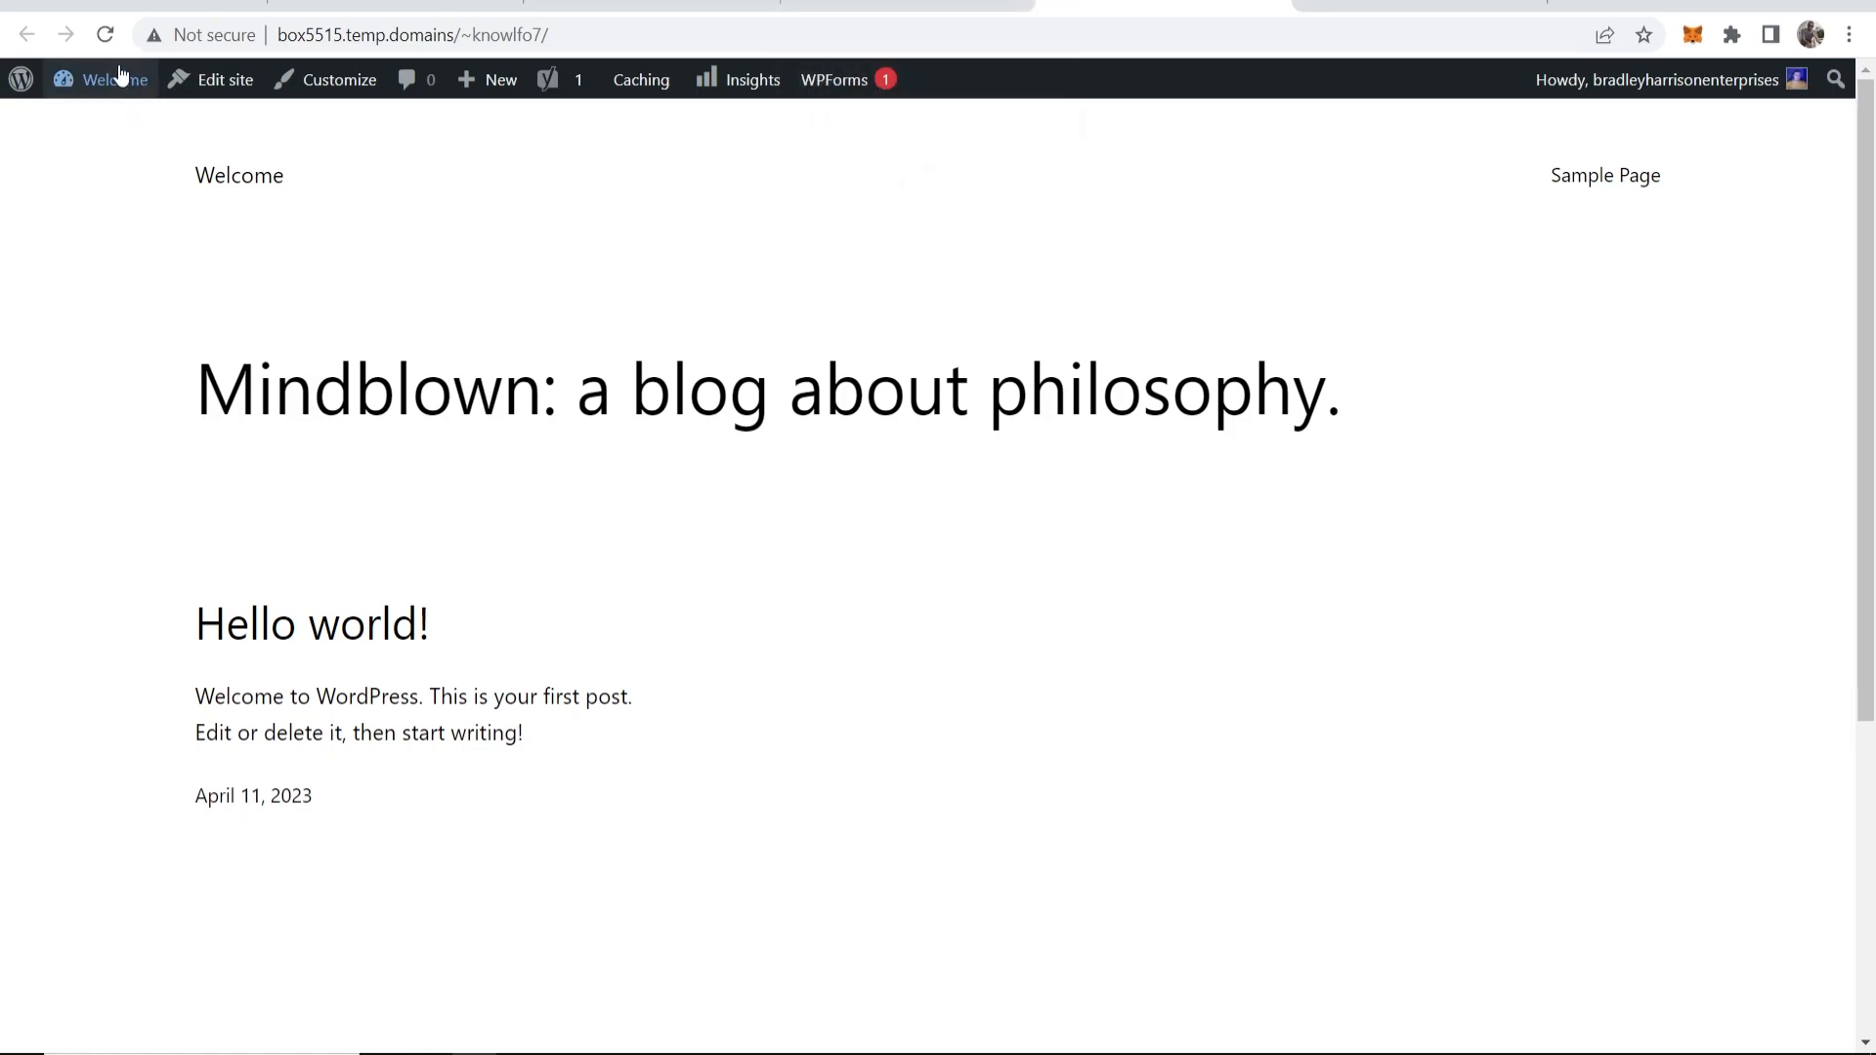
click(104, 34)
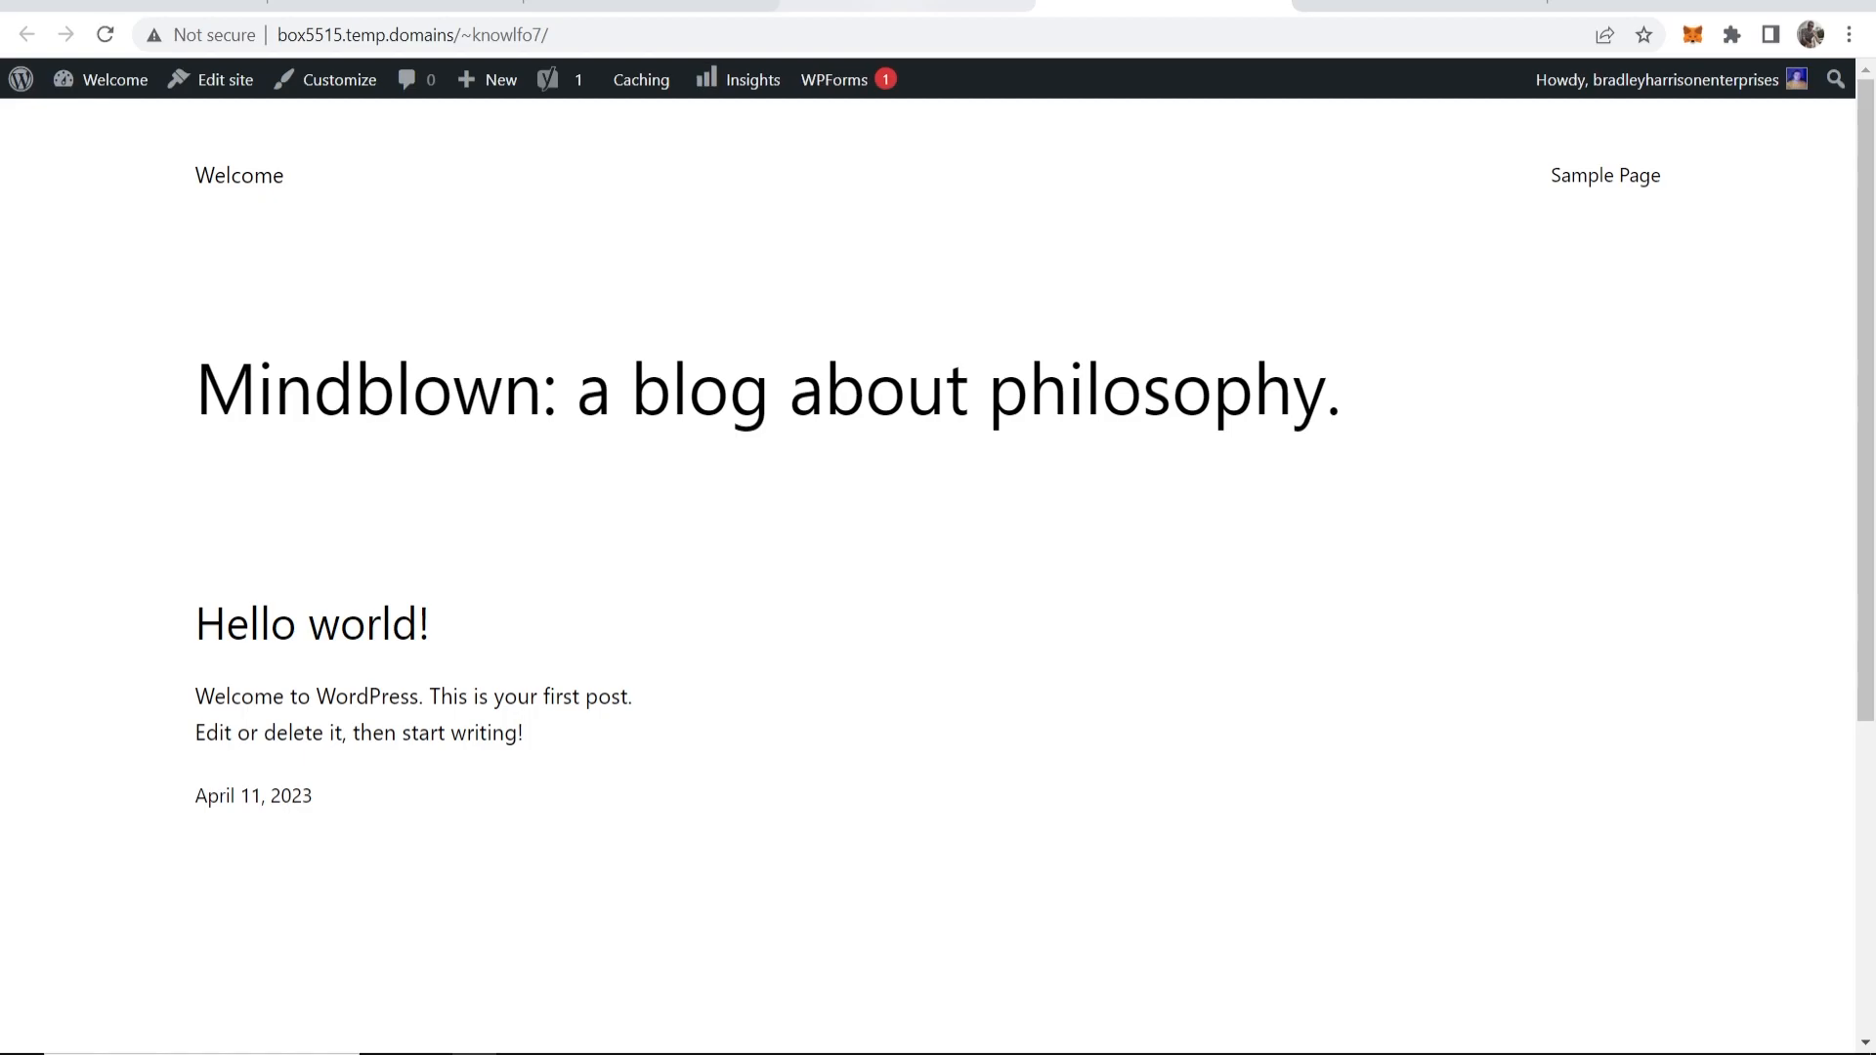
click(907, 6)
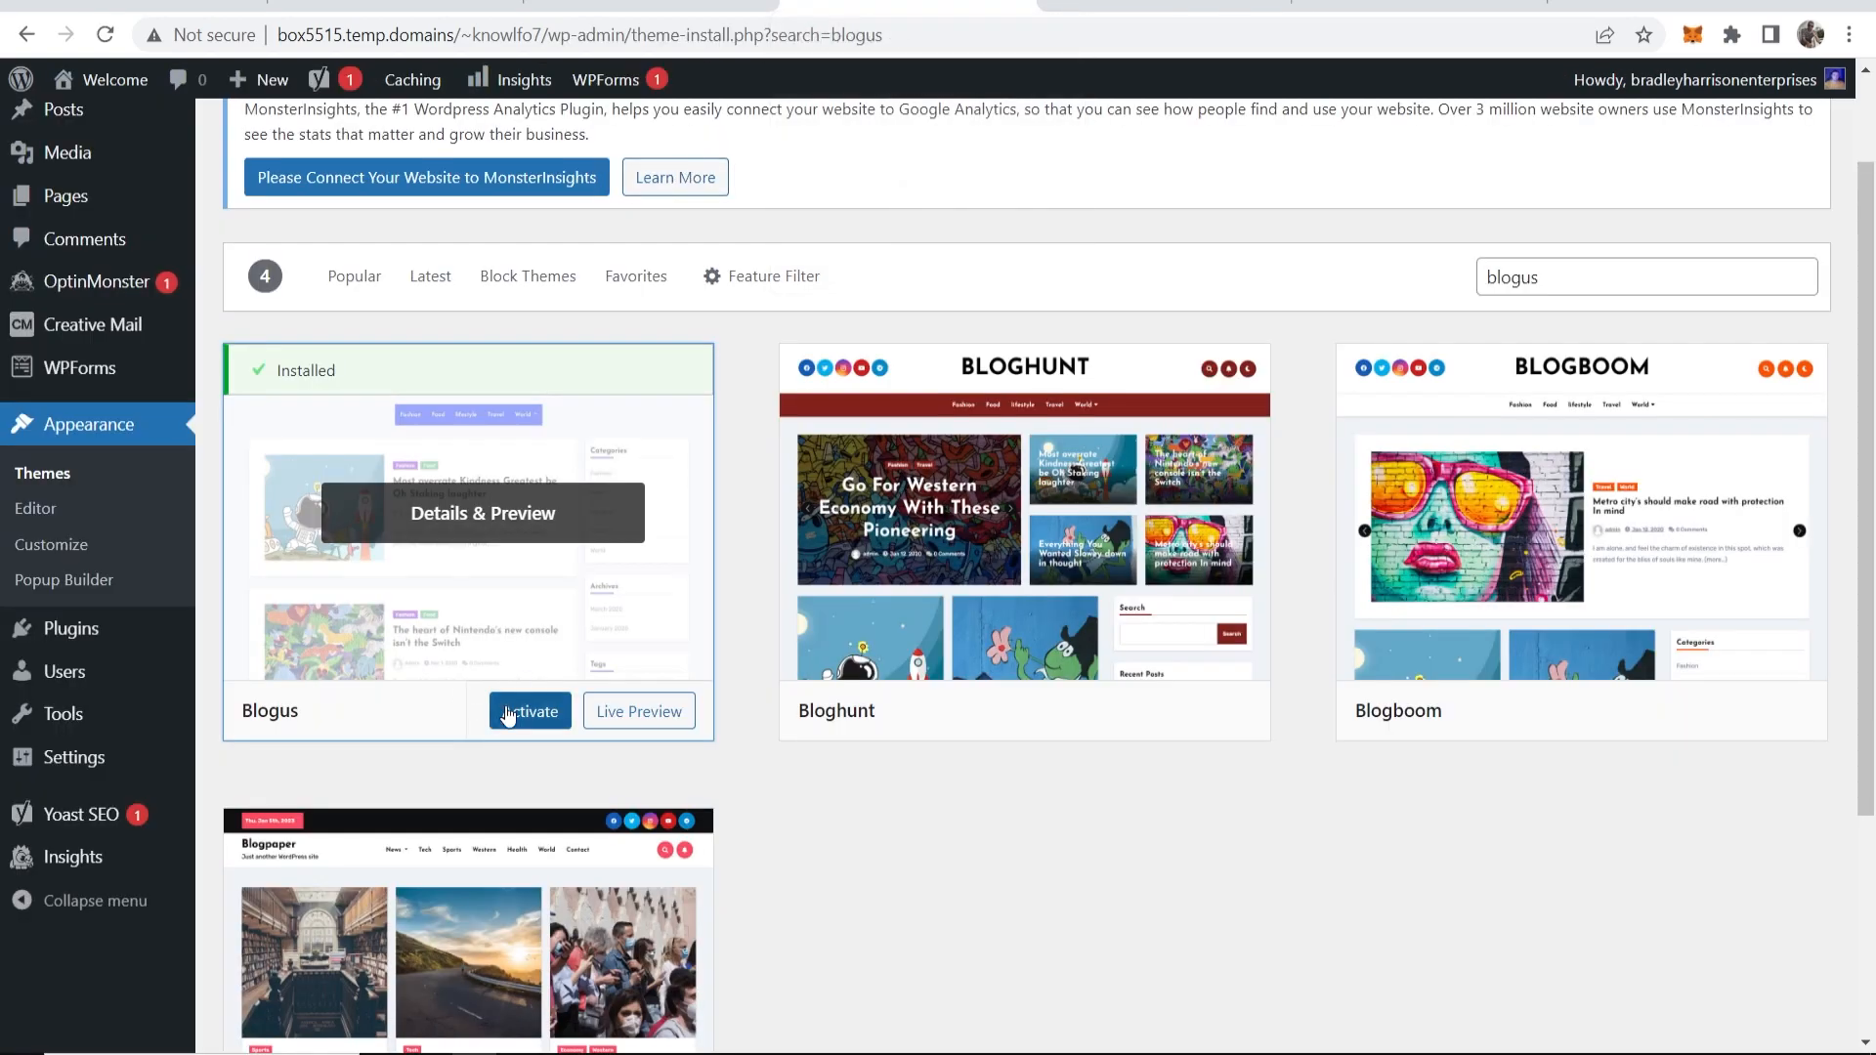
click(527, 718)
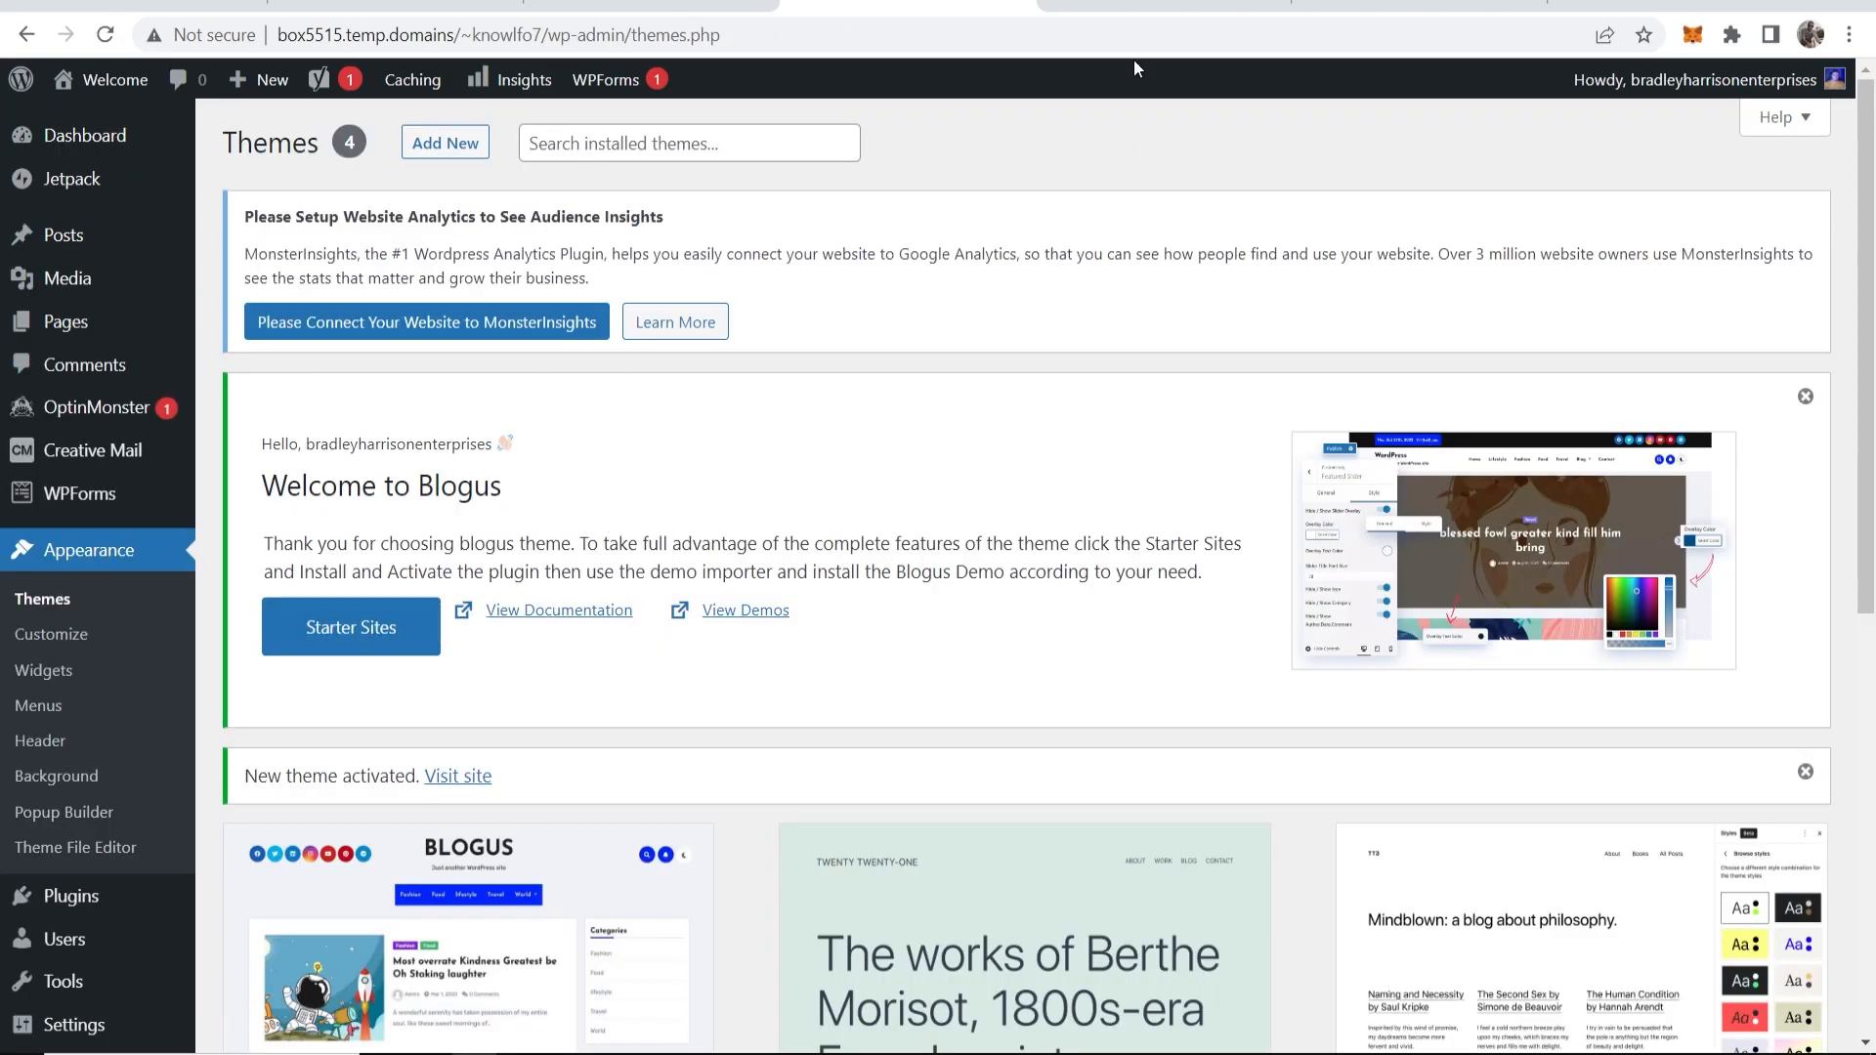
Step: Examine the live site's Blogus layout from the header through the sidebar widgets to the footer
click(1133, 6)
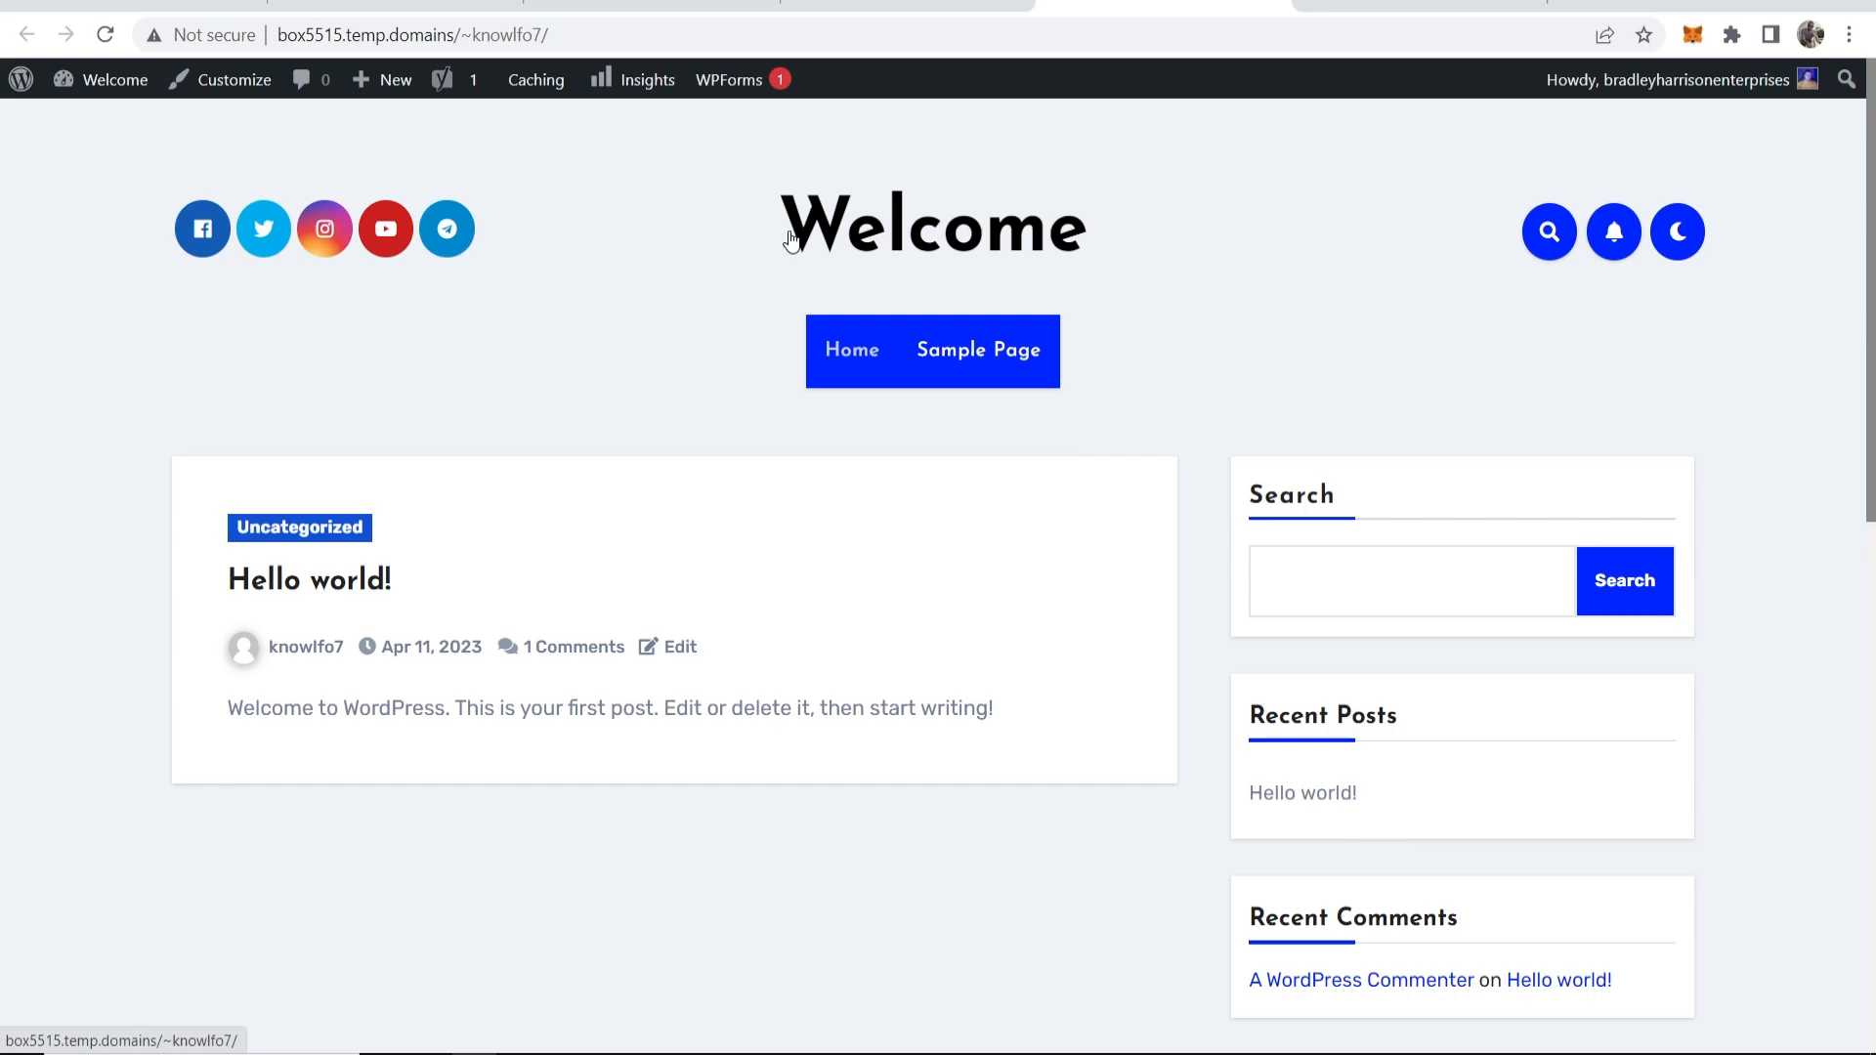
scroll(1364, 630, down, 1)
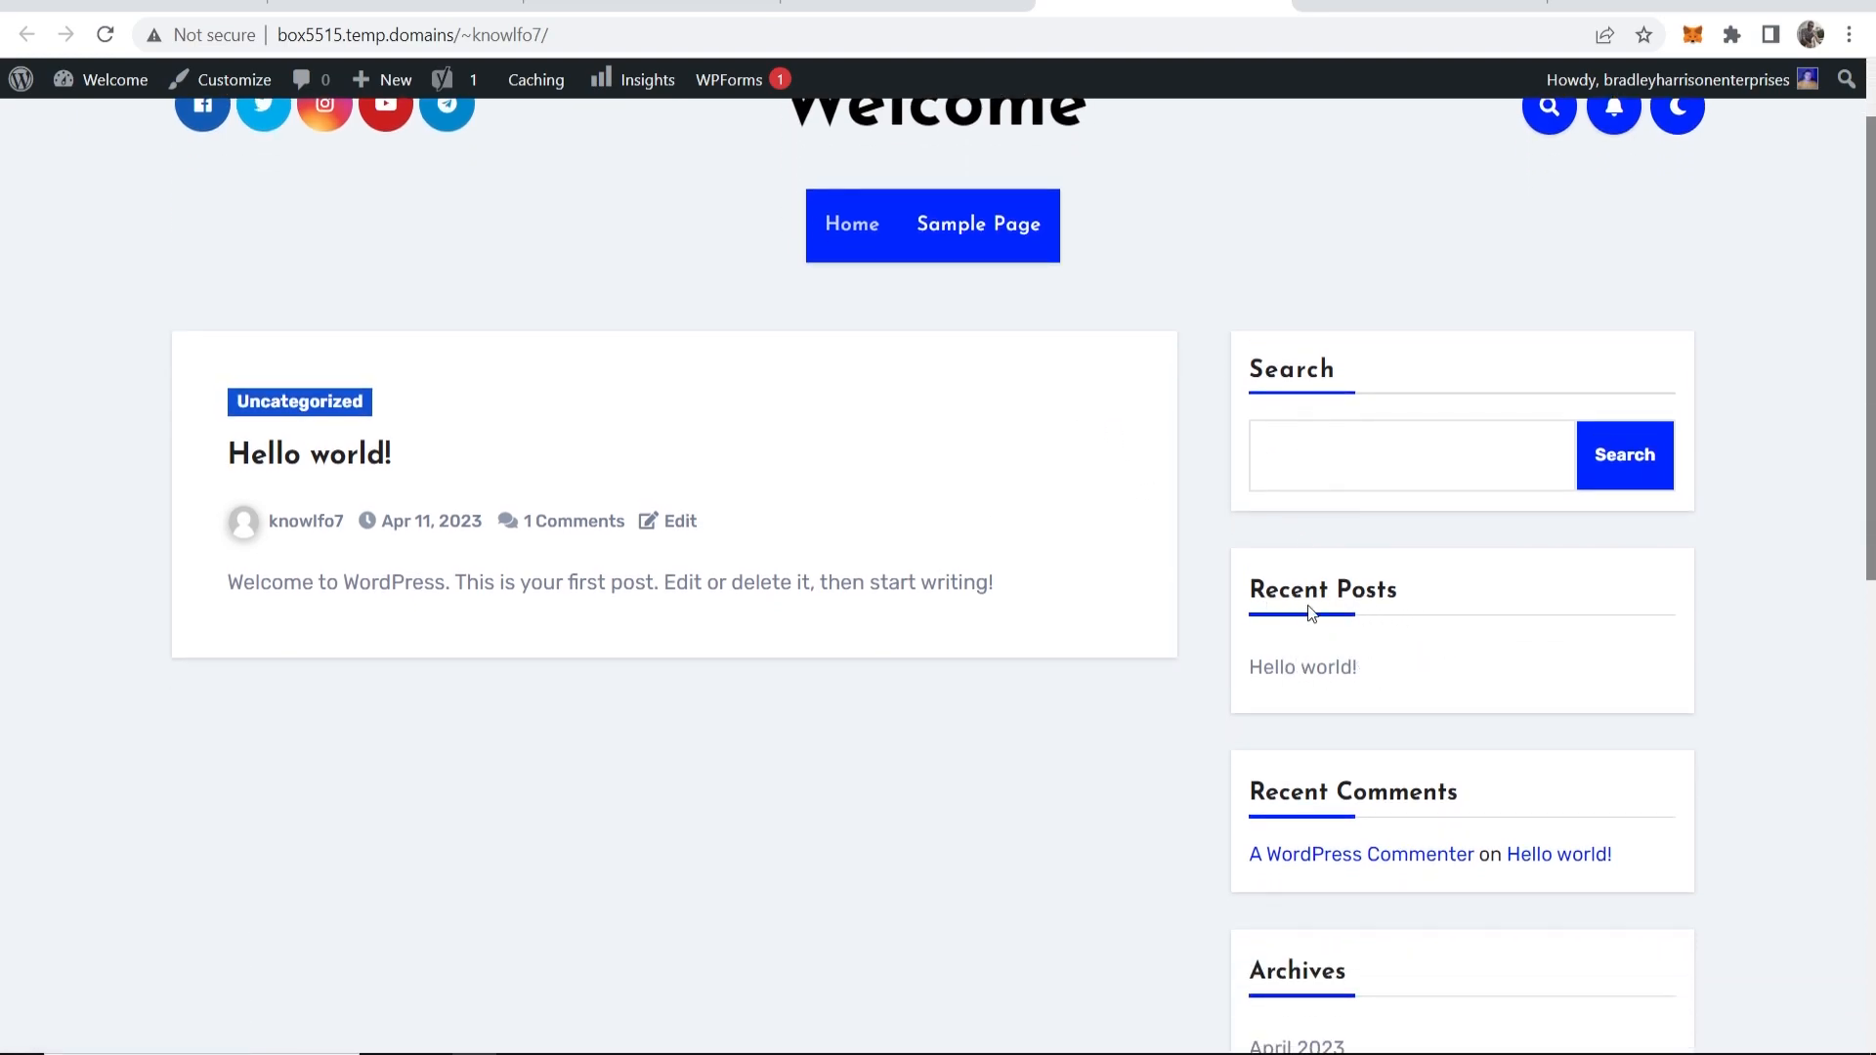
scroll(1353, 501, down, 1)
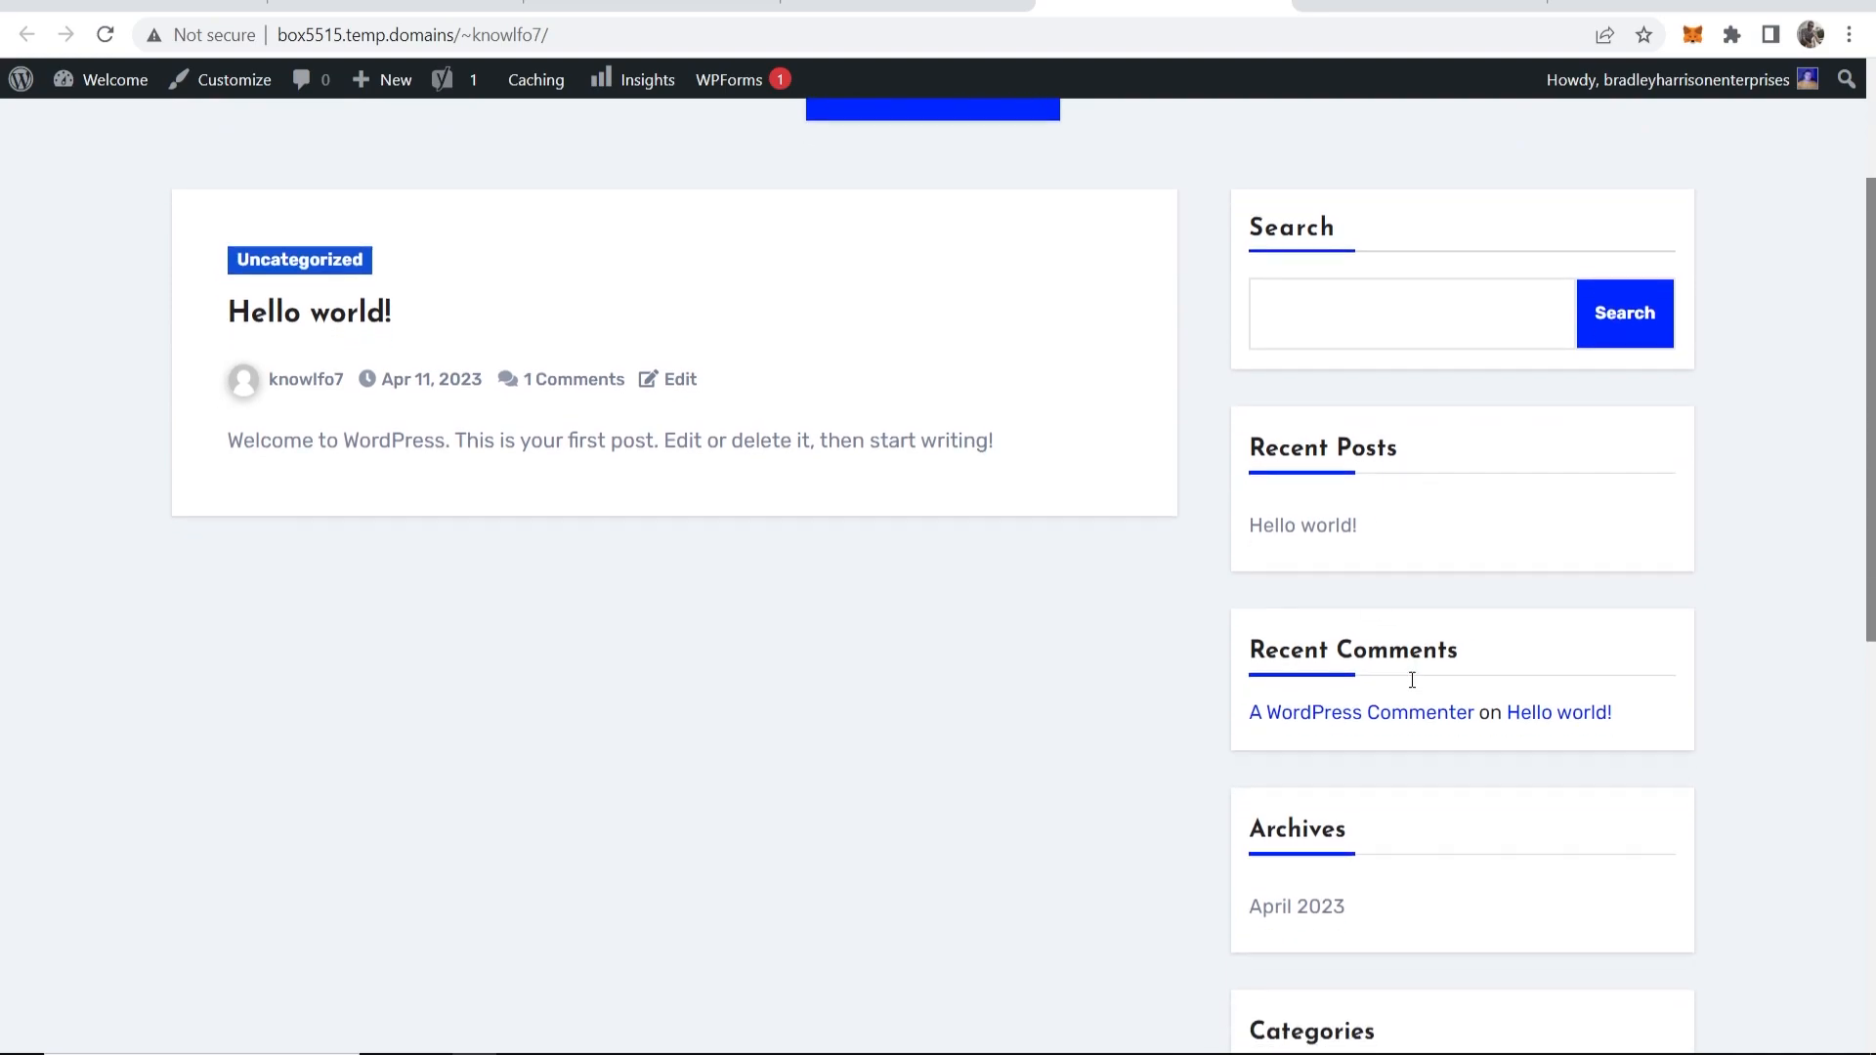
scroll(1235, 641, down, 2)
scroll(1350, 722, down, 1)
scroll(1329, 721, down, 4)
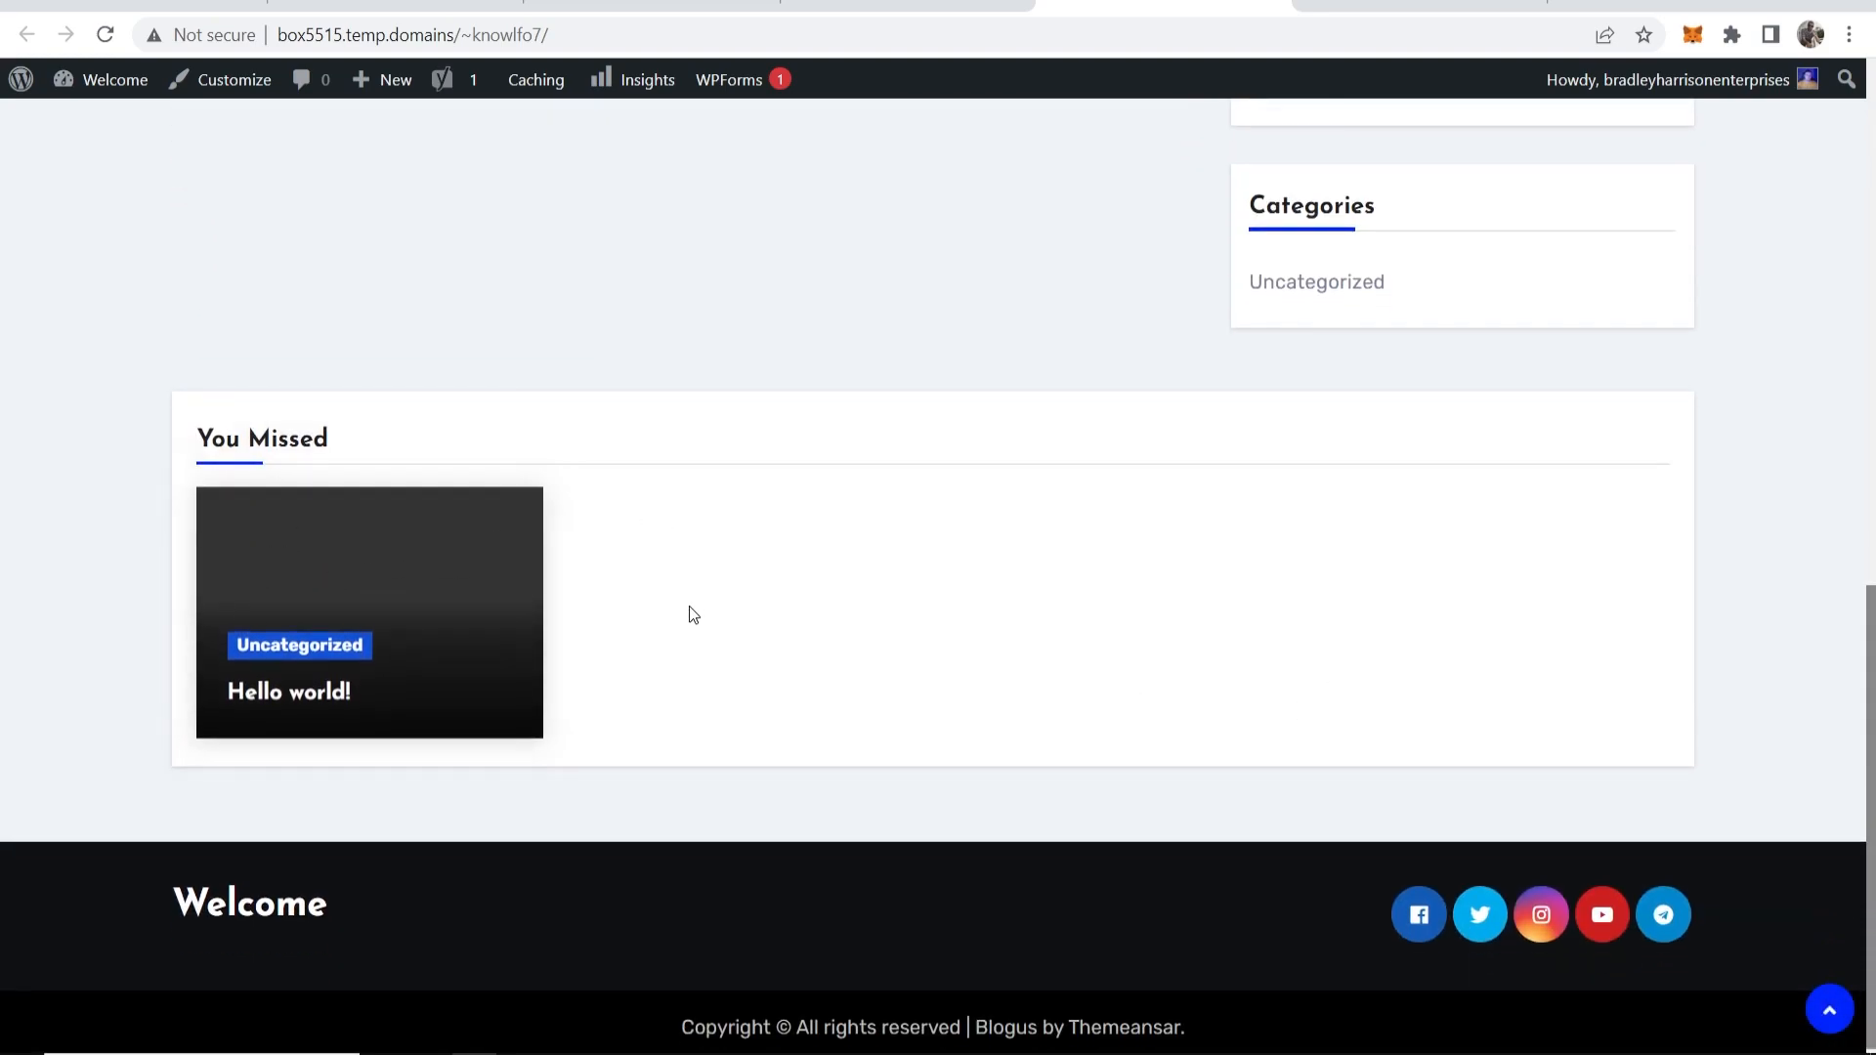
scroll(424, 545, up, 9)
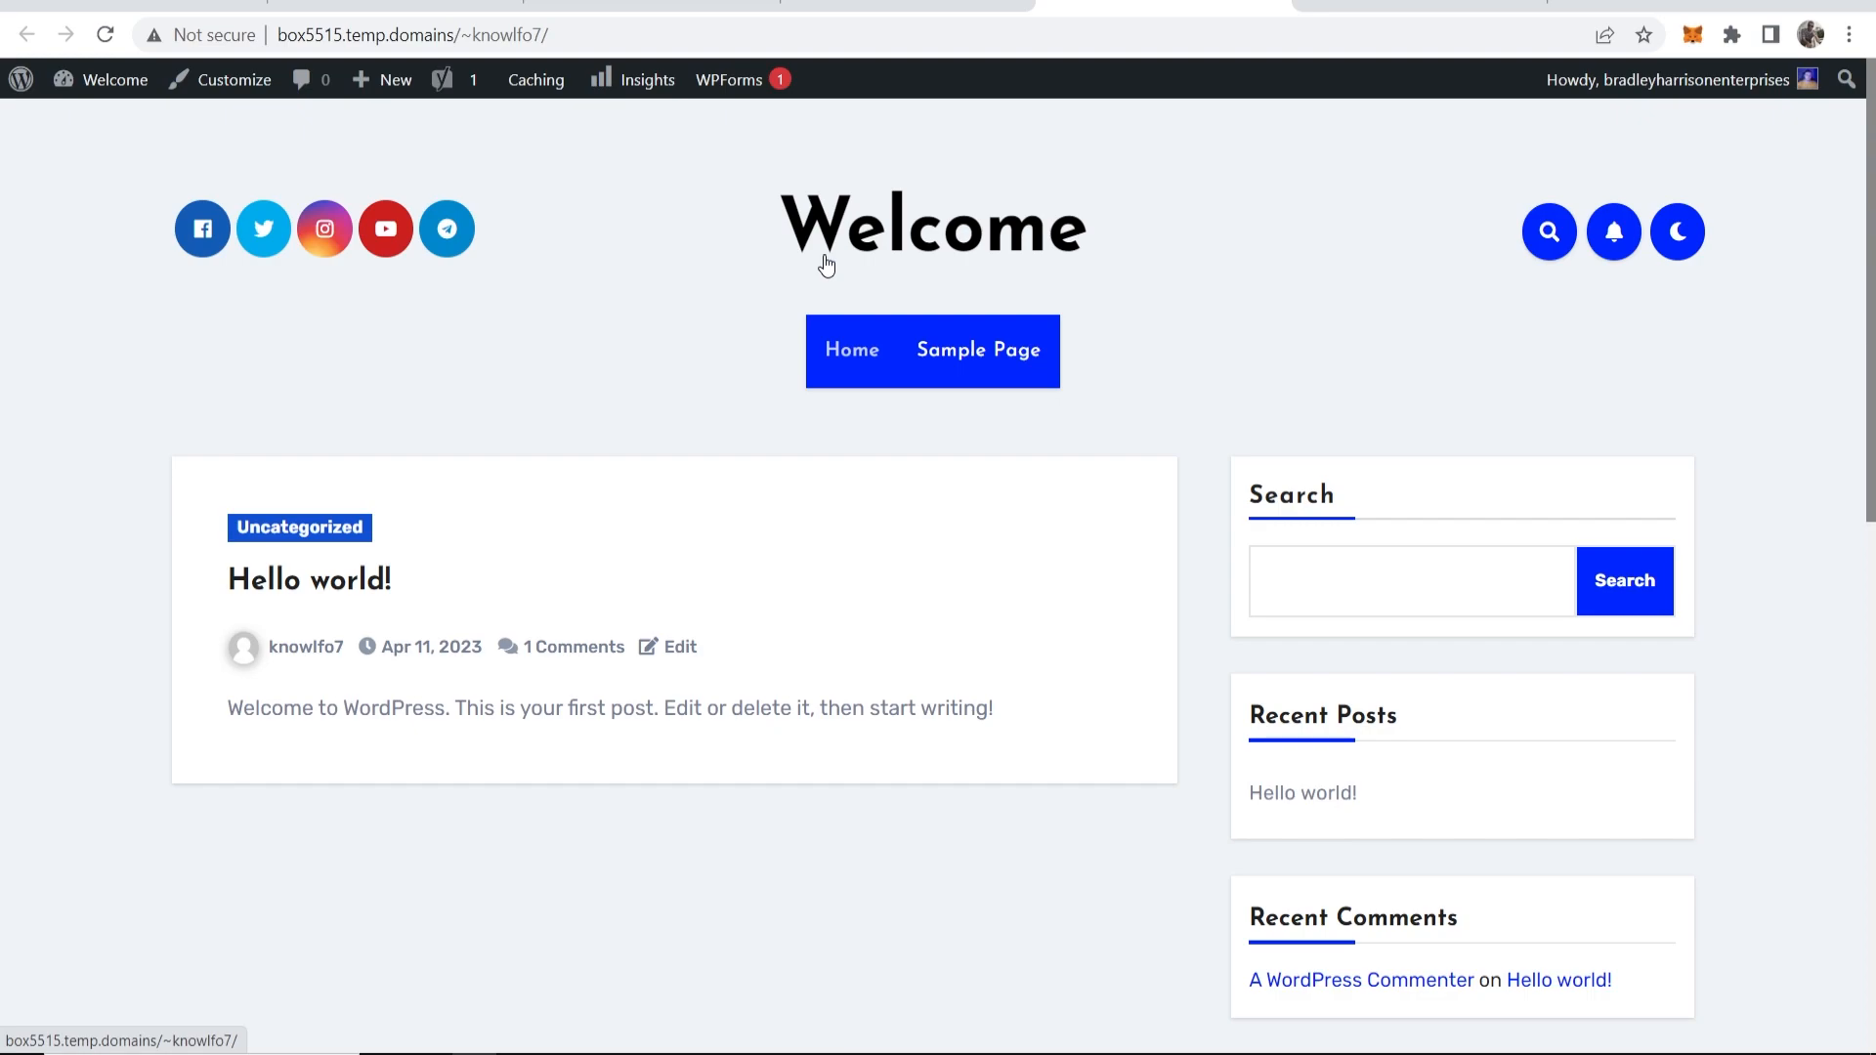
Step: Open the theme customizer's Site Identity settings and check the logo selection without choosing a logo
click(907, 5)
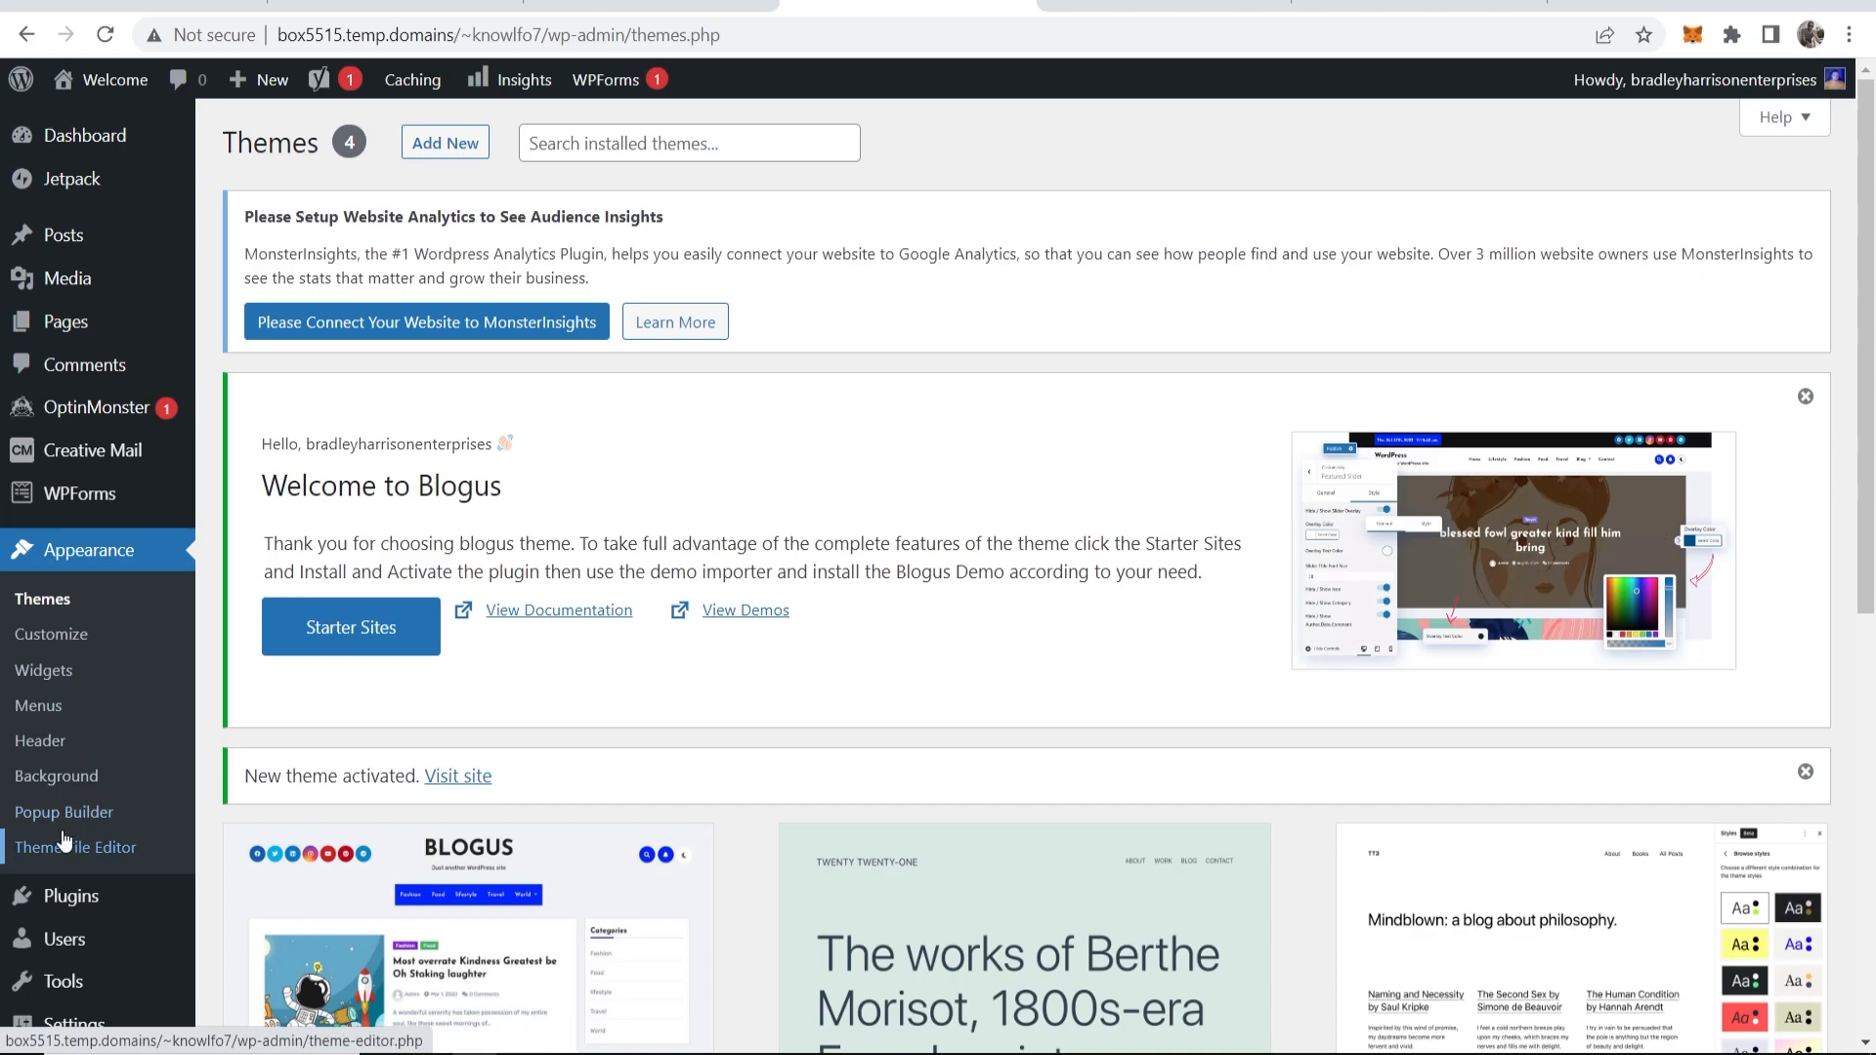
click(61, 641)
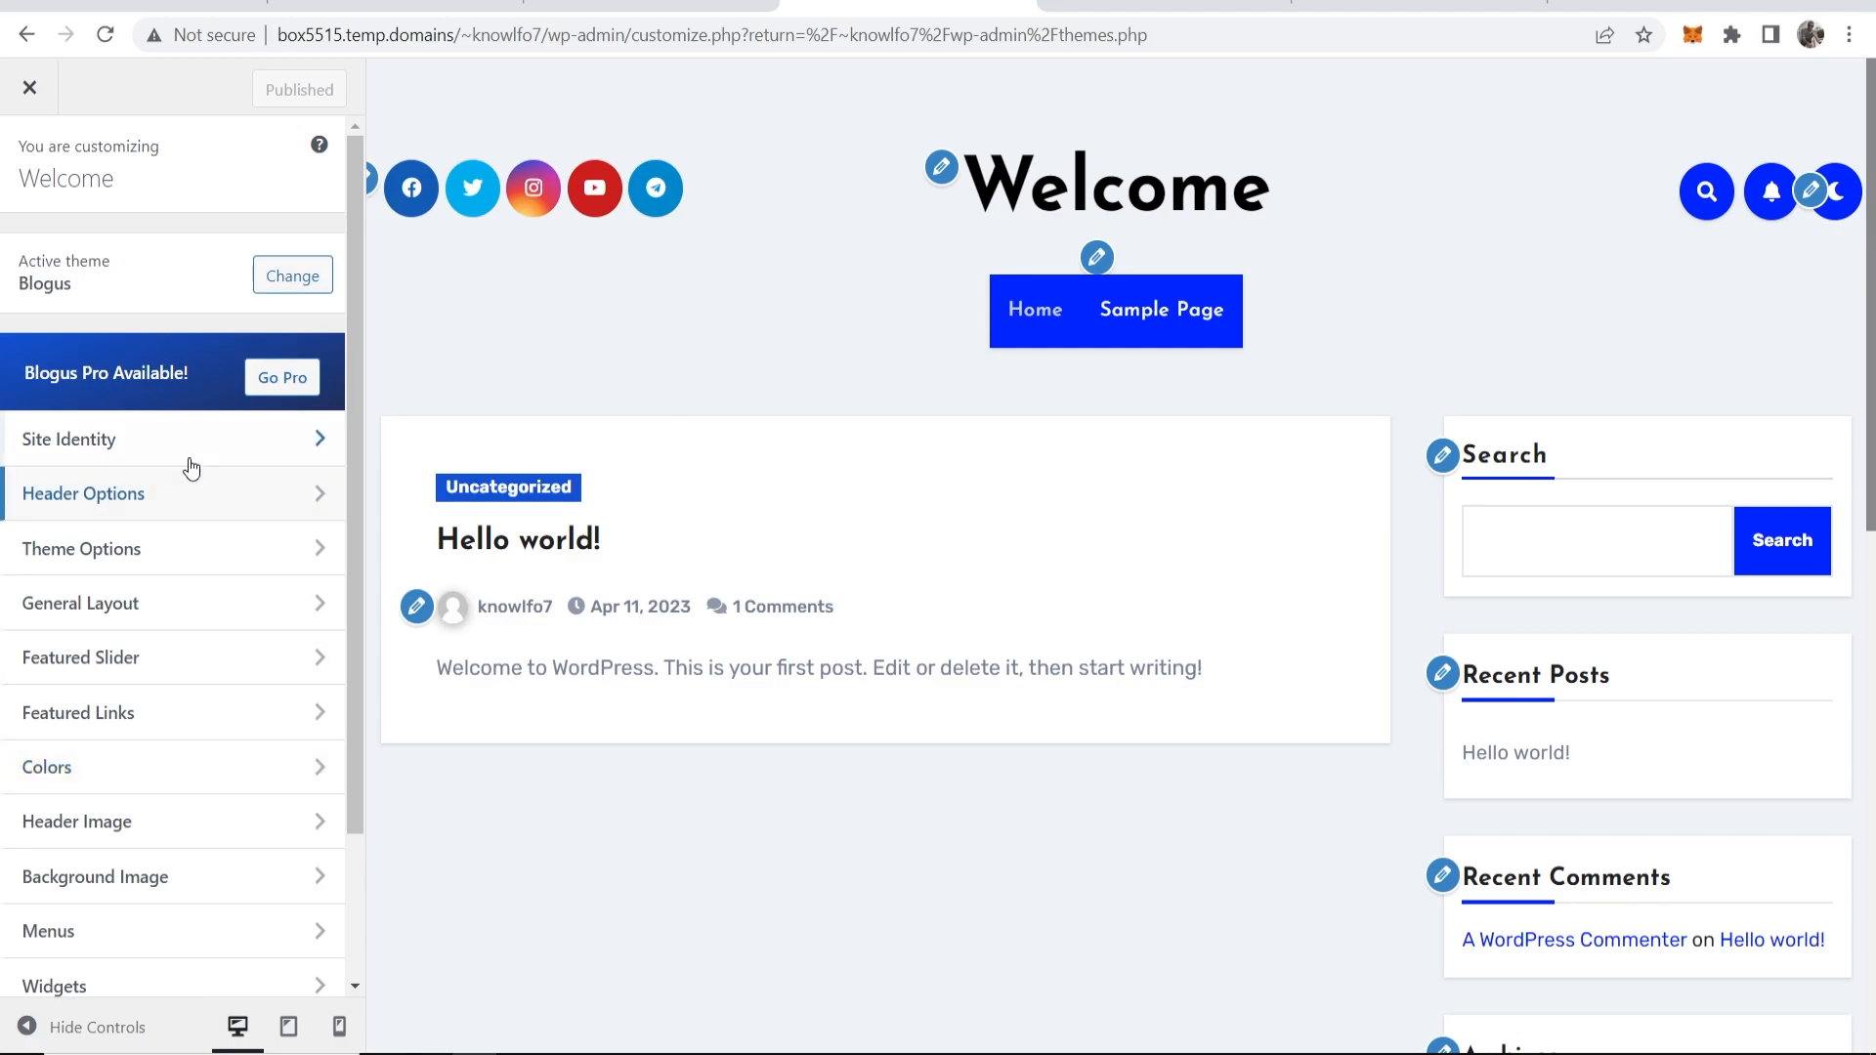
click(56, 460)
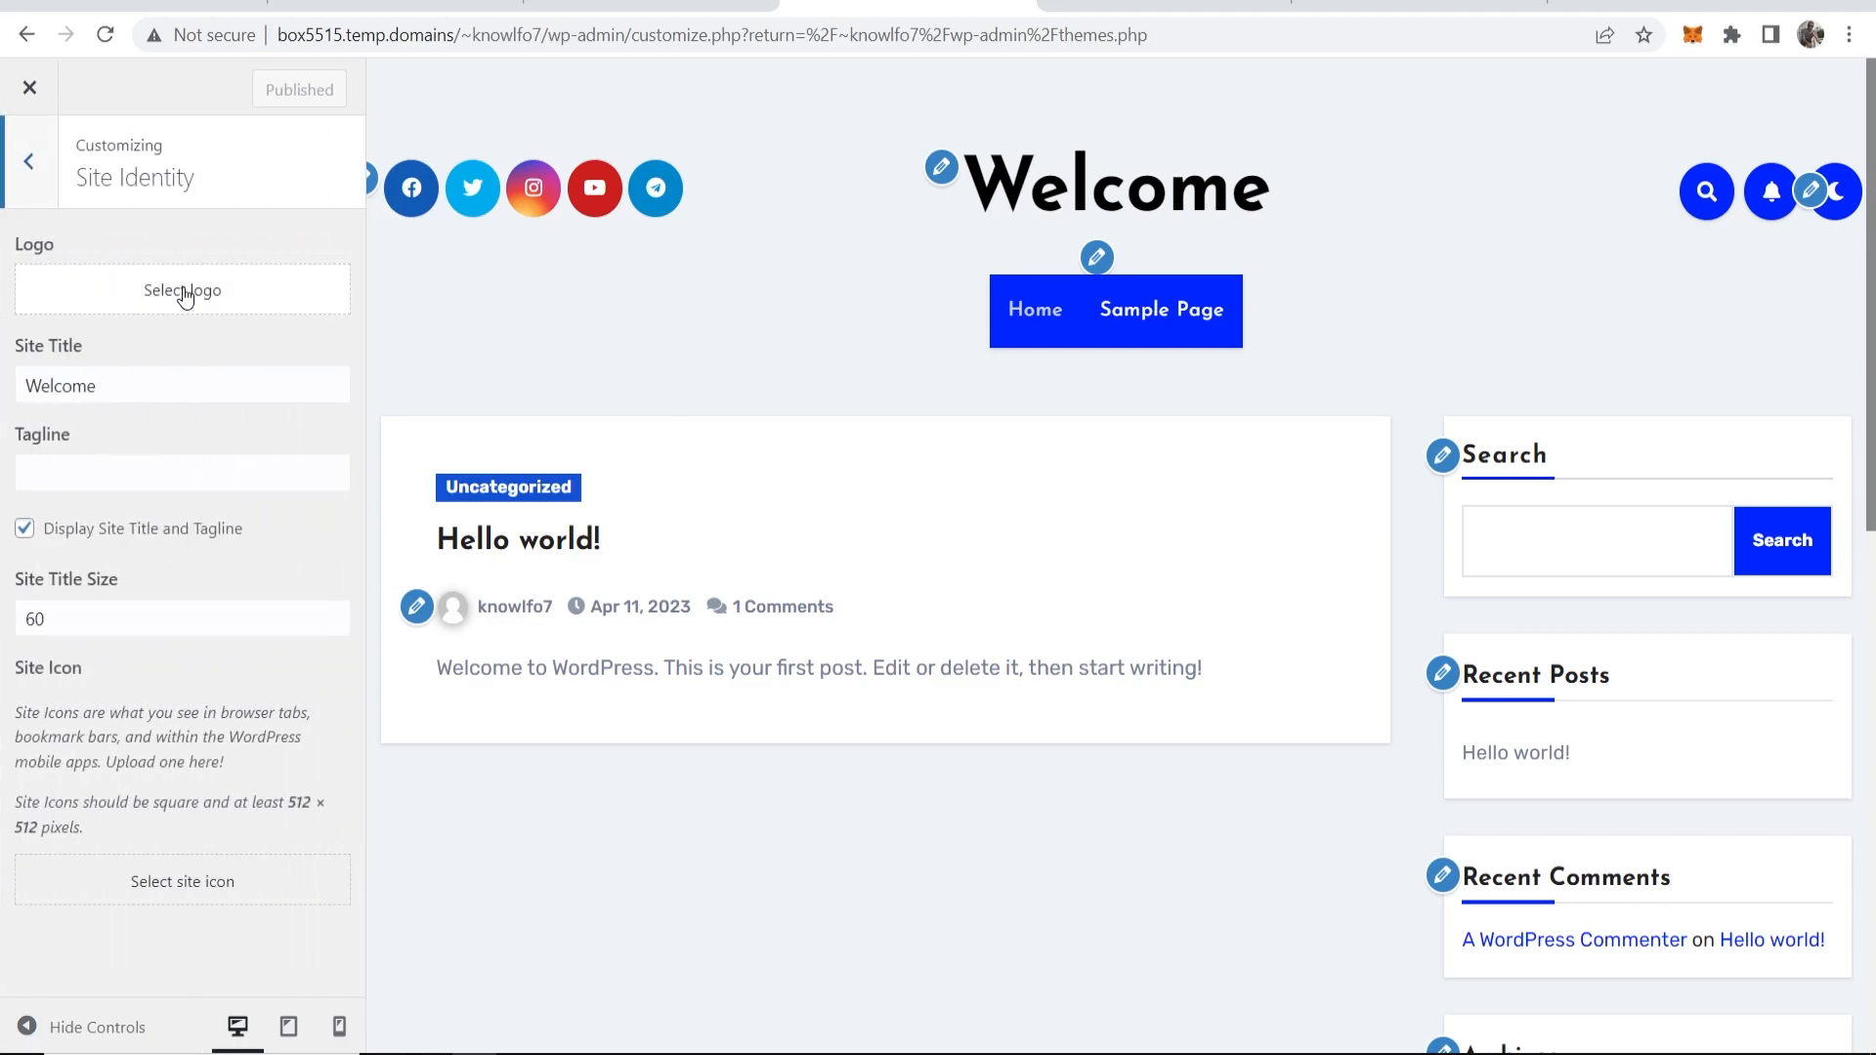
click(191, 298)
click(888, 566)
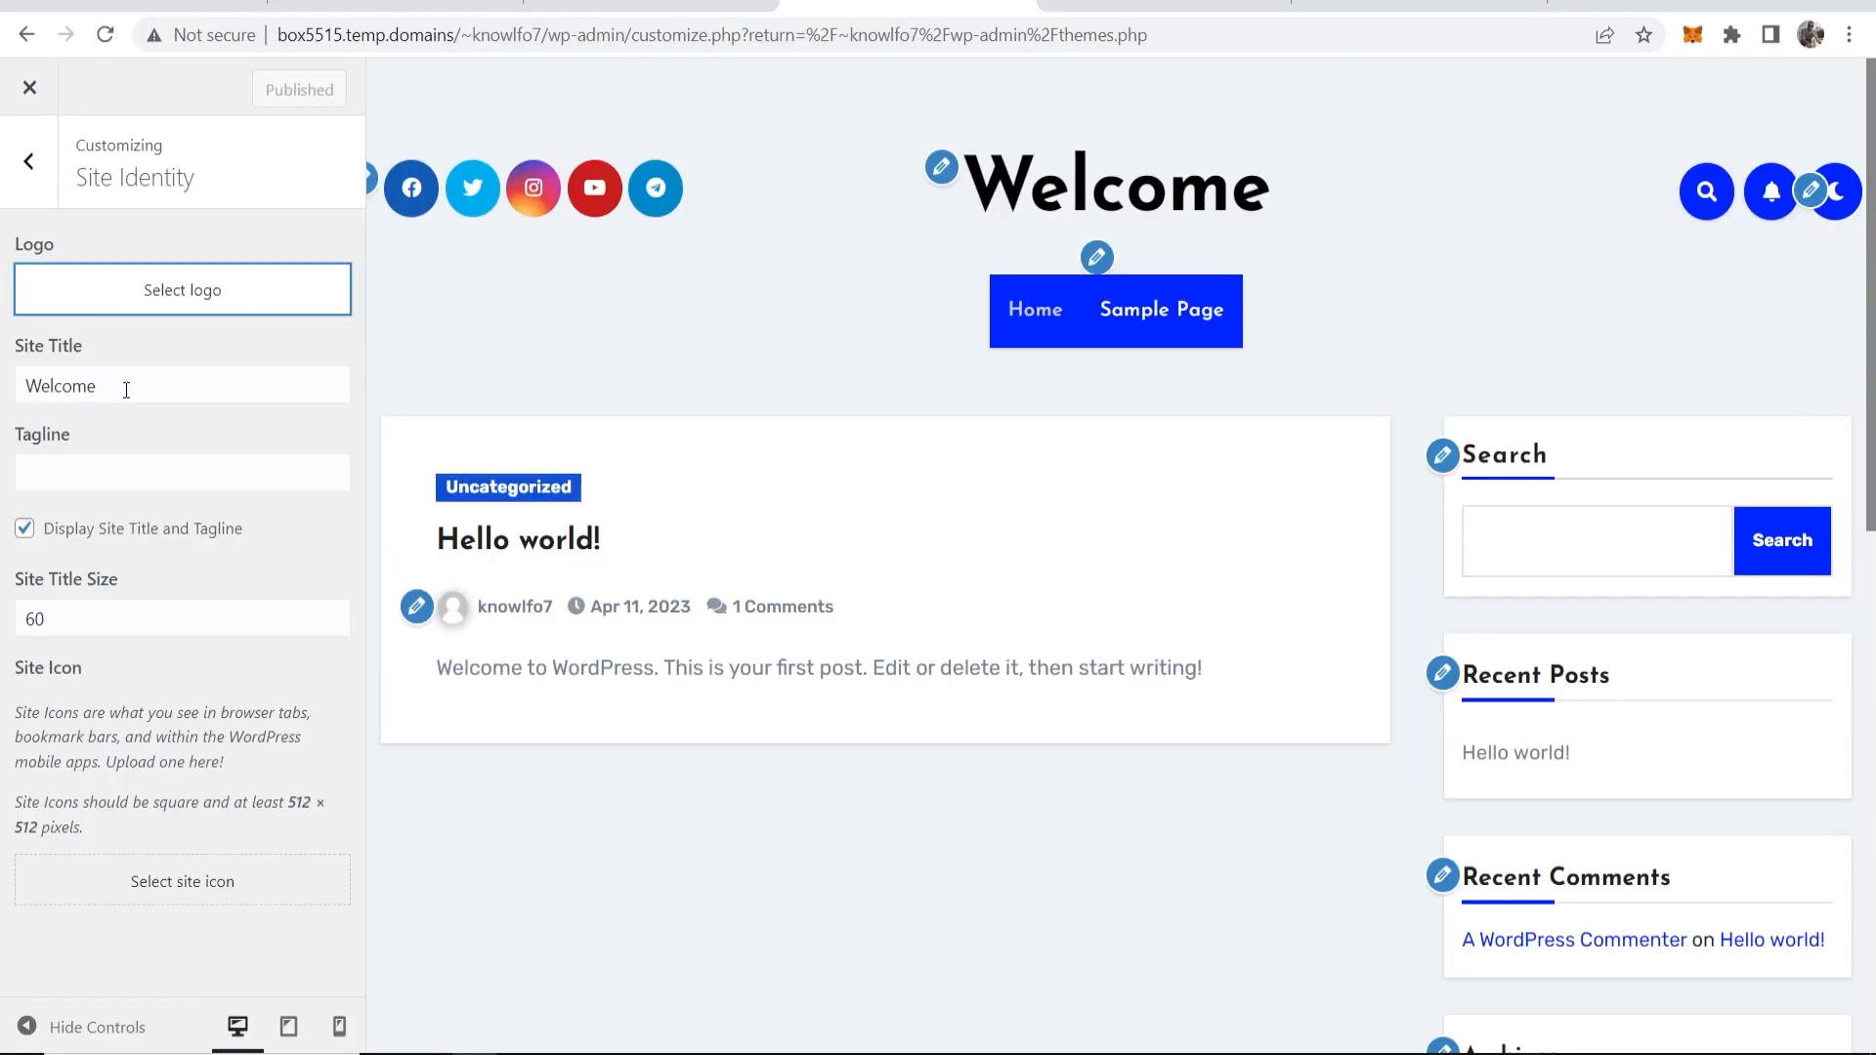
Step: Set the site title to KnowledgeBase and clear the tagline
drag(126, 390, 3, 398)
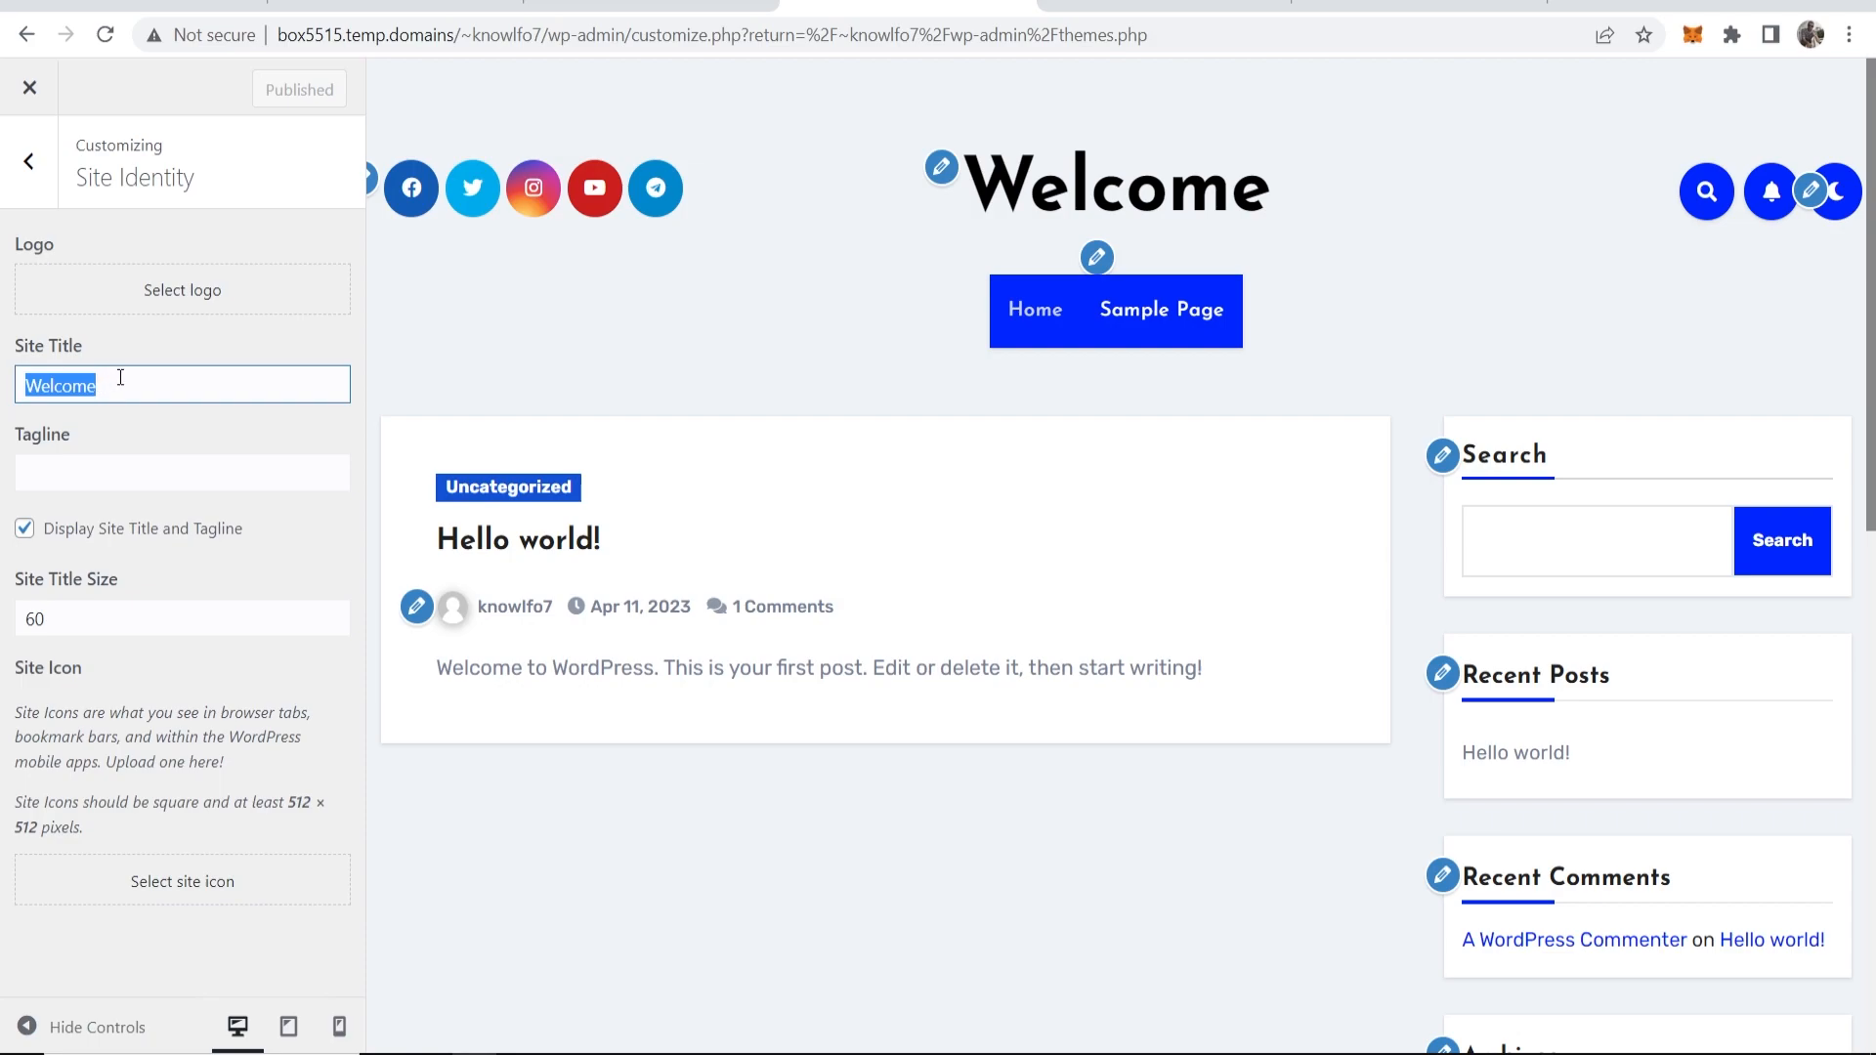
text(Knowled)
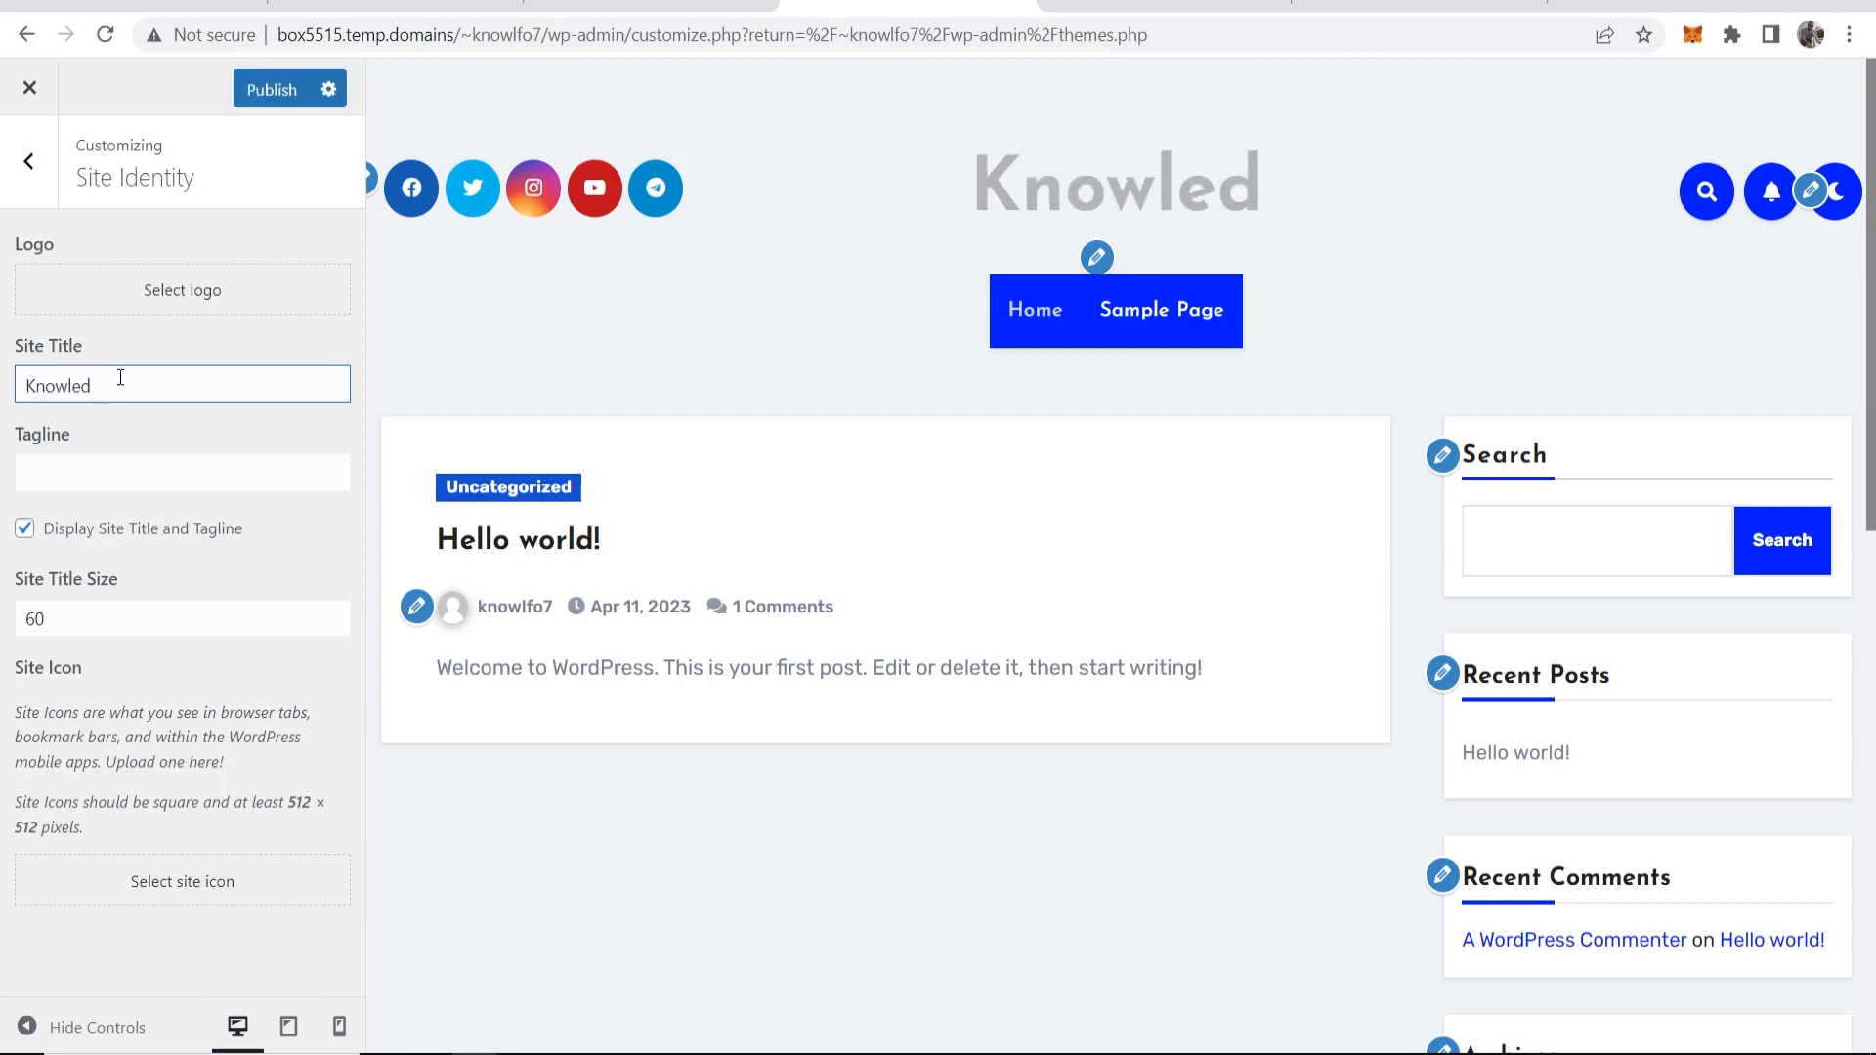
text(geBase)
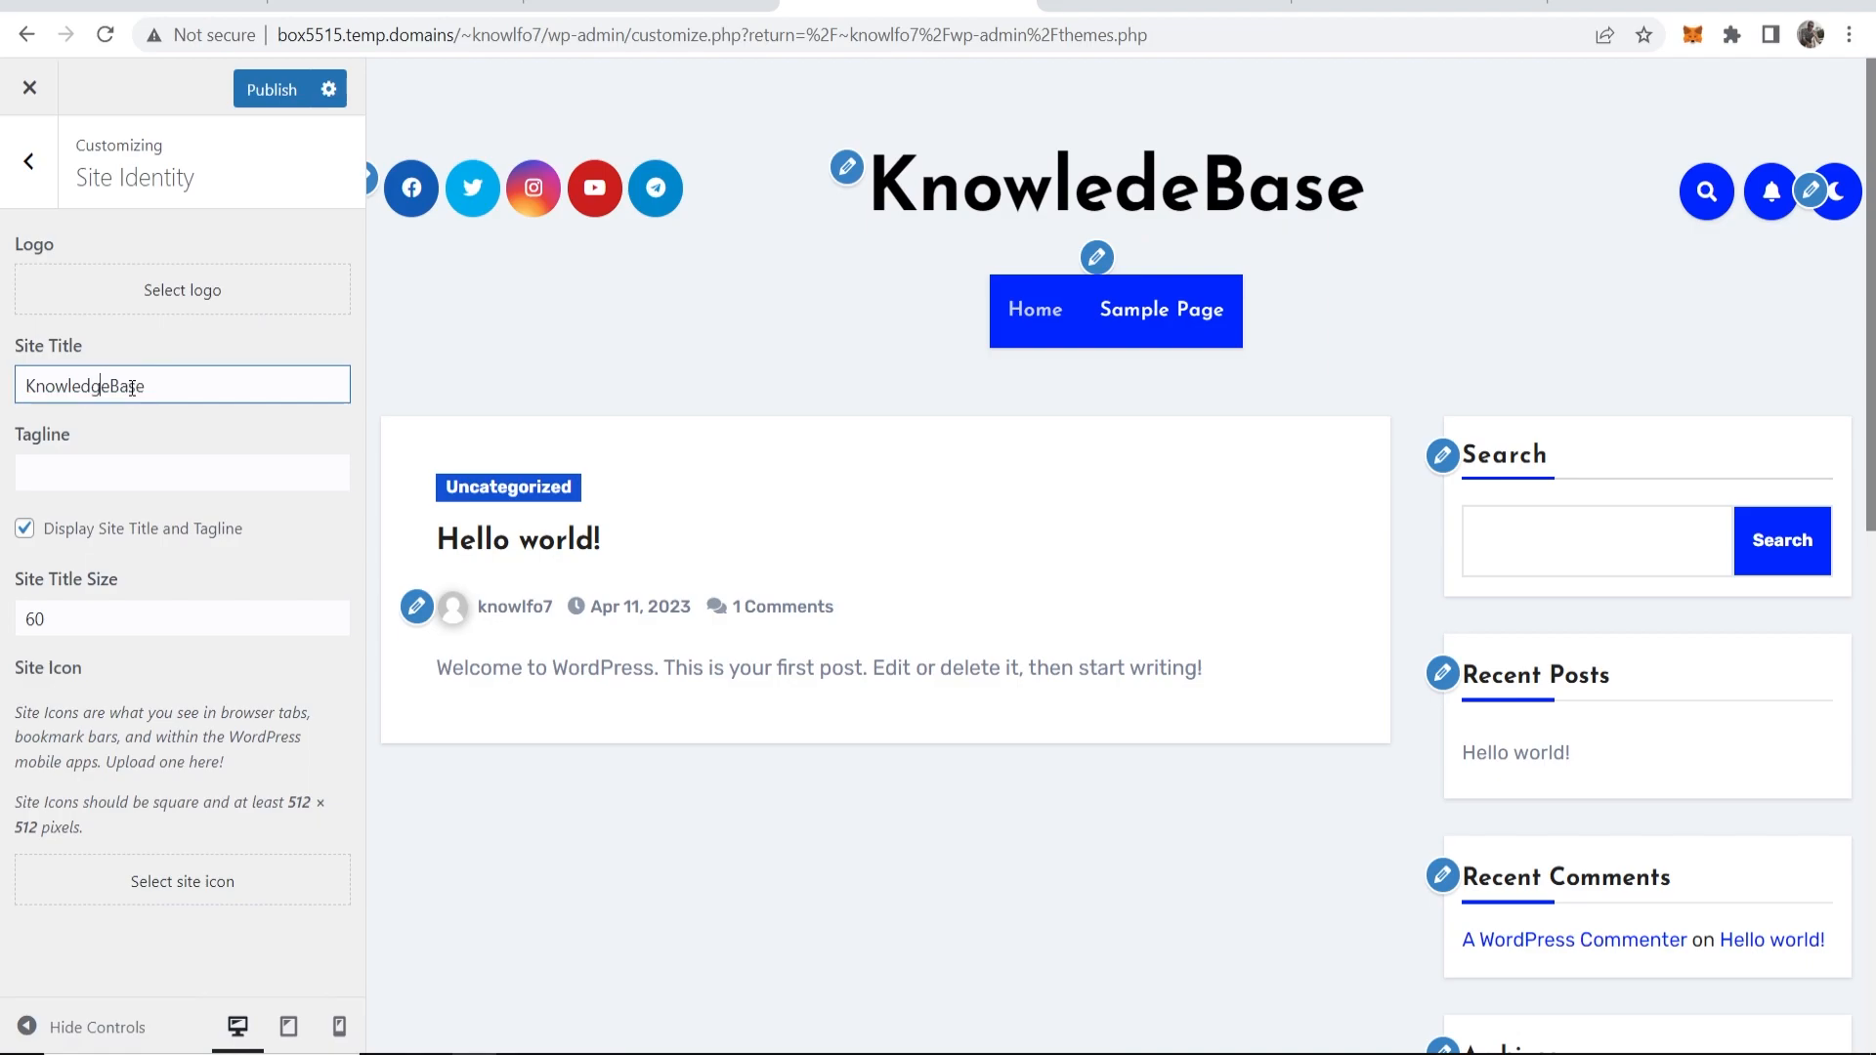
text(g)
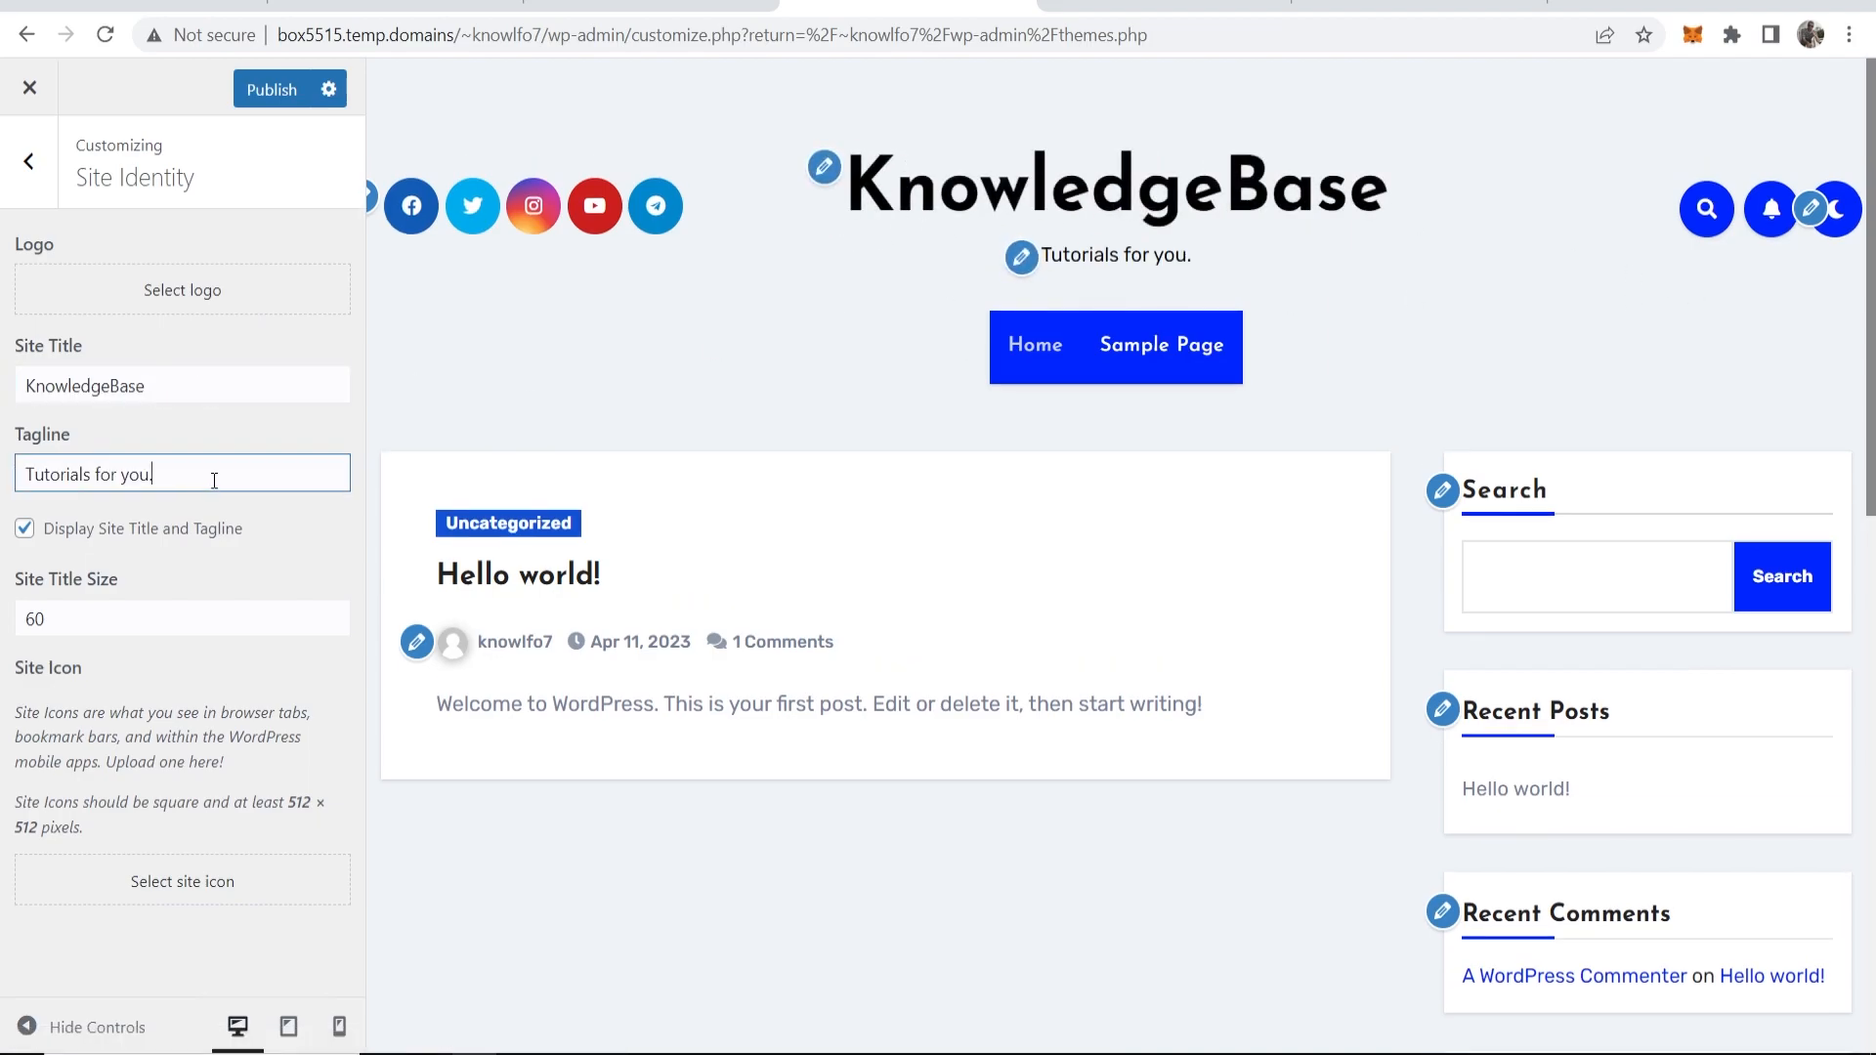
drag(214, 480, 10, 483)
key(BackSpace)
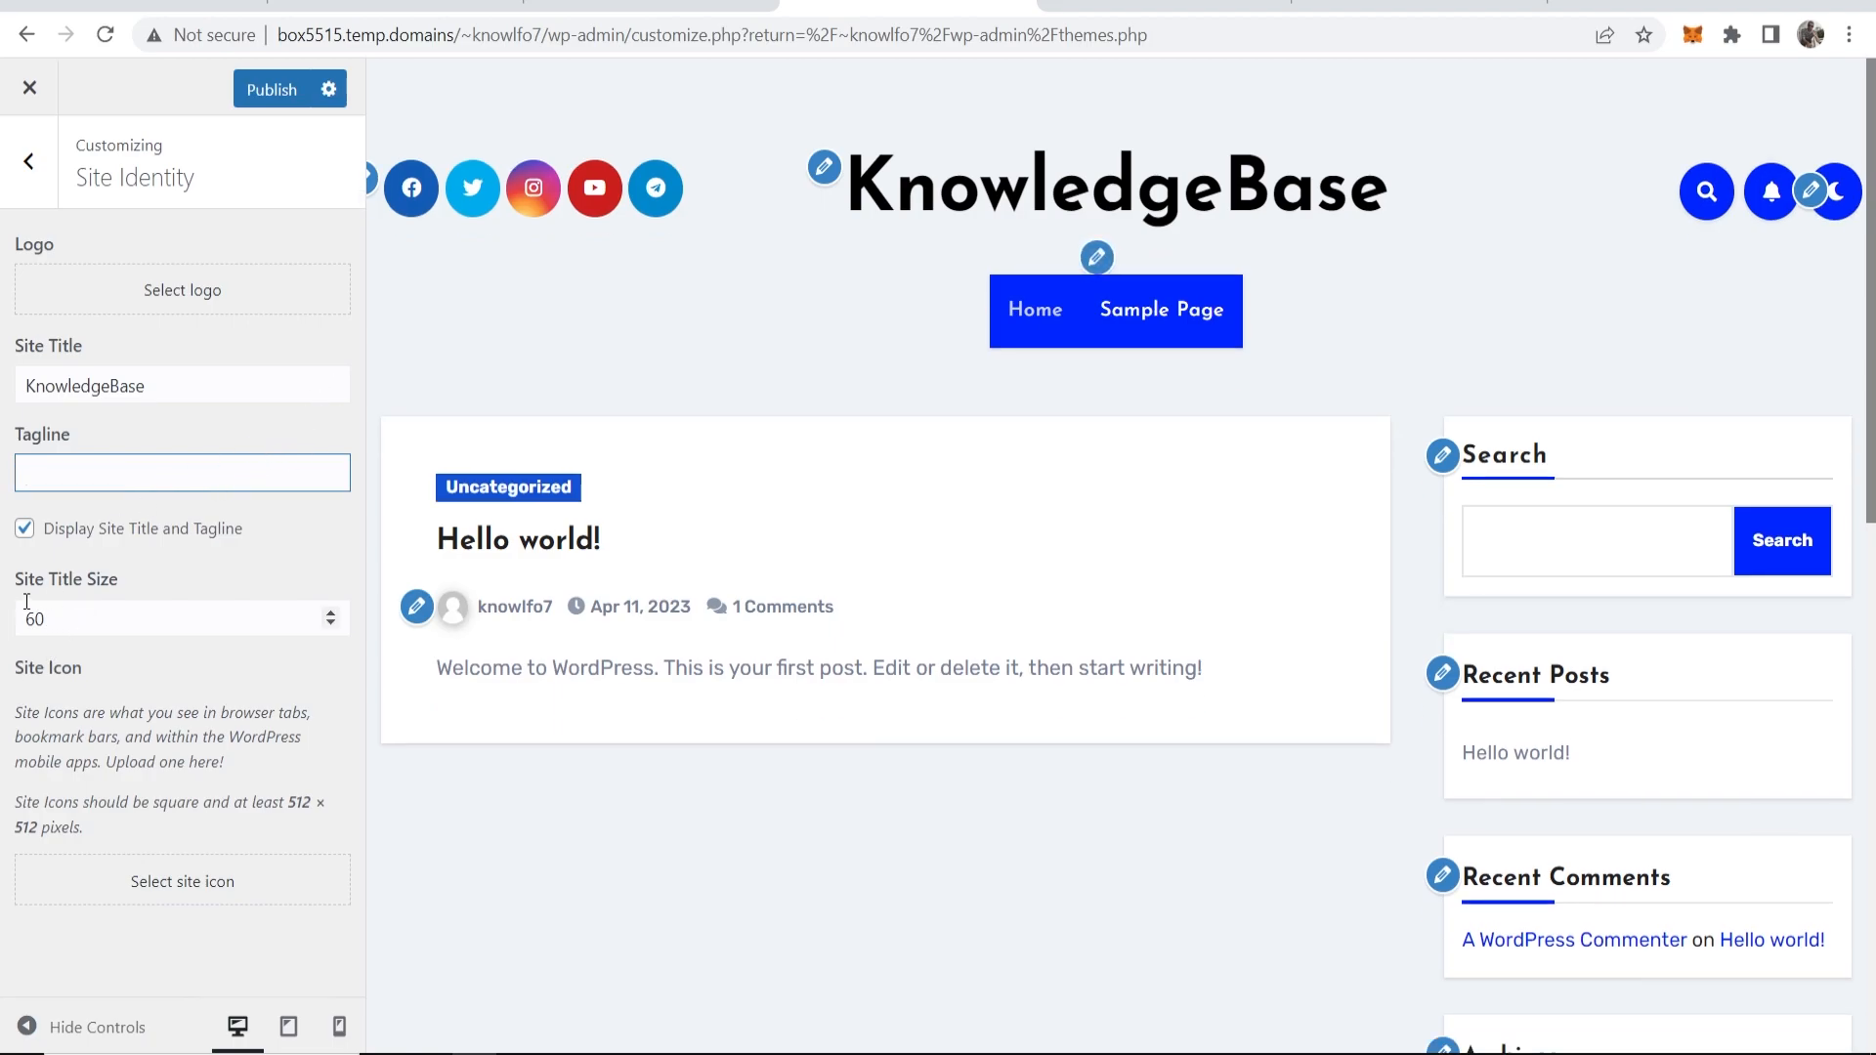
Step: Reduce the site title size to 52
click(330, 625)
click(331, 625)
click(330, 626)
click(331, 625)
click(331, 625)
click(330, 626)
click(330, 626)
click(330, 626)
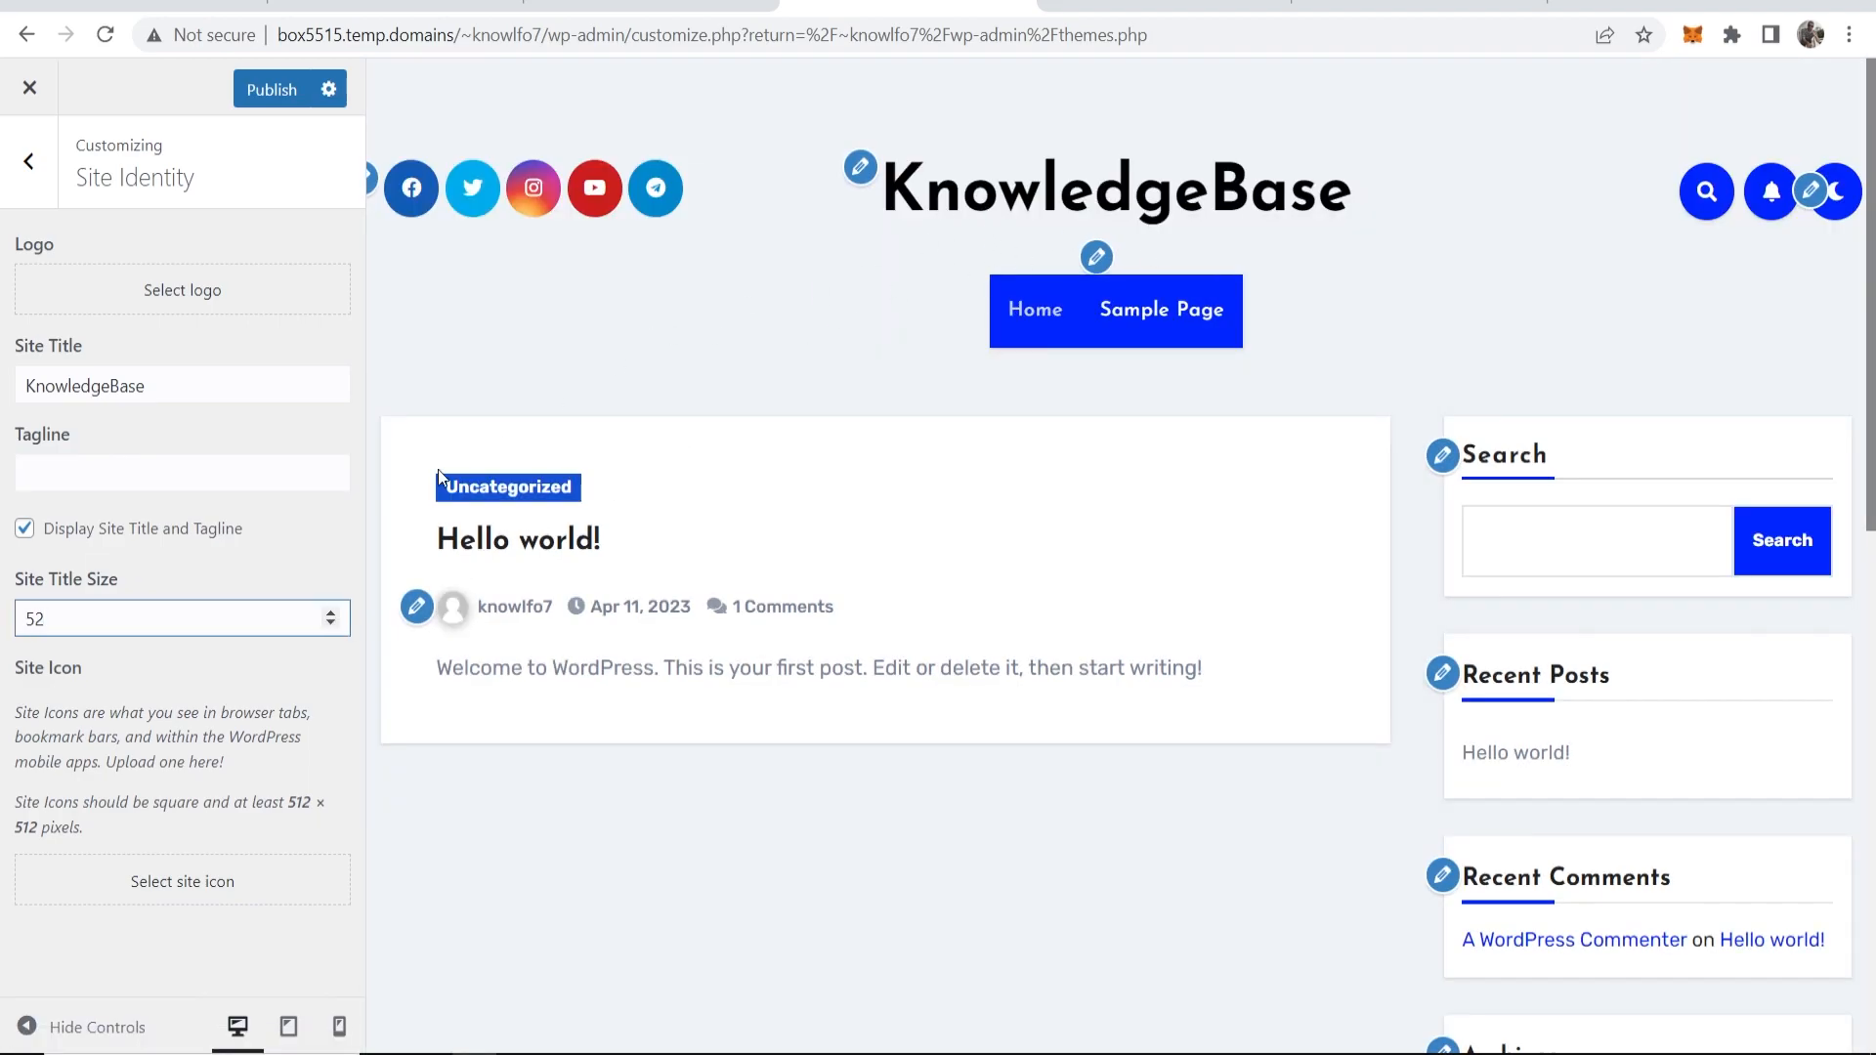
Step: Set the site title size to 60 and publish the Site Identity changes
drag(47, 620, 3, 628)
text(60)
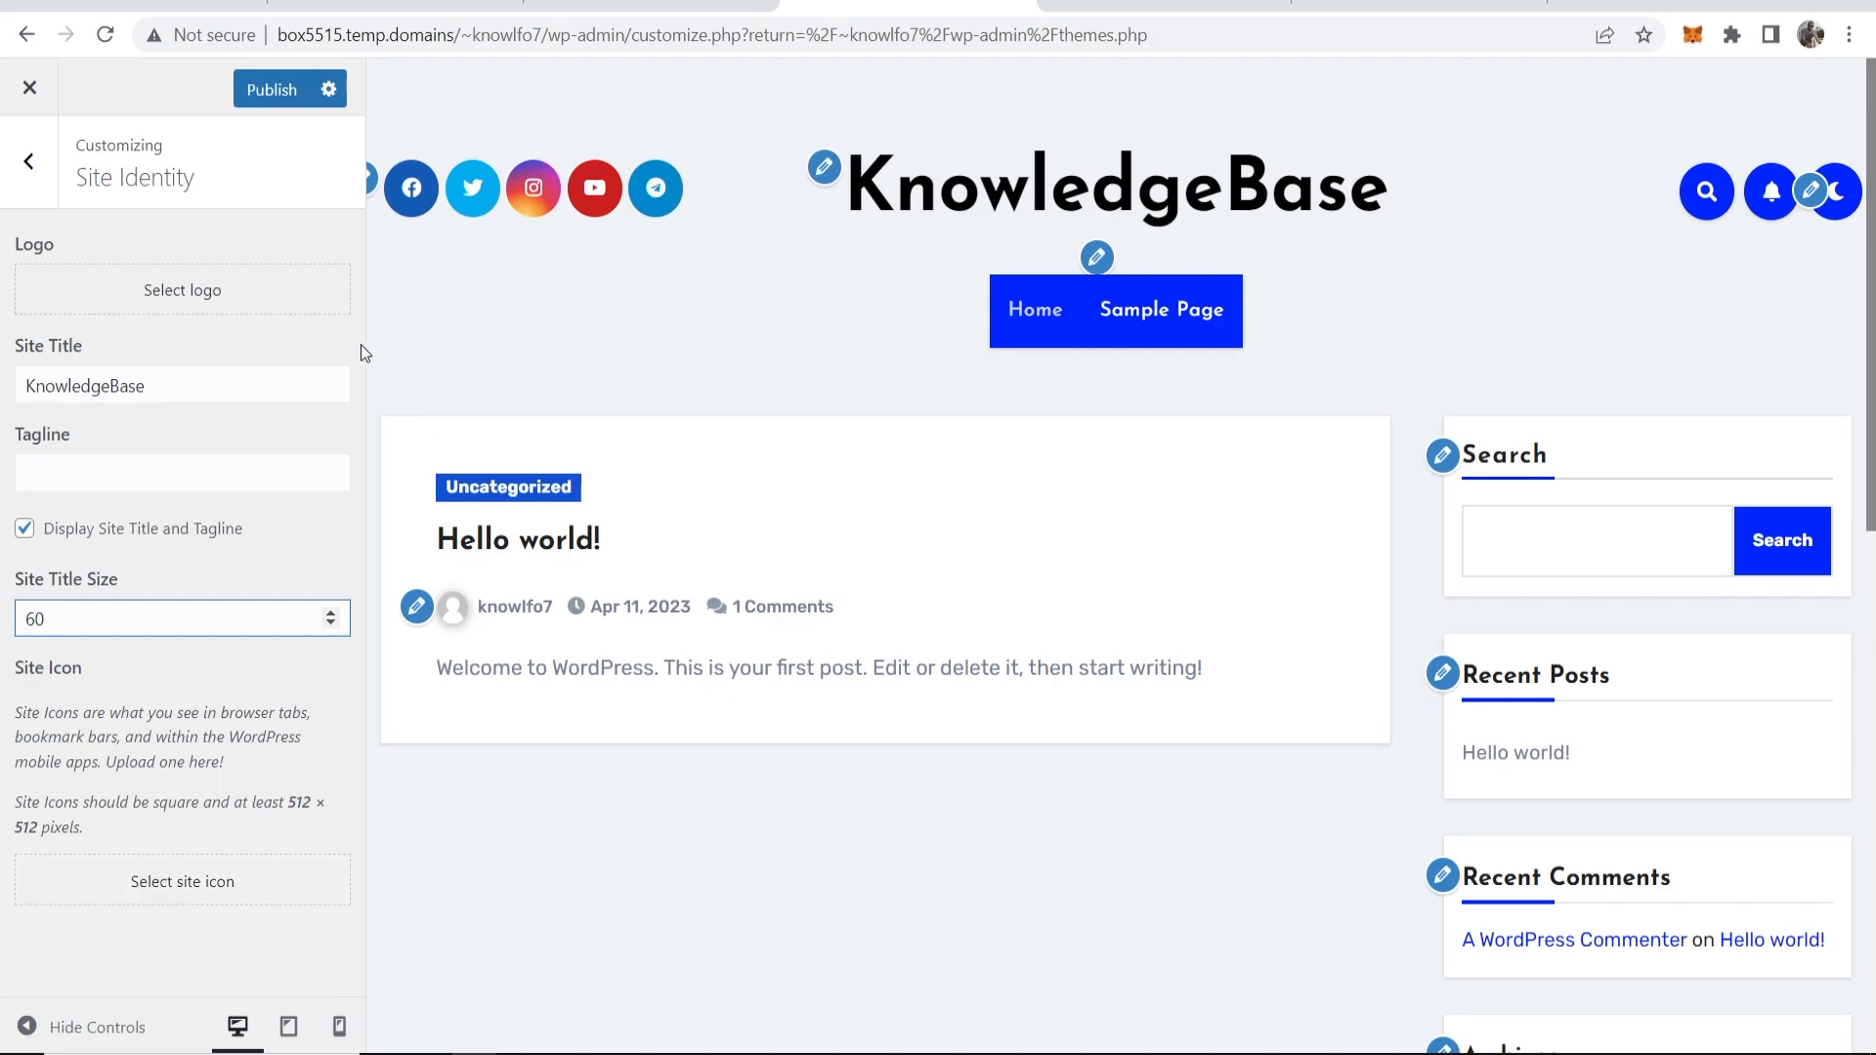
click(275, 103)
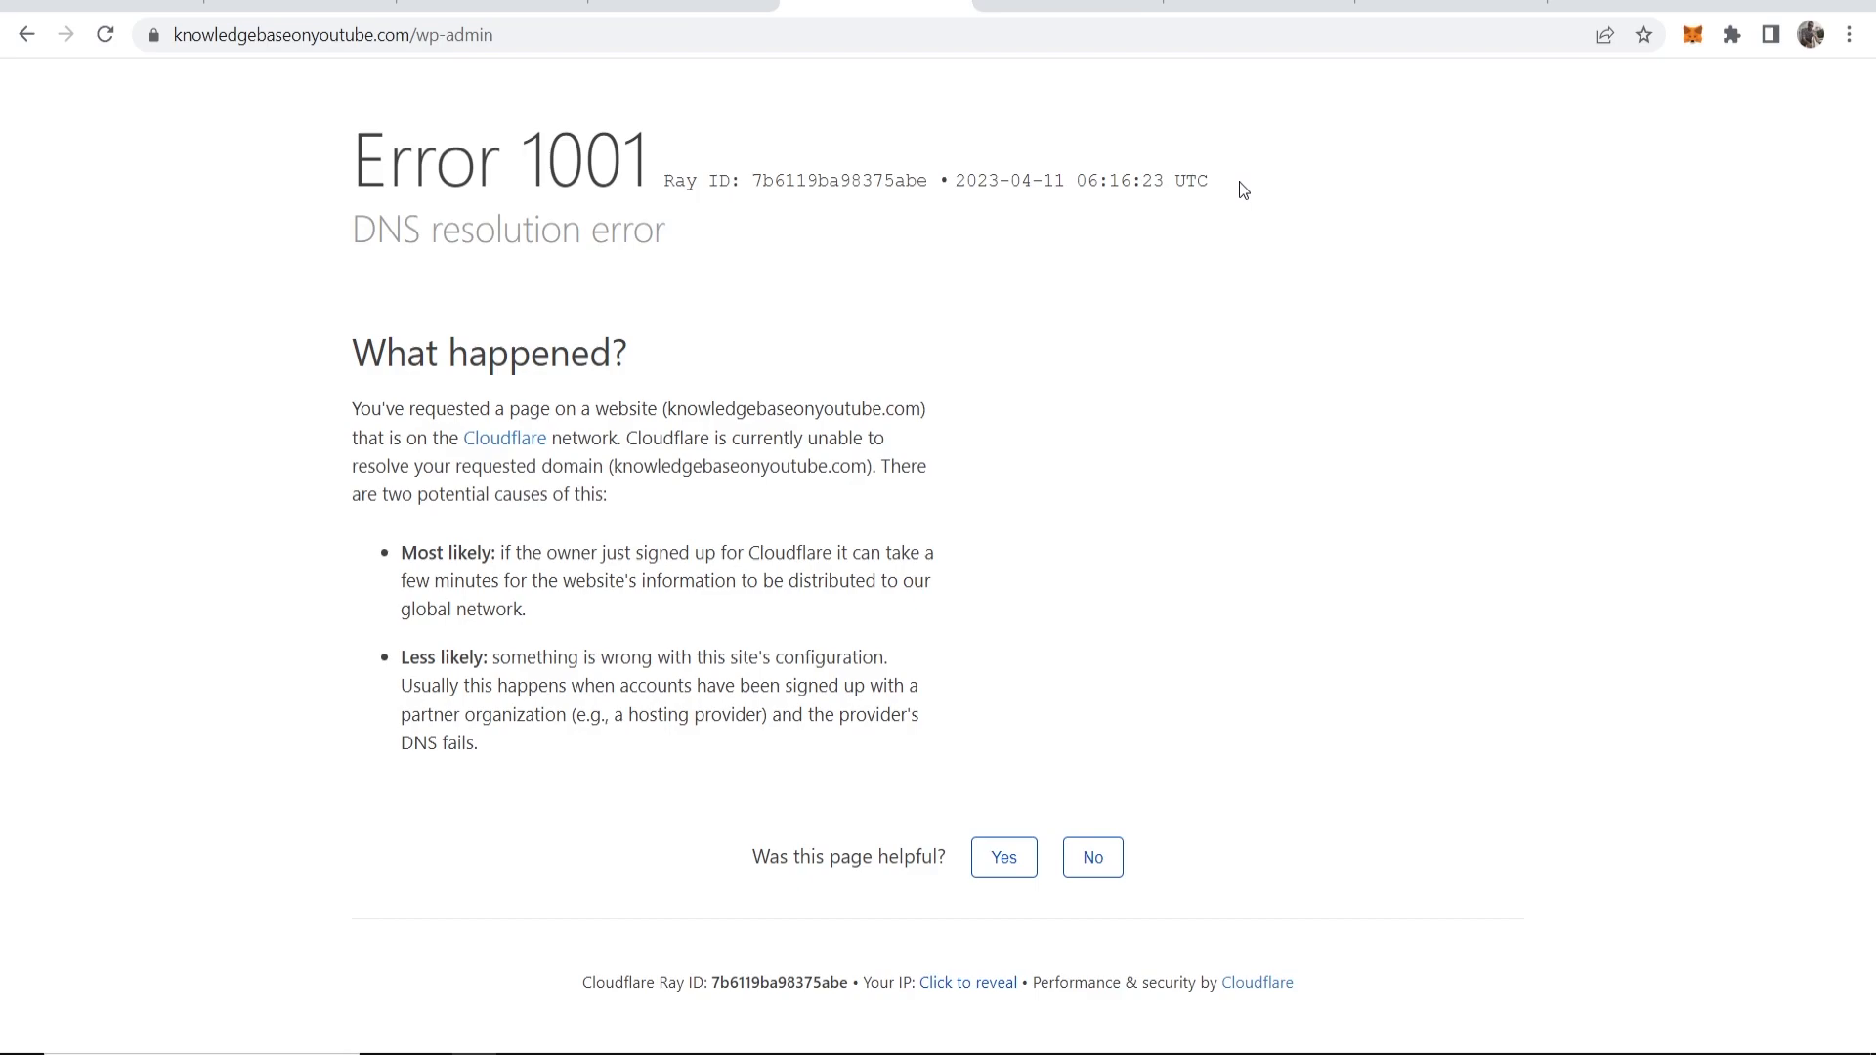
Step: Examine the domain's DNS resolution error page and read the Bluehost support chat about how long website activation takes
drag(359, 141, 1202, 166)
click(1215, 177)
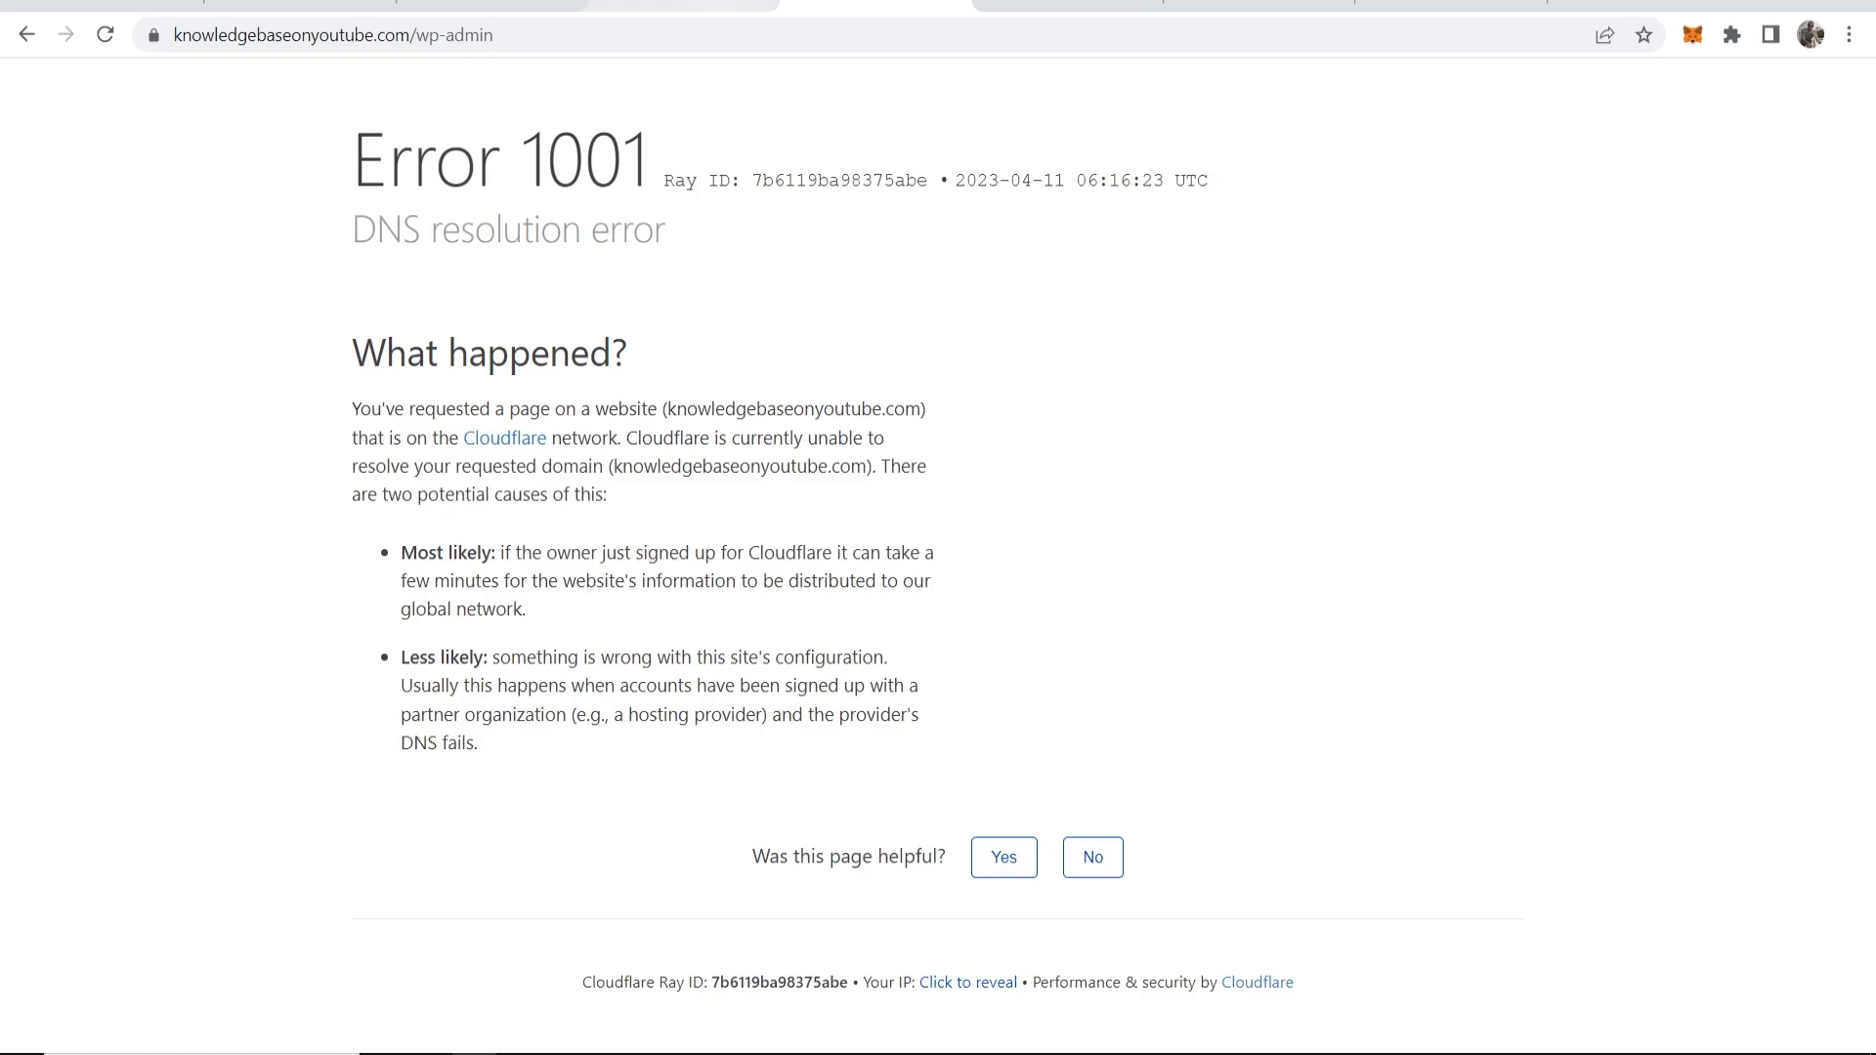
click(684, 3)
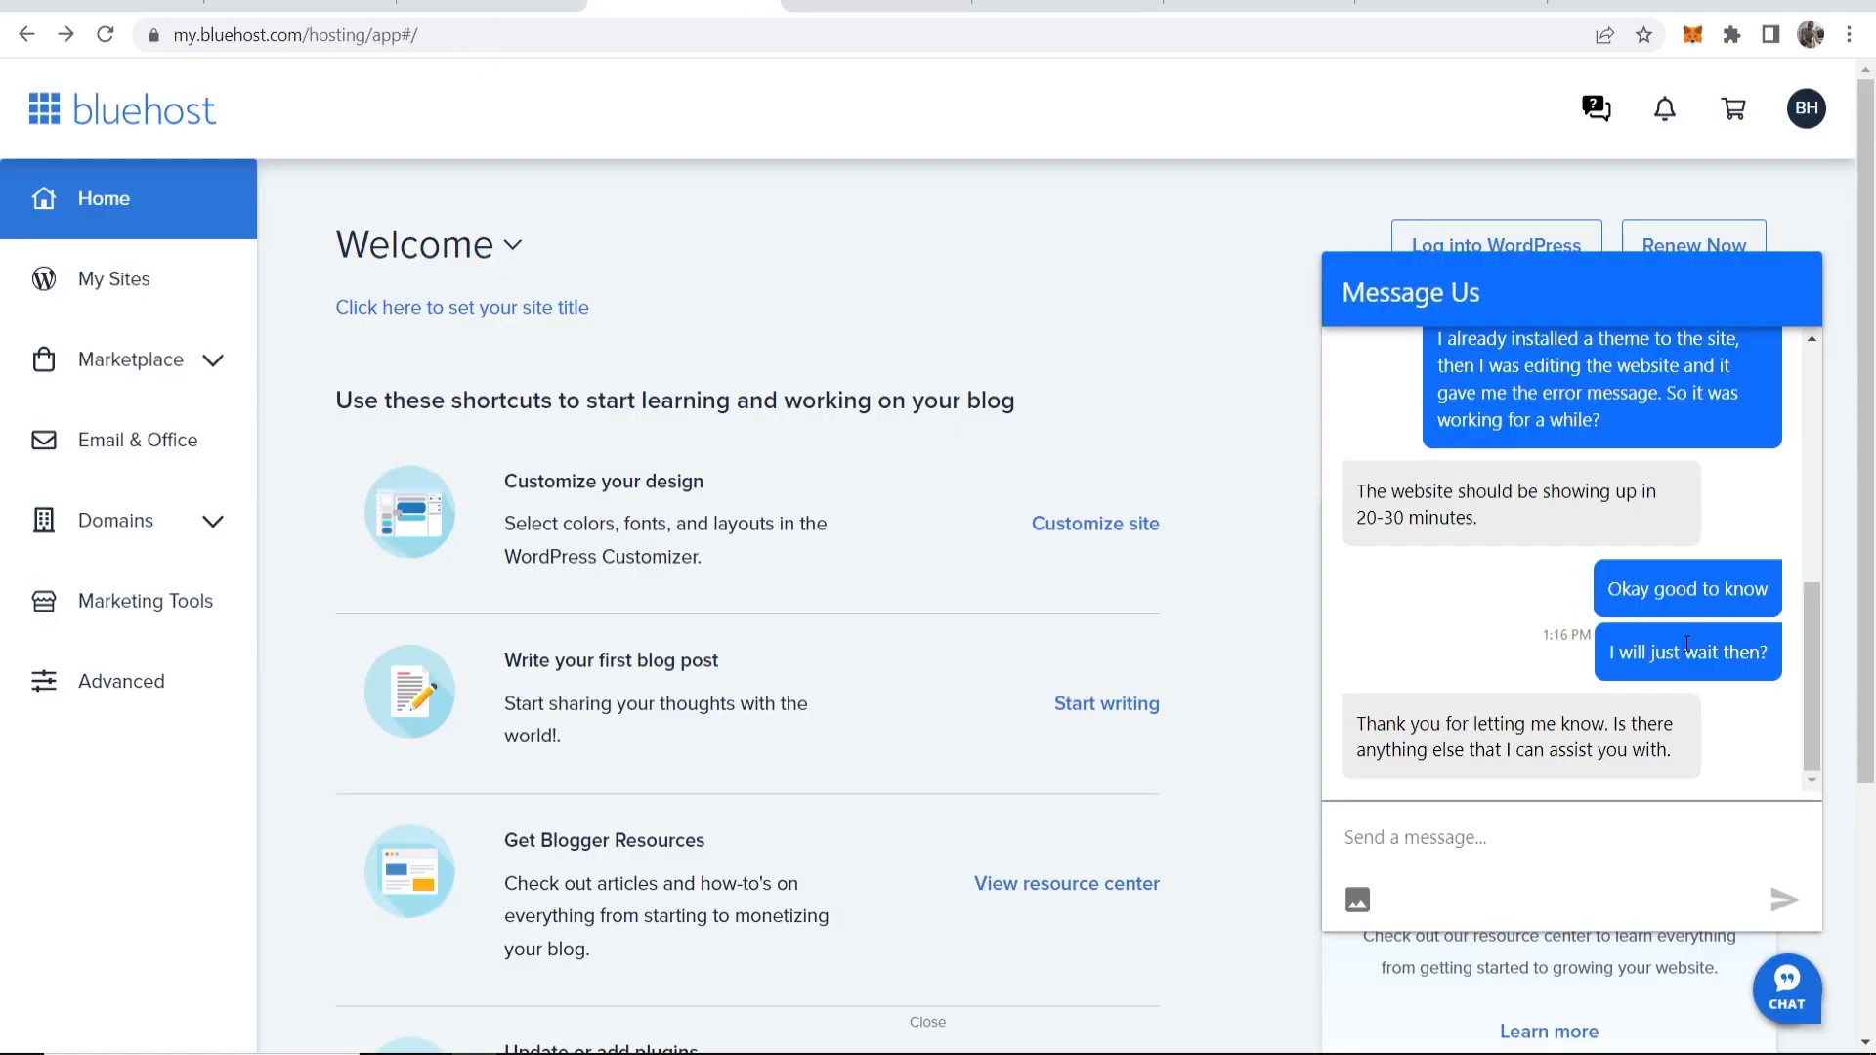
scroll(1674, 608, up, 10)
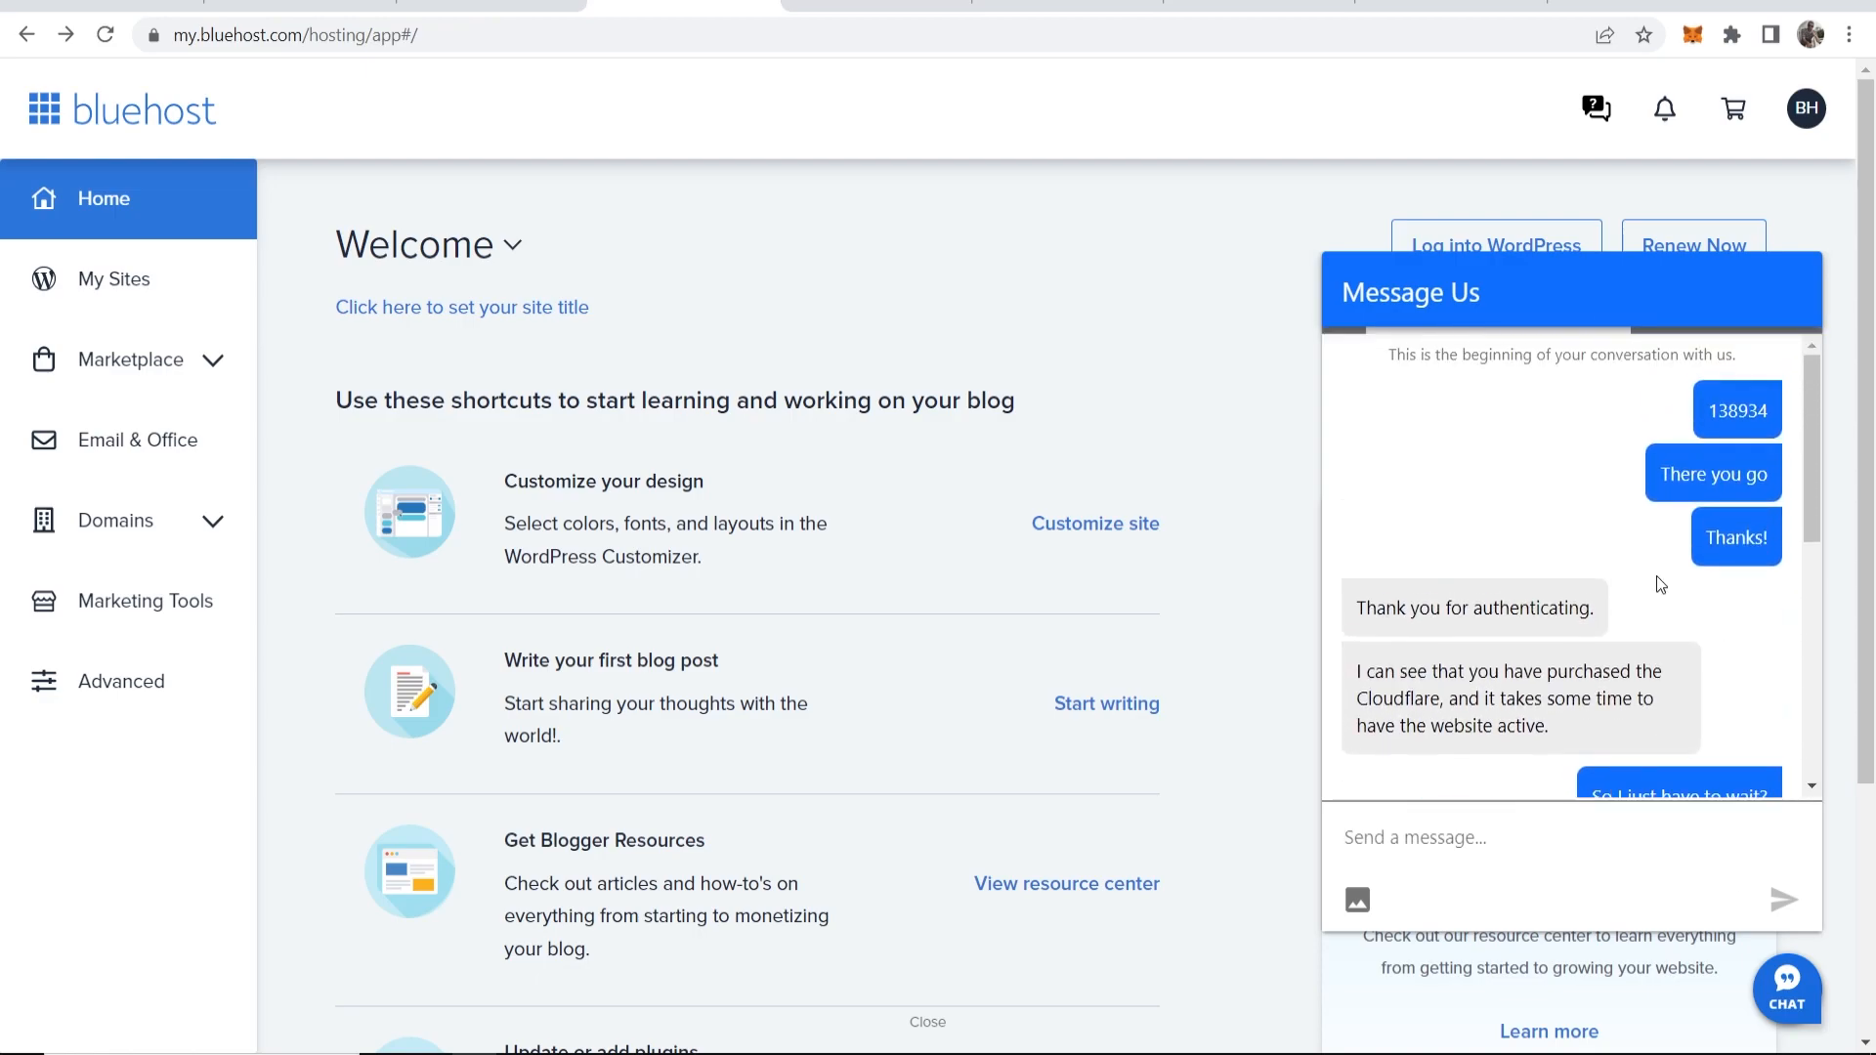
scroll(1652, 582, down, 15)
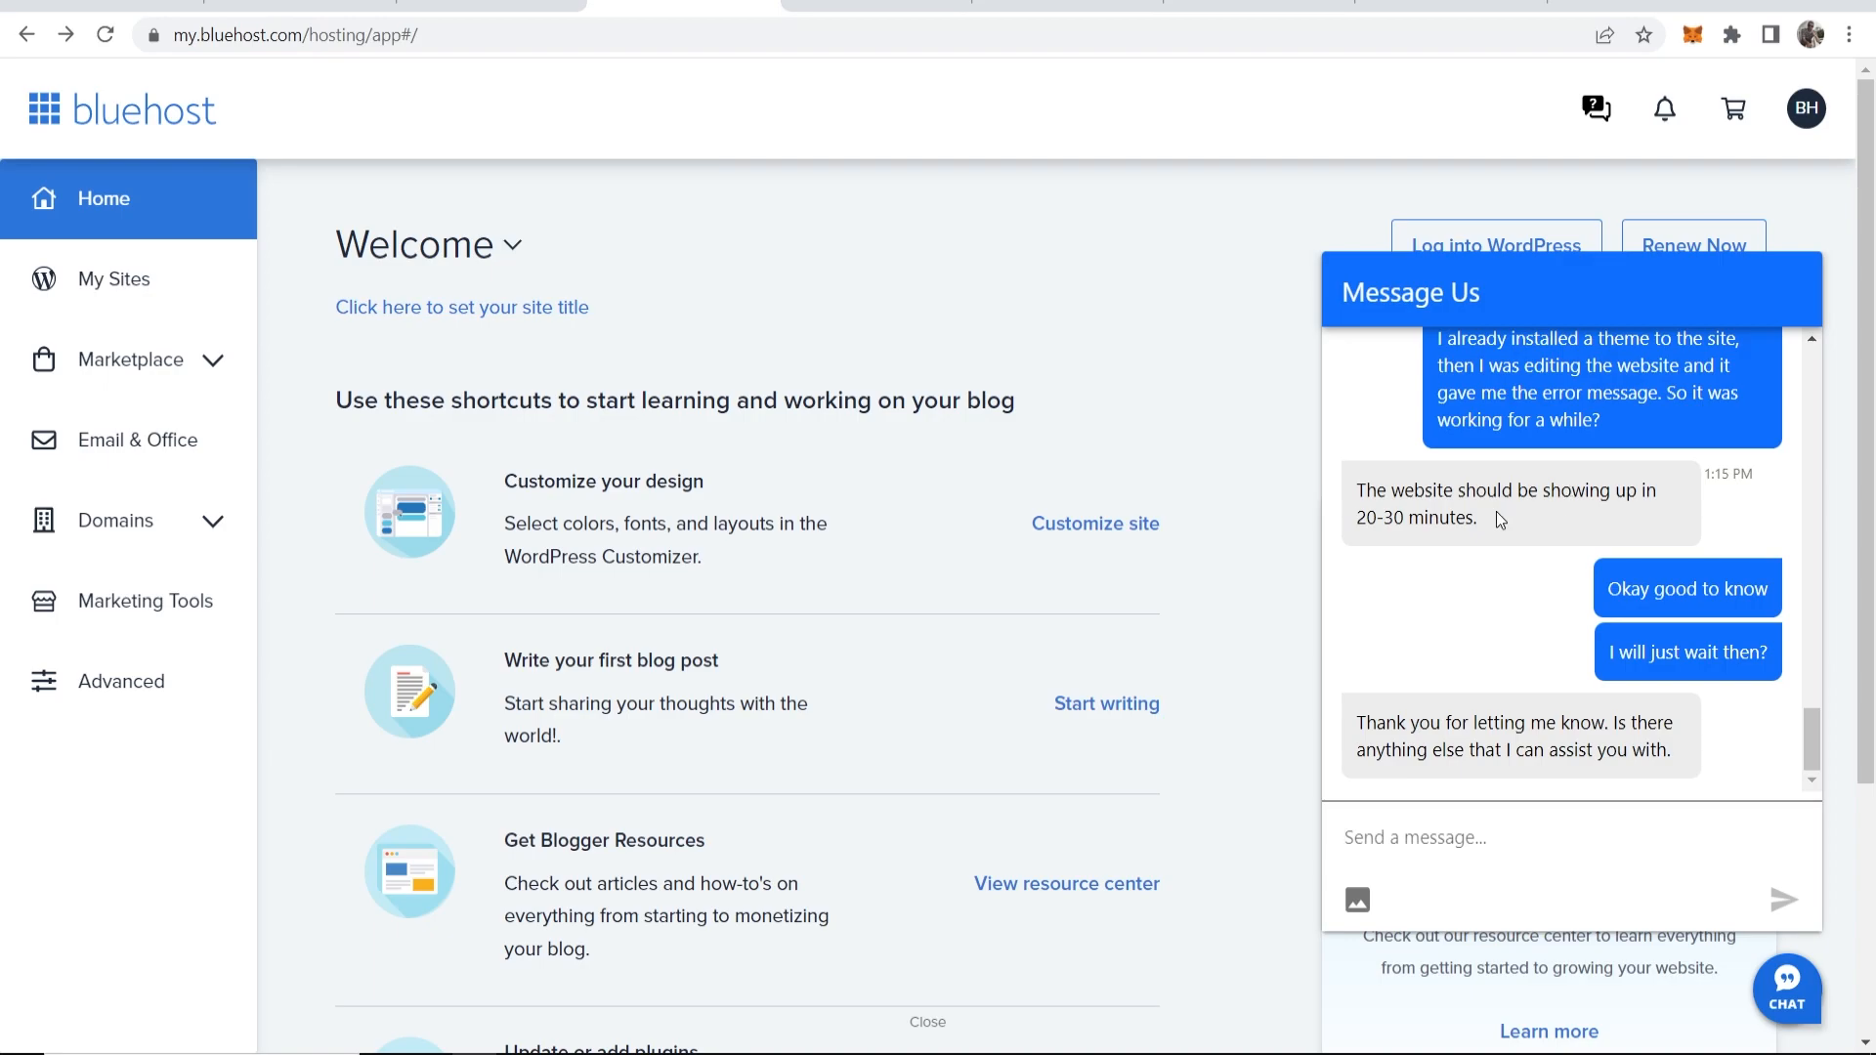
drag(1502, 514, 1356, 526)
click(1378, 516)
scroll(1431, 510, up, 4)
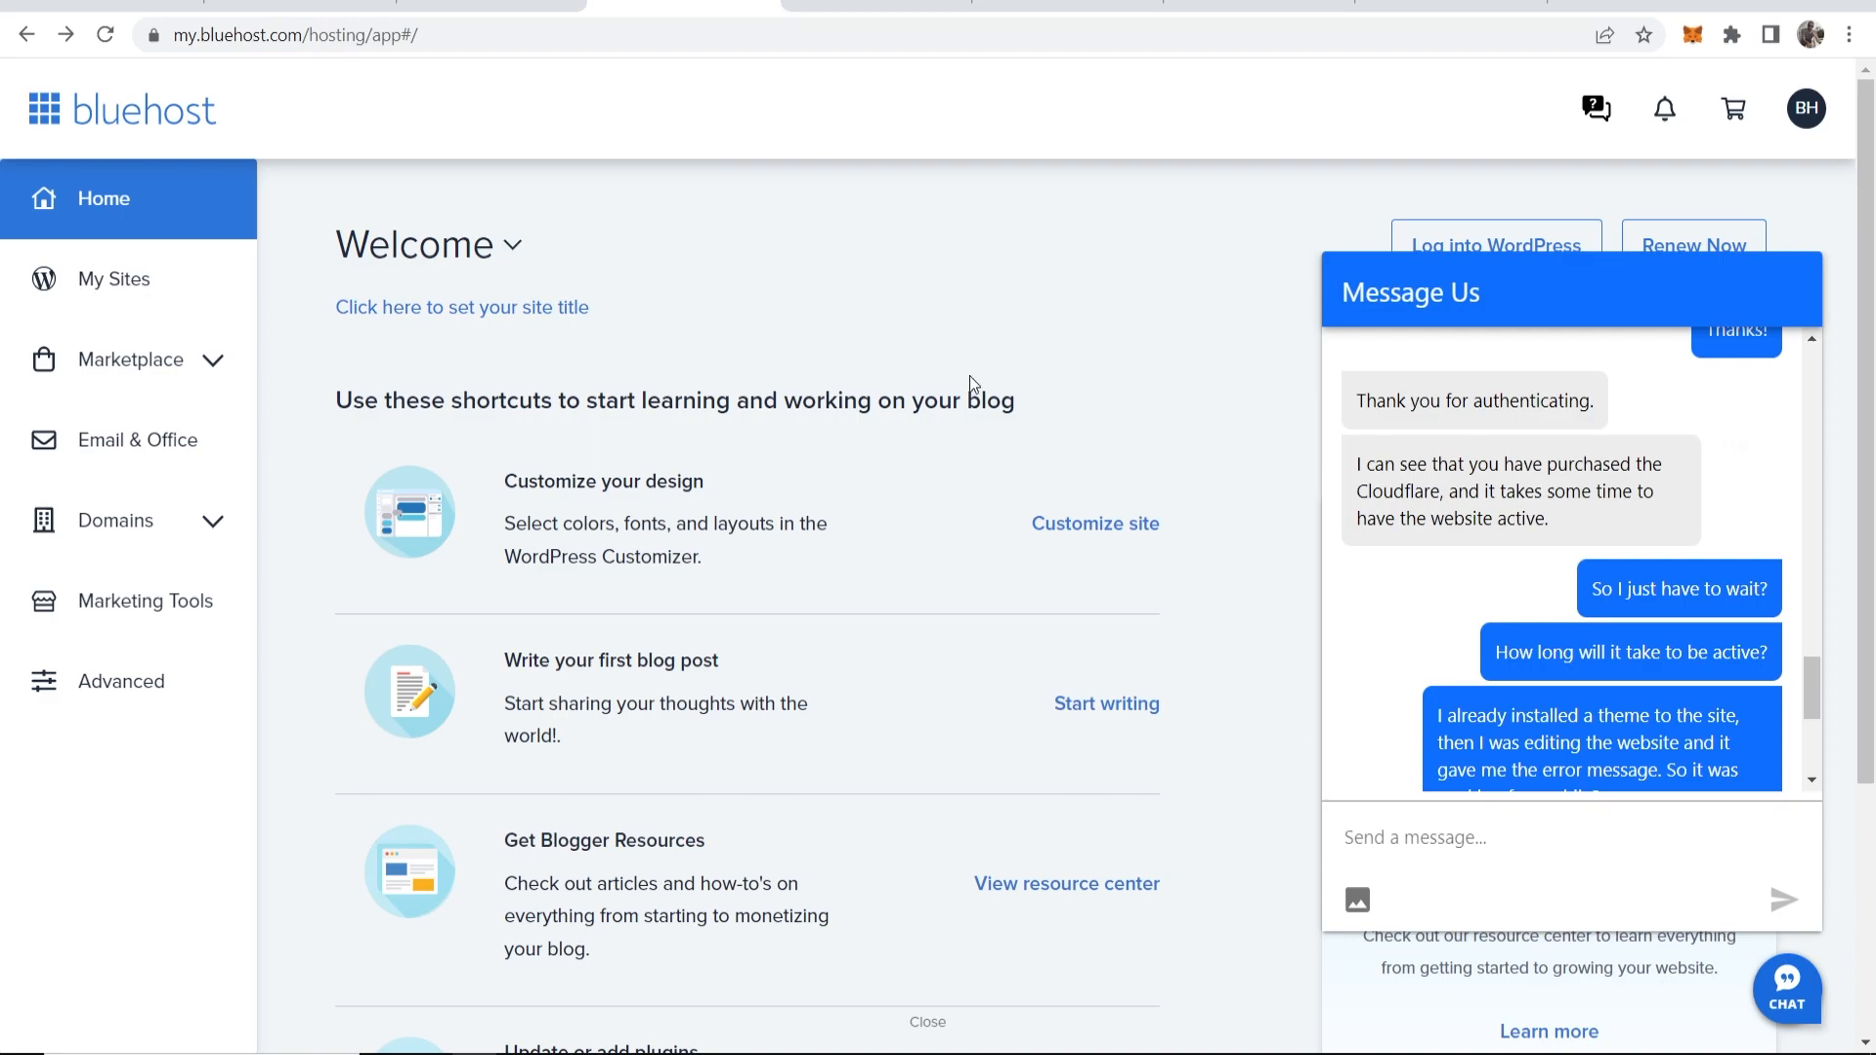
scroll(1587, 479, down, 4)
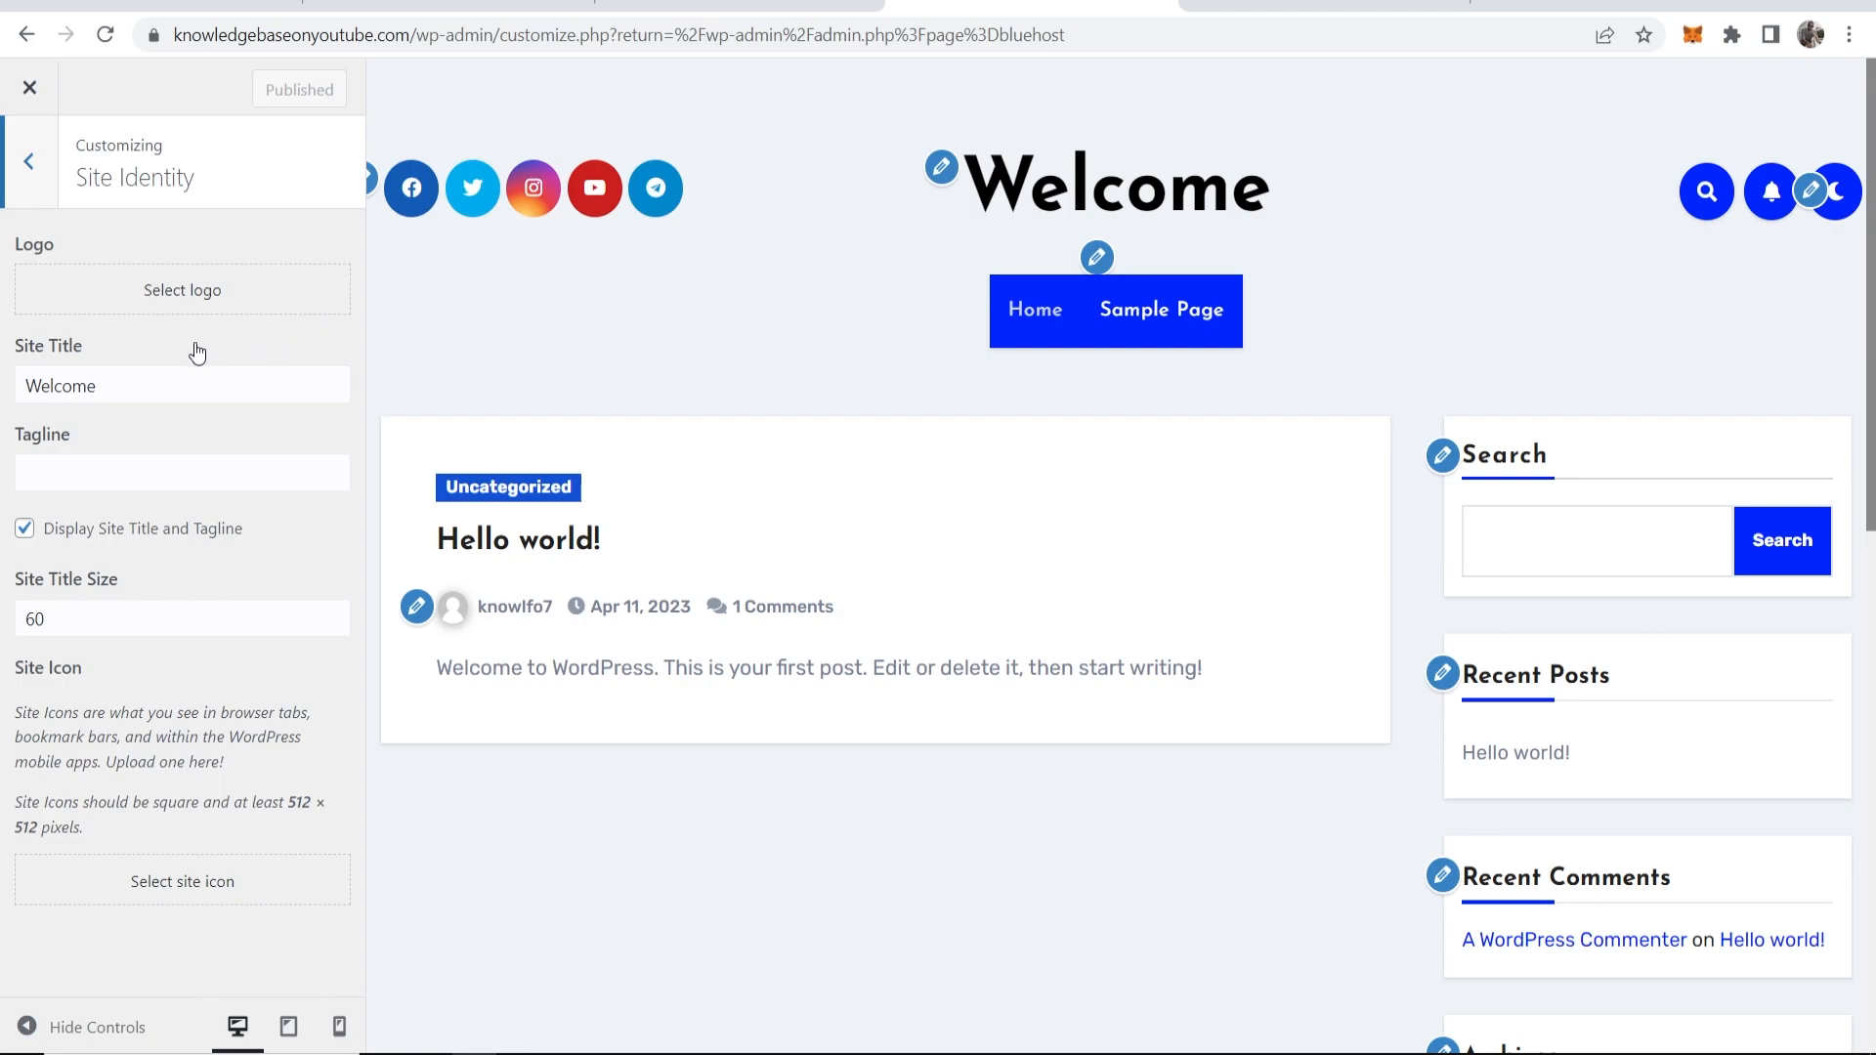
Step: Replace the site title with KnowledgeBase on the knowledgebaseonyoutube.com customizer and publish it
drag(150, 374, 8, 384)
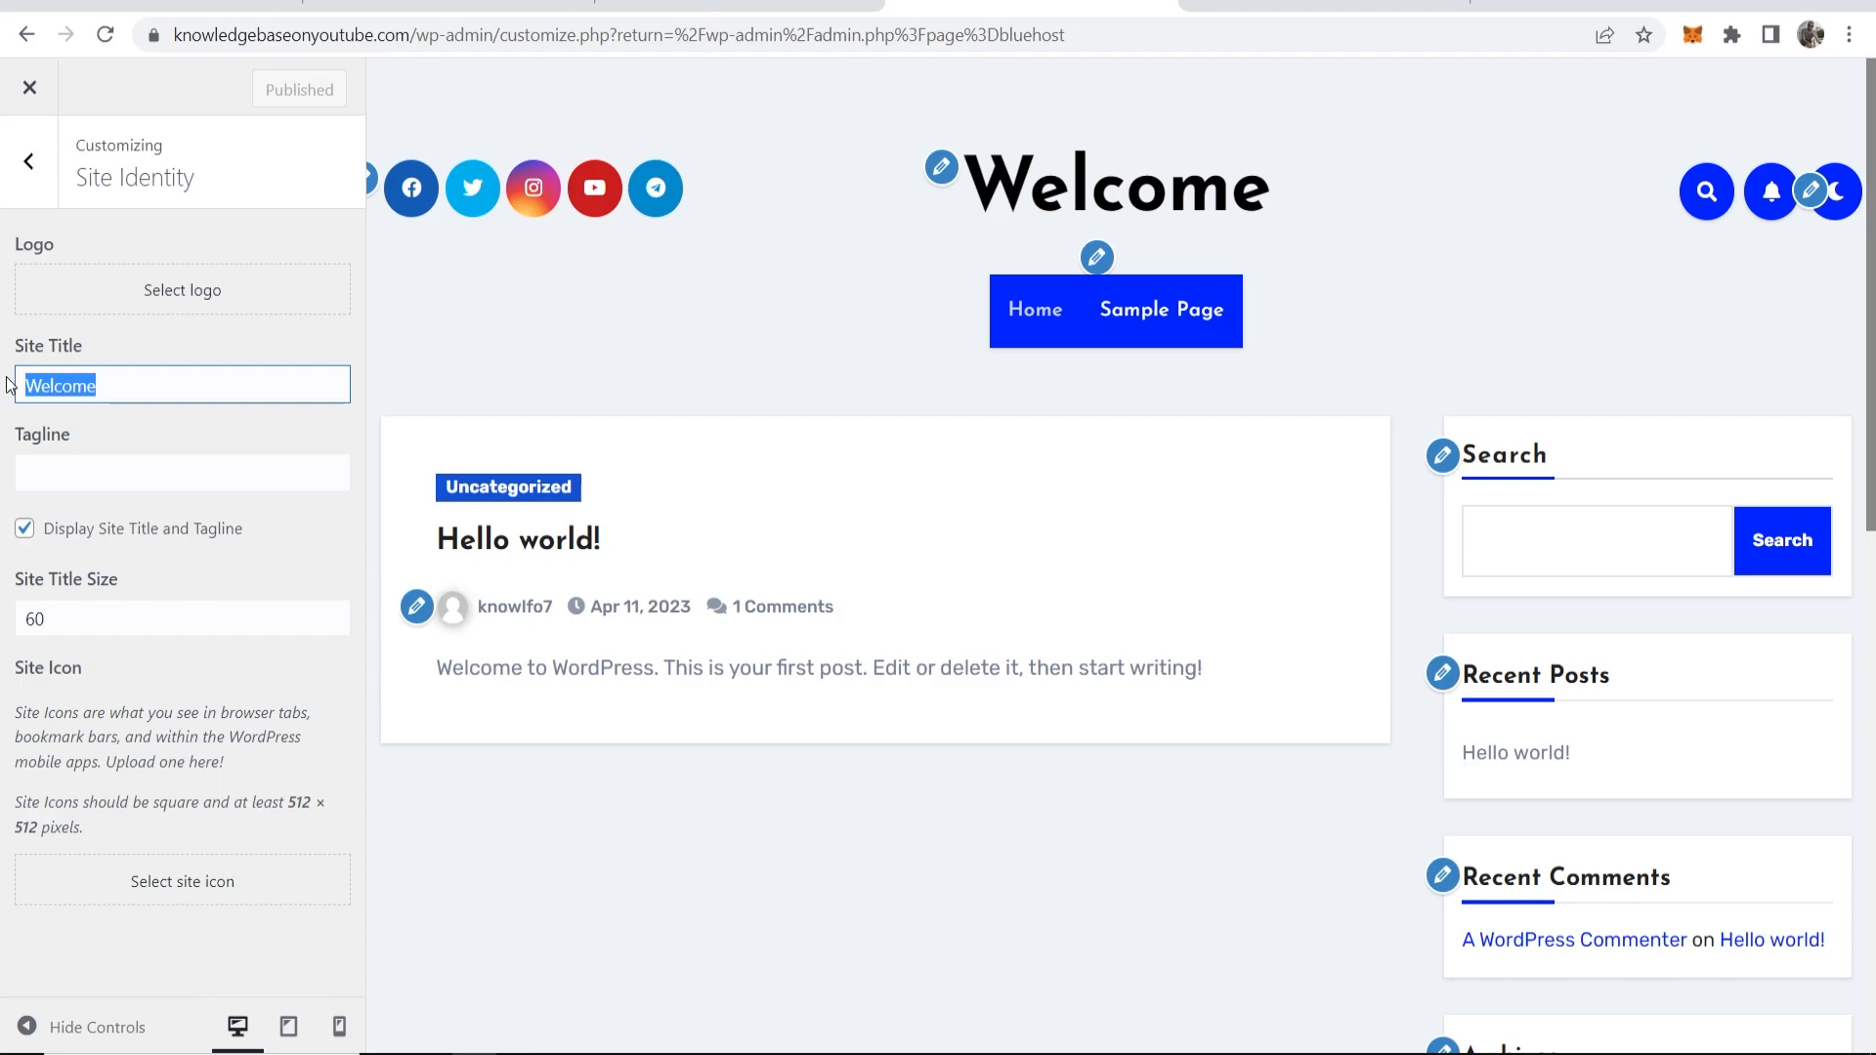
text(KnowledgeBase)
click(258, 88)
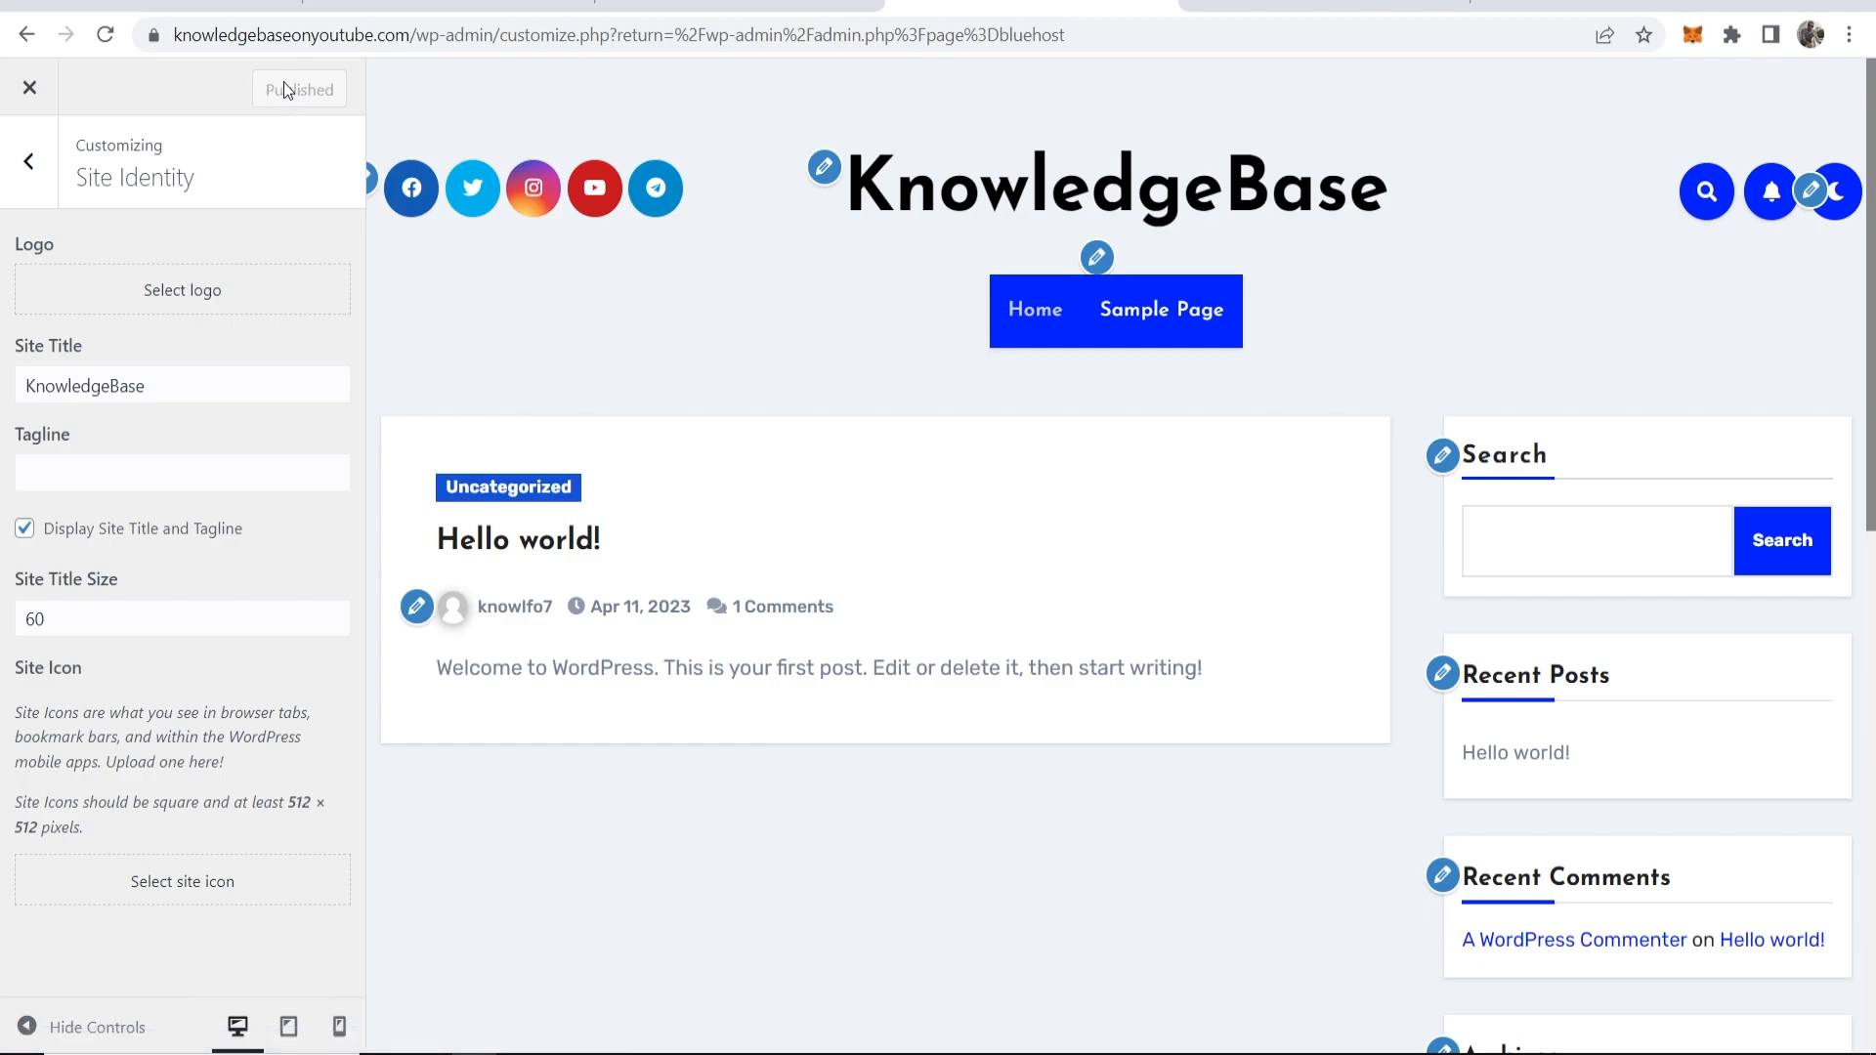
Step: In the header's social icon settings, change the first social icon from Facebook to YouTube
click(29, 162)
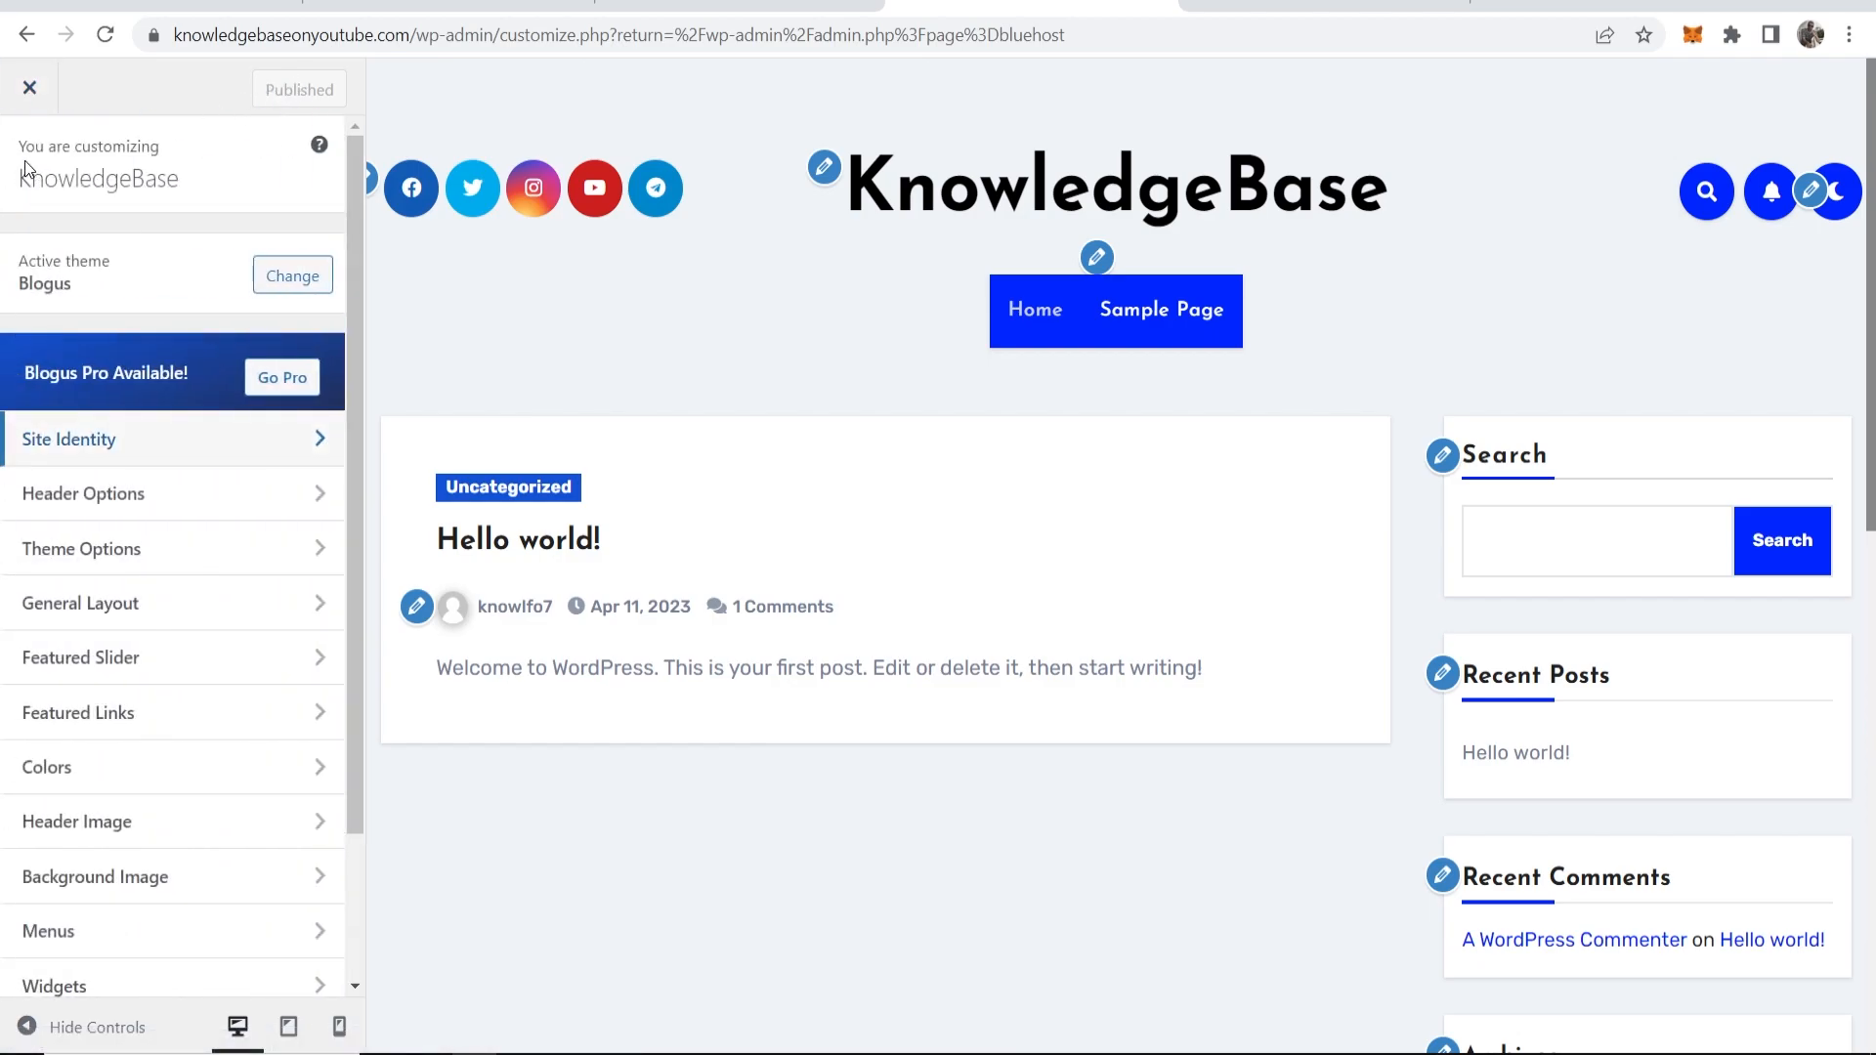
click(132, 499)
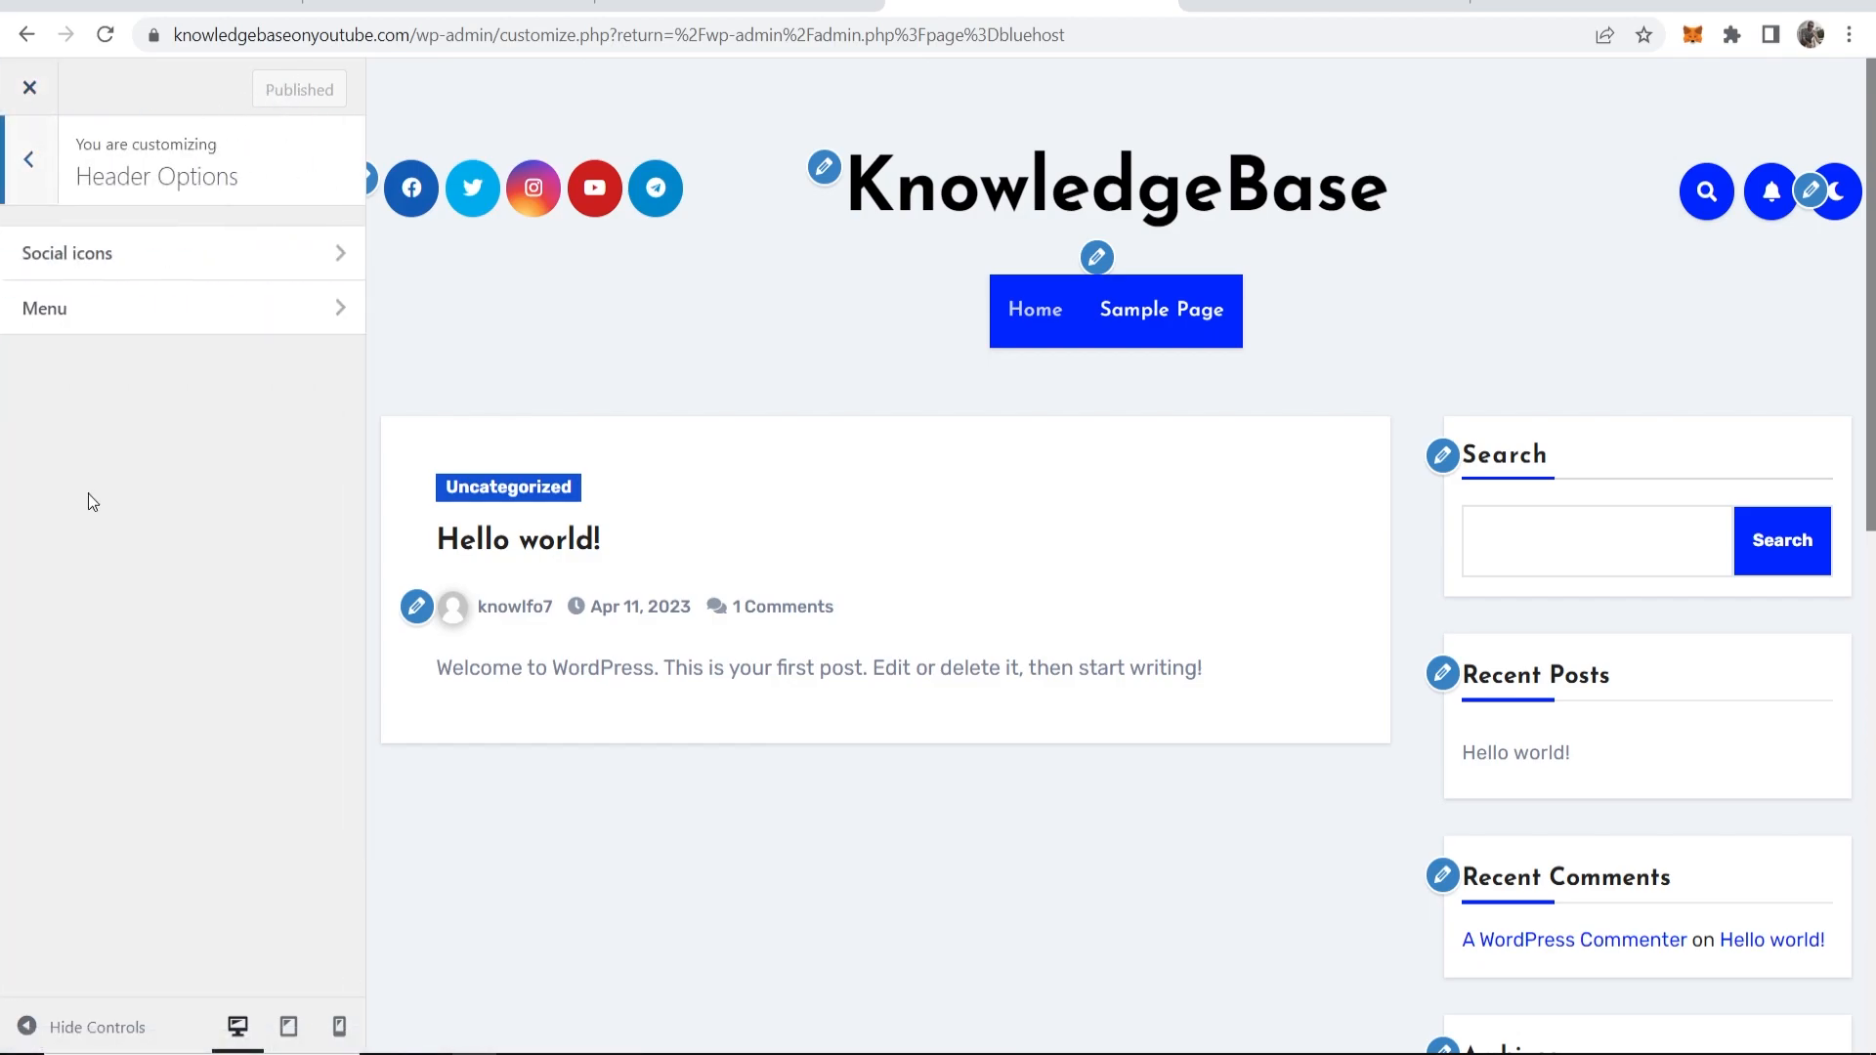
click(93, 278)
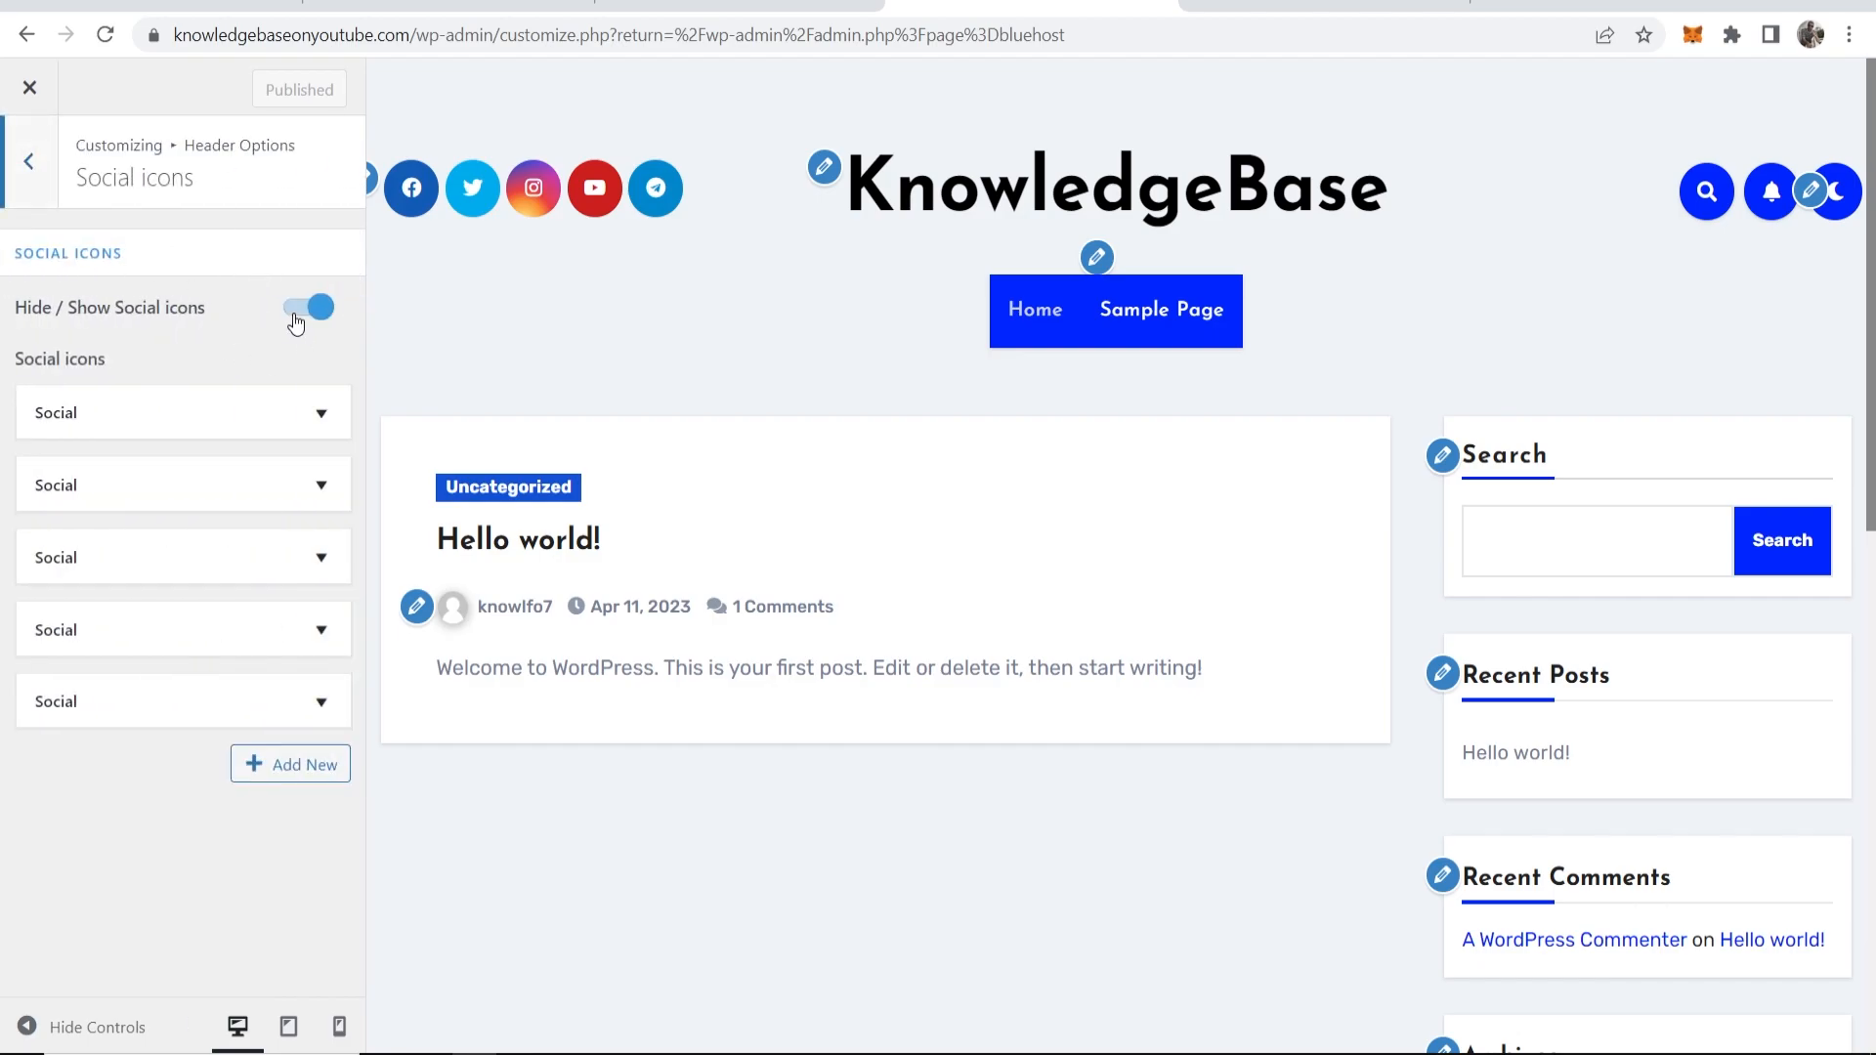
click(288, 313)
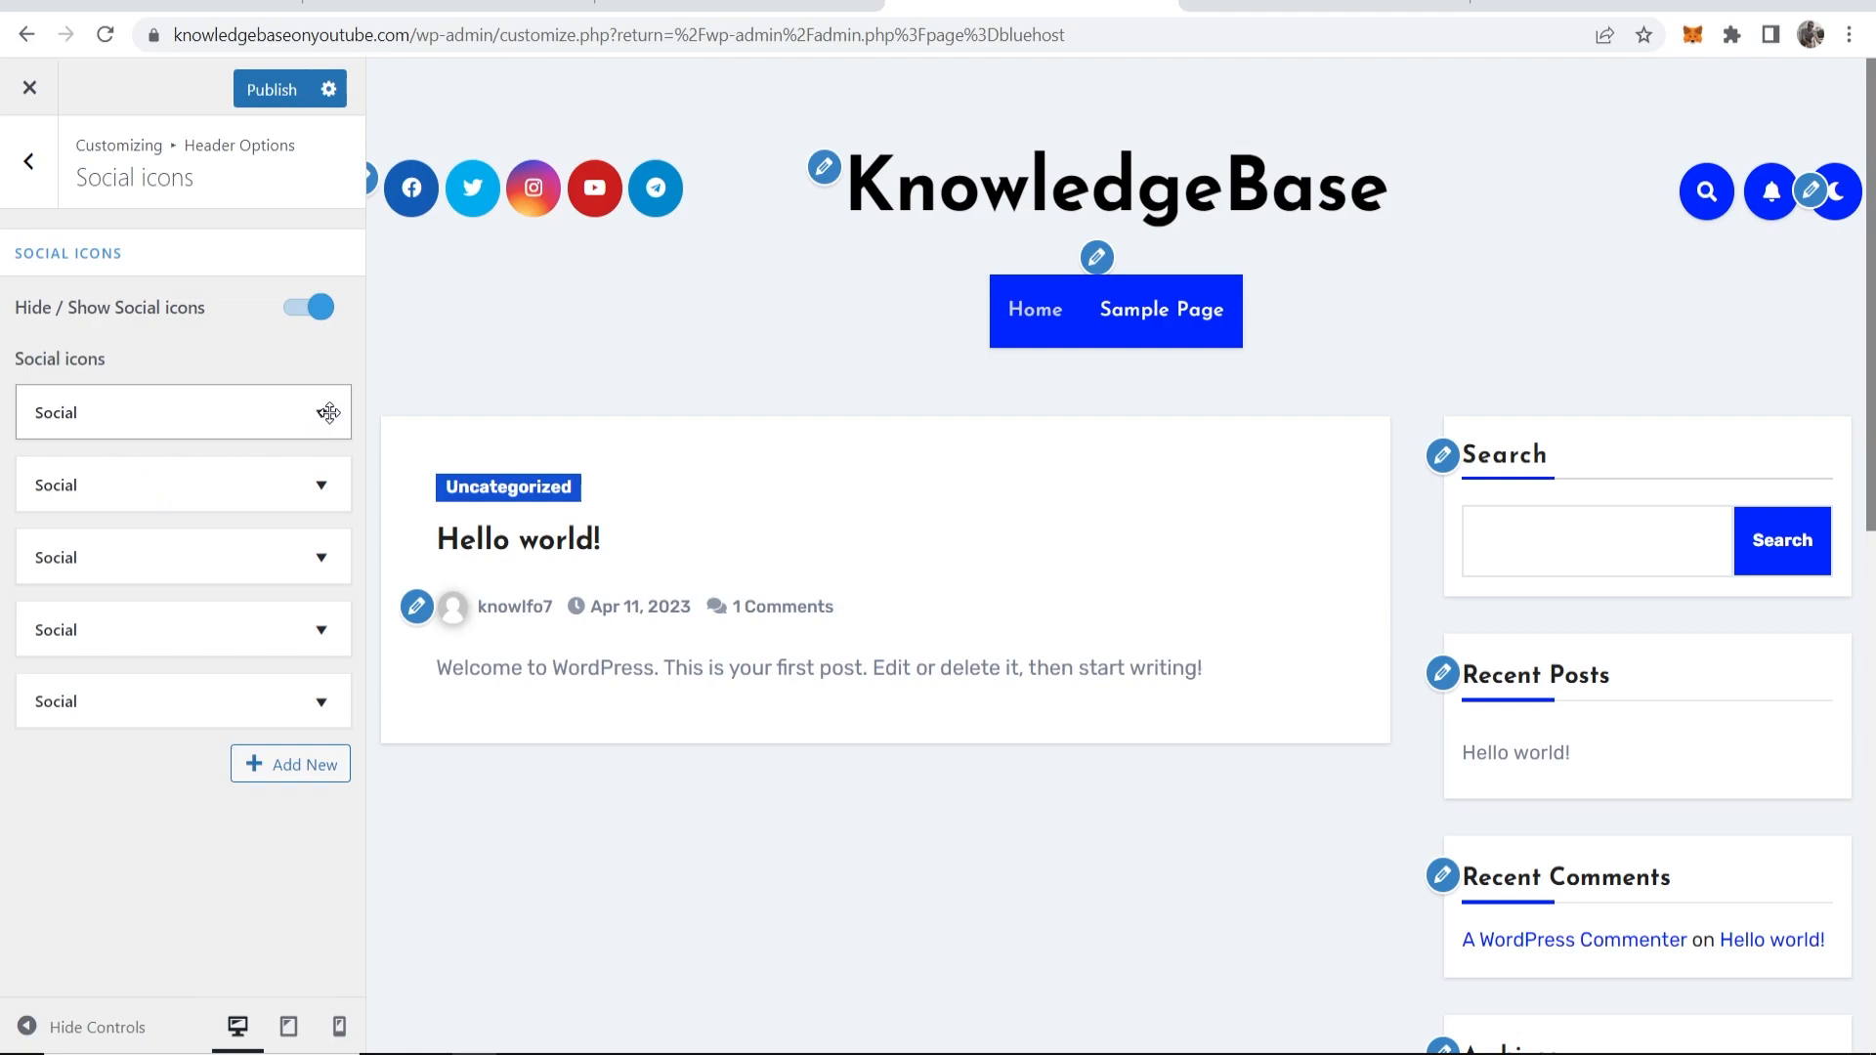
click(329, 412)
scroll(234, 470, down, 3)
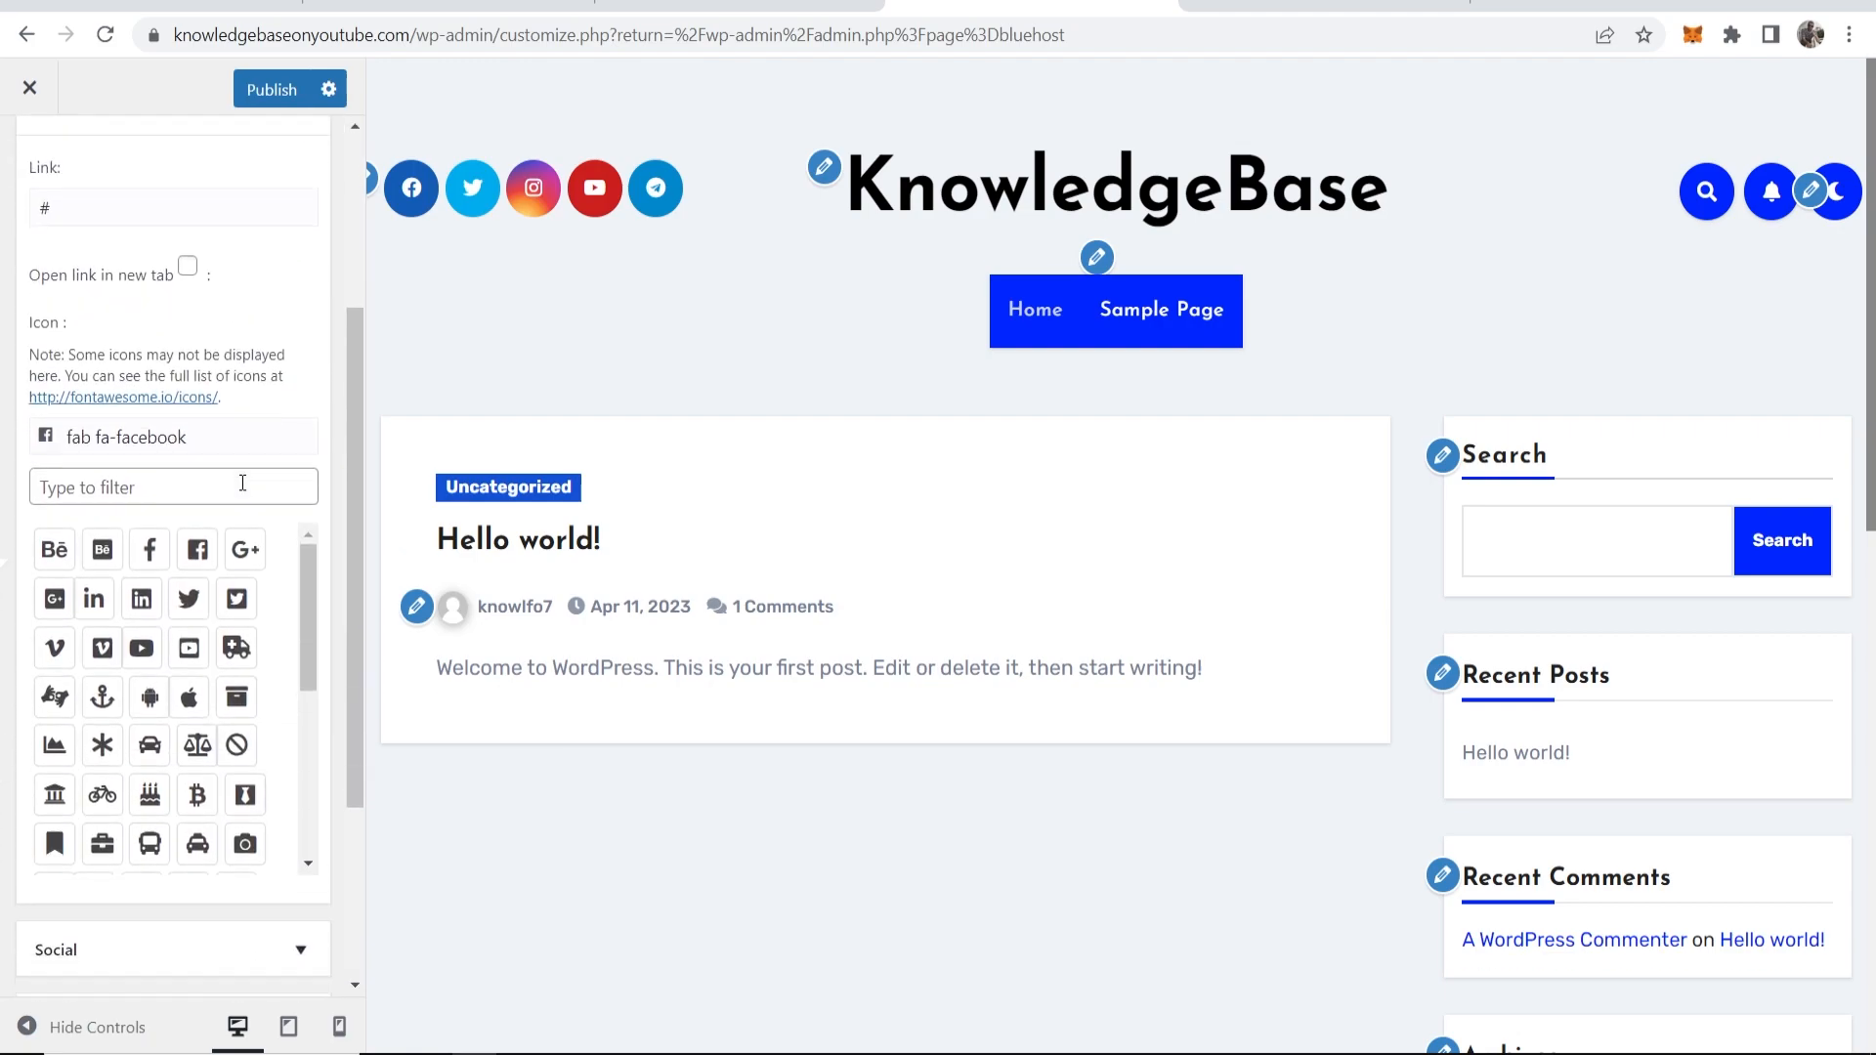
scroll(243, 483, down, 5)
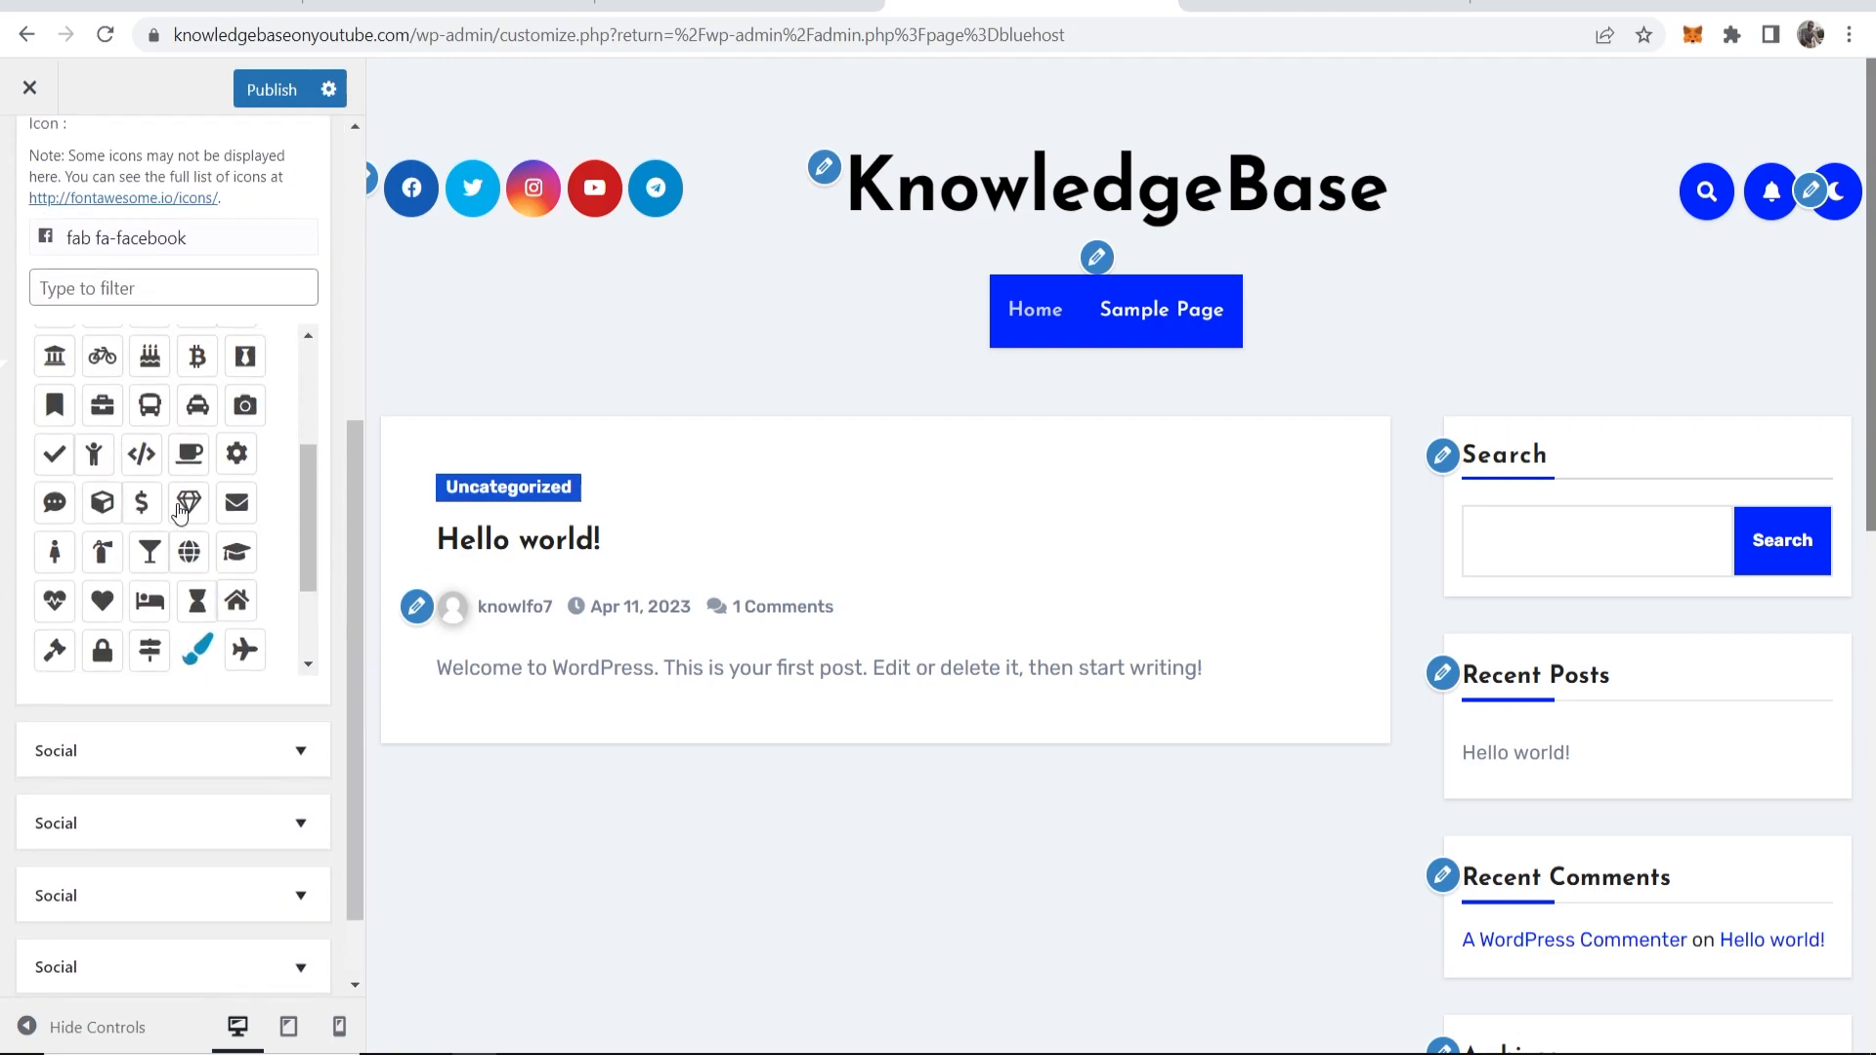
scroll(176, 507, up, 5)
click(123, 280)
text(youtube)
Step: Copy the KnowledgeBase YouTube channel's URL and set it as the first social icon's link
drag(116, 515, 42, 509)
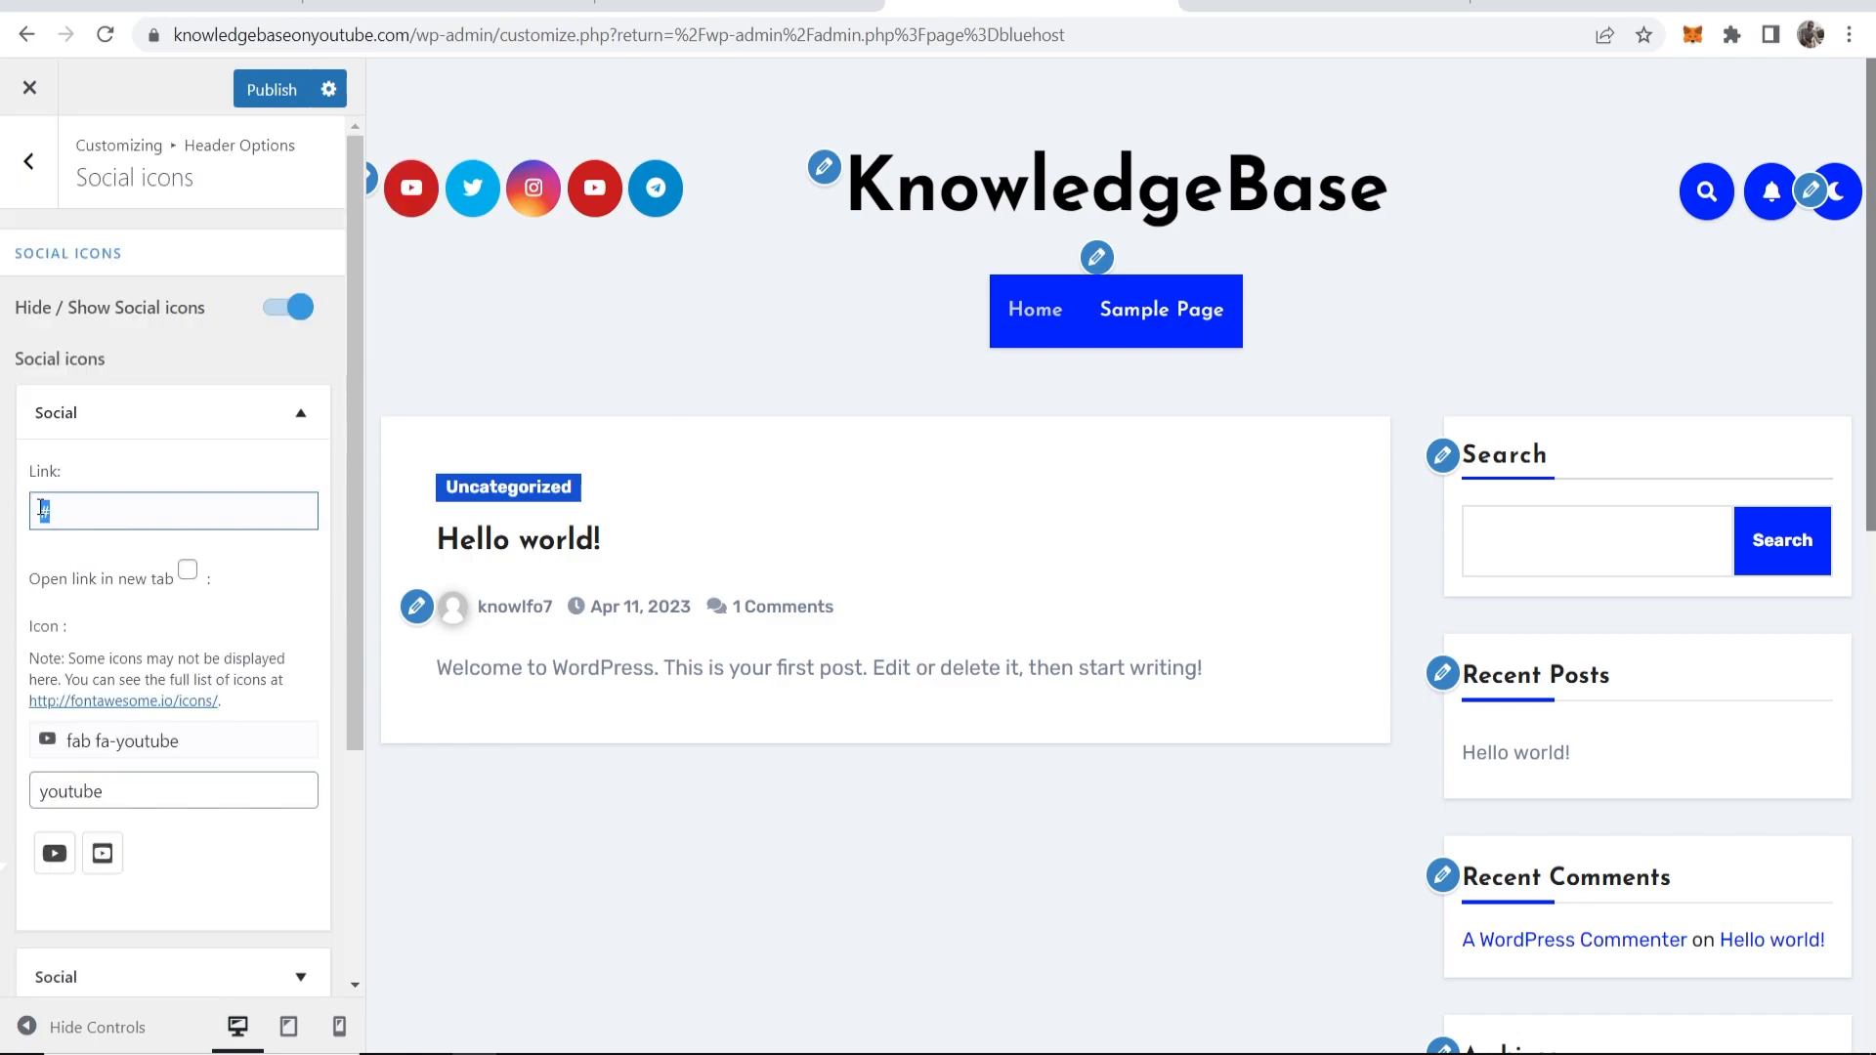
key(ctrl+Tab)
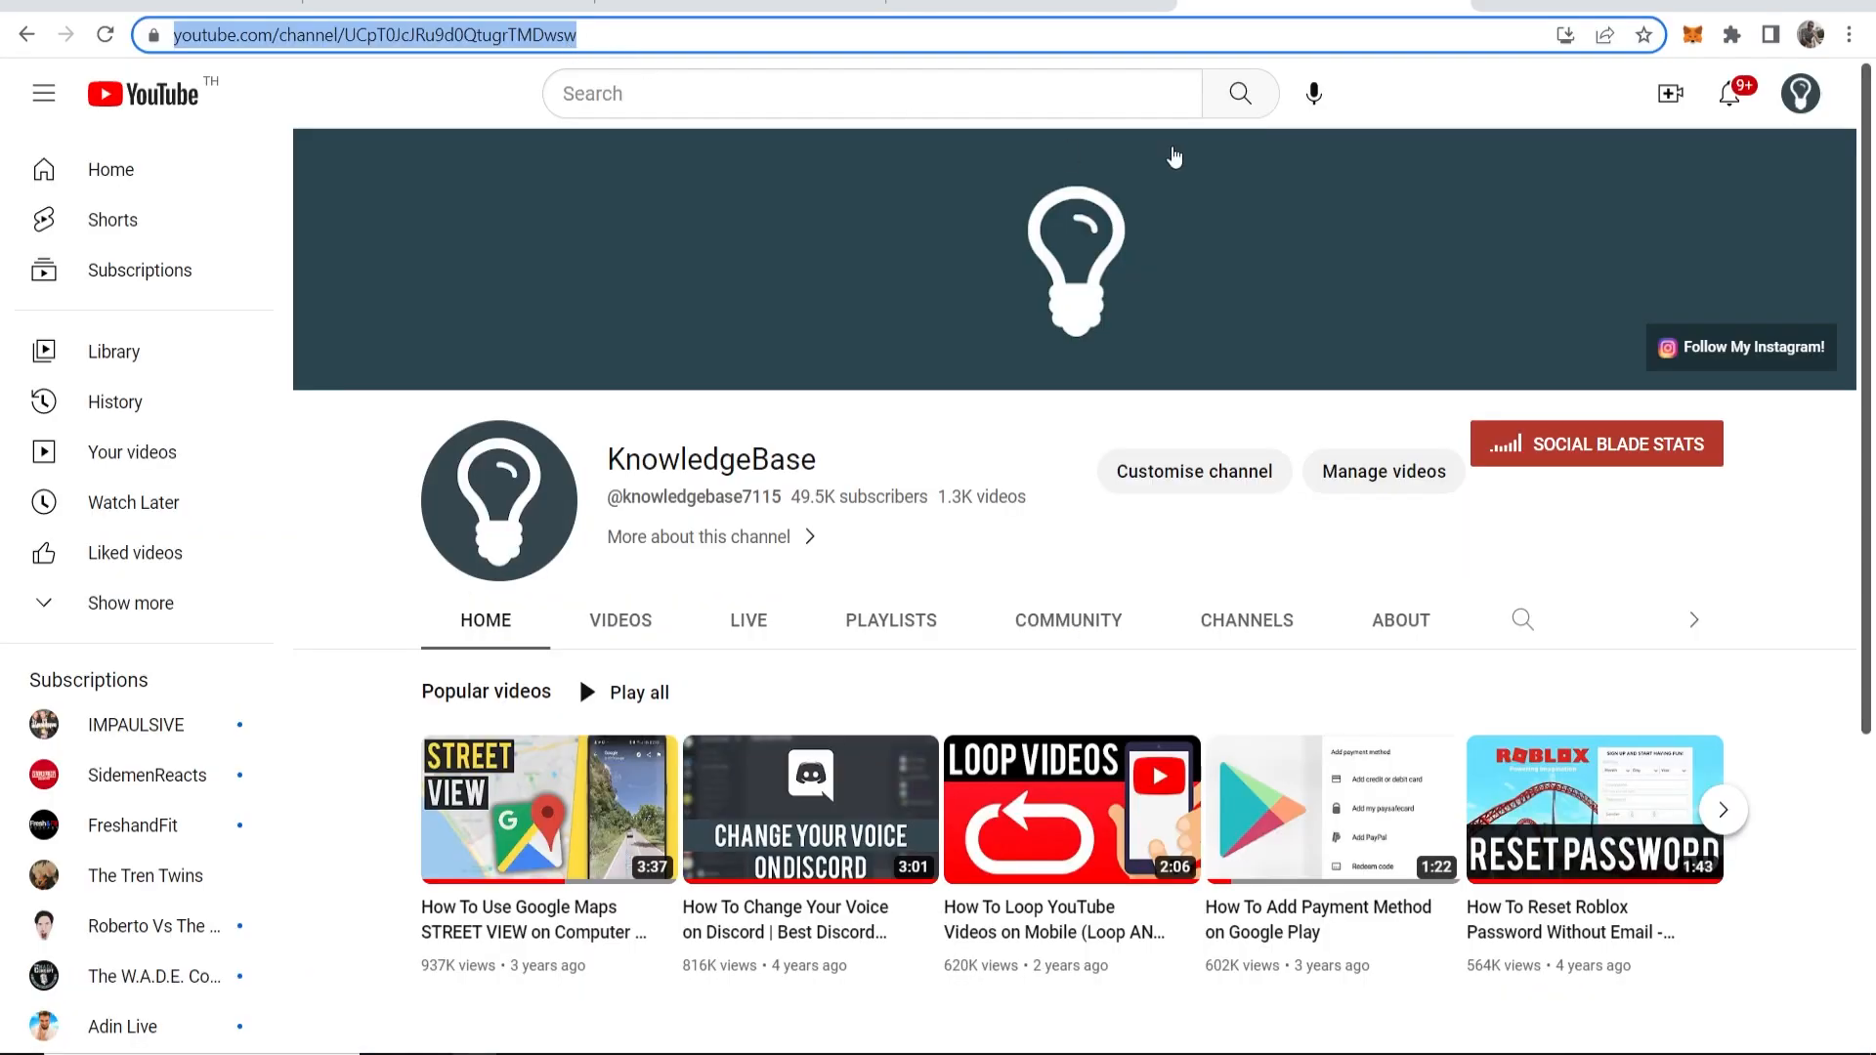
key(ctrl+c)
key(ctrl+shift+Tab)
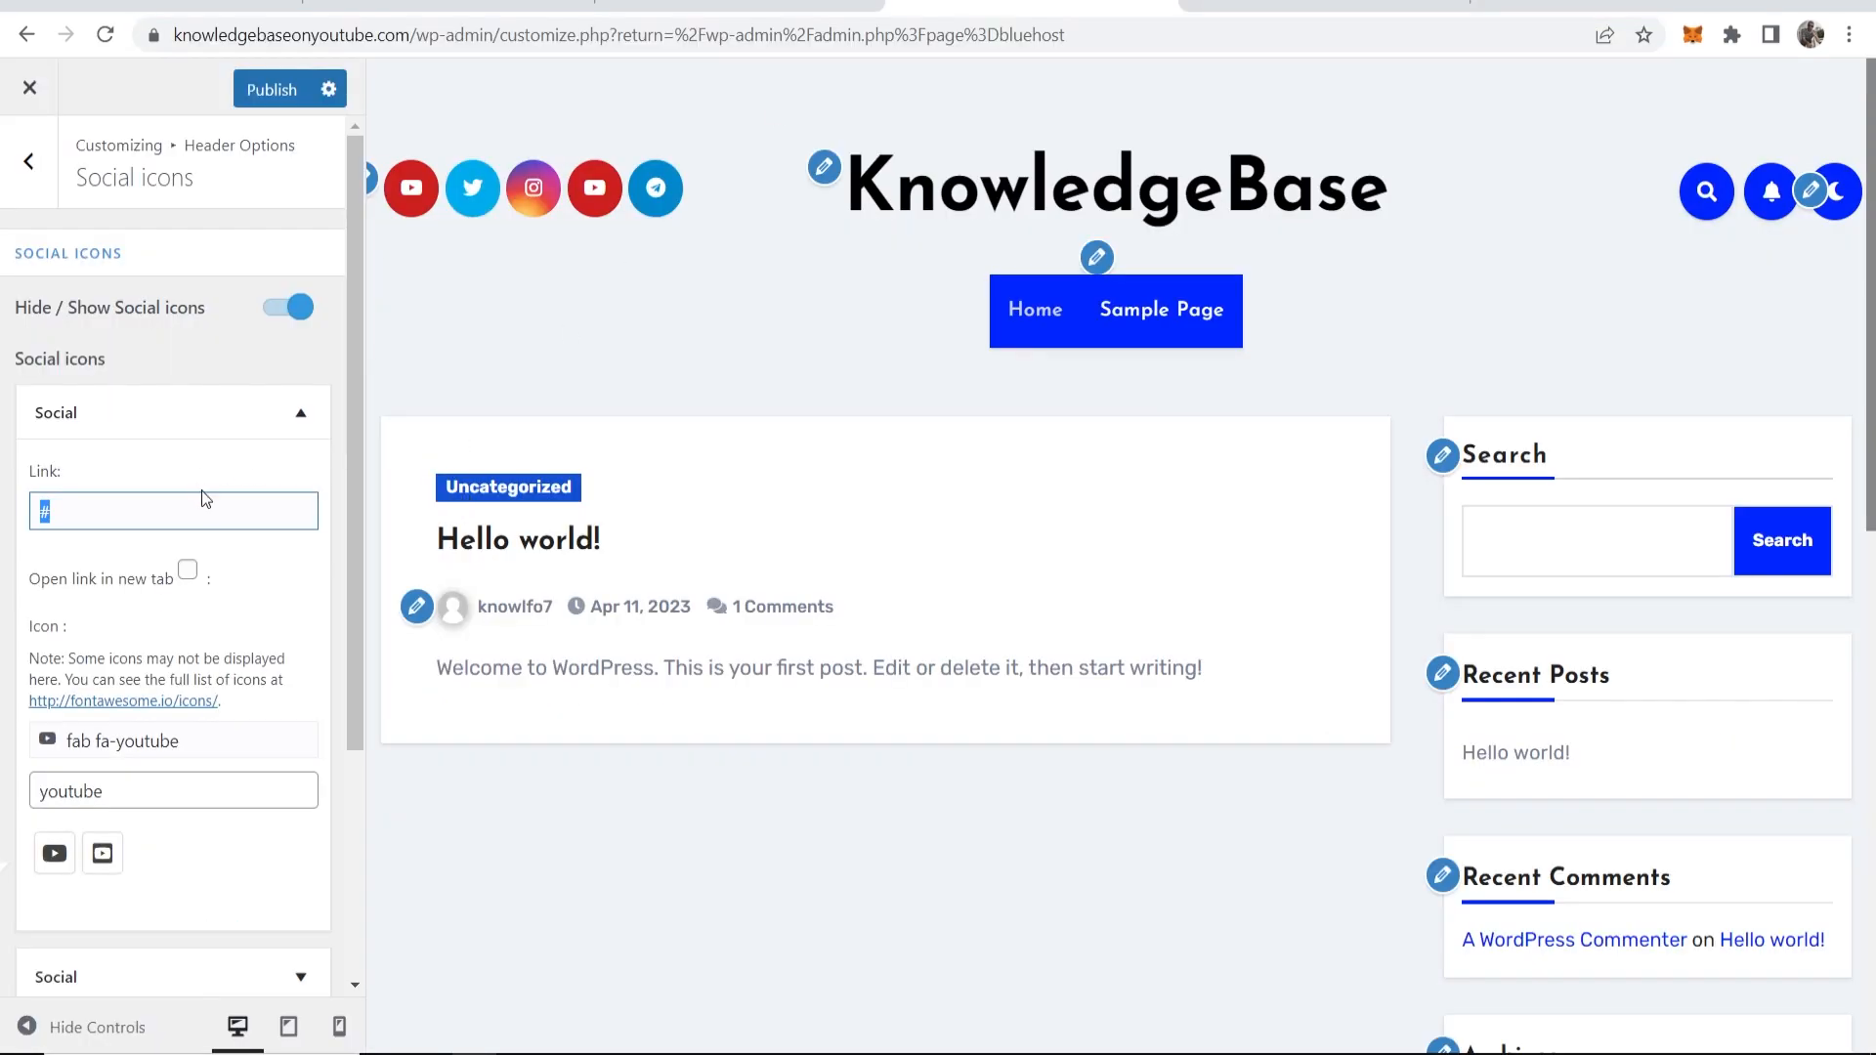
key(ctrl+v)
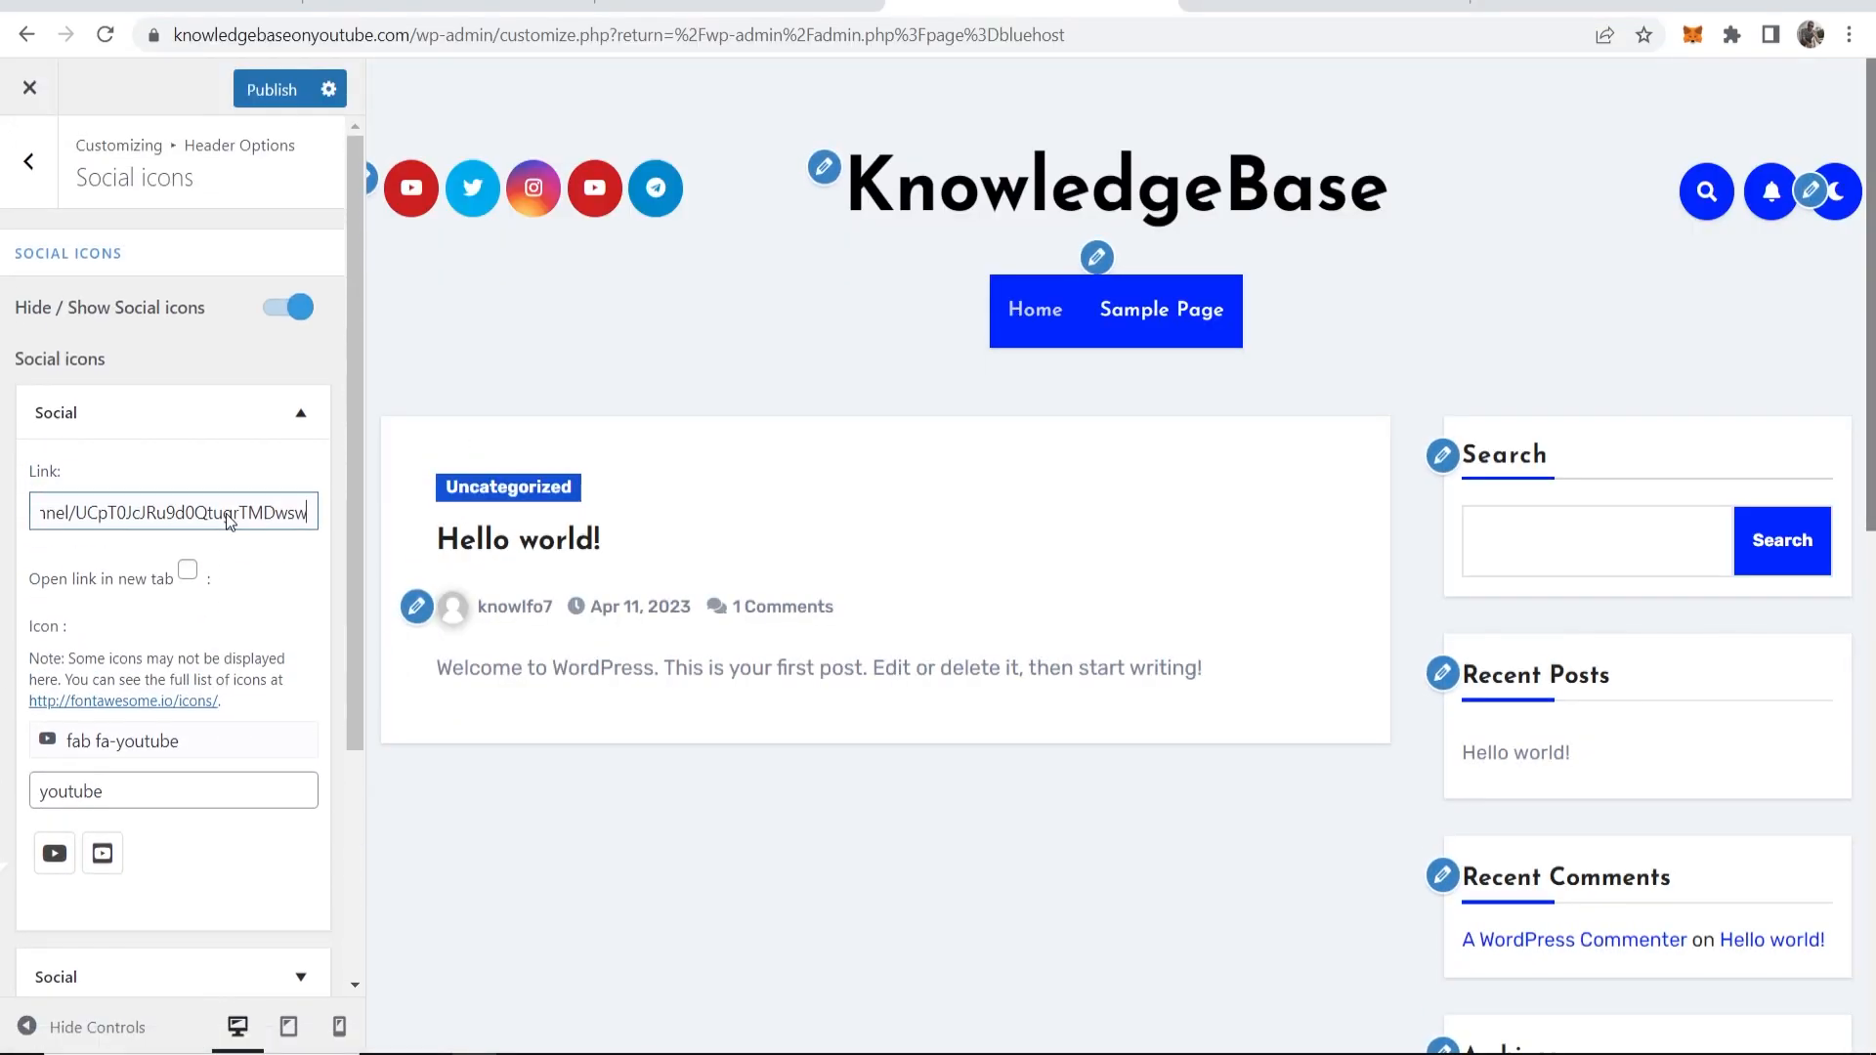
click(291, 413)
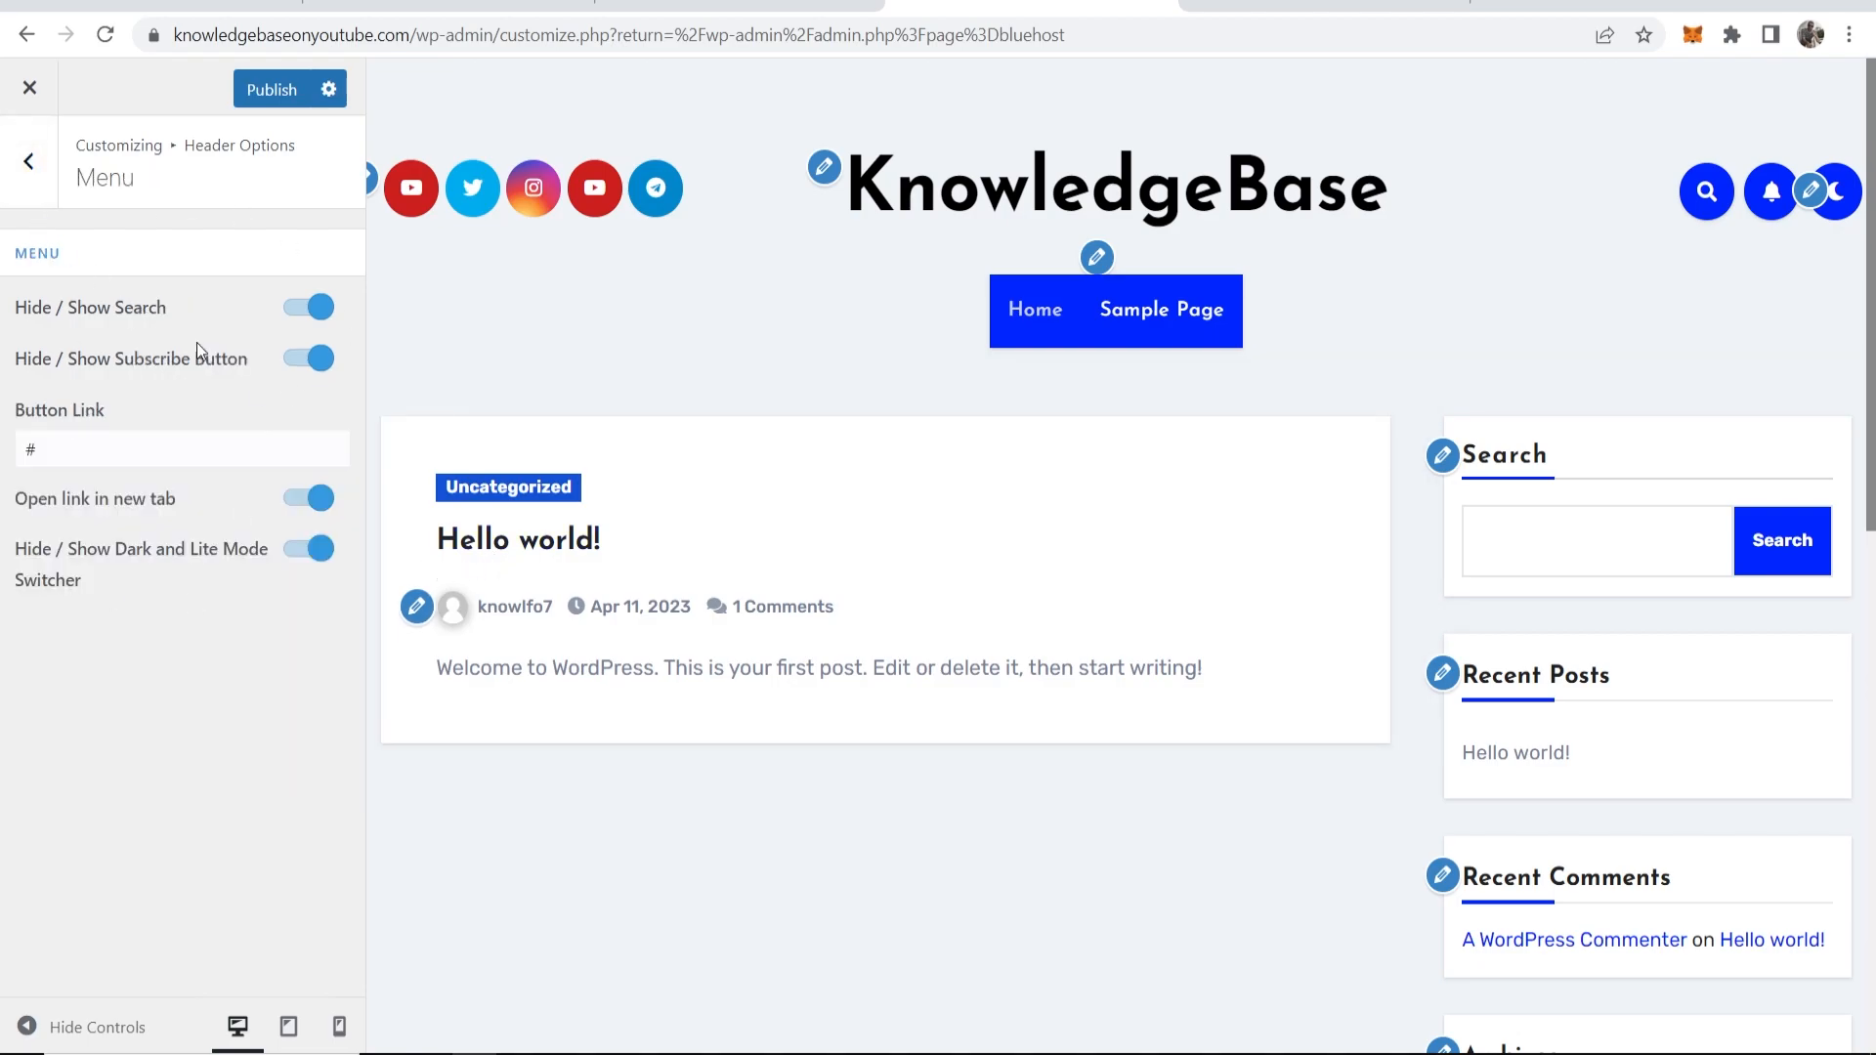
Step: Review the Typography, Single Page and Blog Page theme options, keeping Show Date and Author for the post meta
click(34, 181)
click(36, 184)
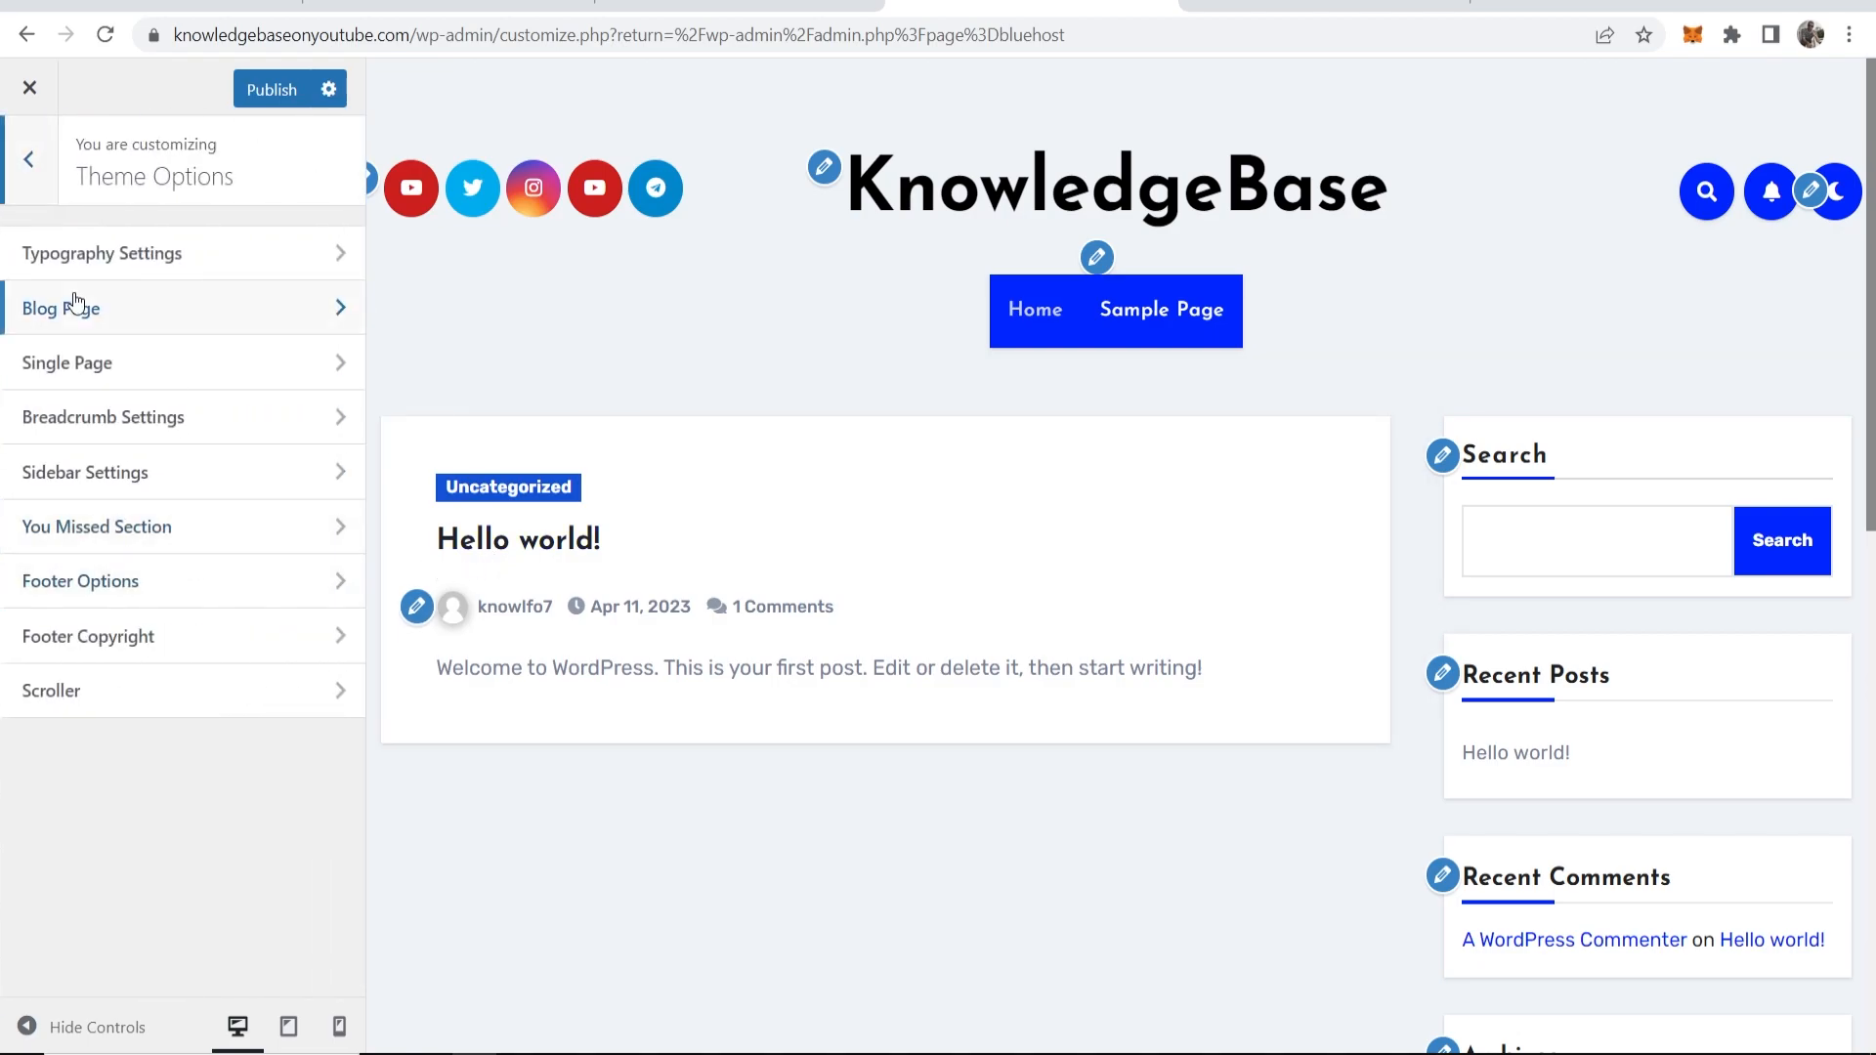
click(117, 265)
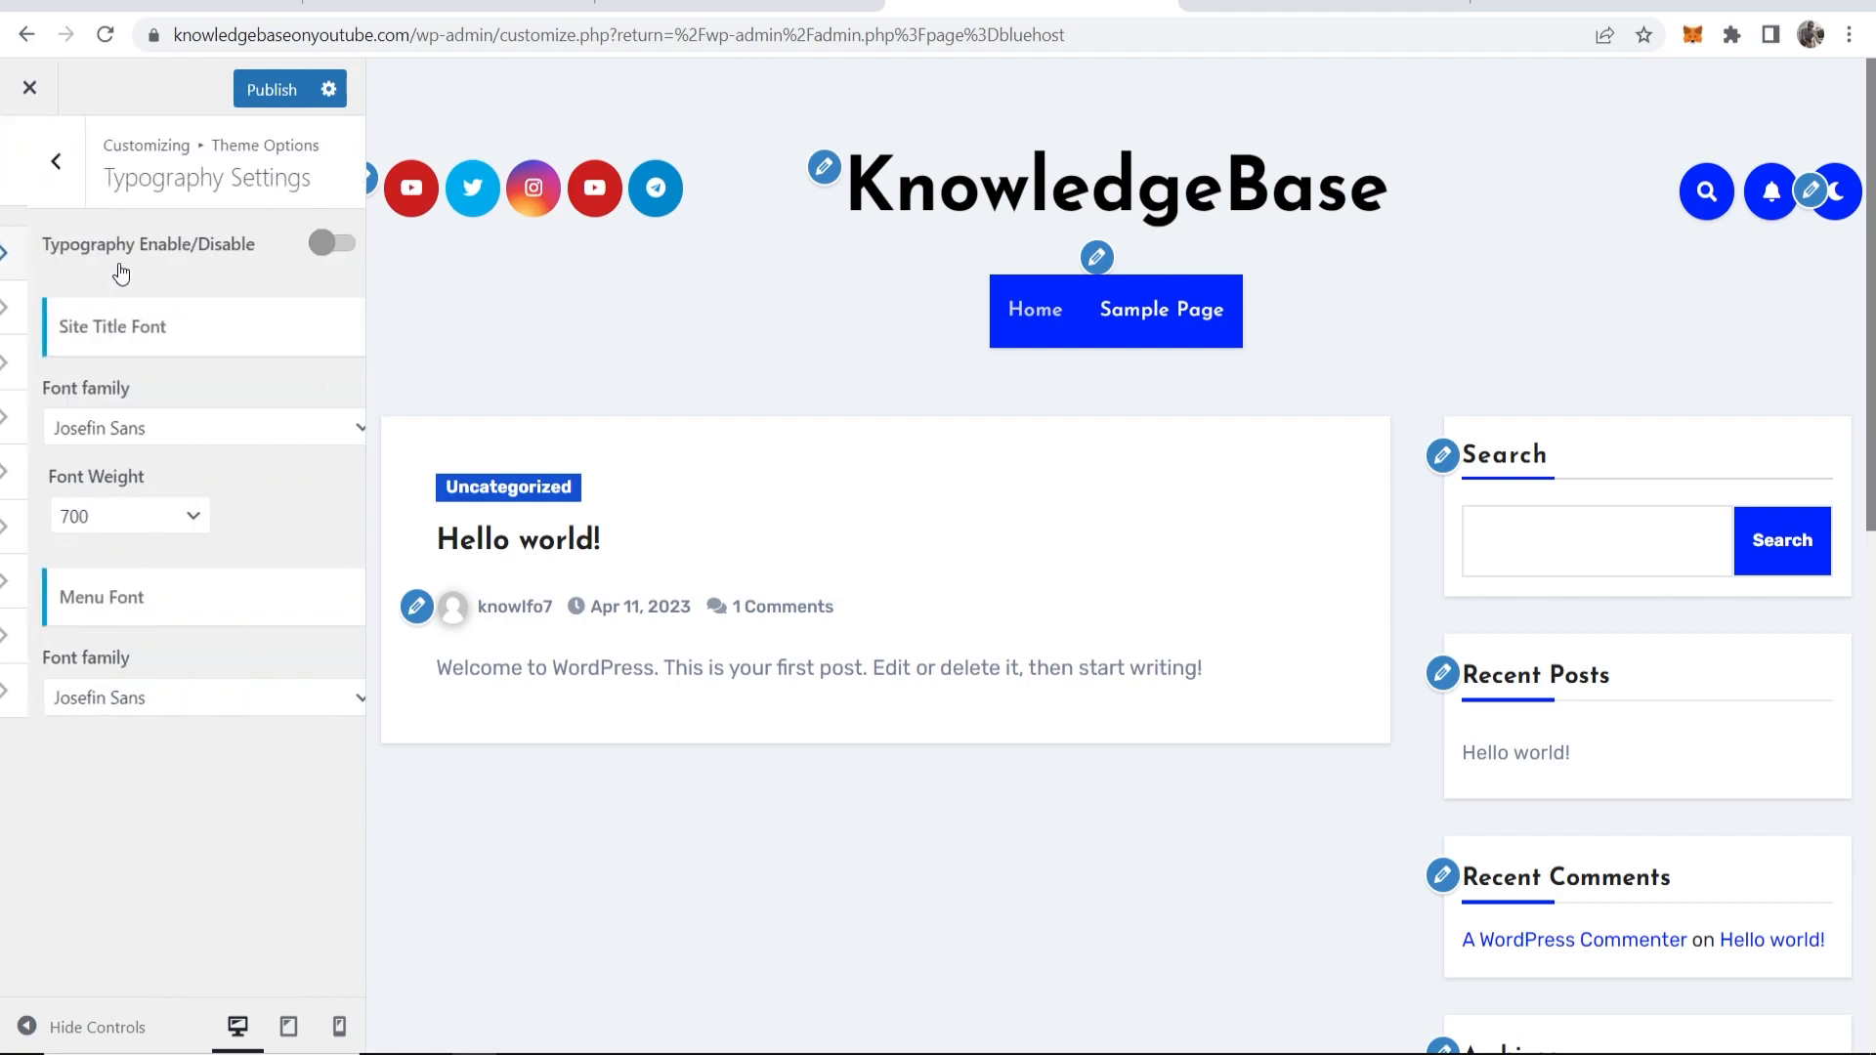
click(31, 147)
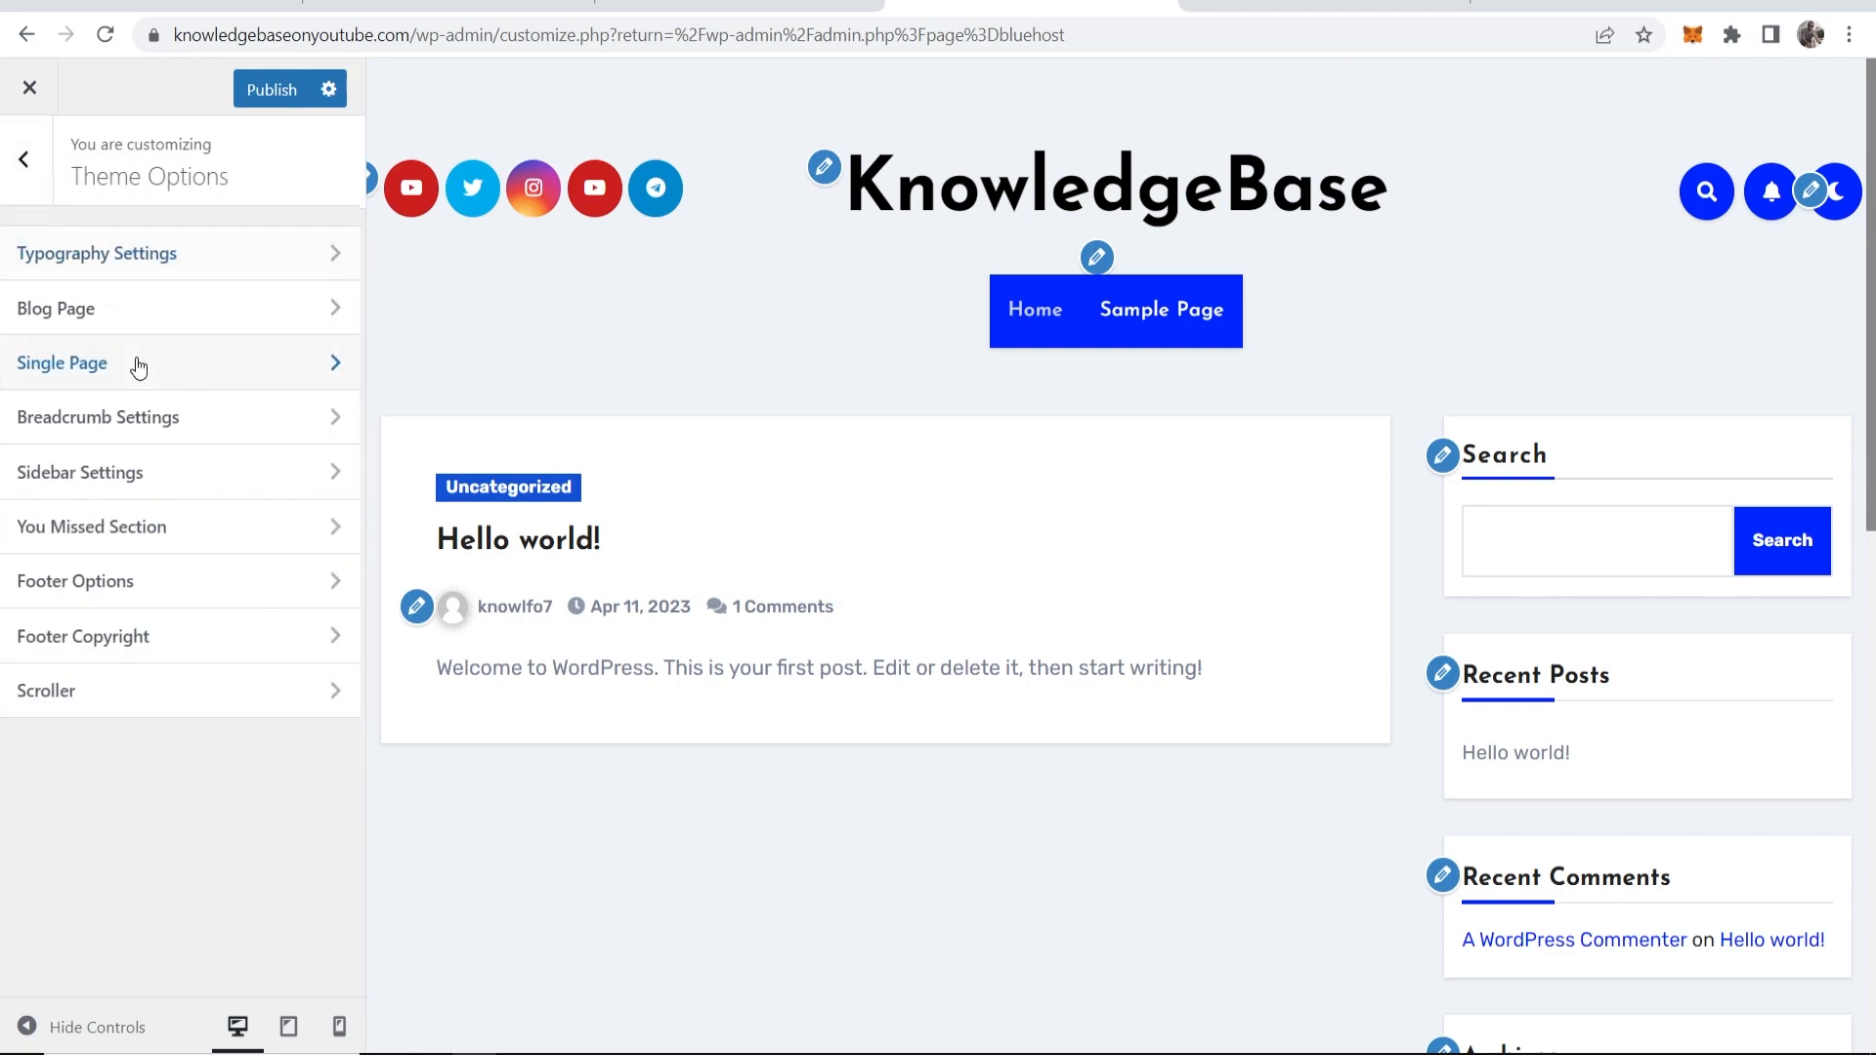
click(138, 365)
click(23, 186)
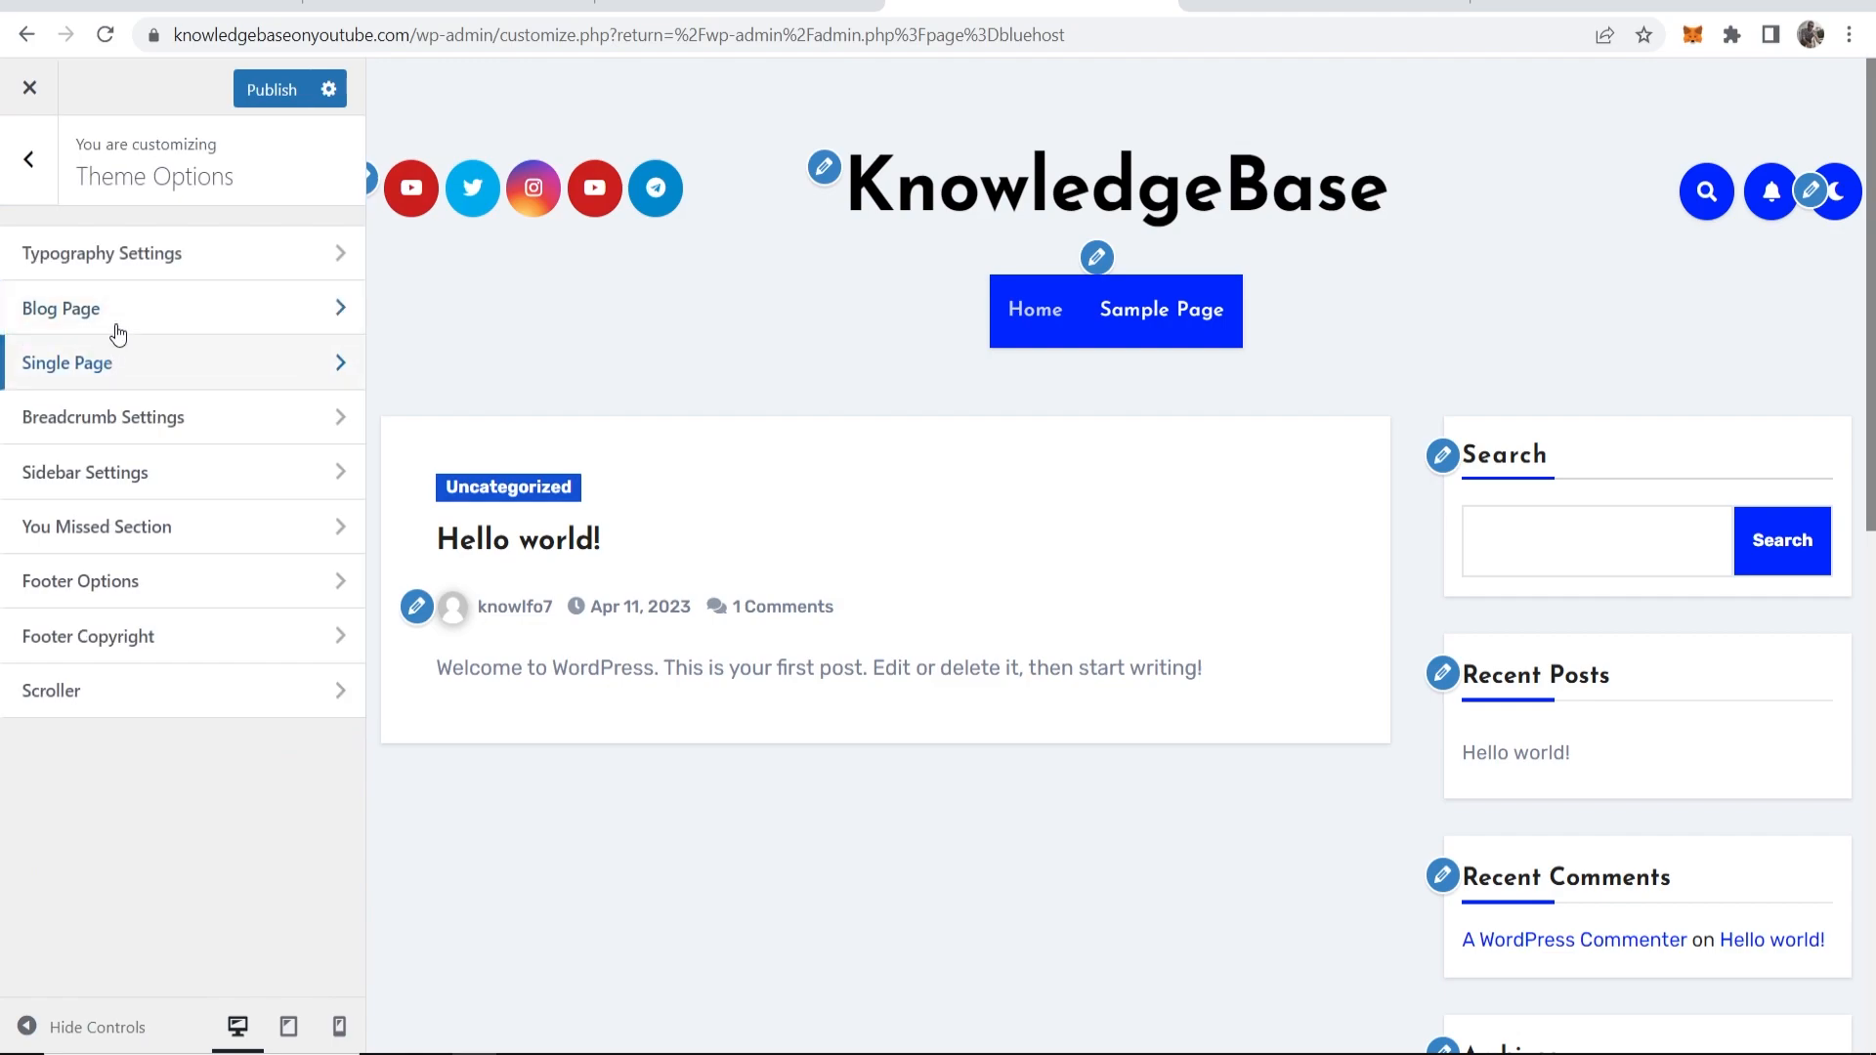
click(109, 305)
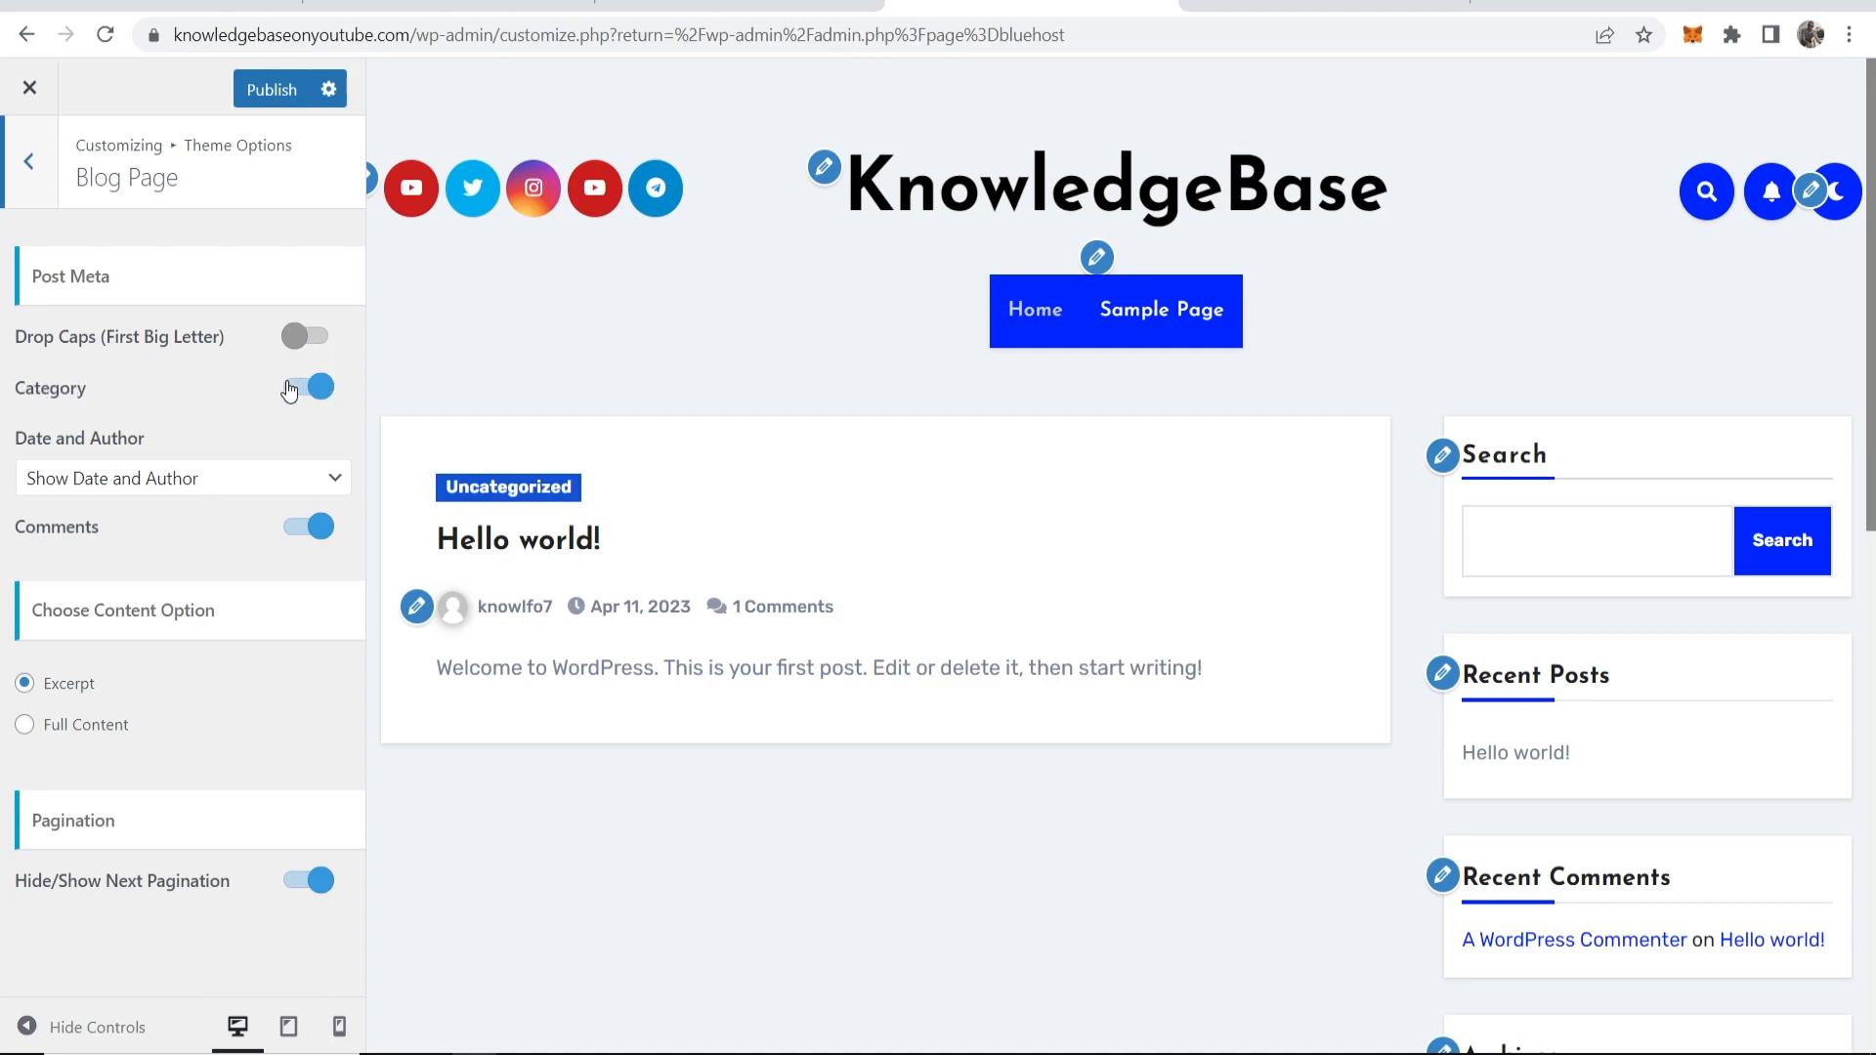
click(154, 487)
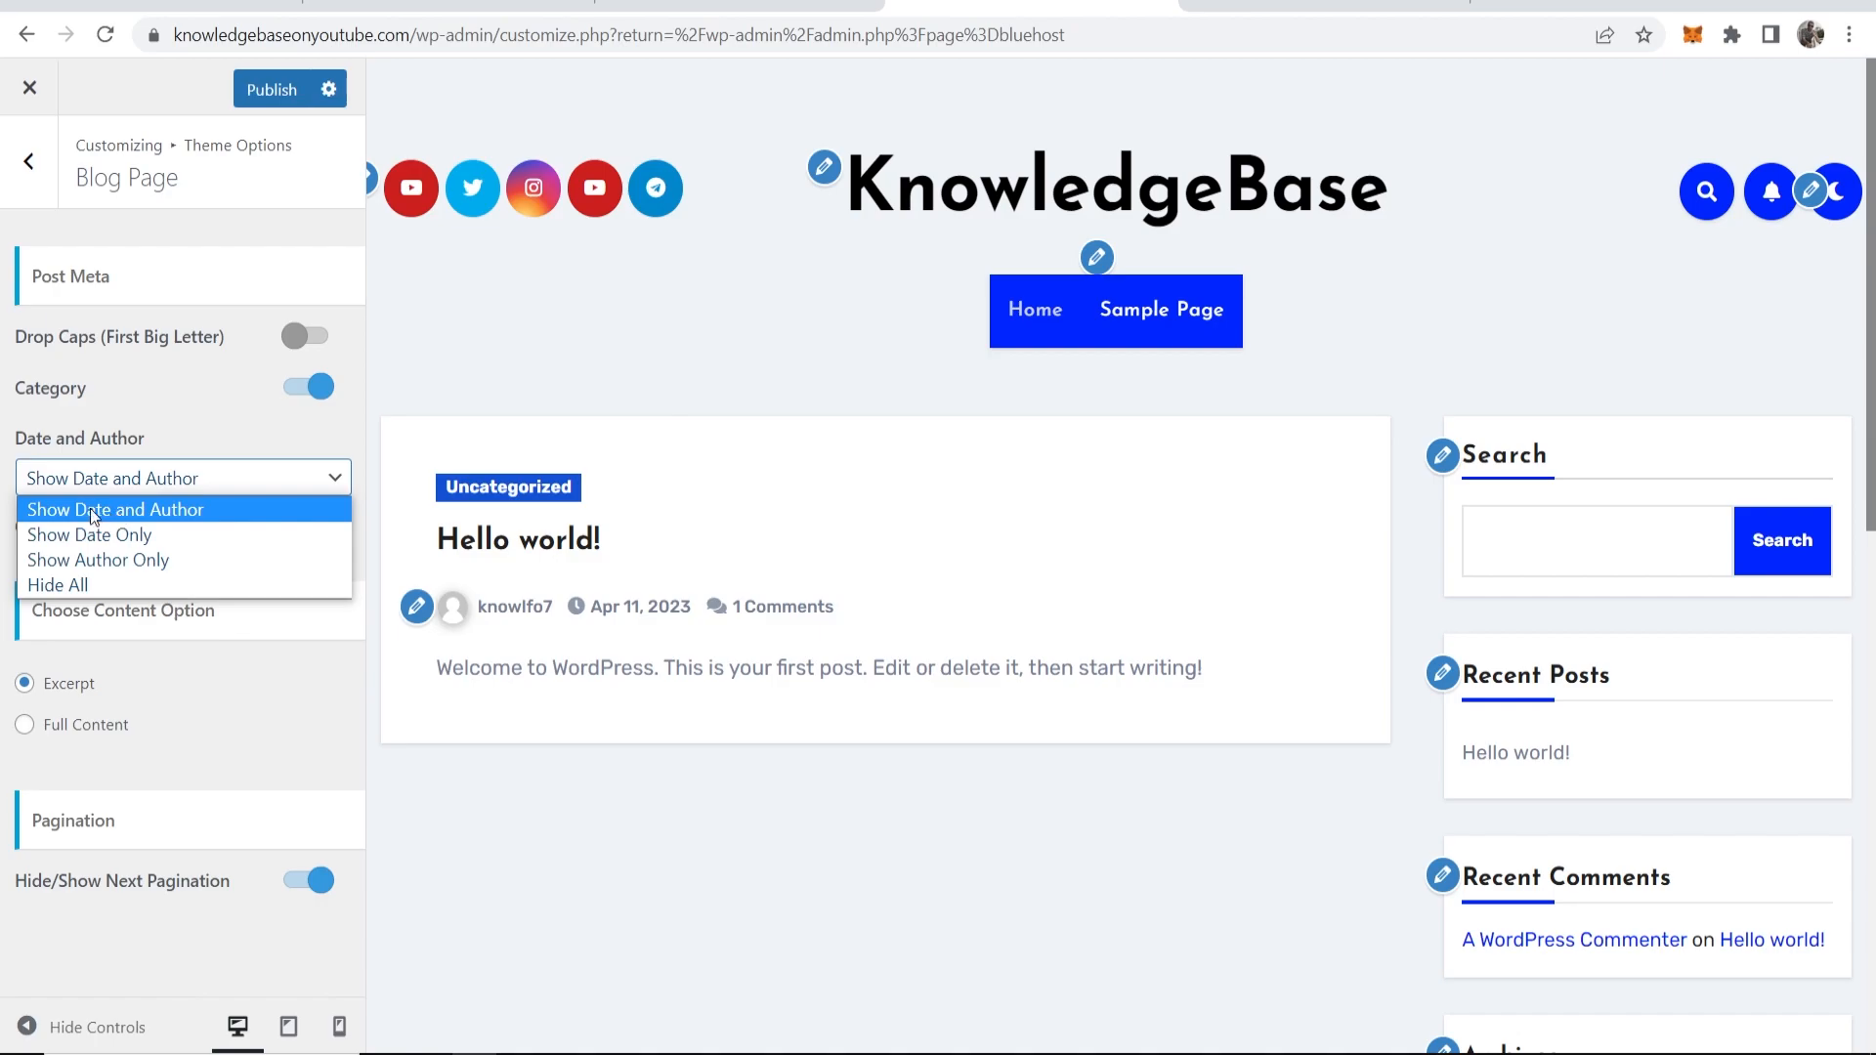
click(189, 515)
click(29, 161)
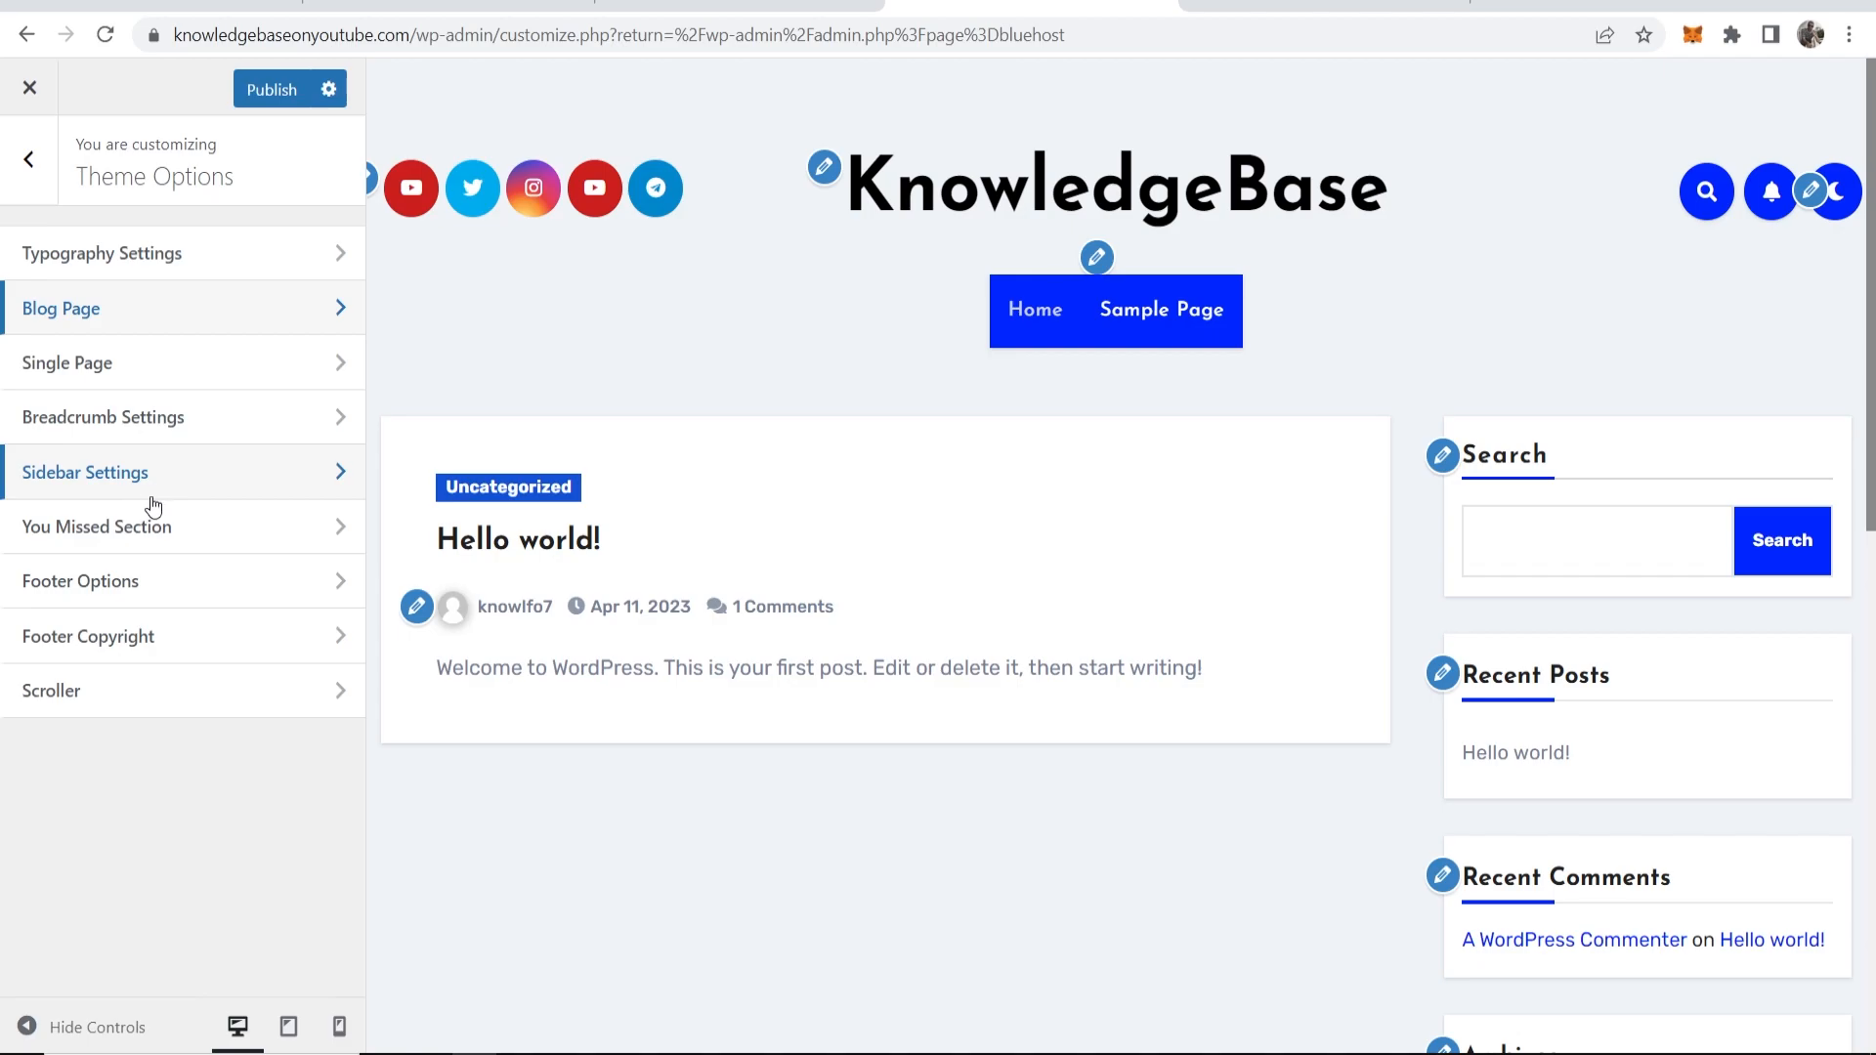
click(28, 159)
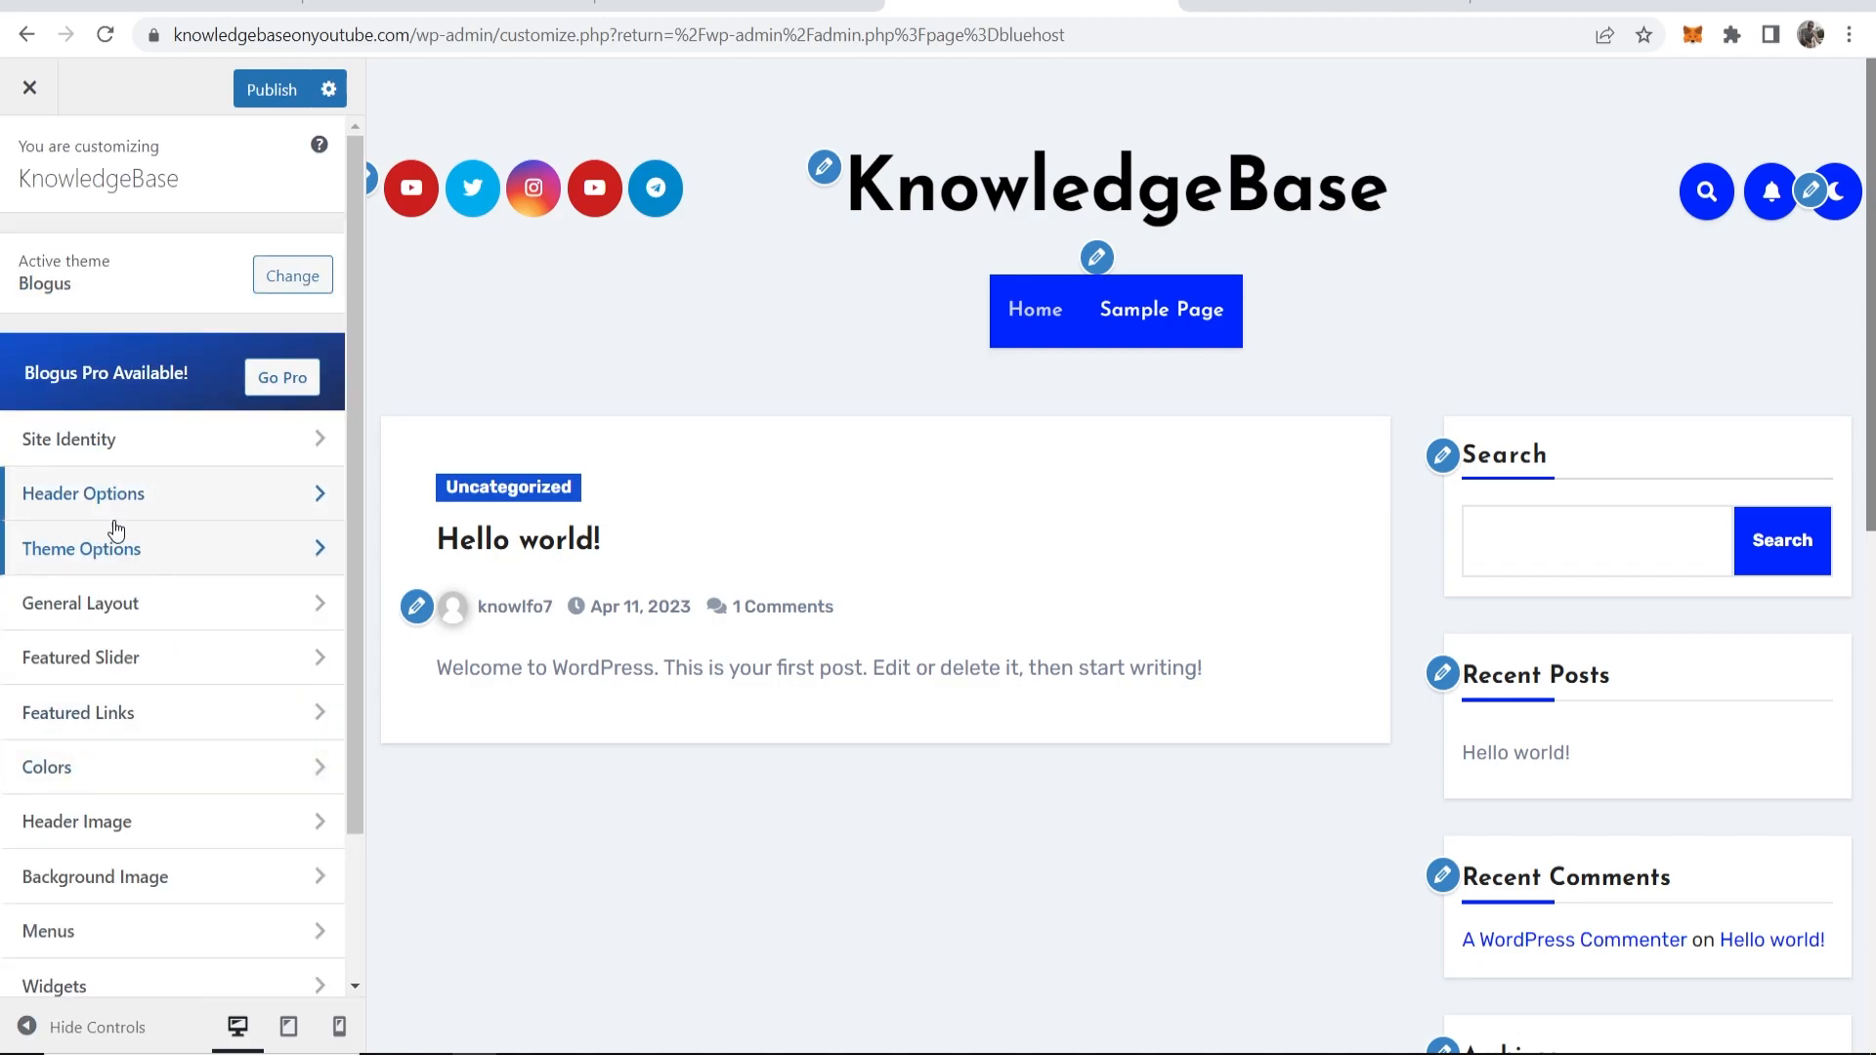
Step: Look over the remaining customizer sections and publish the social icon changes
scroll(114, 528, down, 2)
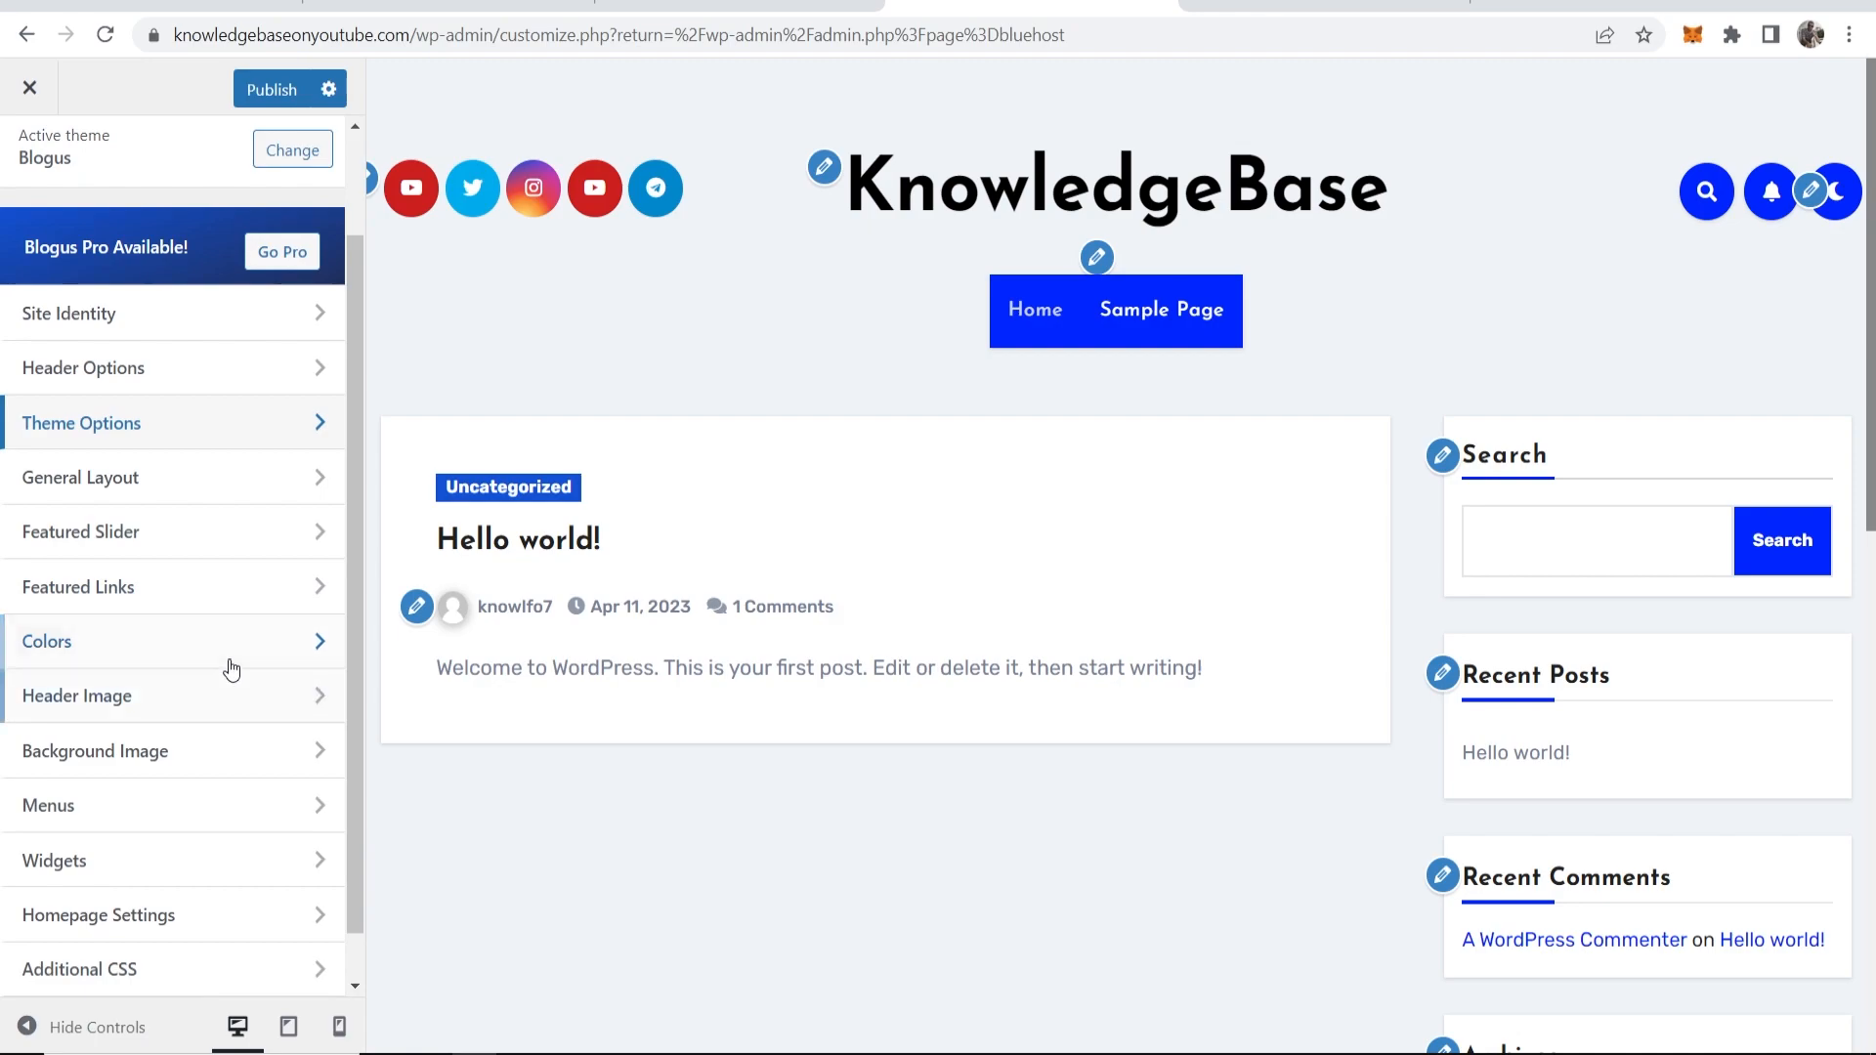
scroll(147, 713, down, 1)
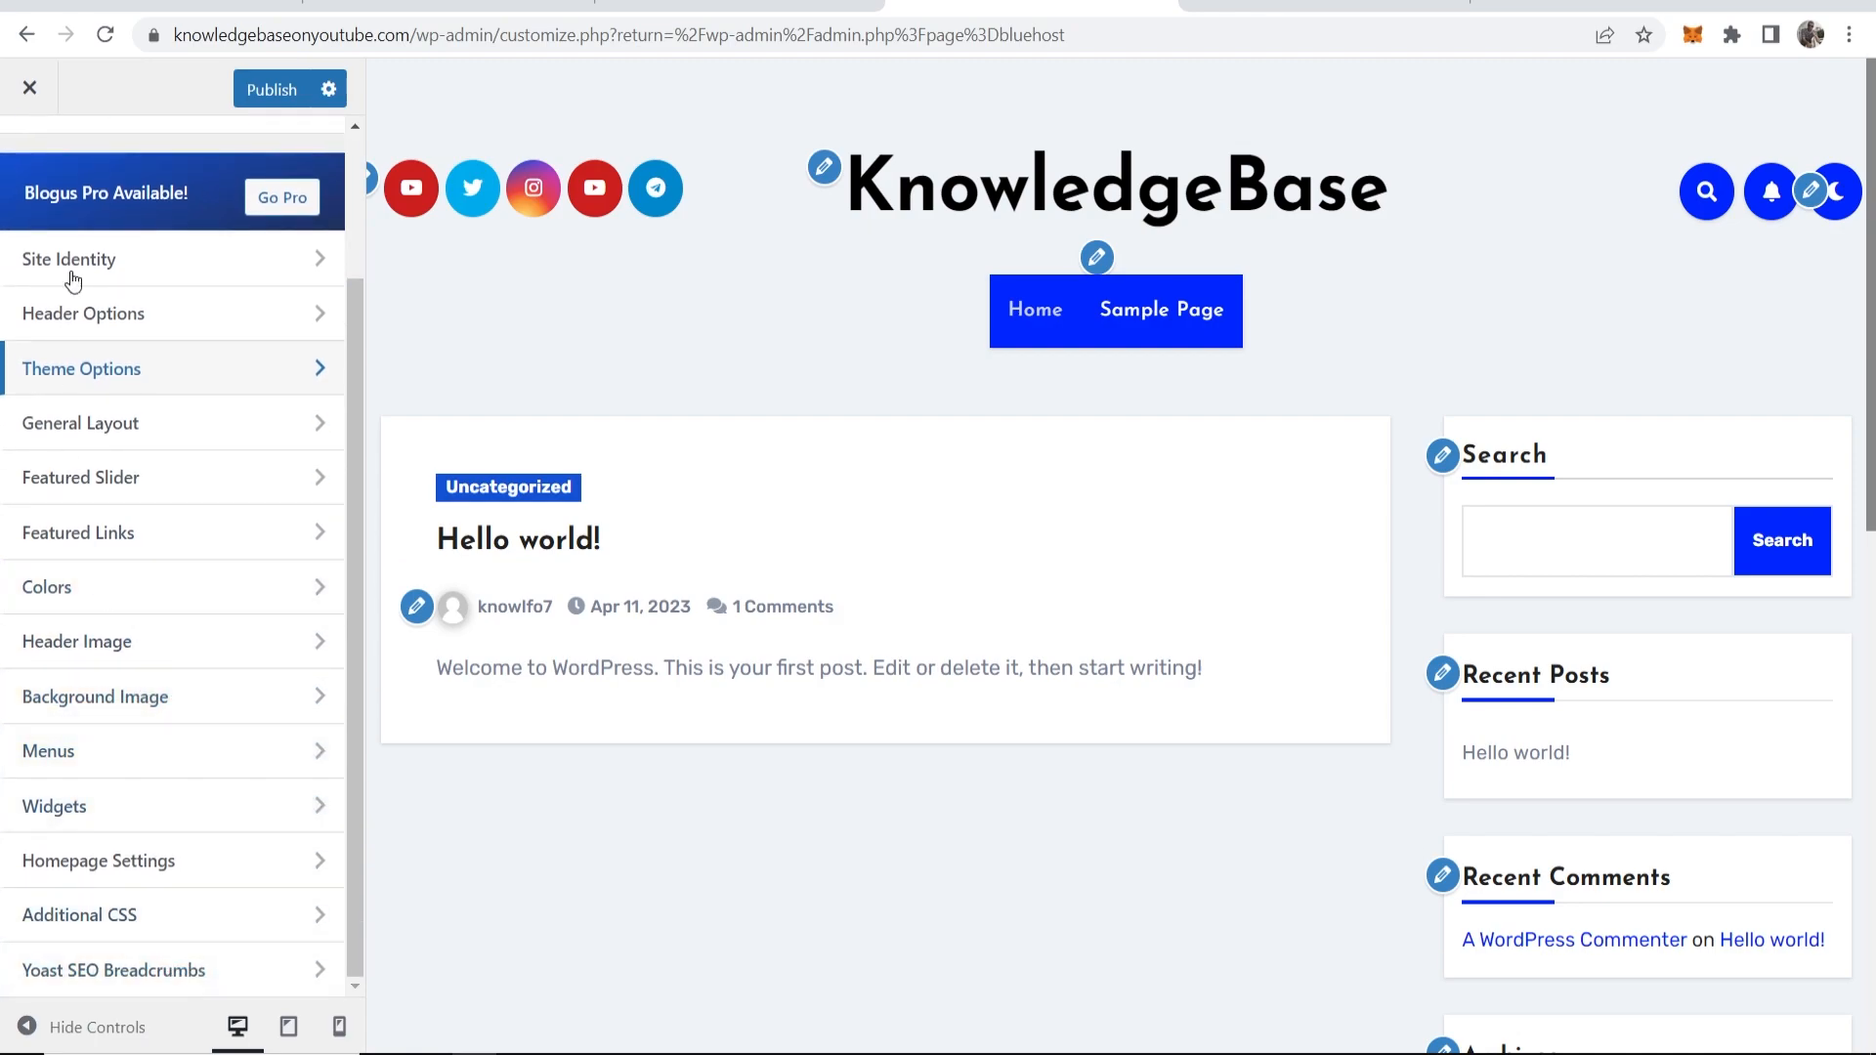
scroll(62, 339, up, 3)
click(271, 89)
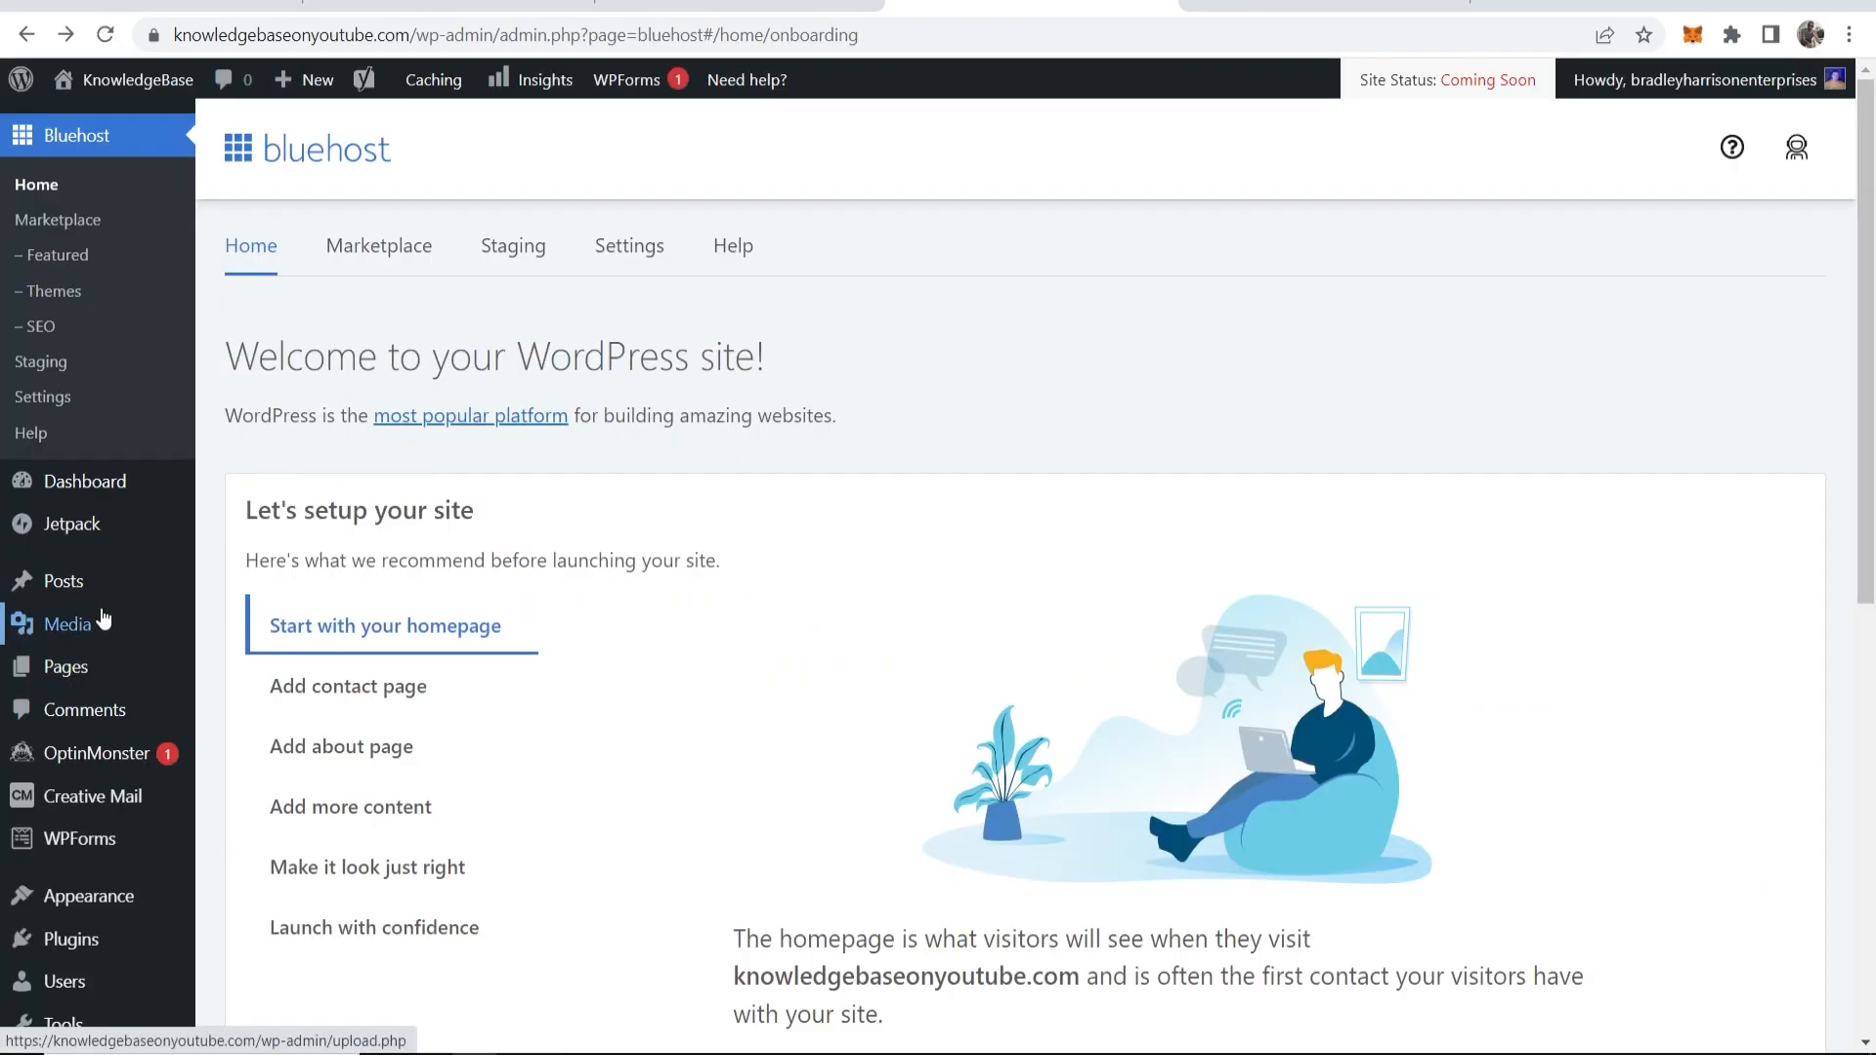
Step: Go to the Widgets page in the WordPress admin and open the live site in a new tab
mouse_move(90, 891)
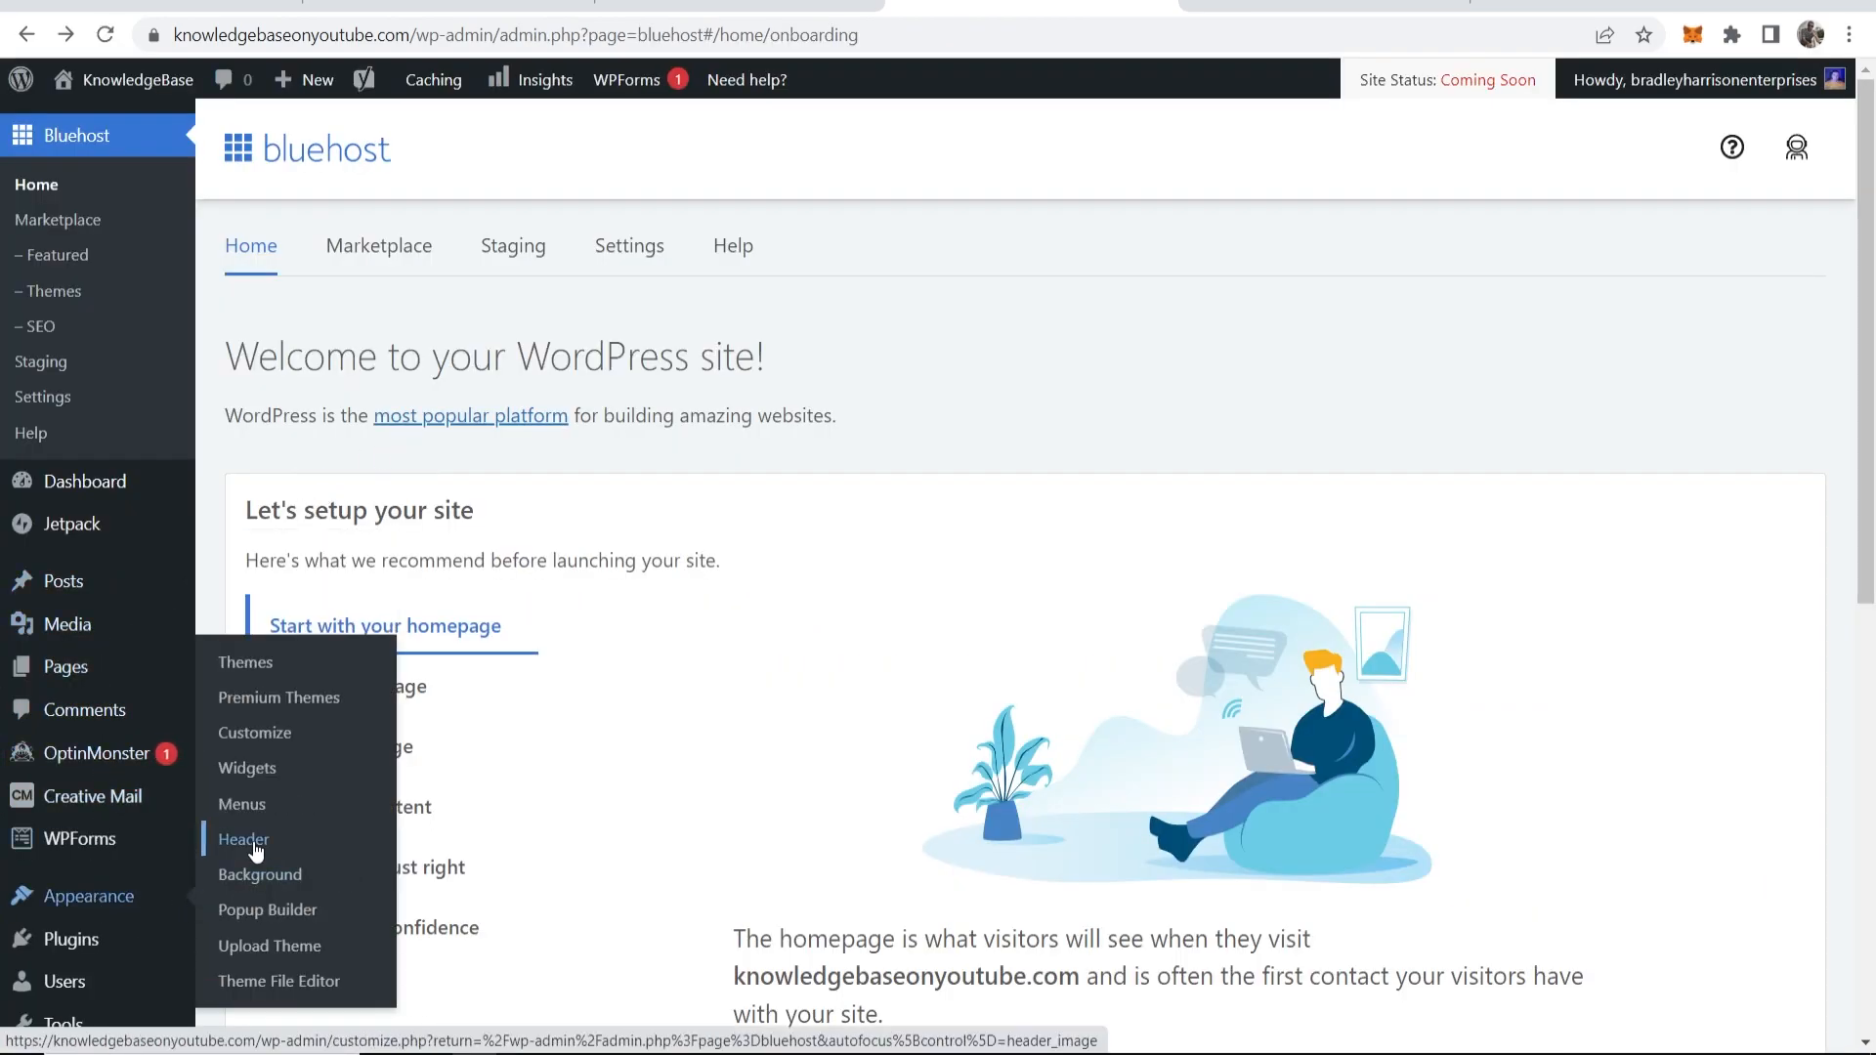
click(254, 769)
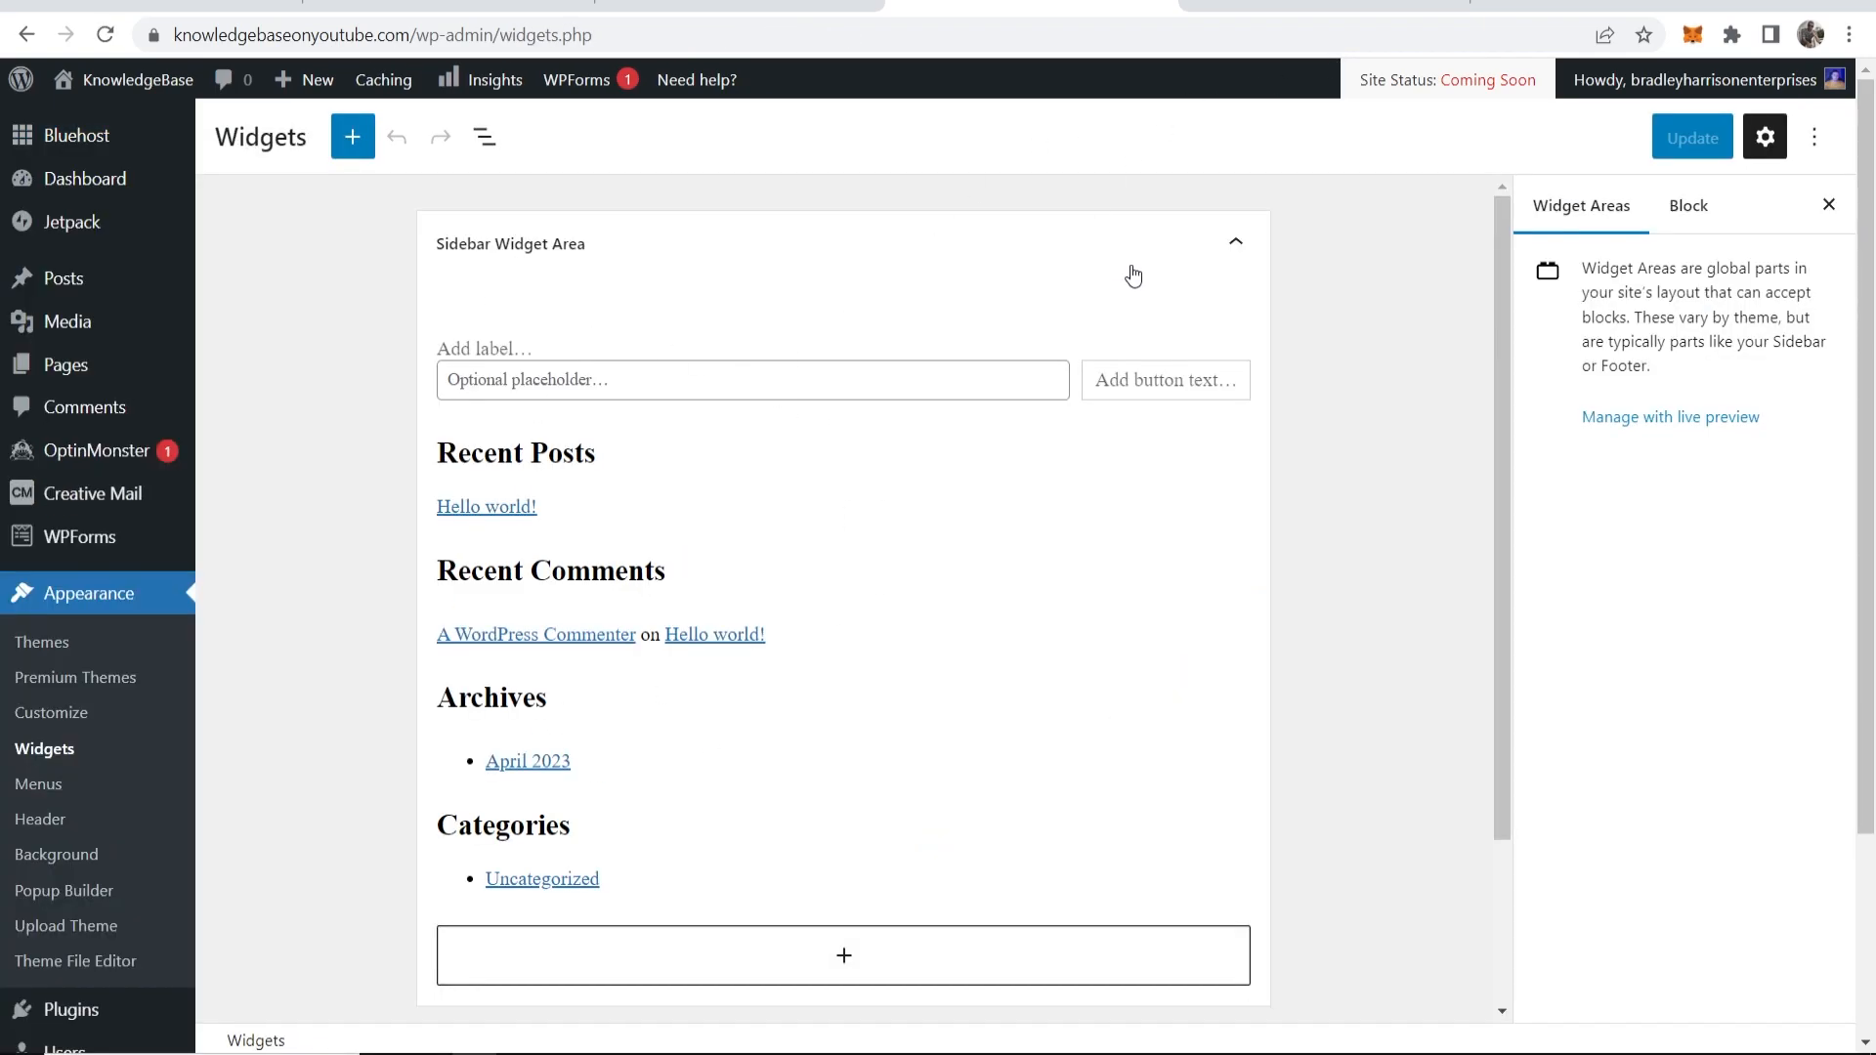
mouse_move(127, 82)
right_click(118, 125)
click(154, 141)
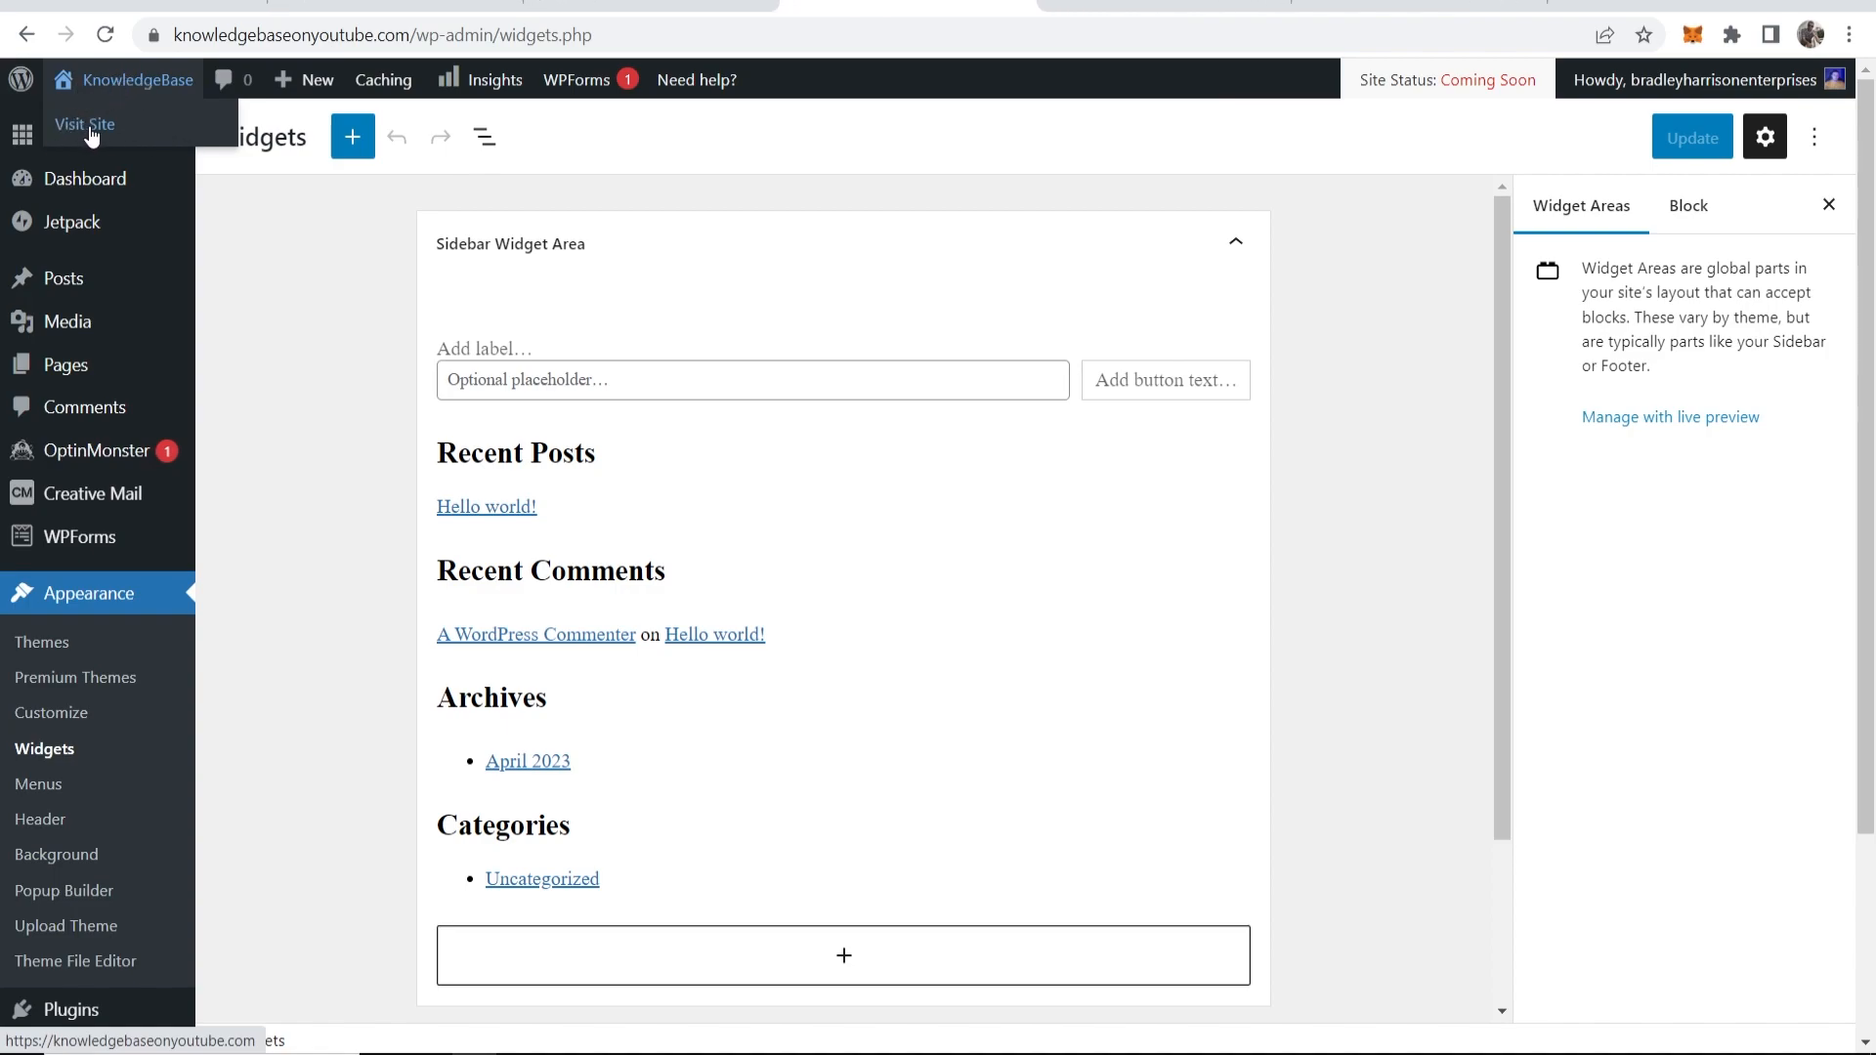
Step: Examine the Search, Recent Posts, Recent Comments, Archives and Categories widgets in the live site's sidebar
click(1080, 4)
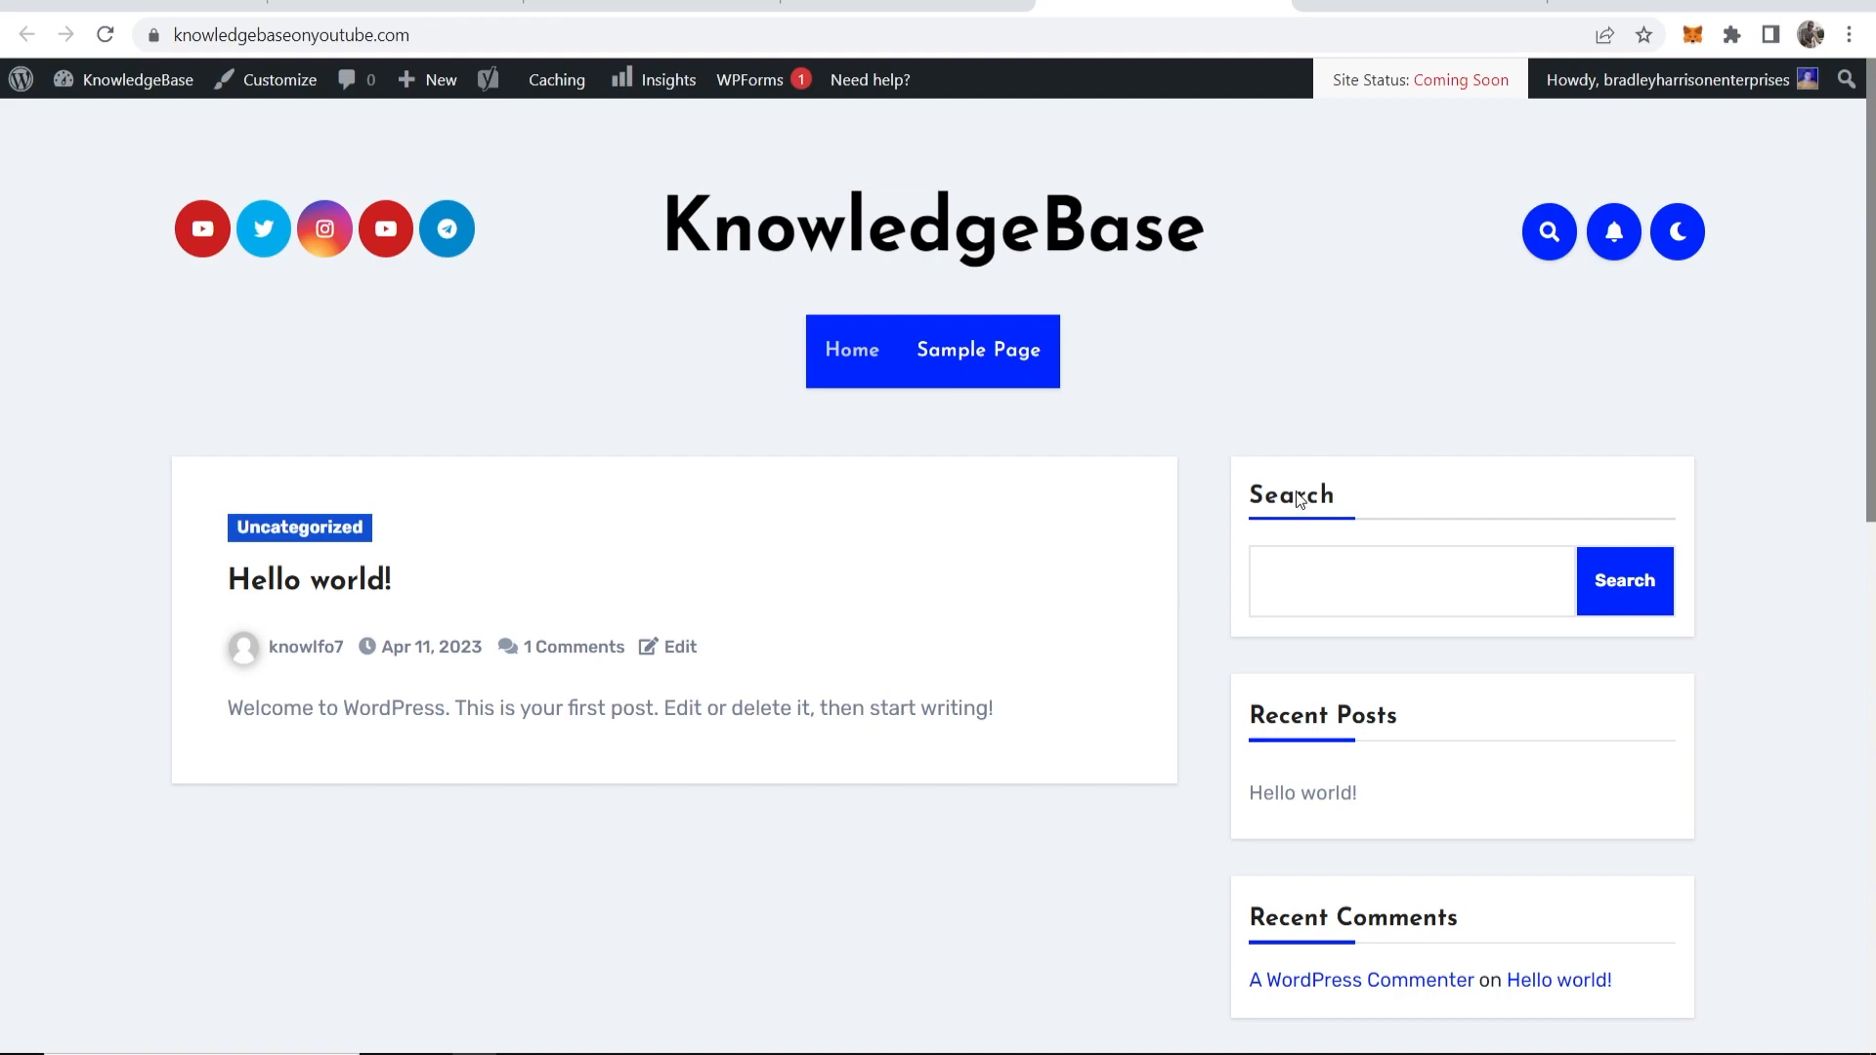
scroll(1302, 518, down, 3)
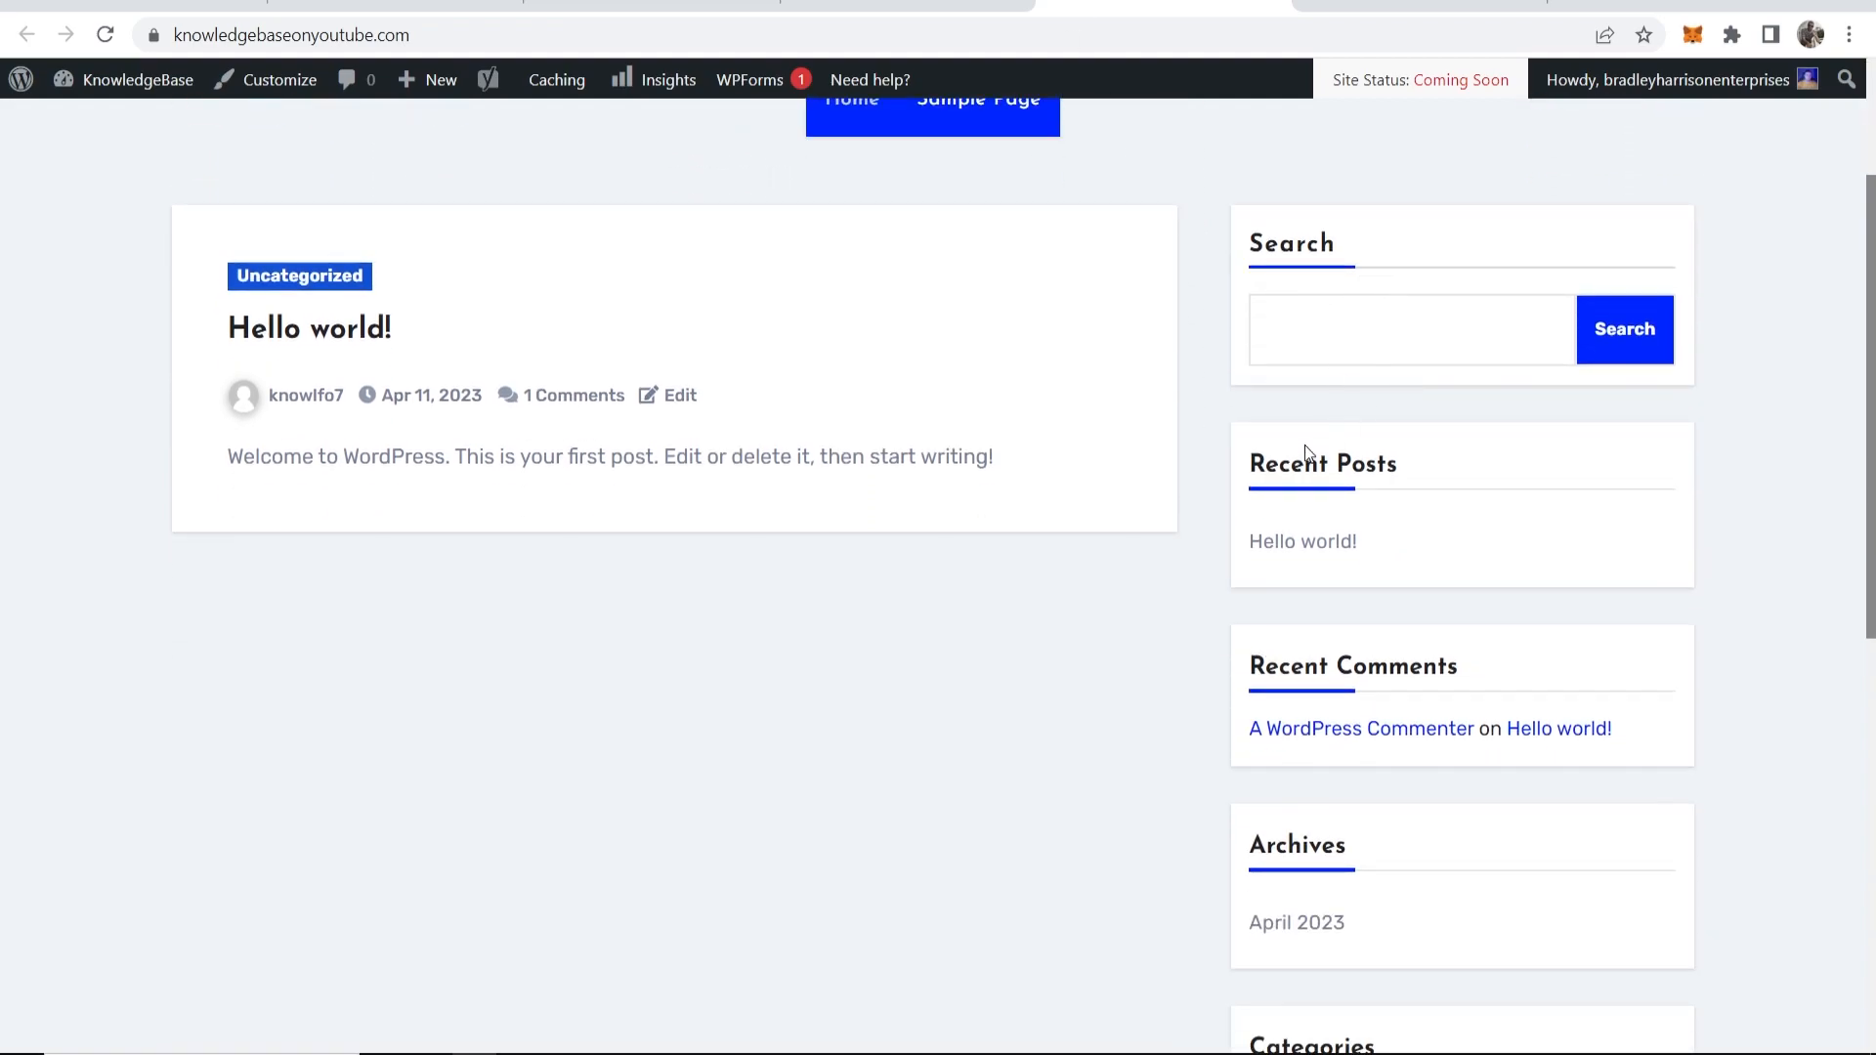
scroll(1416, 667, down, 2)
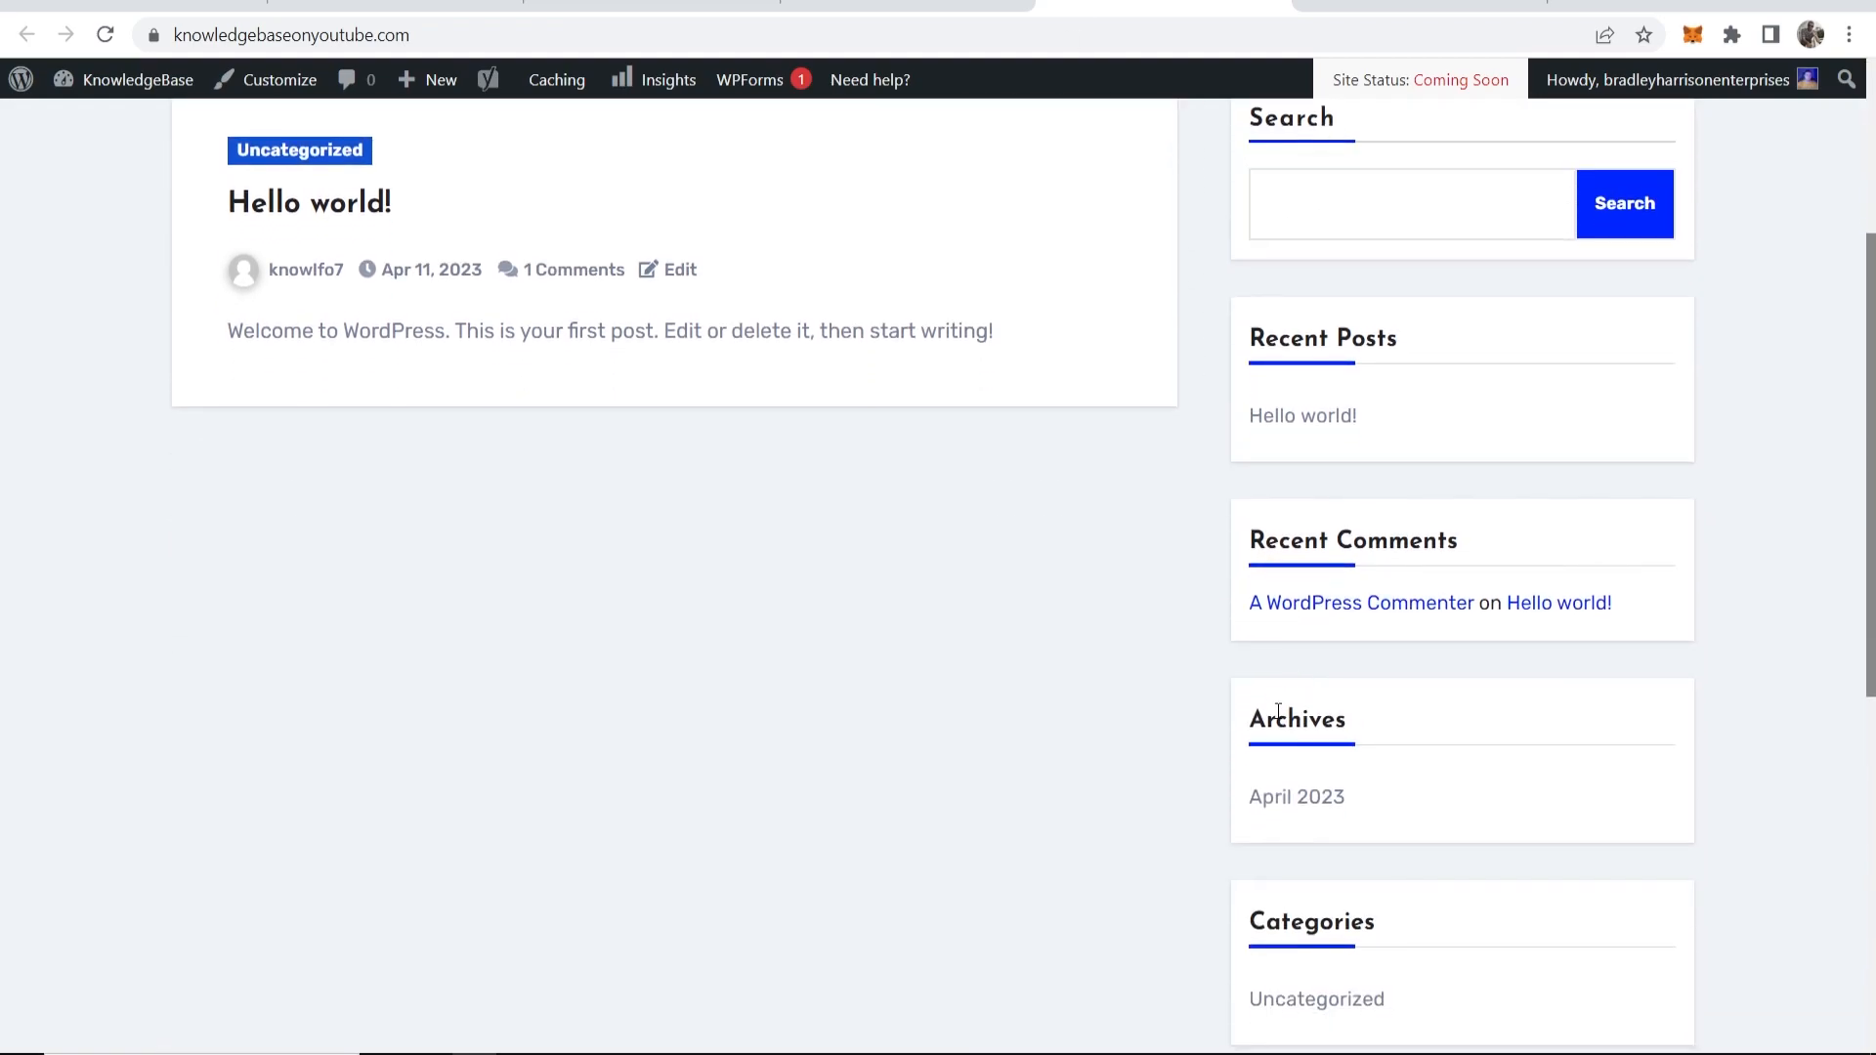
scroll(1437, 215, up, 3)
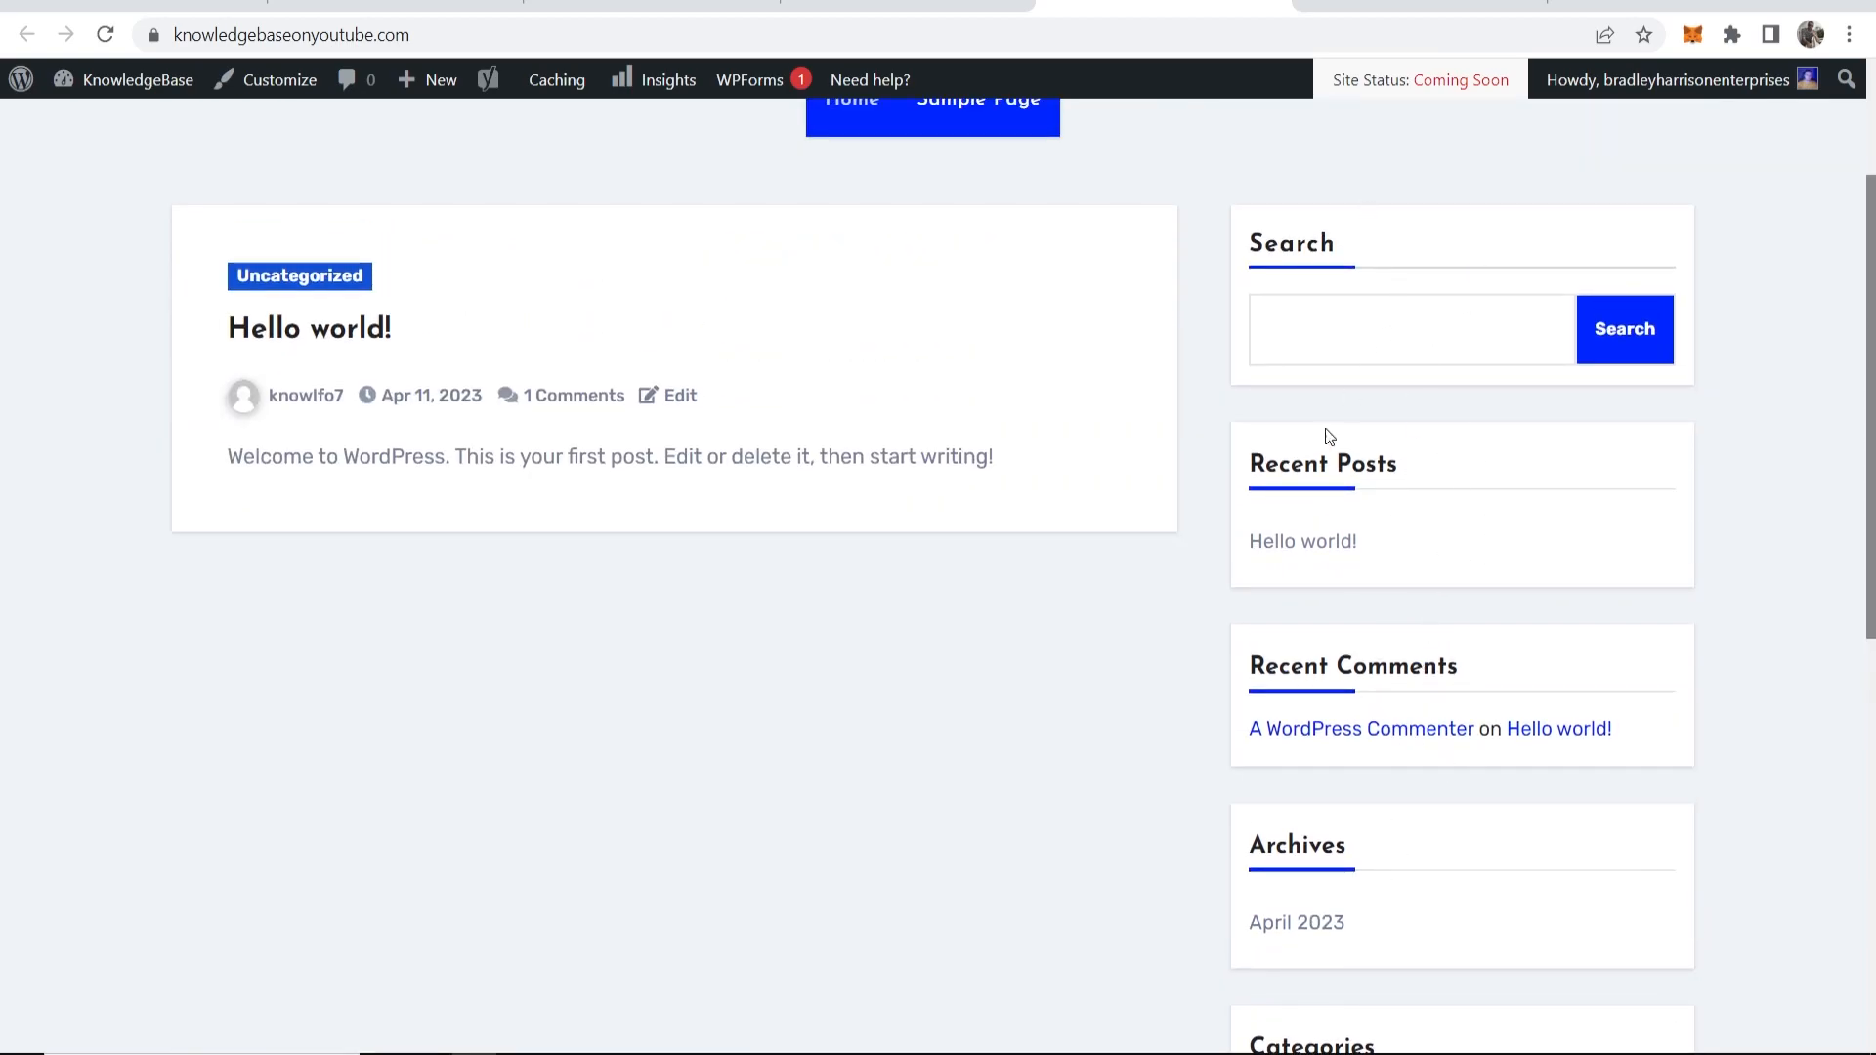
Step: Remove the Search block from the Sidebar Widget Area on the Widgets page
click(907, 6)
click(549, 256)
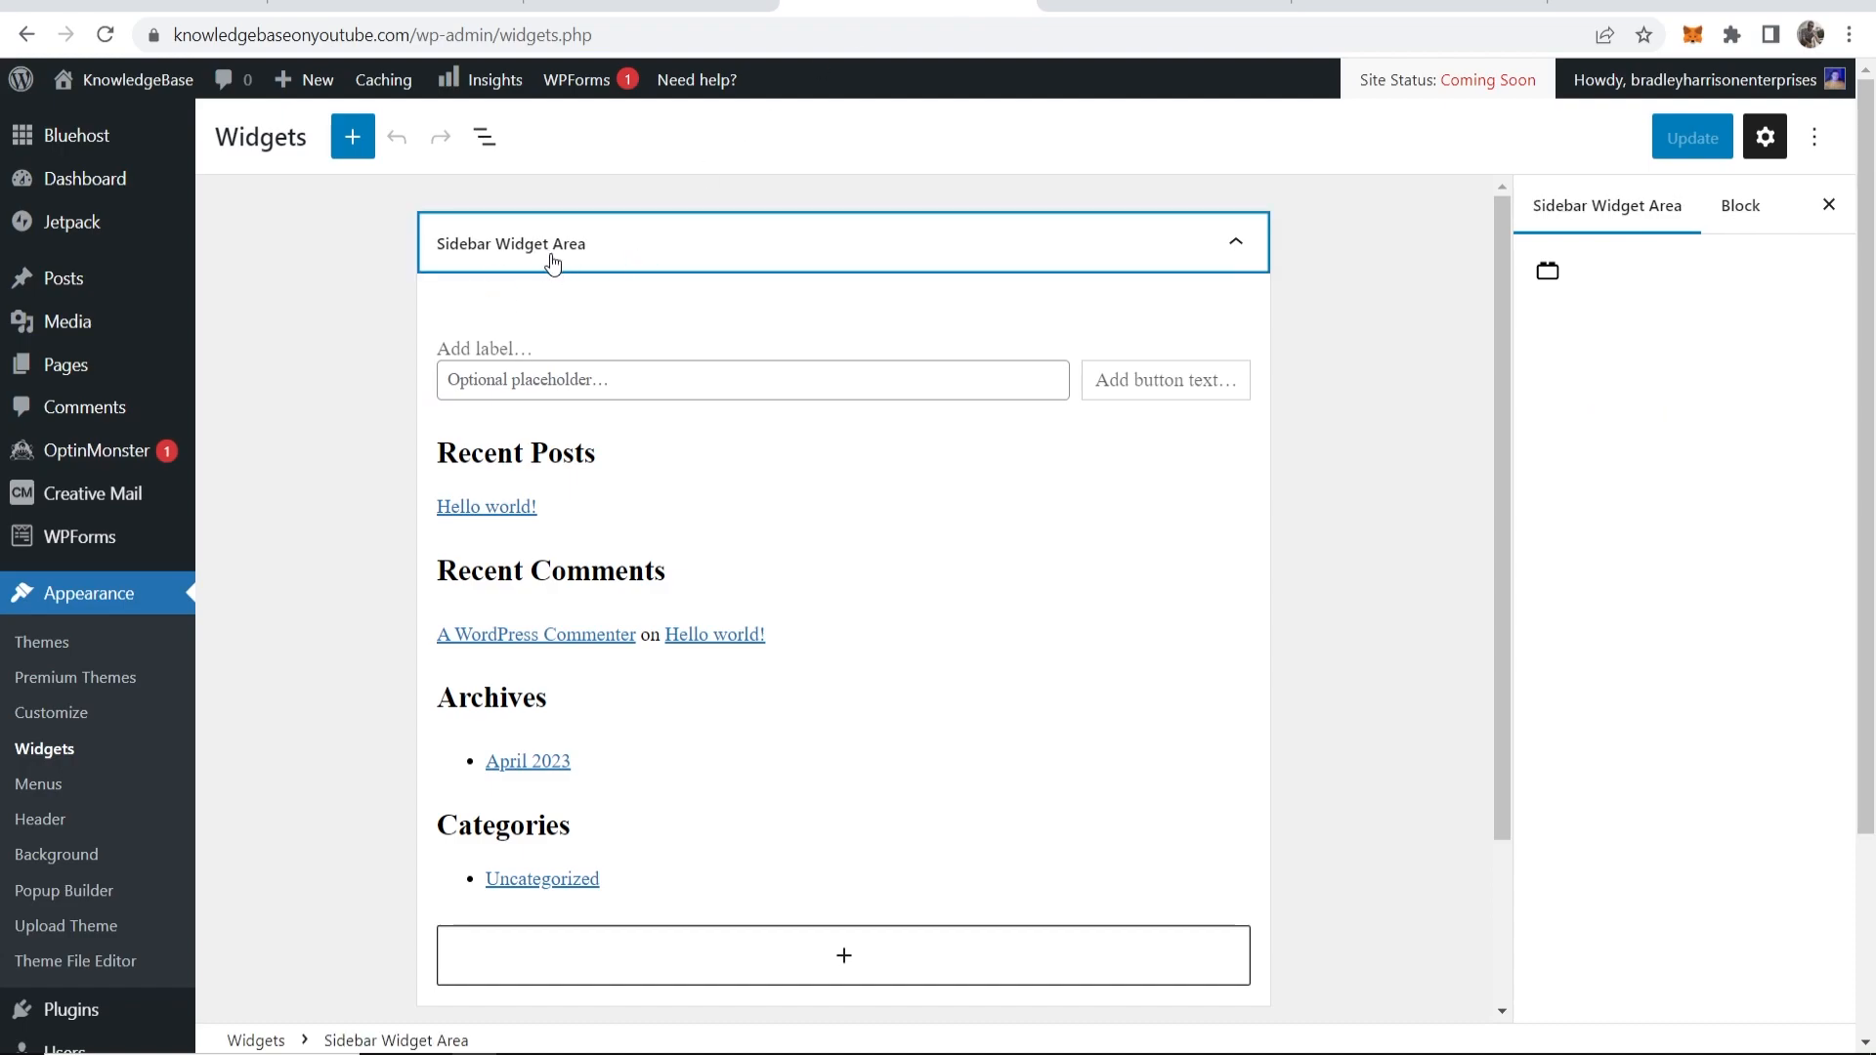
click(502, 377)
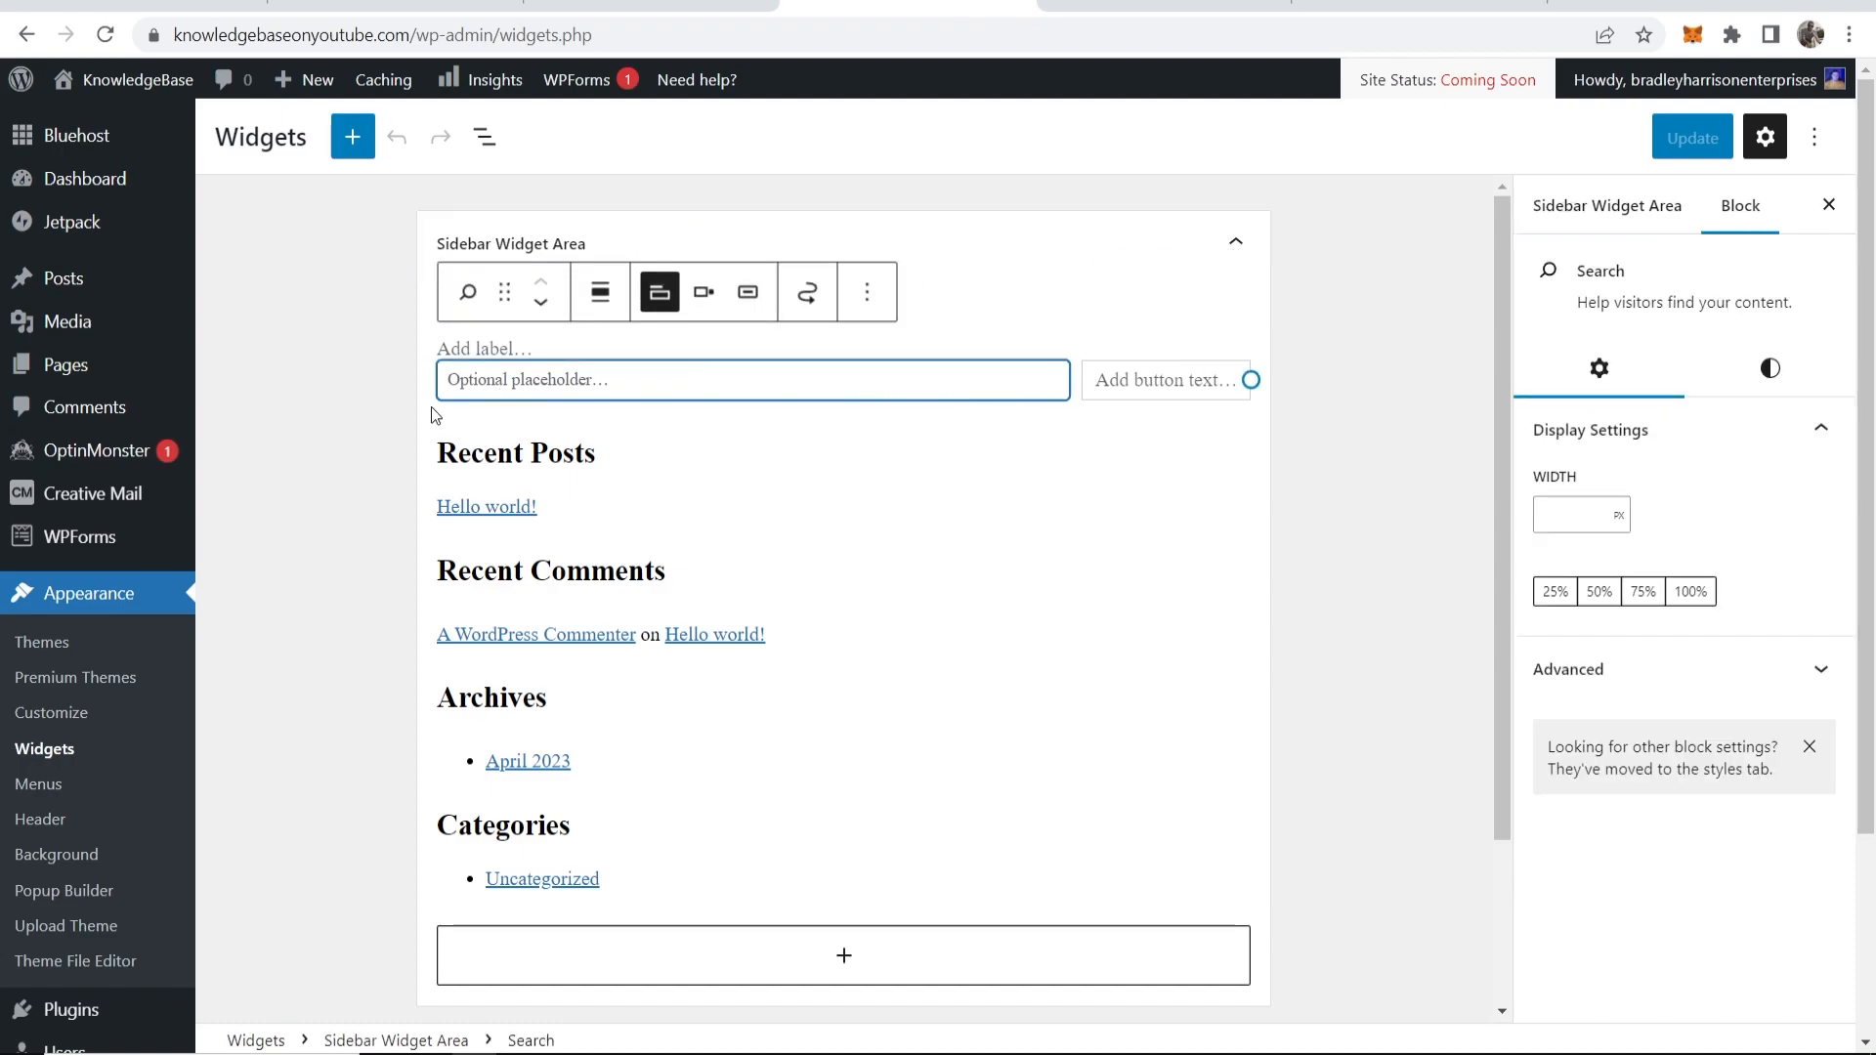
click(866, 292)
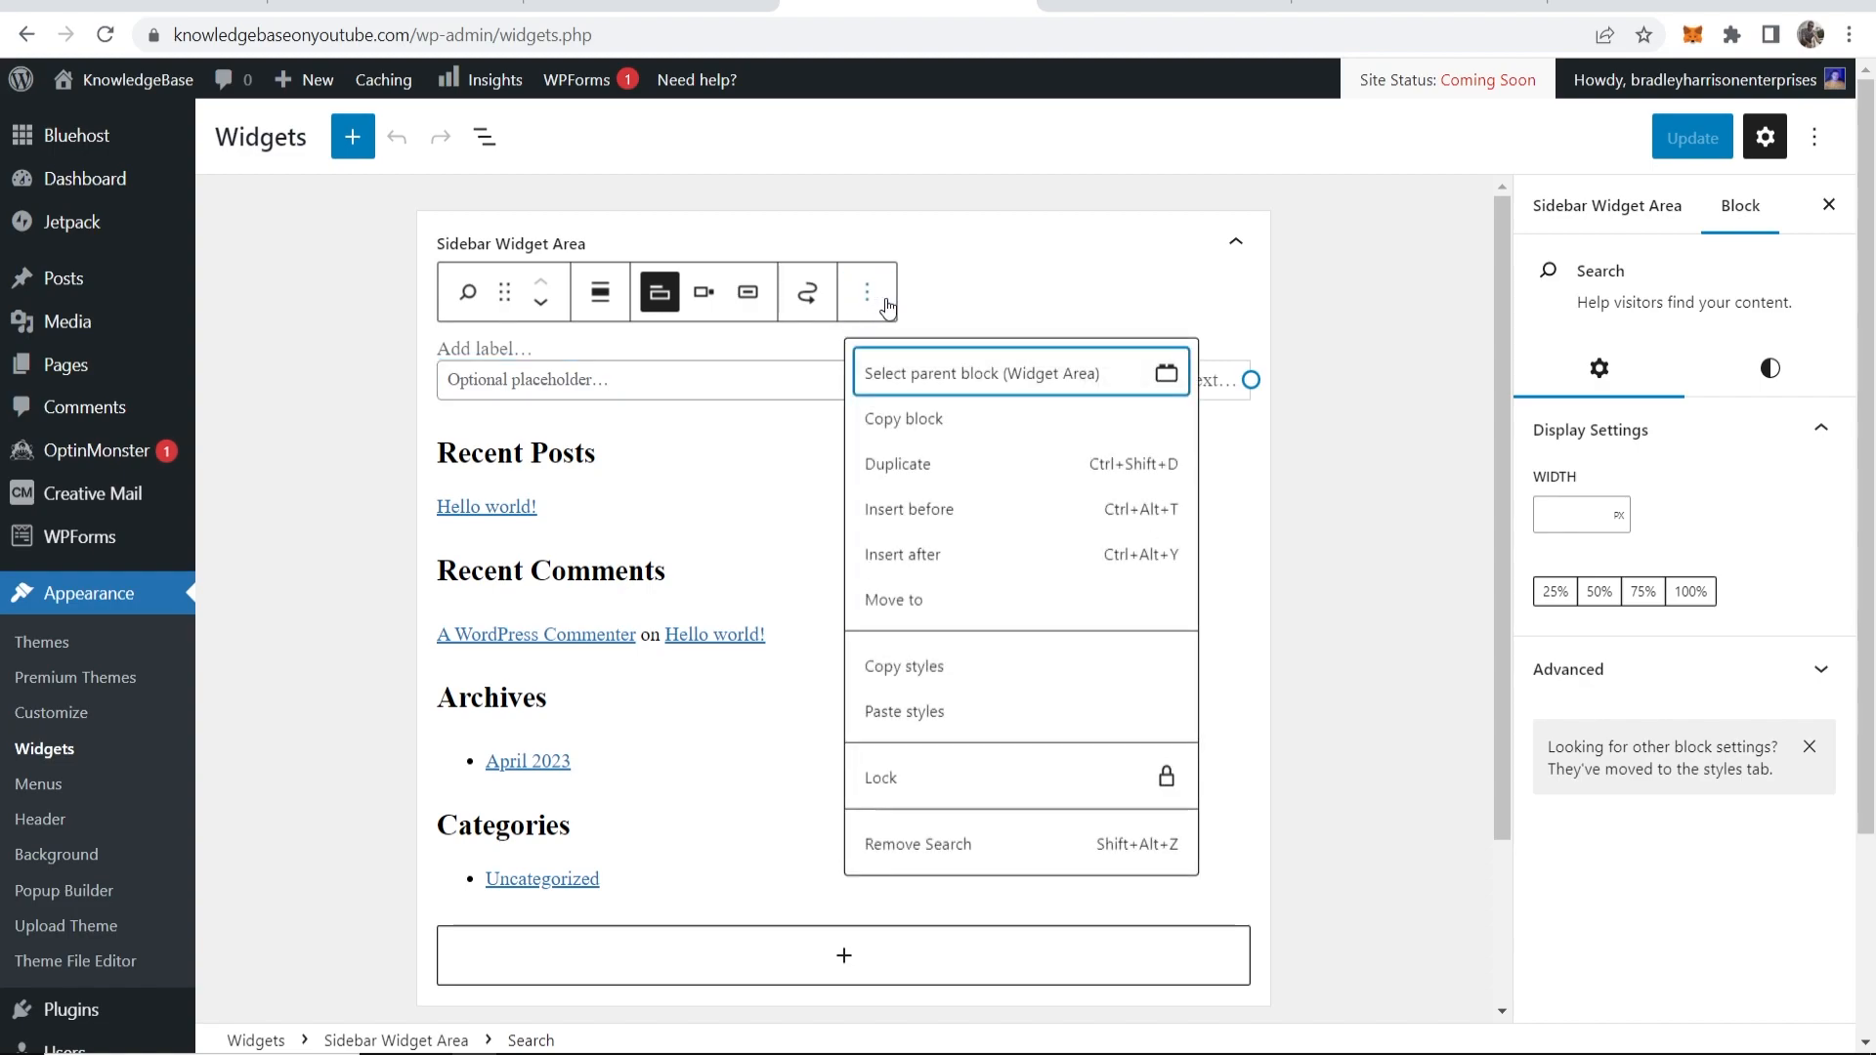
click(937, 857)
Step: Remove the Recent Comments group from the Sidebar Widget Area
click(564, 506)
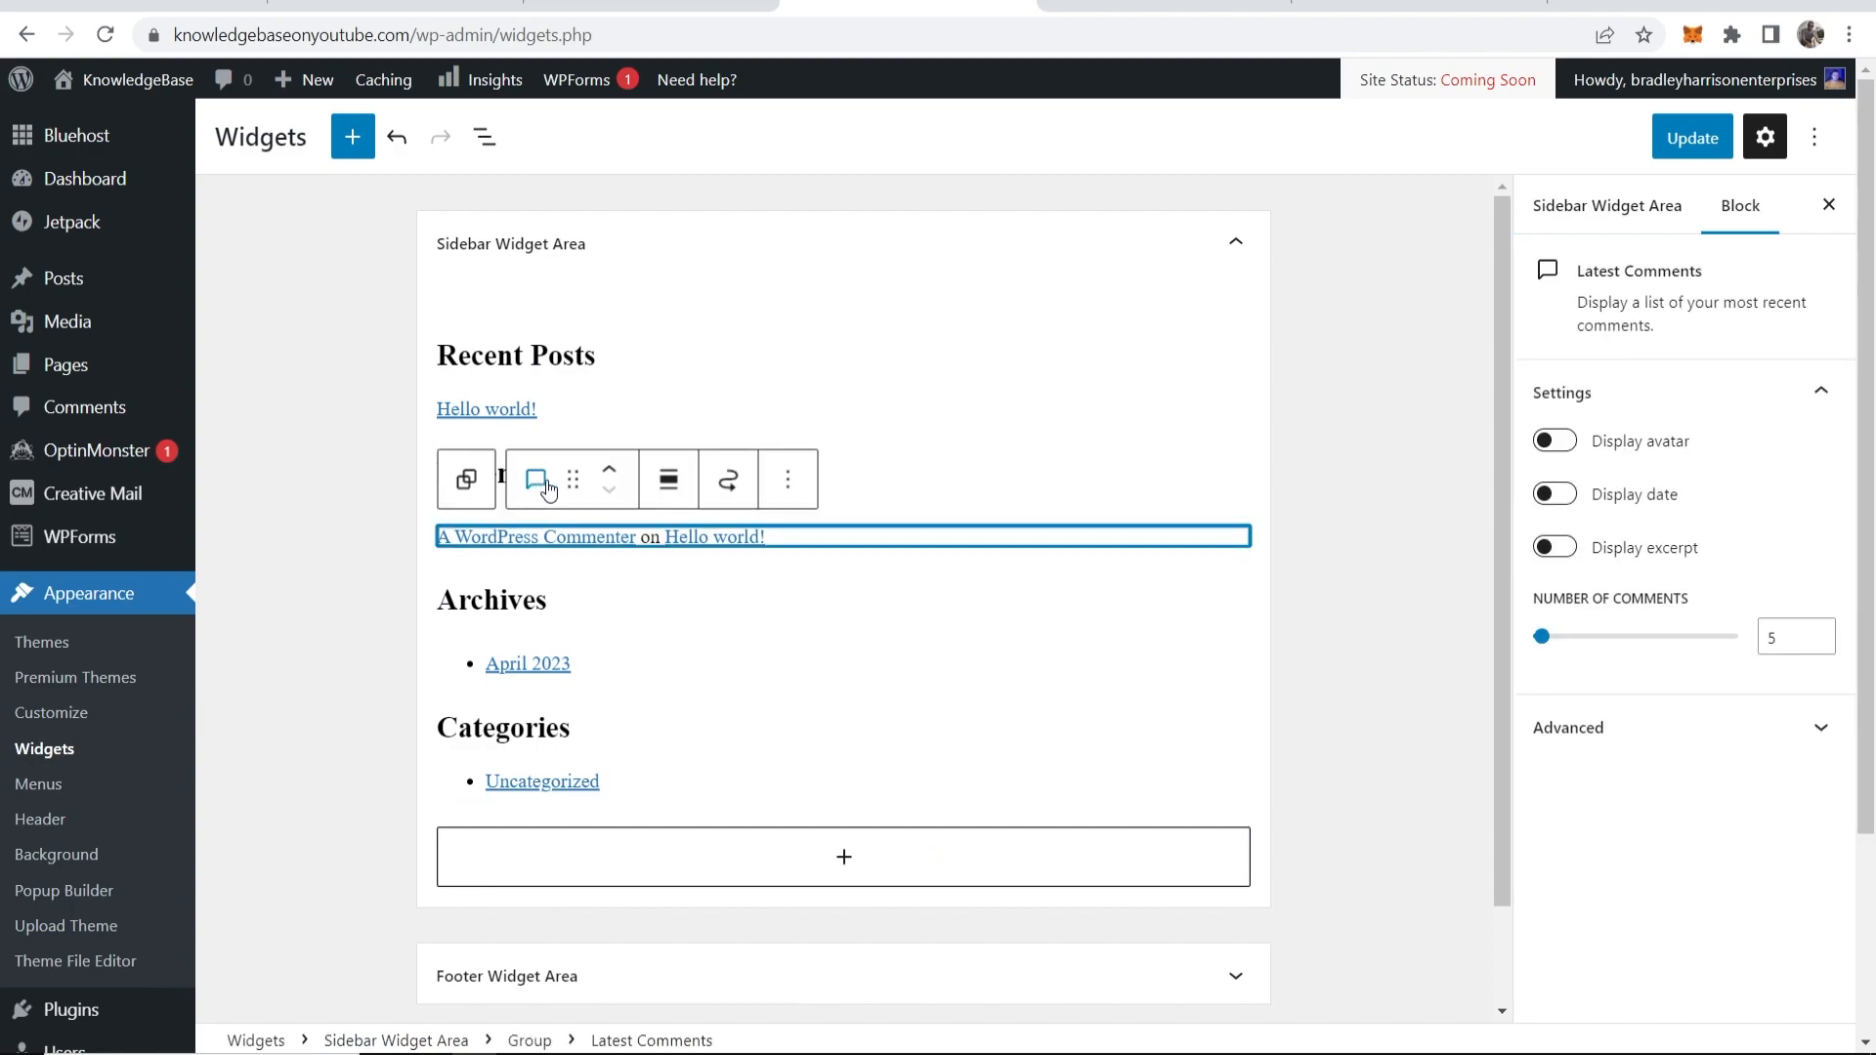
click(947, 499)
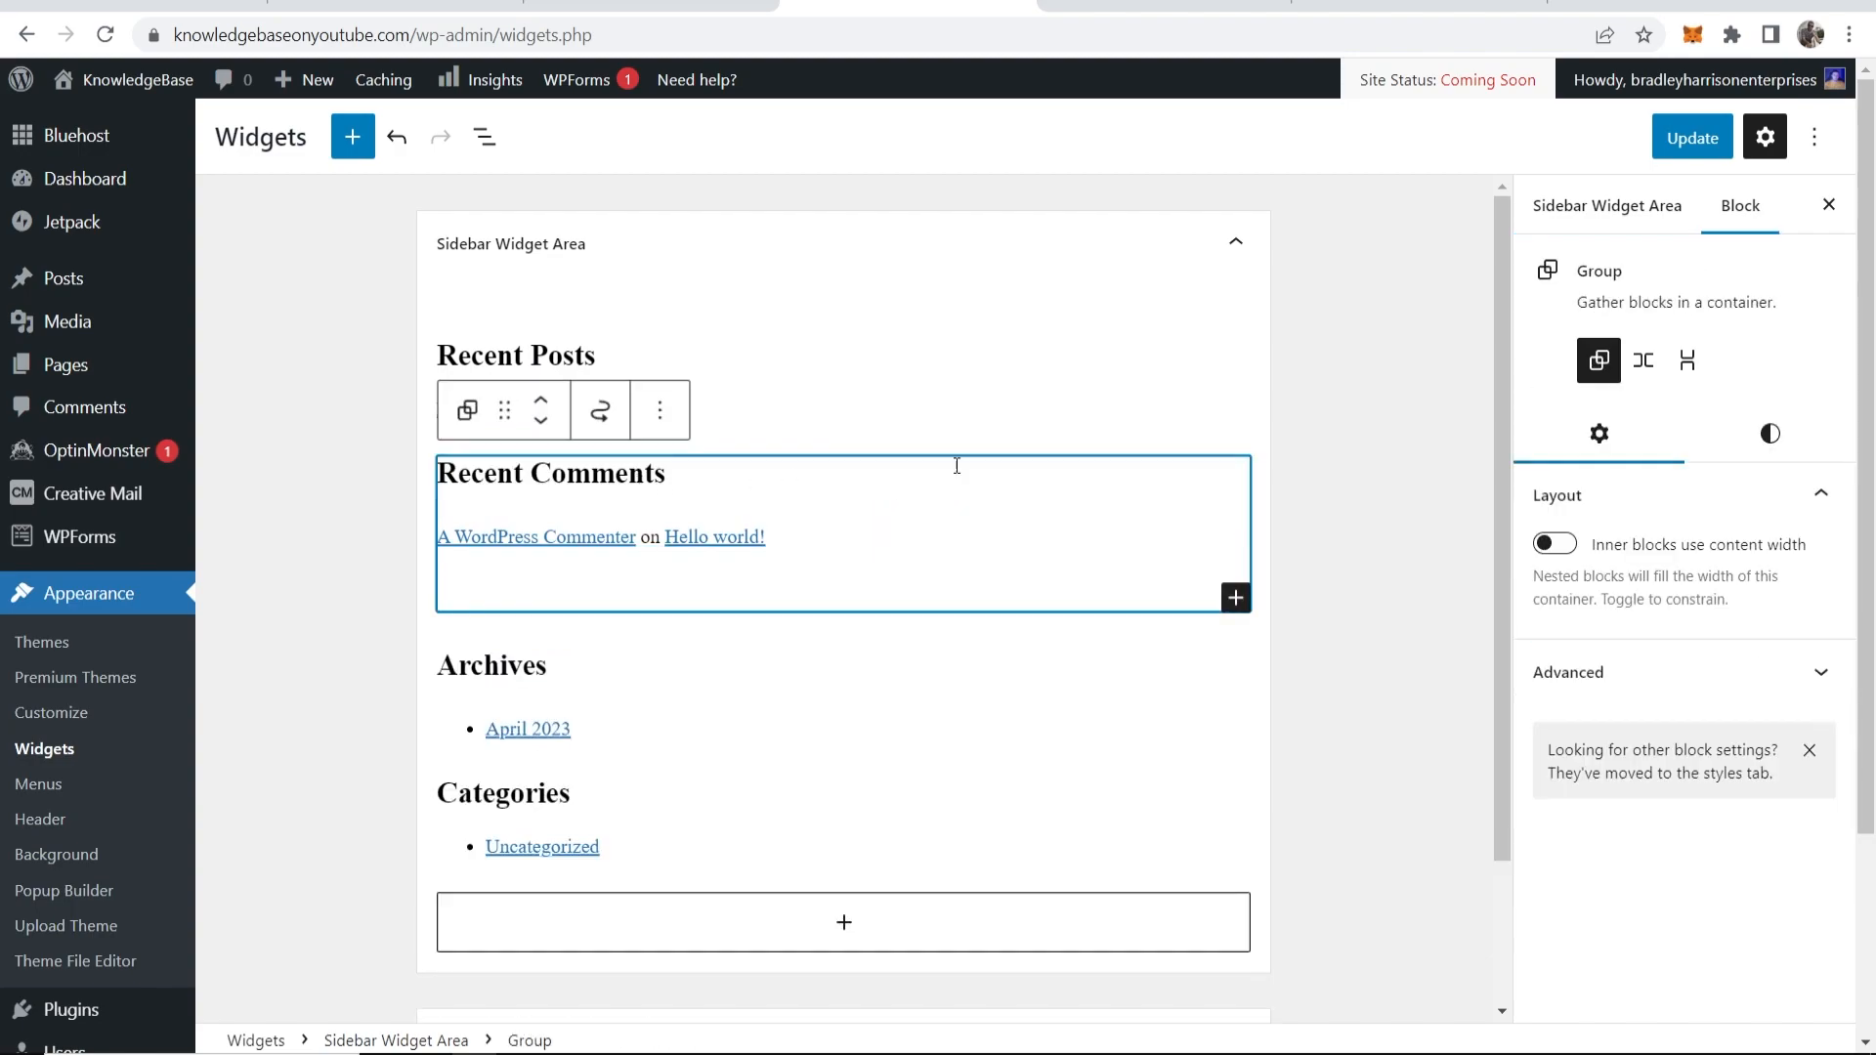
click(659, 411)
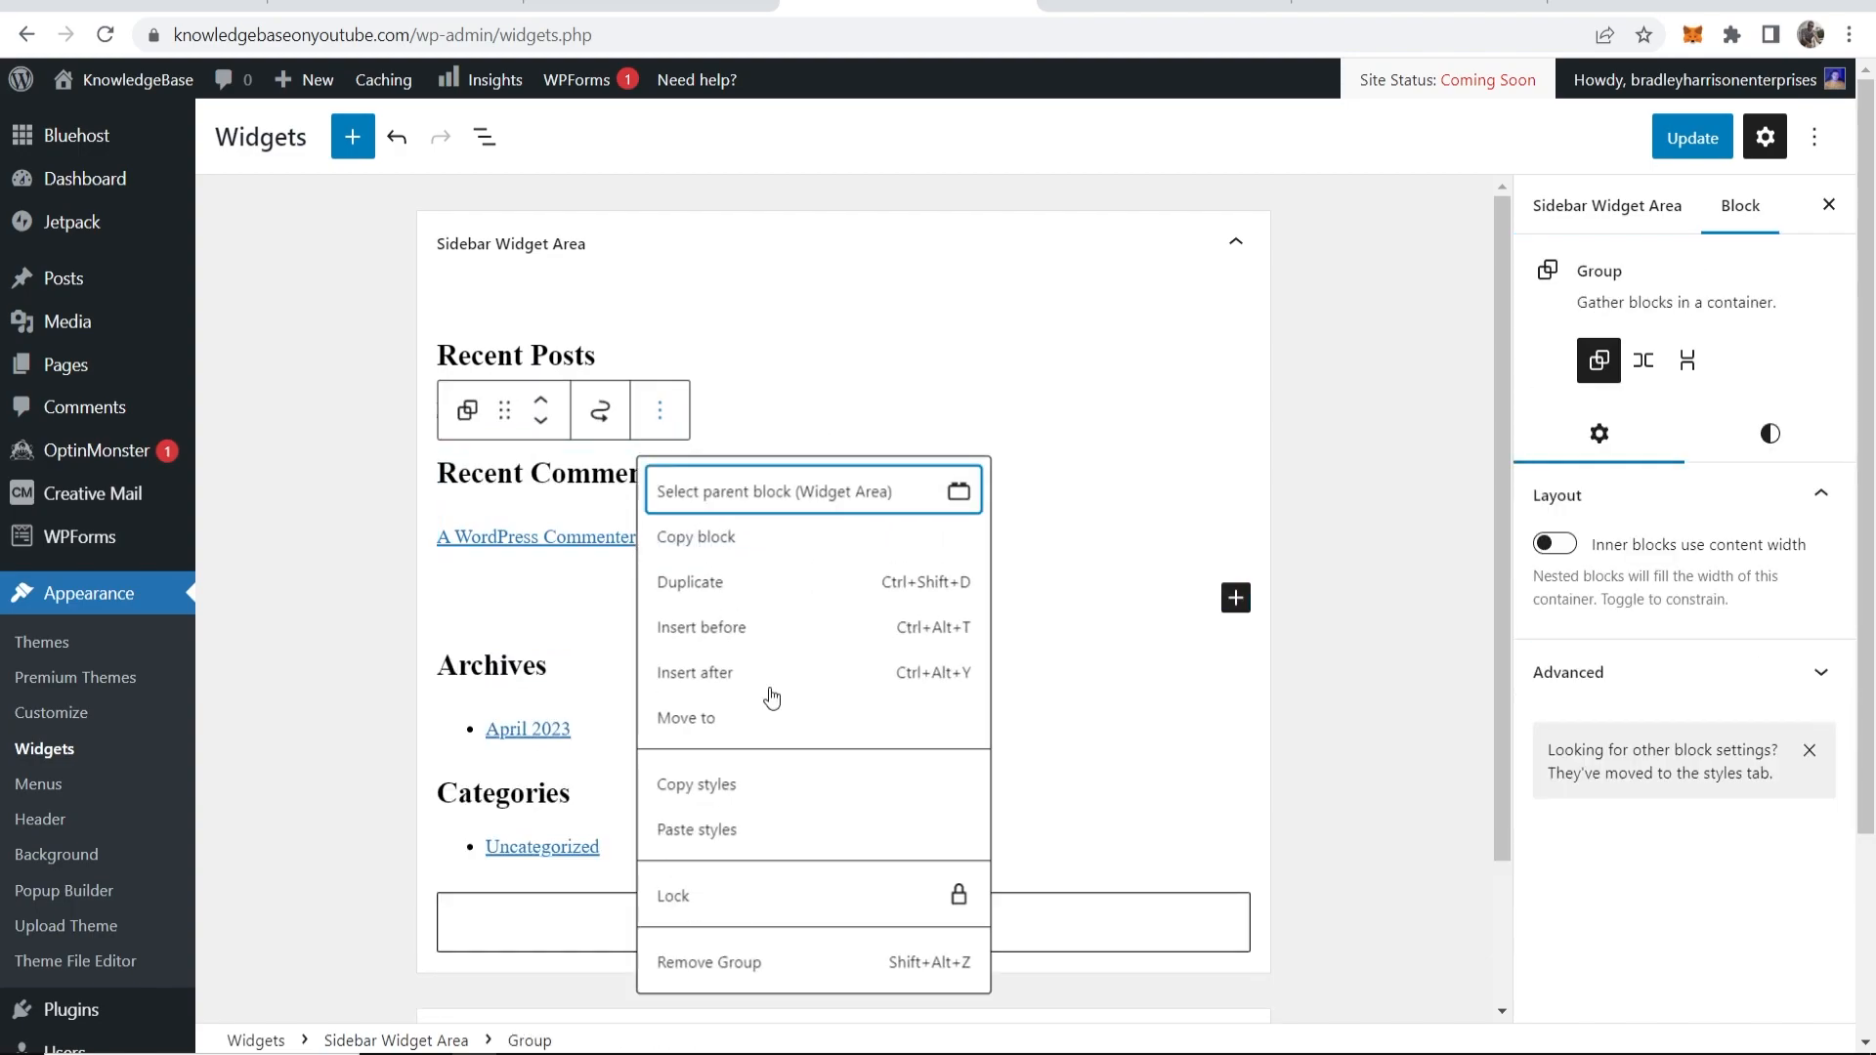
click(857, 967)
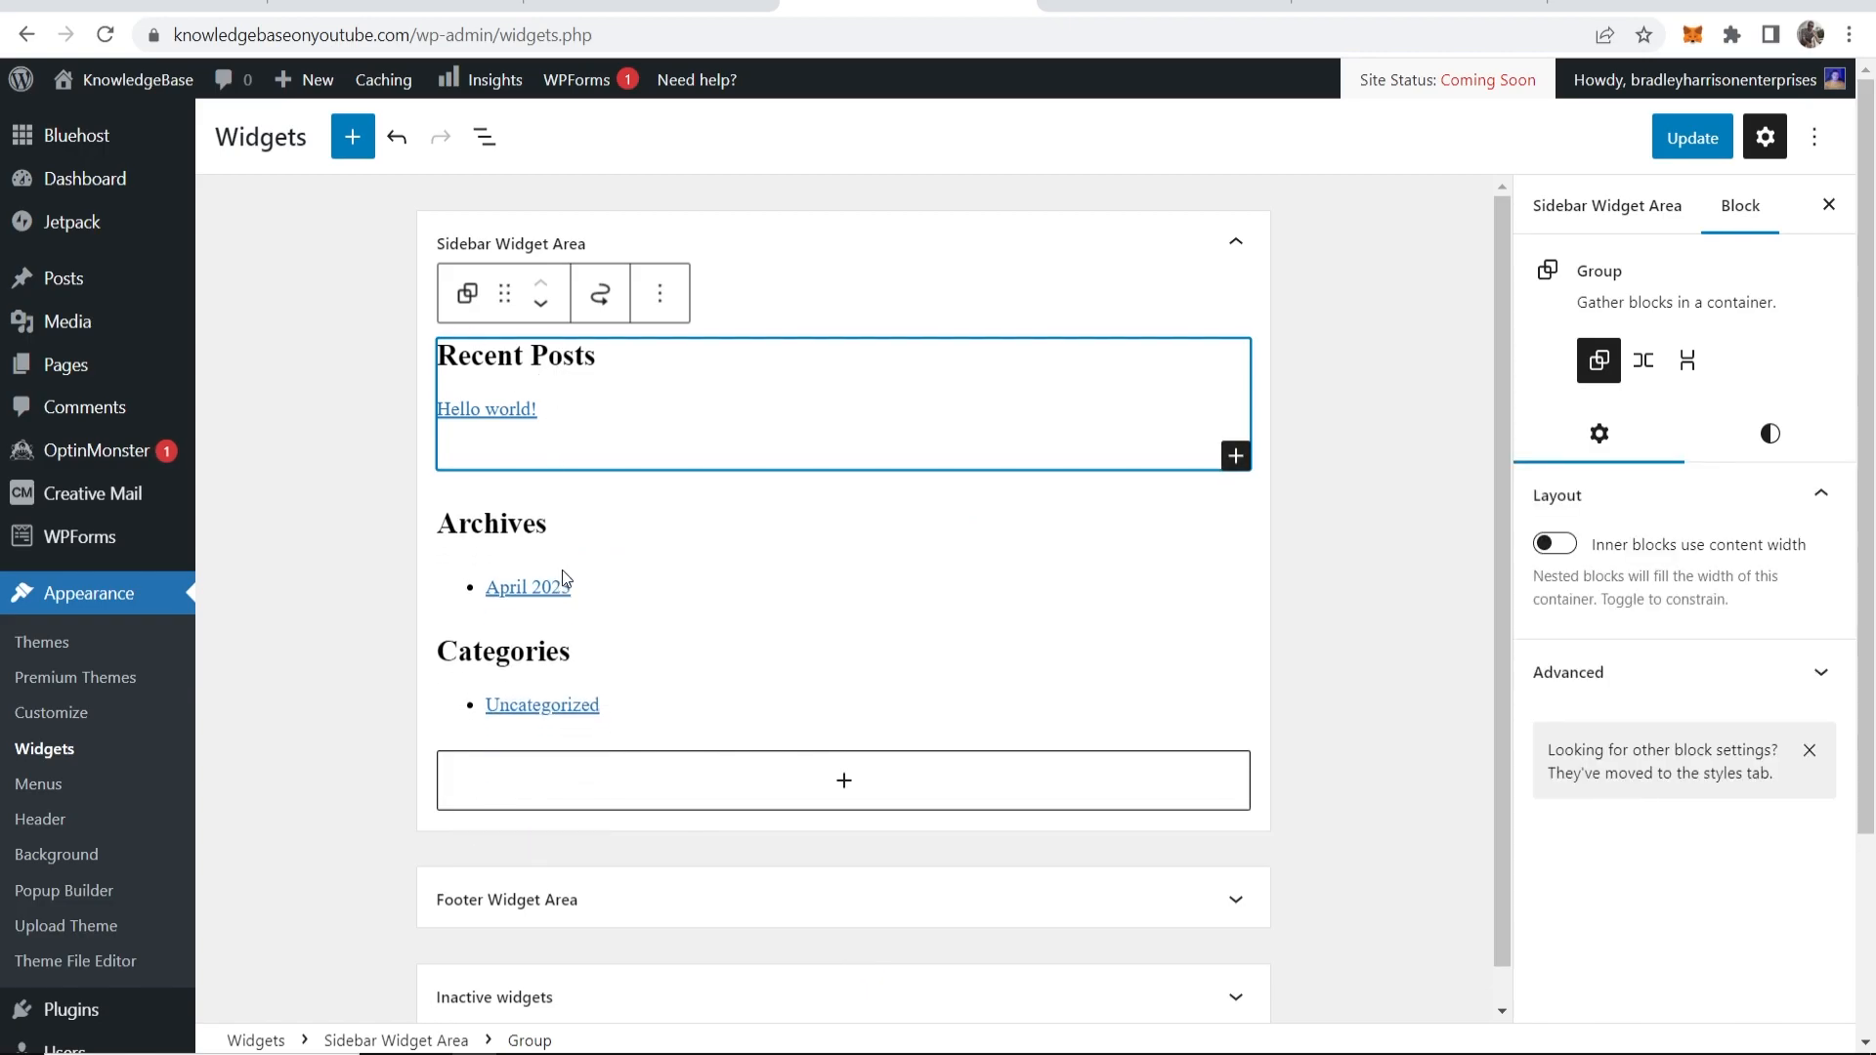
Step: Remove the Archives heading and its group from the Sidebar Widget Area
click(556, 537)
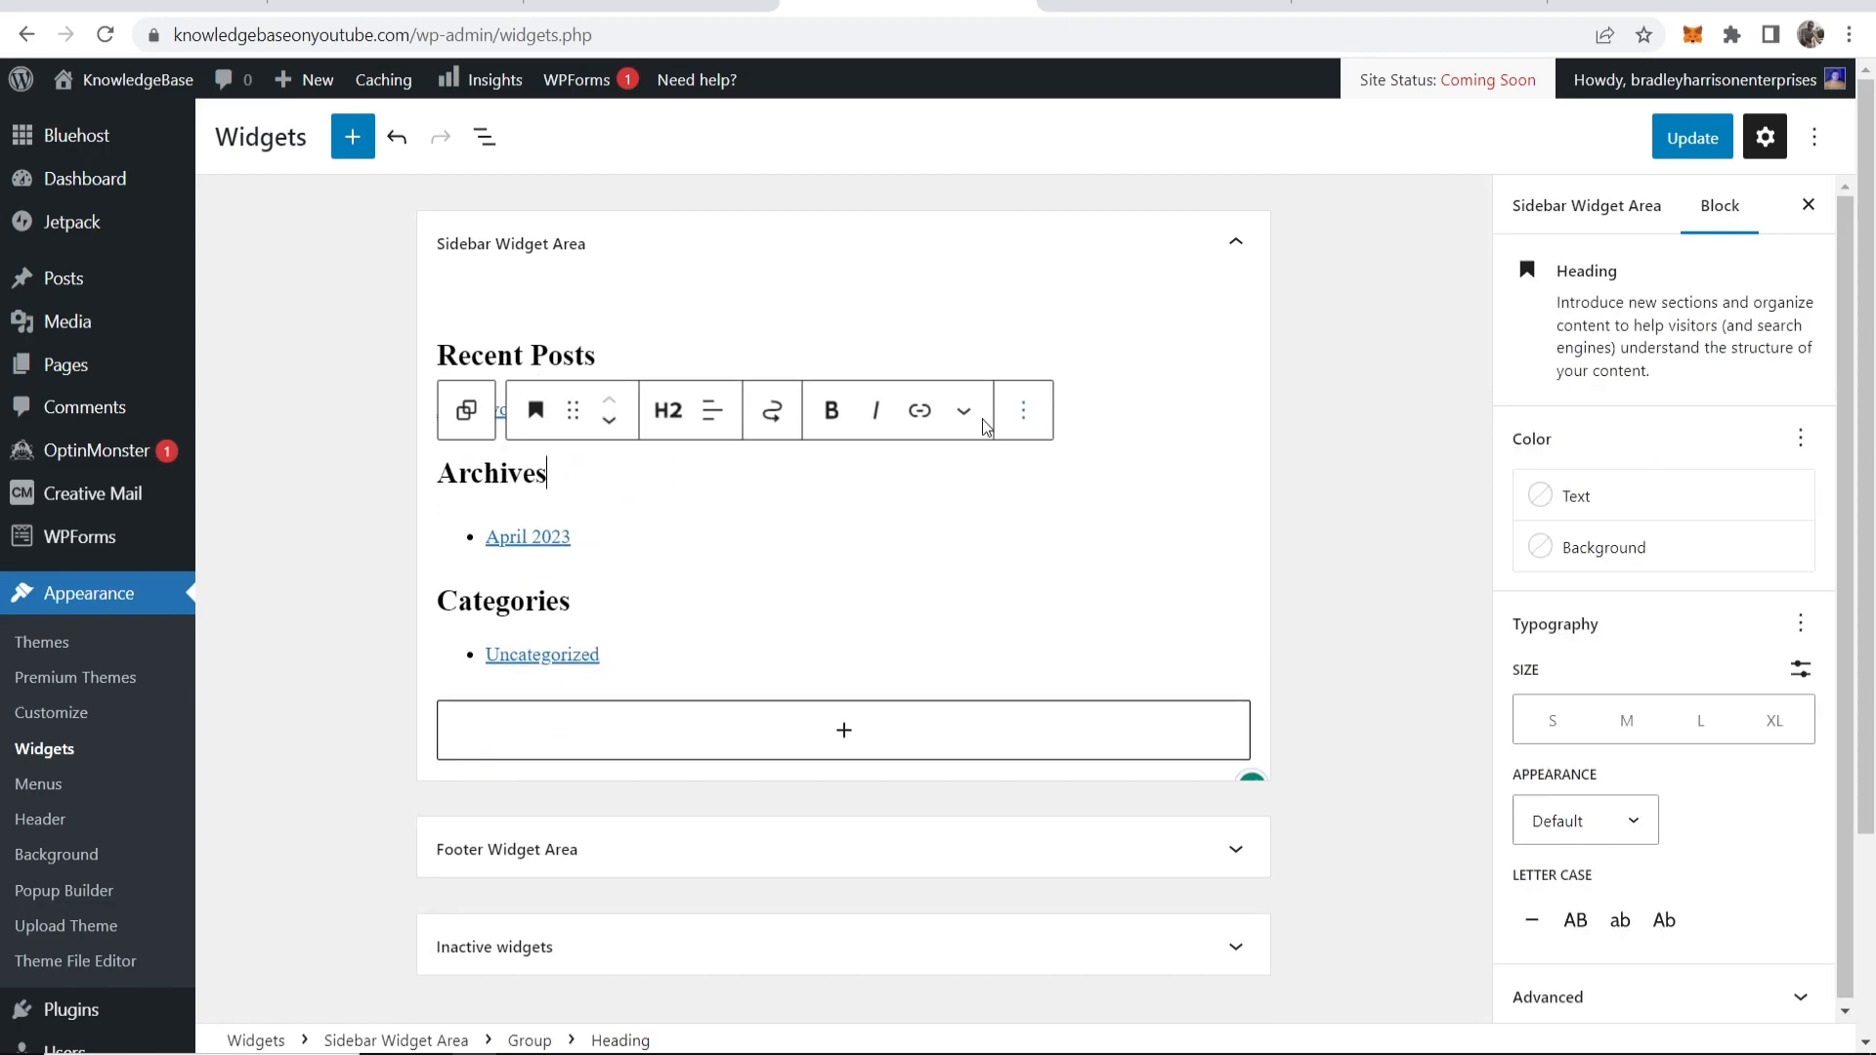
click(1023, 411)
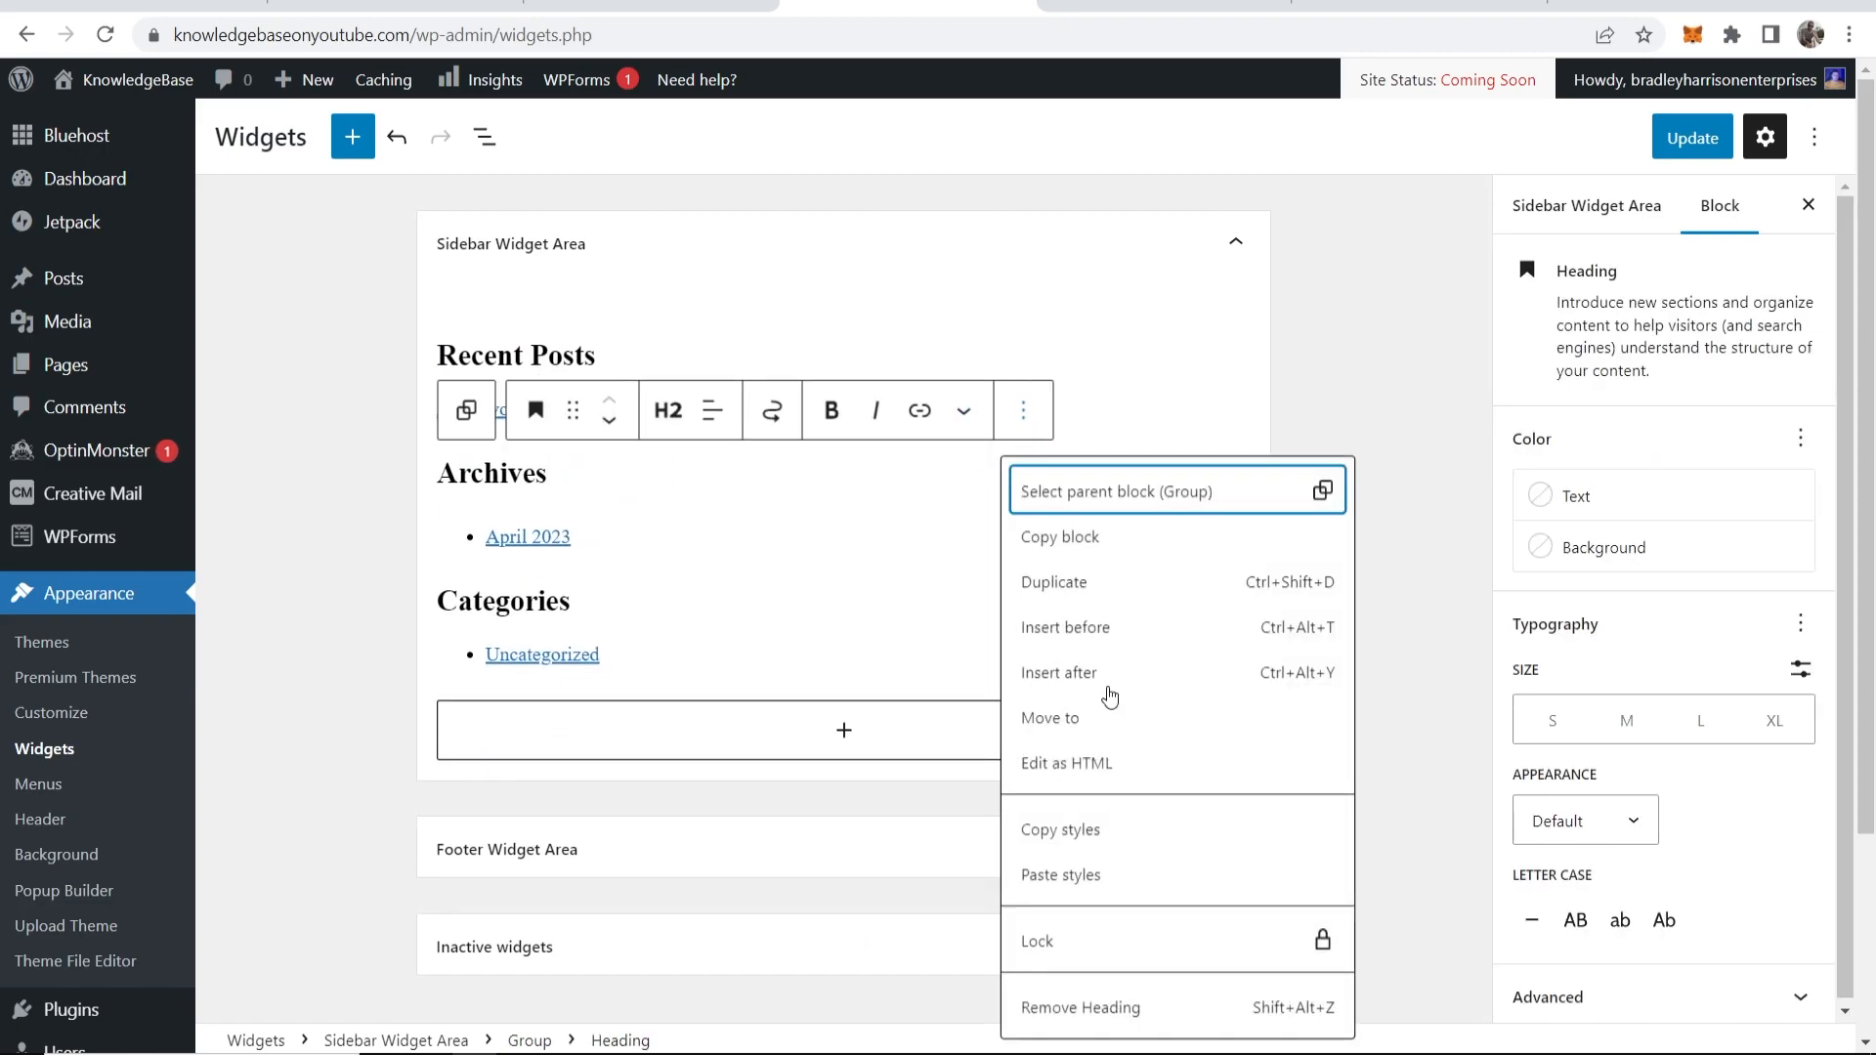
click(1055, 1008)
click(670, 411)
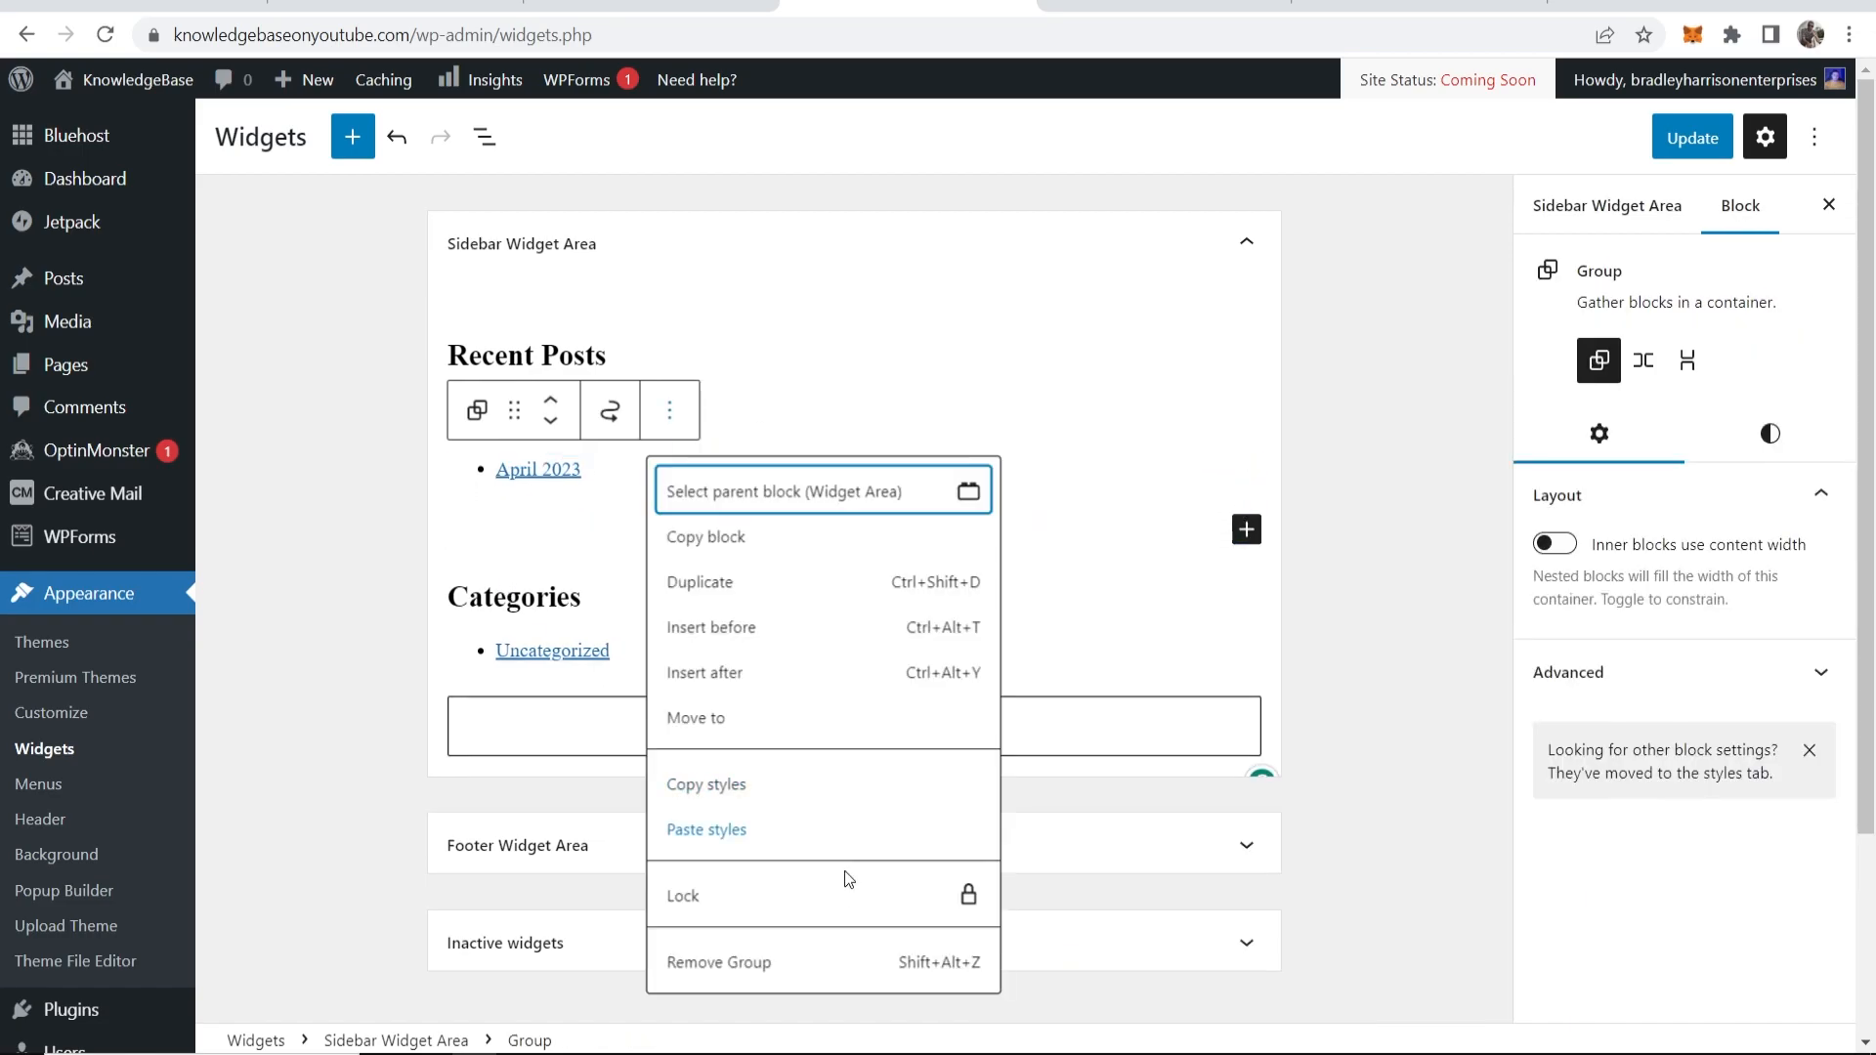
click(846, 964)
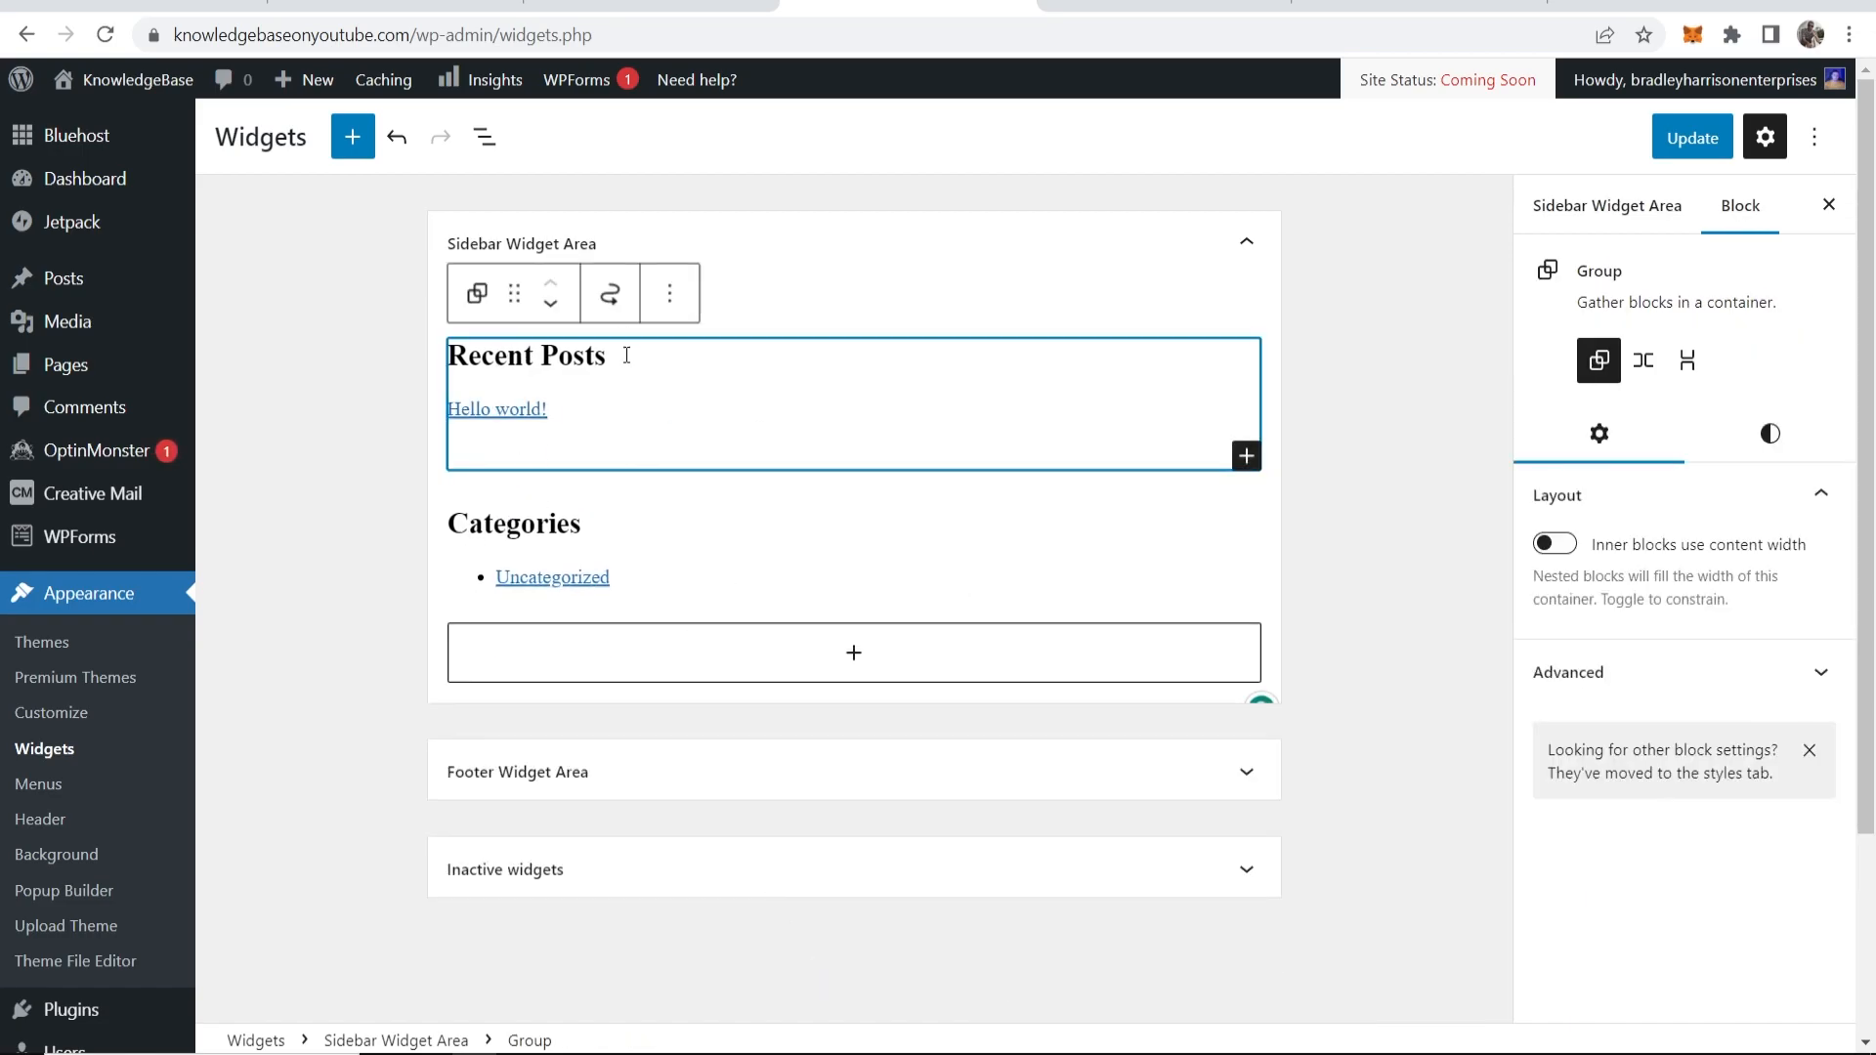
click(1466, 367)
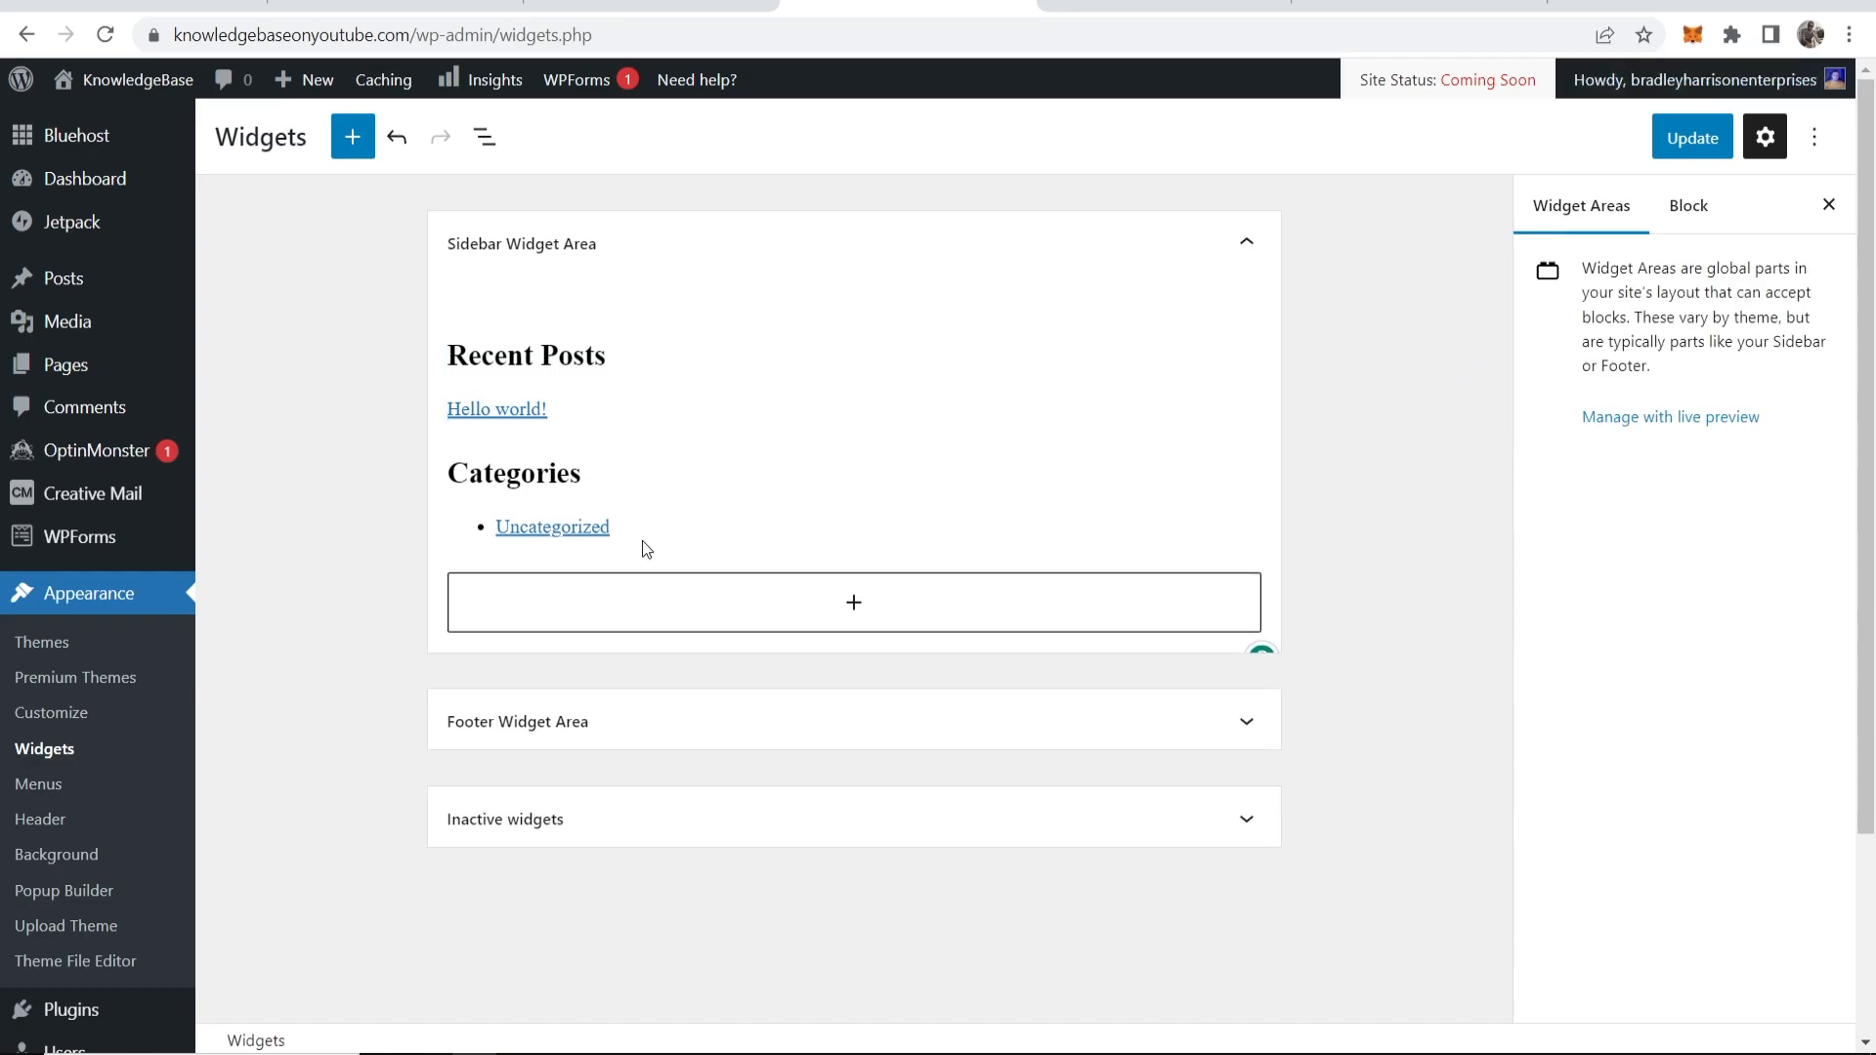
Step: Save the widget changes and reload the live site to check its sidebar
click(1722, 147)
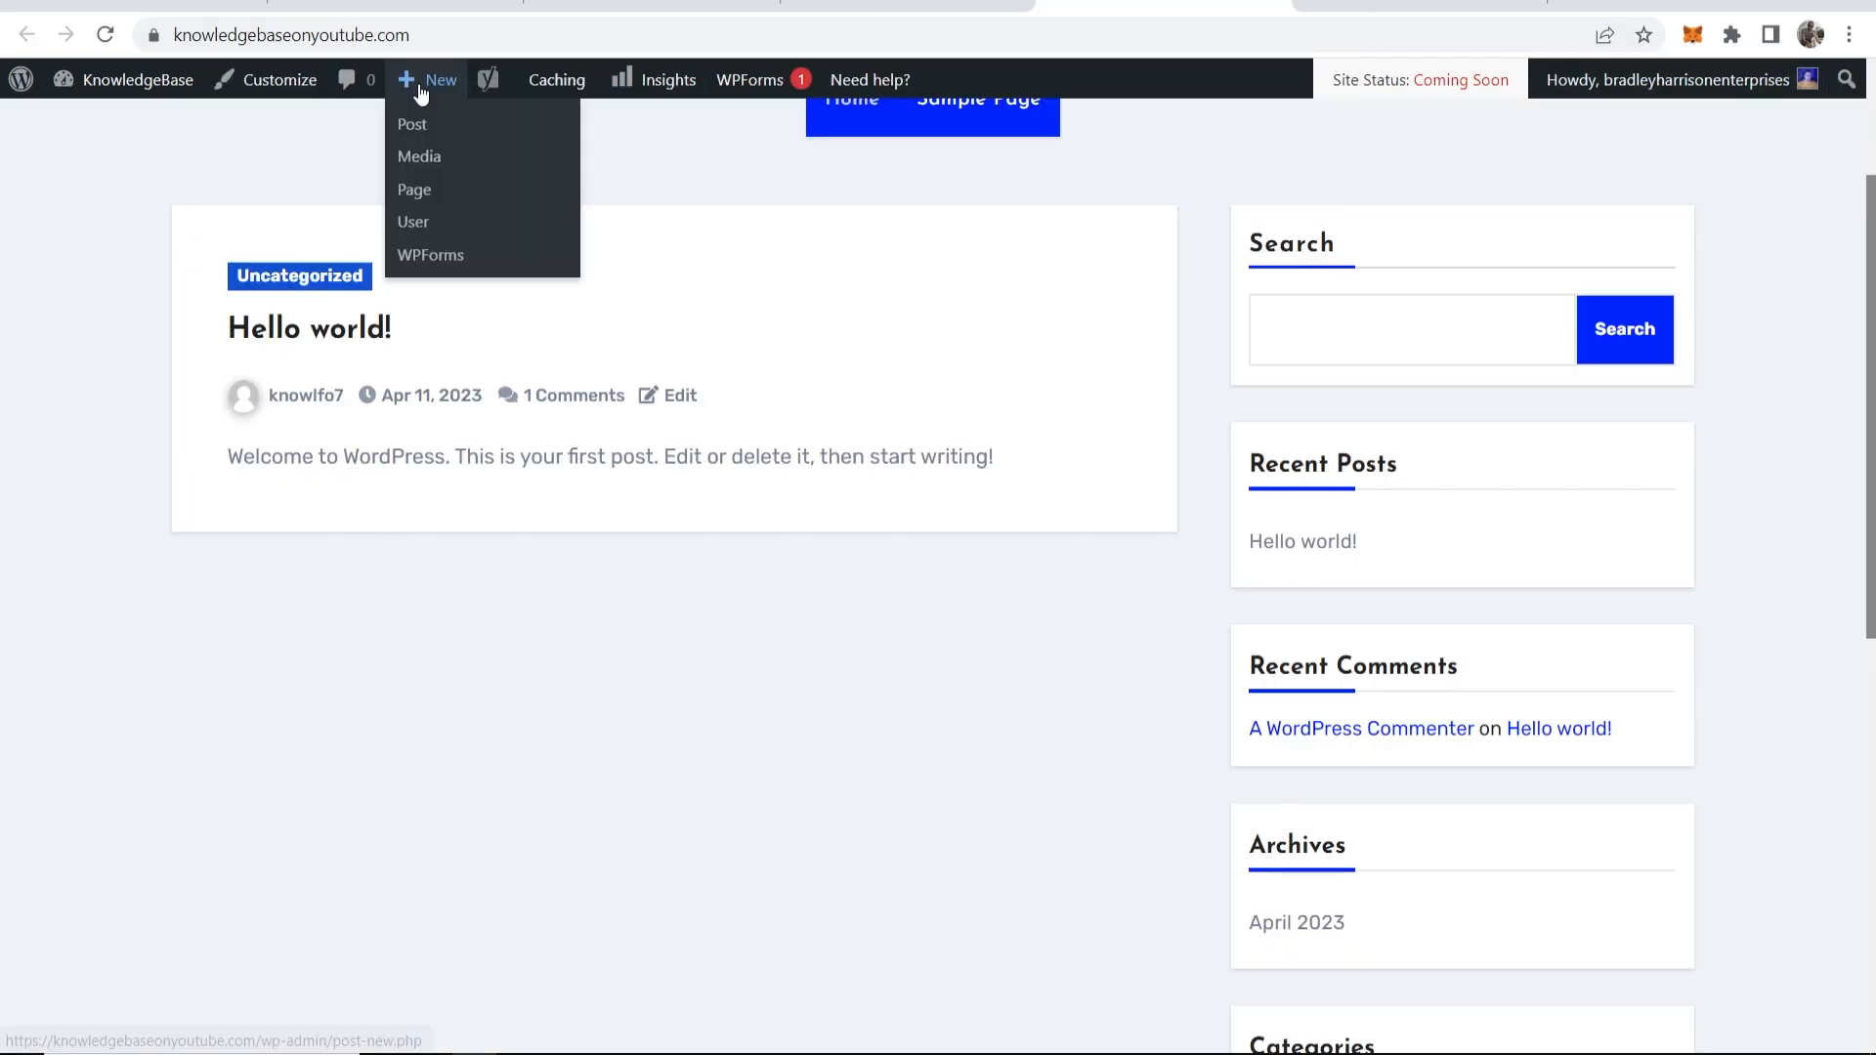
click(106, 35)
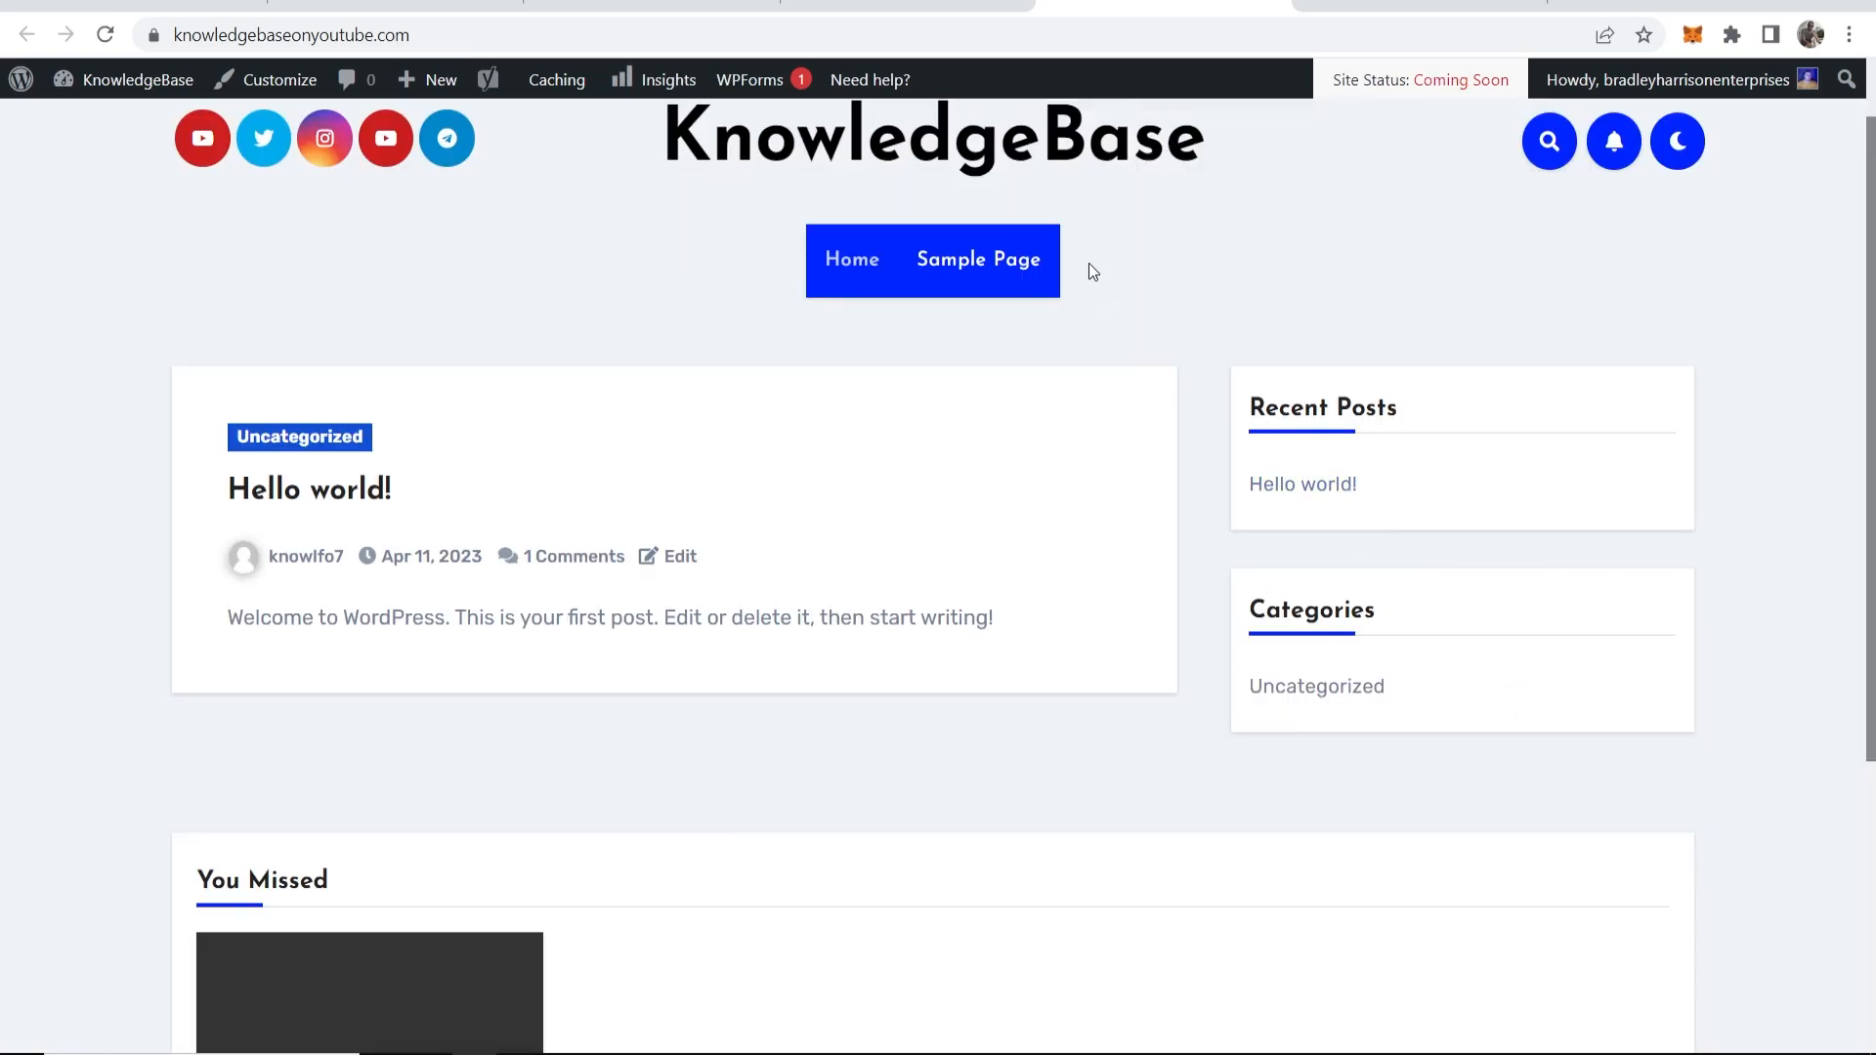
scroll(935, 557, up, 1)
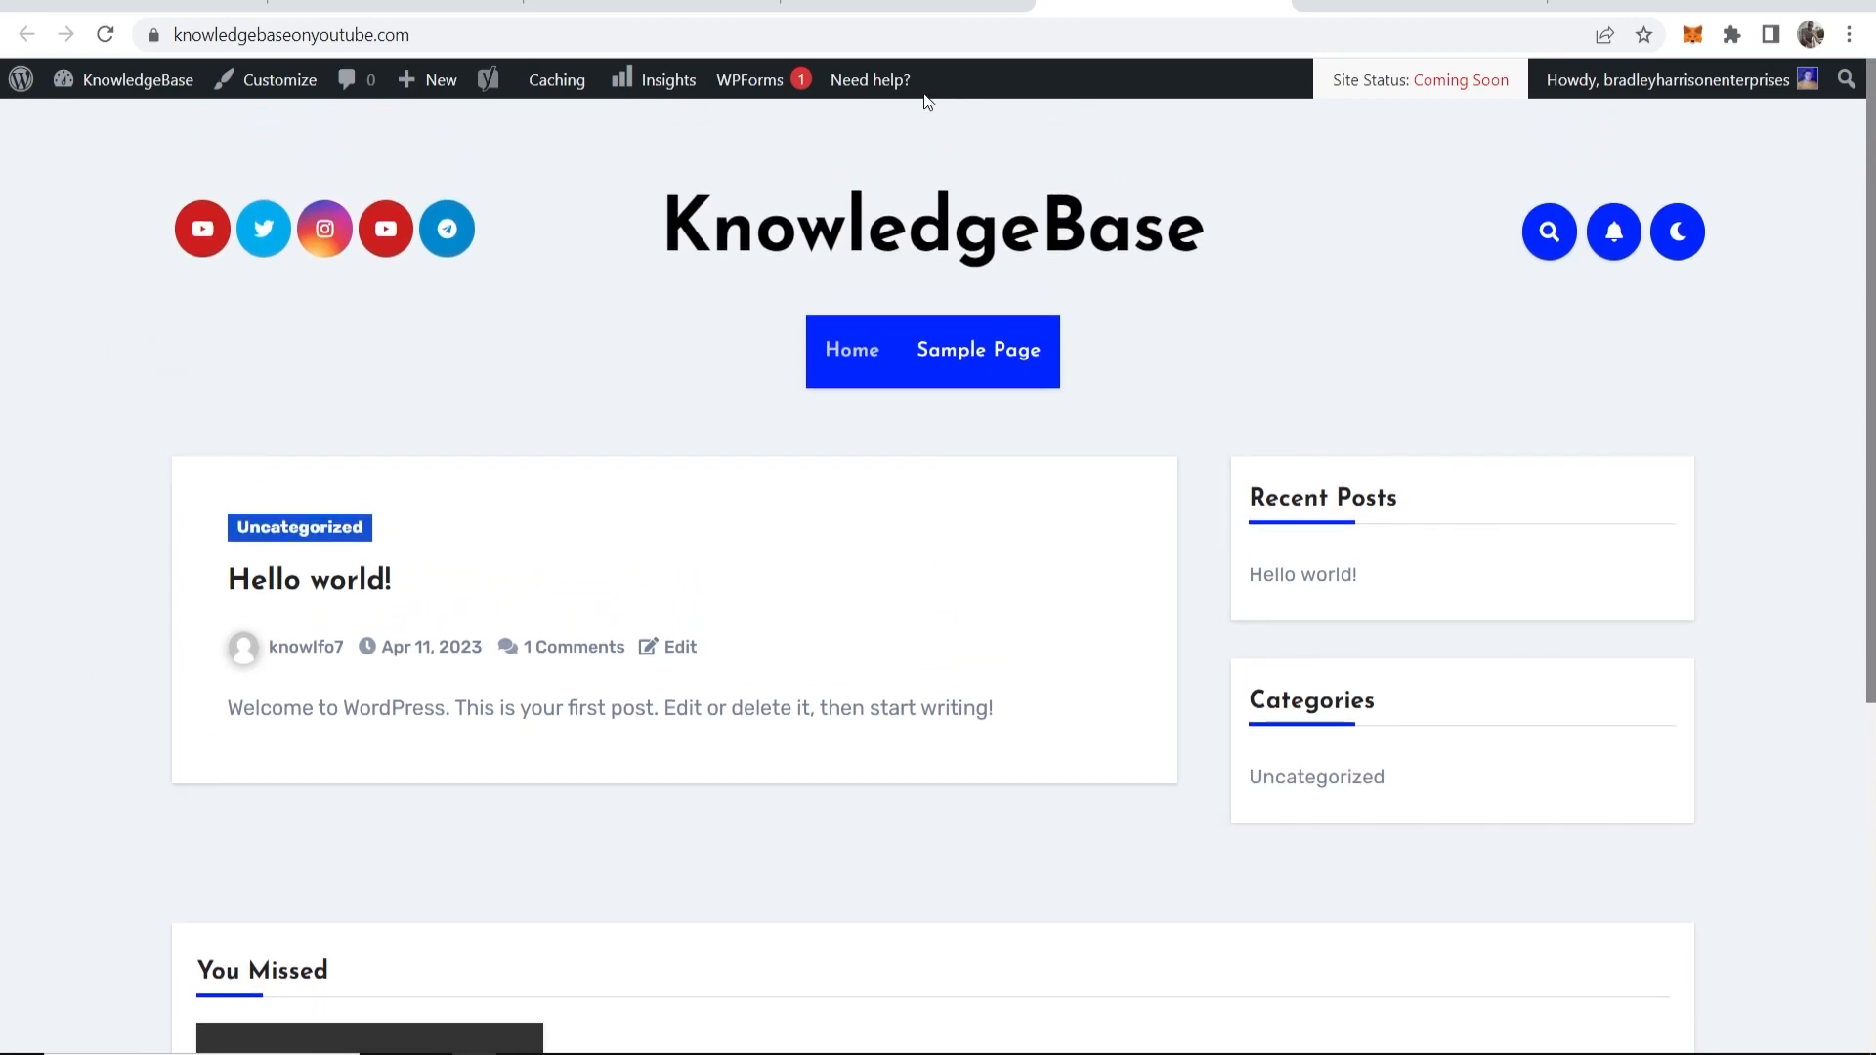
Step: Start a new post from the WordPress admin and dismiss the block editor's welcome guide
click(866, 2)
mouse_move(95, 289)
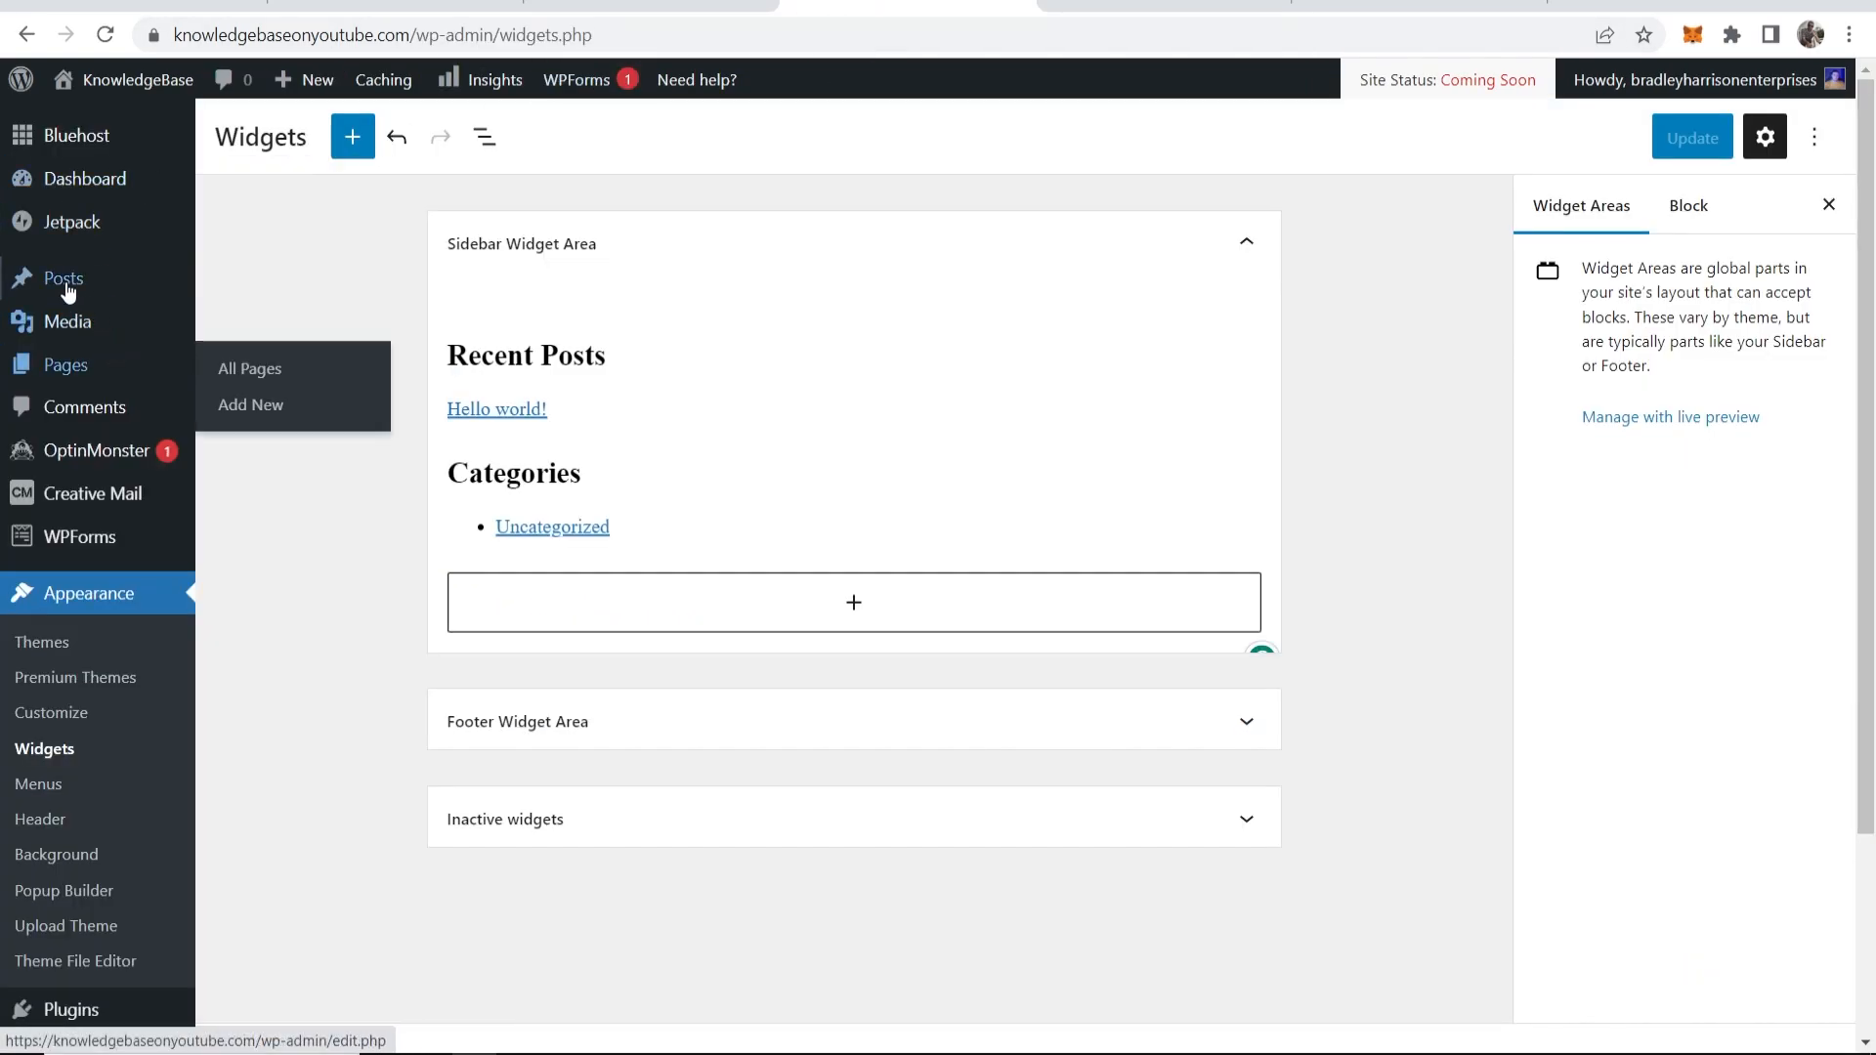
click(259, 328)
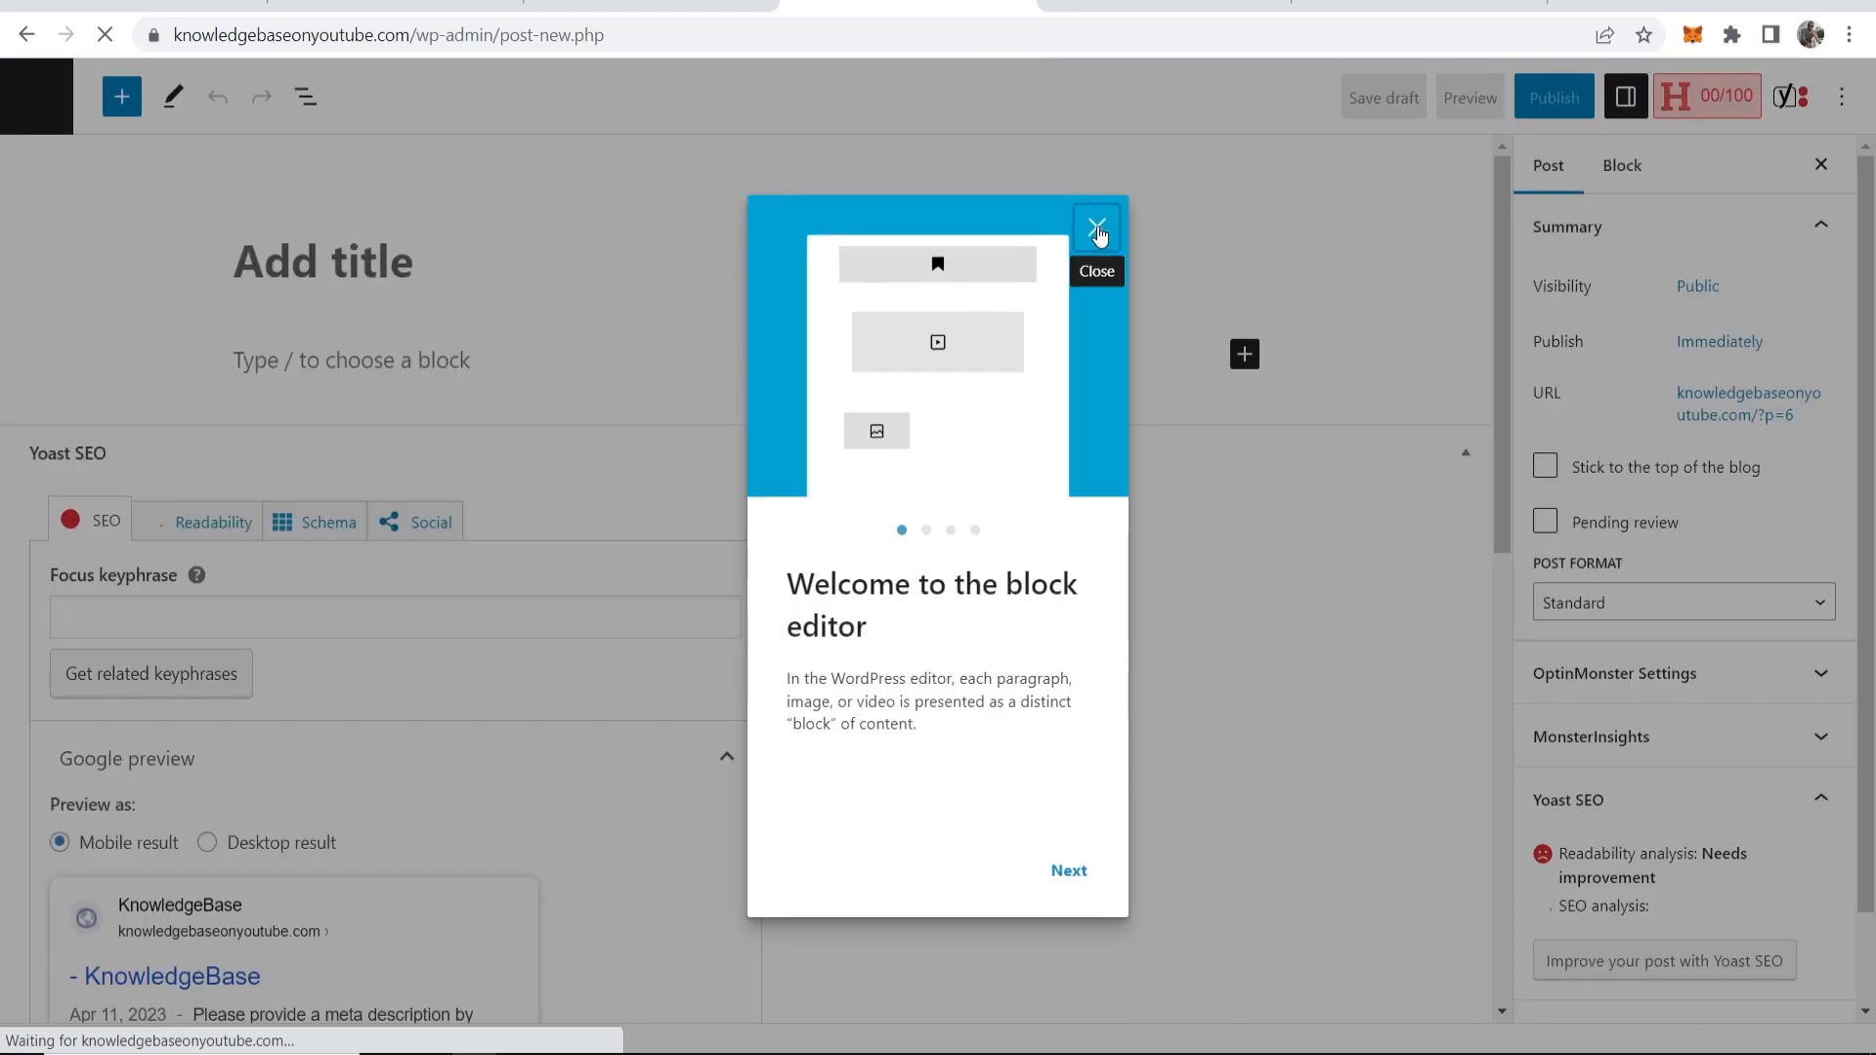
click(1098, 226)
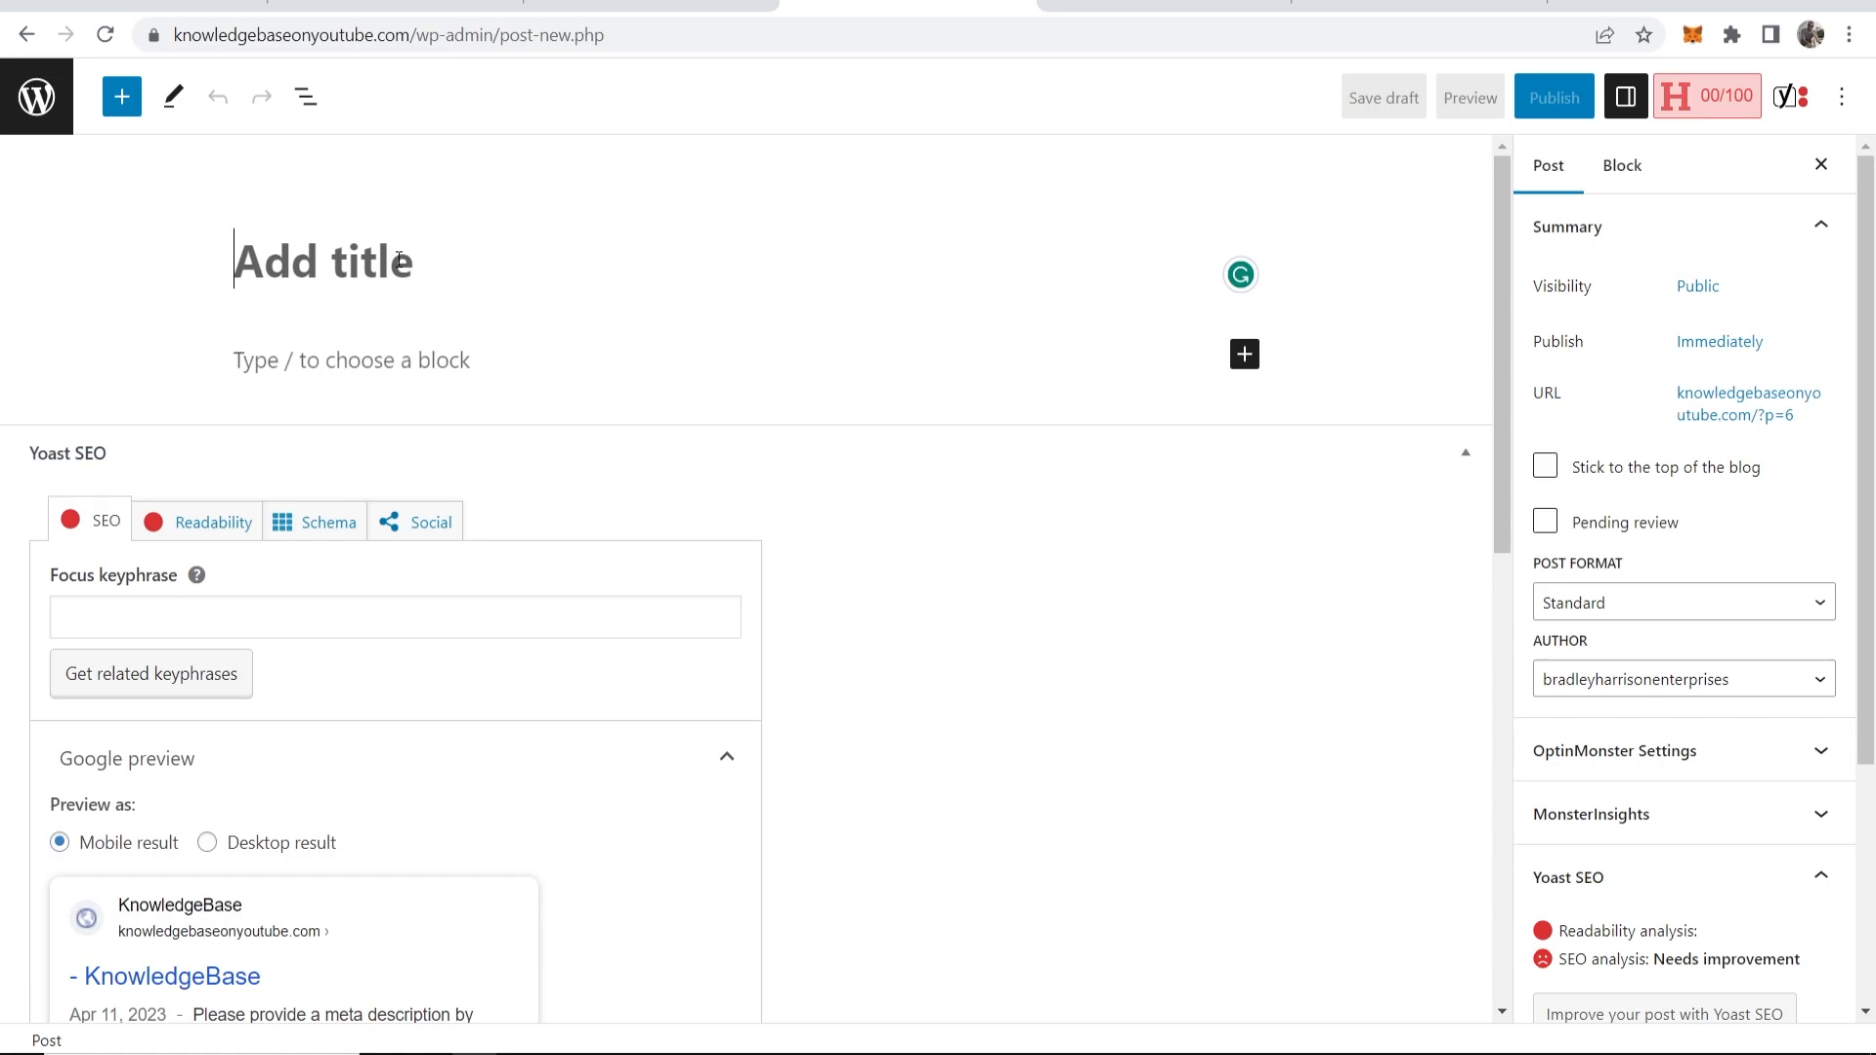
Step: Title the post "Best Camera For YouTubers" and move on to its body
text(Bet)
key(BackSpace)
key(BackSpace)
text(st Camere)
key(BackSpace)
text(a Fo)
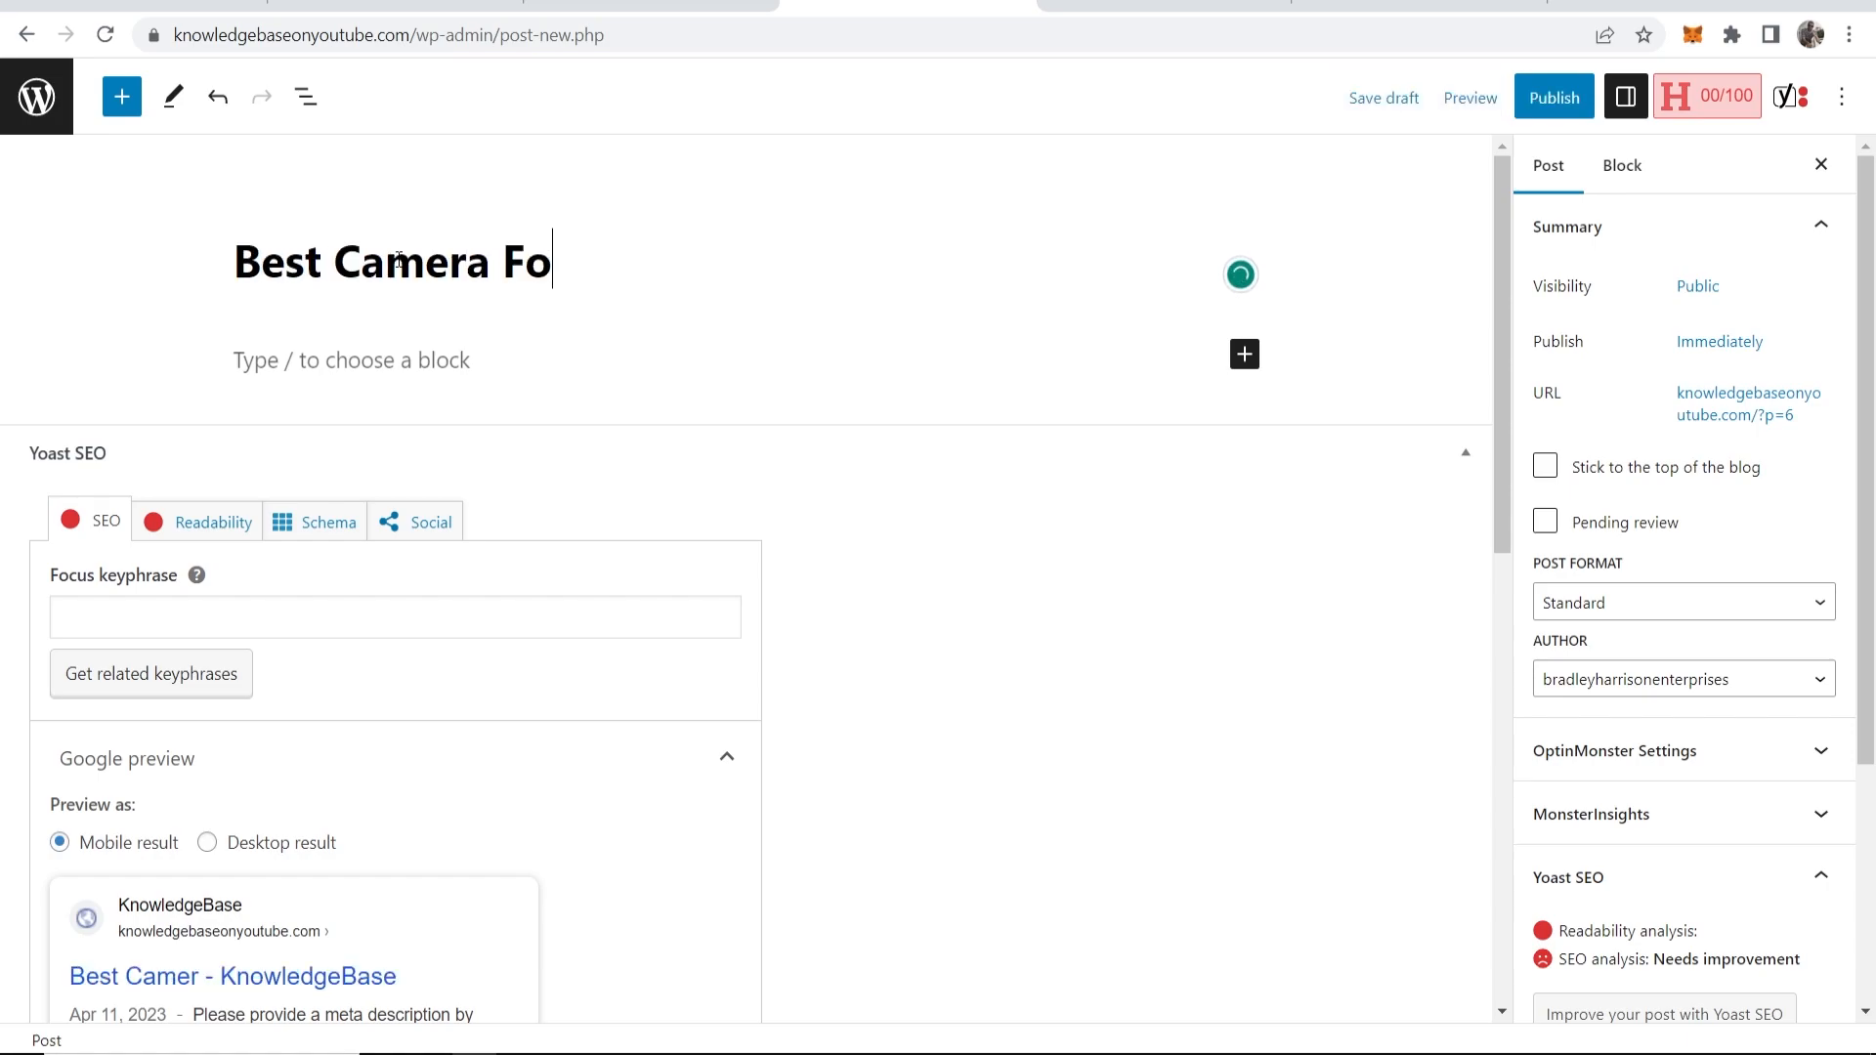
text(r YouTU)
key(BackSpace)
text(ubers)
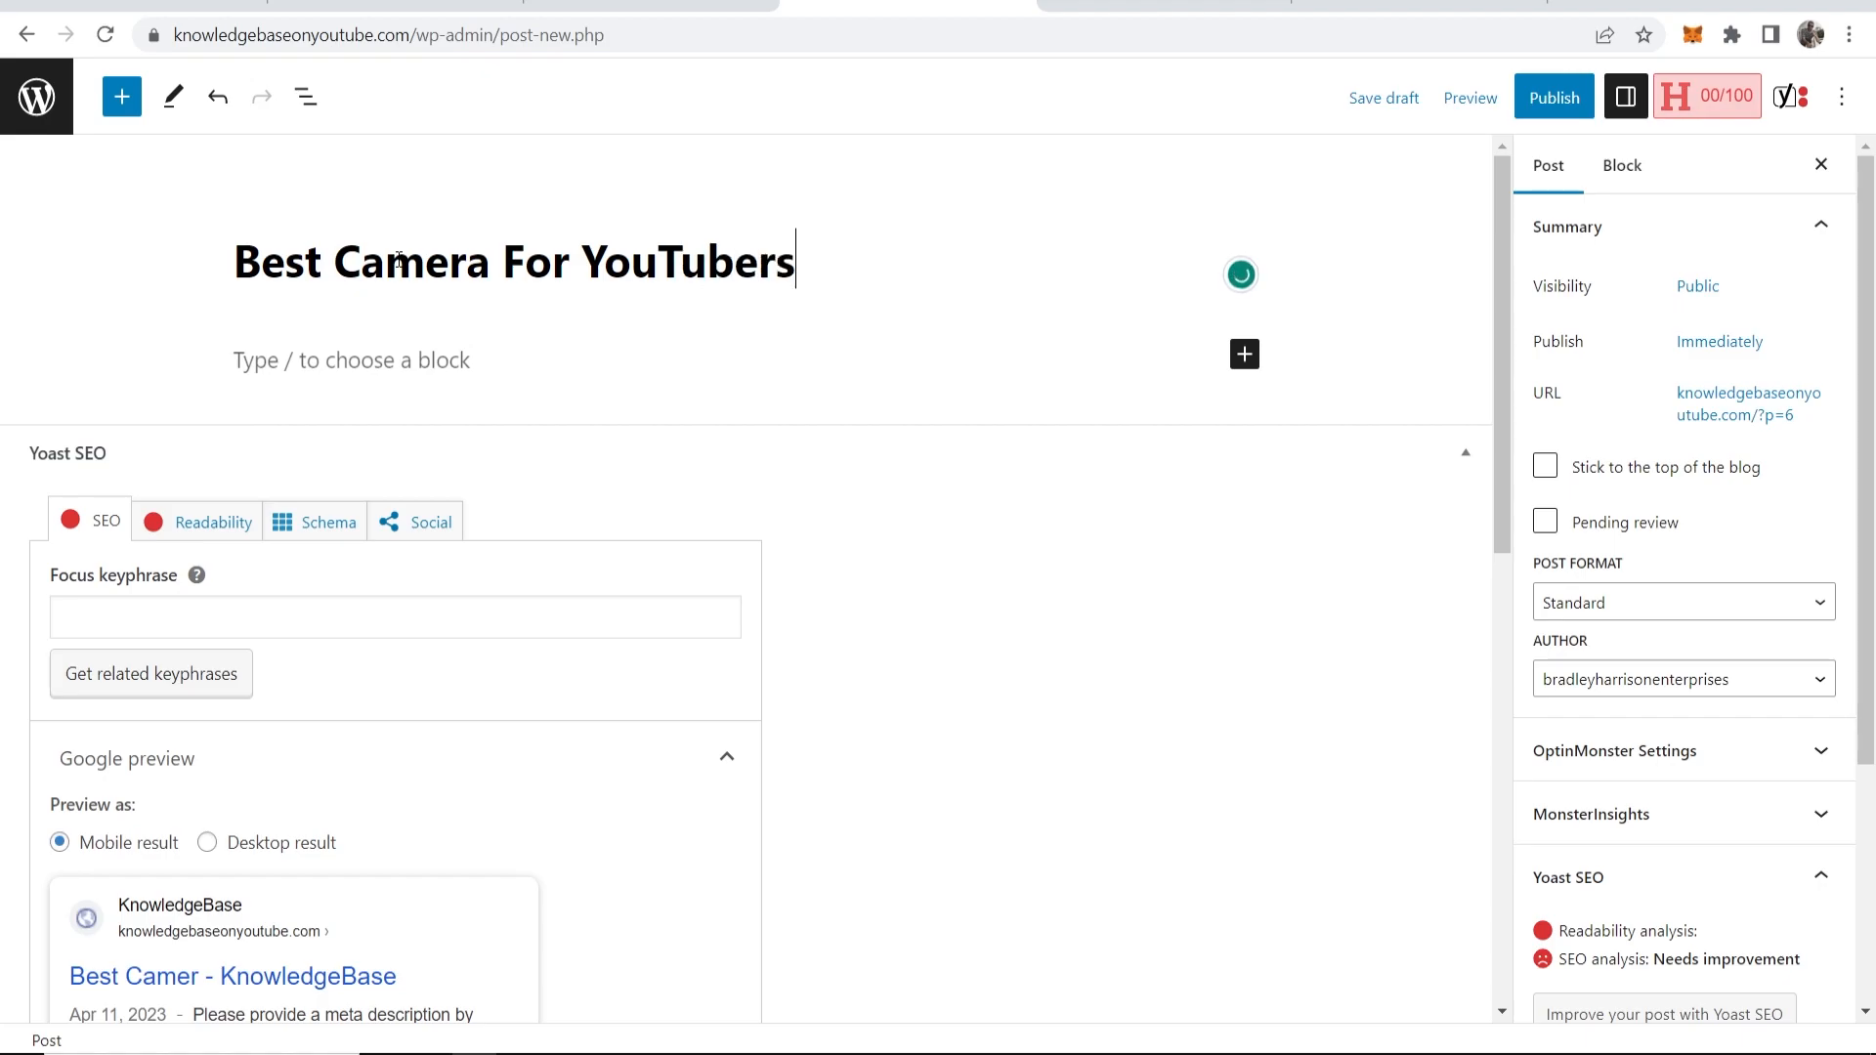
key(Return)
Step: Look through the text, media and design blocks that can be added to the post
click(121, 96)
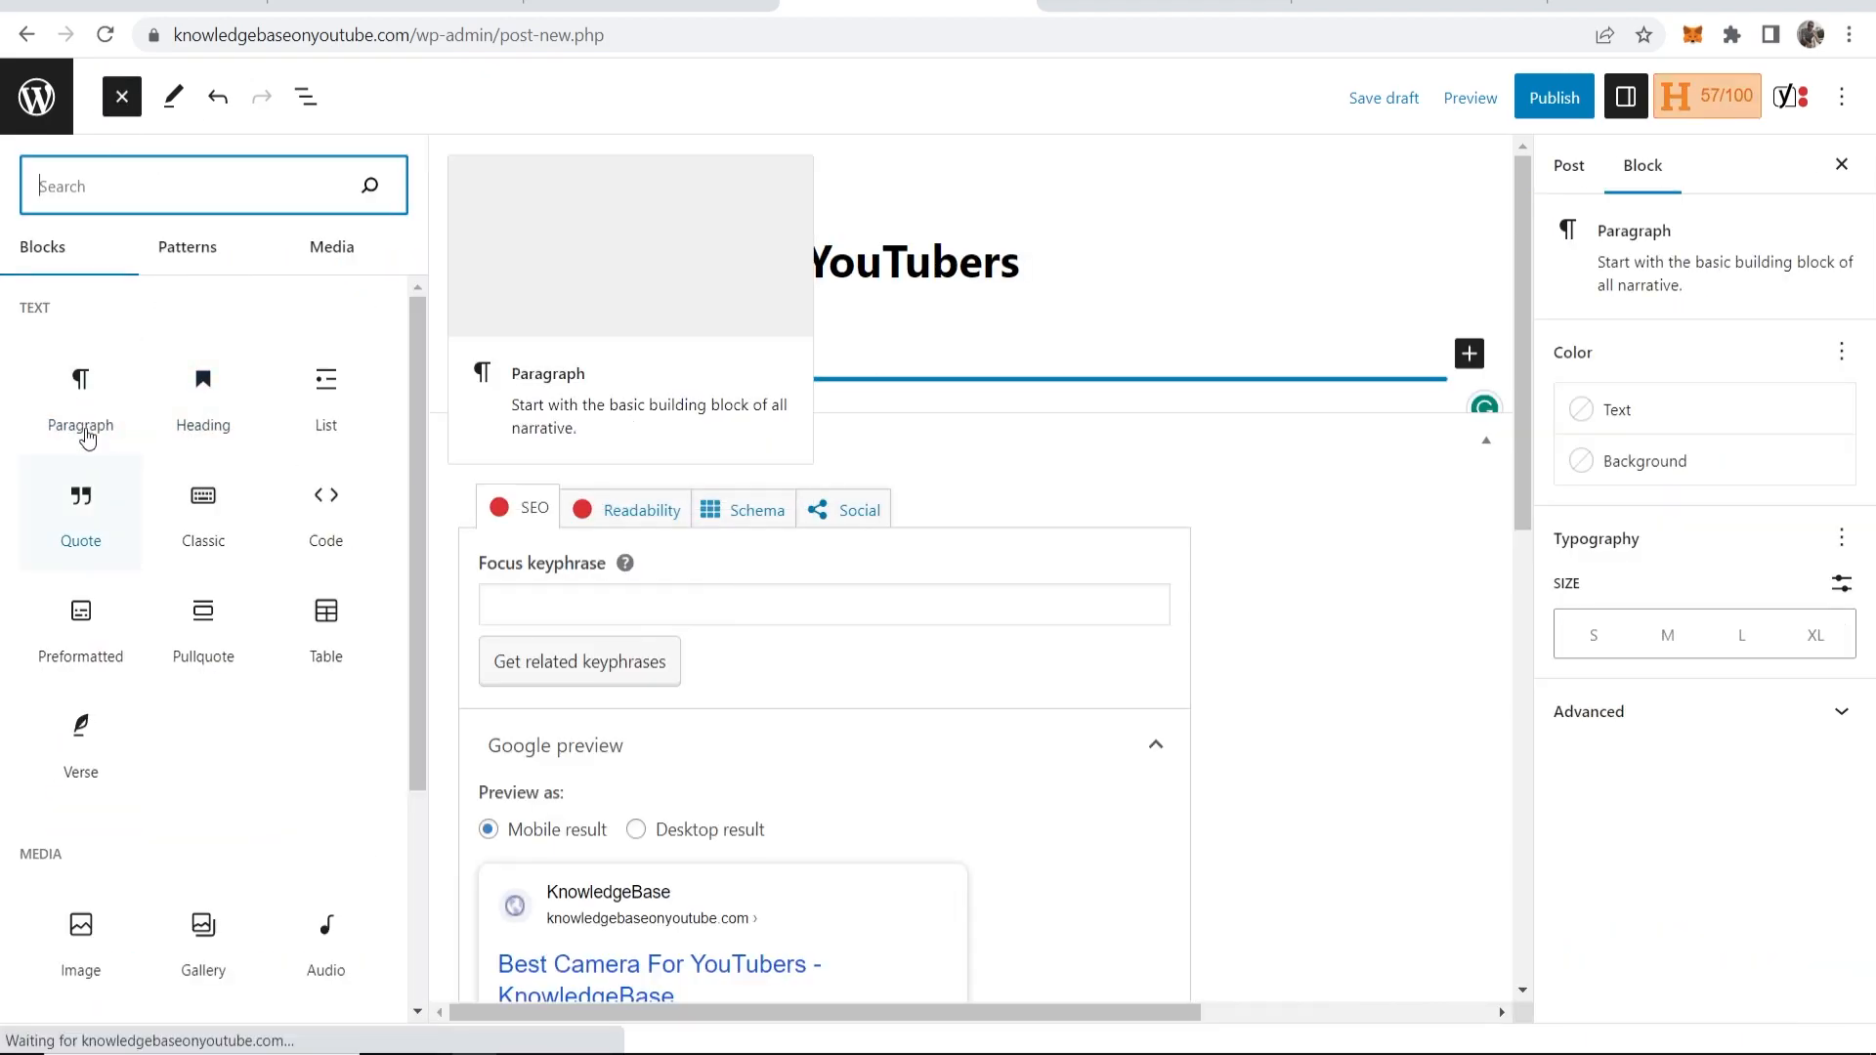
scroll(226, 411, down, 4)
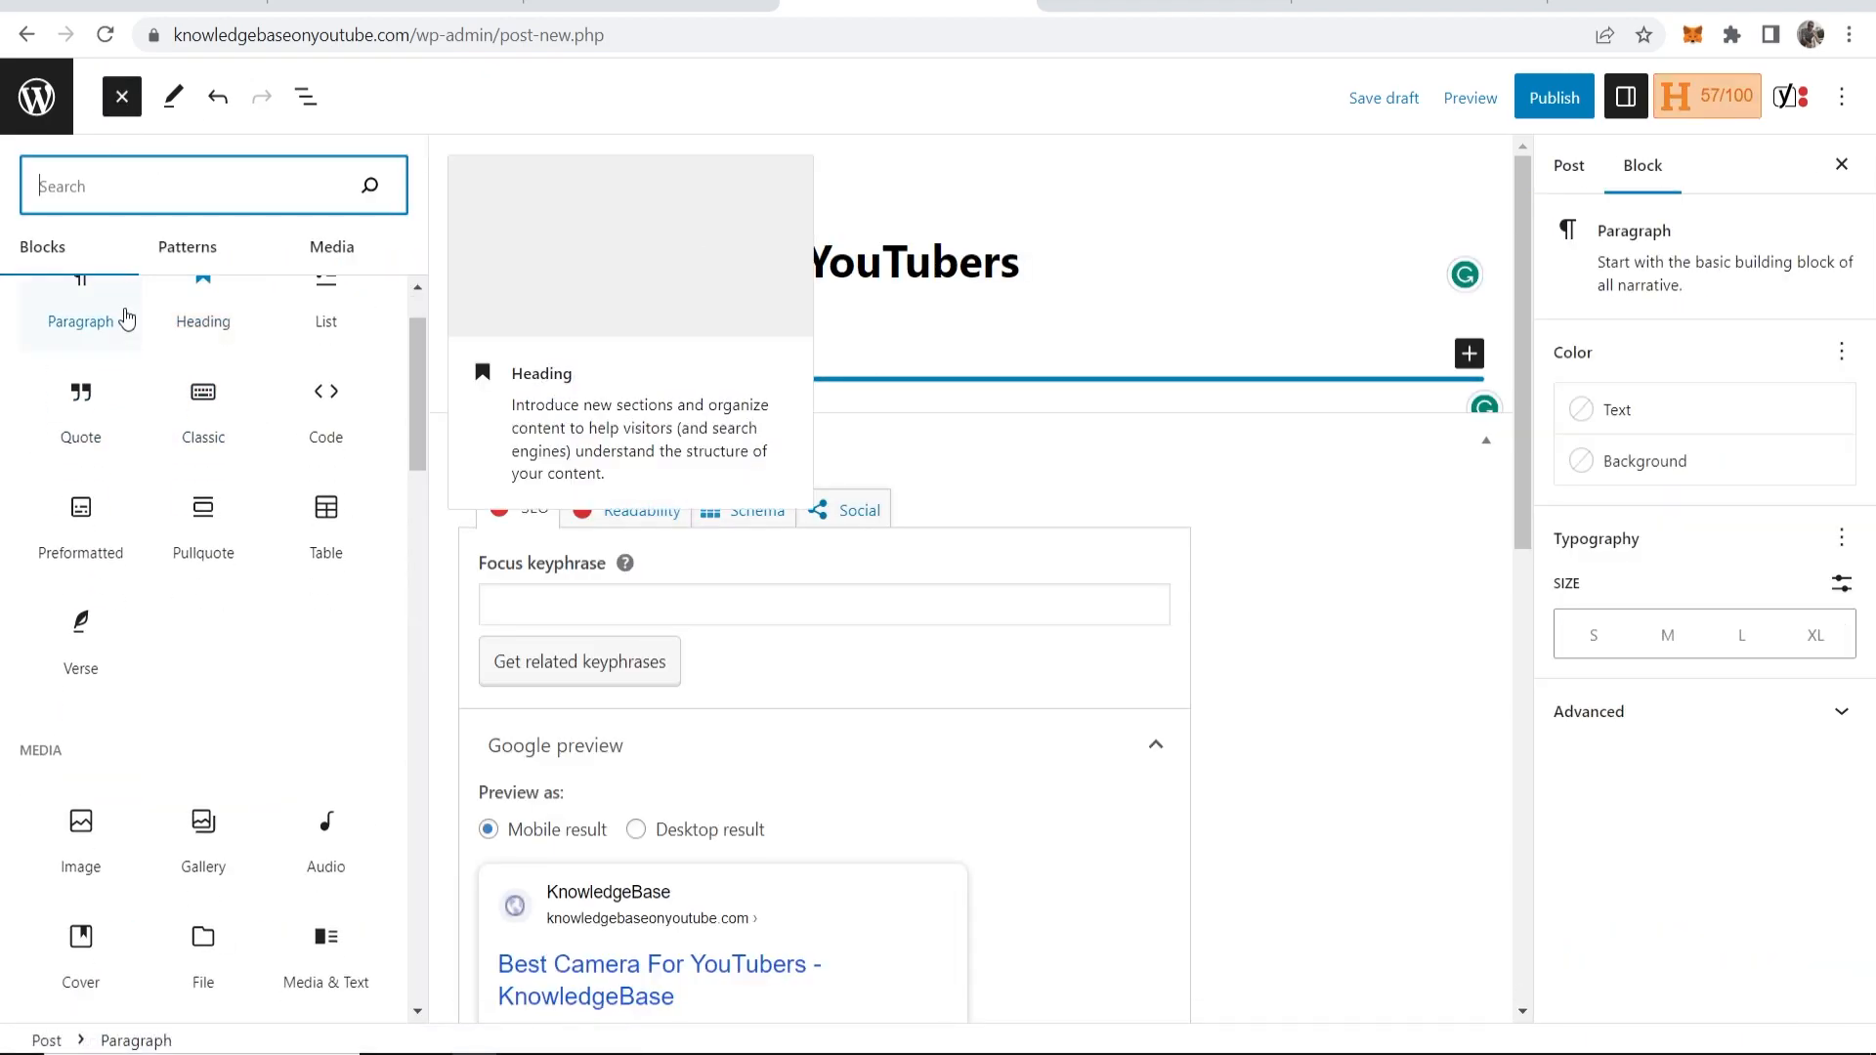
scroll(138, 606, down, 1)
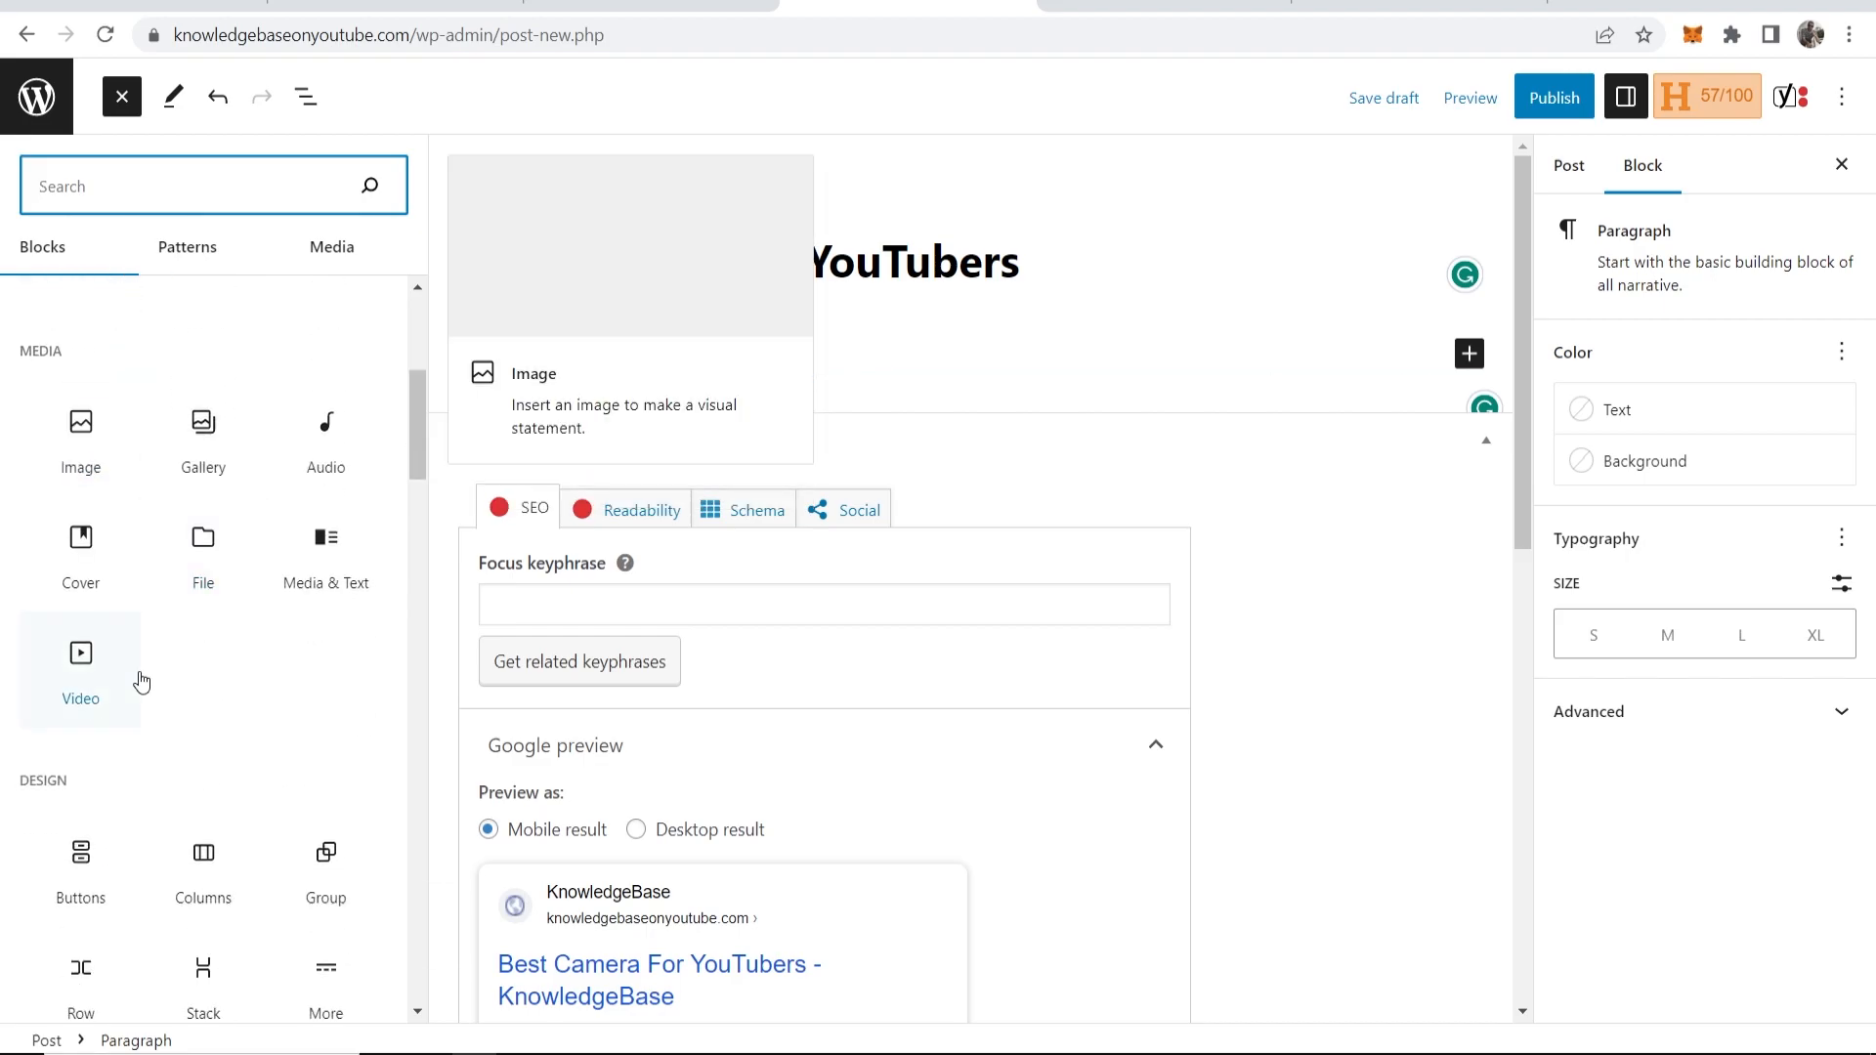
scroll(144, 655, down, 1)
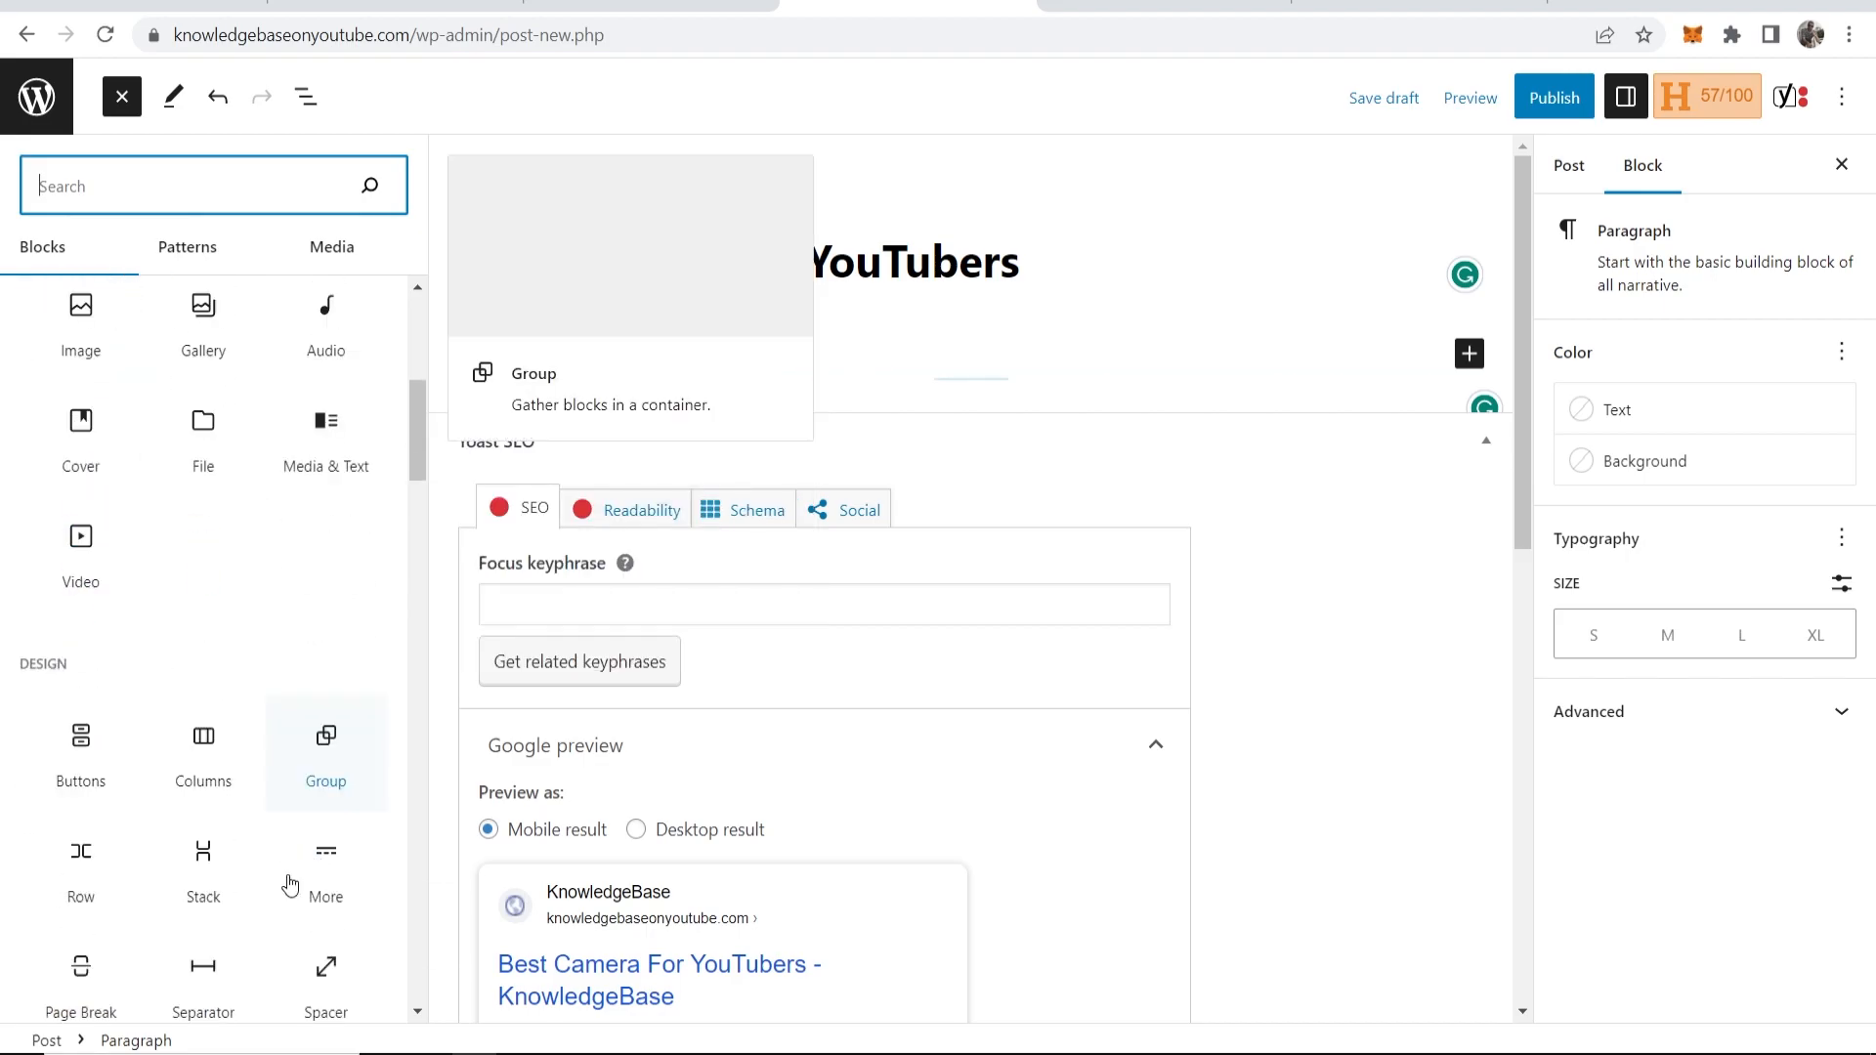
scroll(232, 804, up, 5)
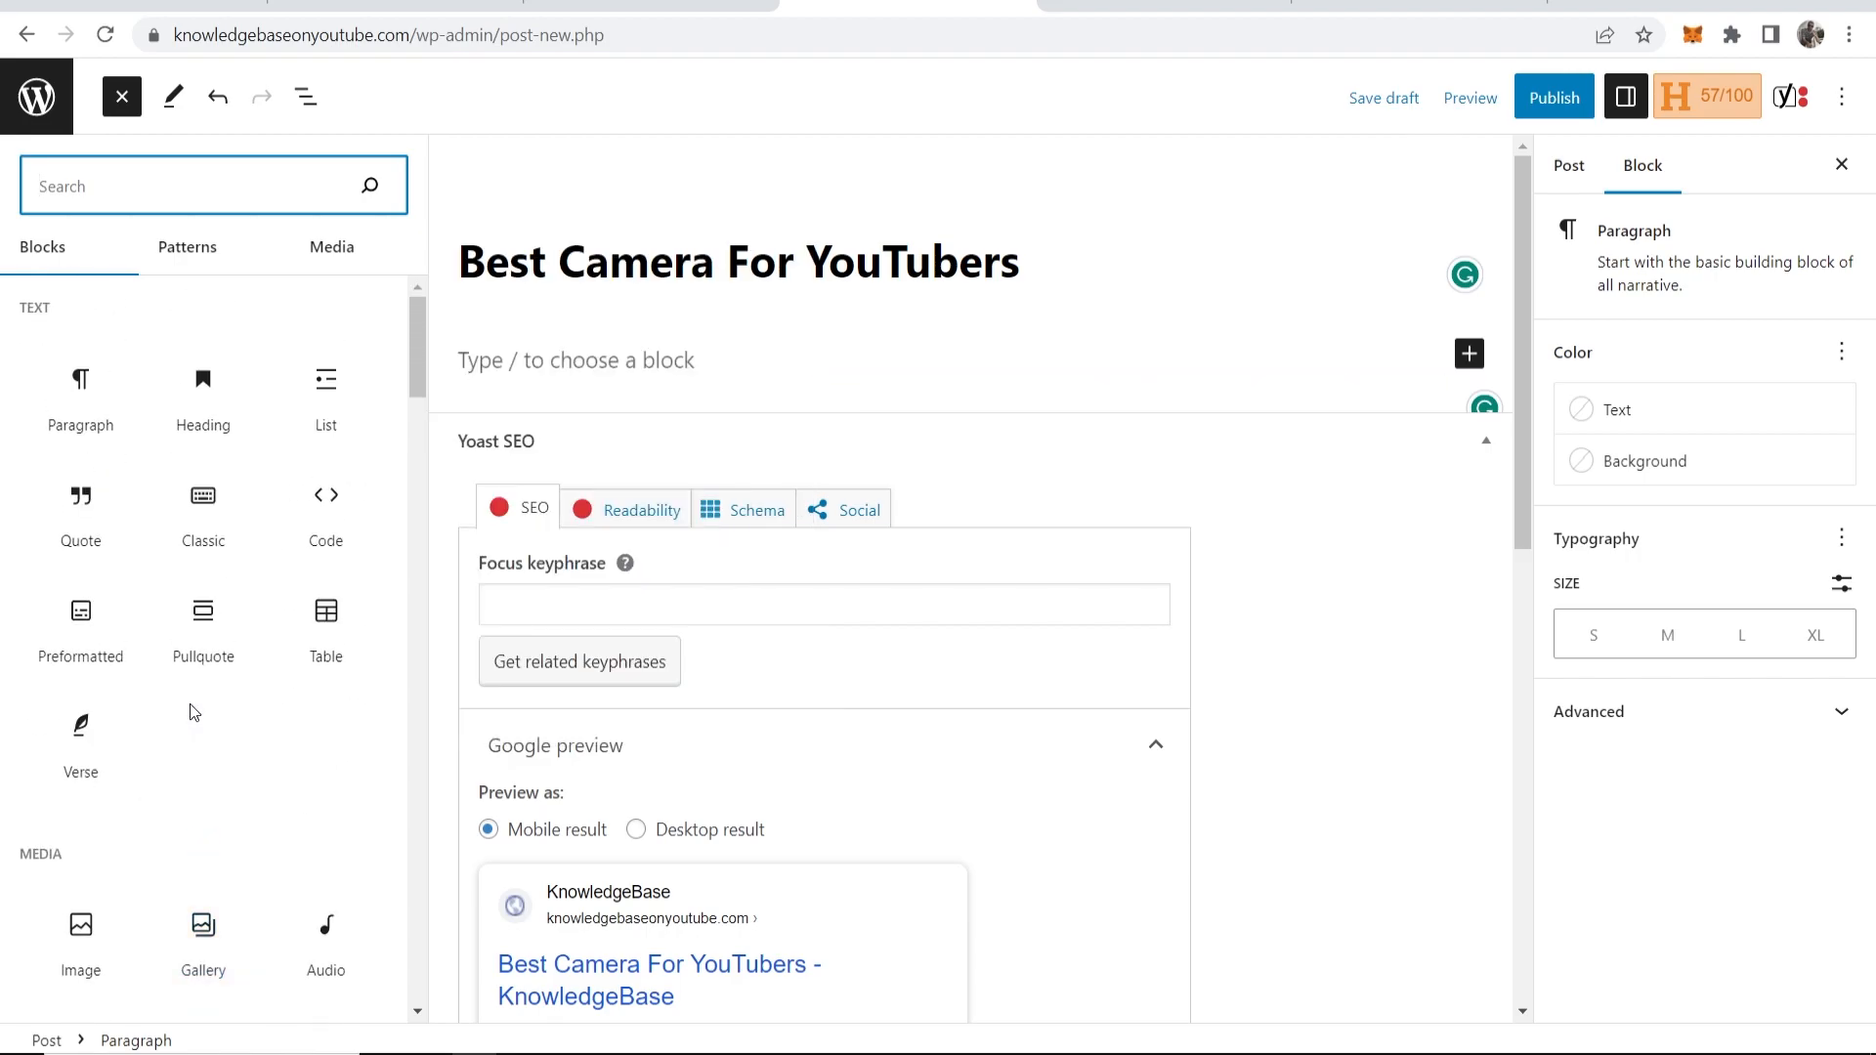
drag(81, 391, 456, 364)
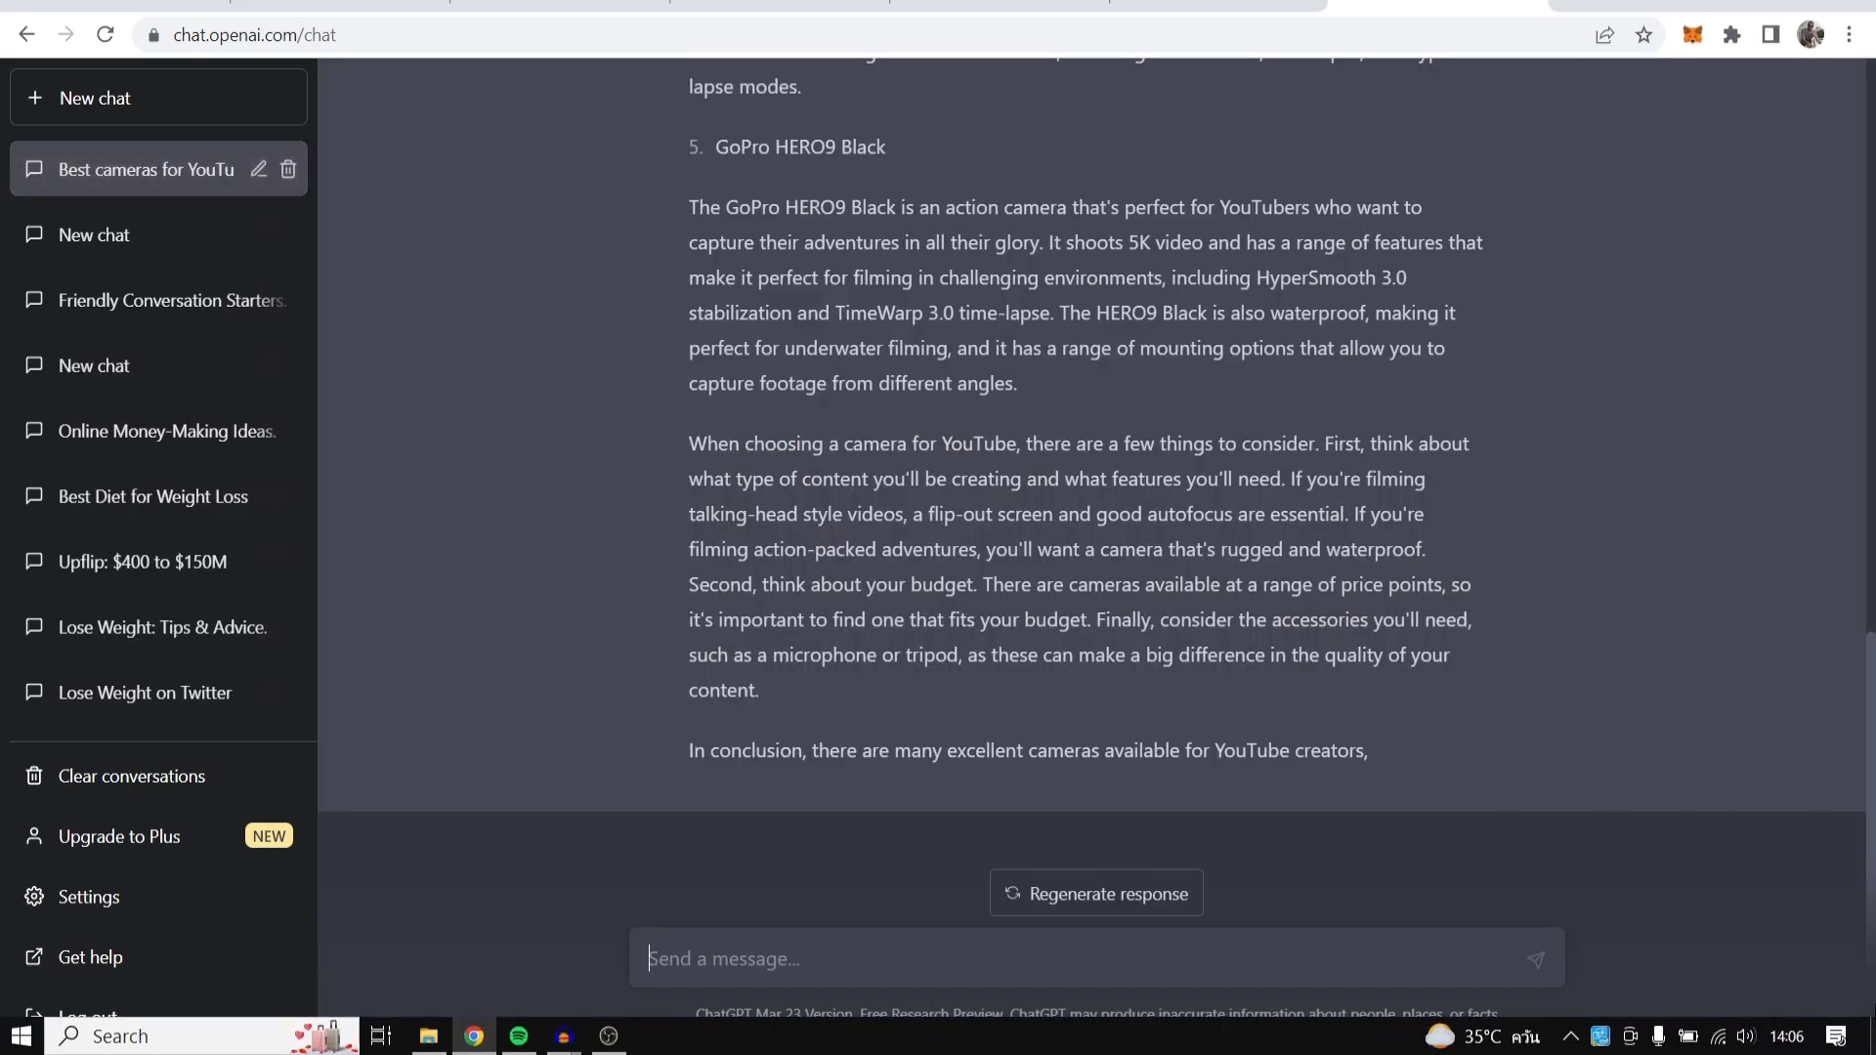
Step: Copy the generated article about the best cameras for YouTube from the ChatGPT conversation
drag(1453, 774, 684, 232)
right_click(719, 239)
click(735, 258)
Step: Return to the WordPress post editor and paste the copied camera article as the post's body
click(606, 4)
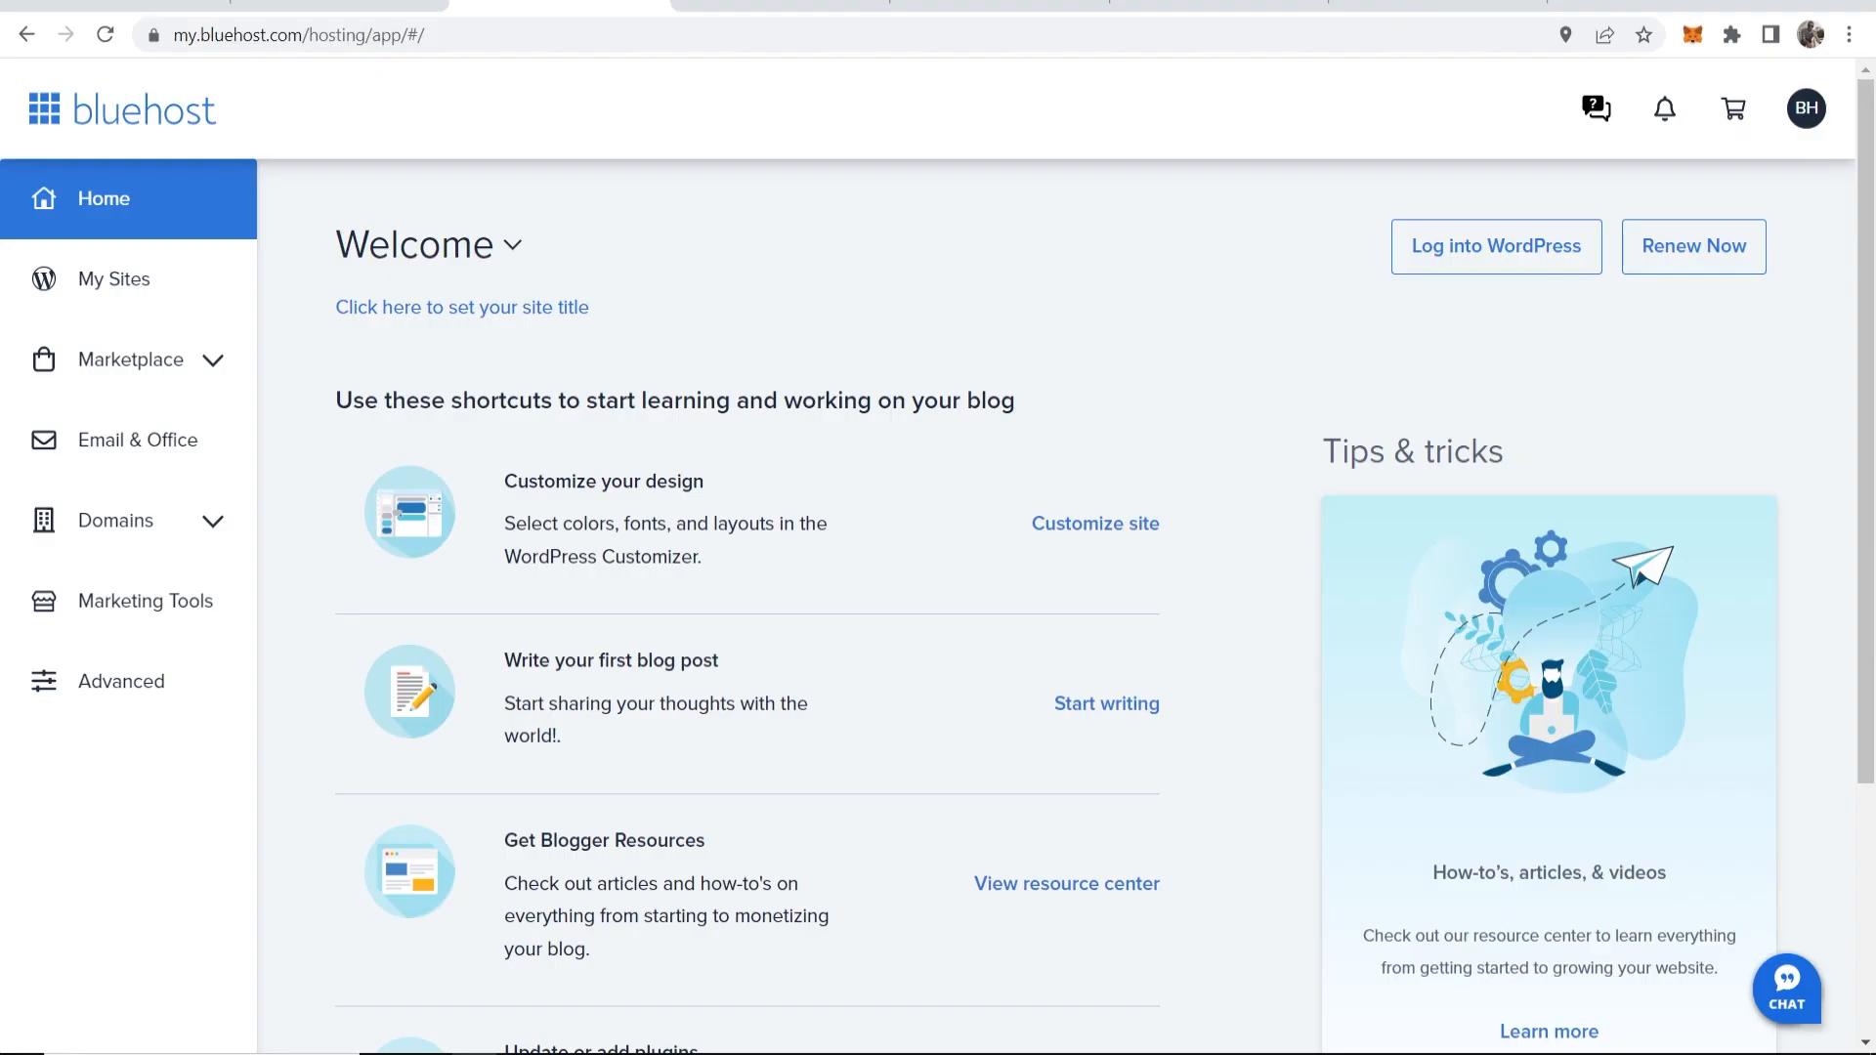
click(718, 4)
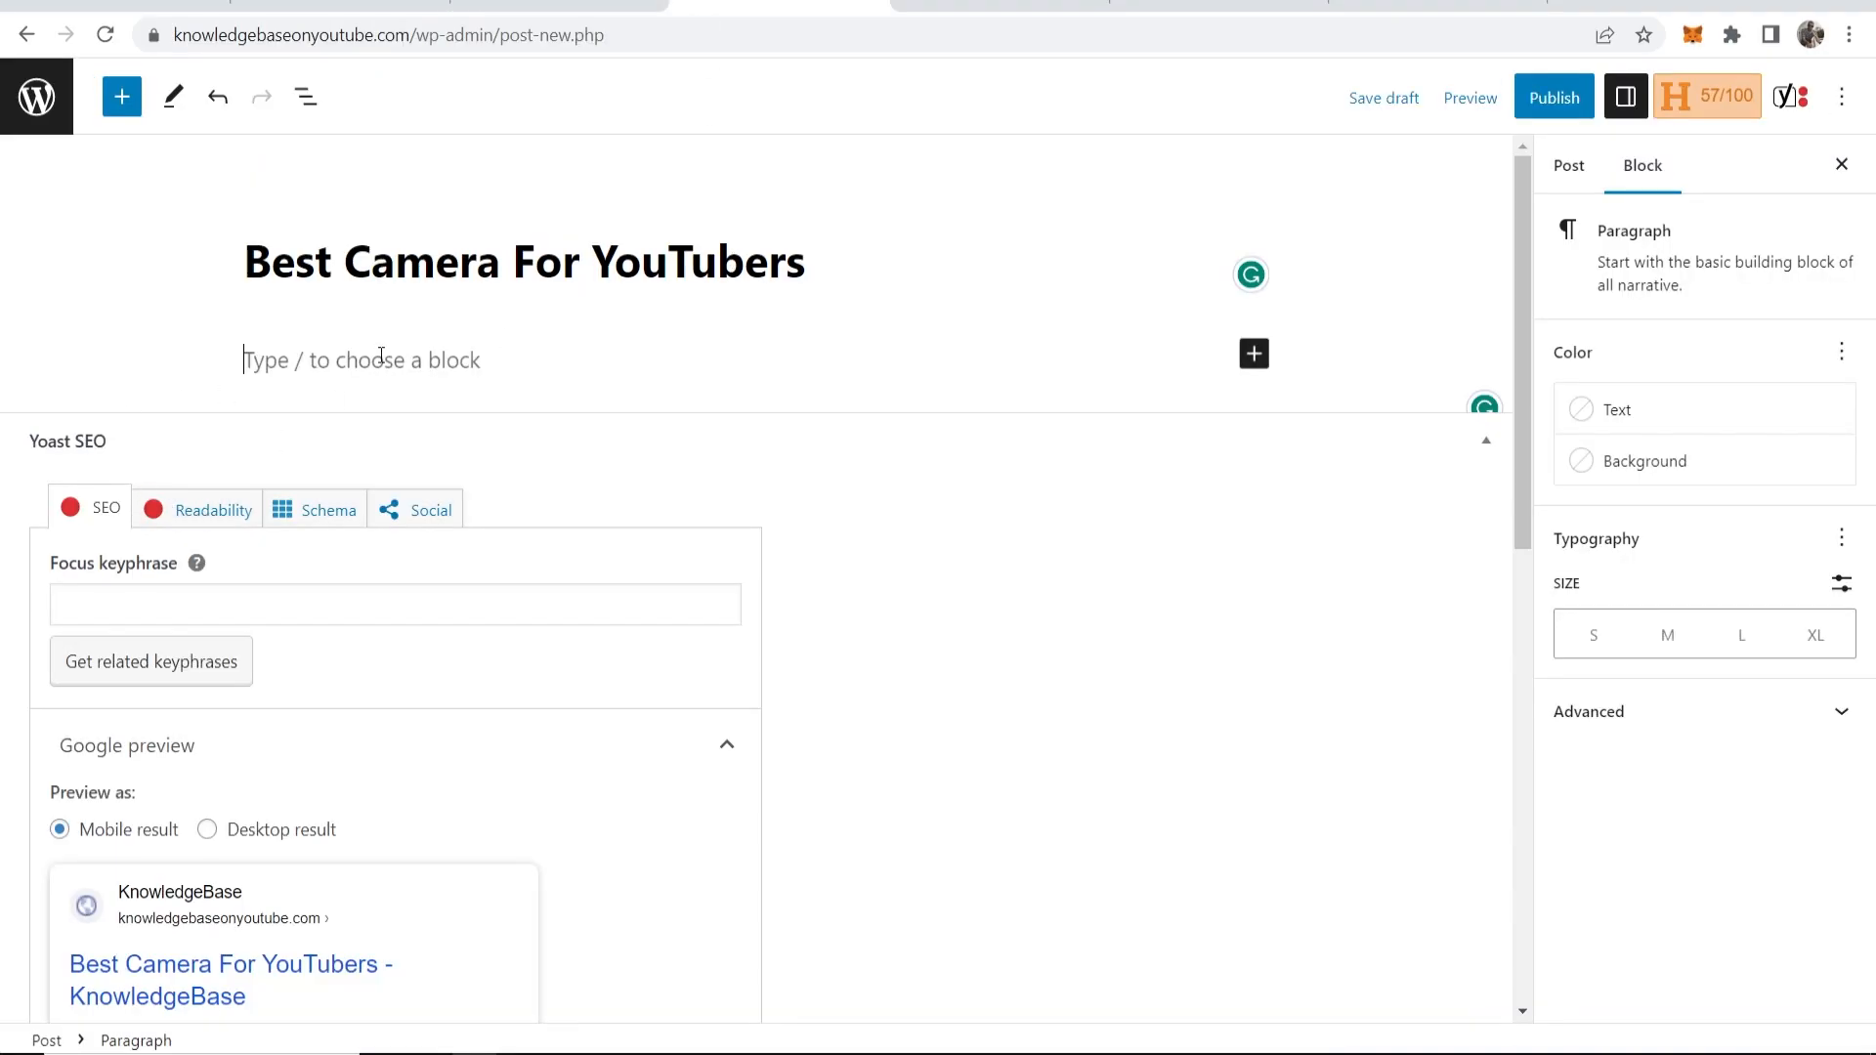
key(ctrl+v)
scroll(515, 394, up, 15)
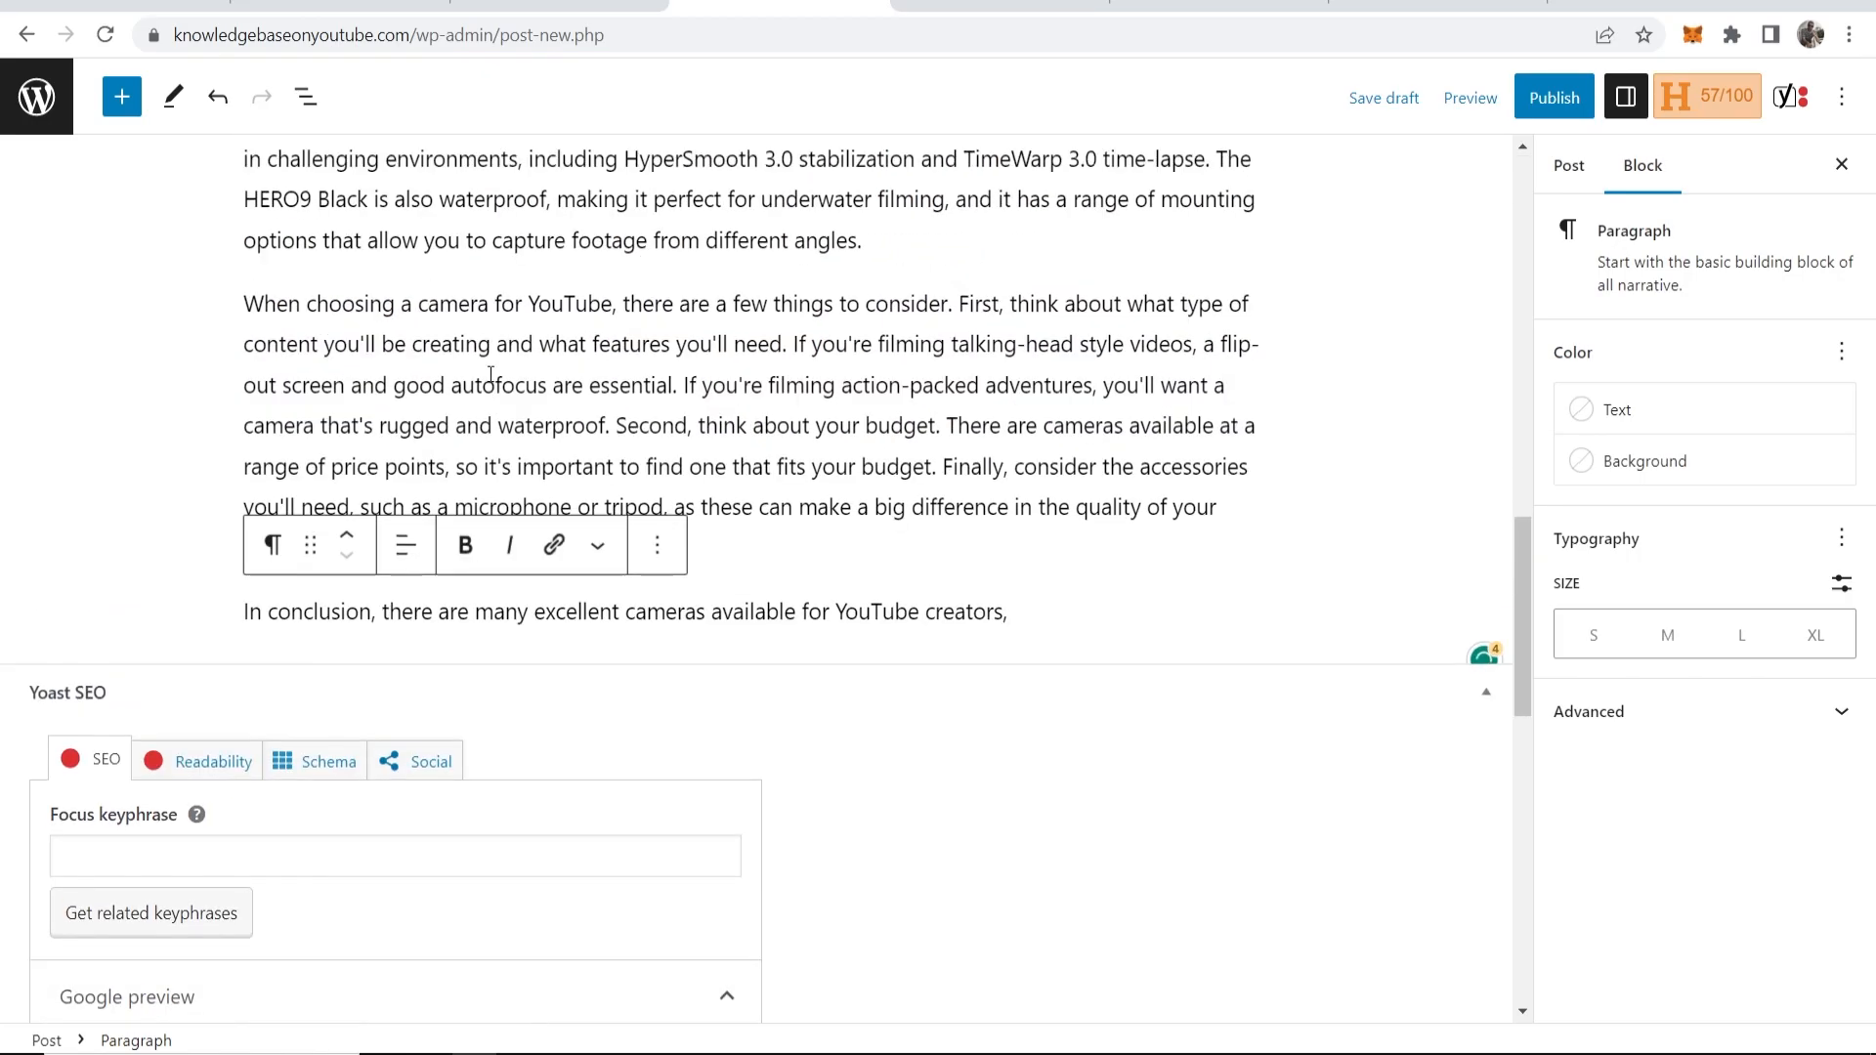
scroll(515, 393, up, 5)
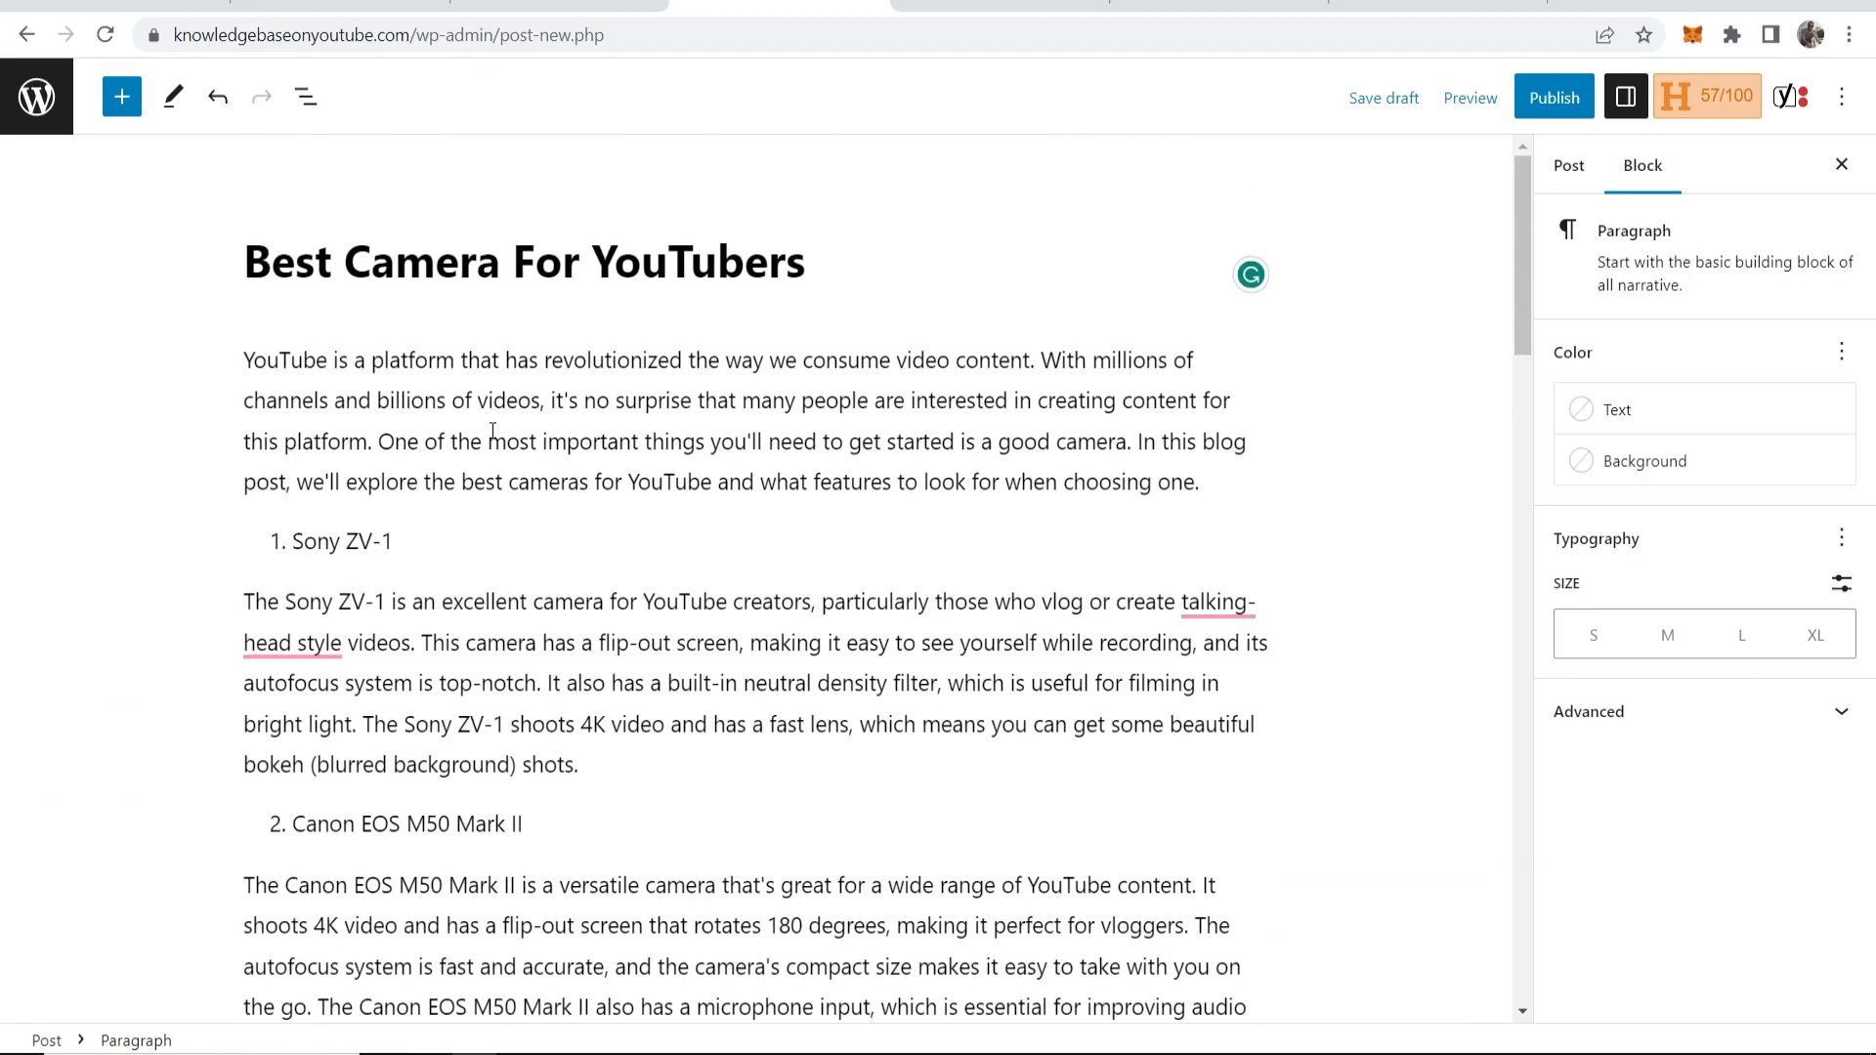
Step: Set the text size of the first list heading, Sony ZV-1, to Large
click(405, 535)
drag(399, 541, 277, 559)
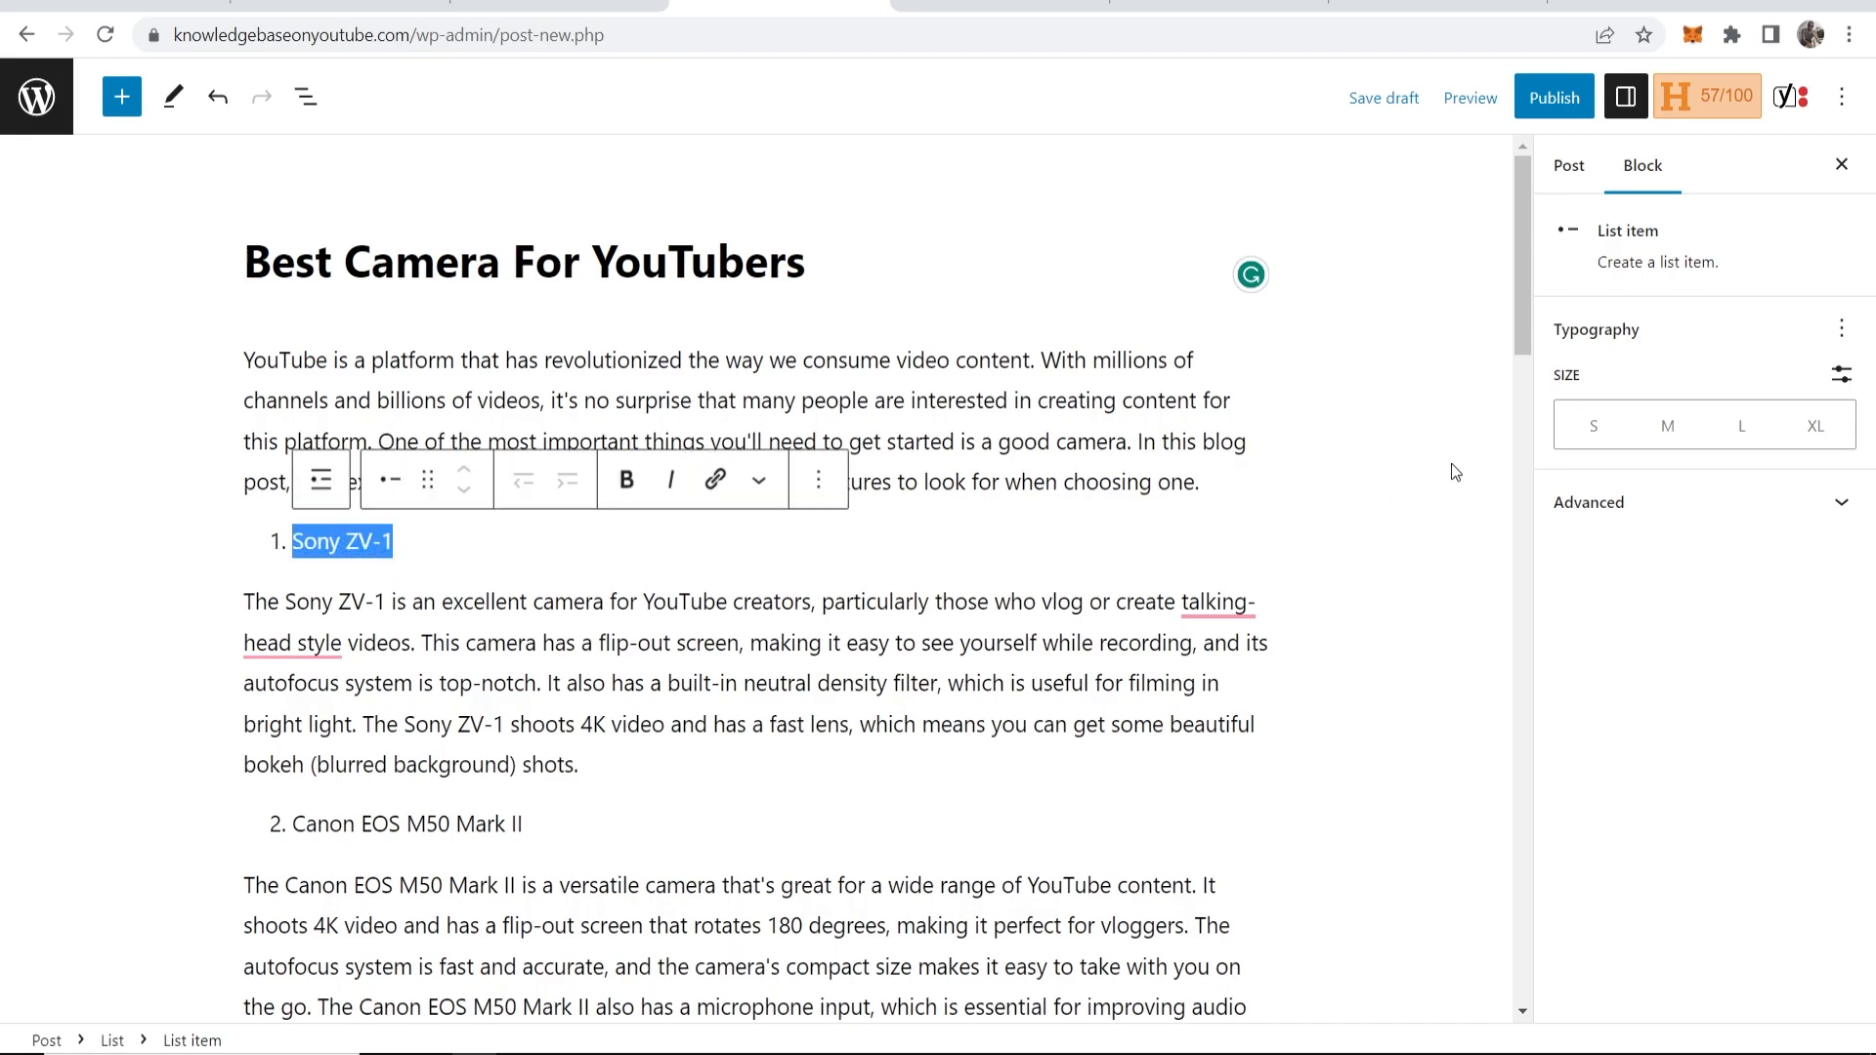
click(1668, 436)
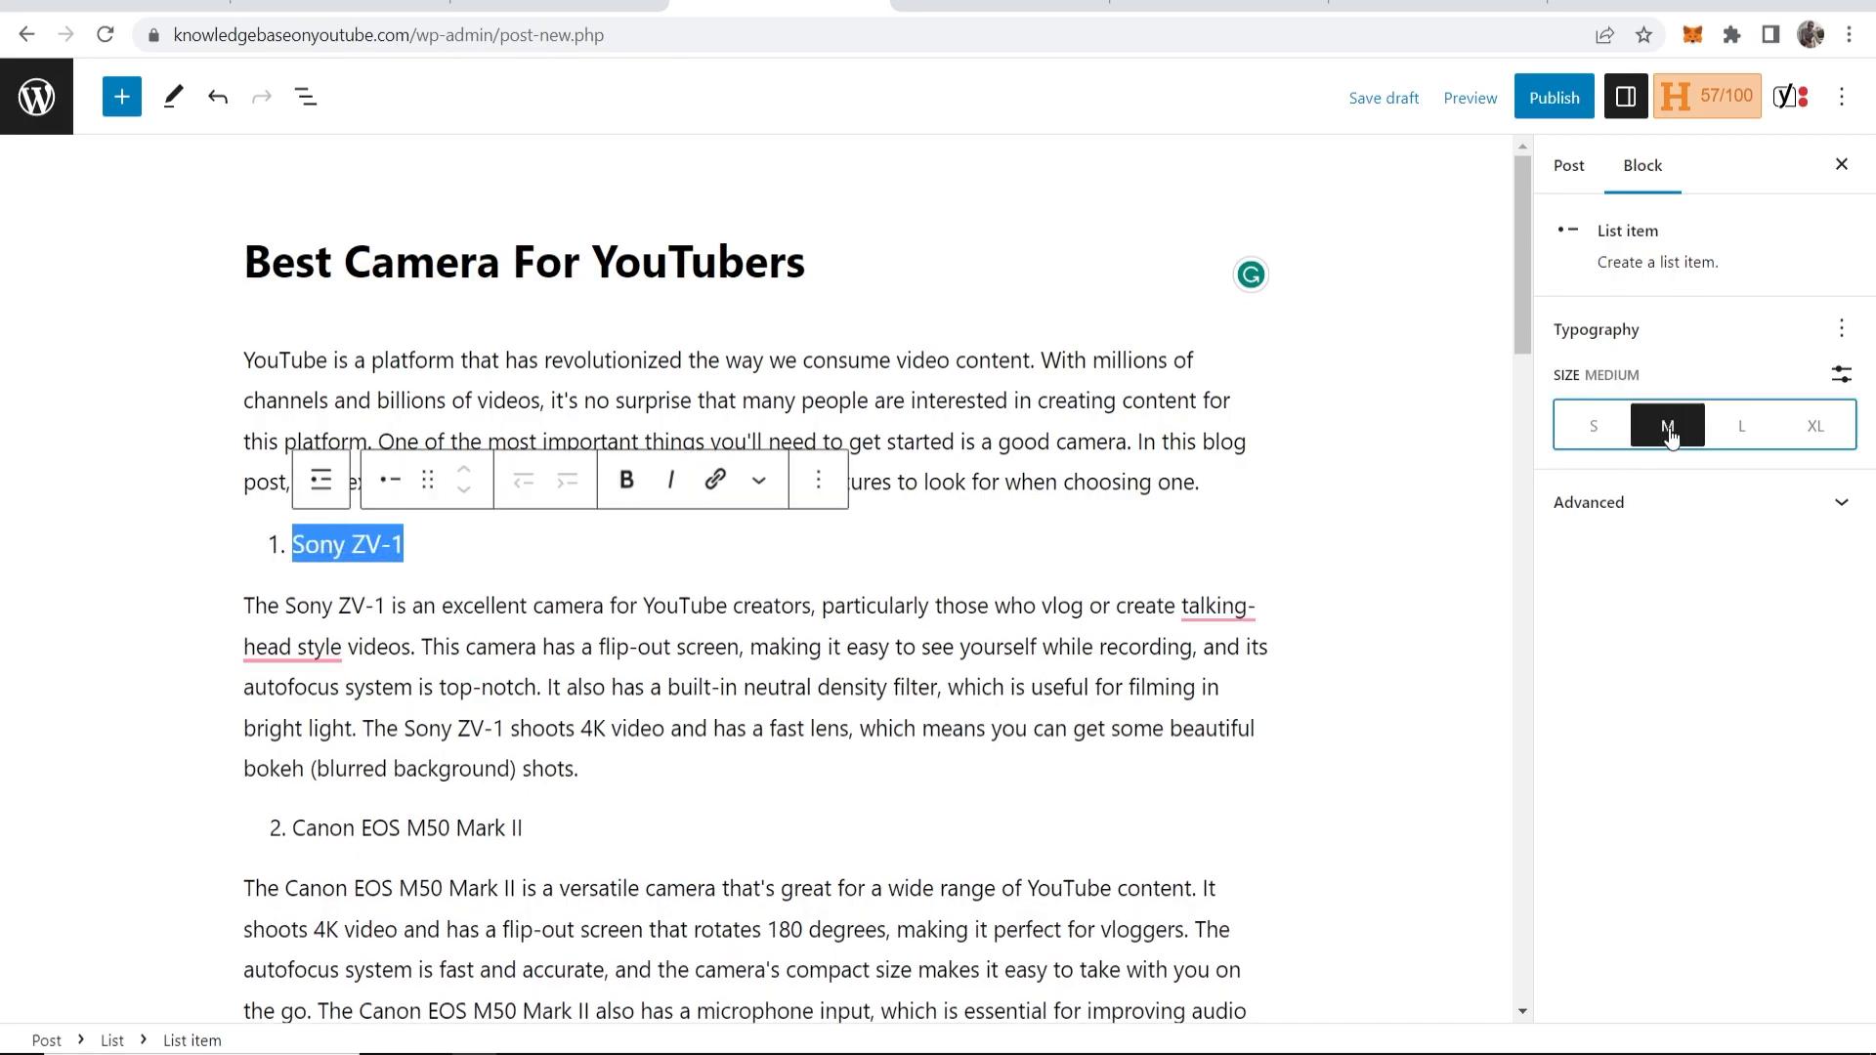
click(1720, 433)
click(1202, 536)
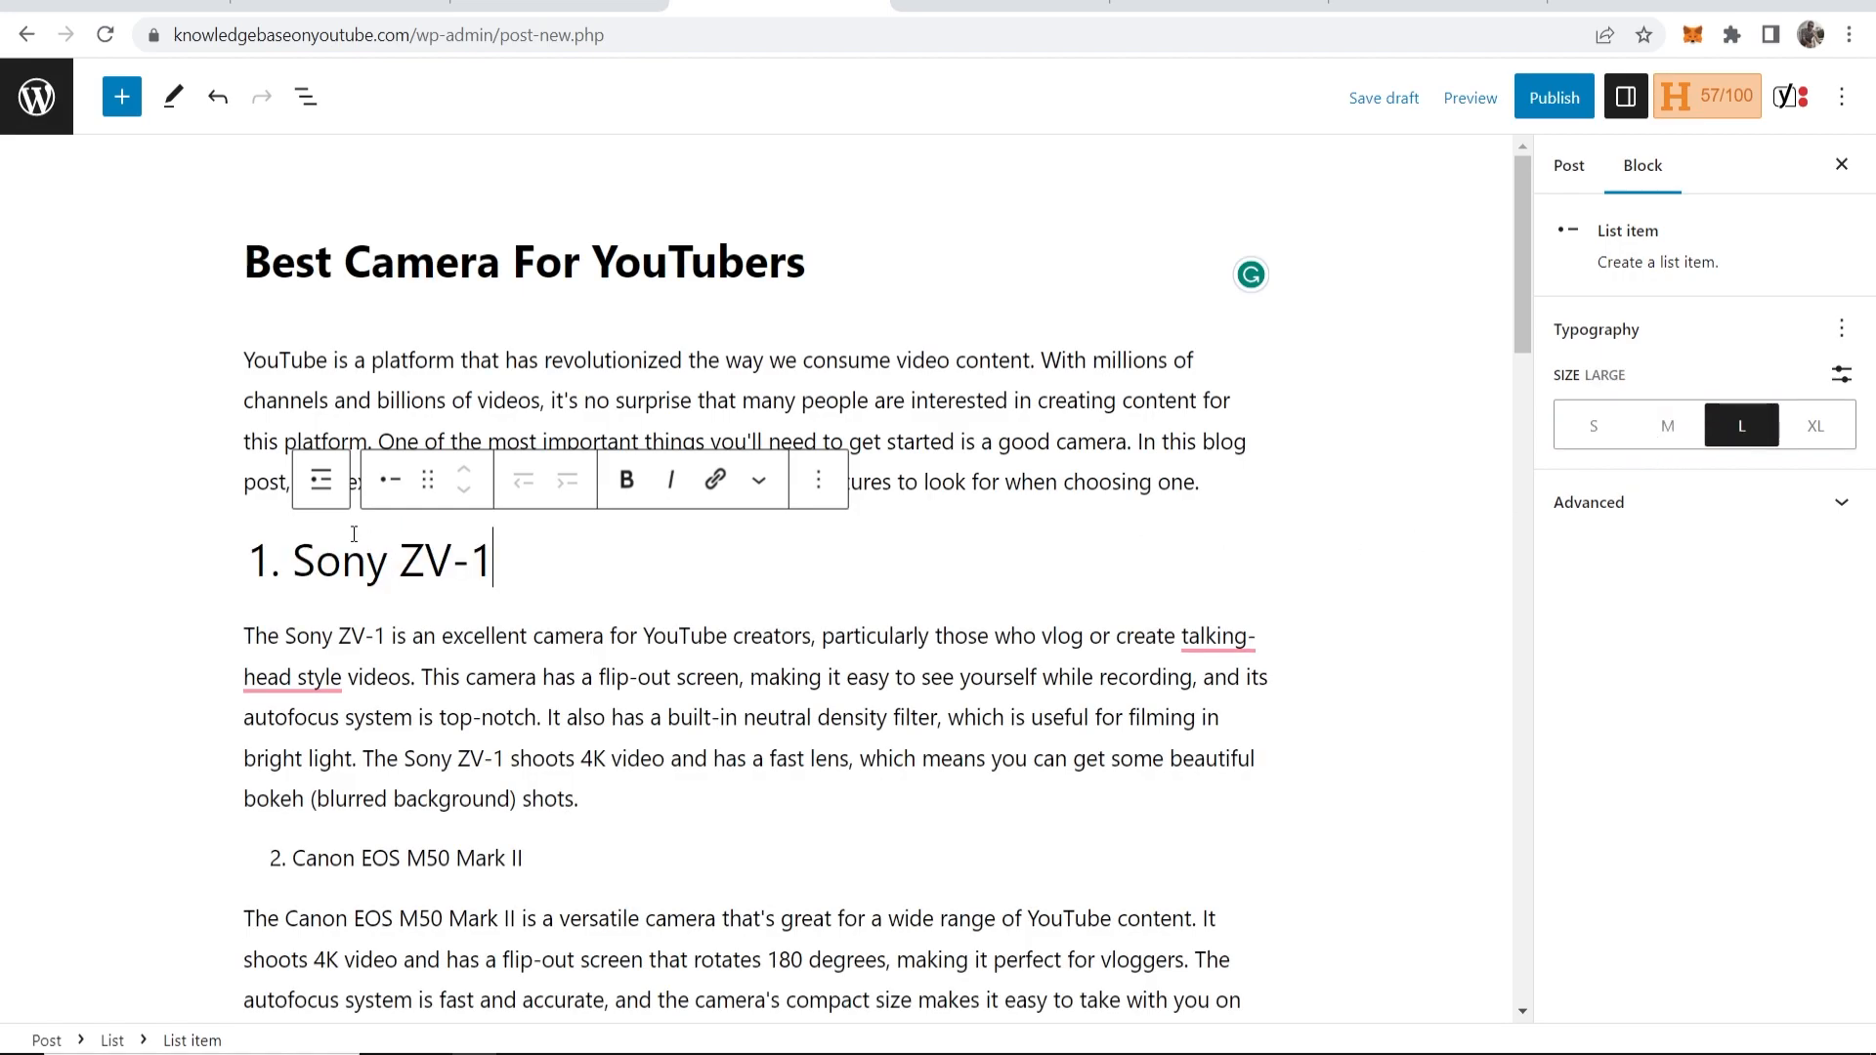
Step: Set the text size of the second list heading, Canon EOS M50 Mark II, to Large
scroll(459, 553, down, 1)
scroll(460, 553, down, 3)
triple_click(343, 497)
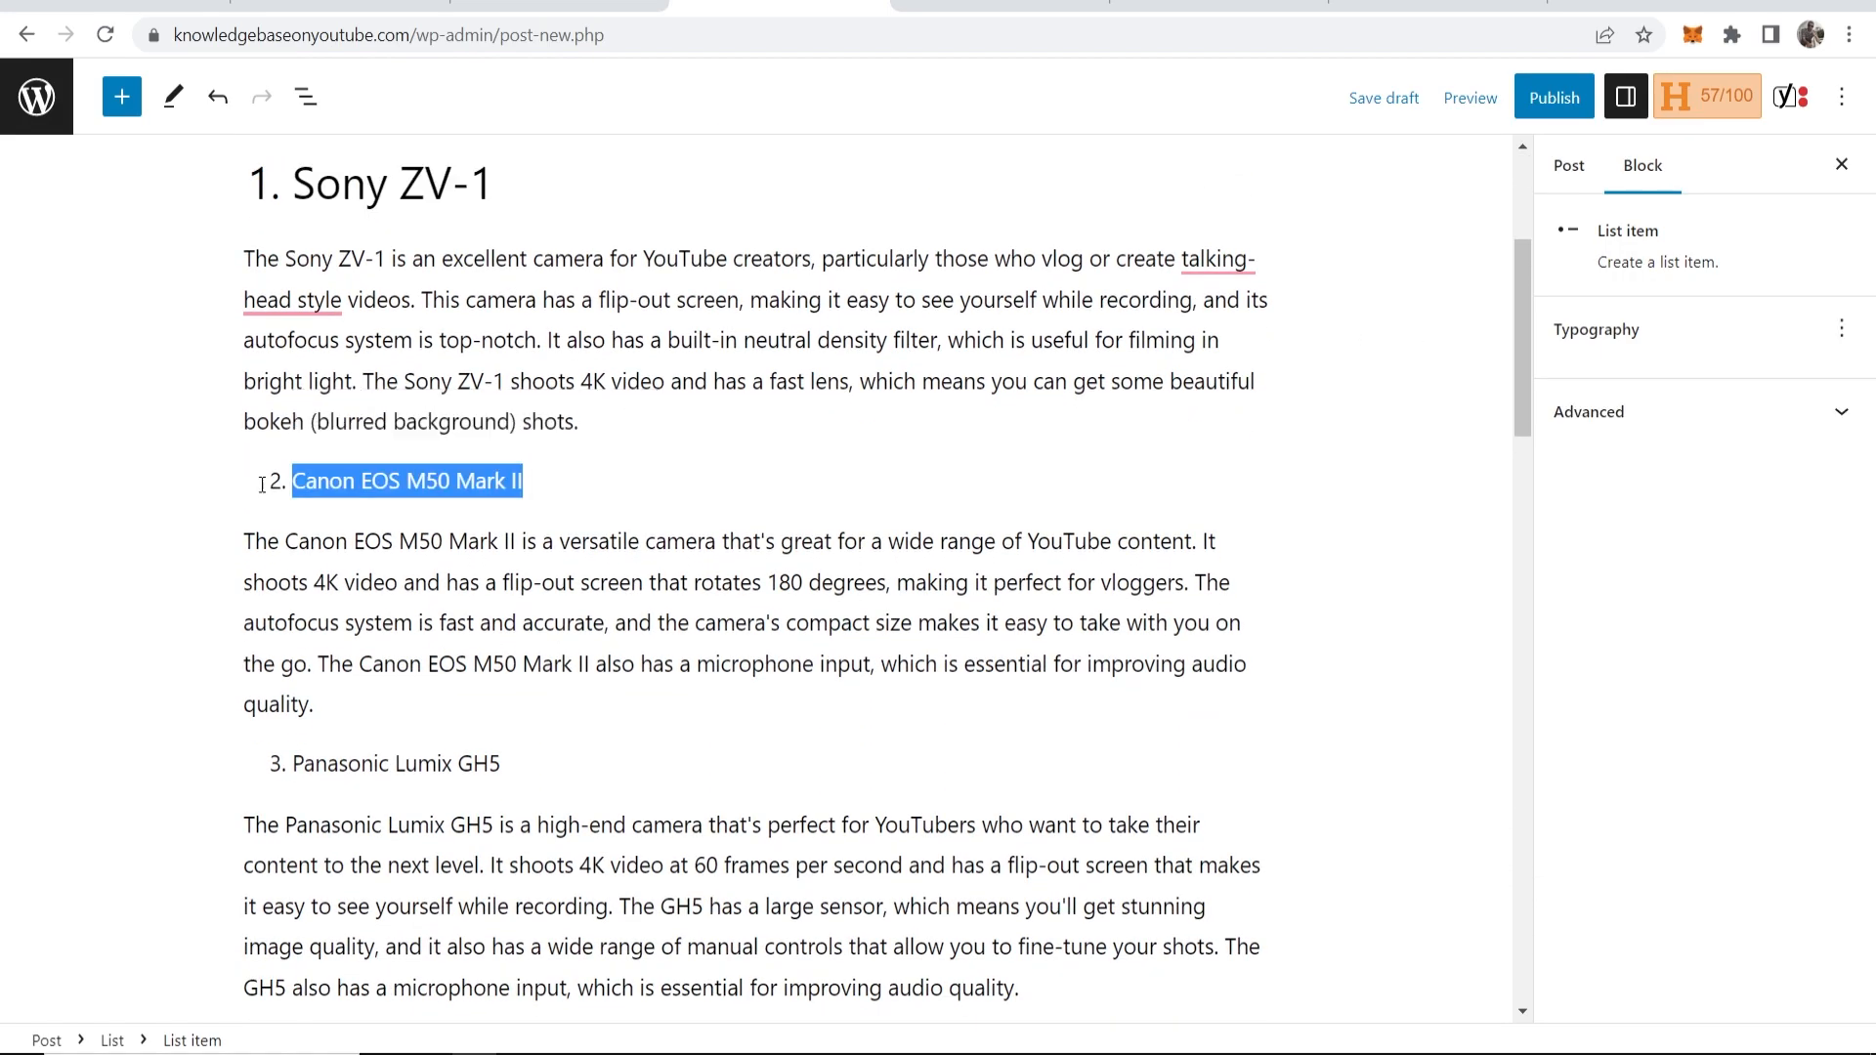
click(1742, 426)
click(637, 575)
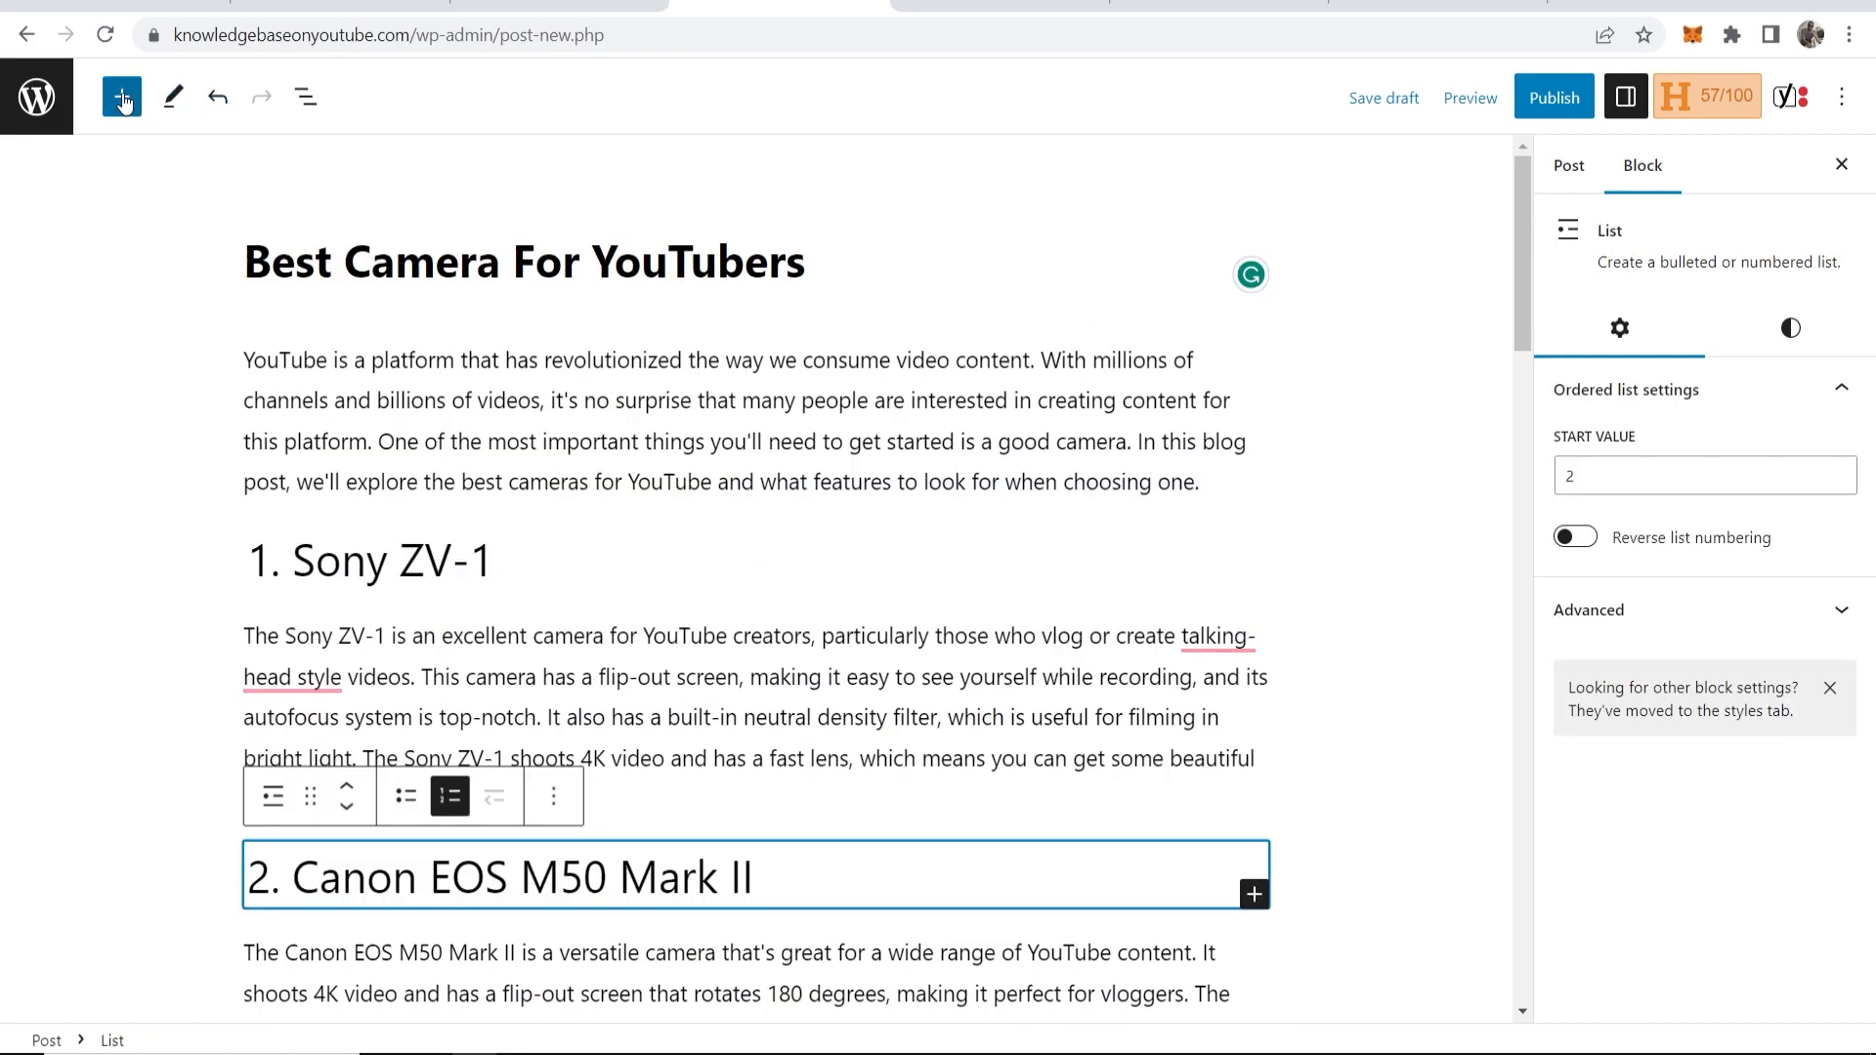
Step: Insert a Video block between the intro paragraph and the Sony ZV-1 heading, and choose to insert the video from a URL
click(122, 97)
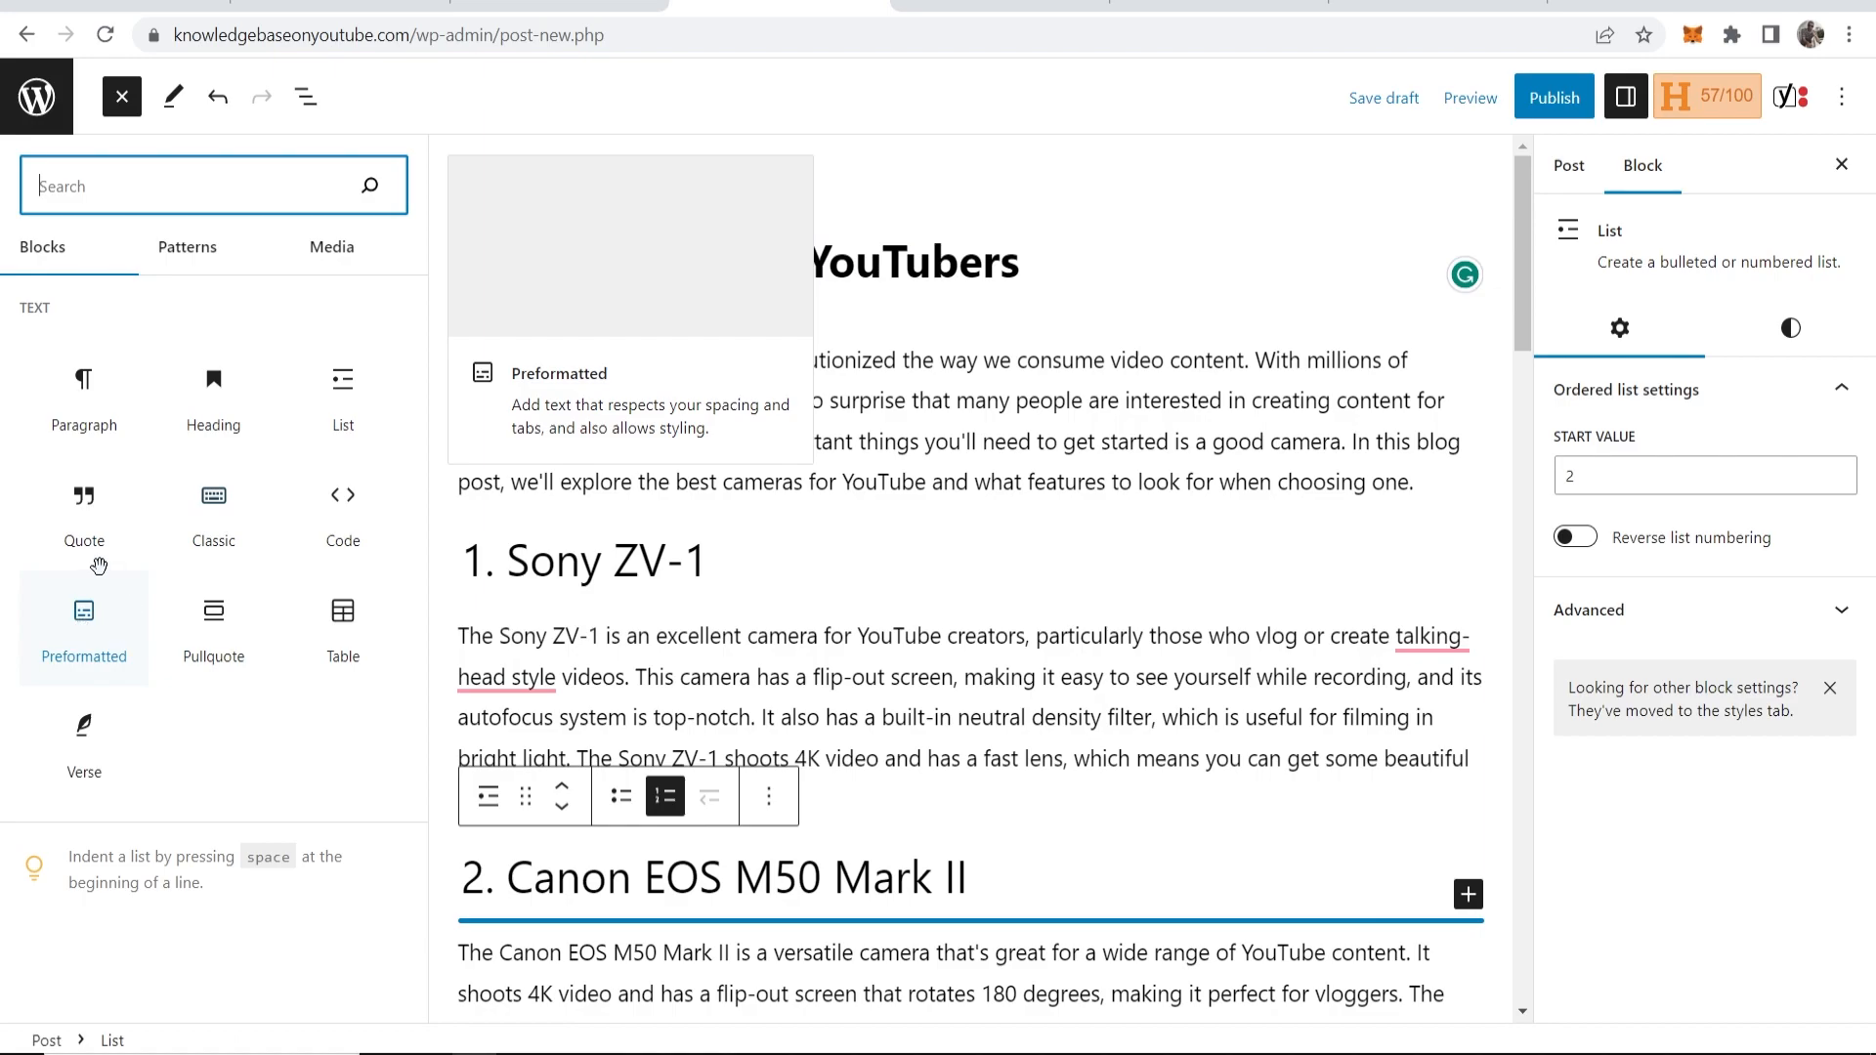
click(187, 247)
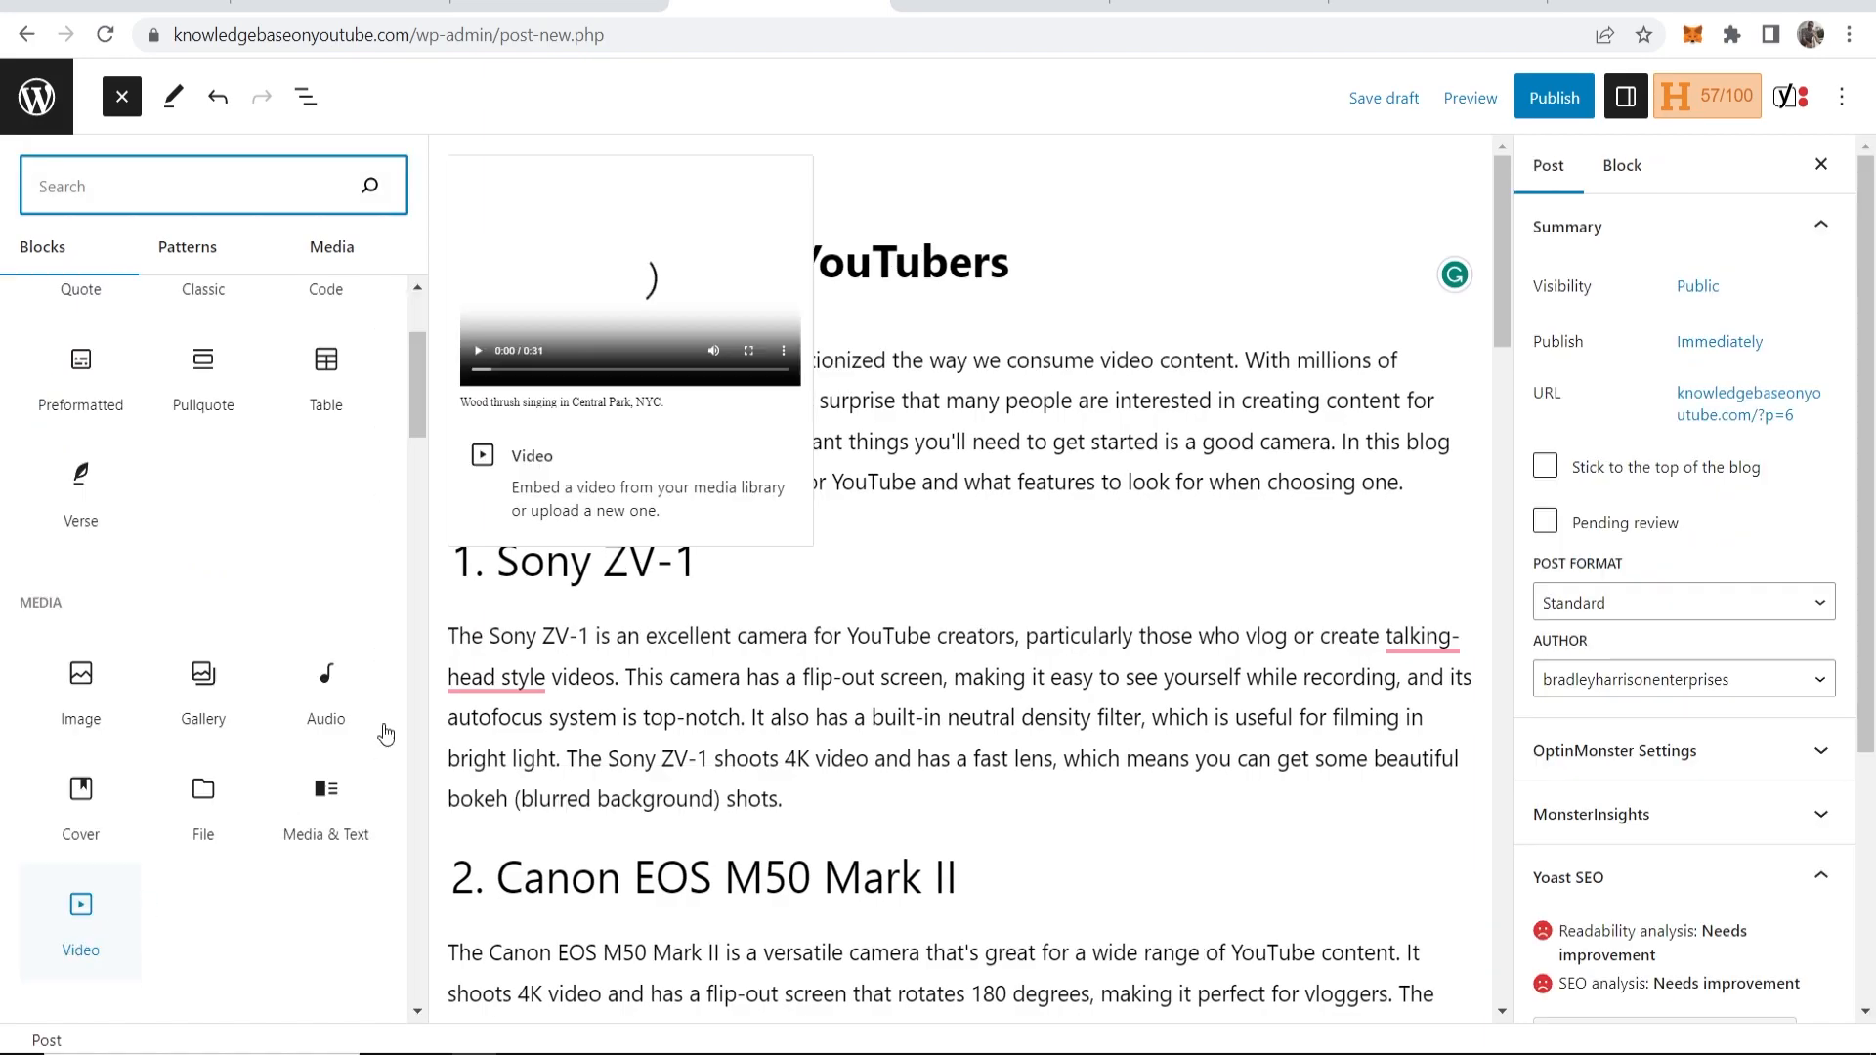
drag(81, 914, 588, 512)
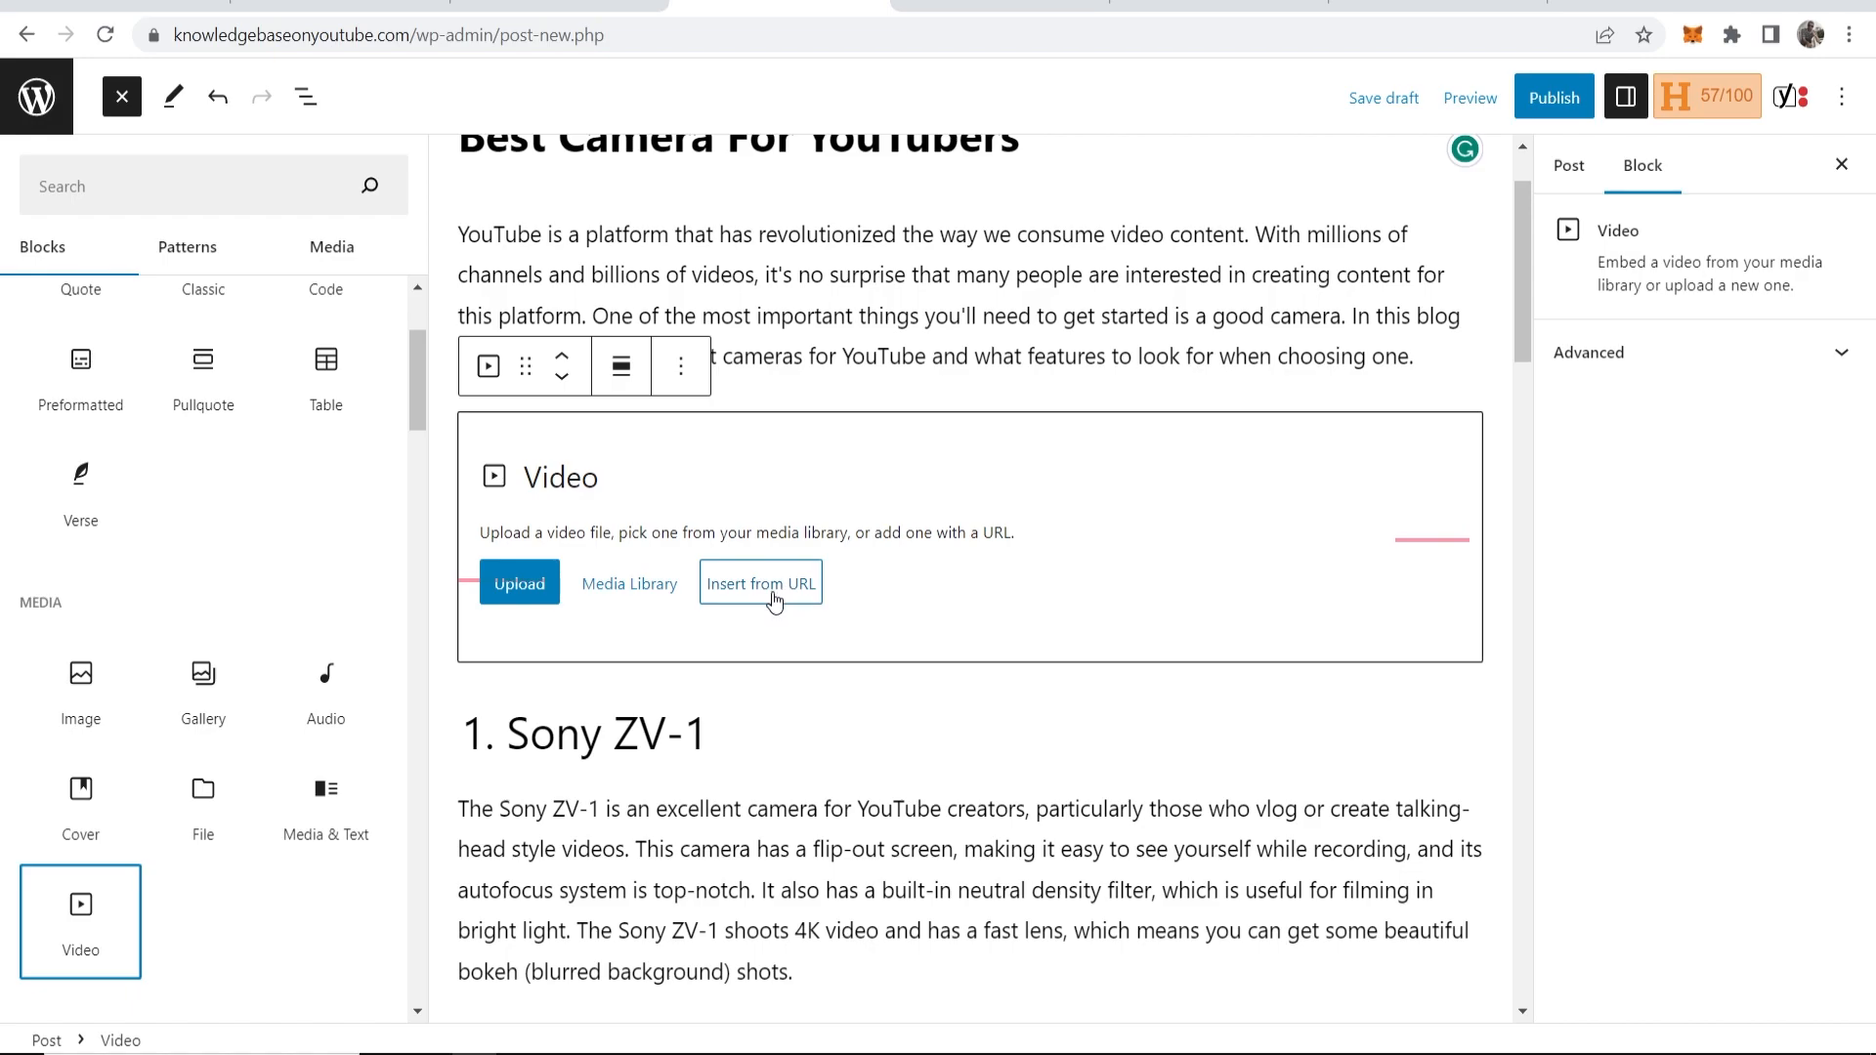
click(765, 598)
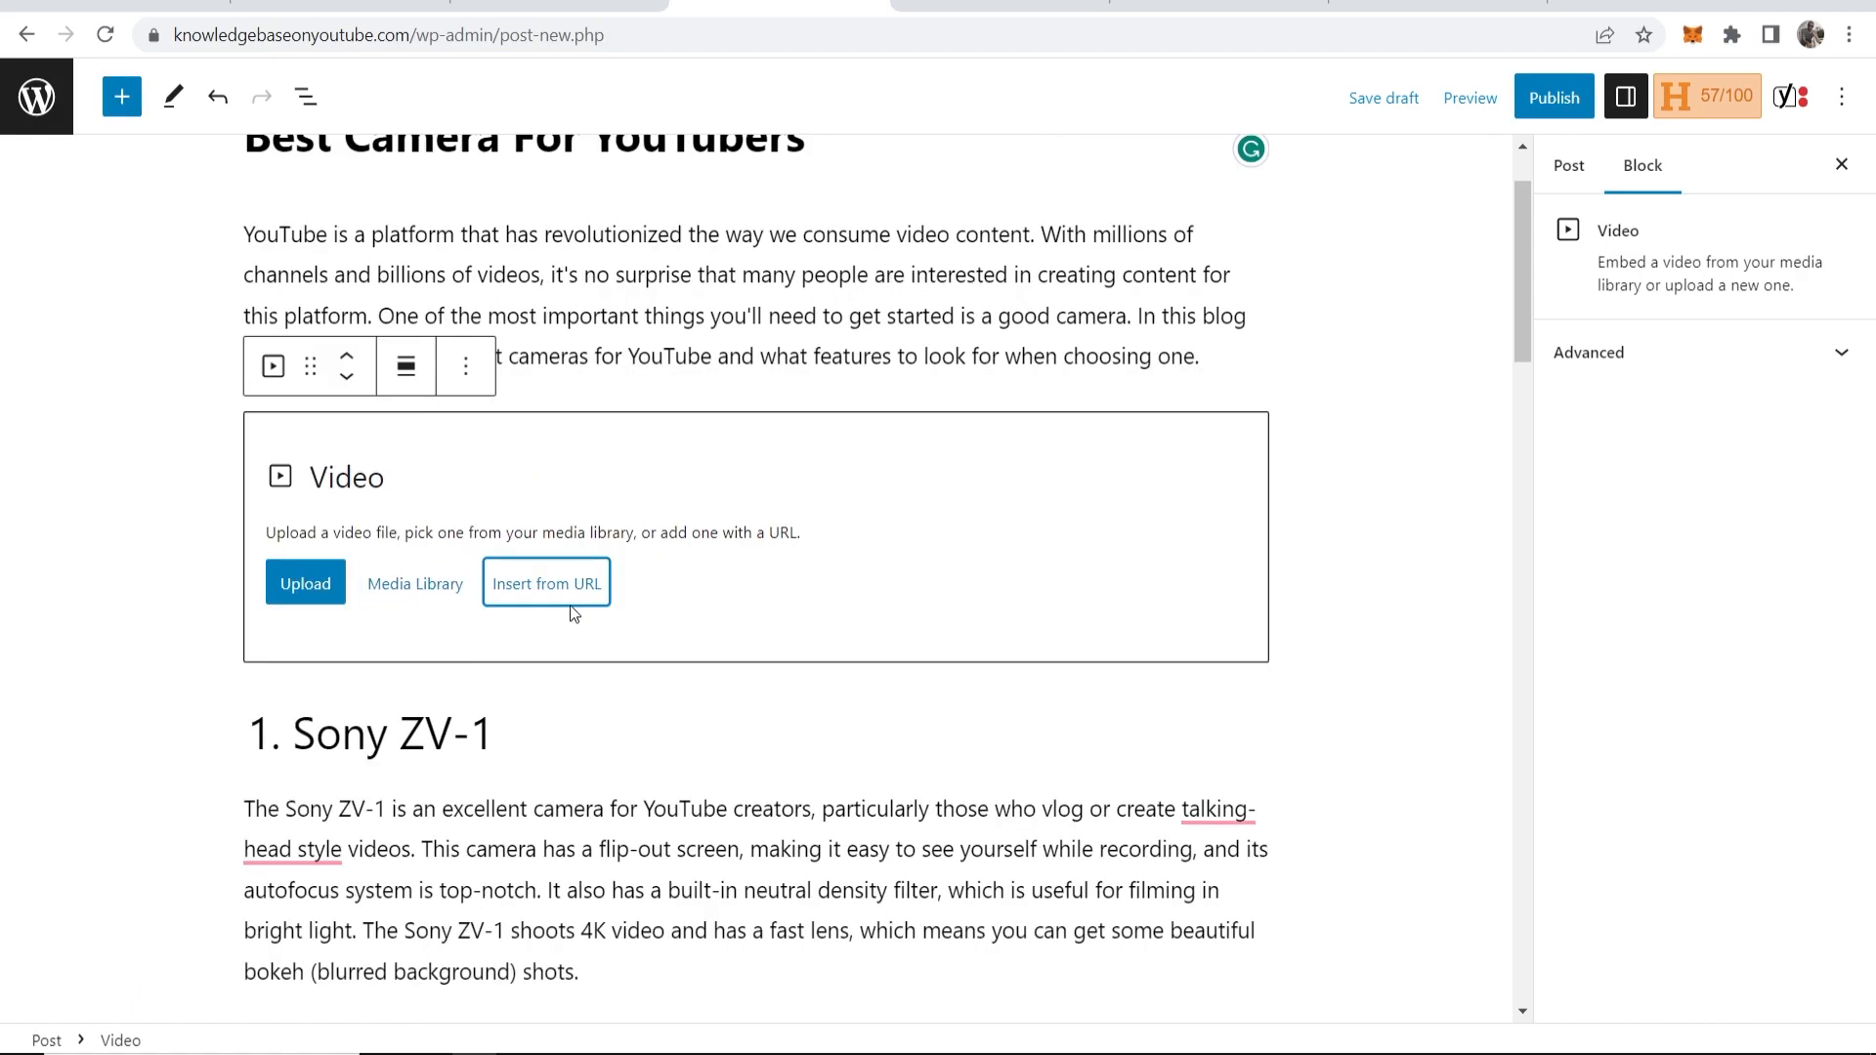
click(552, 589)
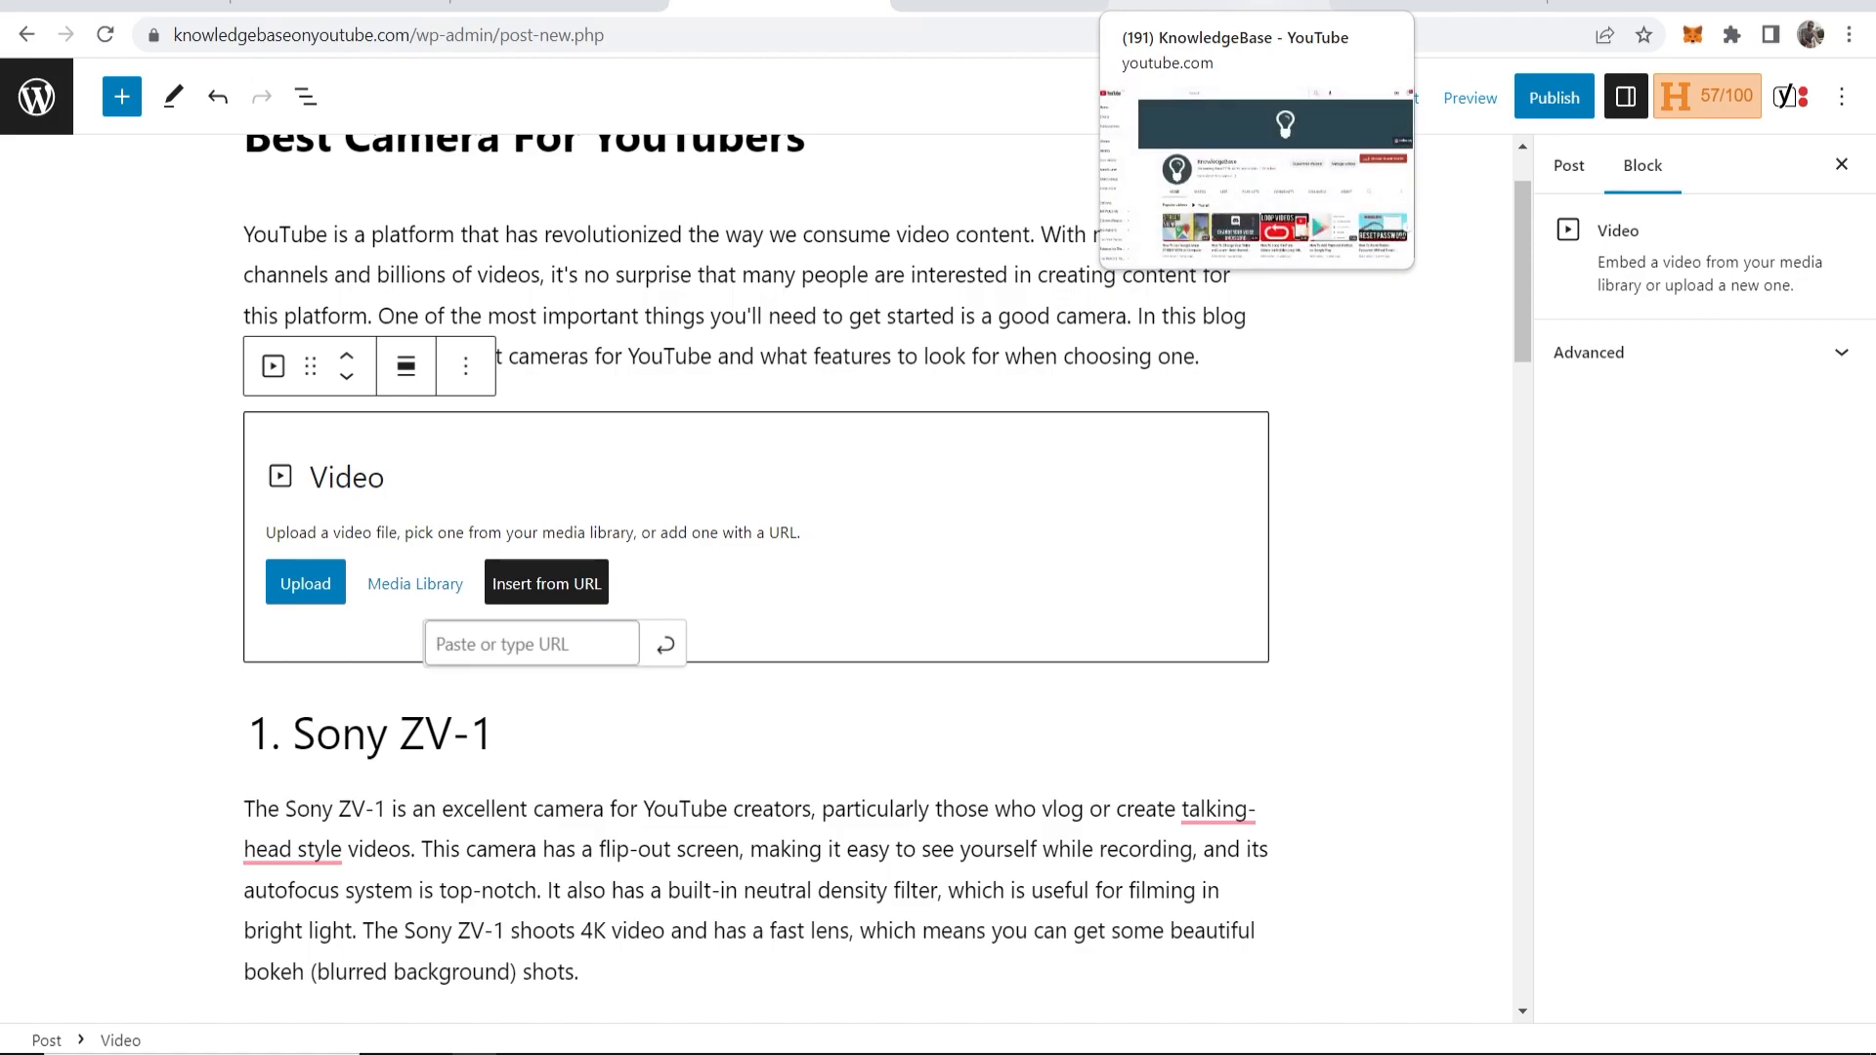
Step: Switch to YouTube, search for "best cameres for youtube" and copy the link of "TOP 5: Best Camera for YouTube 2022"
click(1221, 6)
click(709, 98)
text(best cameres for you)
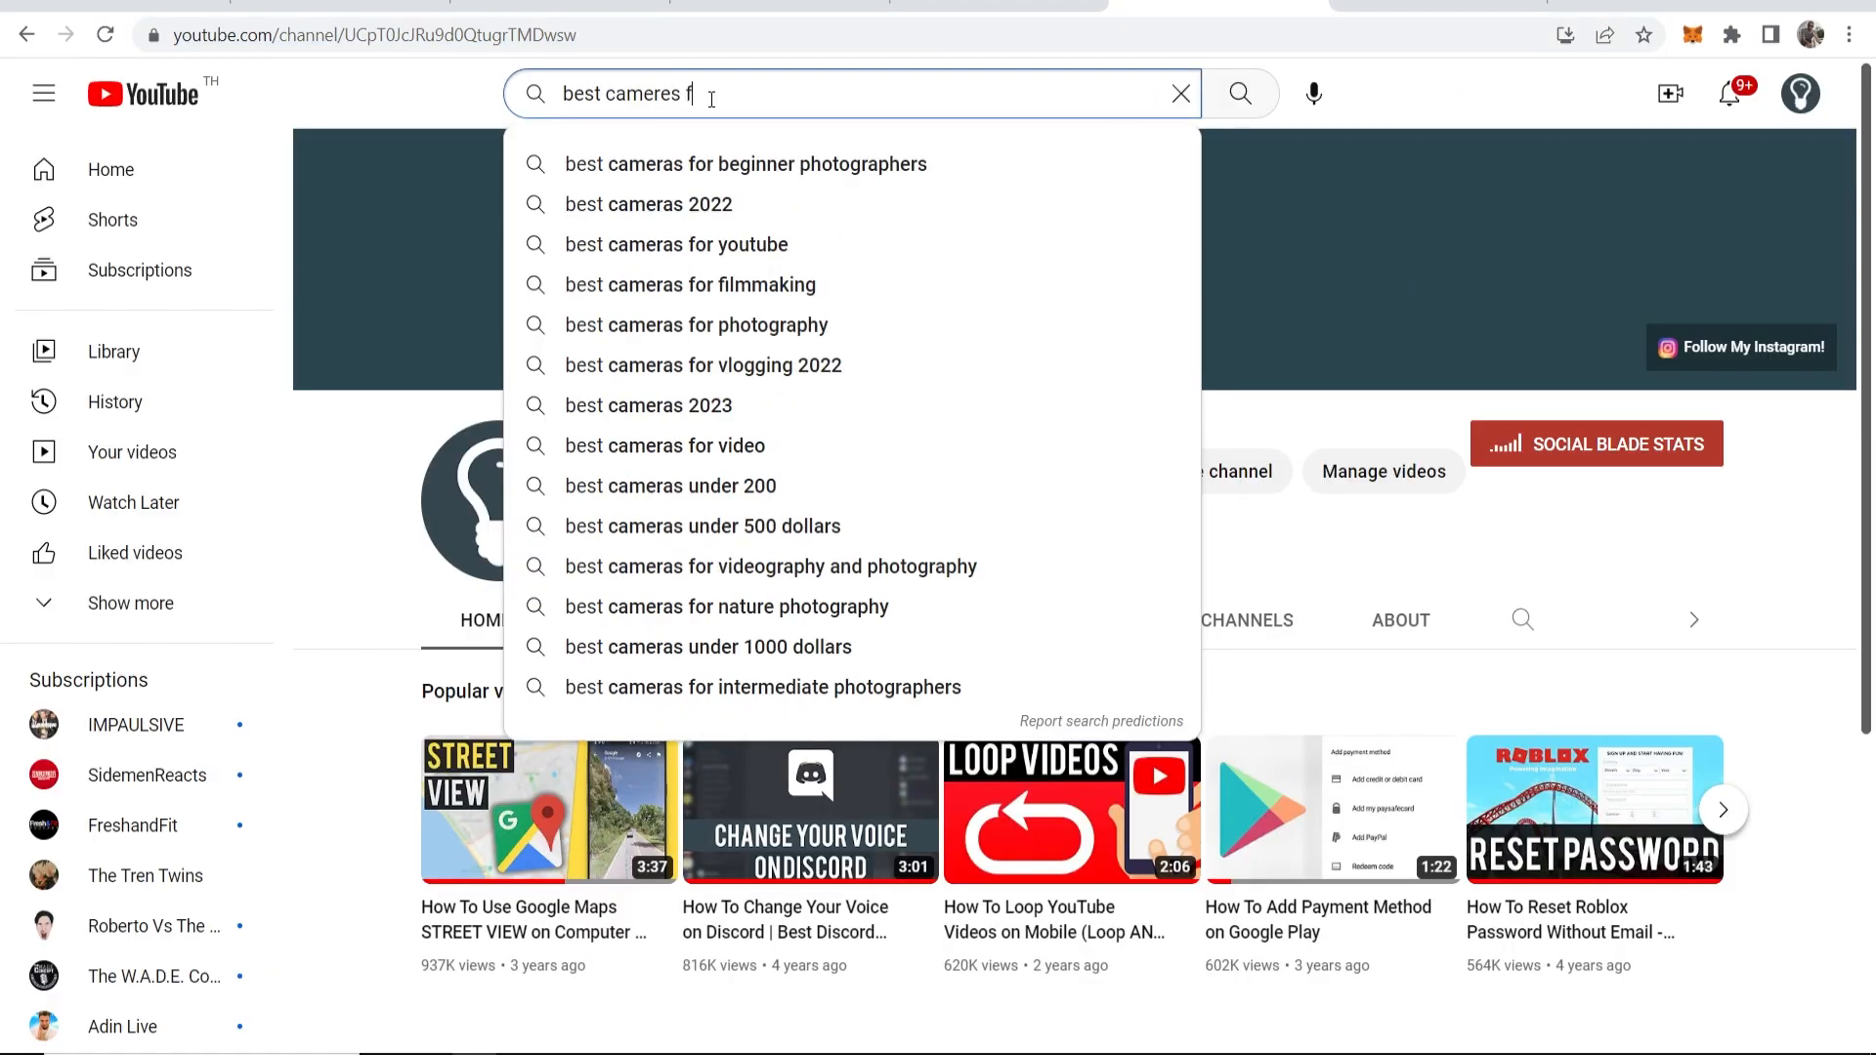
text(tube)
key(Return)
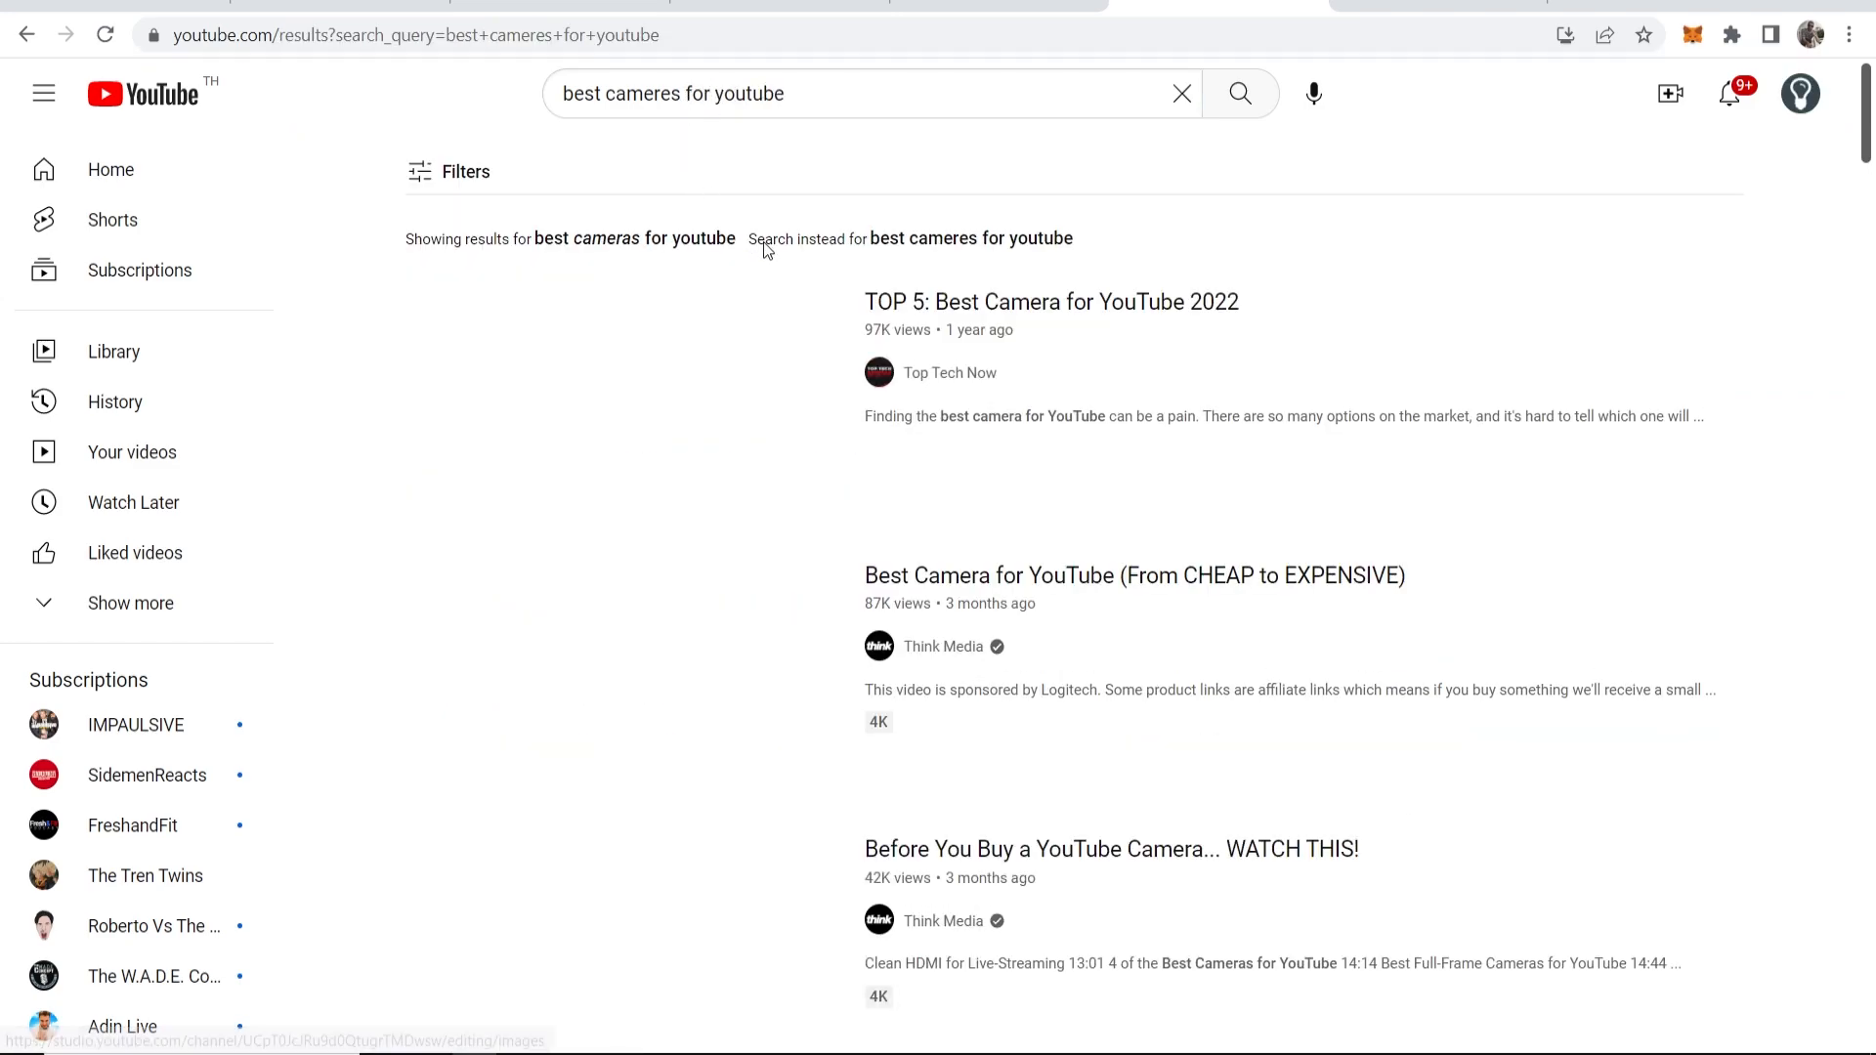
right_click(657, 382)
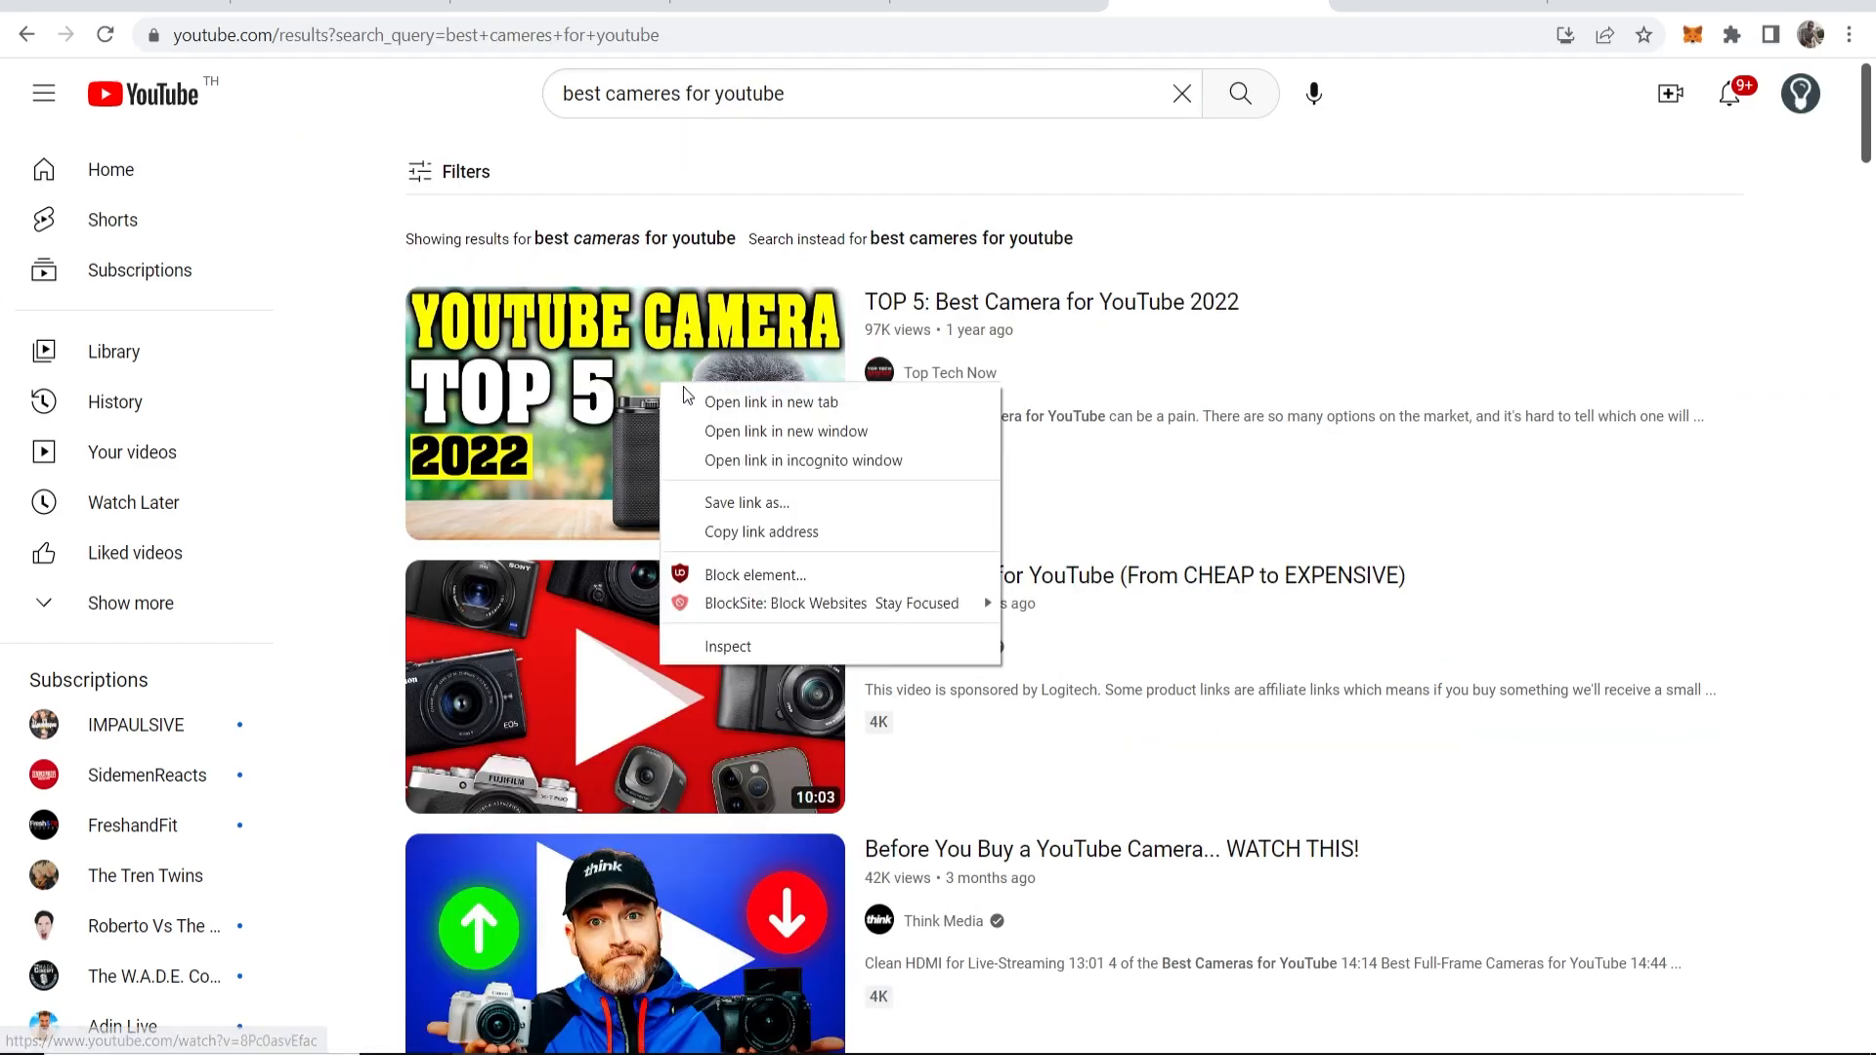
click(733, 532)
Step: Return to the WordPress post editor, embed the copied YouTube link in the Video block and publish the post
click(996, 8)
click(805, 11)
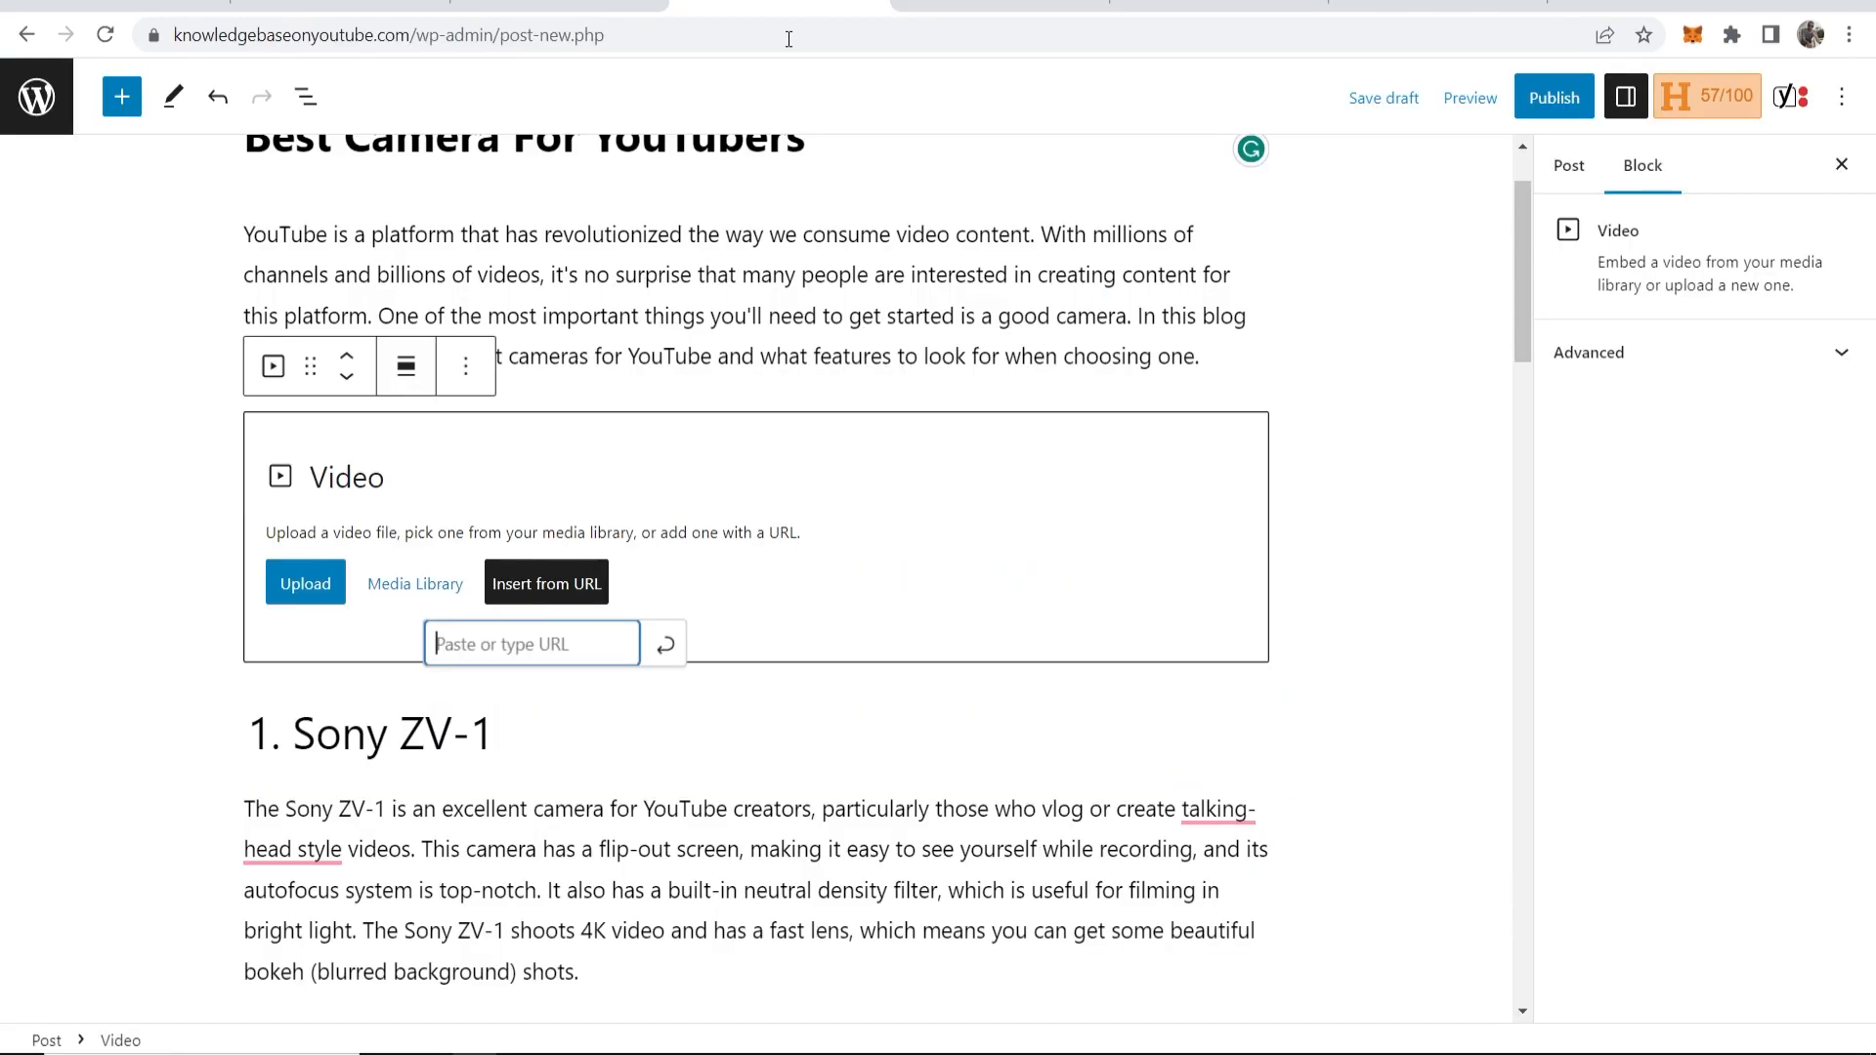
key(ctrl+v)
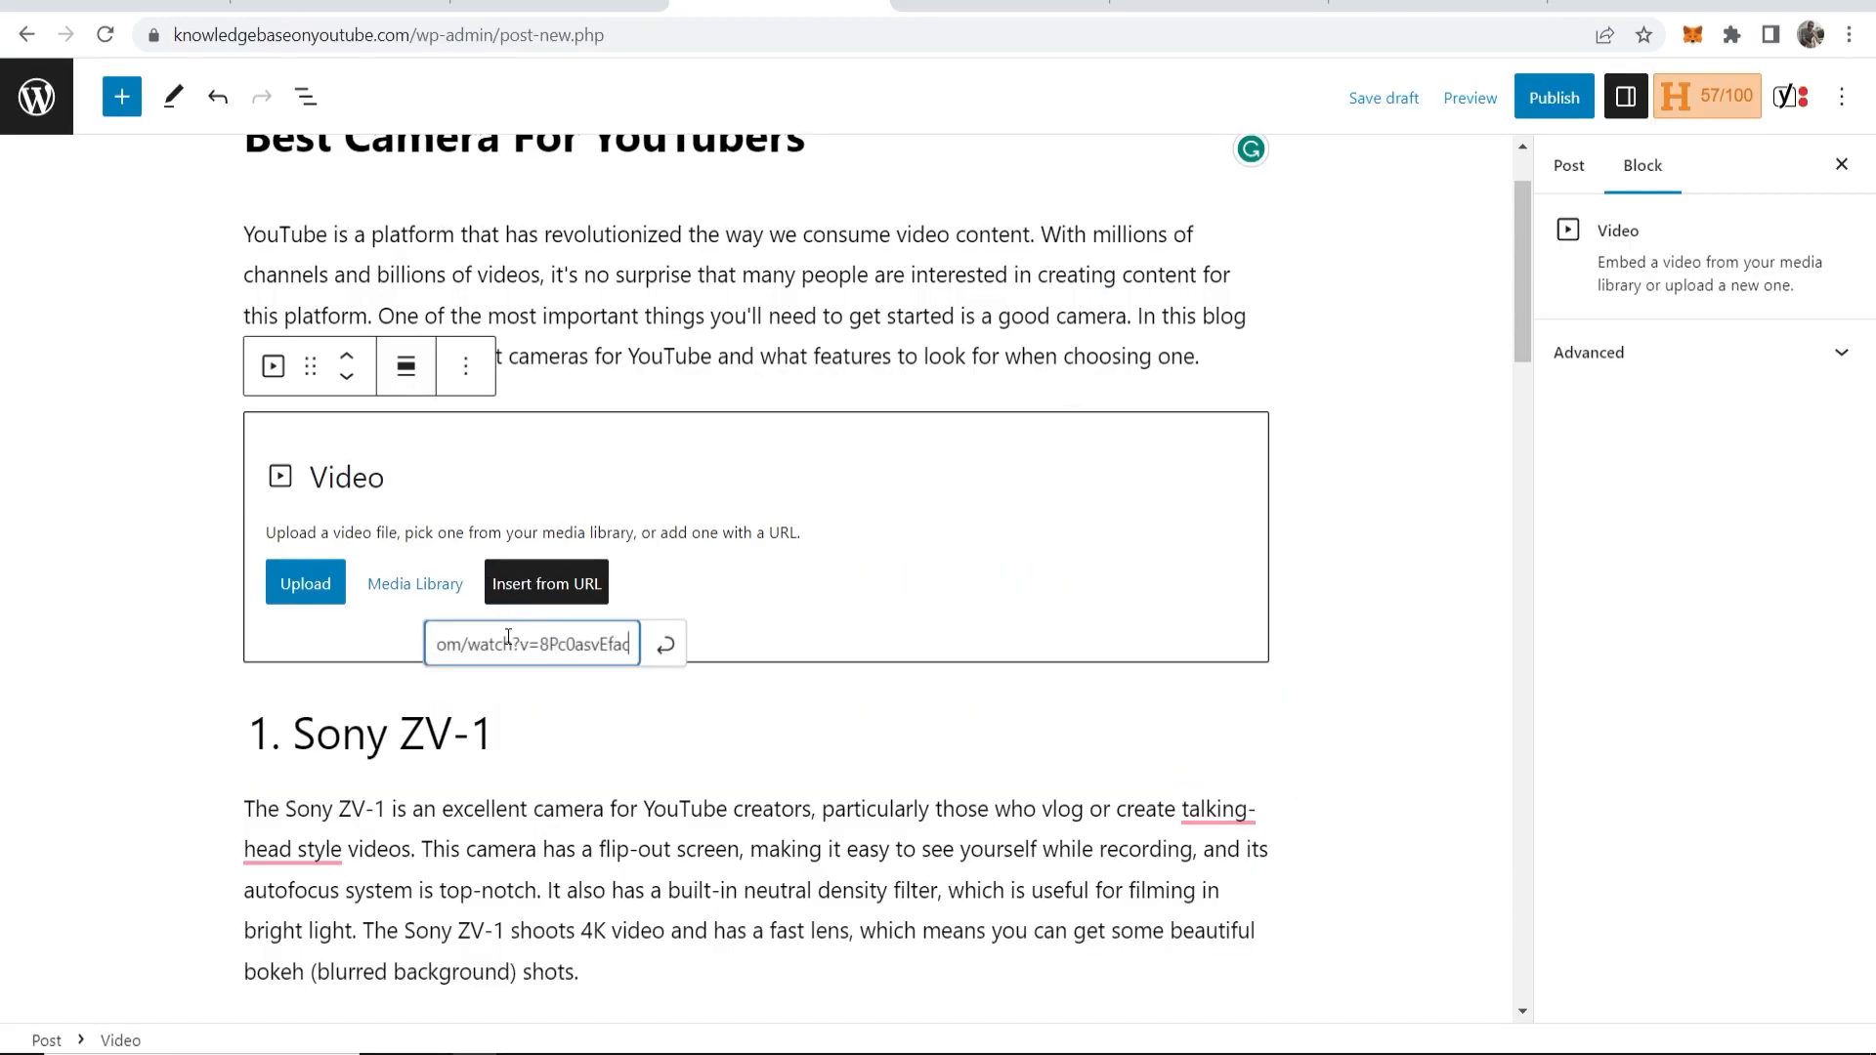
key(Return)
click(1371, 534)
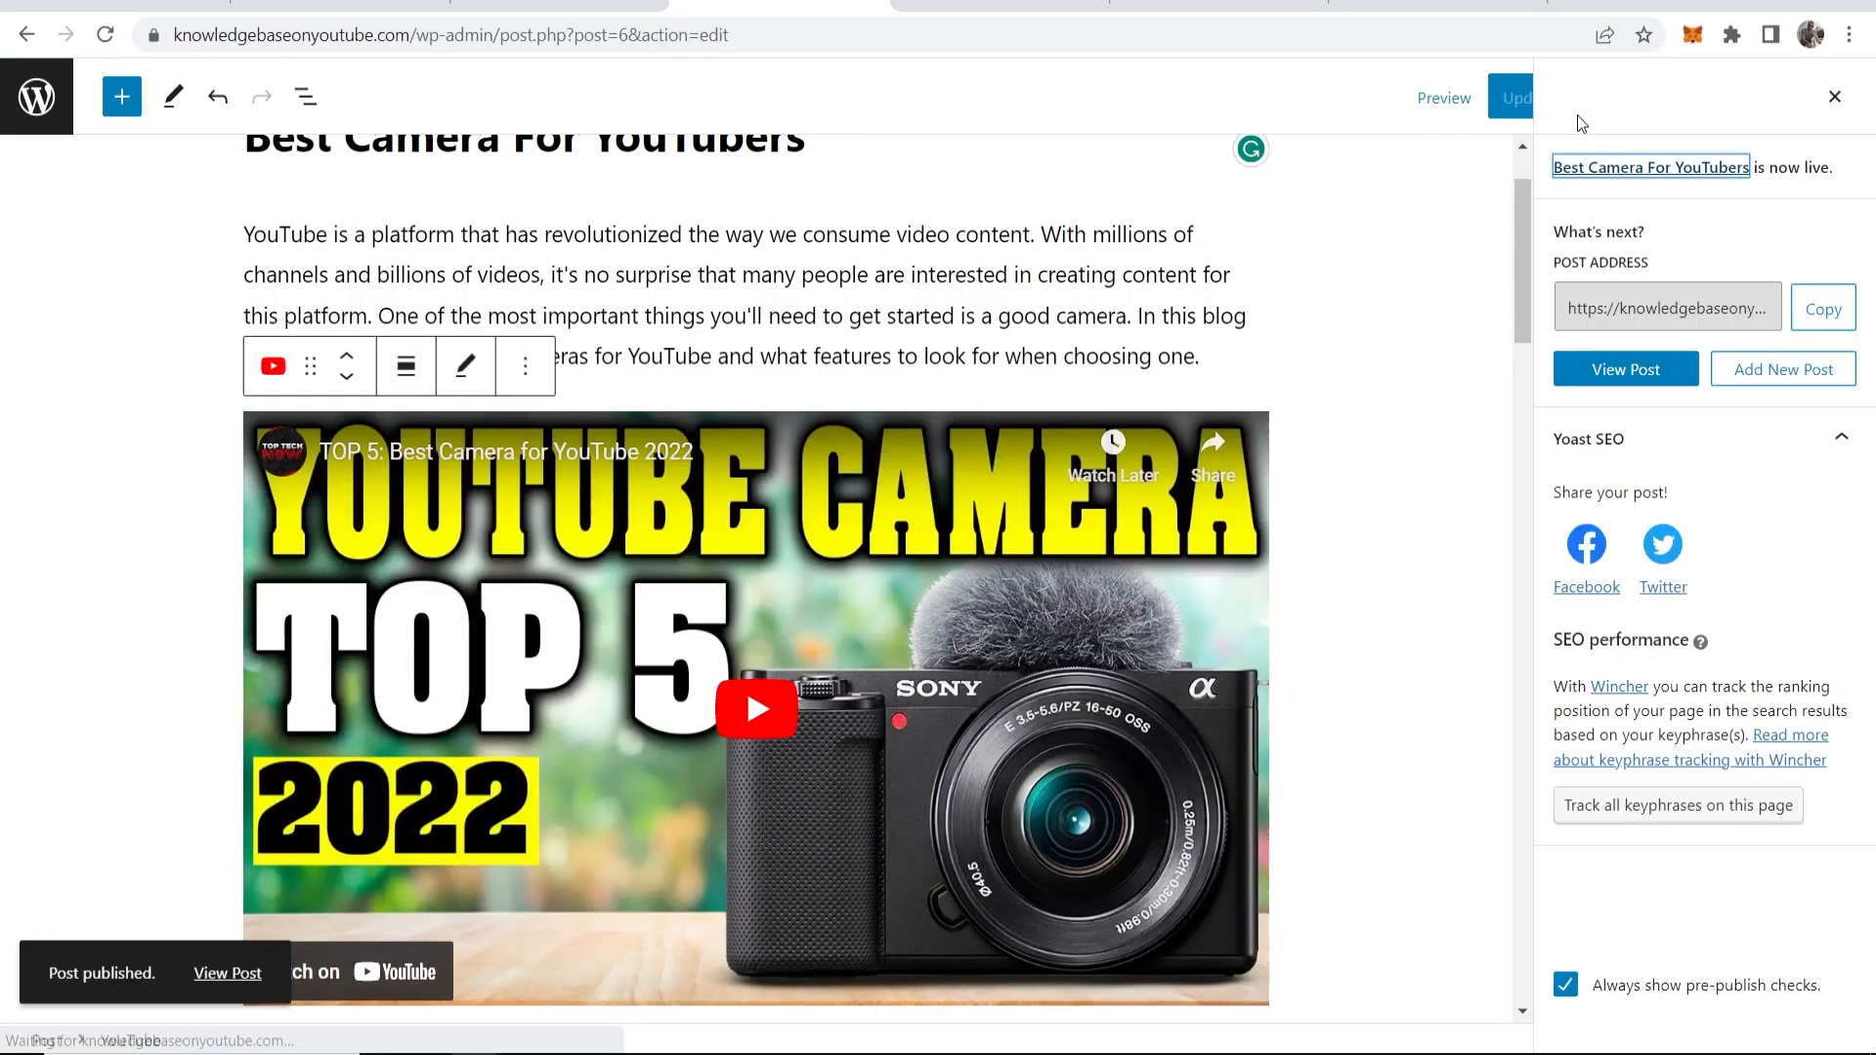
scroll(742, 185, up, 1)
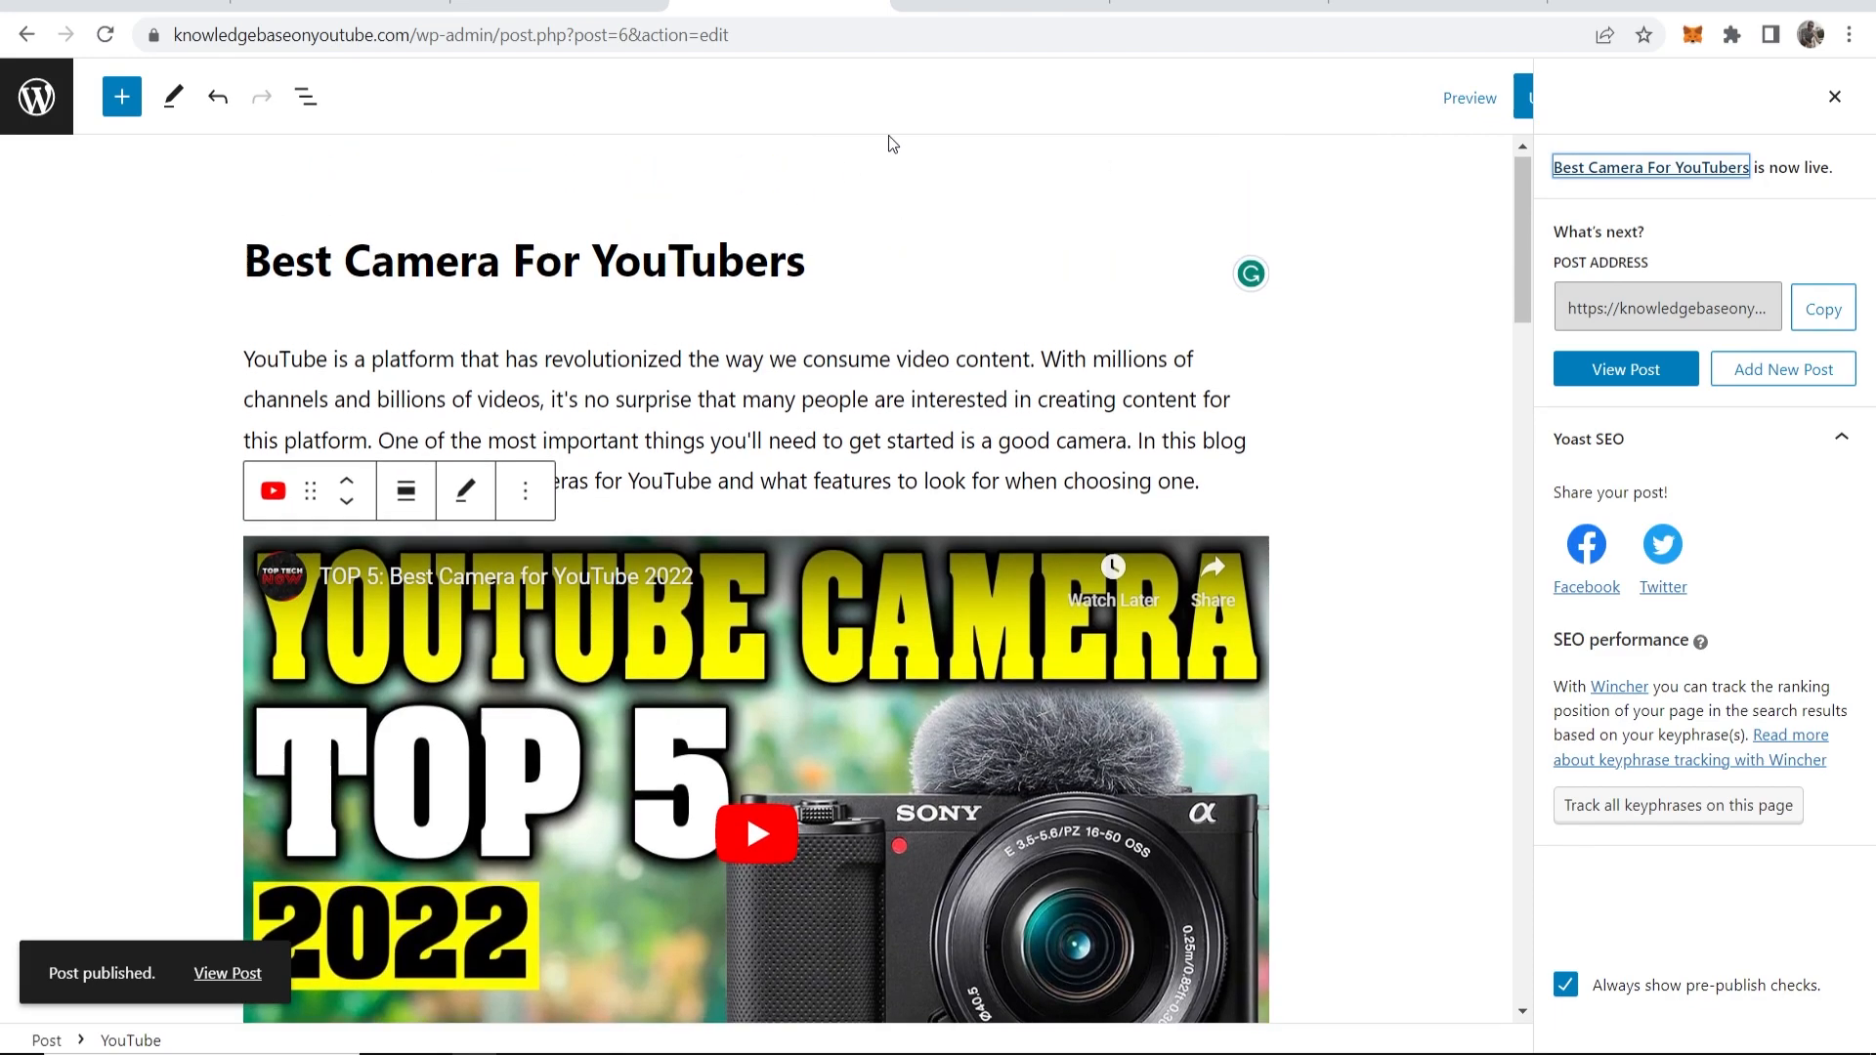
Step: Check the published post on the blog's home page, then return to the editor and close the post-publish panel
click(967, 5)
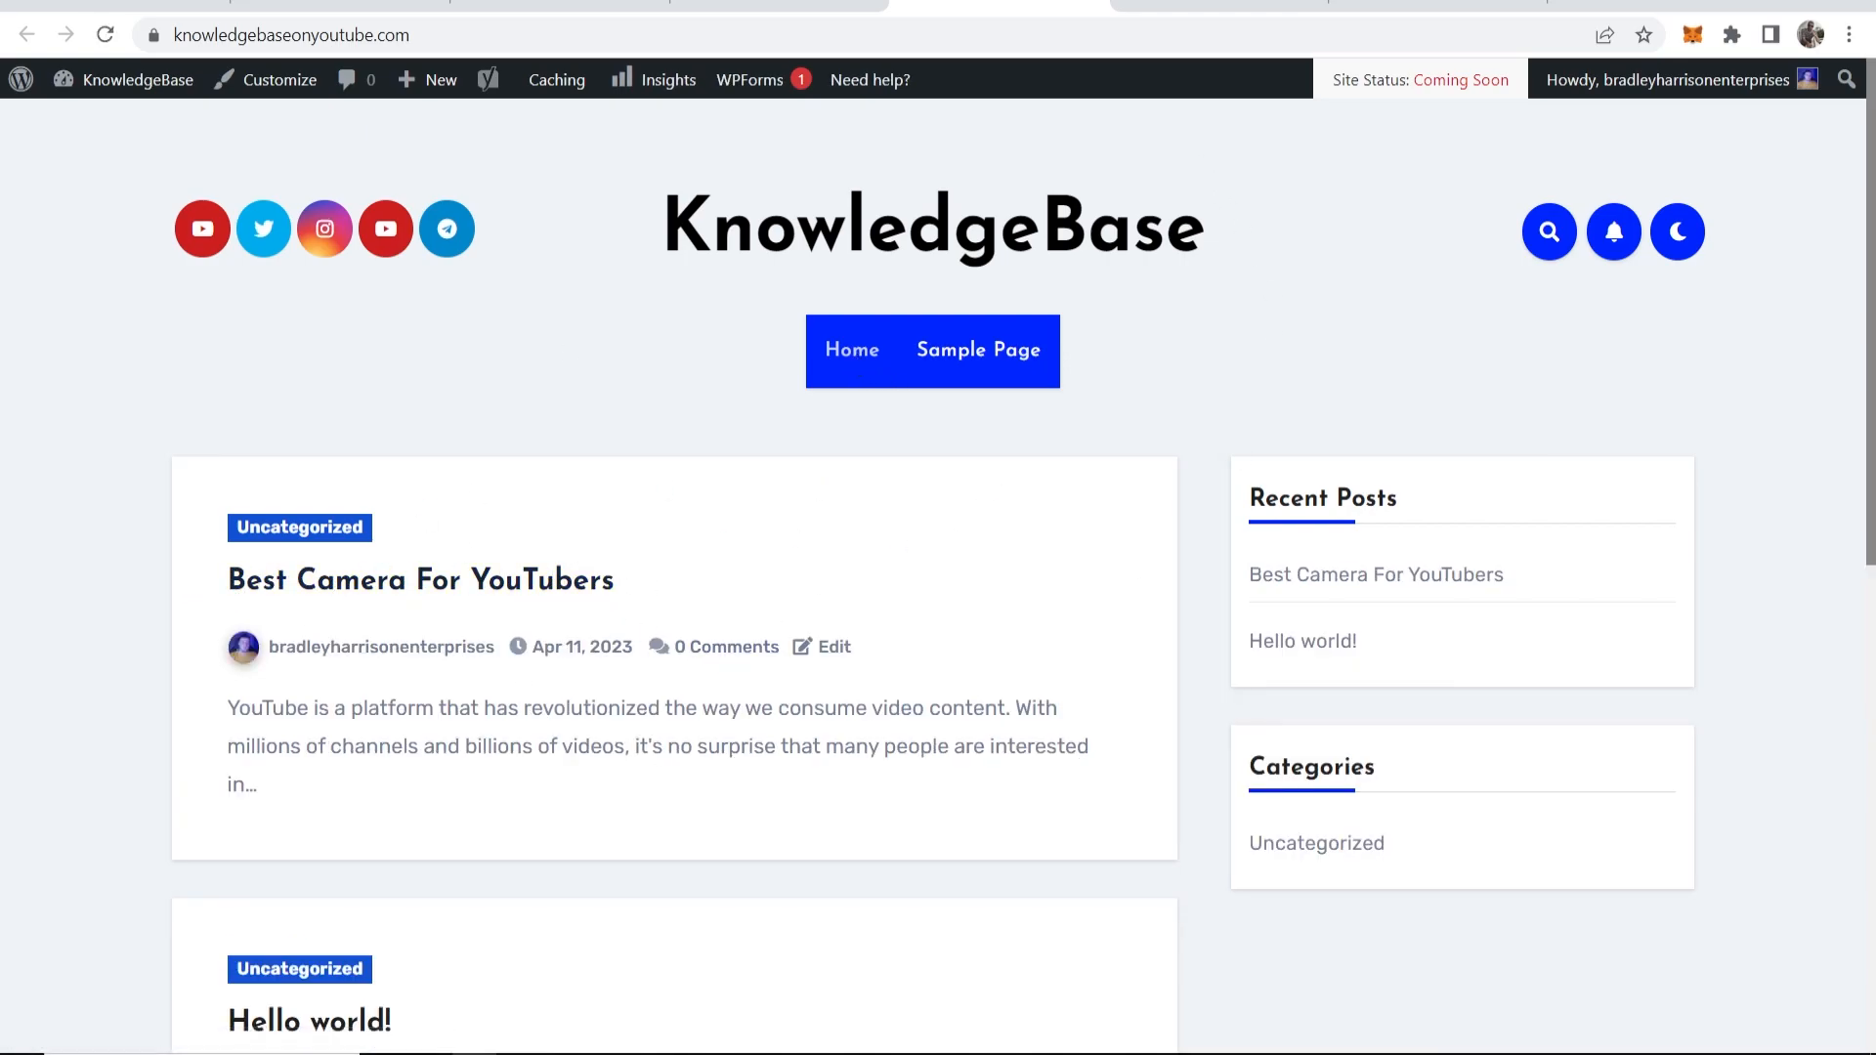
click(779, 6)
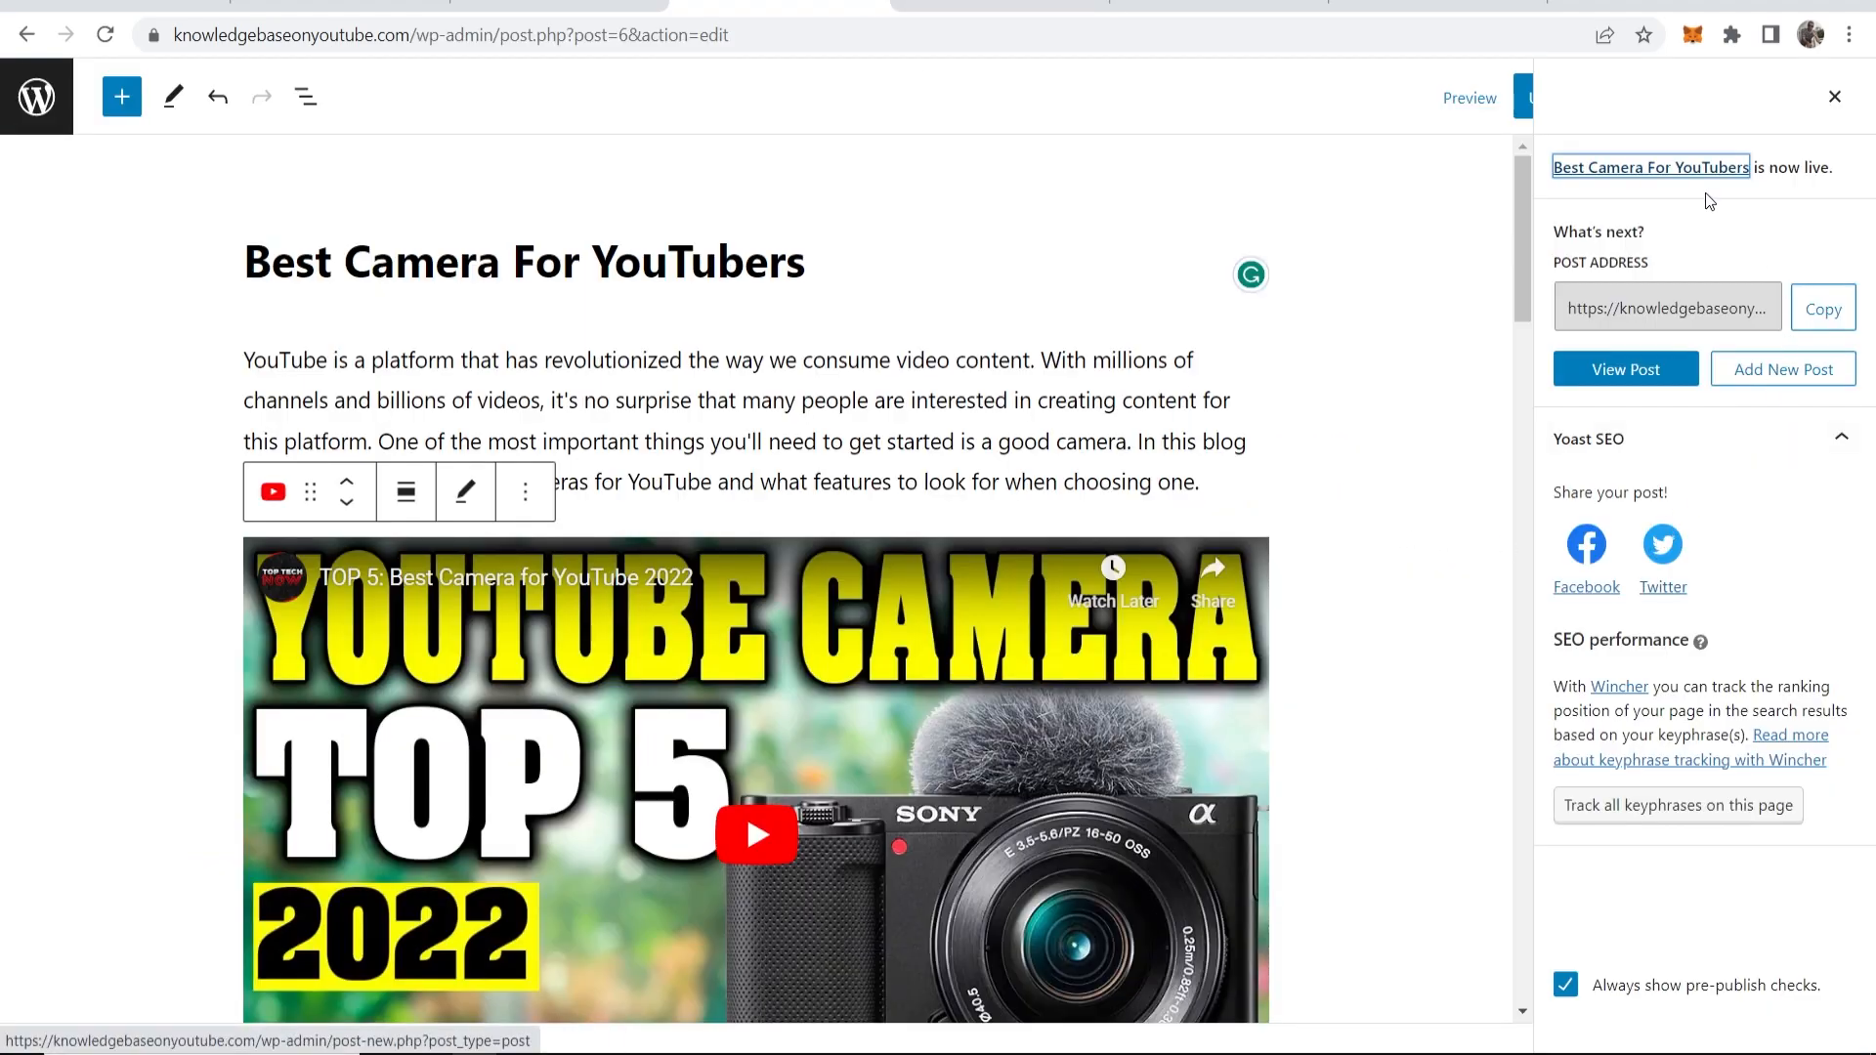
click(1836, 97)
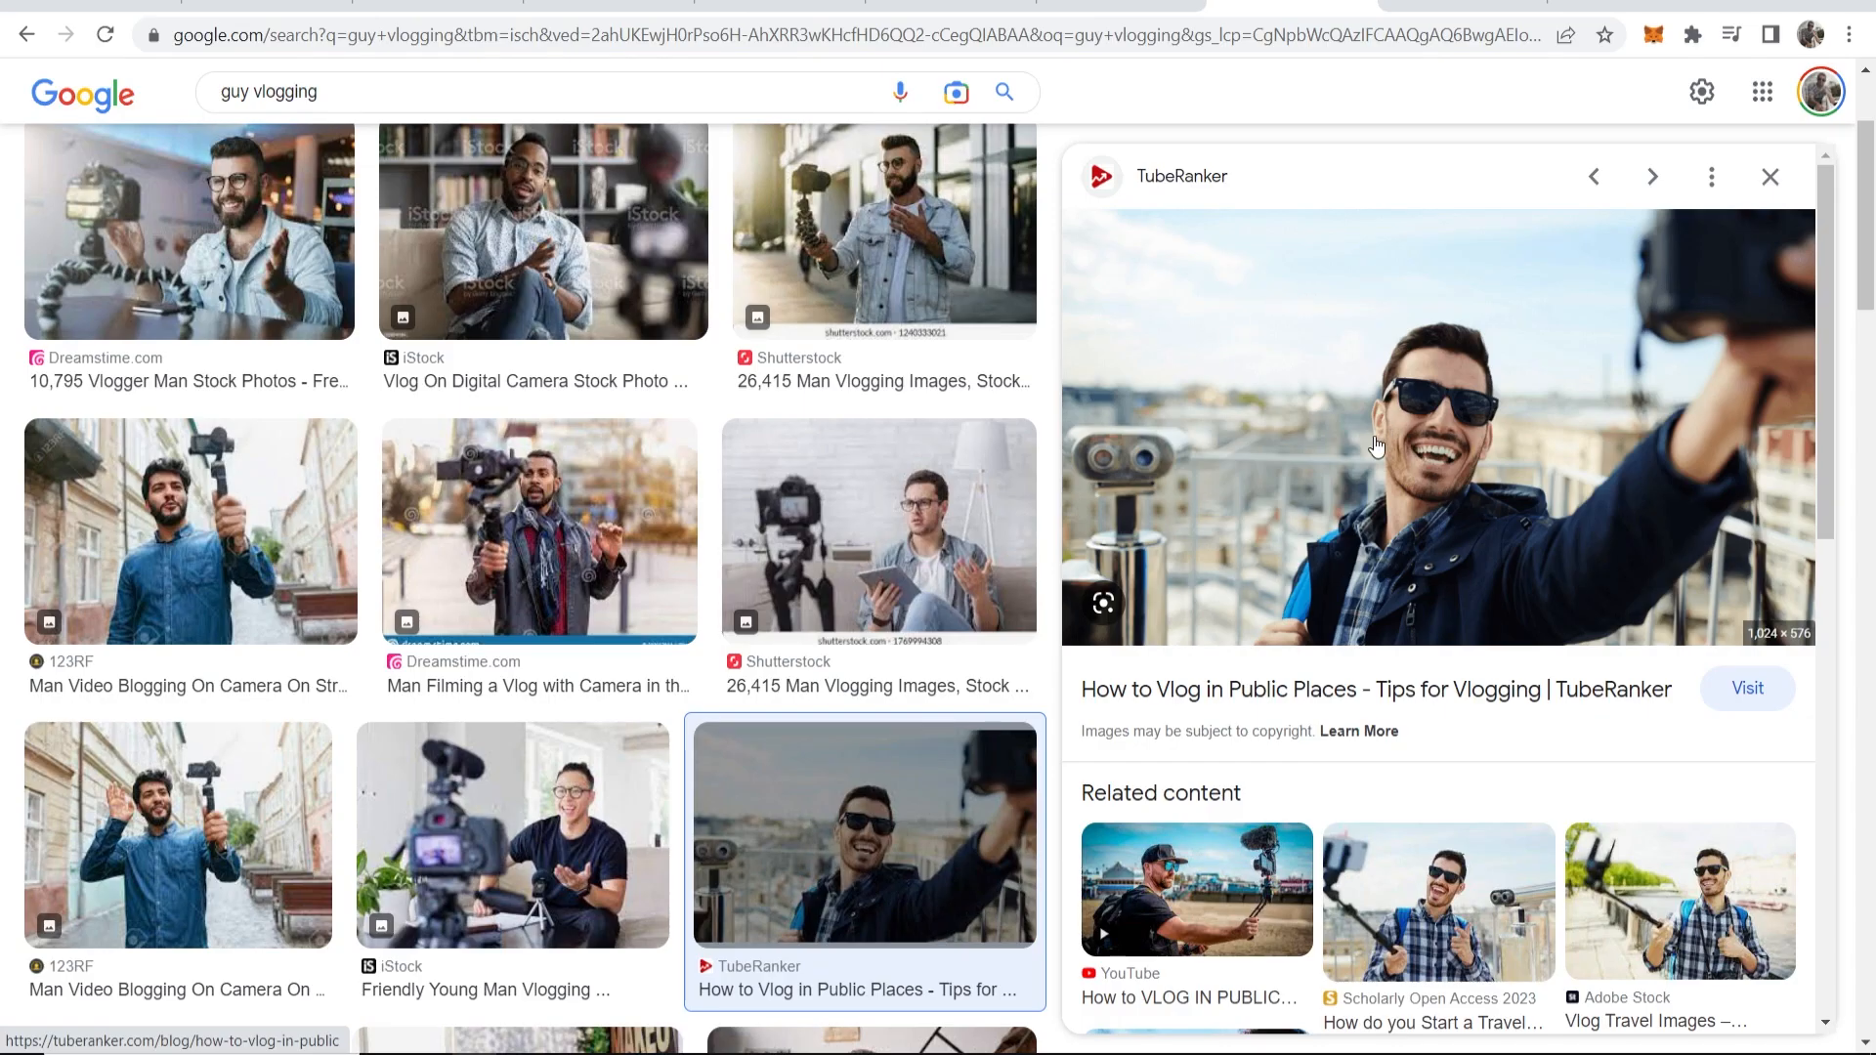
Step: Save the TubeRanker photo of the man vlogging in sunglasses from the Google Images results
right_click(1415, 405)
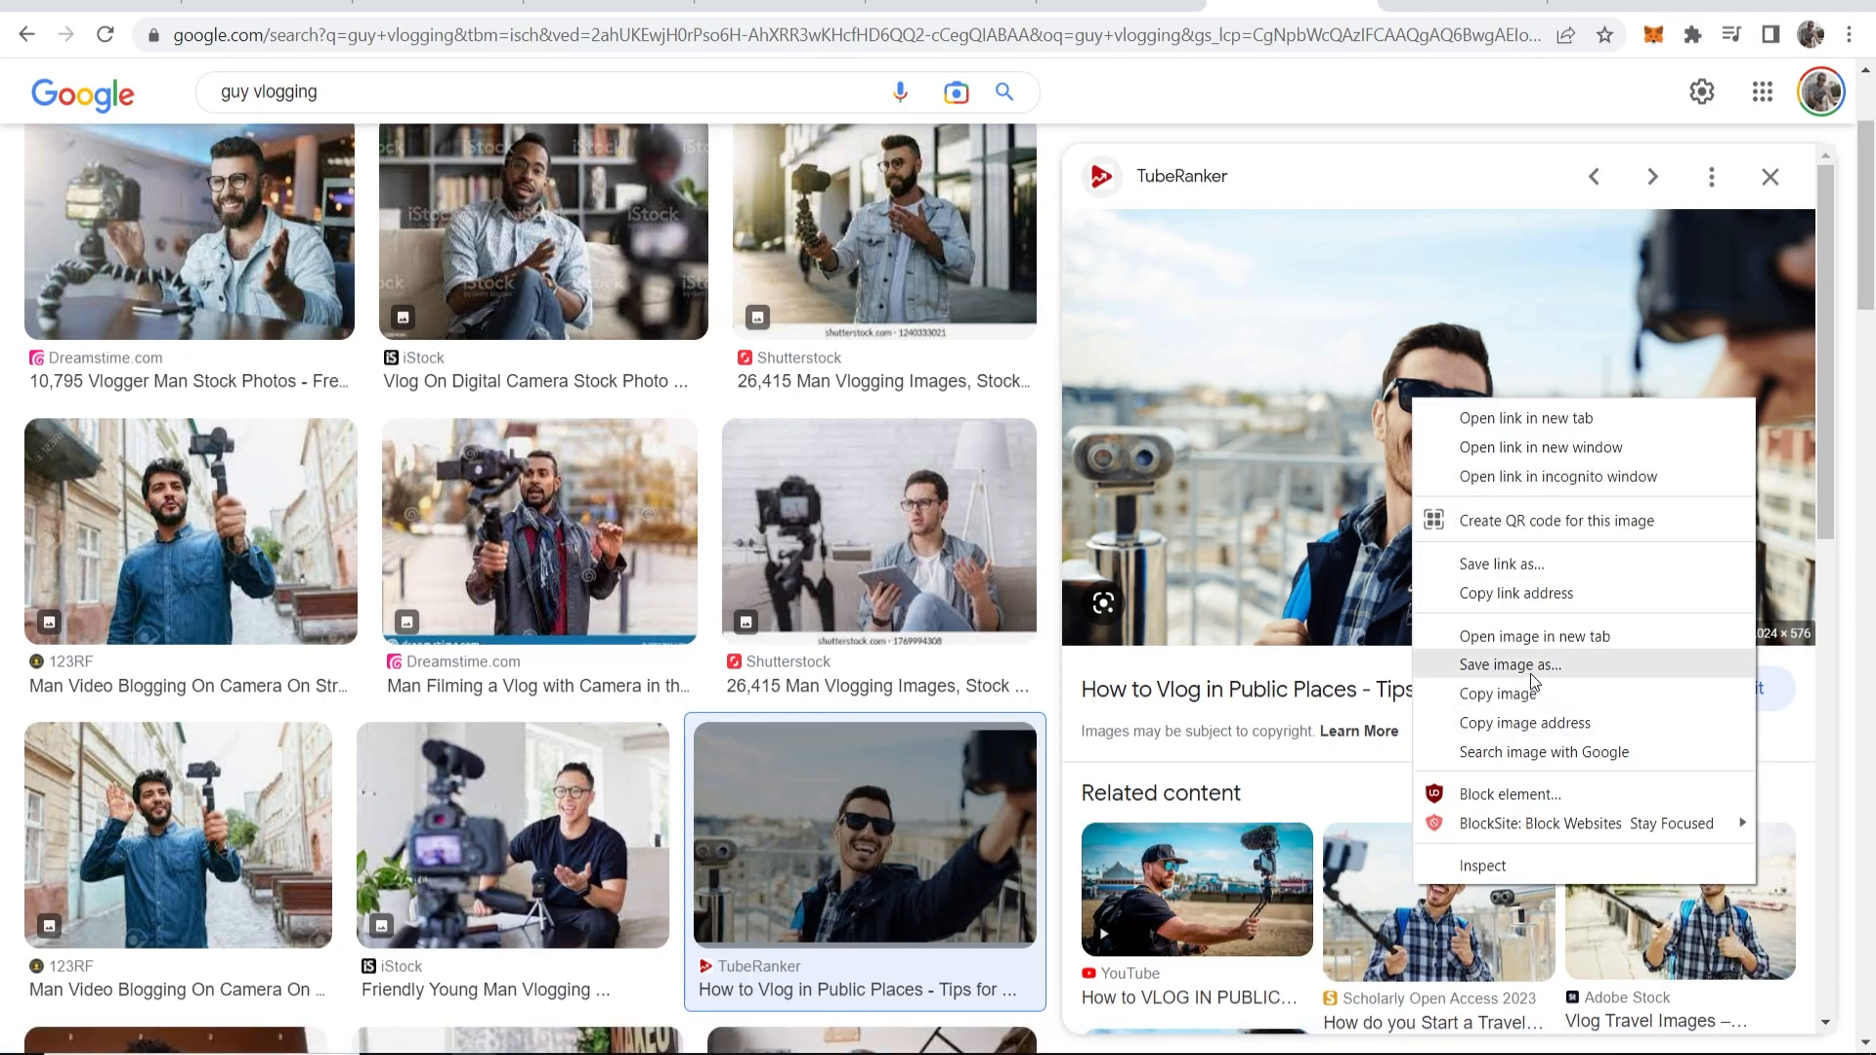
click(1497, 674)
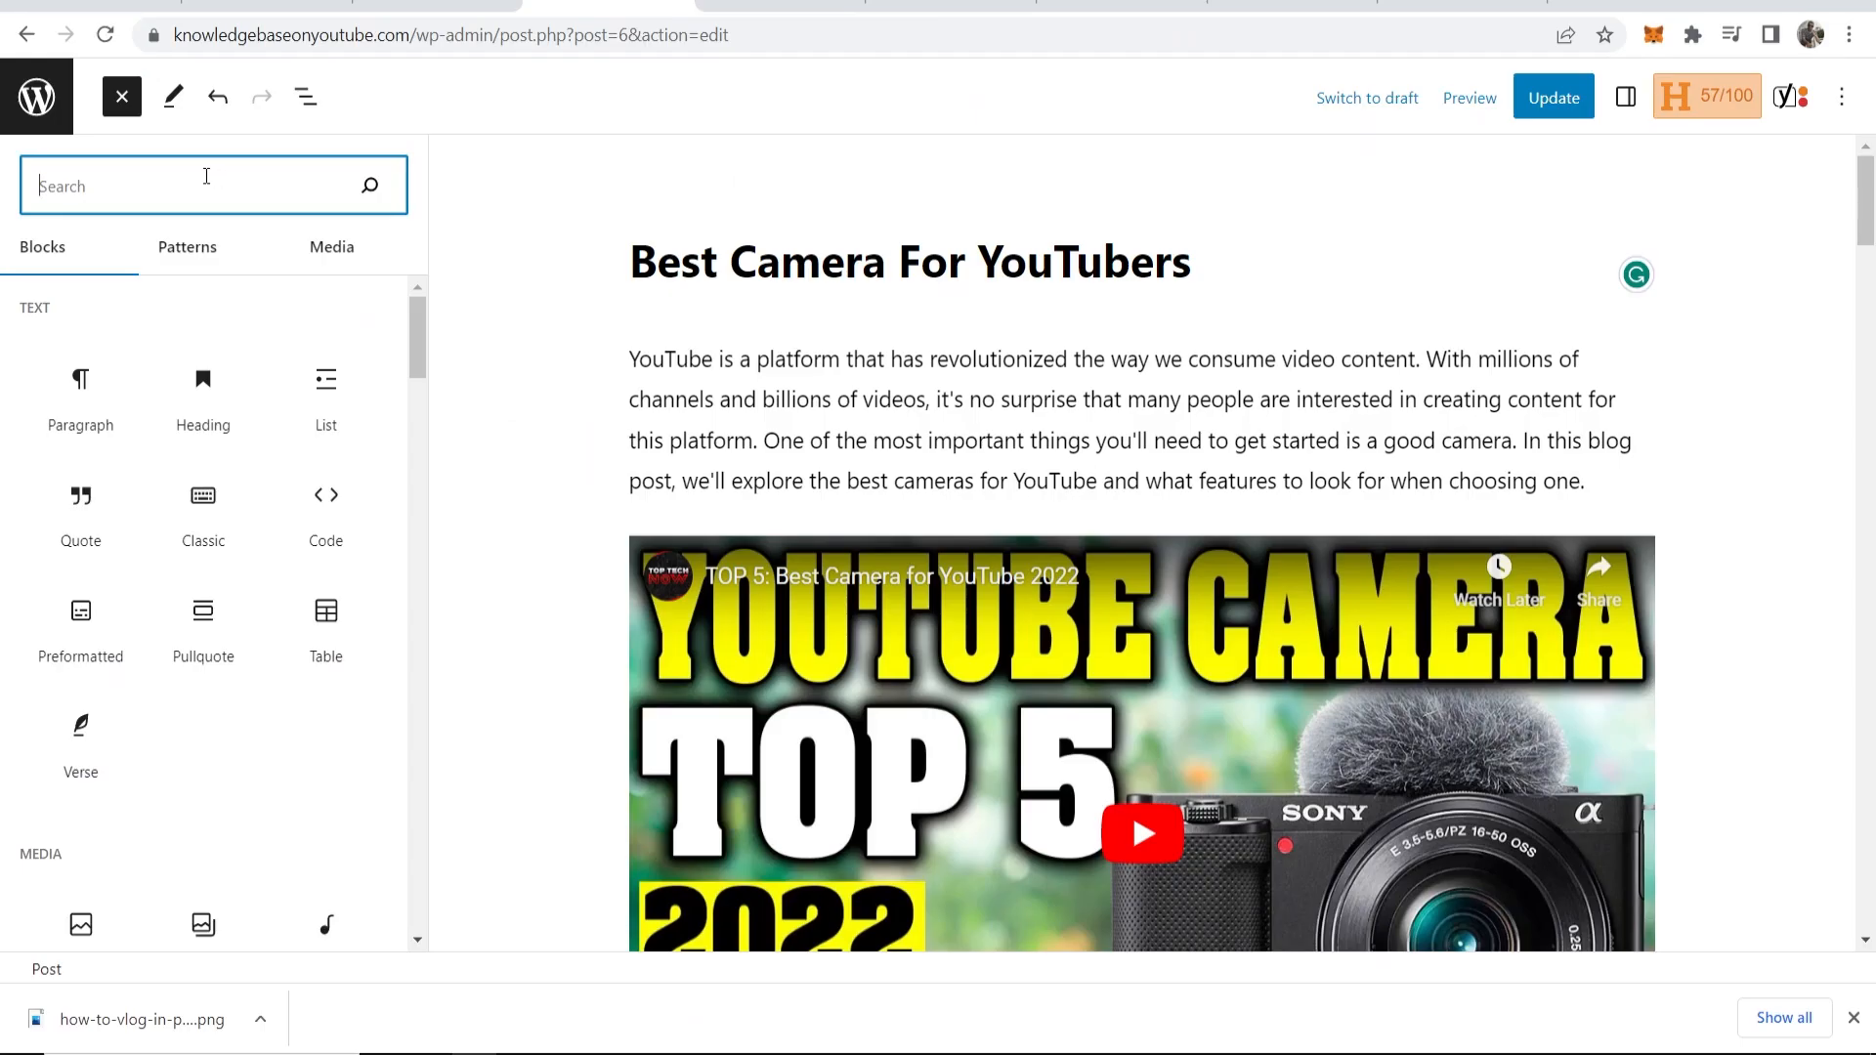
Step: Add a Post Featured Image block above the intro paragraph and replace its picture by uploading the downloaded how-to-vlog image
text(i)
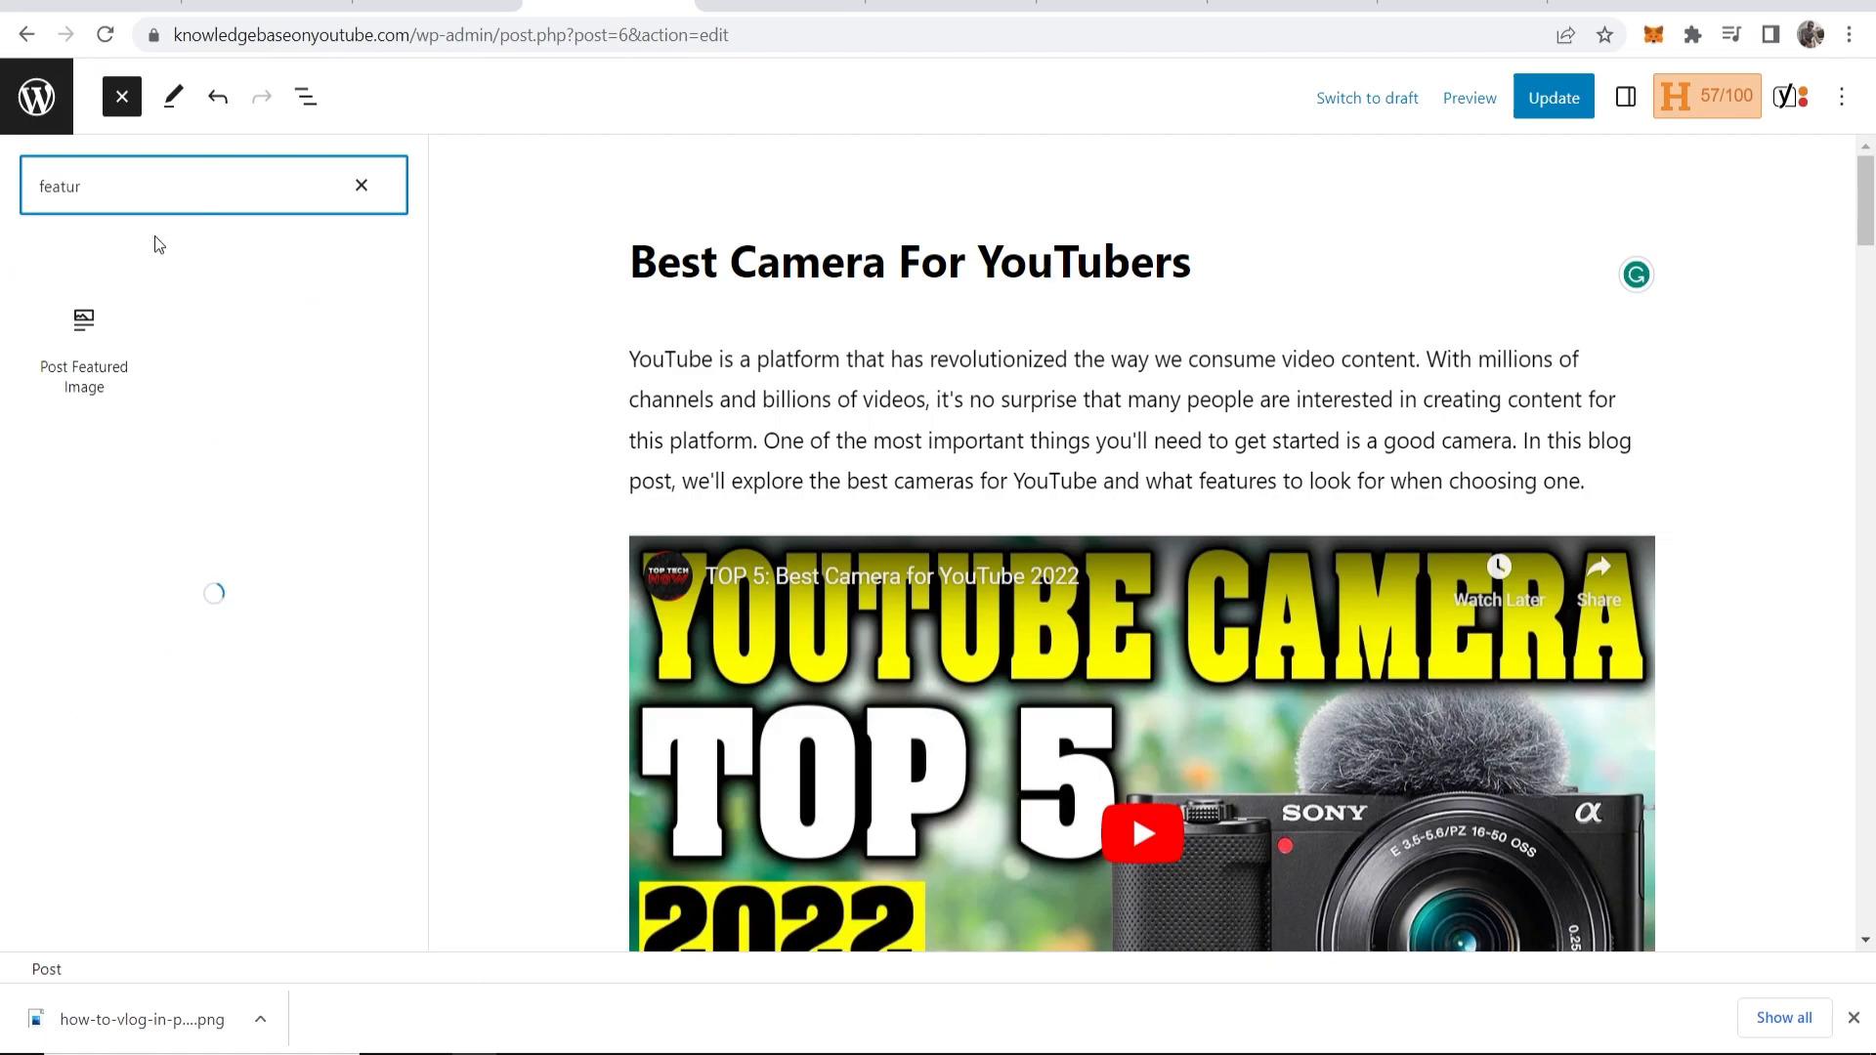
drag(85, 347, 967, 350)
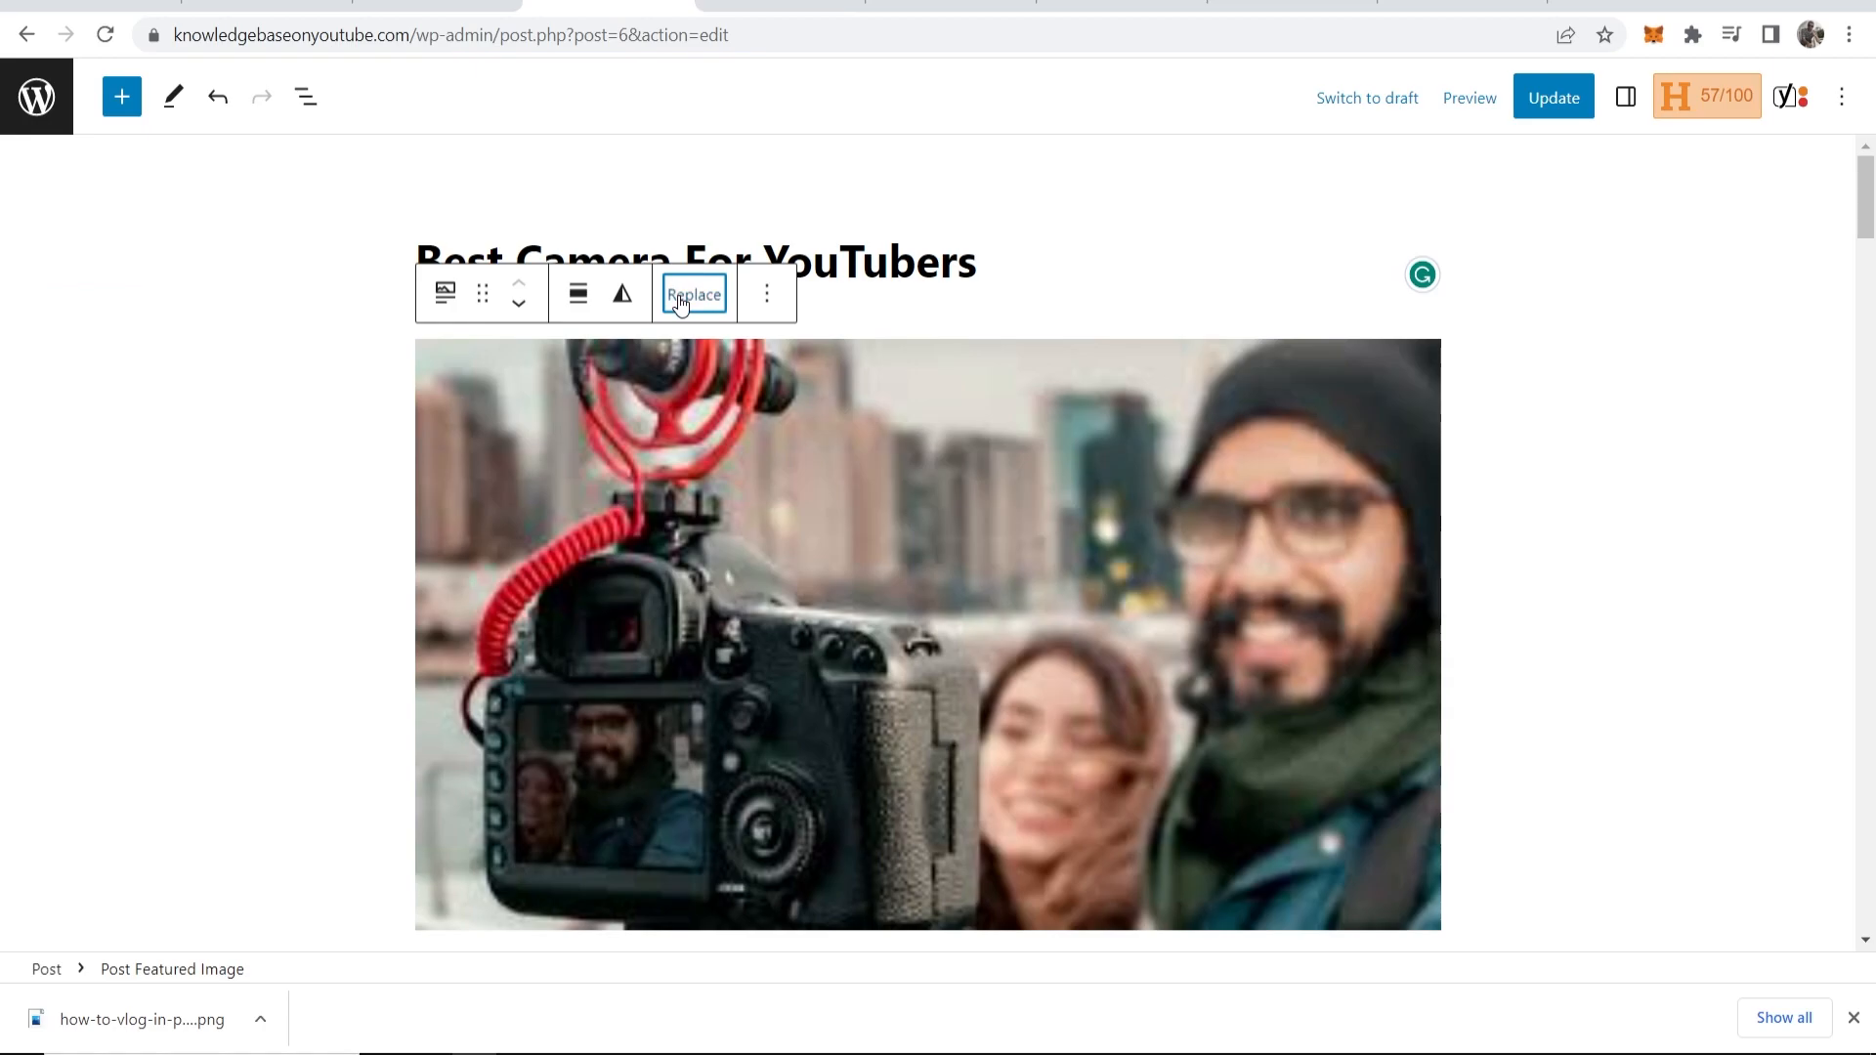
click(681, 304)
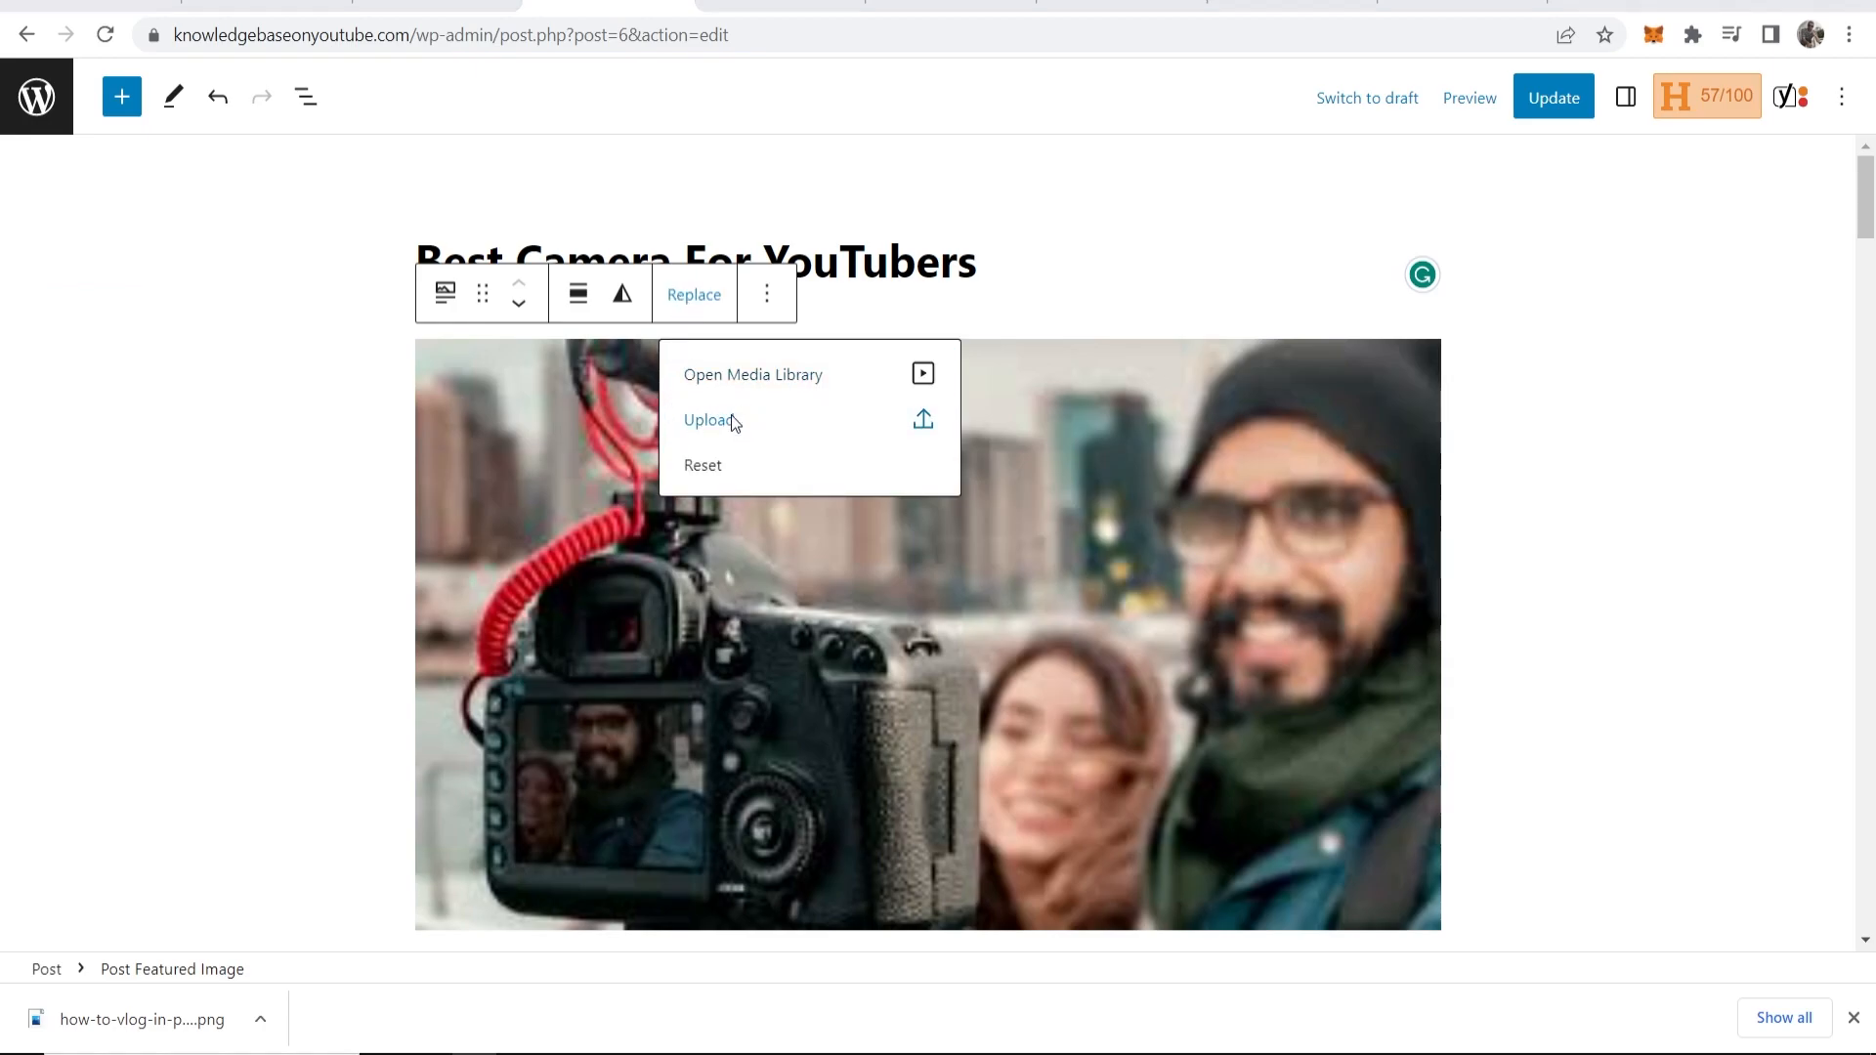
click(733, 421)
click(303, 185)
click(770, 584)
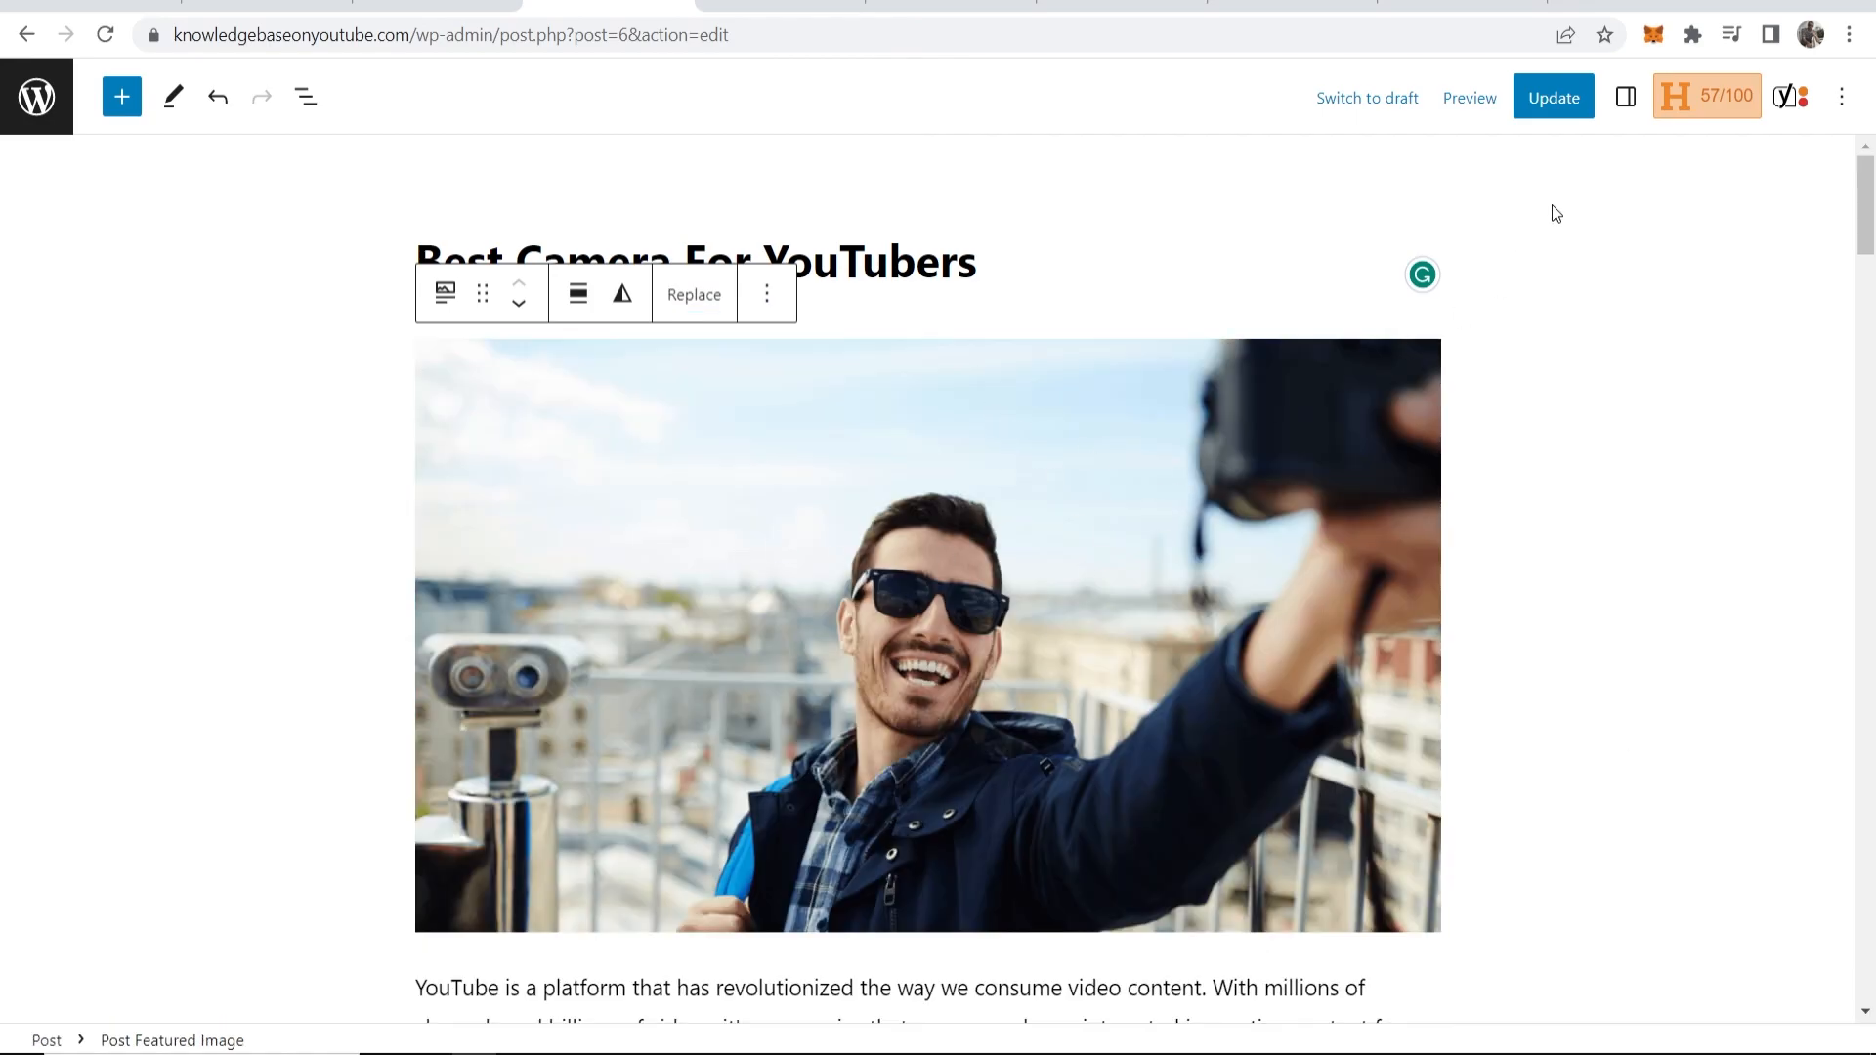
Step: Update the post and reload the blog's home page to check its featured image
click(1553, 101)
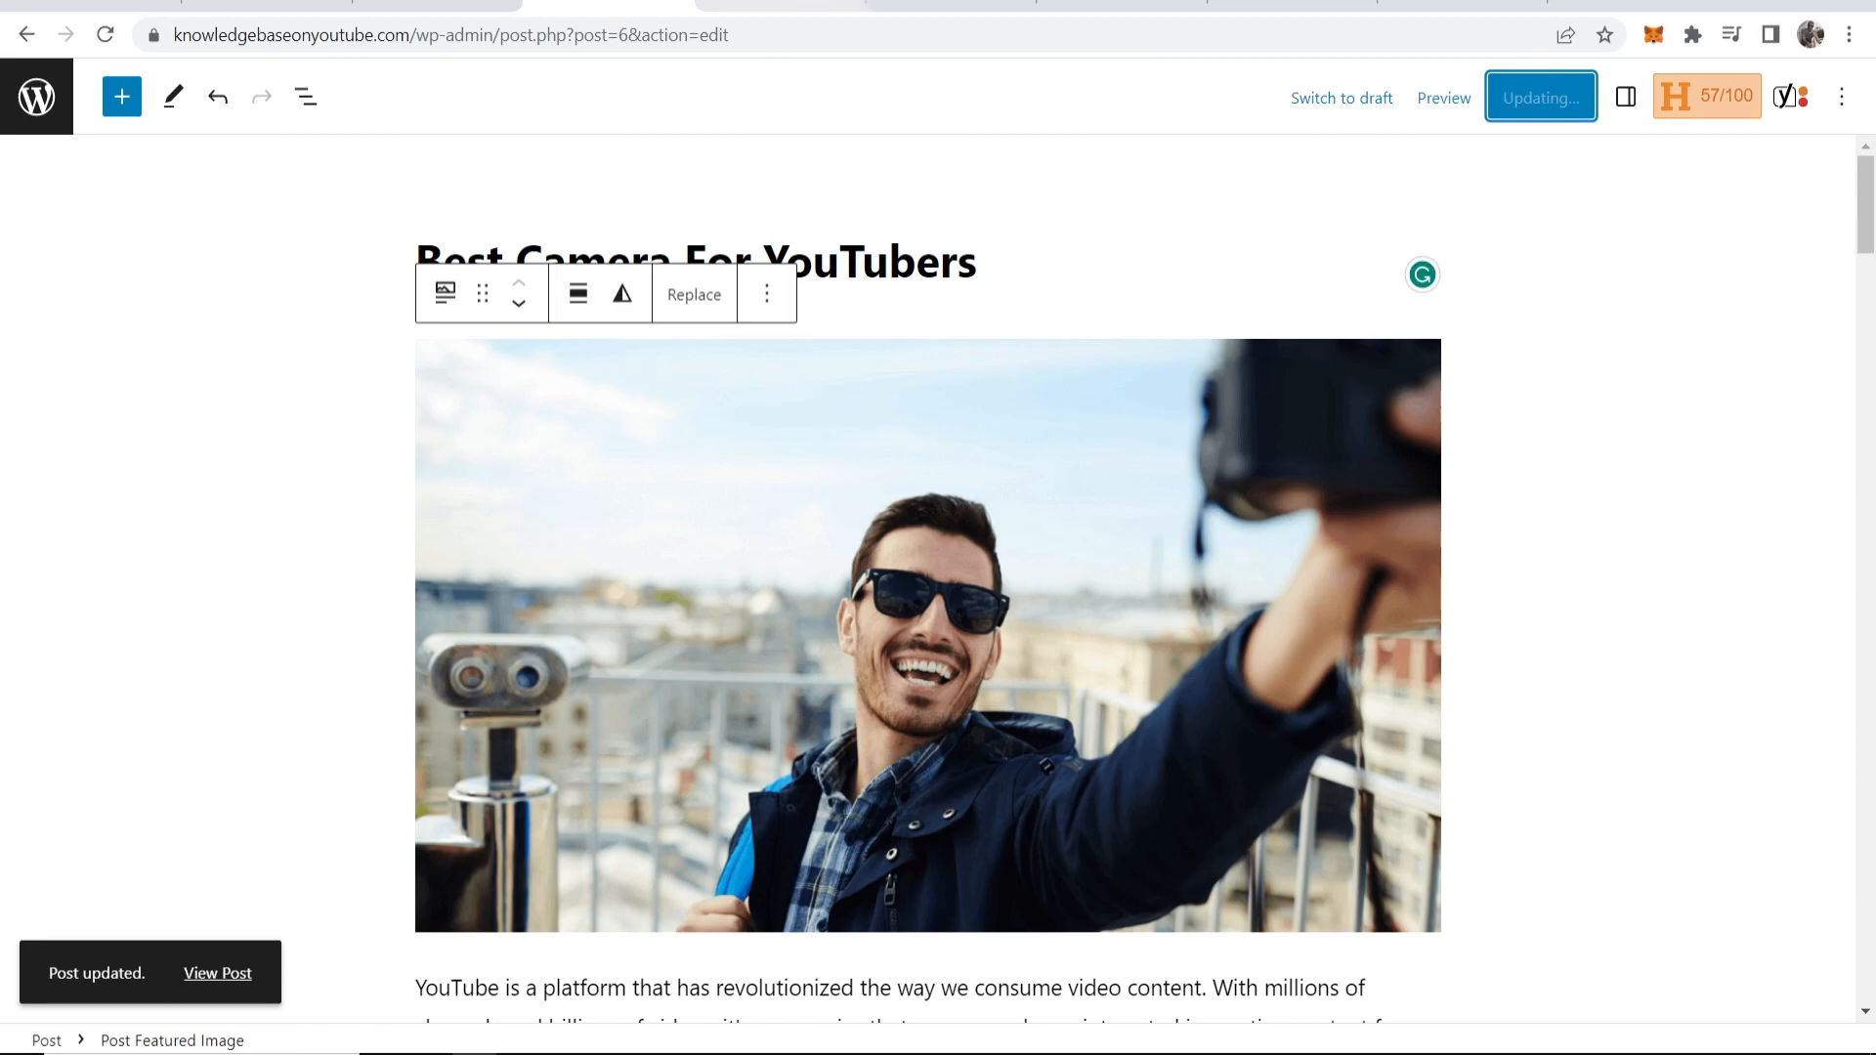
click(780, 4)
click(108, 36)
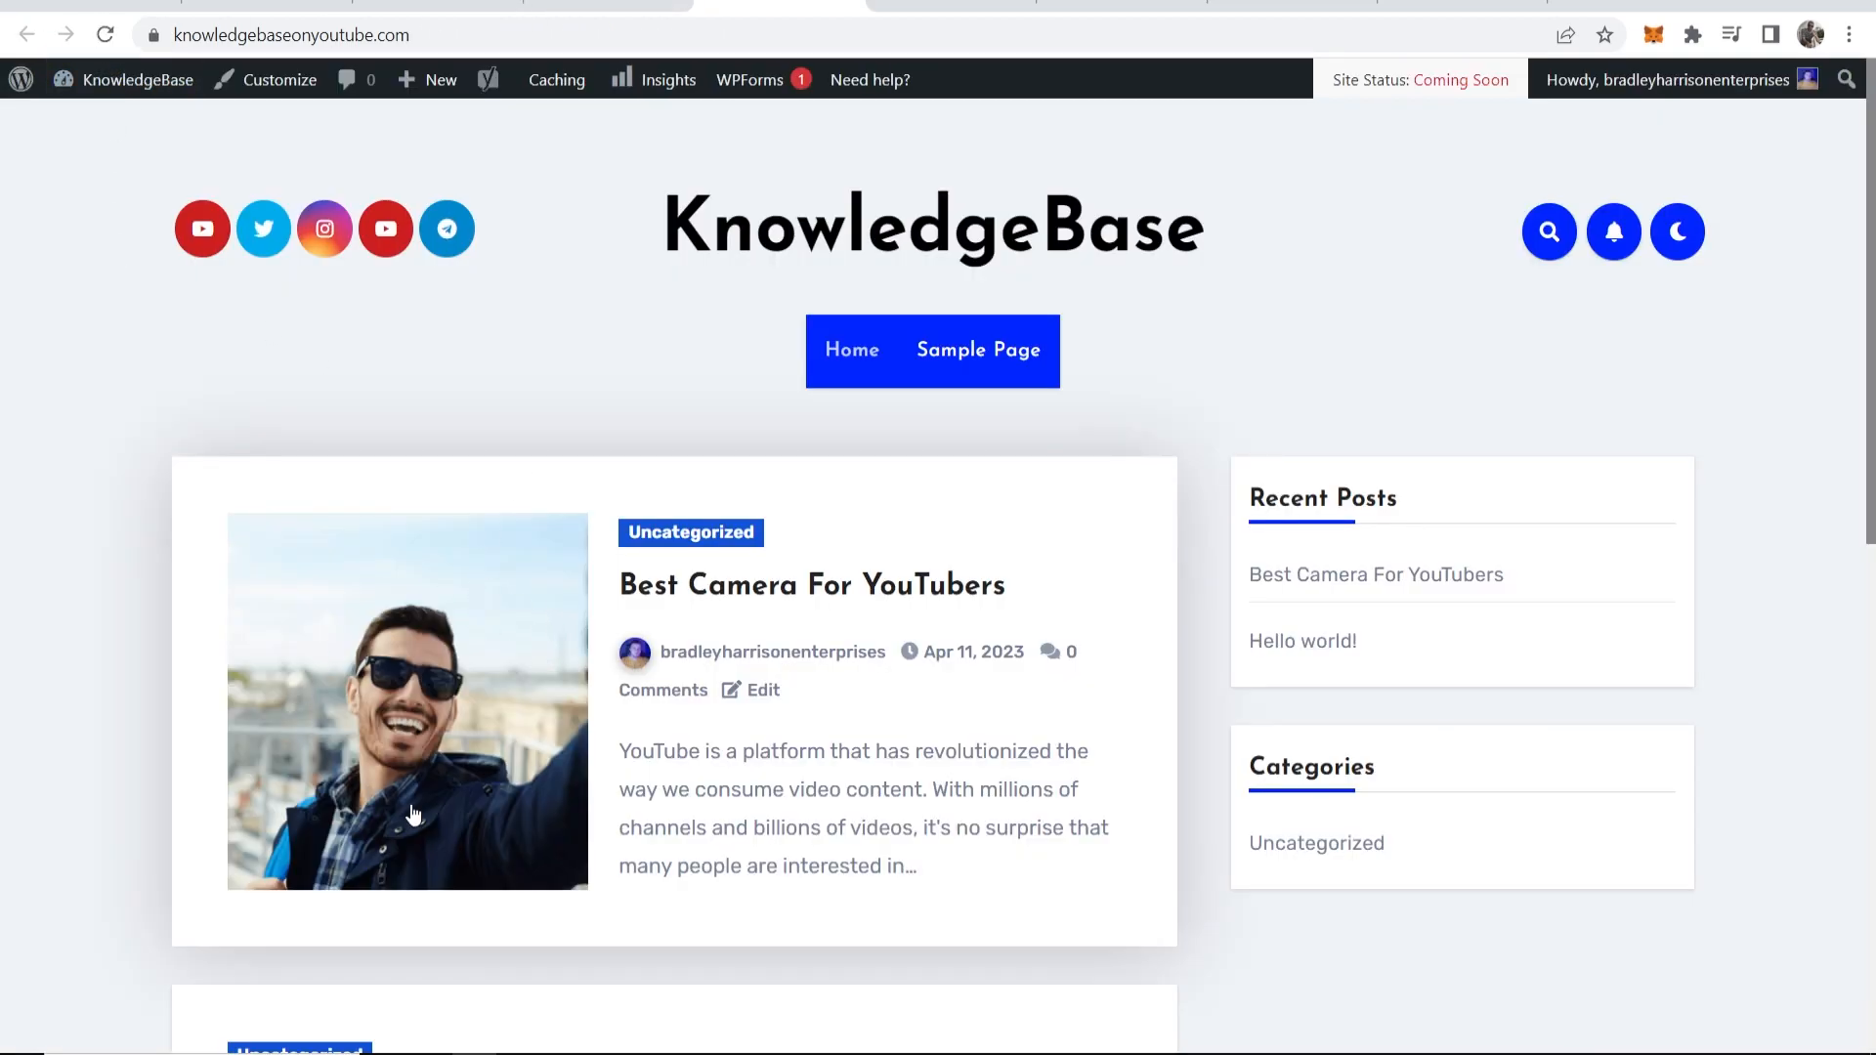
right_click(544, 556)
click(114, 608)
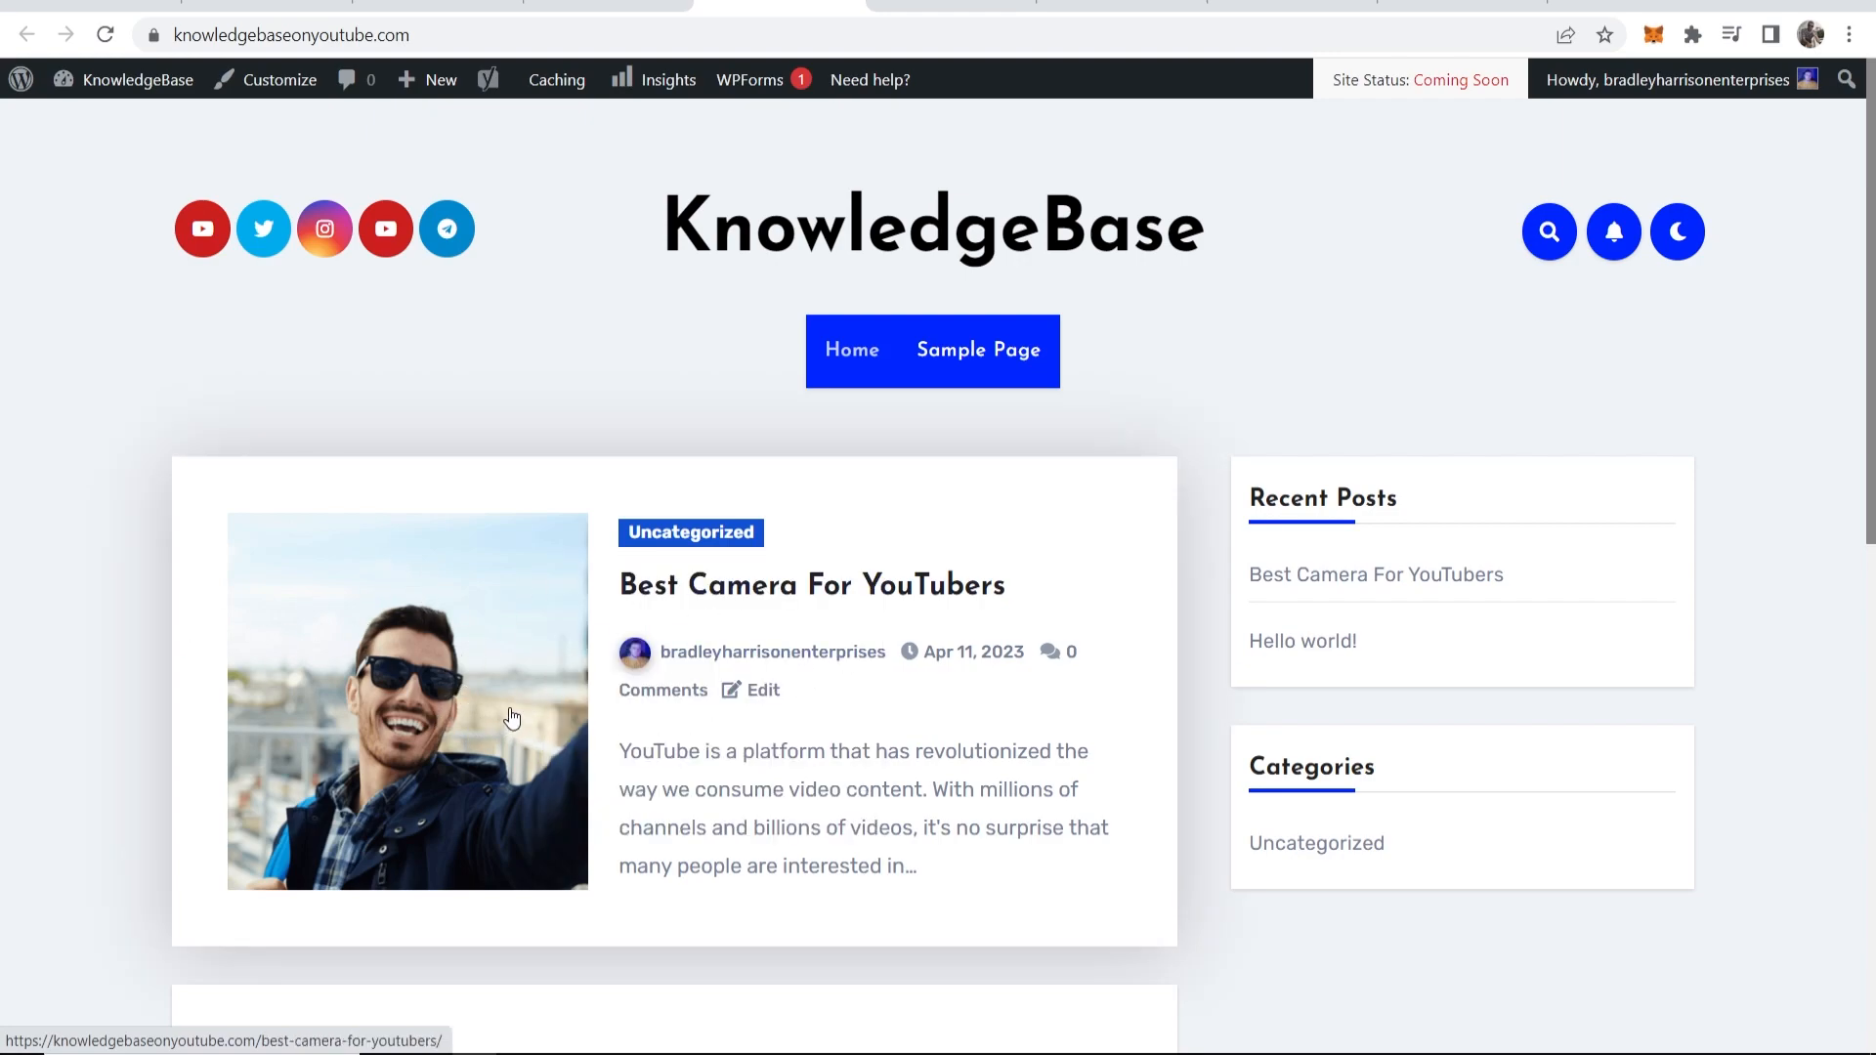
Step: Leave the post editor for the posts list, and look over the blog's home page down to its footer
click(606, 8)
click(34, 101)
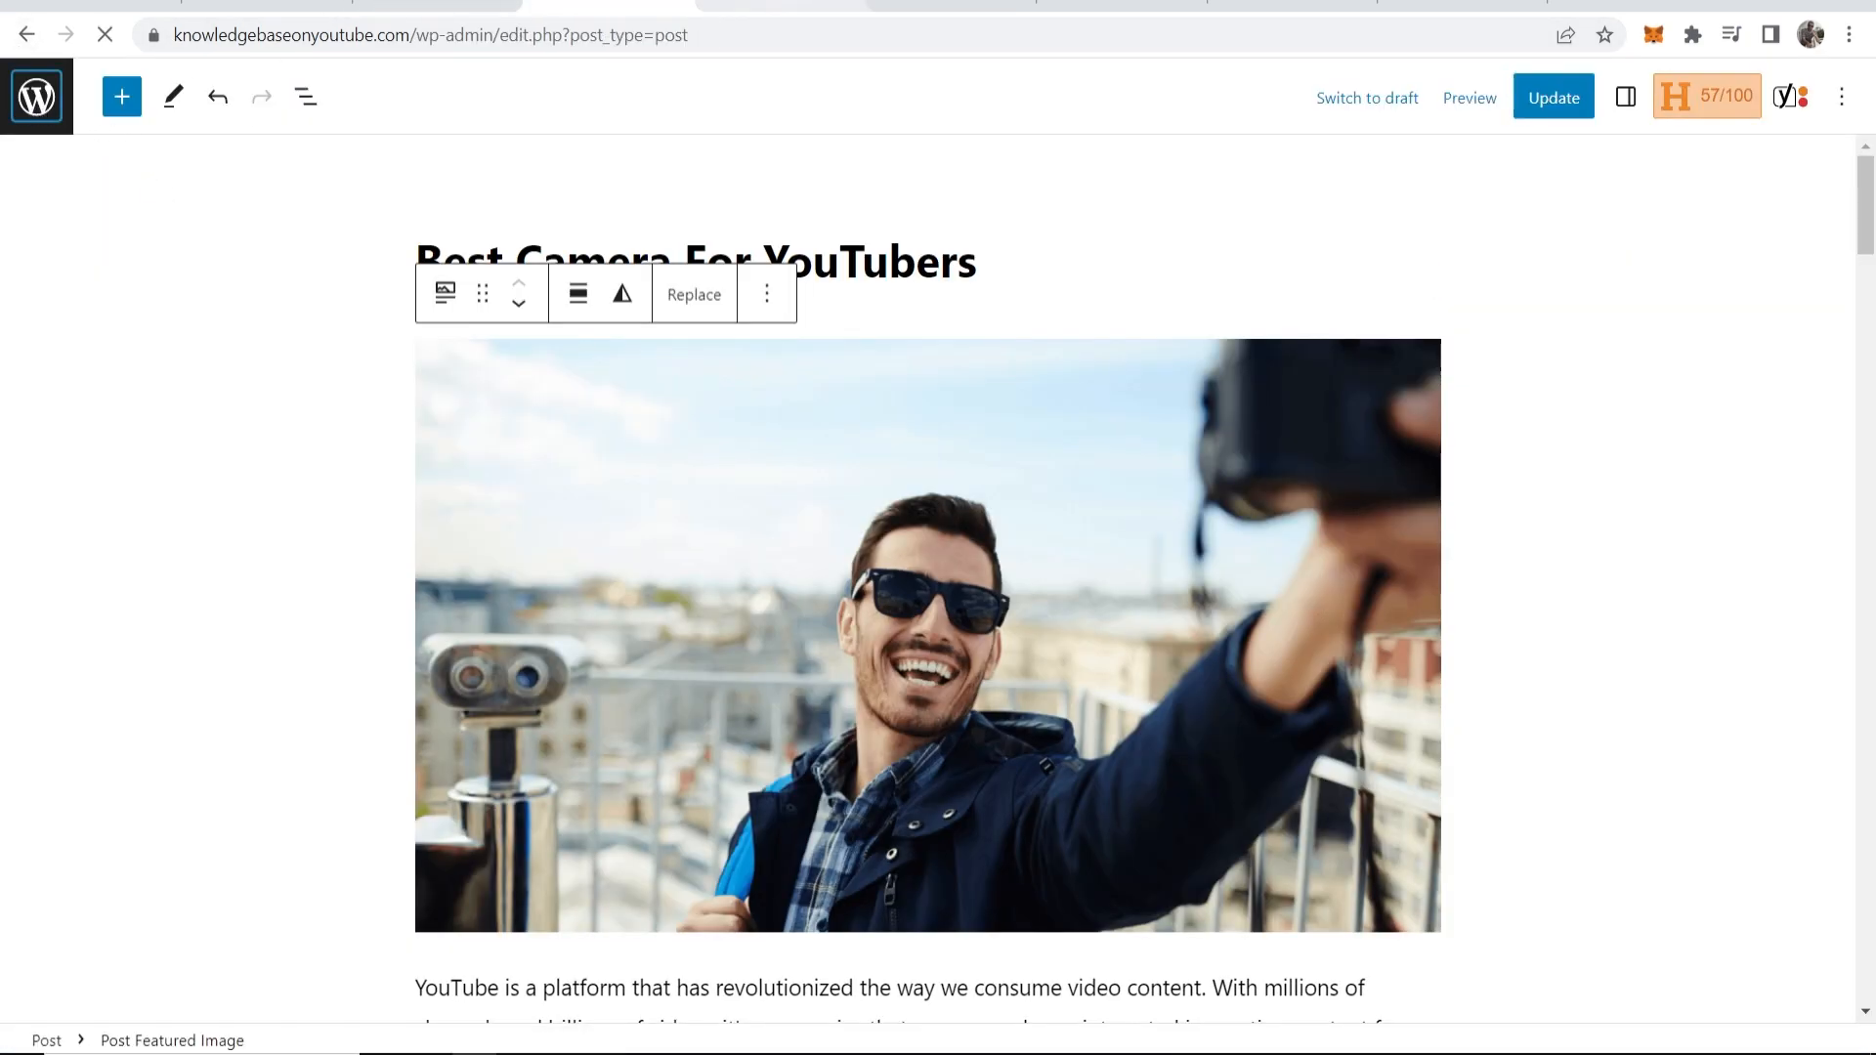
click(780, 6)
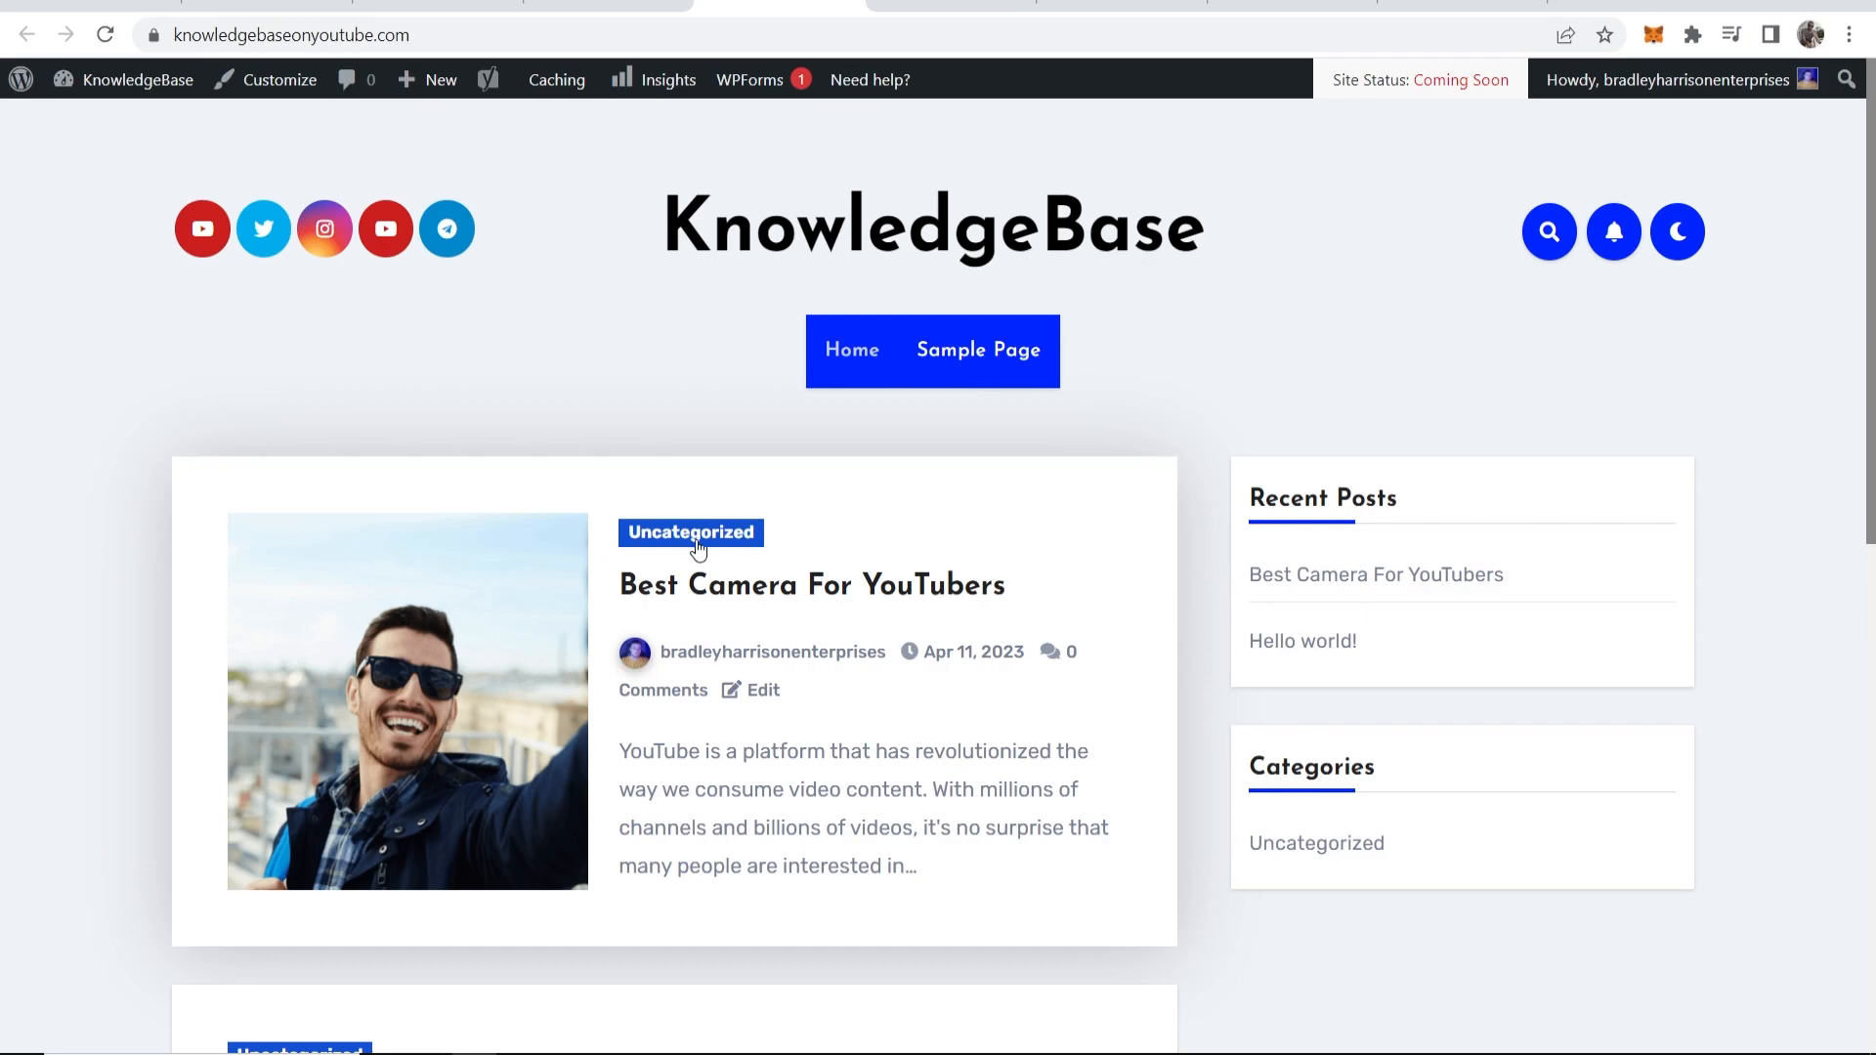
scroll(164, 504, down, 10)
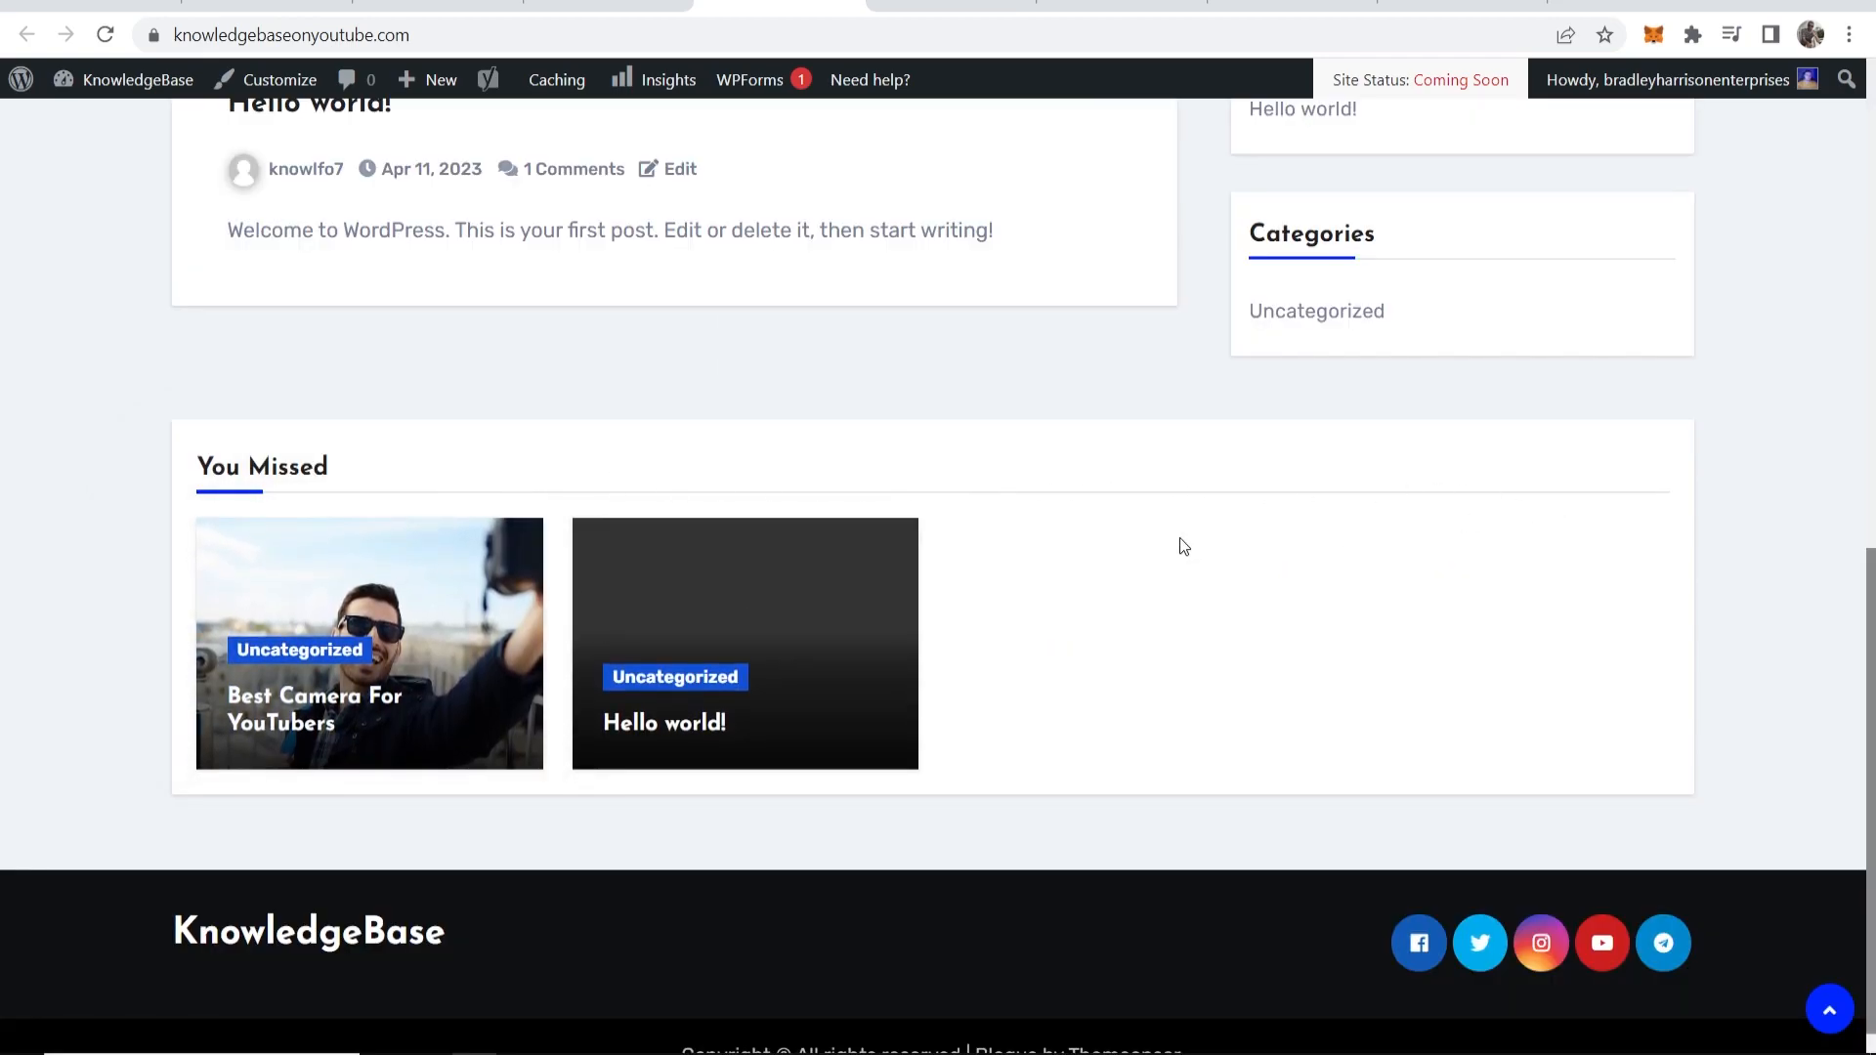
scroll(706, 573, down, 1)
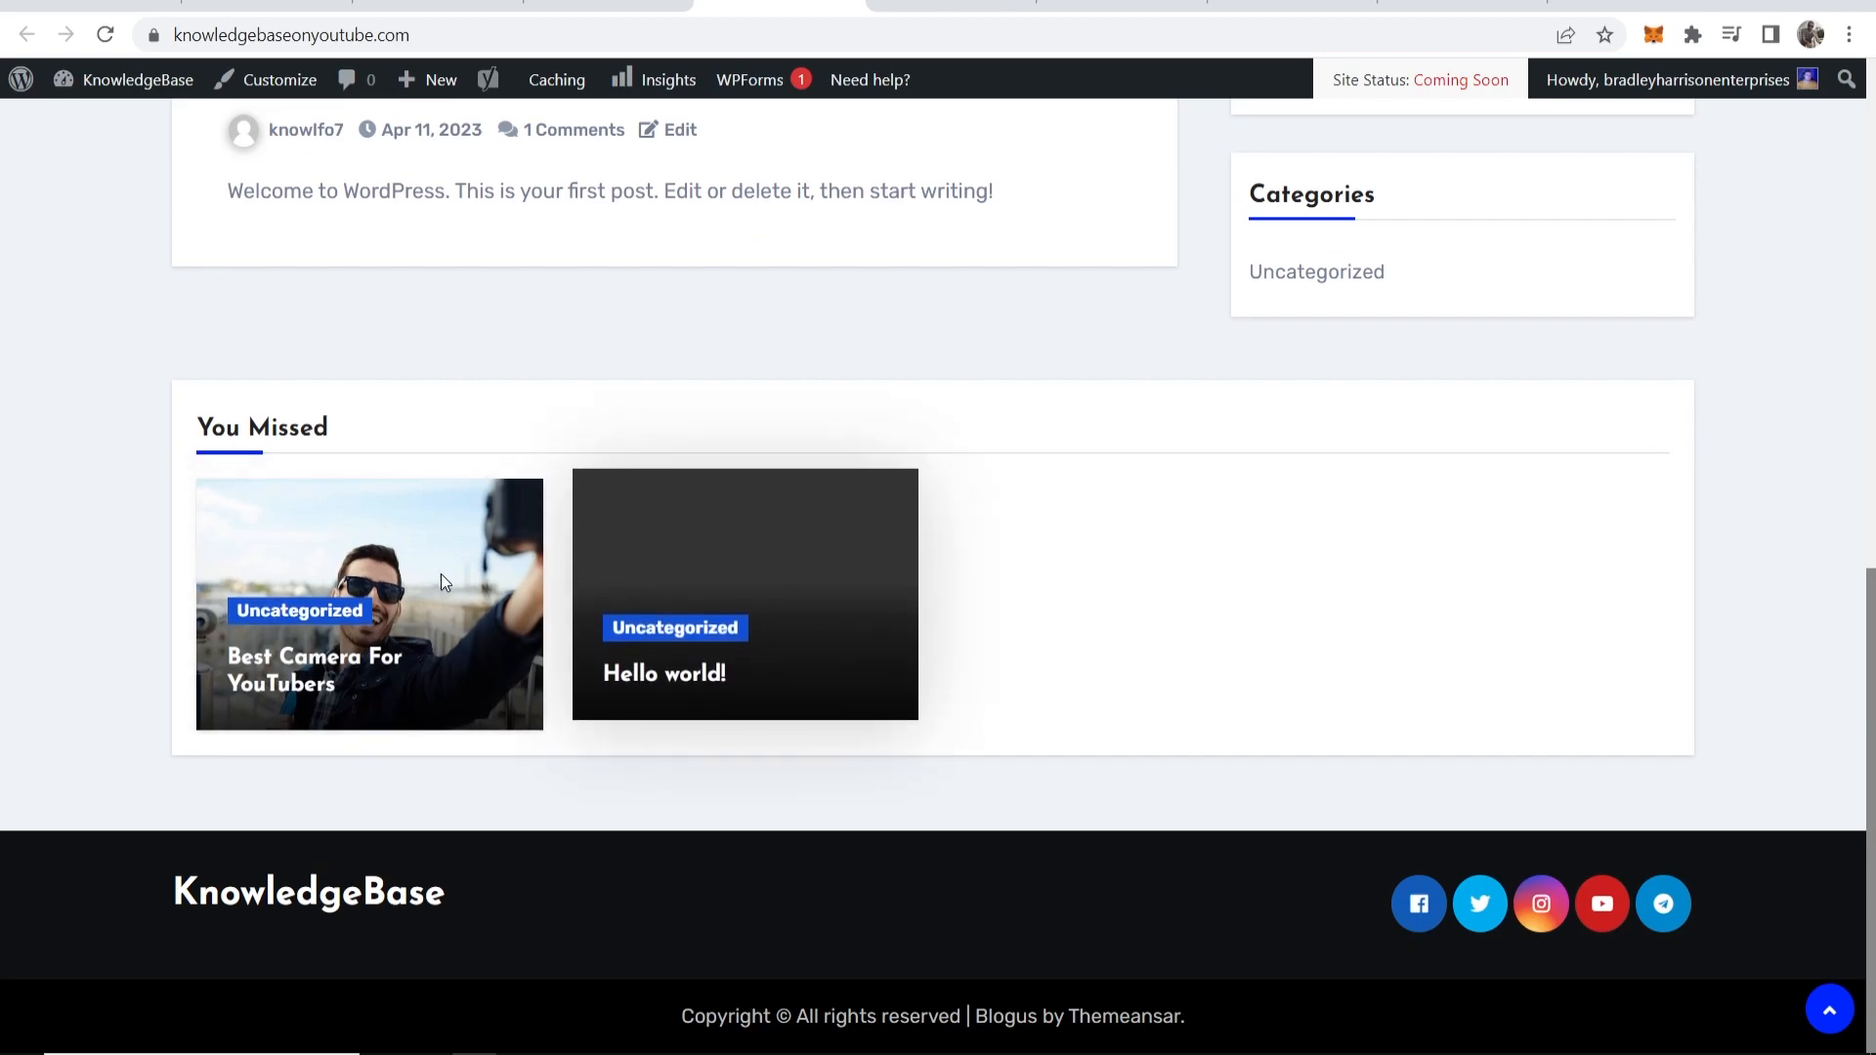
Step: Move Sample Page to the trash from the list of all pages and reload the blog's home page
click(626, 3)
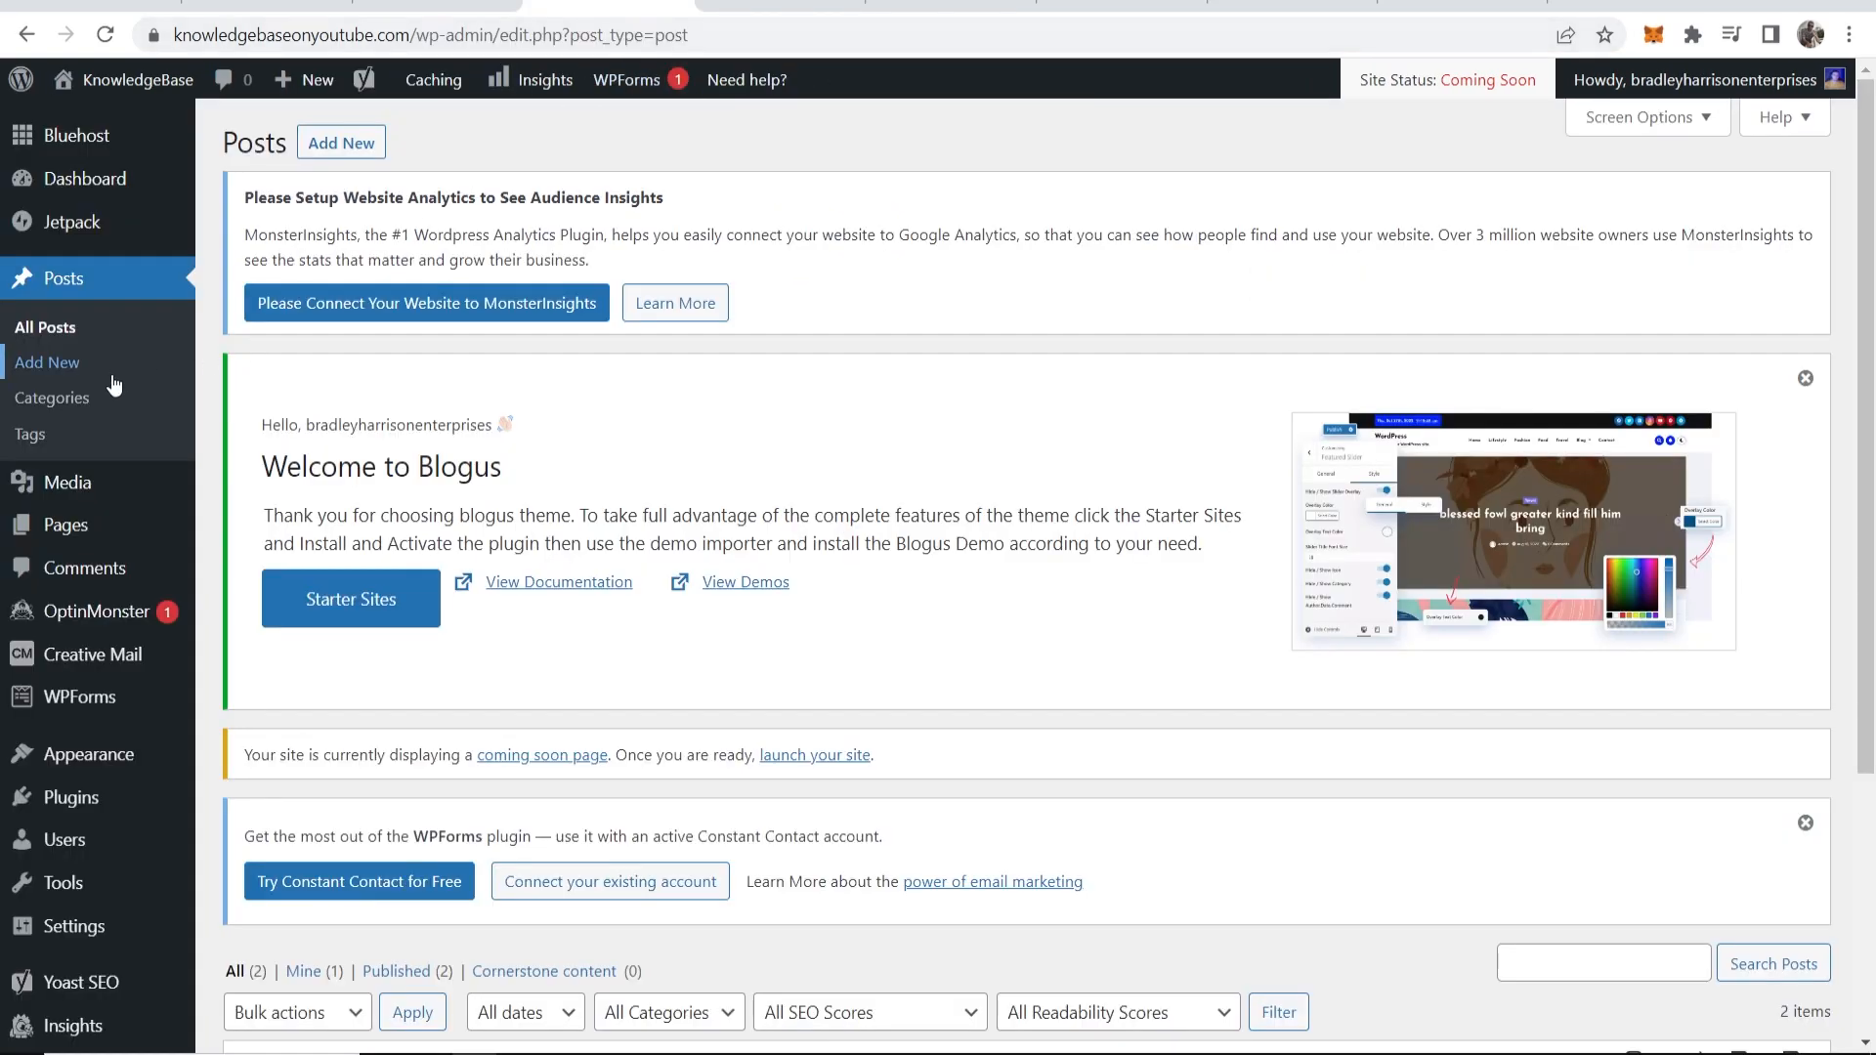
mouse_move(60, 533)
click(254, 537)
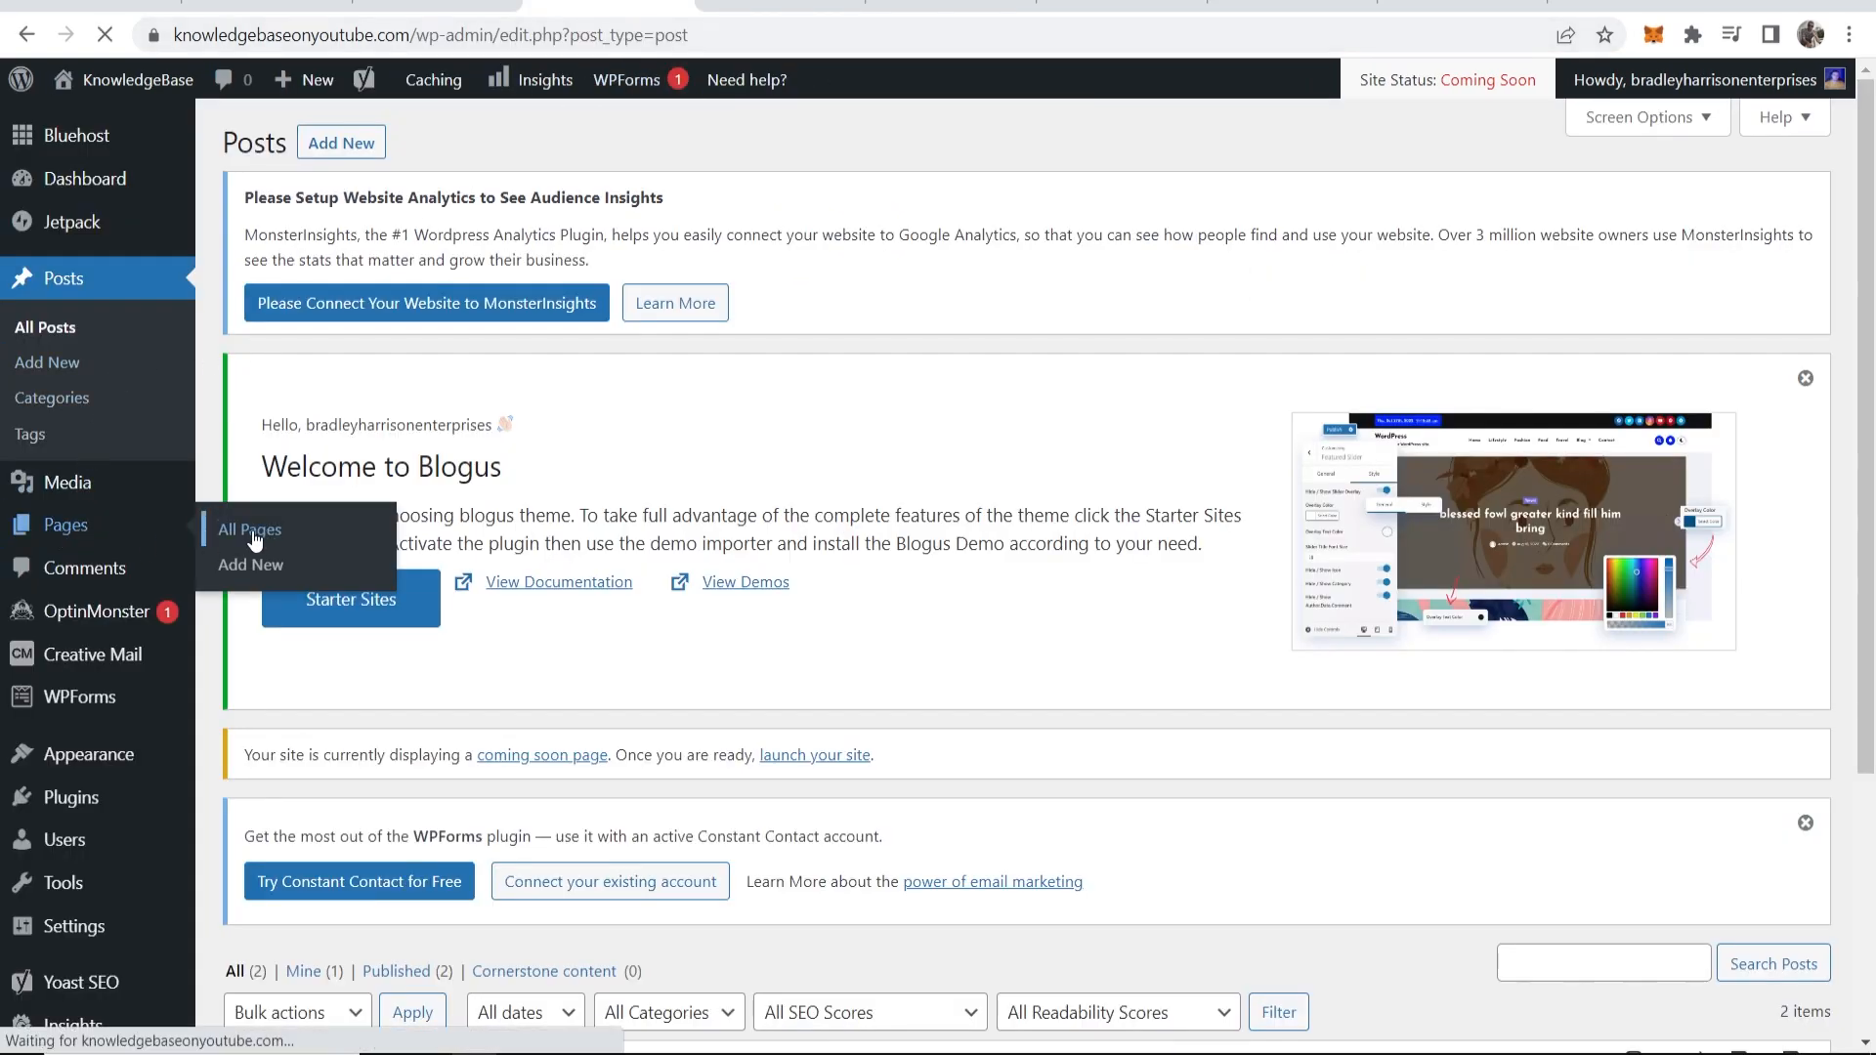
scroll(728, 467, down, 4)
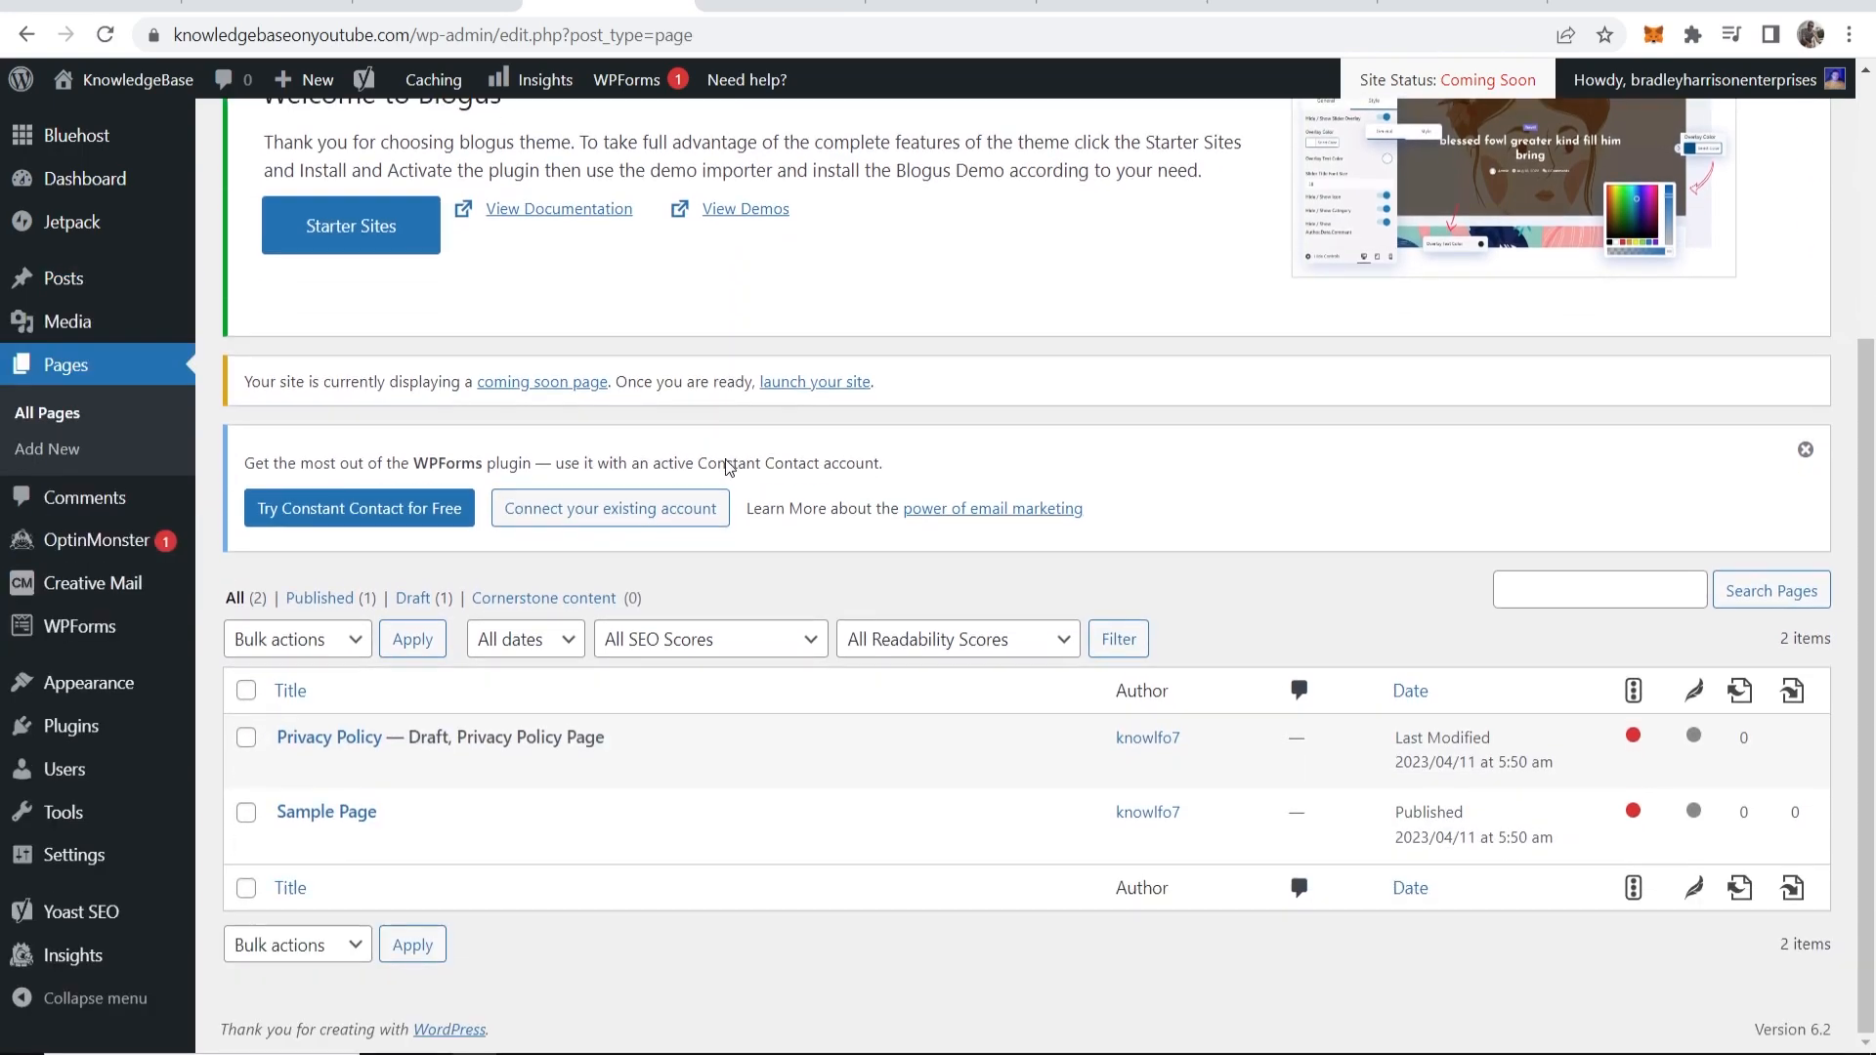
mouse_move(309, 831)
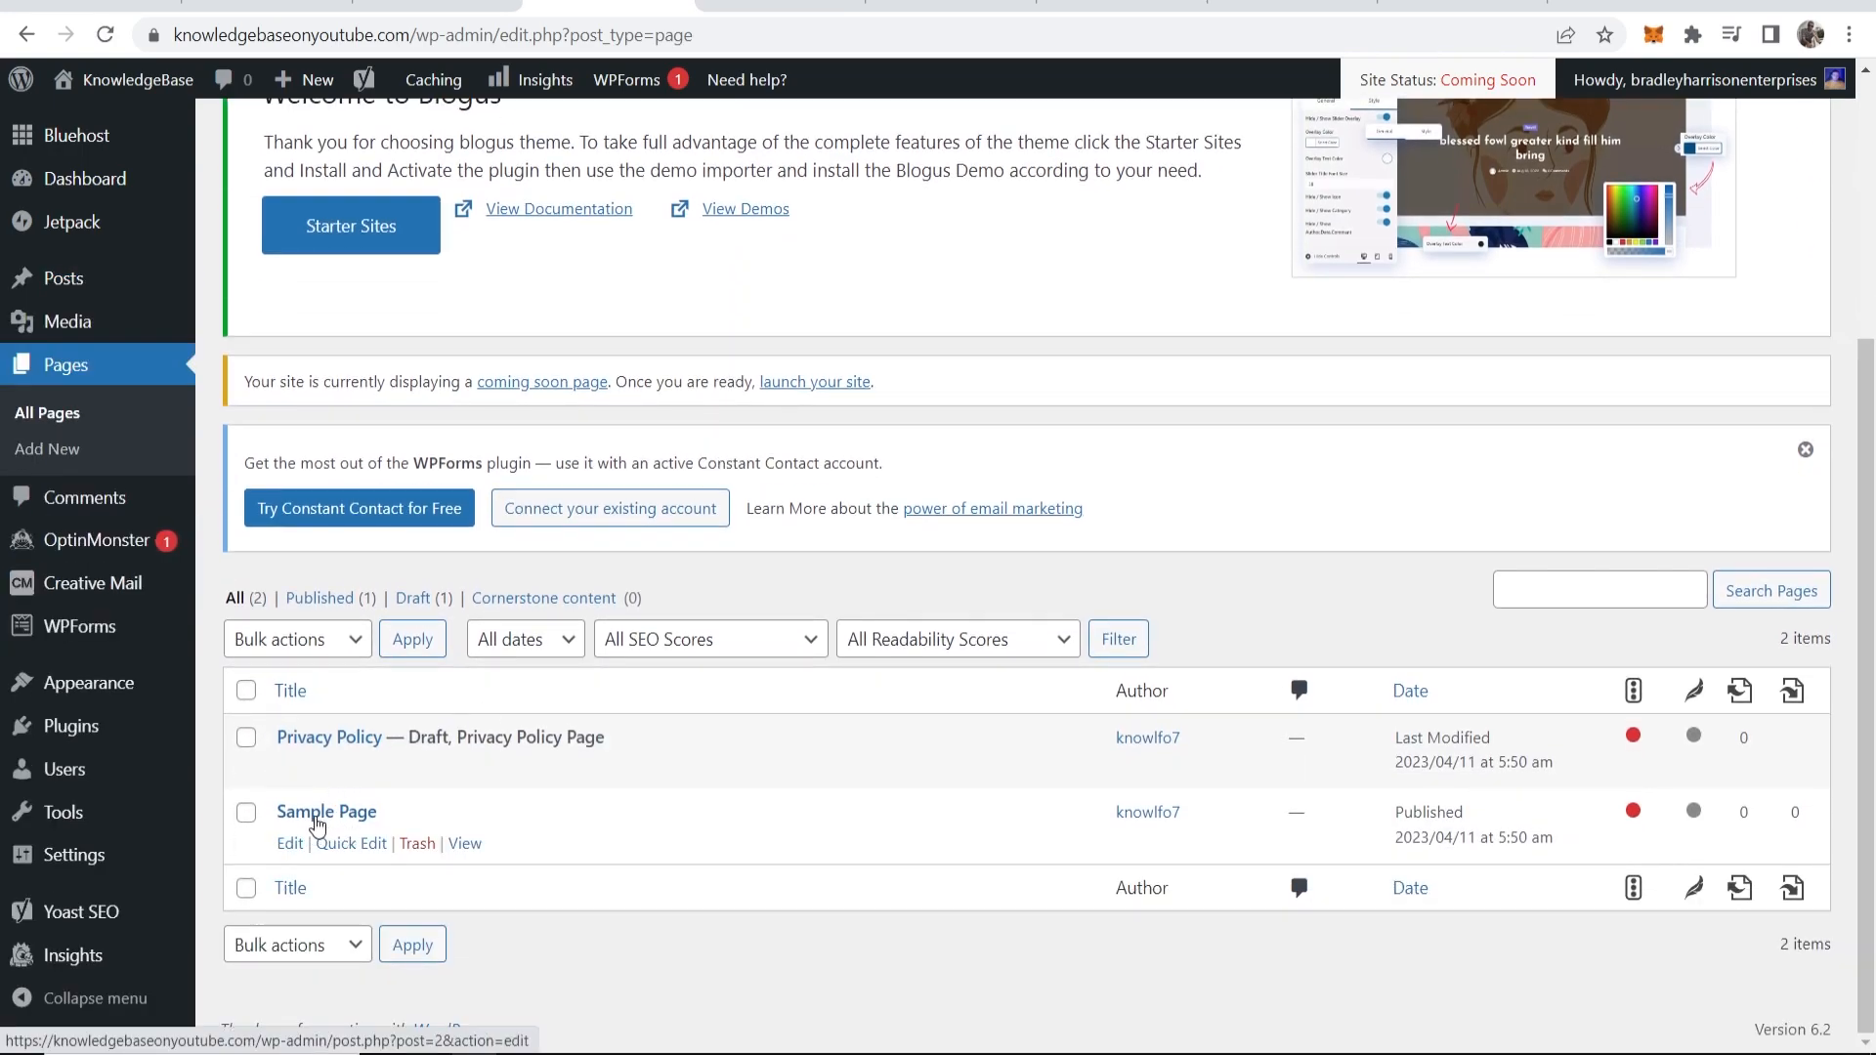
click(416, 846)
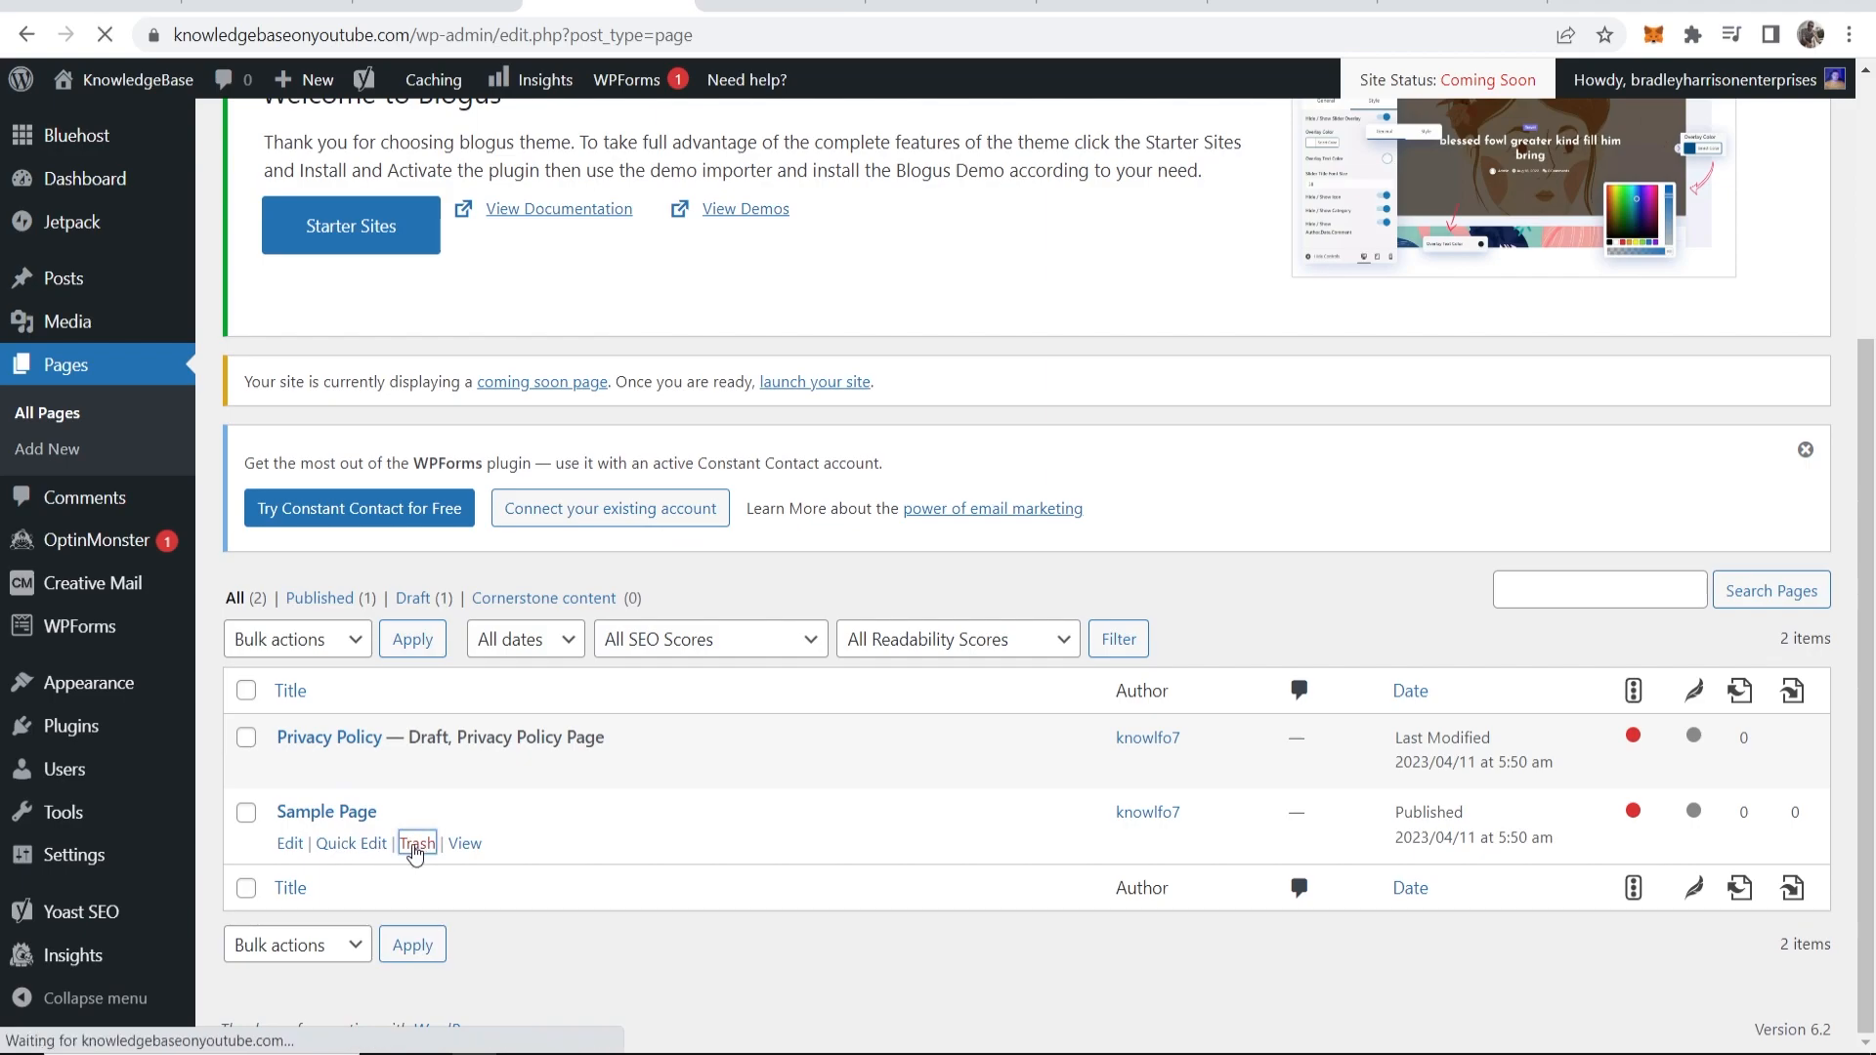
click(780, 3)
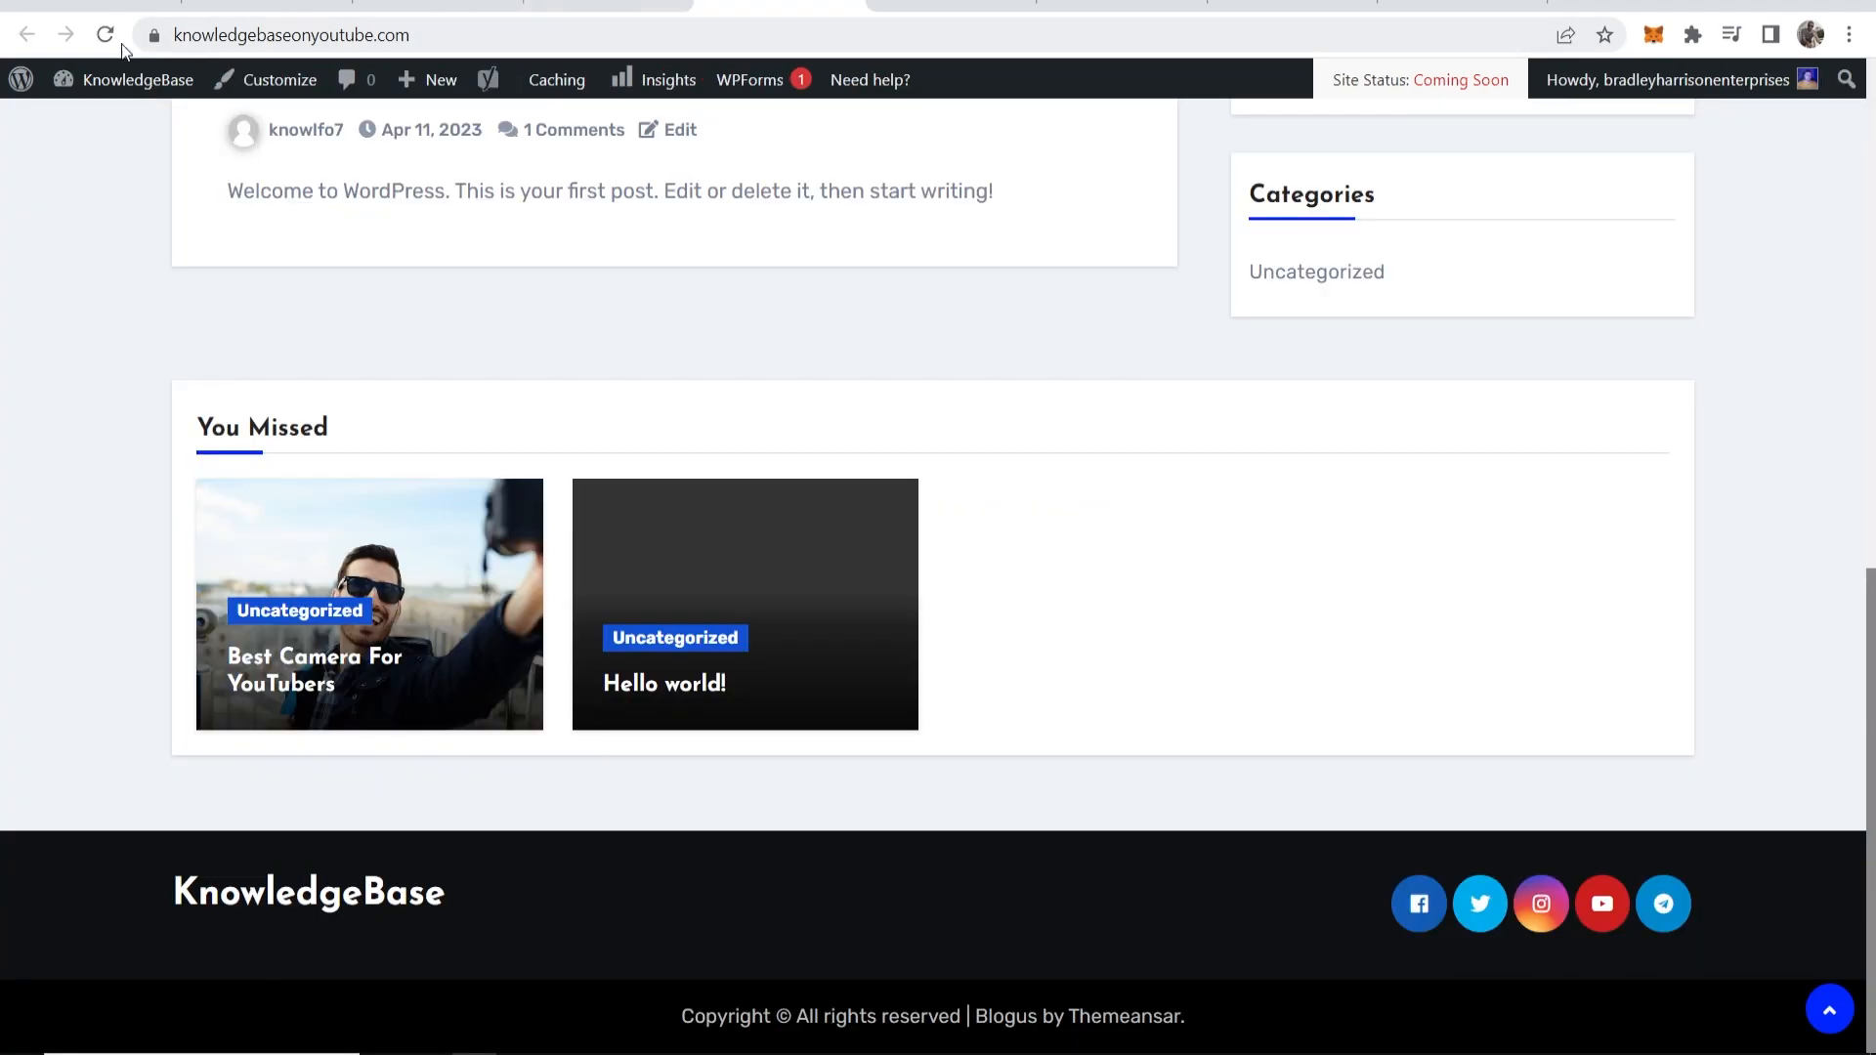
click(106, 36)
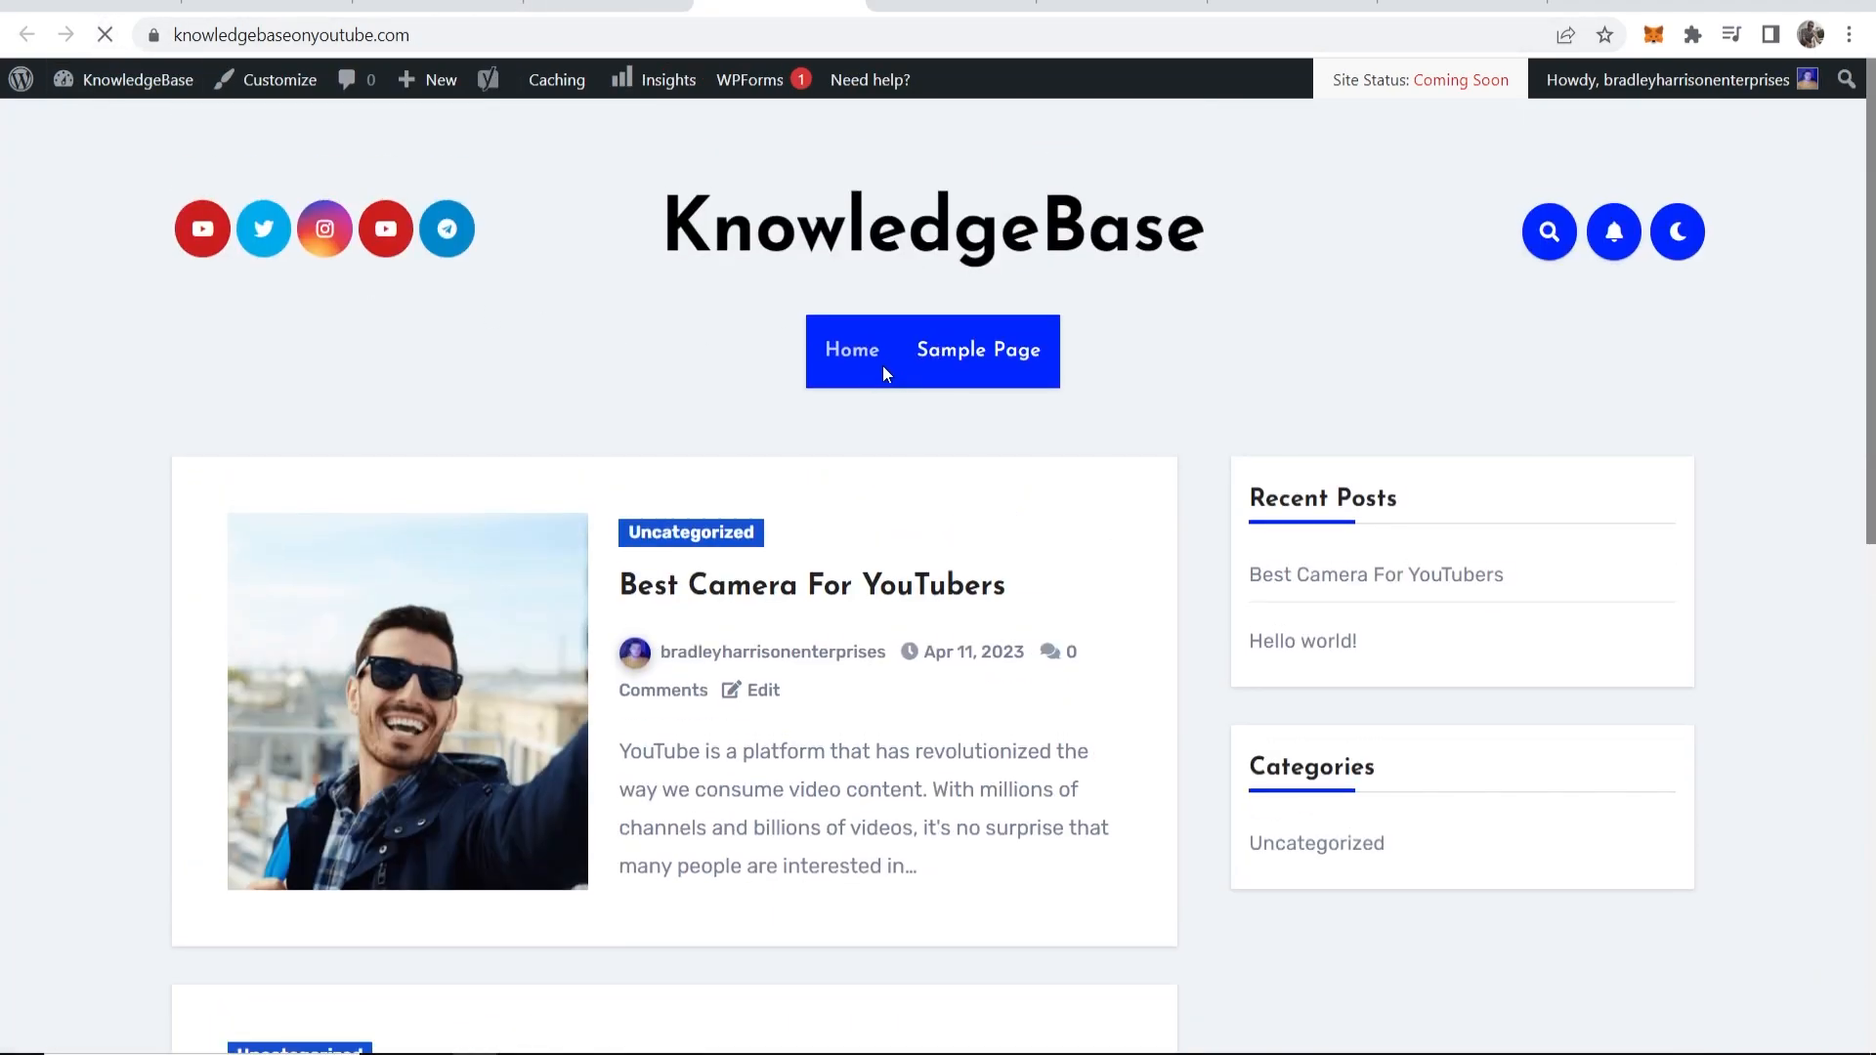